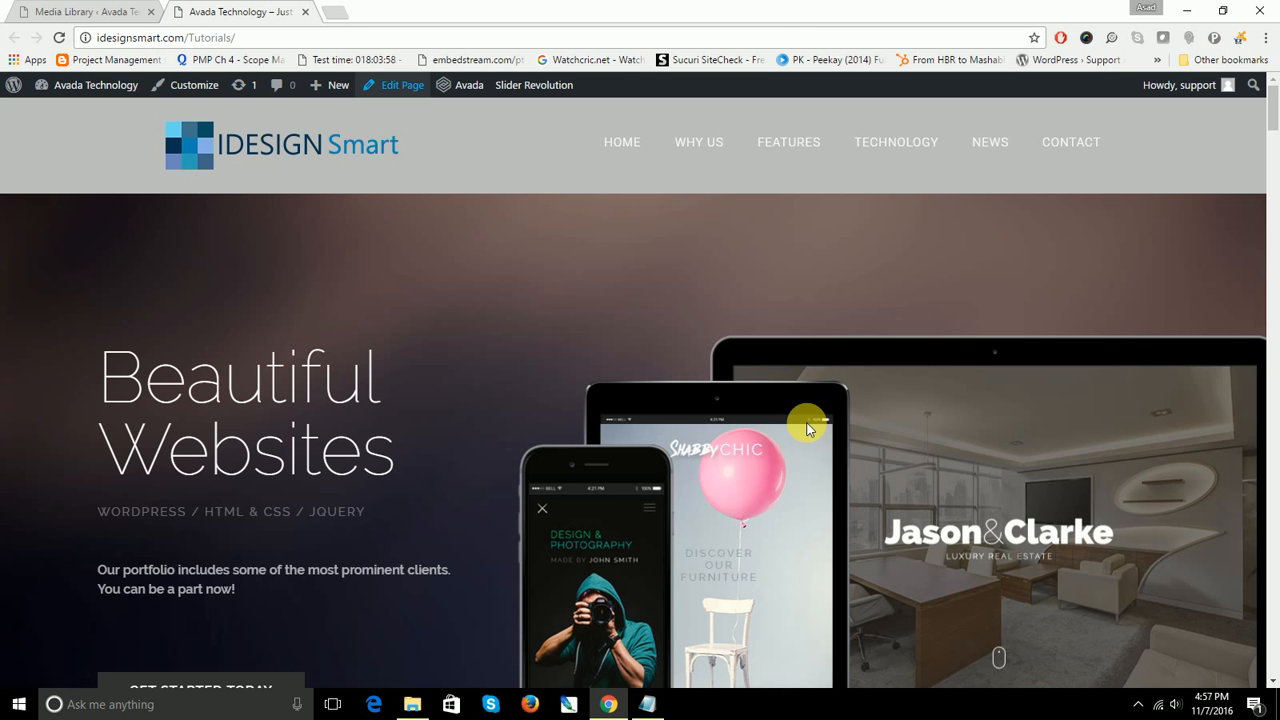
Step: Examine the header and the Beautiful Websites hero slider on the site's homepage
scroll(743, 243, down, 2)
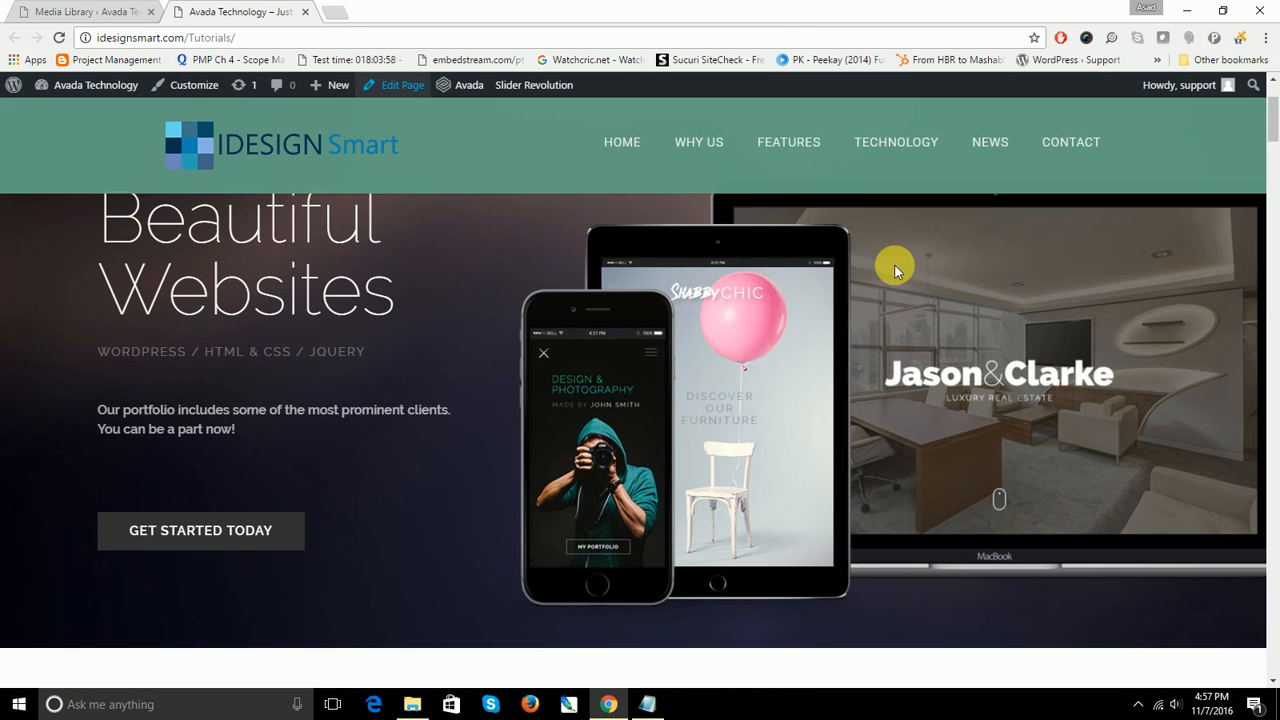
scroll(910, 262, down, 1)
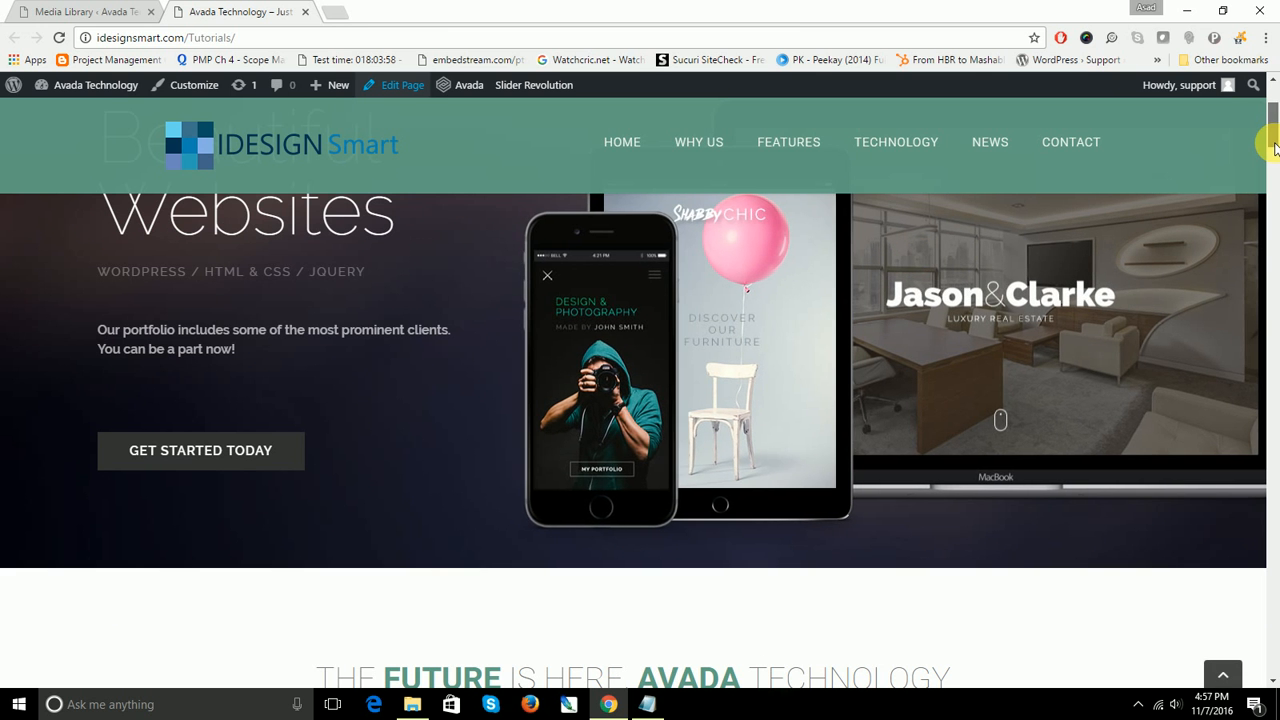
scroll(1275, 122, up, 3)
scroll(1270, 150, down, 4)
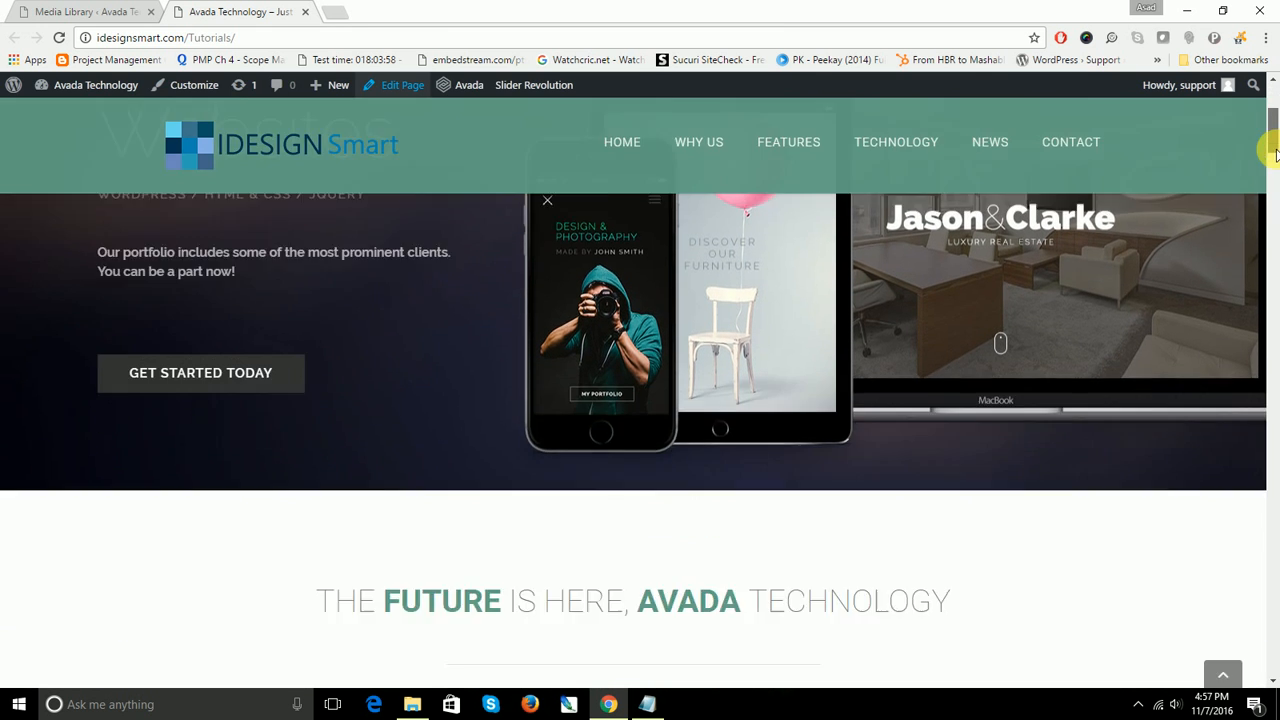
drag(1272, 175, 1268, 113)
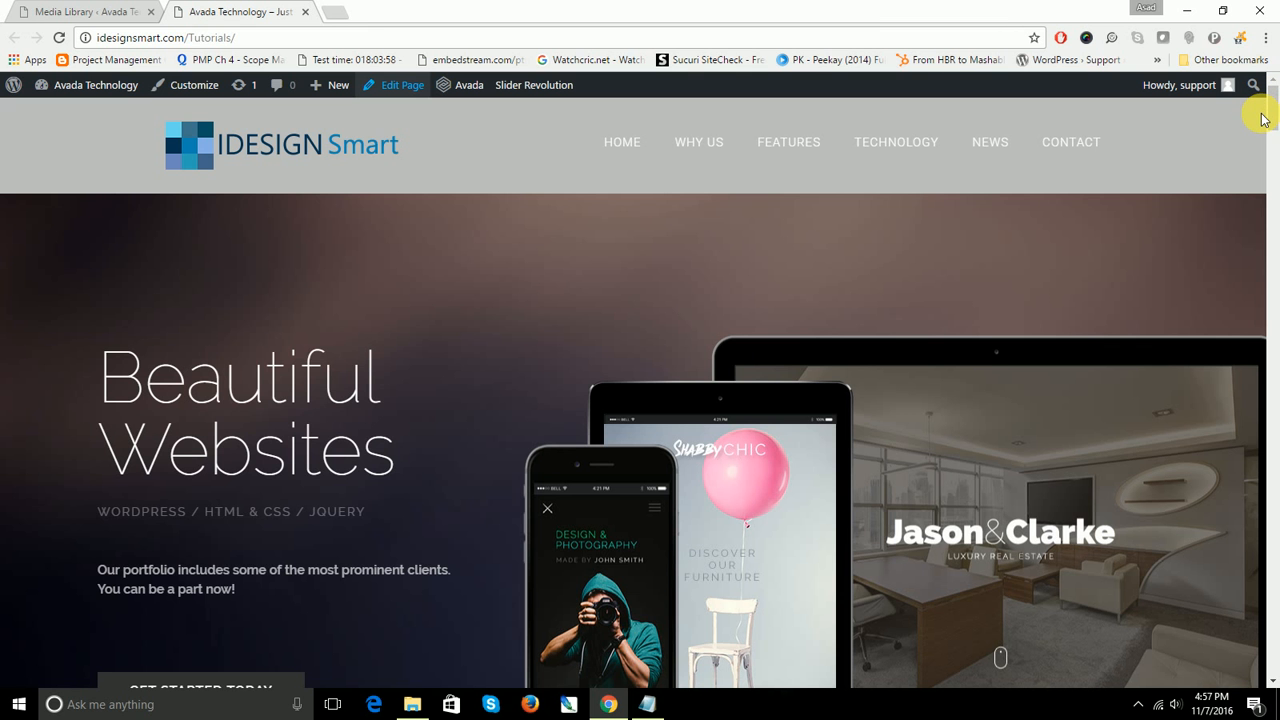
drag(1273, 118, 1265, 65)
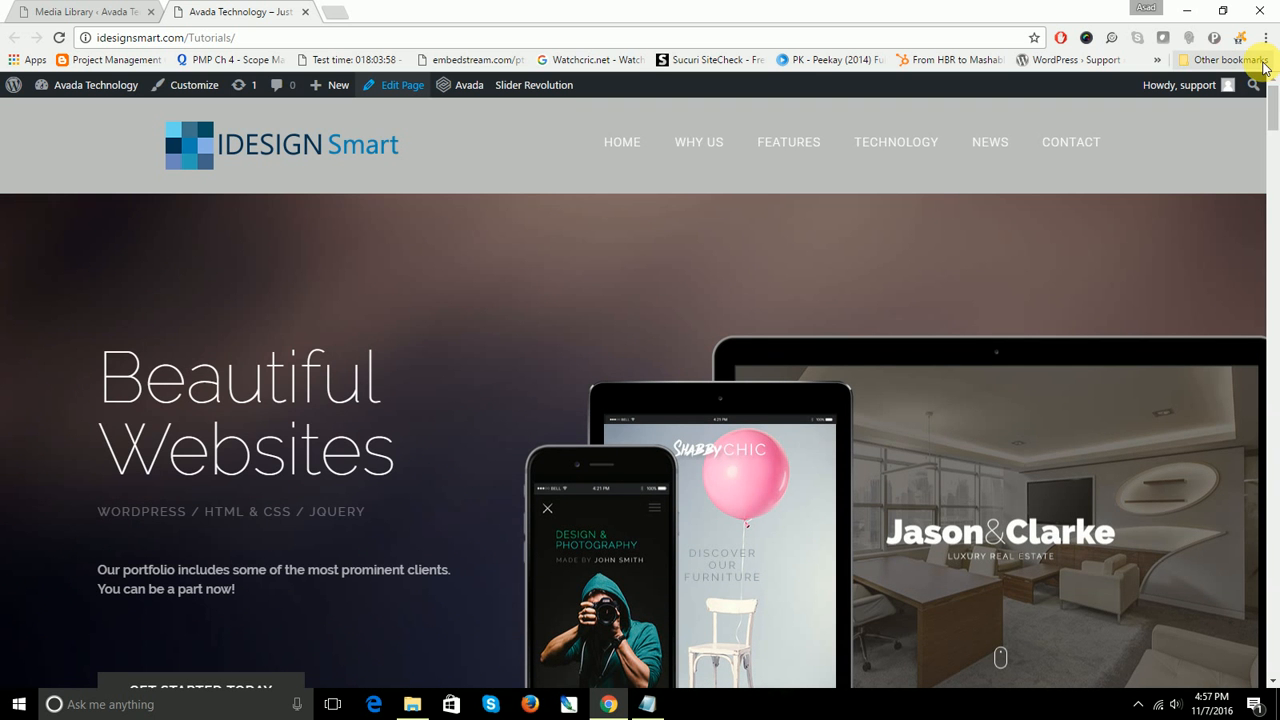
mouse_move(1269, 106)
mouse_down()
mouse_move(1241, 300)
mouse_move(1272, 292)
mouse_move(1272, 86)
mouse_up()
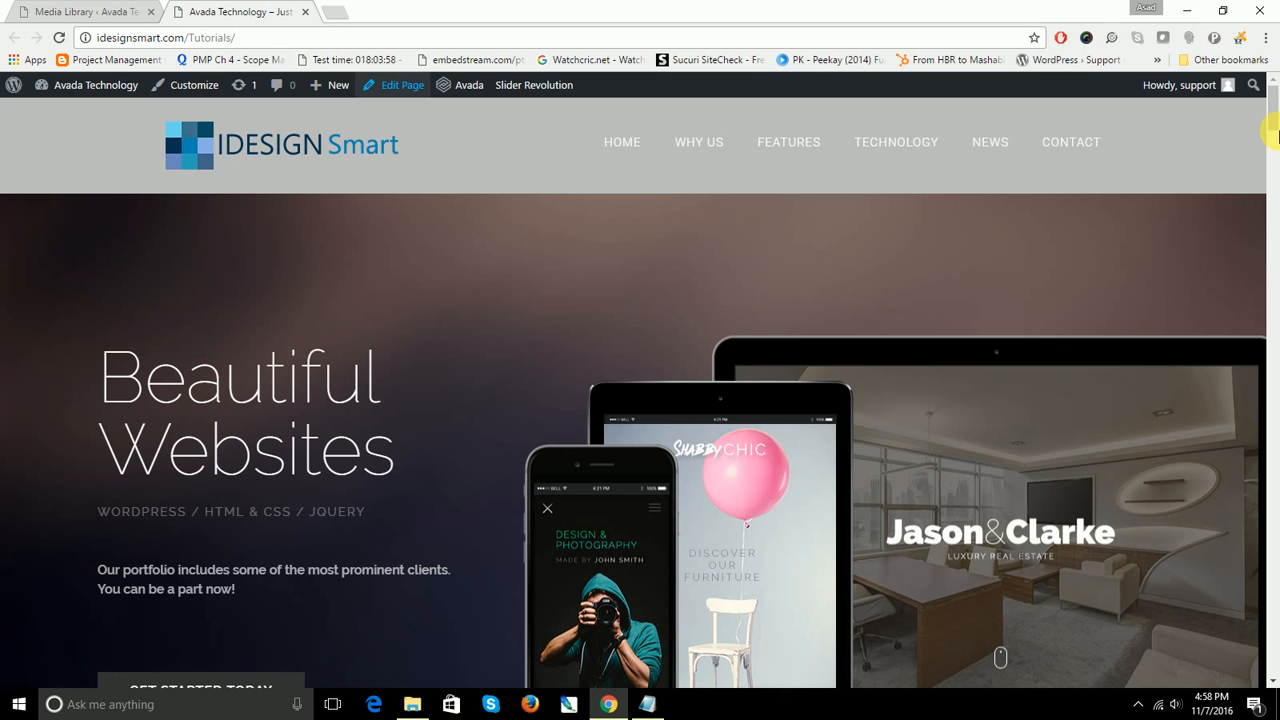
drag(1273, 112, 1275, 85)
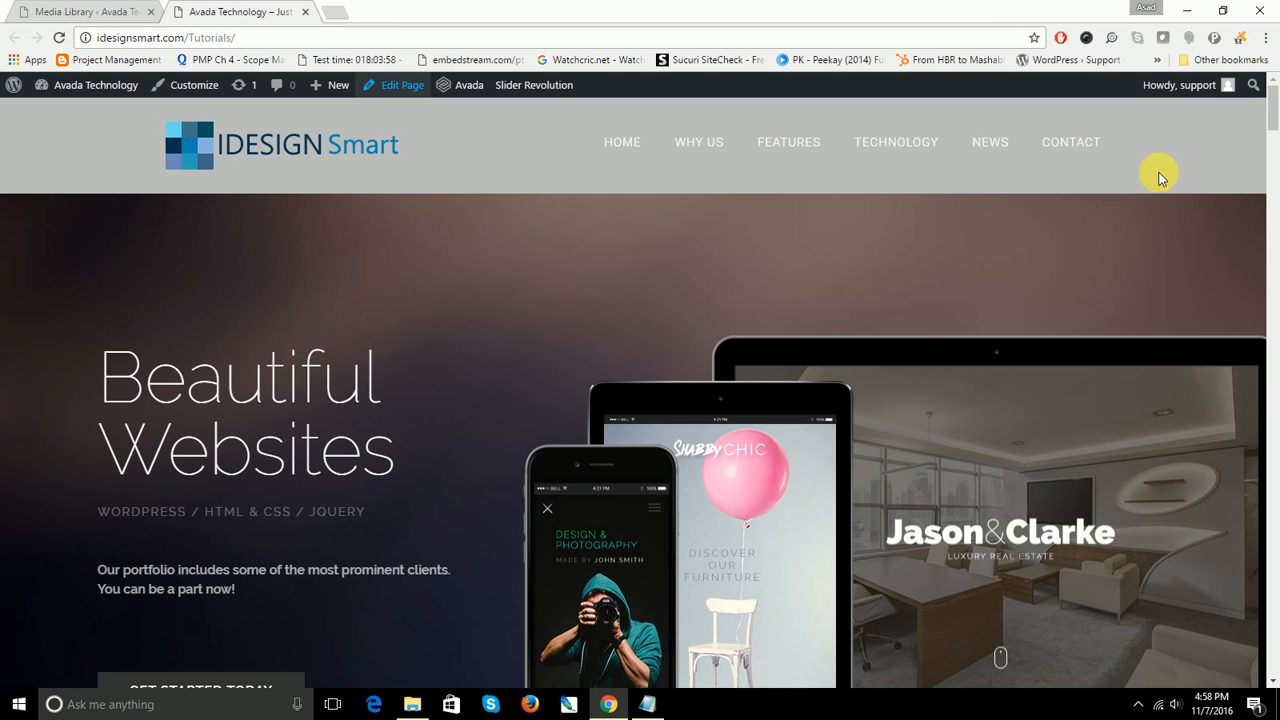
Step: Review the homepage's content sections down to the Innovative, Desirable and Intelligent feature boxes, and return to the hero slider
scroll(1159, 195, down, 10)
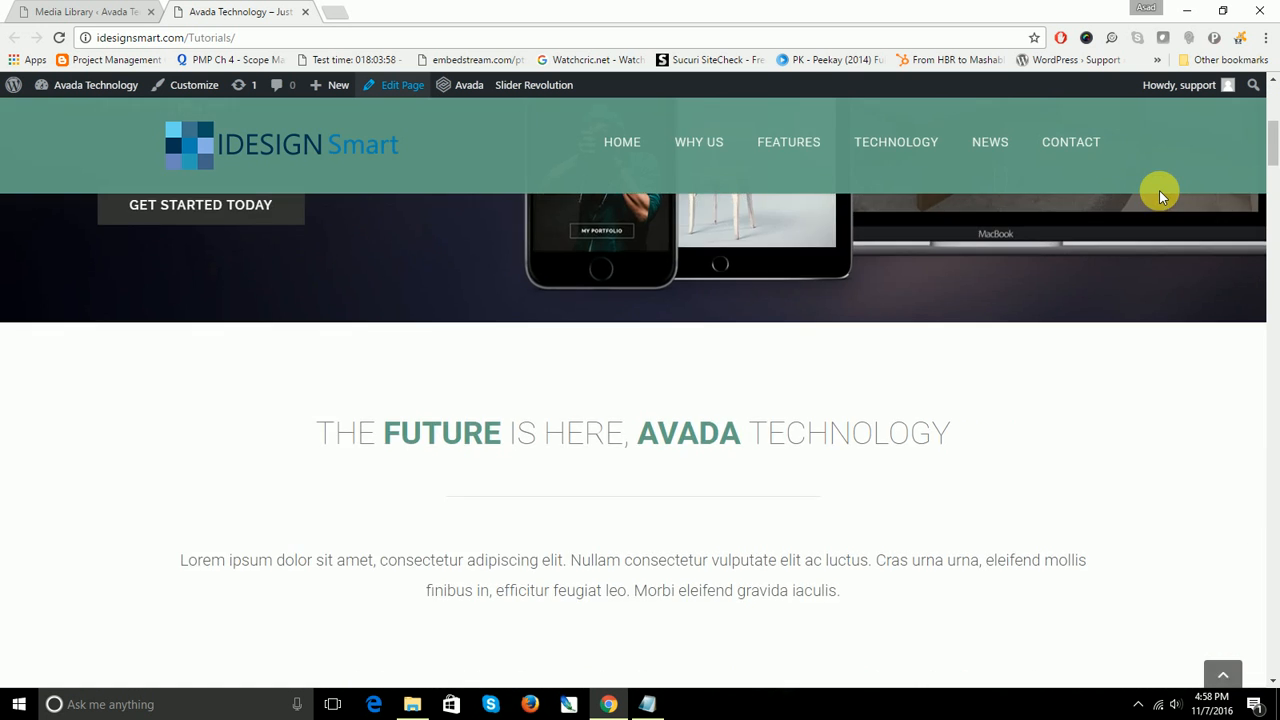
scroll(1159, 195, down, 5)
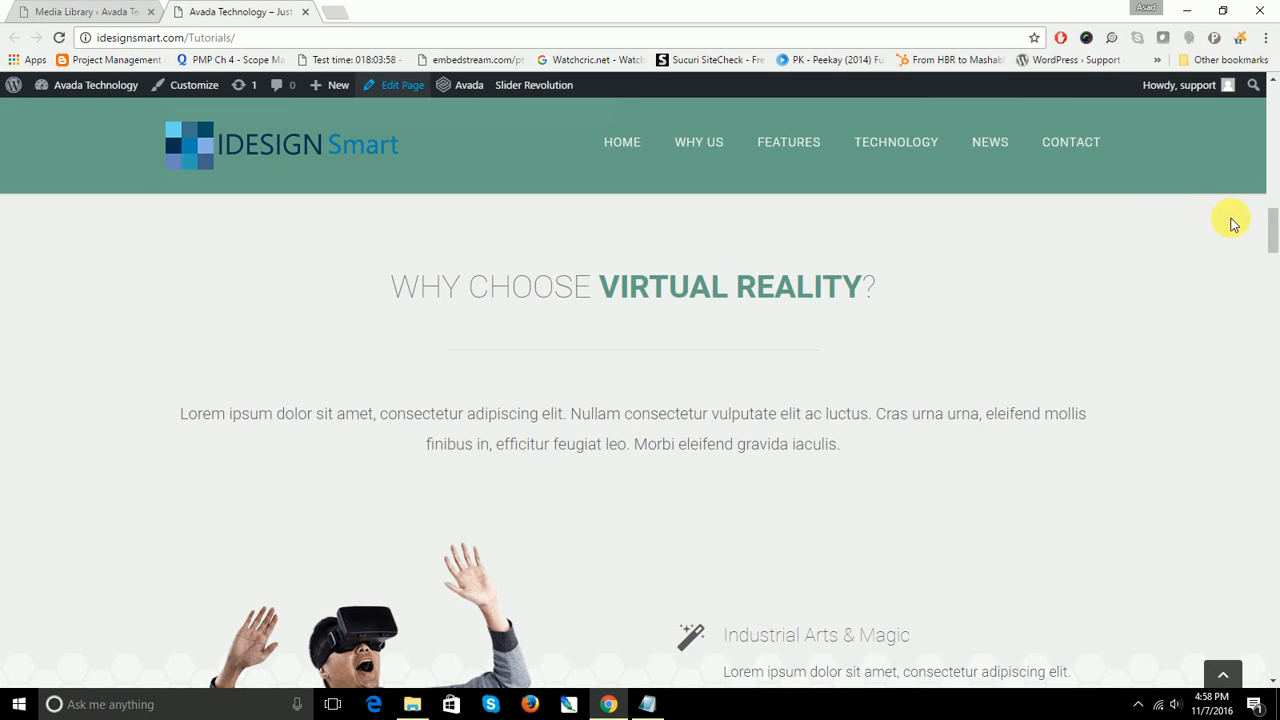
scroll(1270, 218, down, 3)
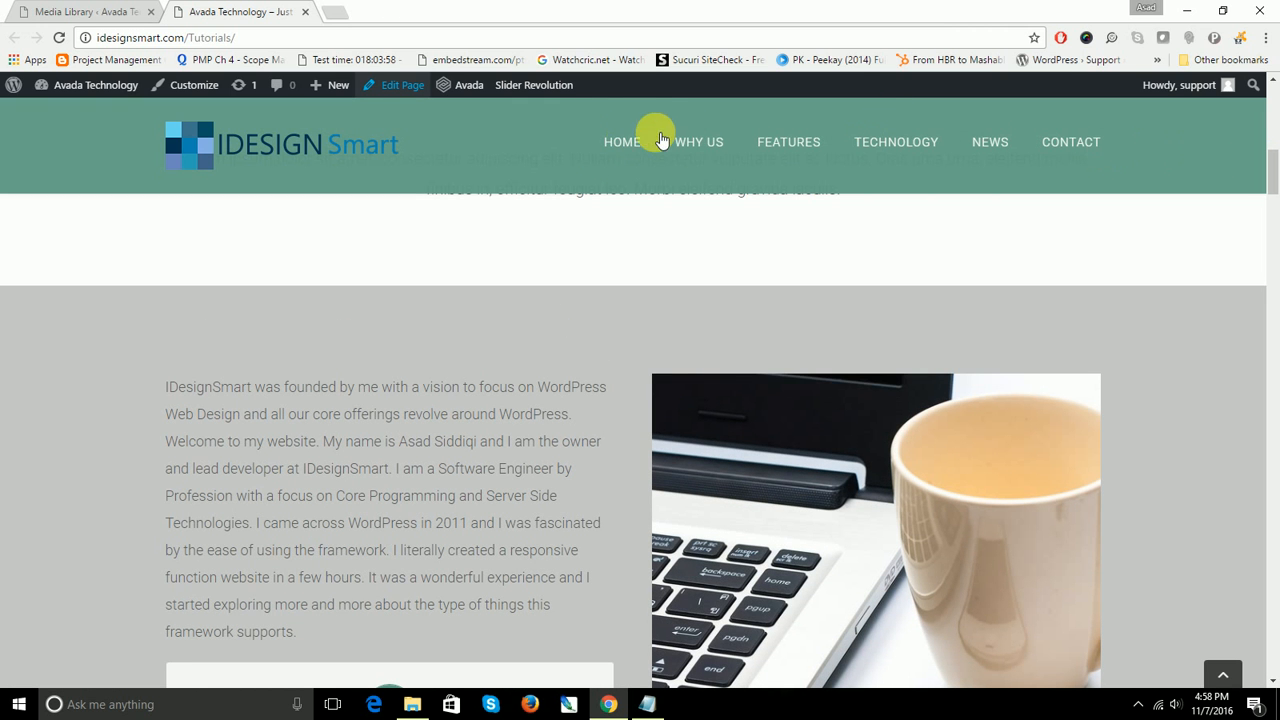
drag(1273, 195, 1274, 146)
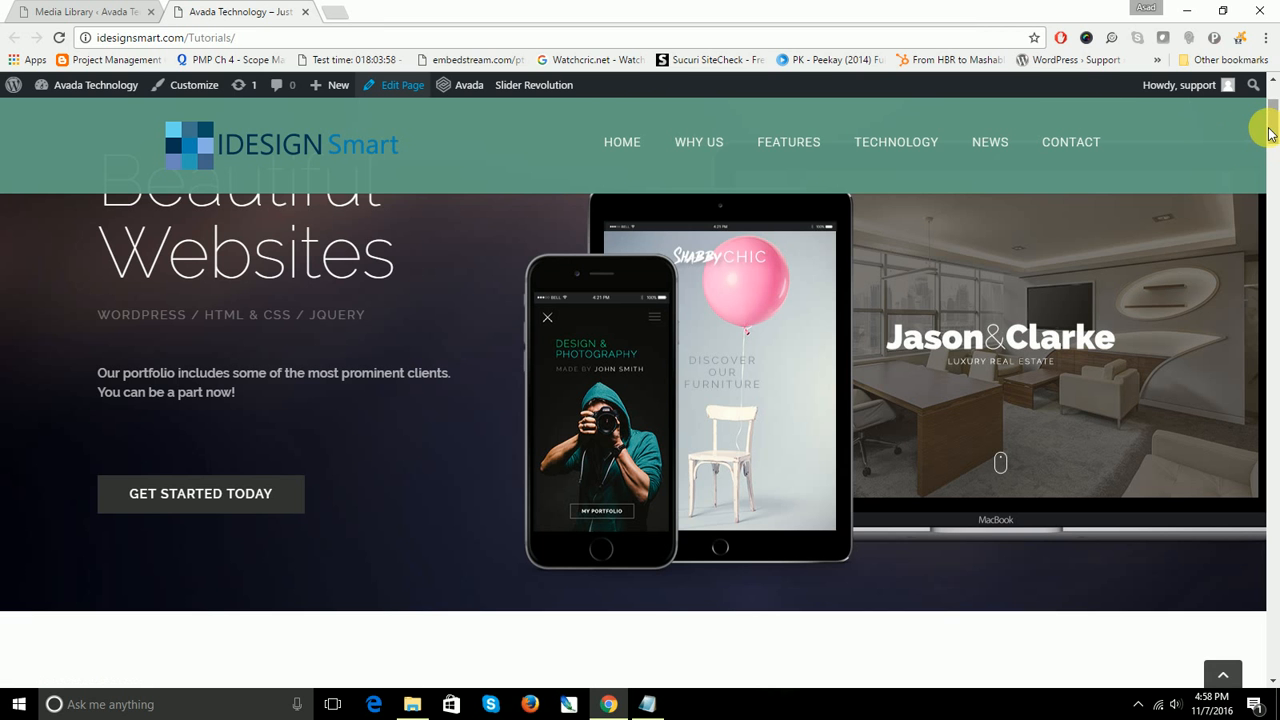
drag(1272, 138, 271, 197)
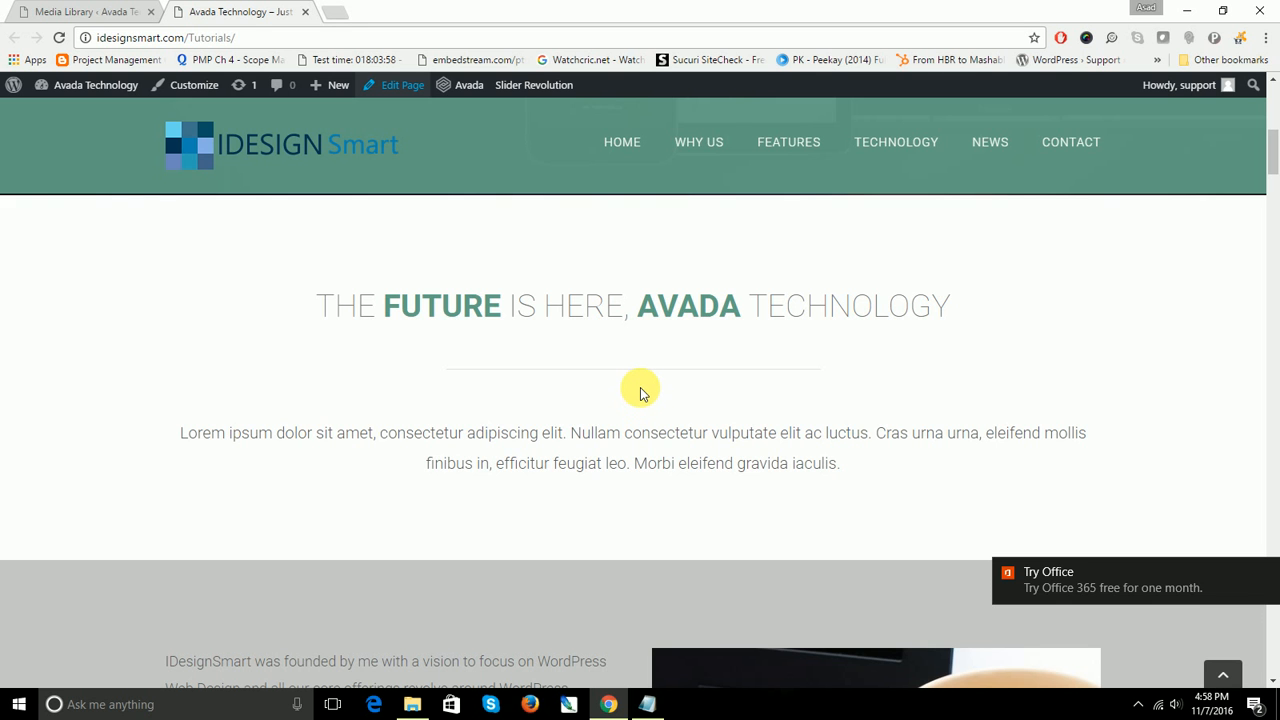
scroll(641, 390, down, 10)
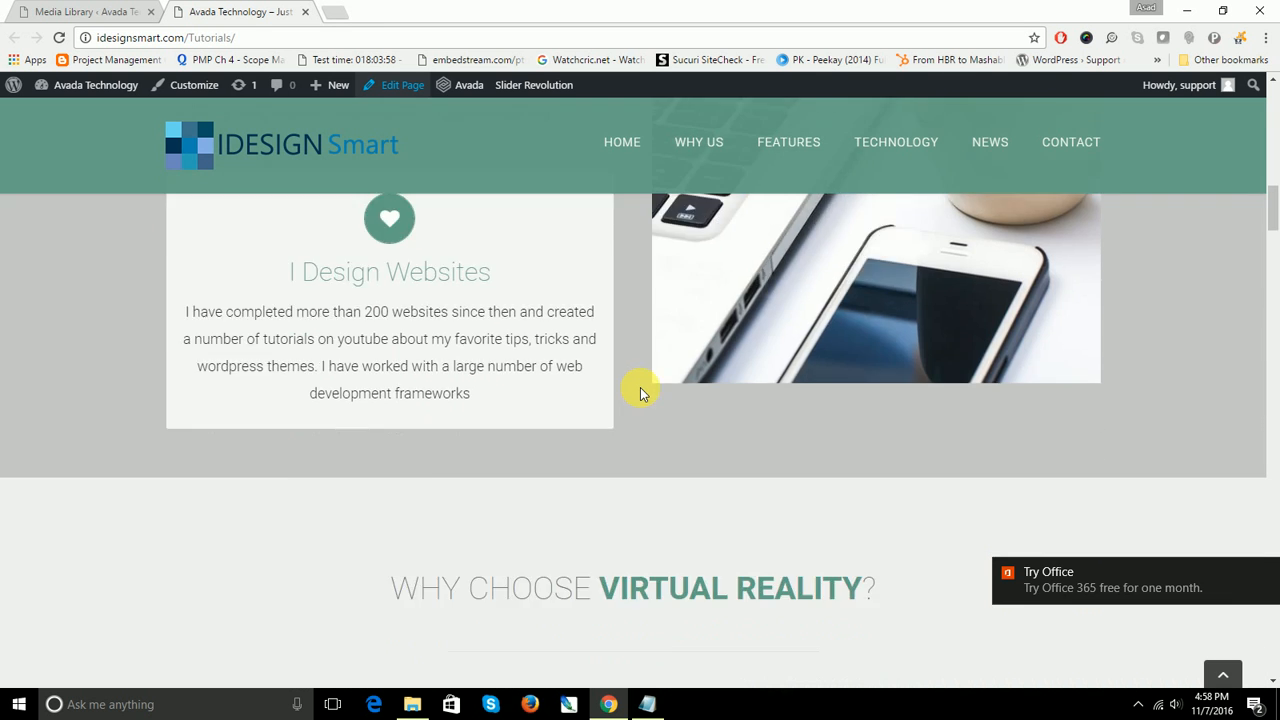
scroll(640, 385, down, 10)
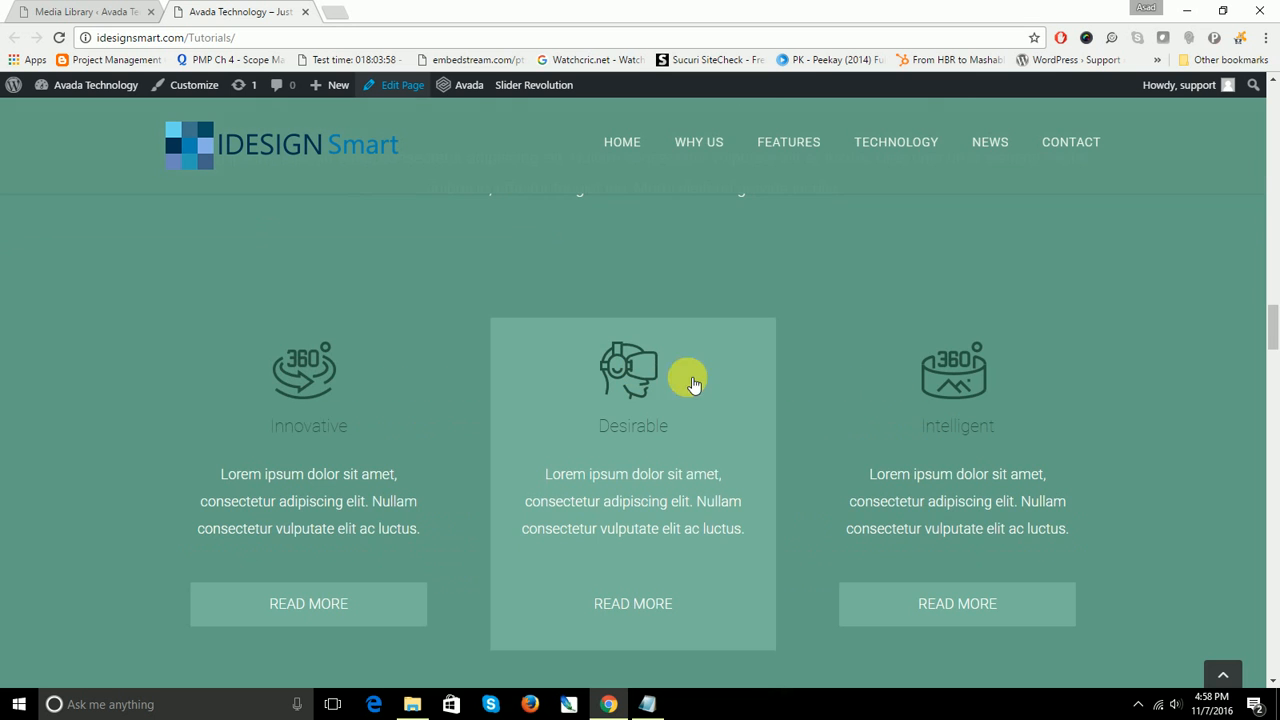
drag(1274, 337, 1275, 100)
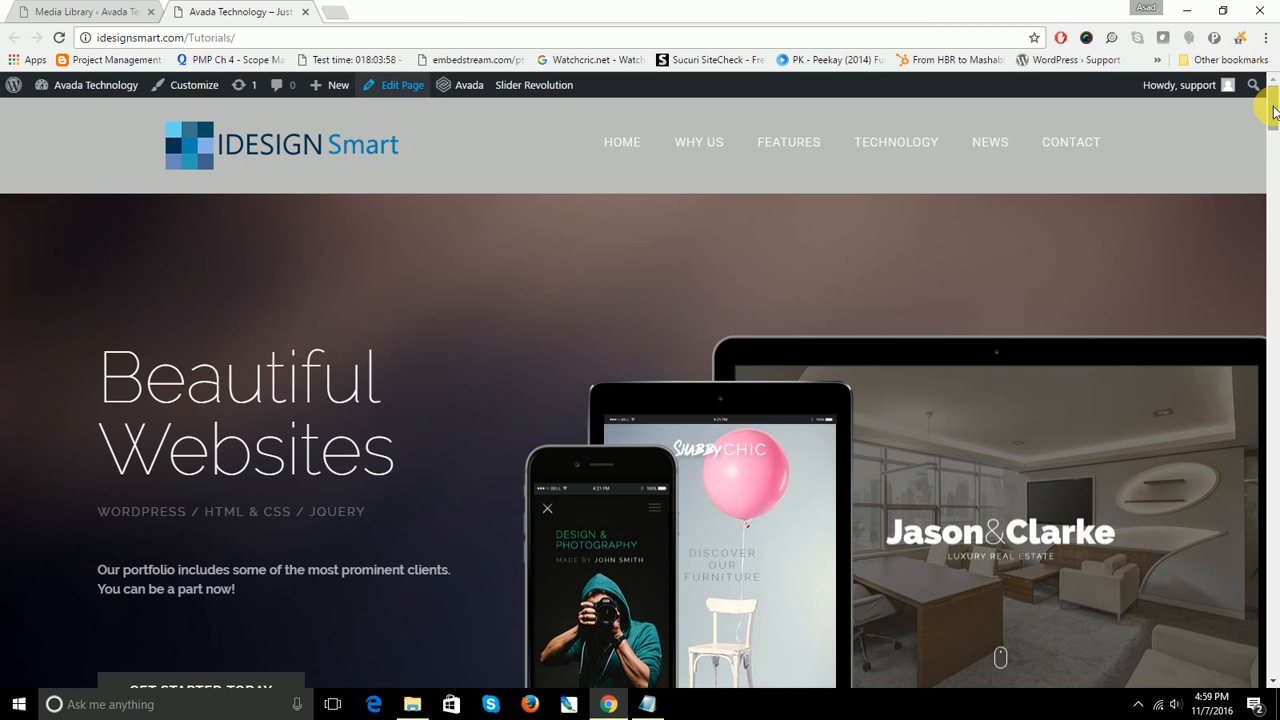
Step: Load the WordPress dashboard in the Media Library's browser tab and open the homepage for editing in a new tab
click(133, 16)
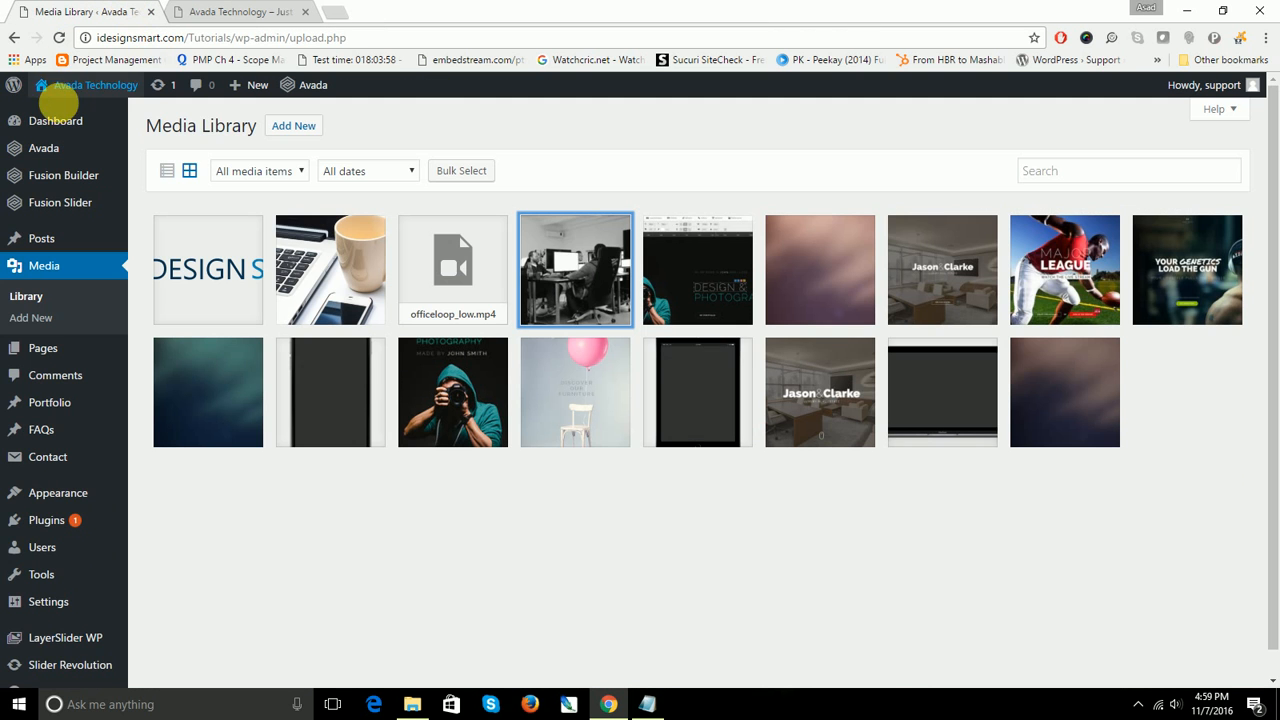
click(58, 123)
click(262, 11)
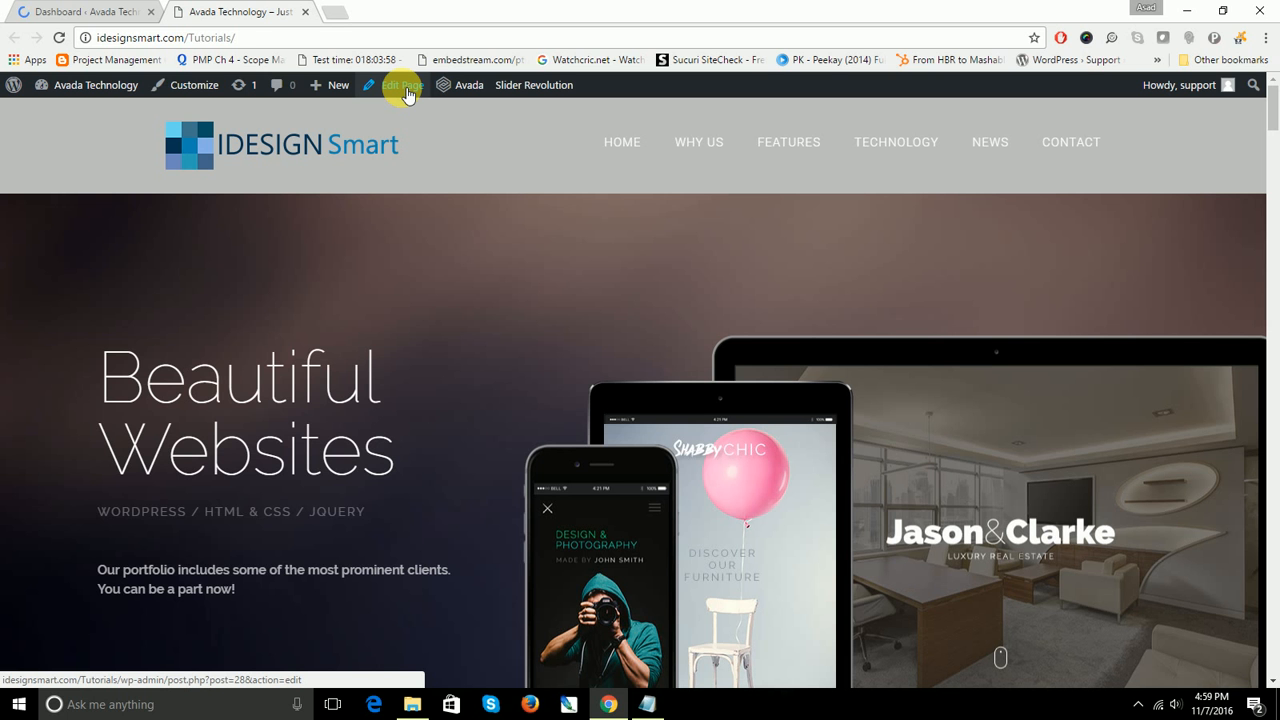
right_click(401, 84)
click(436, 101)
click(383, 14)
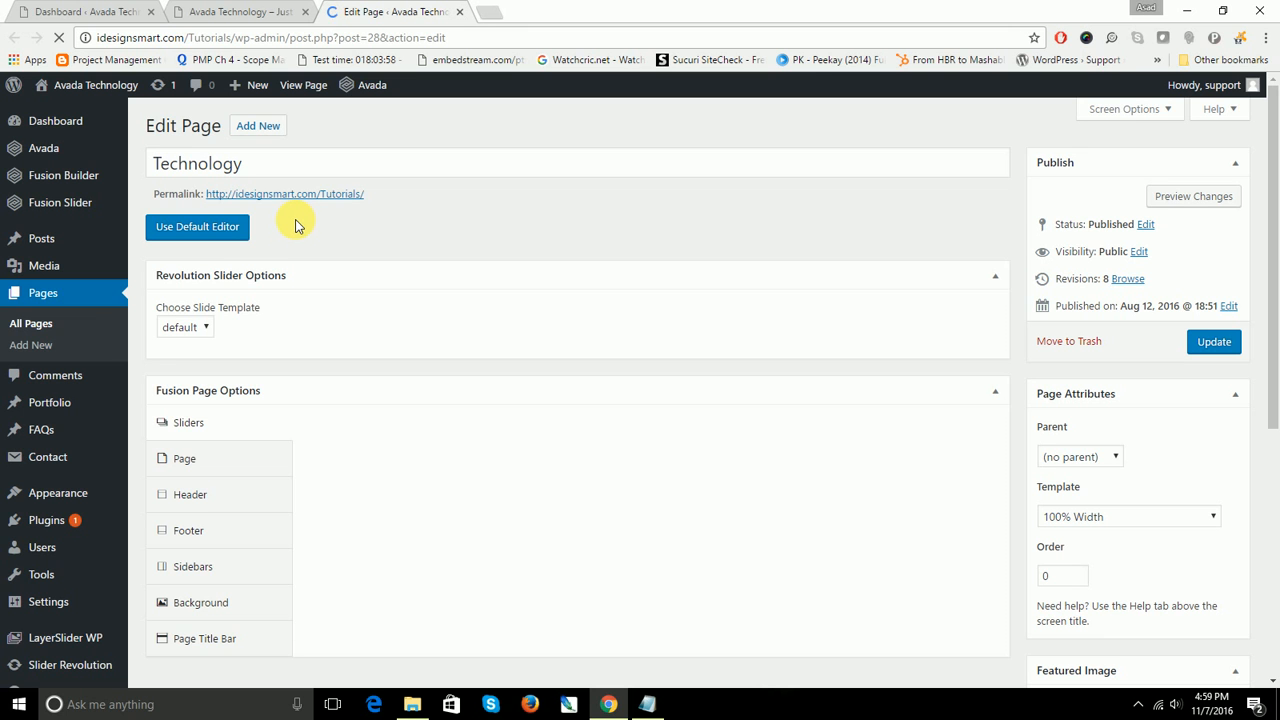
Step: Switch the Technology page to the default editor and delete all of its content code
click(218, 230)
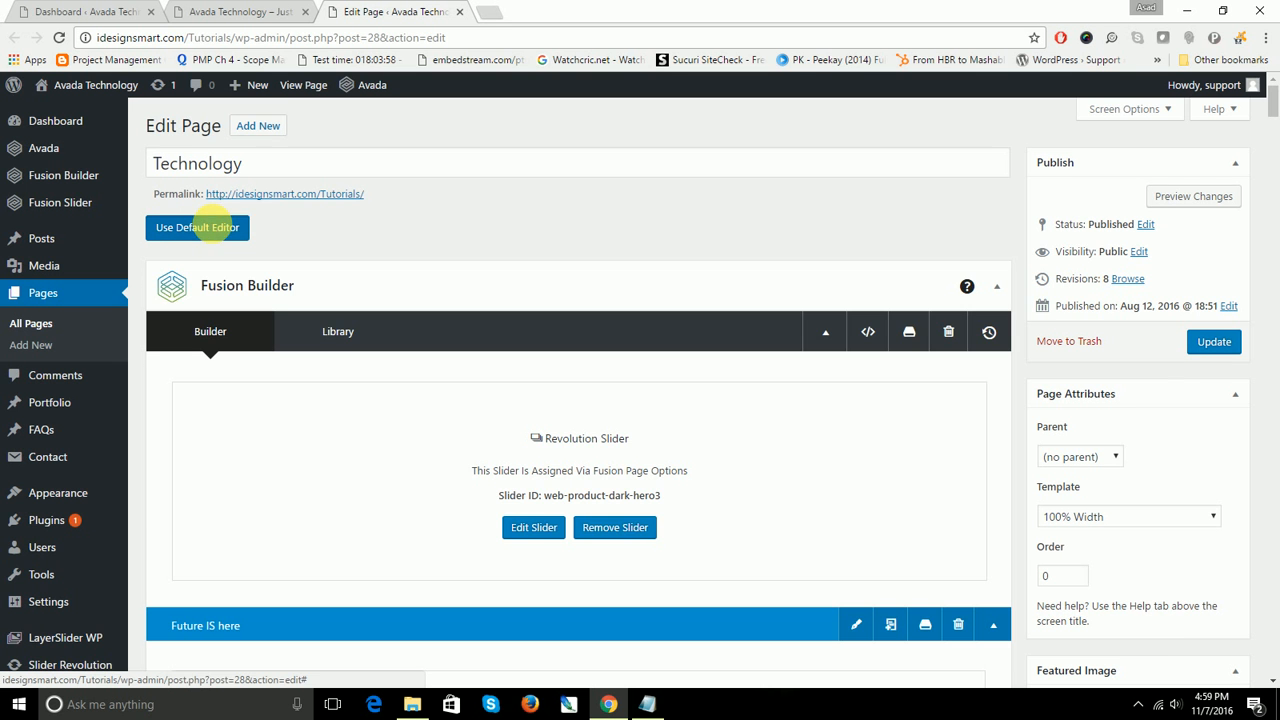
drag(155, 333, 715, 688)
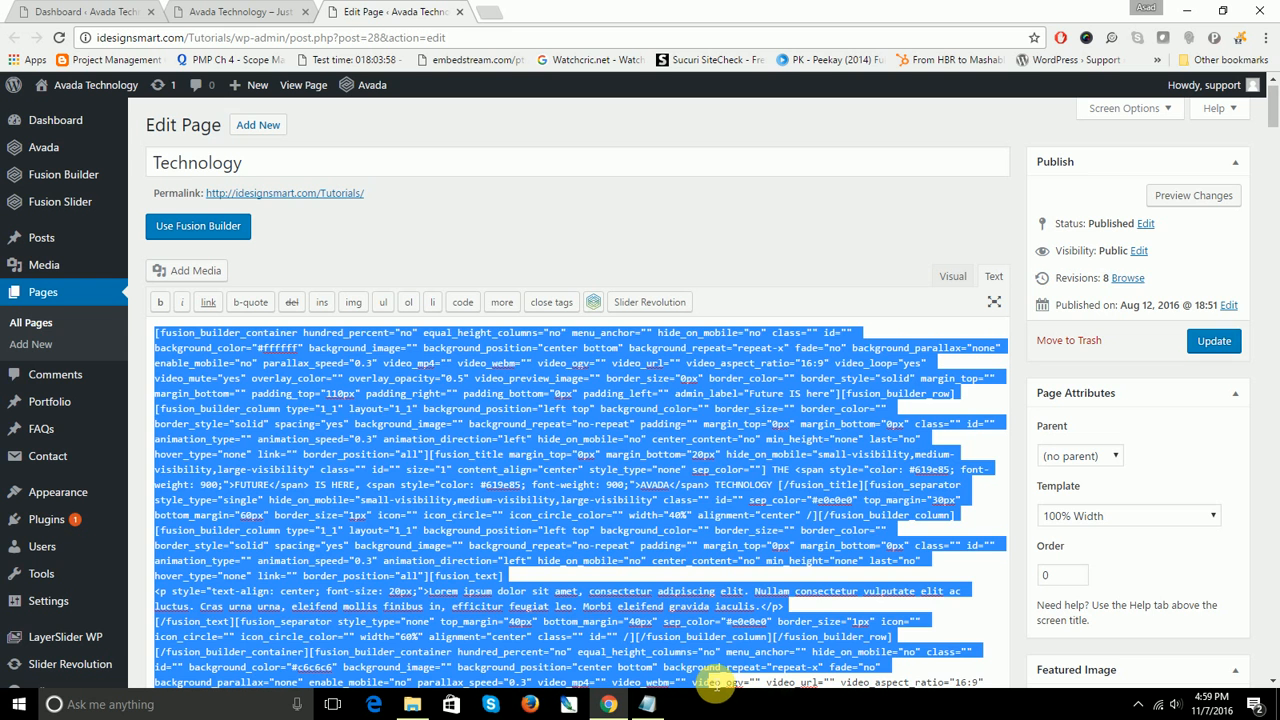
key(Delete)
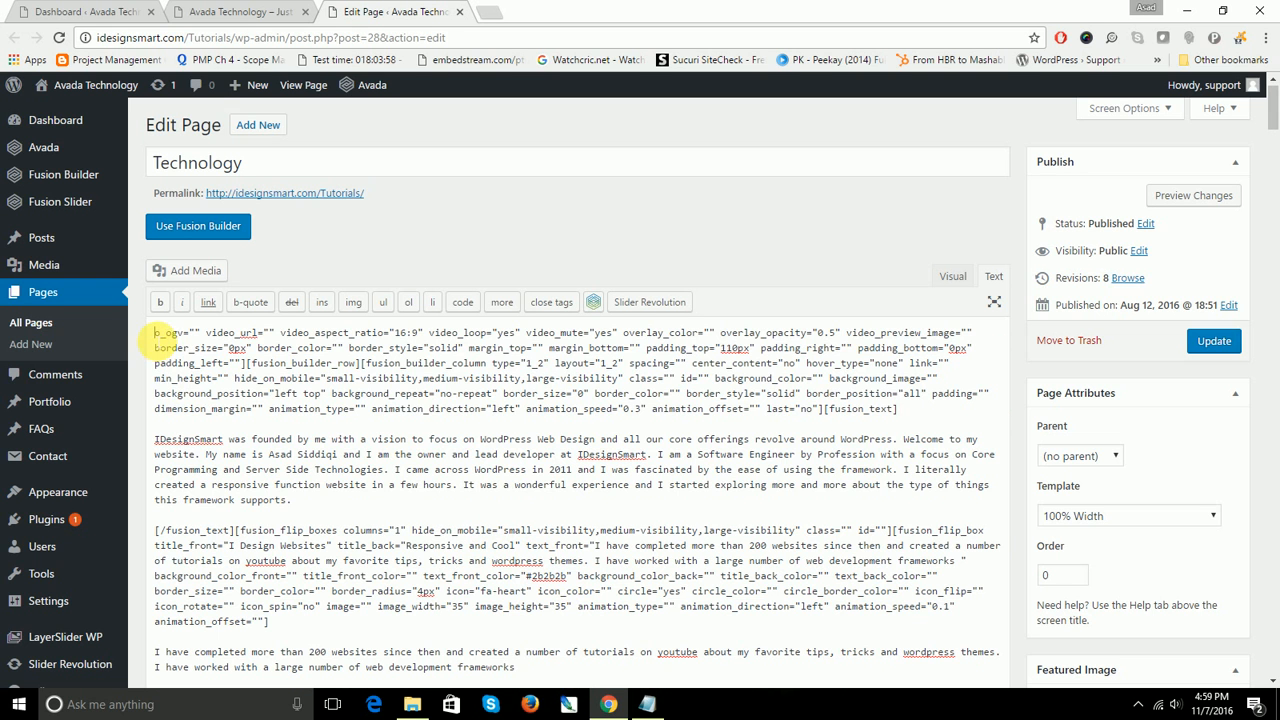
drag(155, 333, 655, 692)
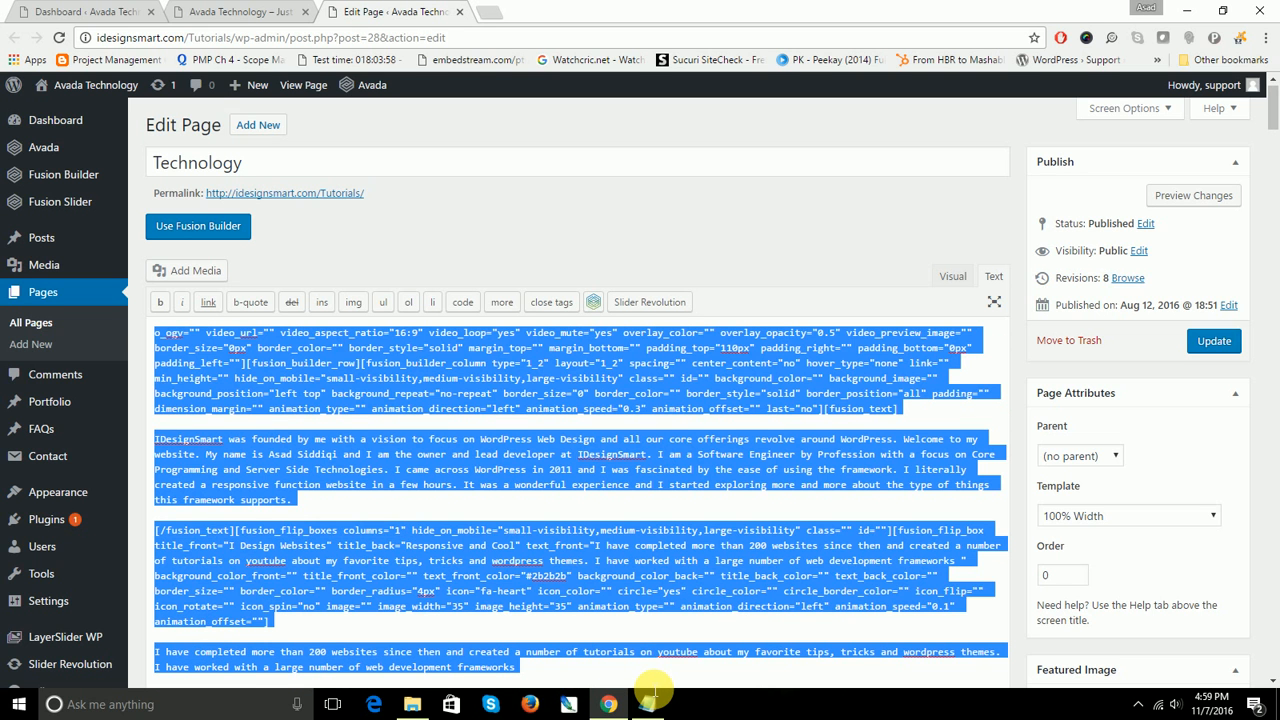
key(Delete)
key(ctrl+a)
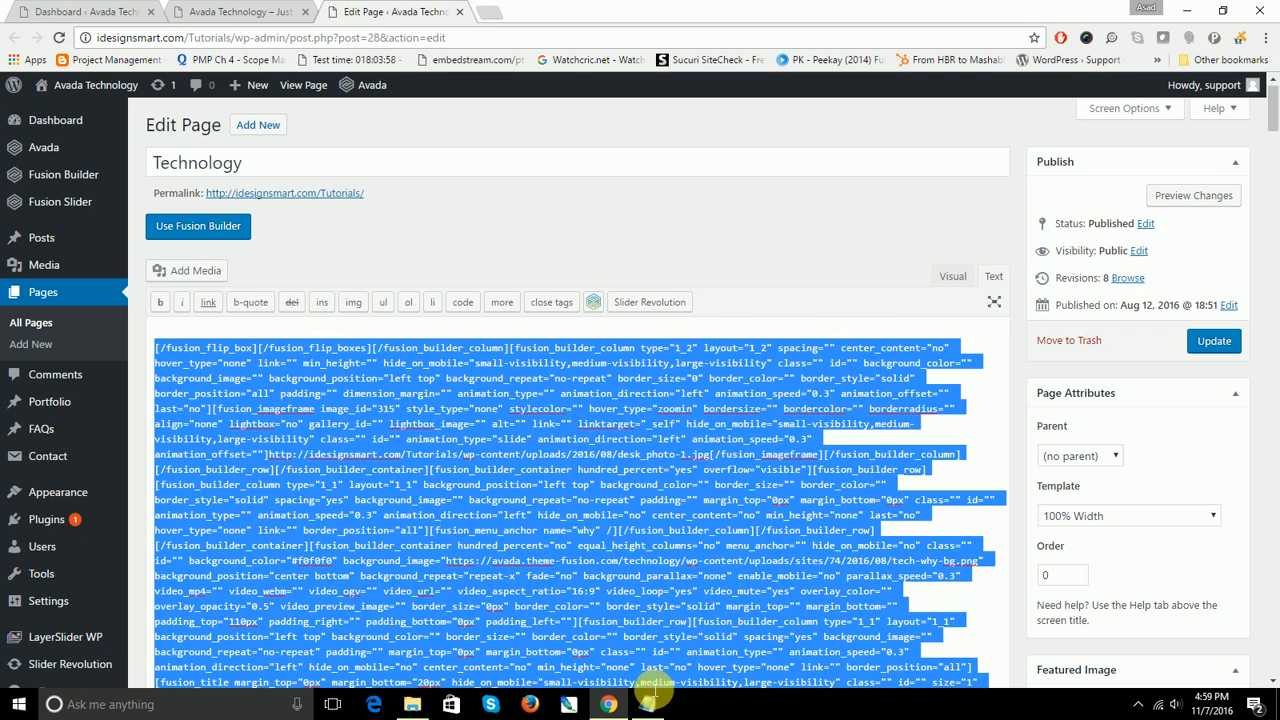
key(Delete)
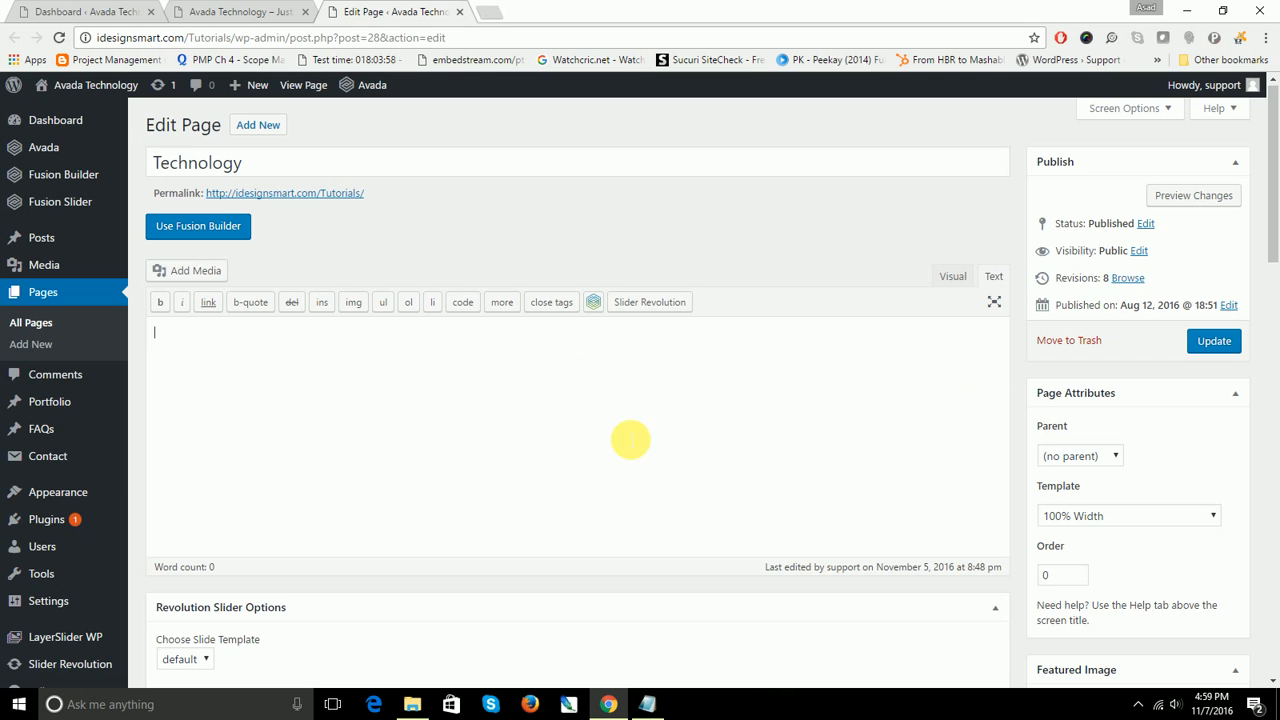
Step: Set the slider type to No Slider in the Technology page's Fusion Page Options
scroll(623, 429, down, 2)
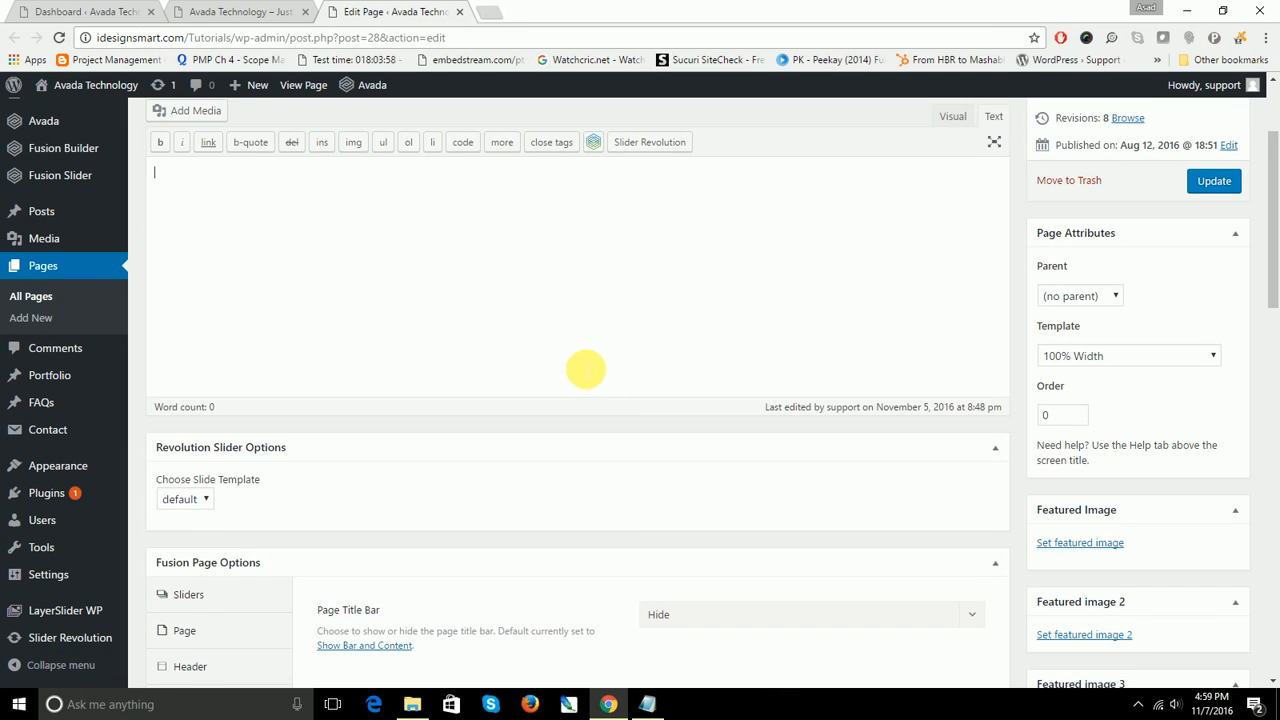
scroll(588, 375, down, 1)
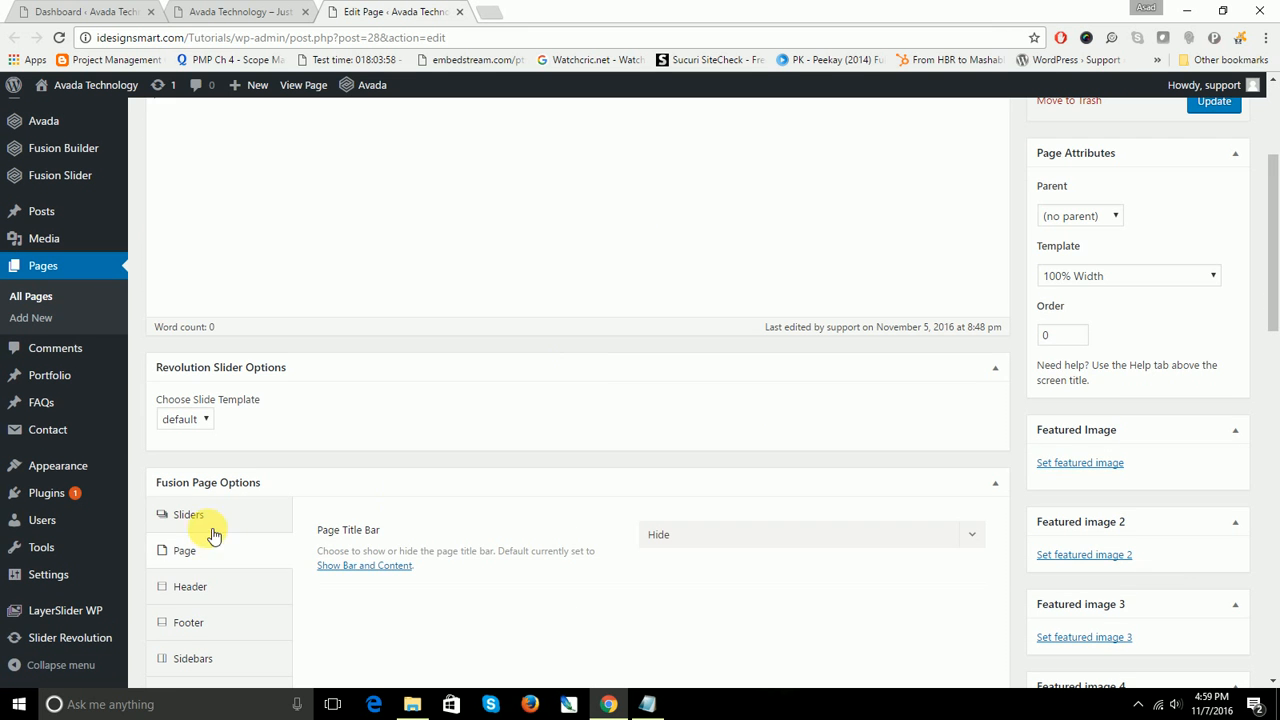
scroll(302, 466, up, 1)
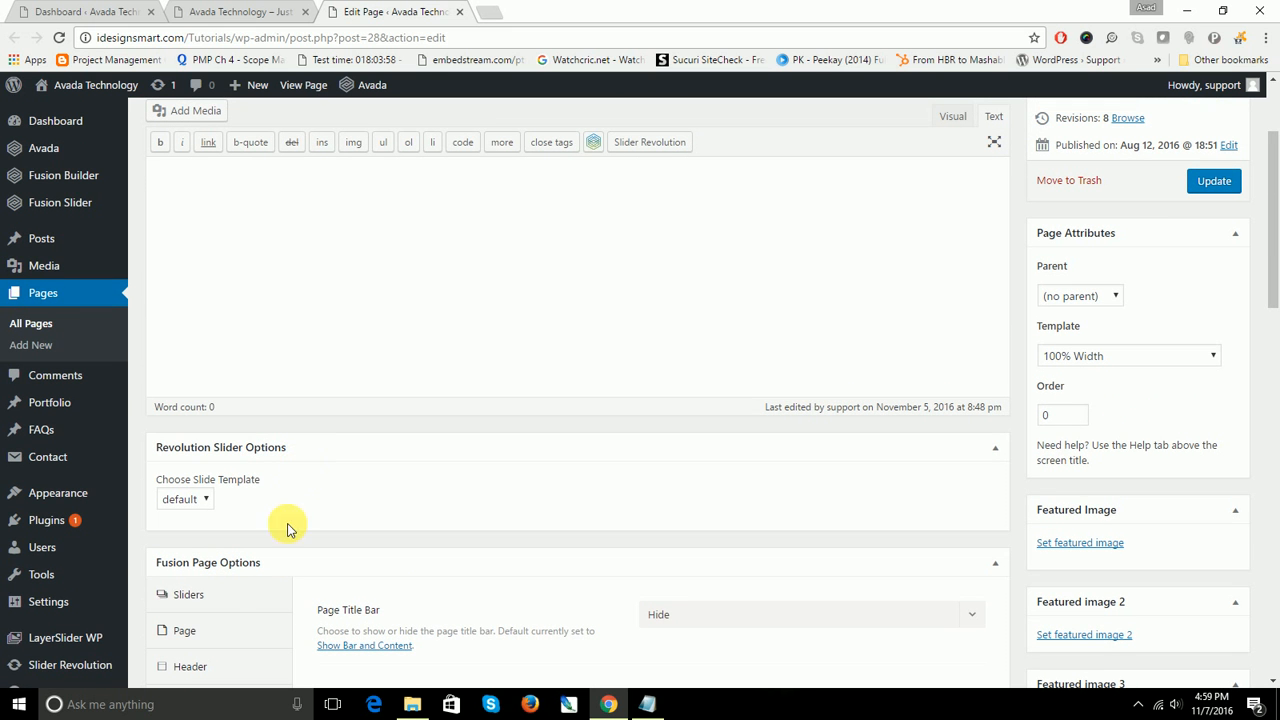
click(233, 596)
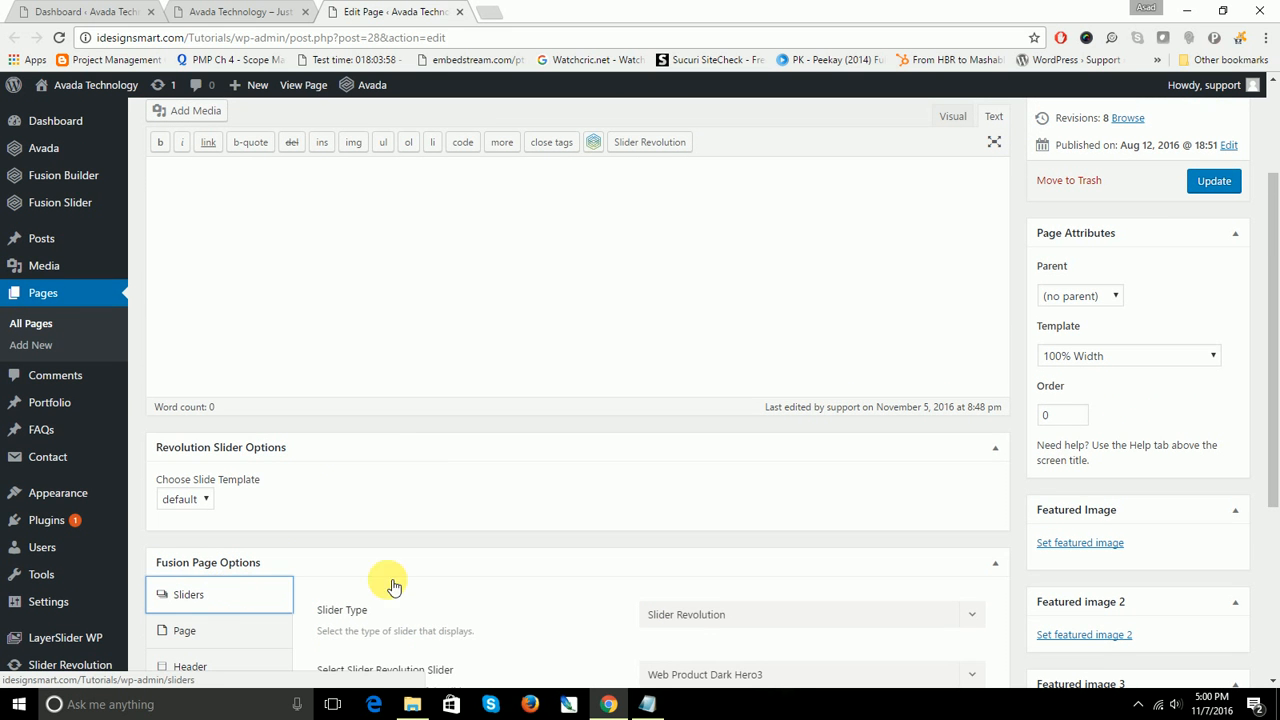
click(698, 618)
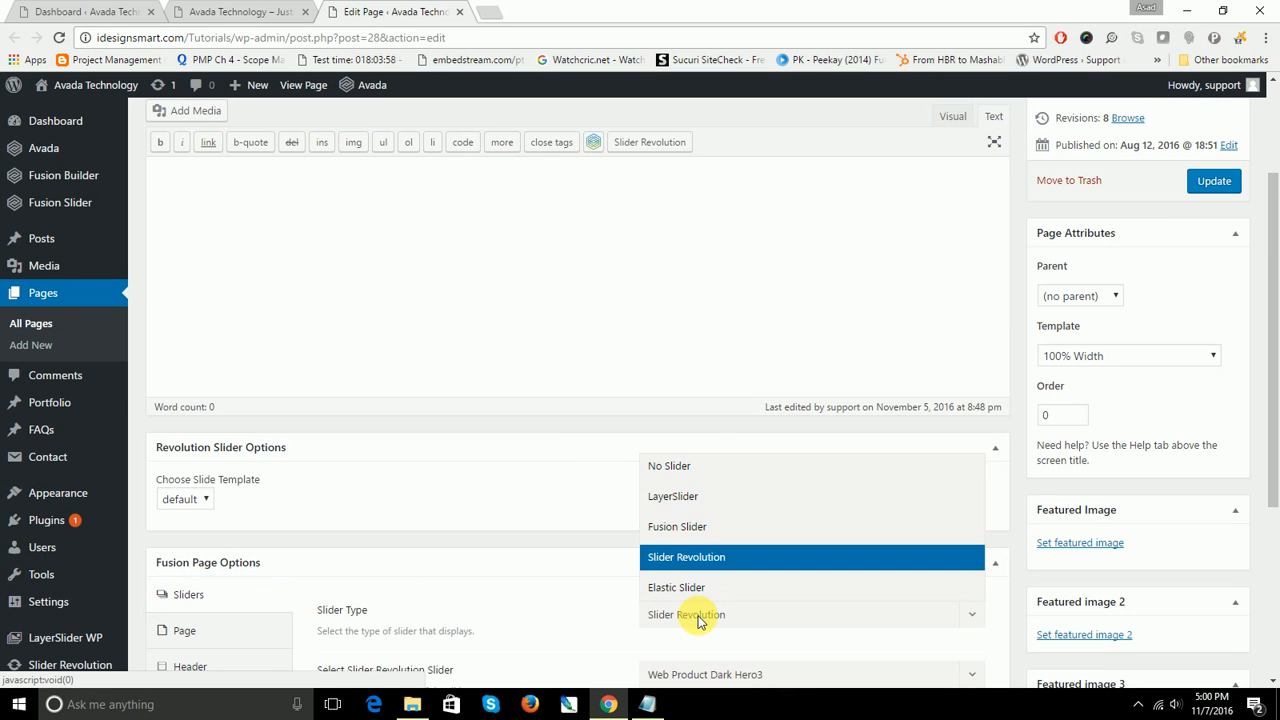
click(708, 465)
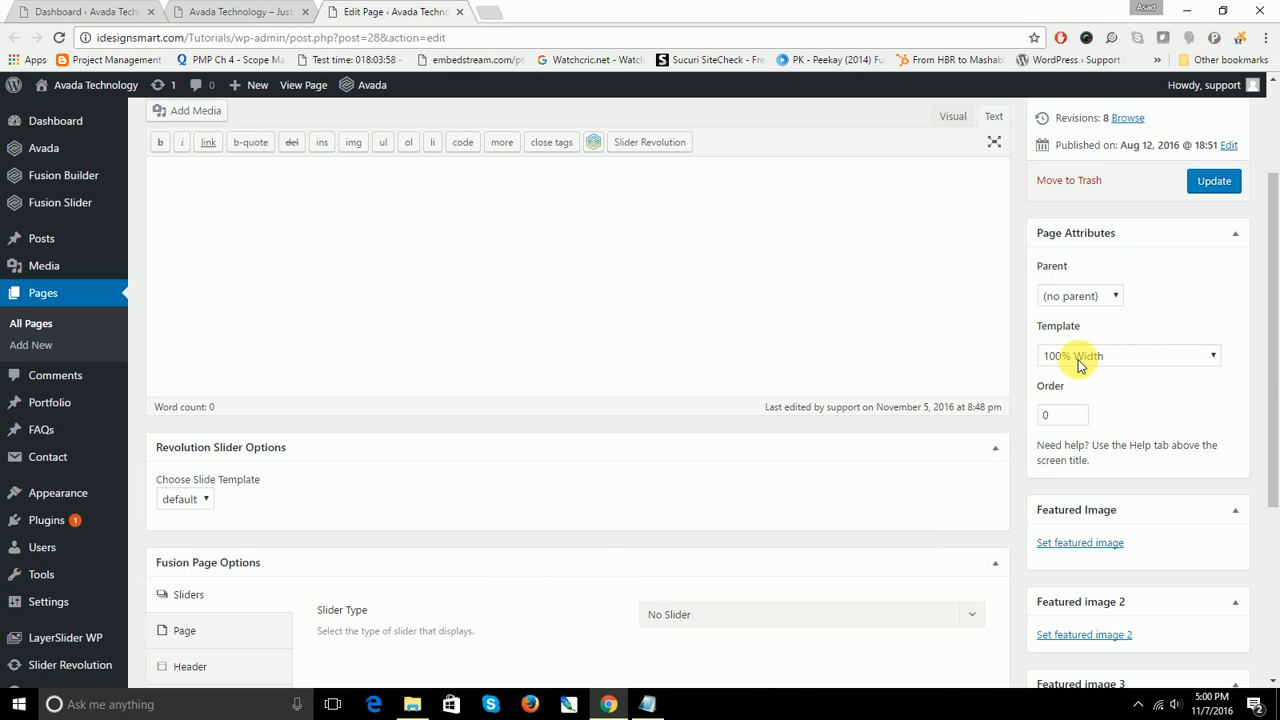
Step: Choose the 100% Width page template and update the Technology page
click(1112, 356)
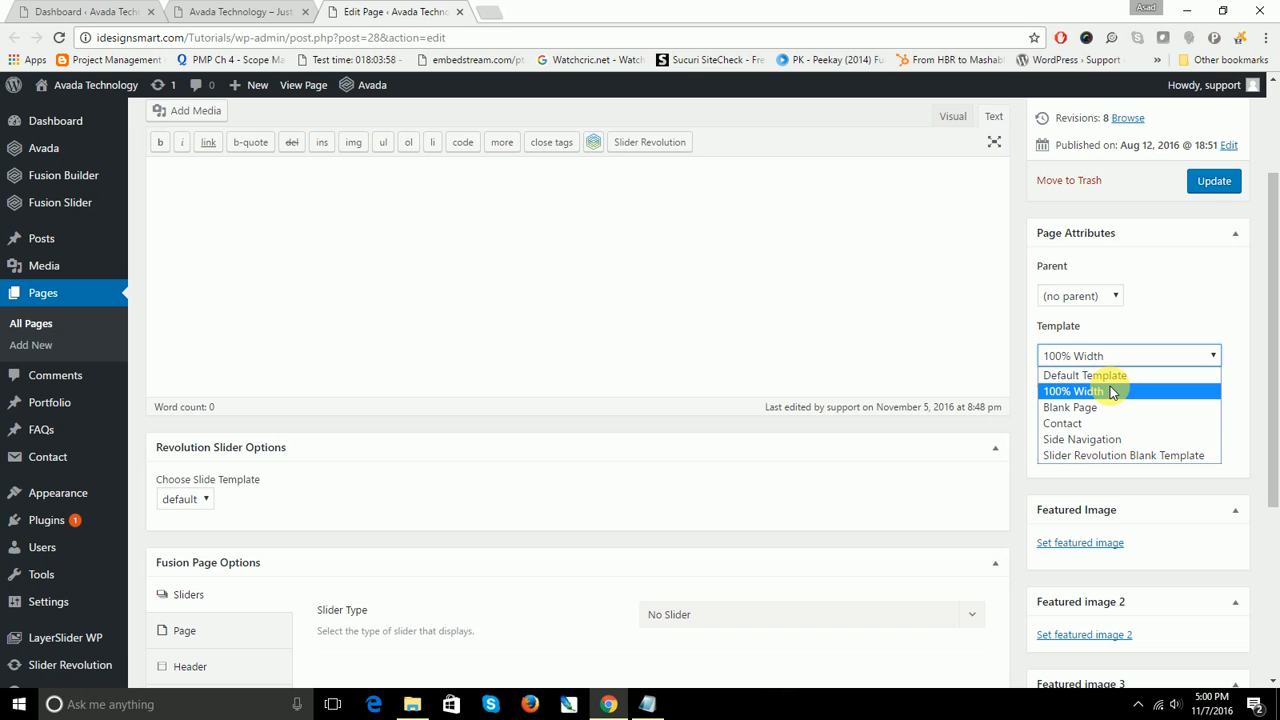
click(1112, 391)
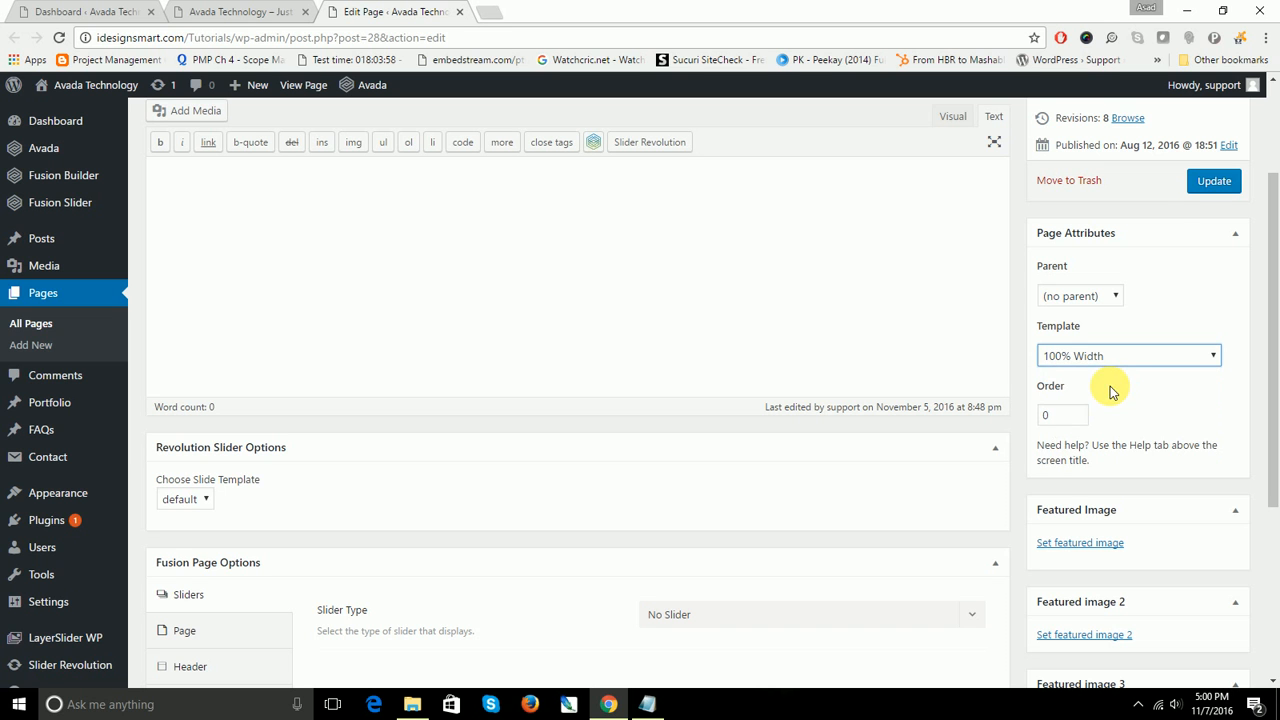
click(1214, 183)
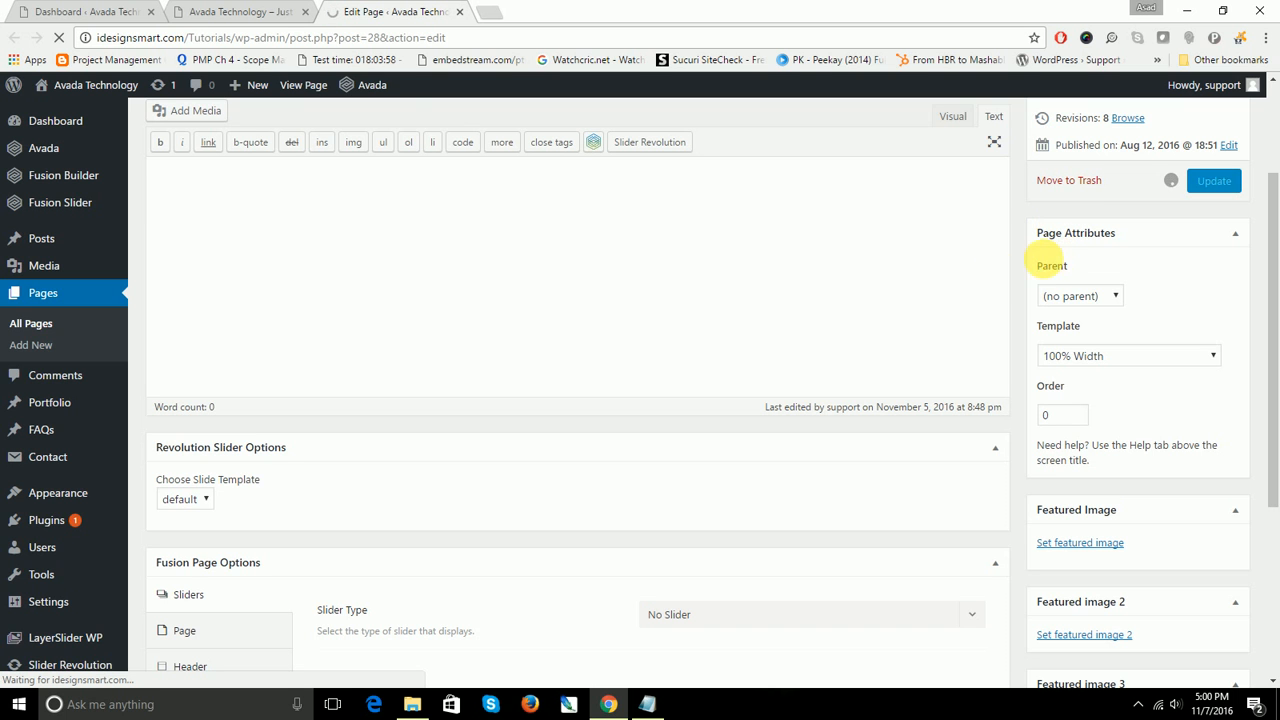
Step: Reload the live homepage to check the updated page
mouse_move(380, 84)
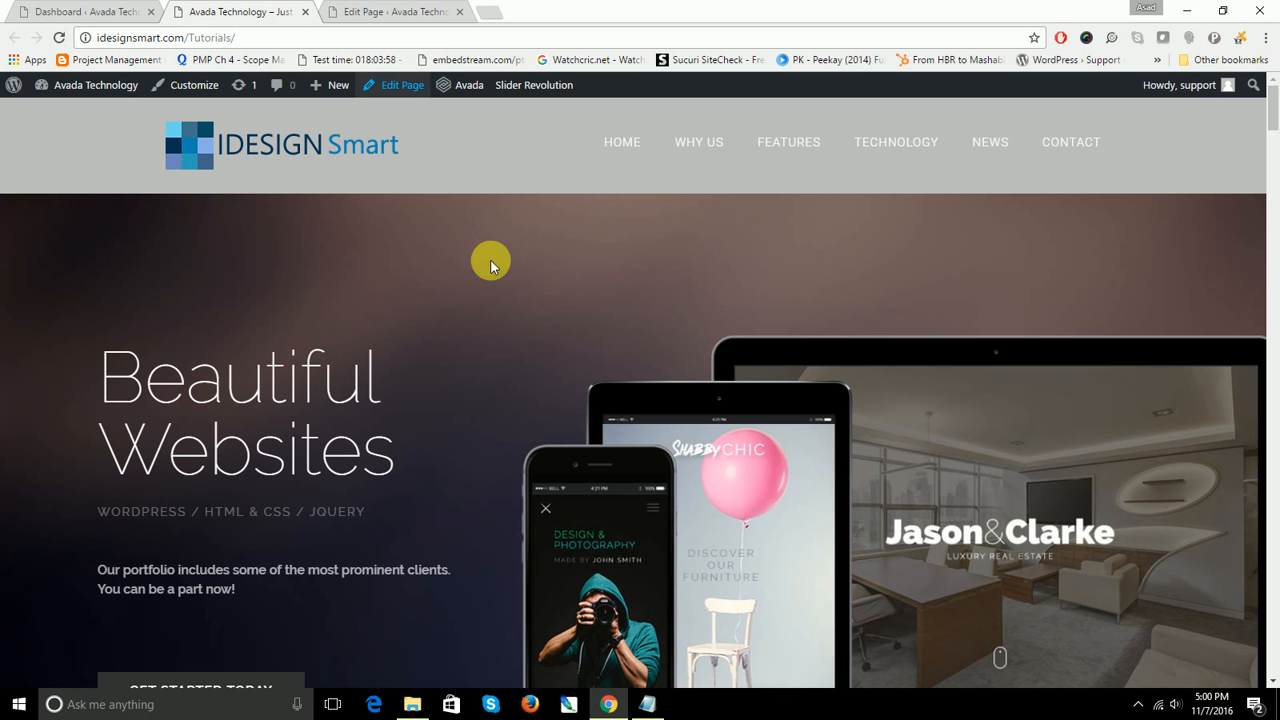
click(59, 40)
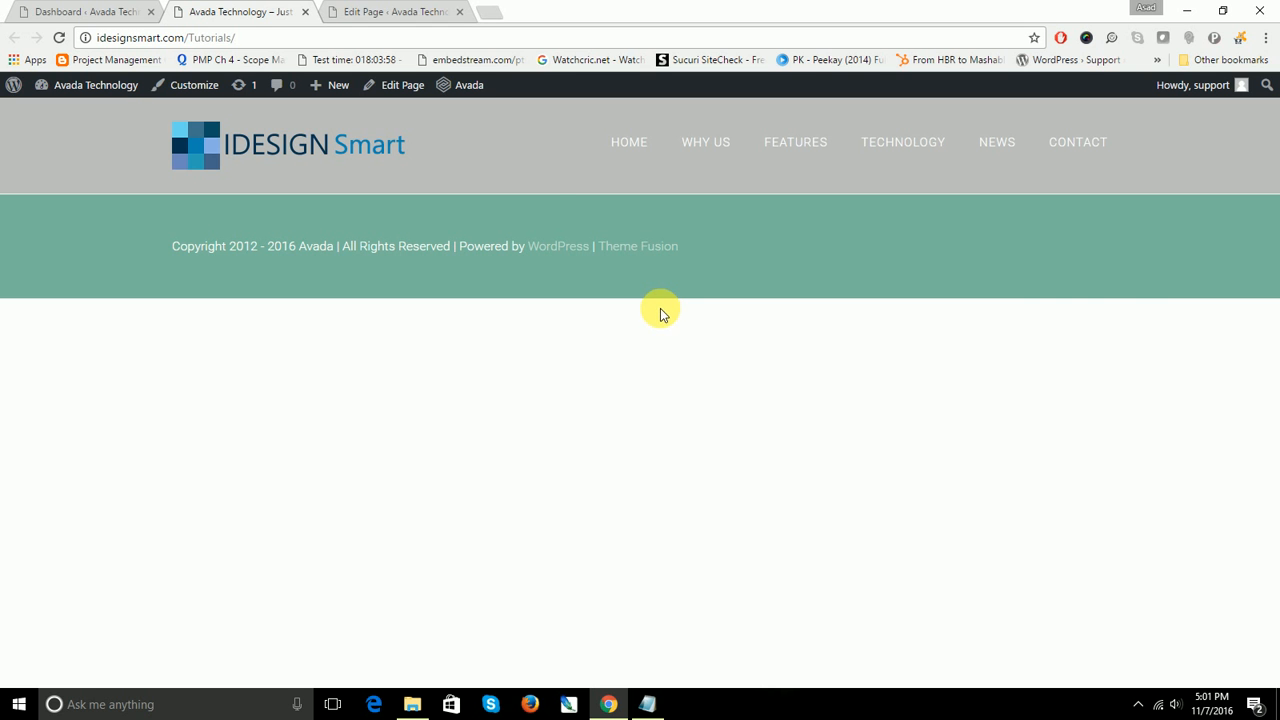
Step: Open Slider Revolution in a new browser tab from the Technology edit page and open the Web Product Dark Hero3 slider for editing
click(418, 19)
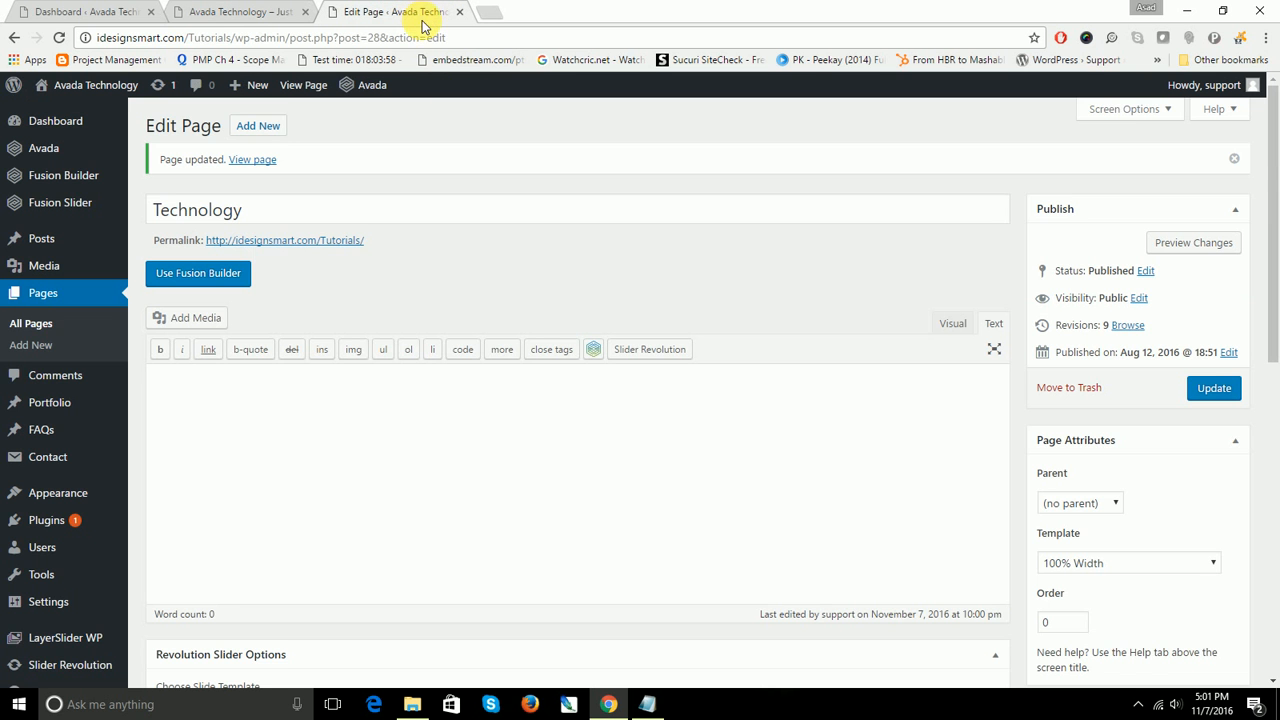
scroll(716, 558, down, 4)
scroll(716, 558, up, 4)
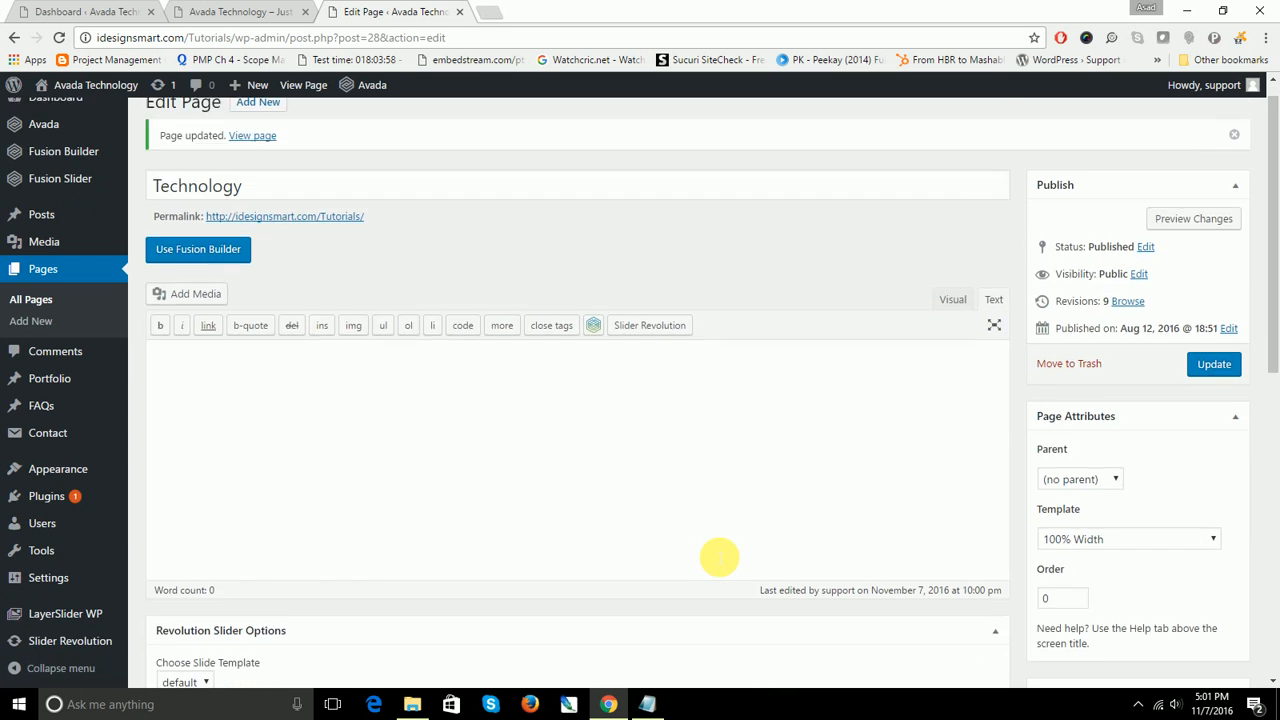
scroll(716, 558, down, 5)
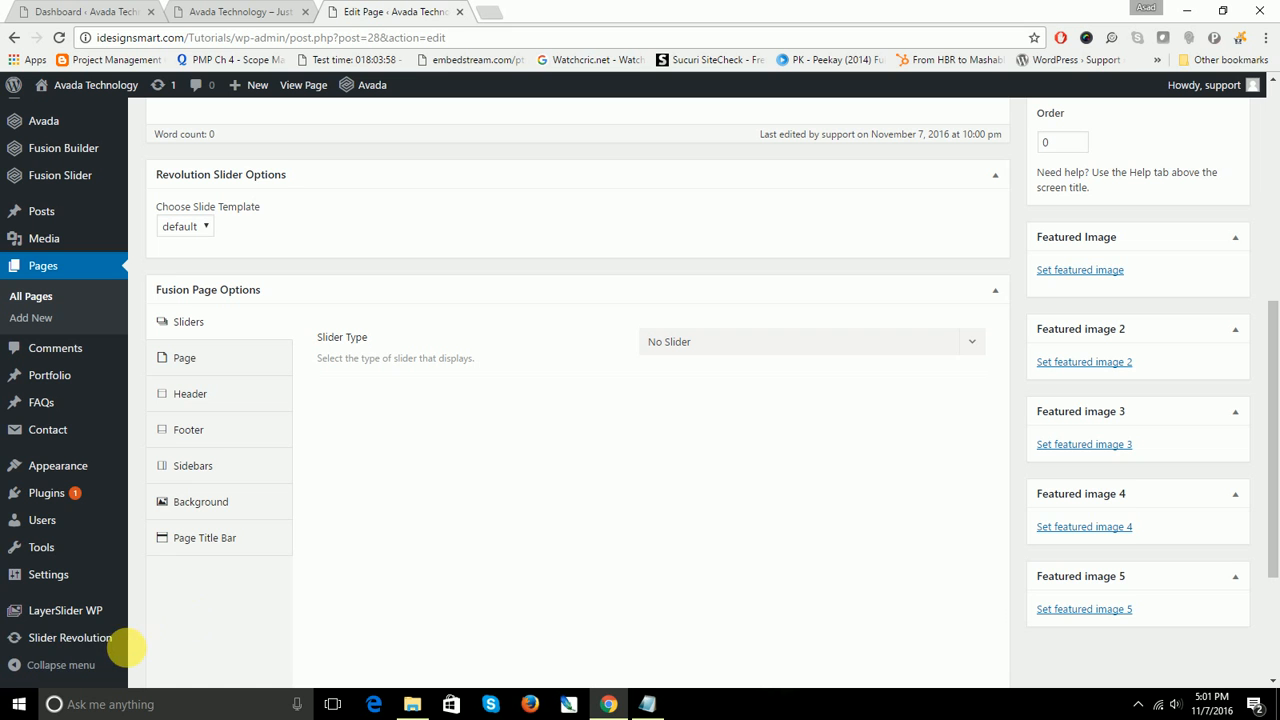
mouse_move(130, 655)
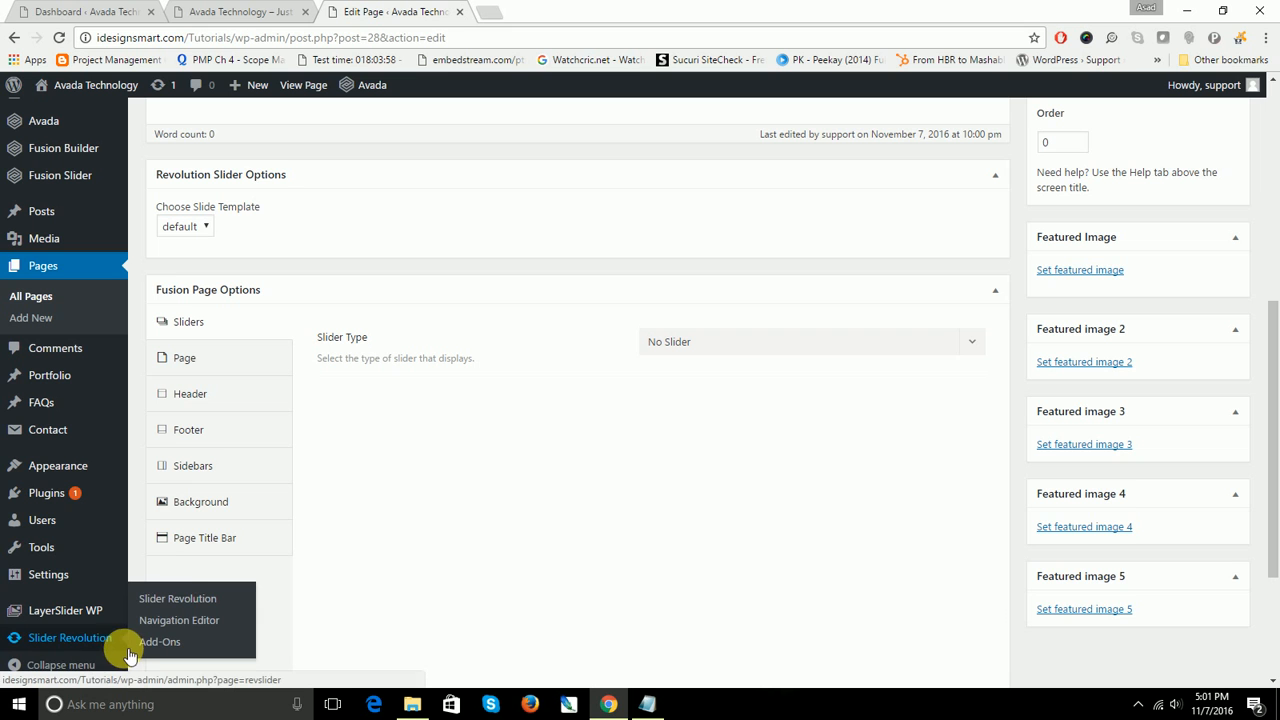
right_click(185, 606)
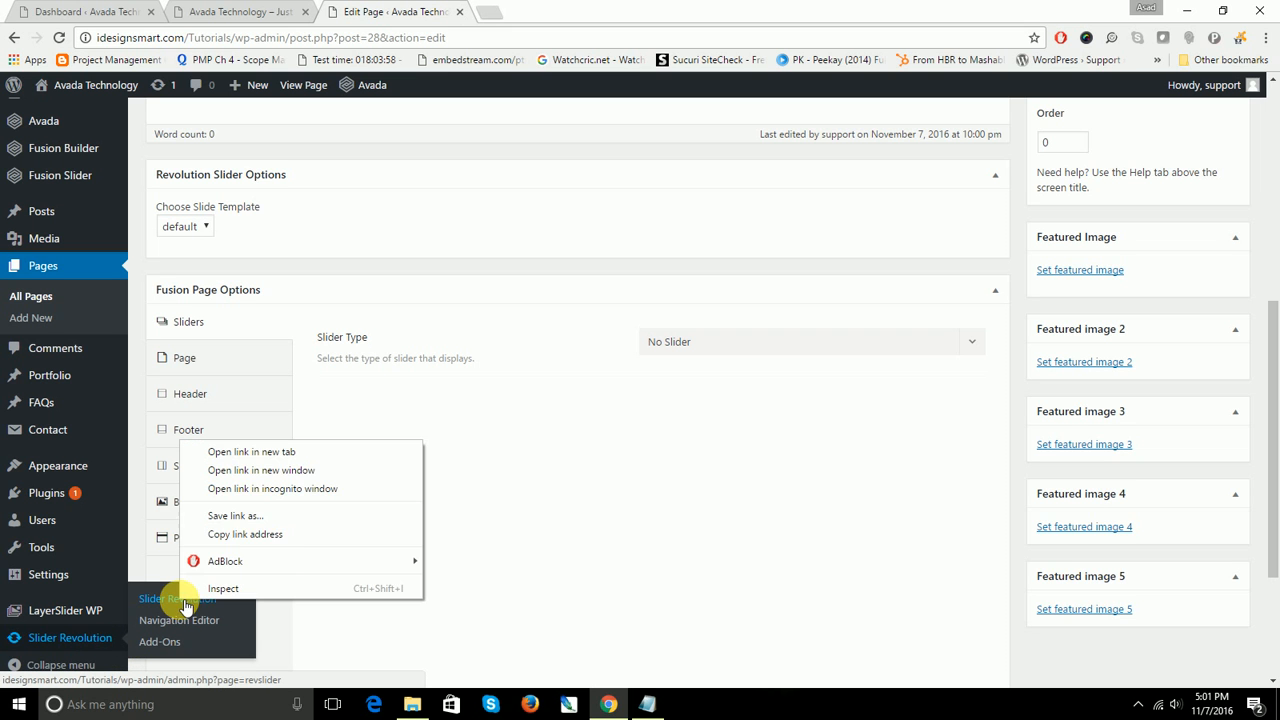
click(252, 451)
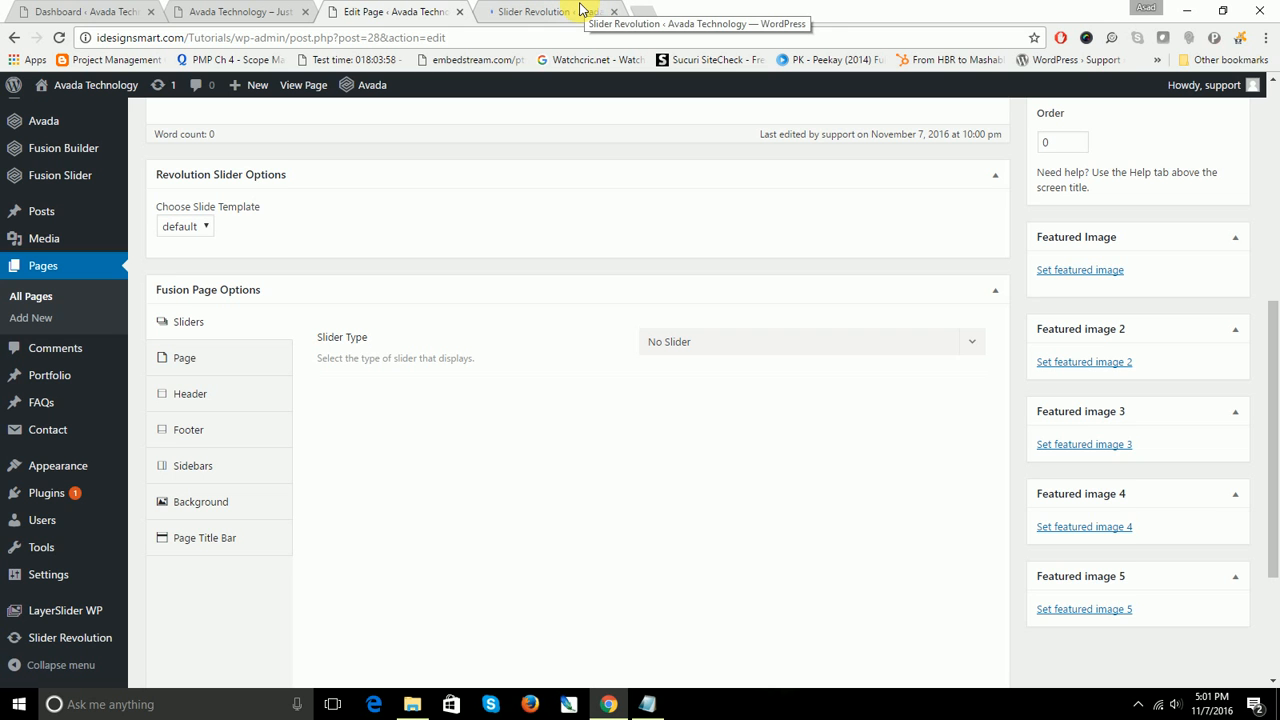
click(581, 10)
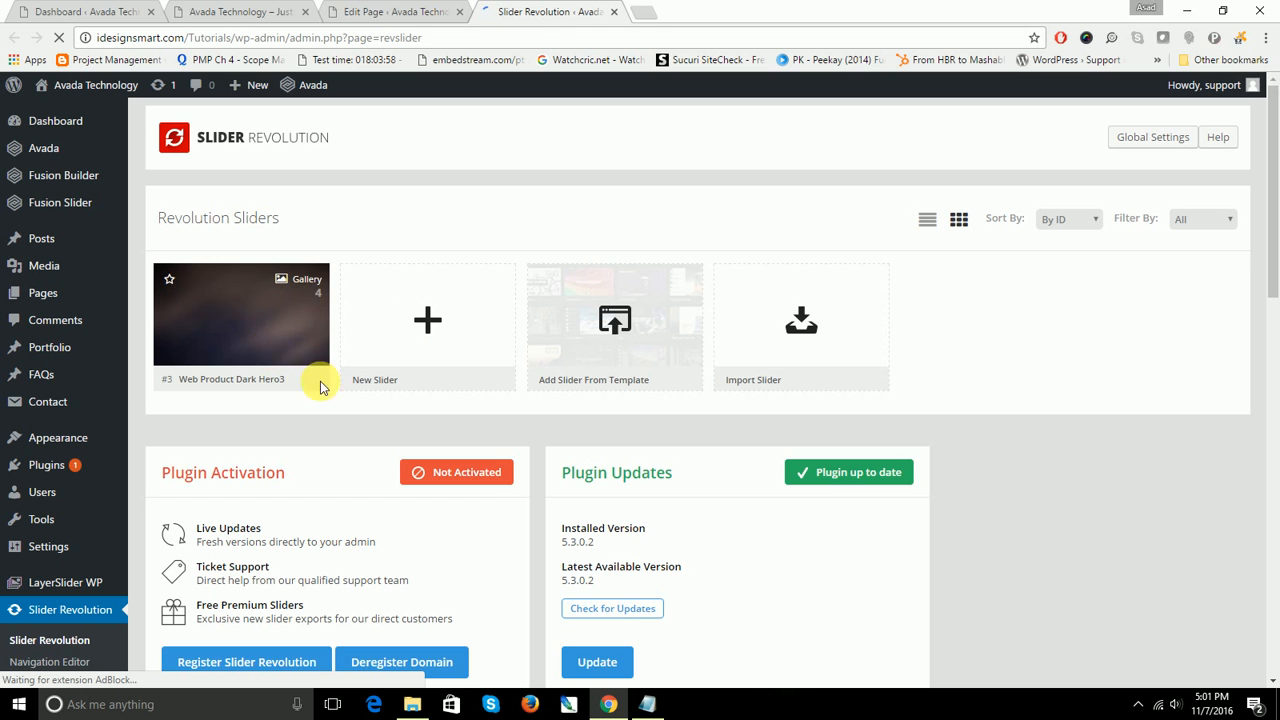
mouse_move(271, 329)
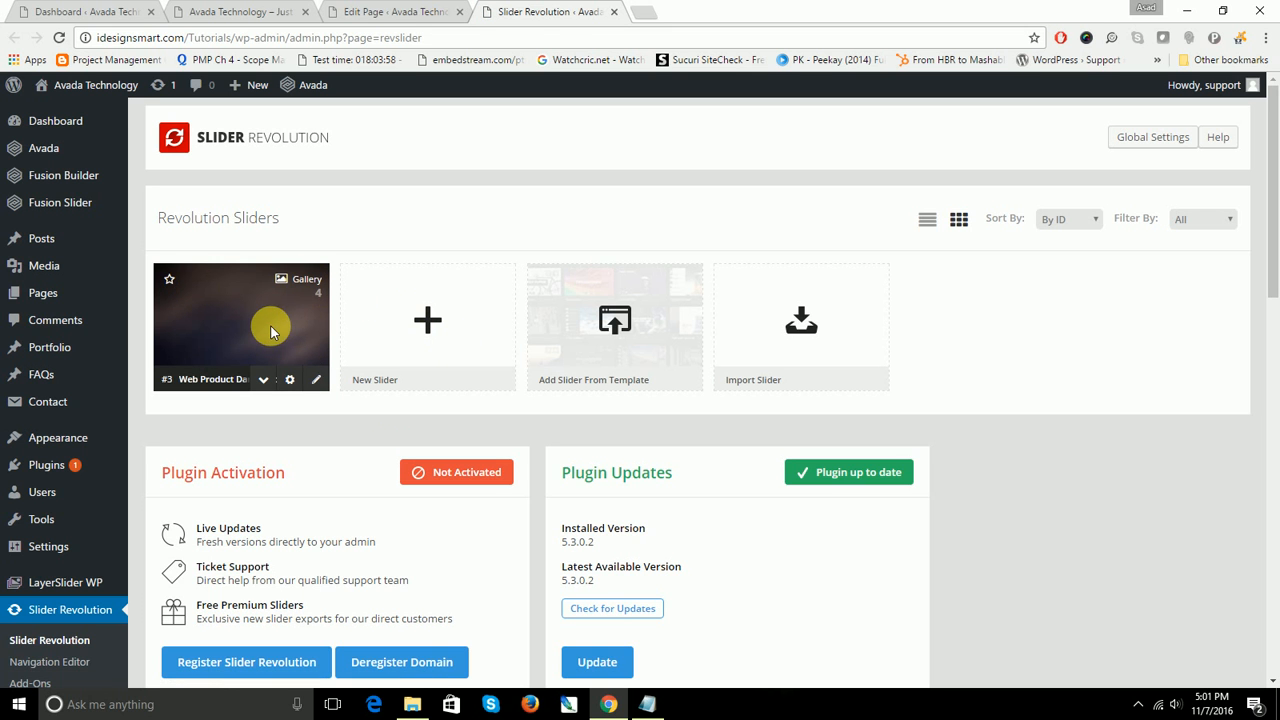
click(254, 318)
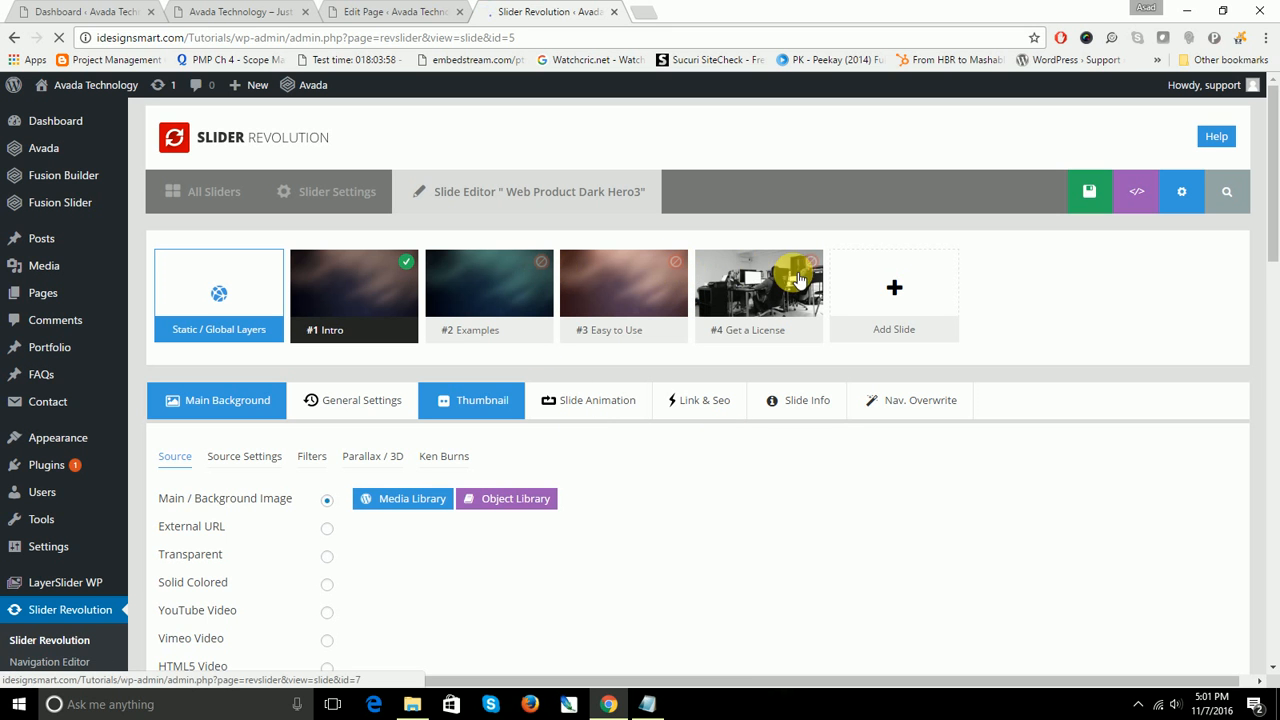
Step: Examine the slider's slides, their available actions, the background source settings and the layers on the Intro slide's canvas
mouse_move(757, 300)
scroll(420, 289, down, 2)
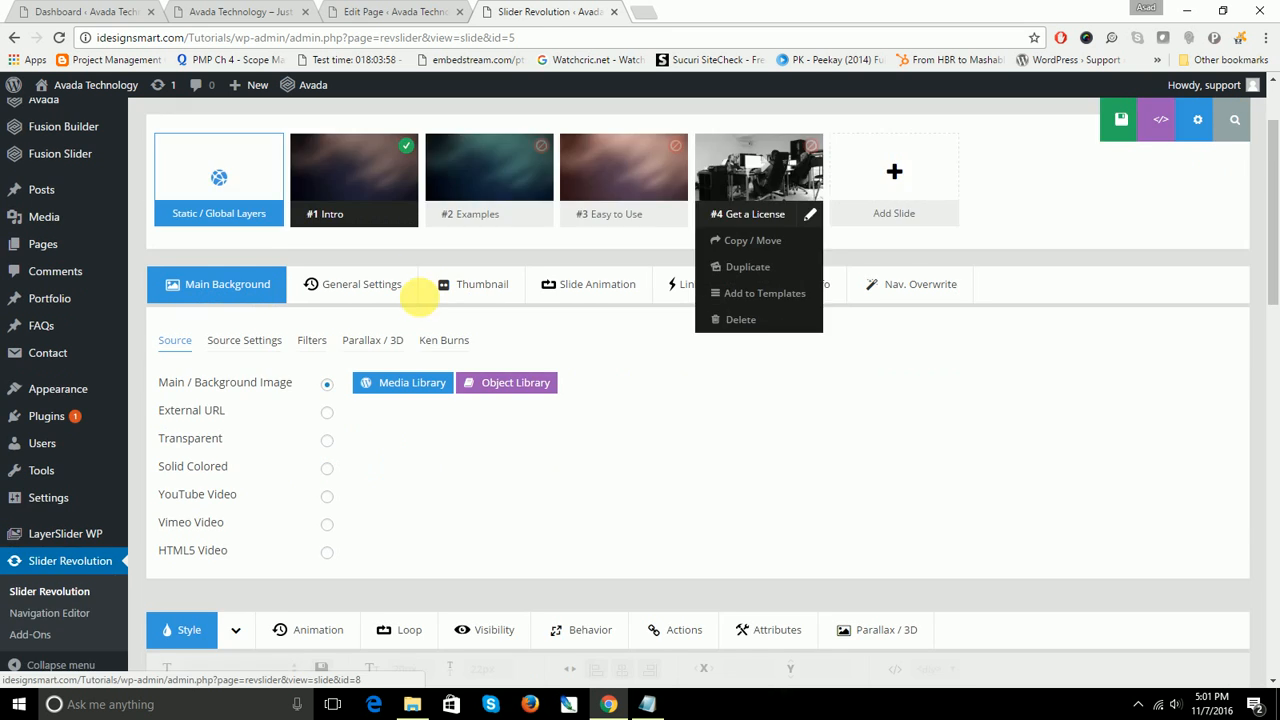
scroll(449, 289, up, 3)
mouse_move(371, 274)
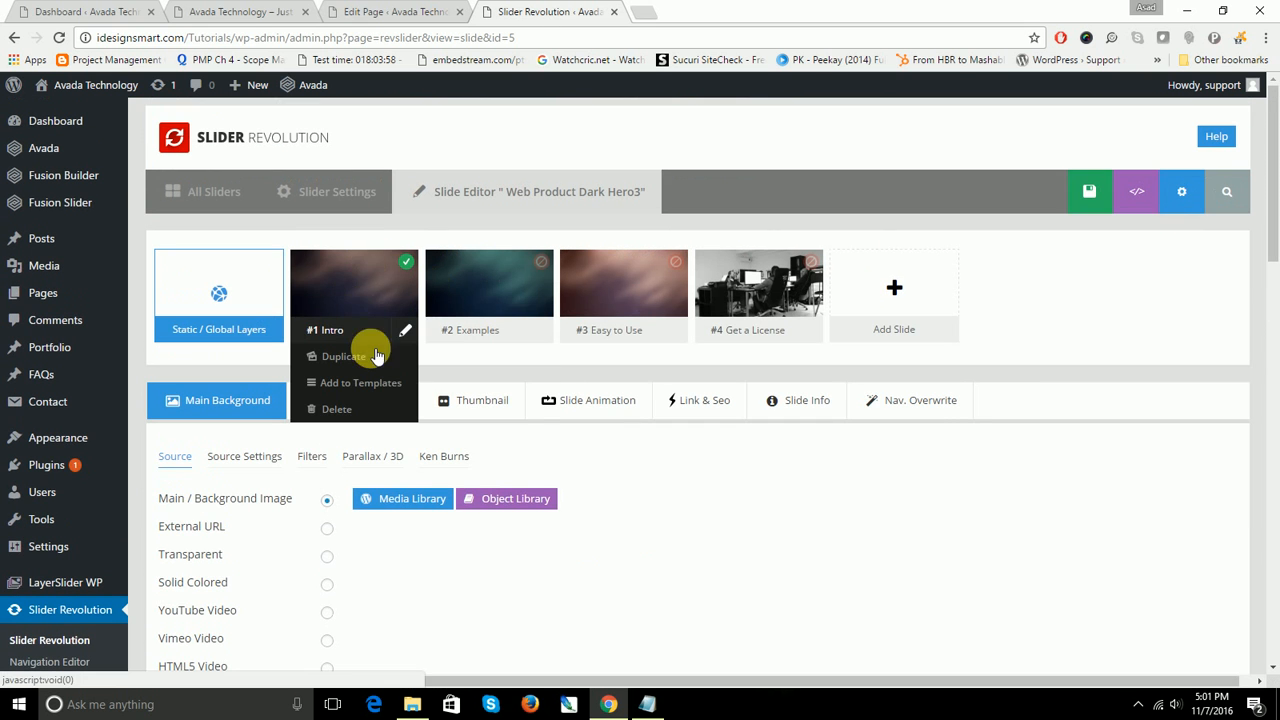
scroll(408, 368, down, 5)
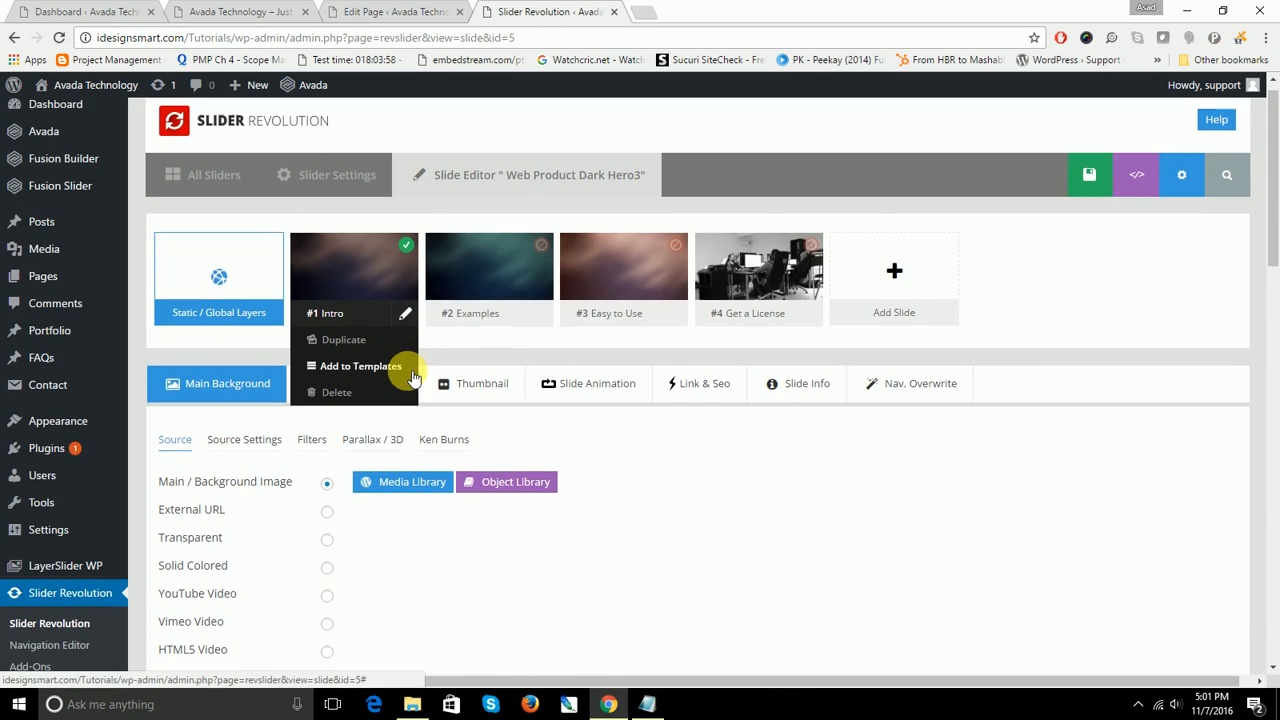
scroll(407, 376, down, 3)
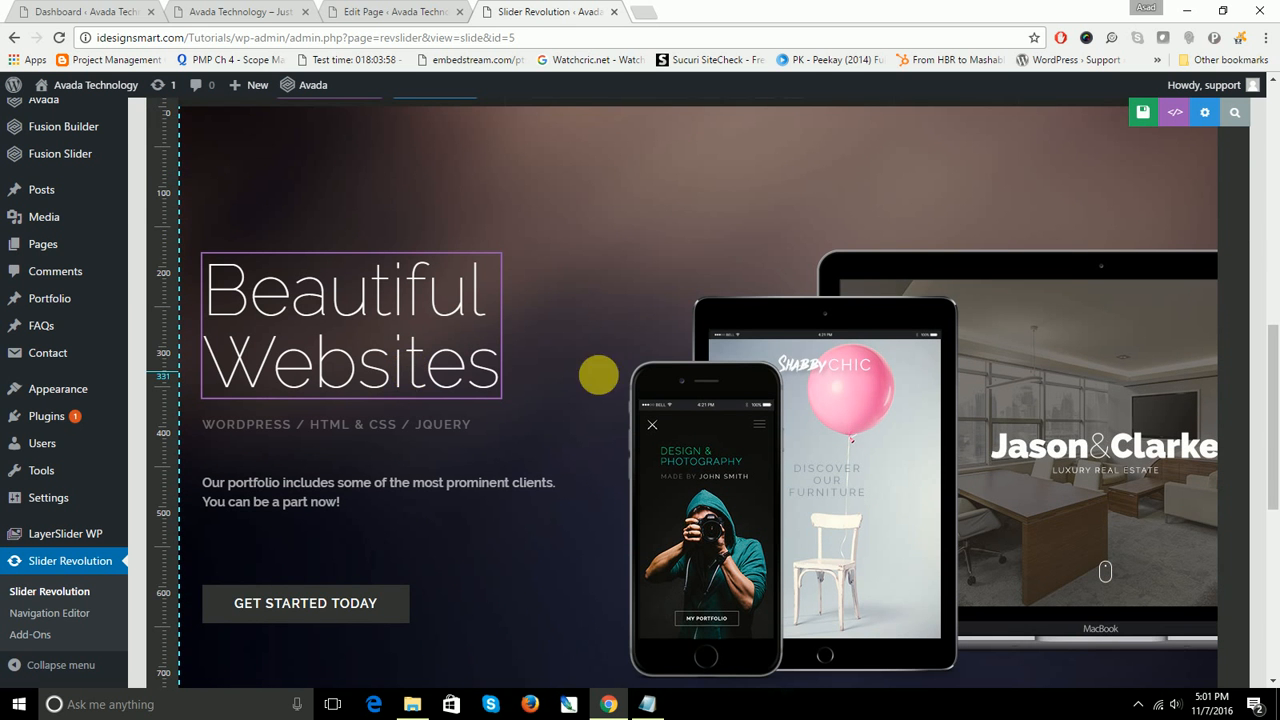
drag(1269, 451, 1275, 423)
scroll(1275, 423, up, 1)
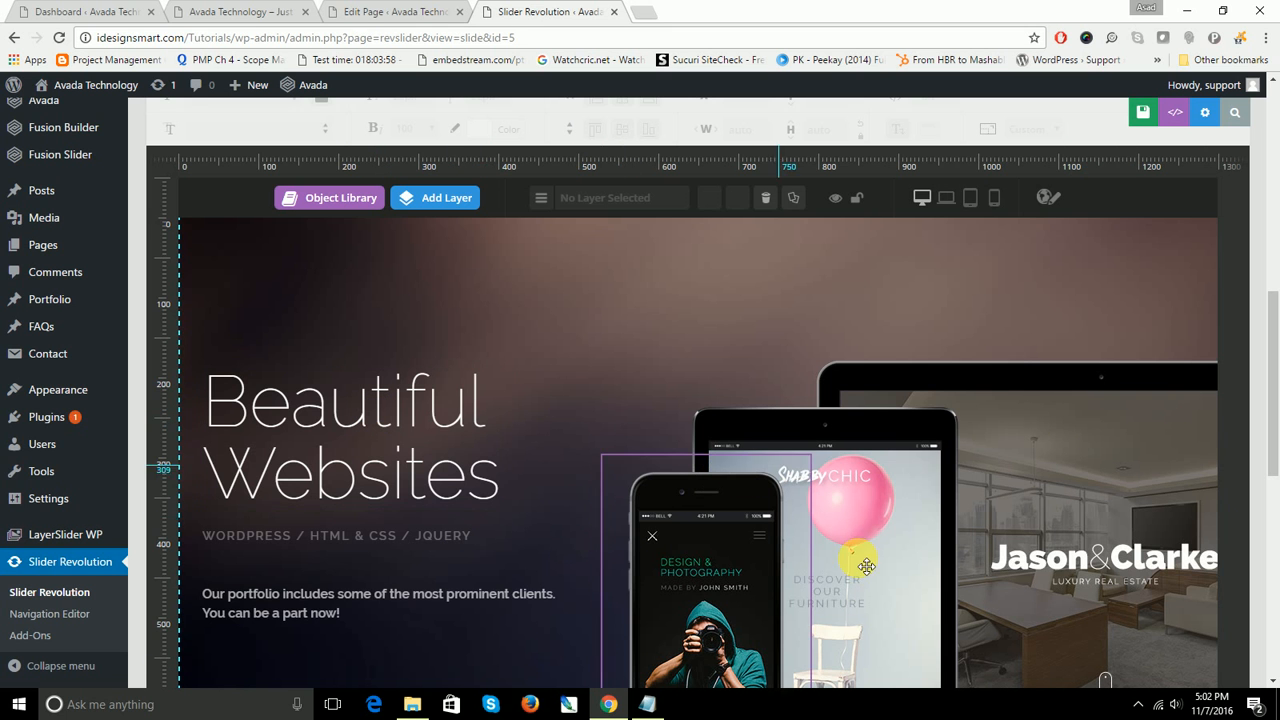
Step: Replace the word "Beautiful" in the Intro slide's headline layer with "I Design Customer", keeping the line break
click(460, 414)
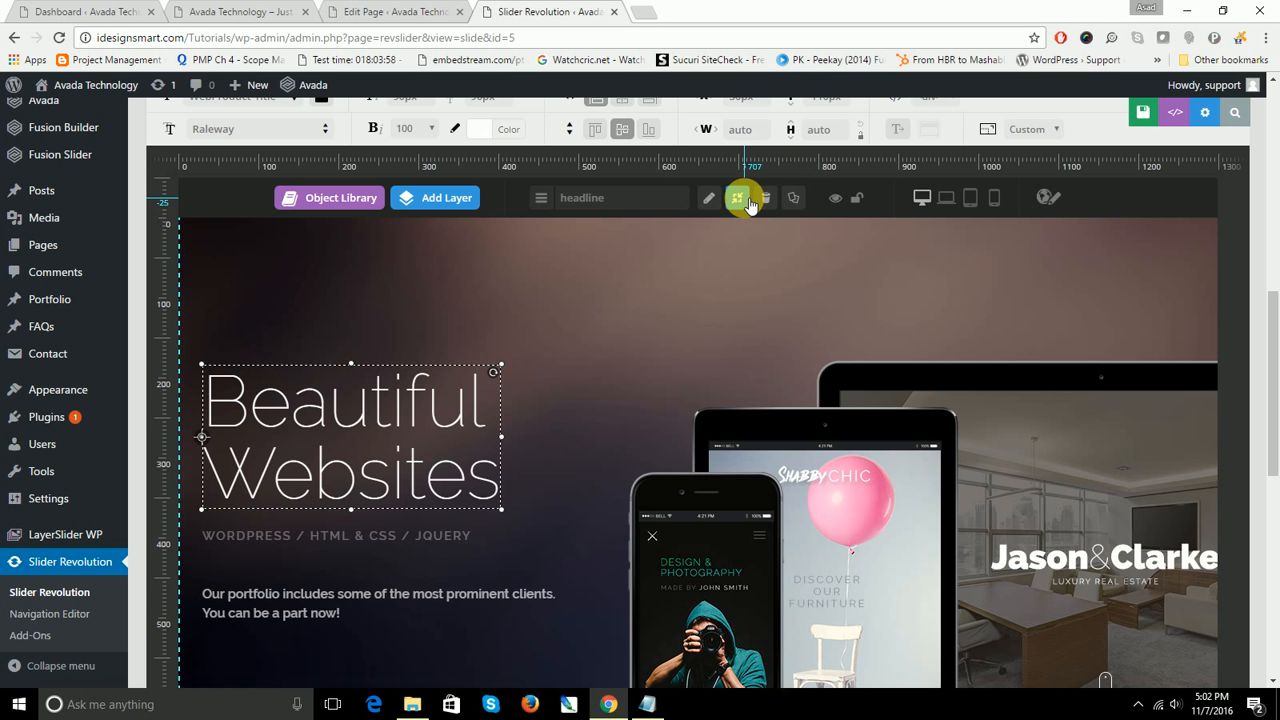
double_click(355, 447)
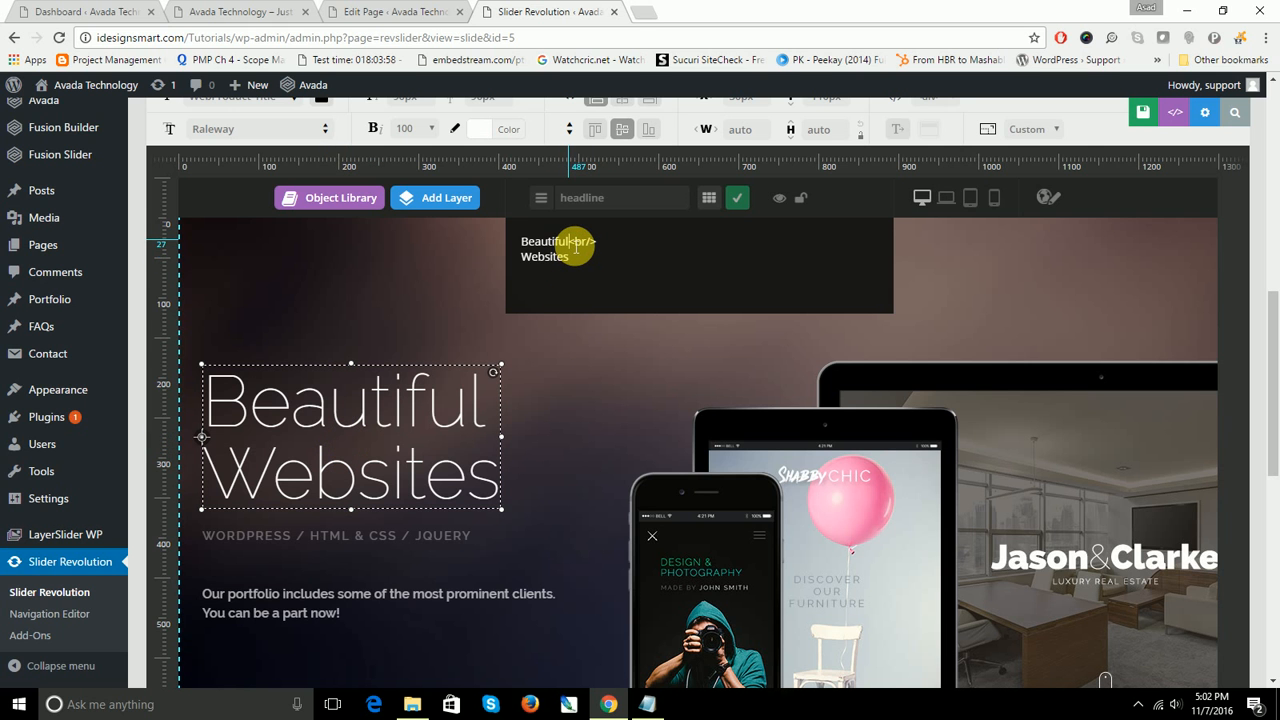
drag(574, 247, 503, 243)
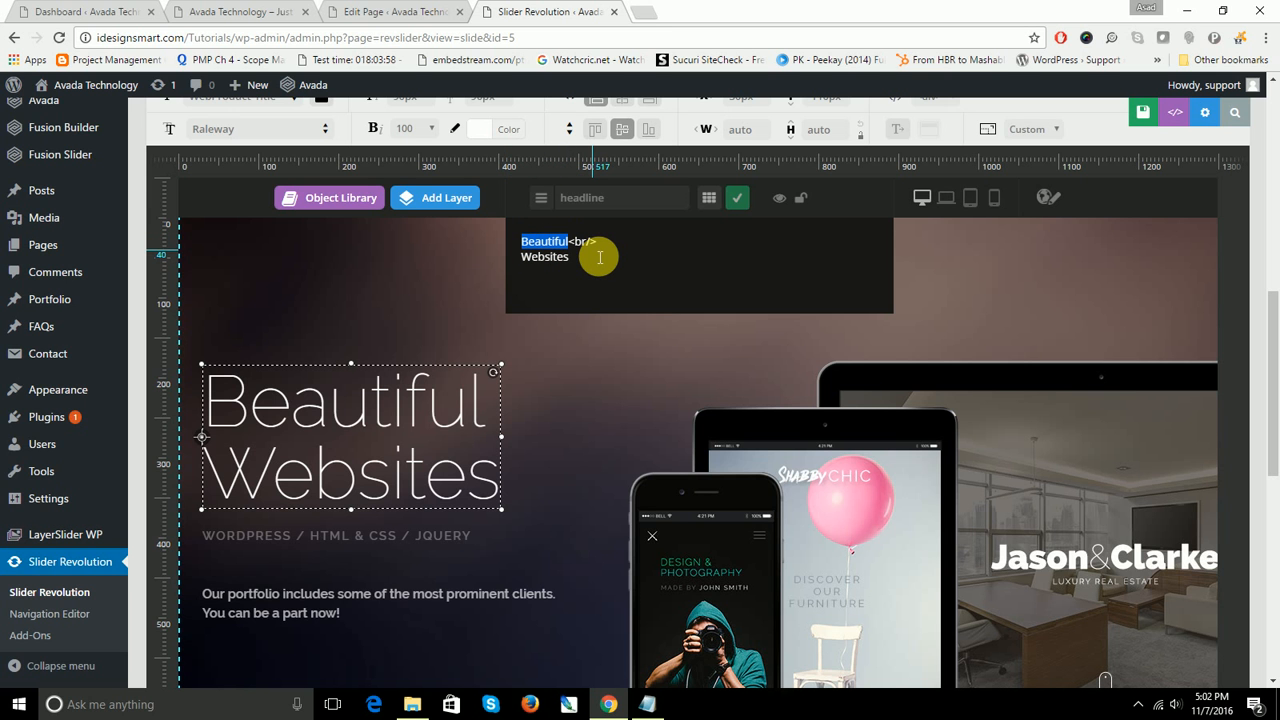
text(I)
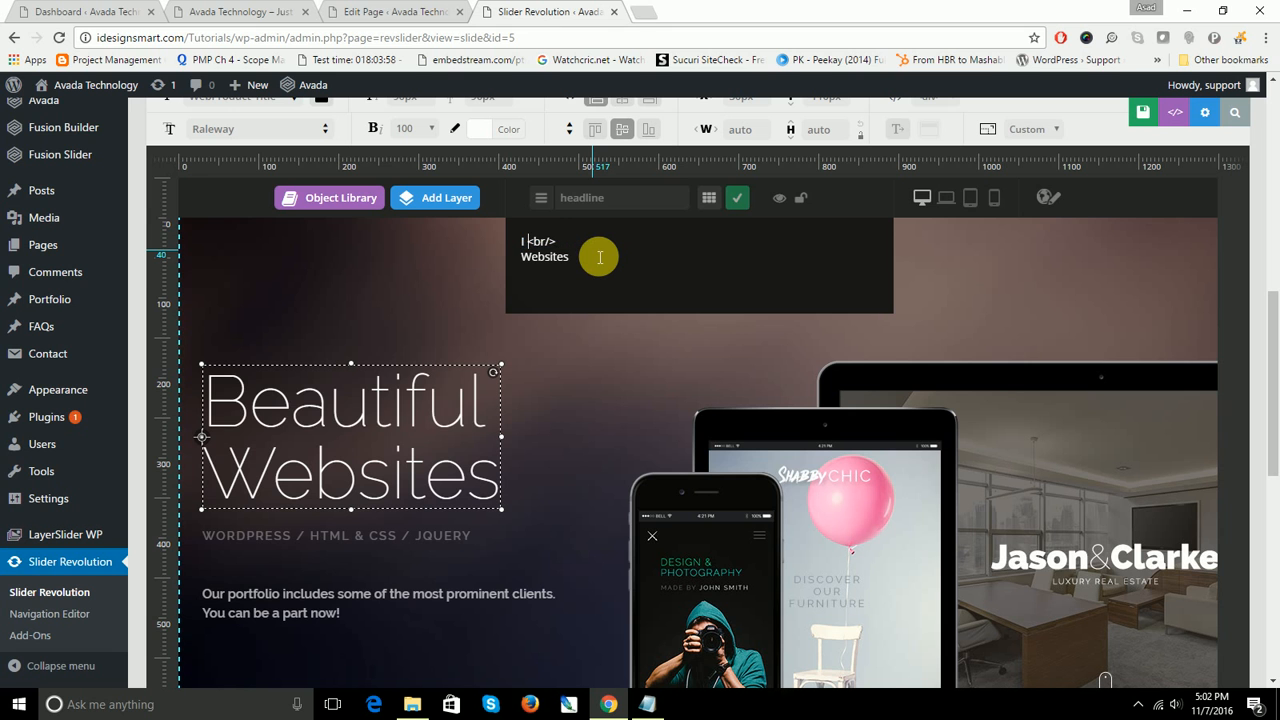
text( Design Customer)
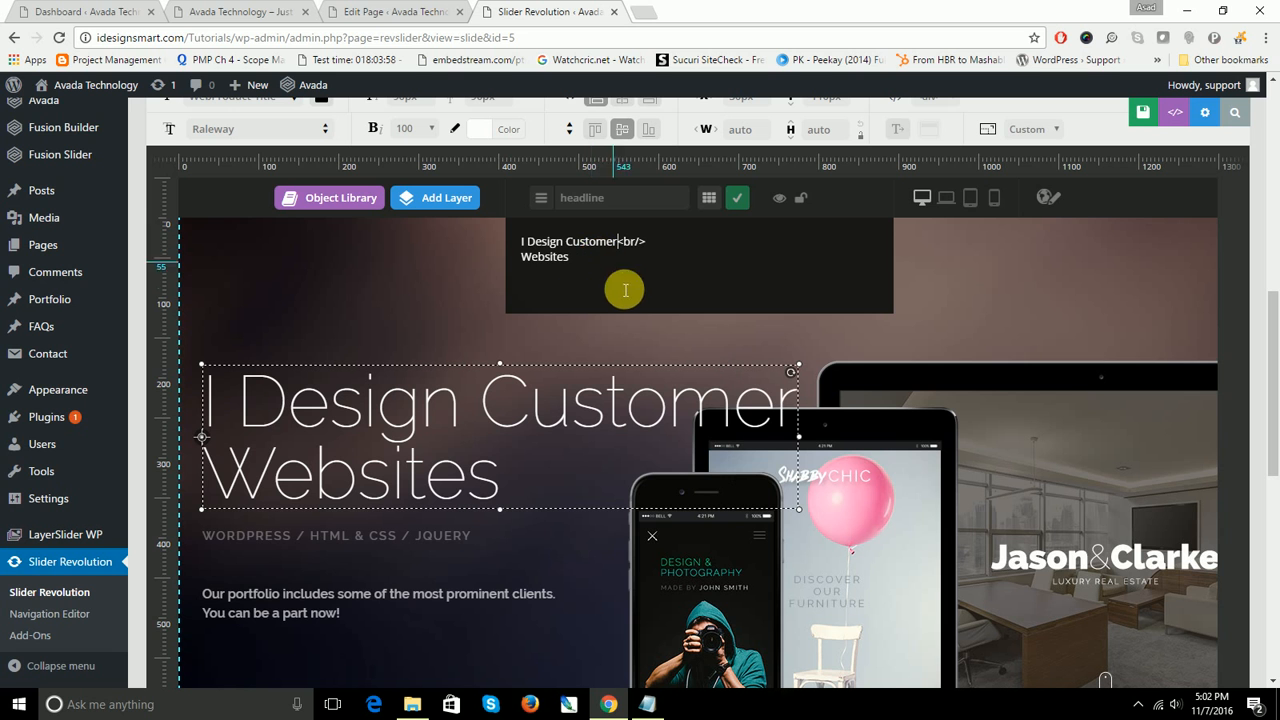
Step: Replace "Websites" on the headline's second line with "WordPress" and save the slide
drag(580, 266, 497, 268)
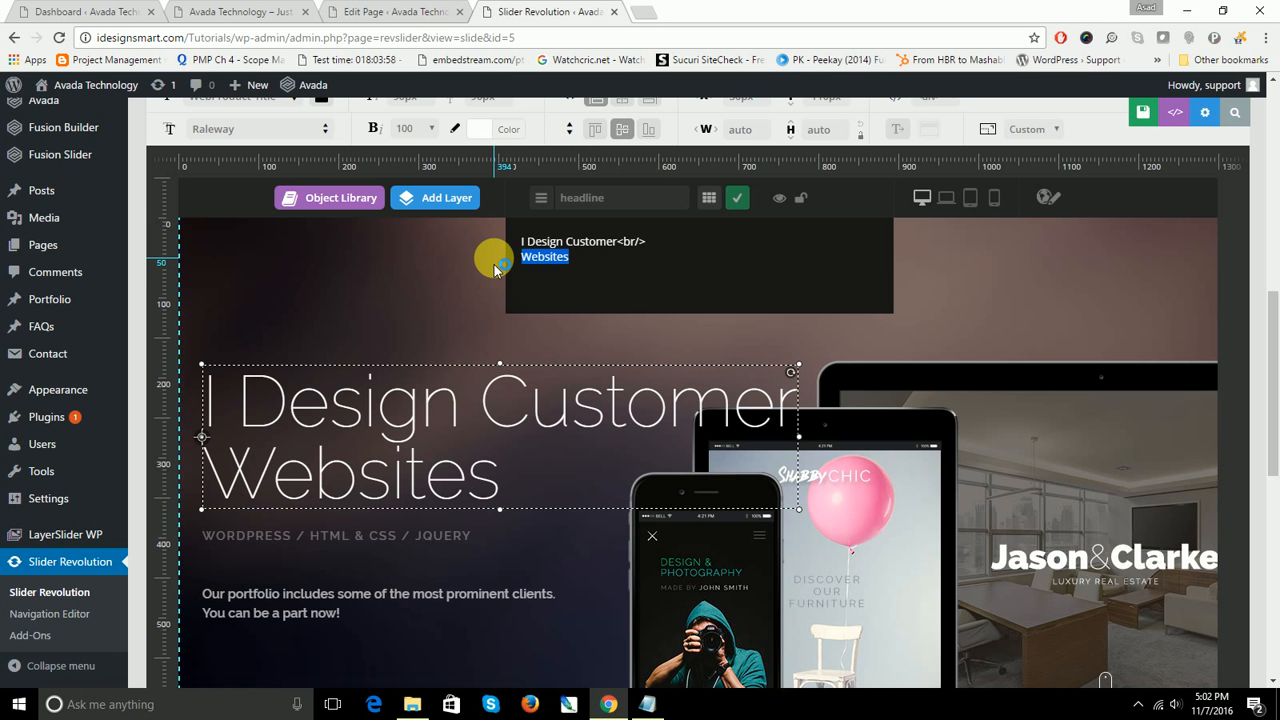
text(We)
key(BackSpace)
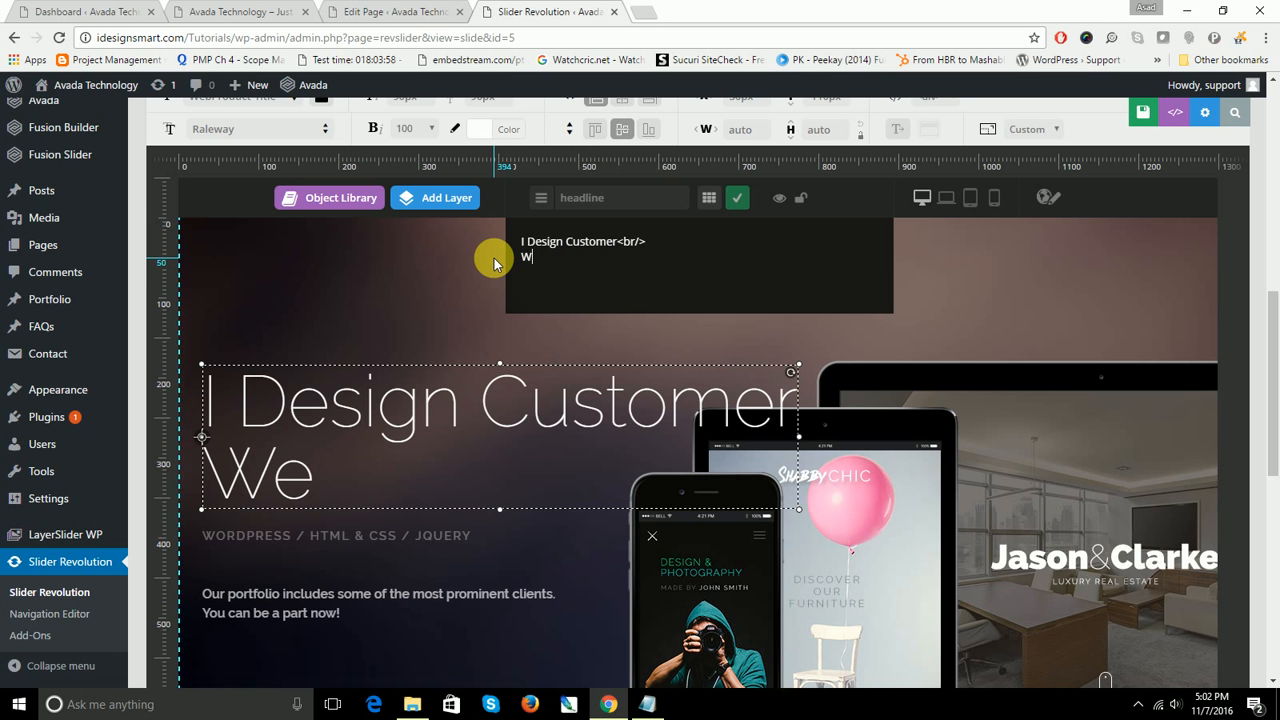
text(ordPress)
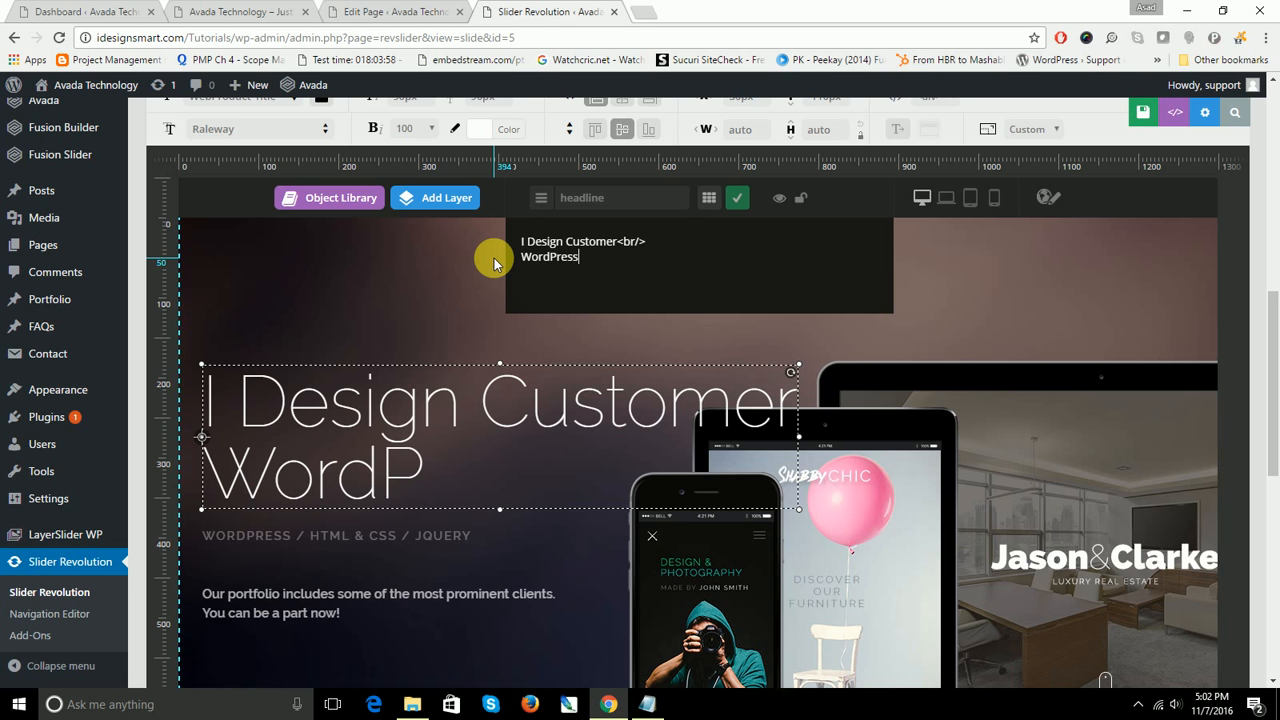
text( W)
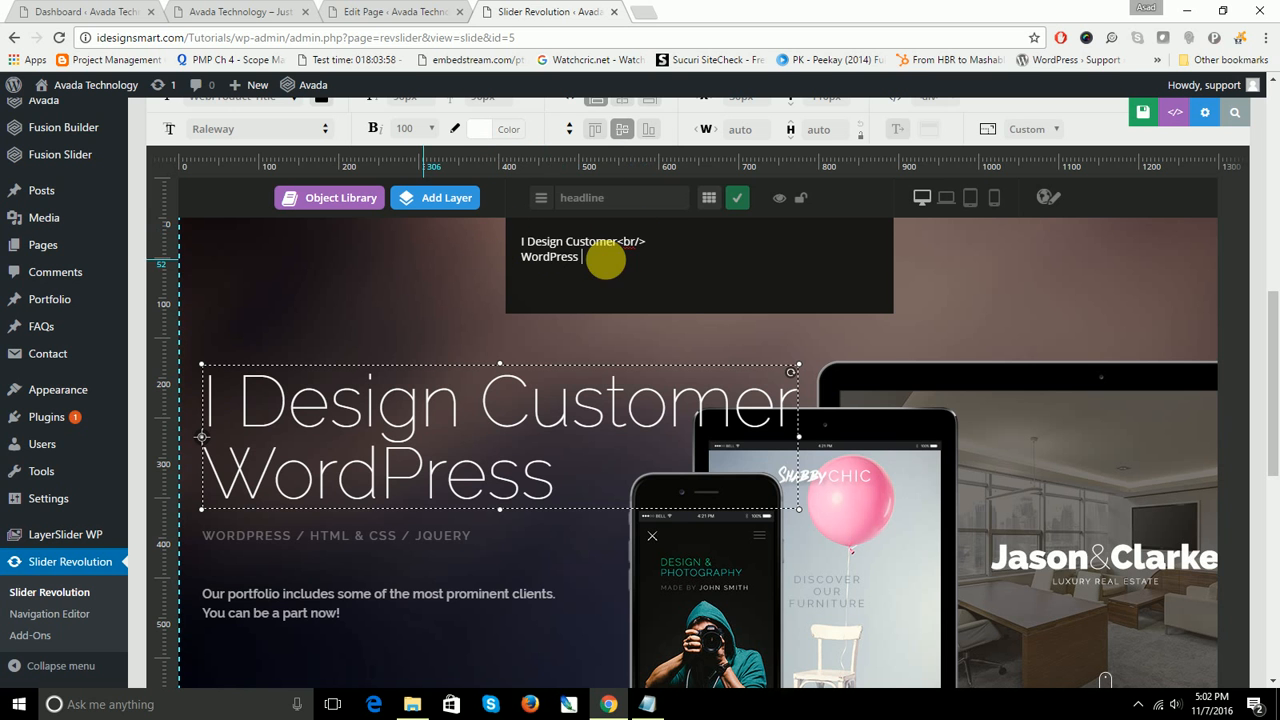
click(1141, 115)
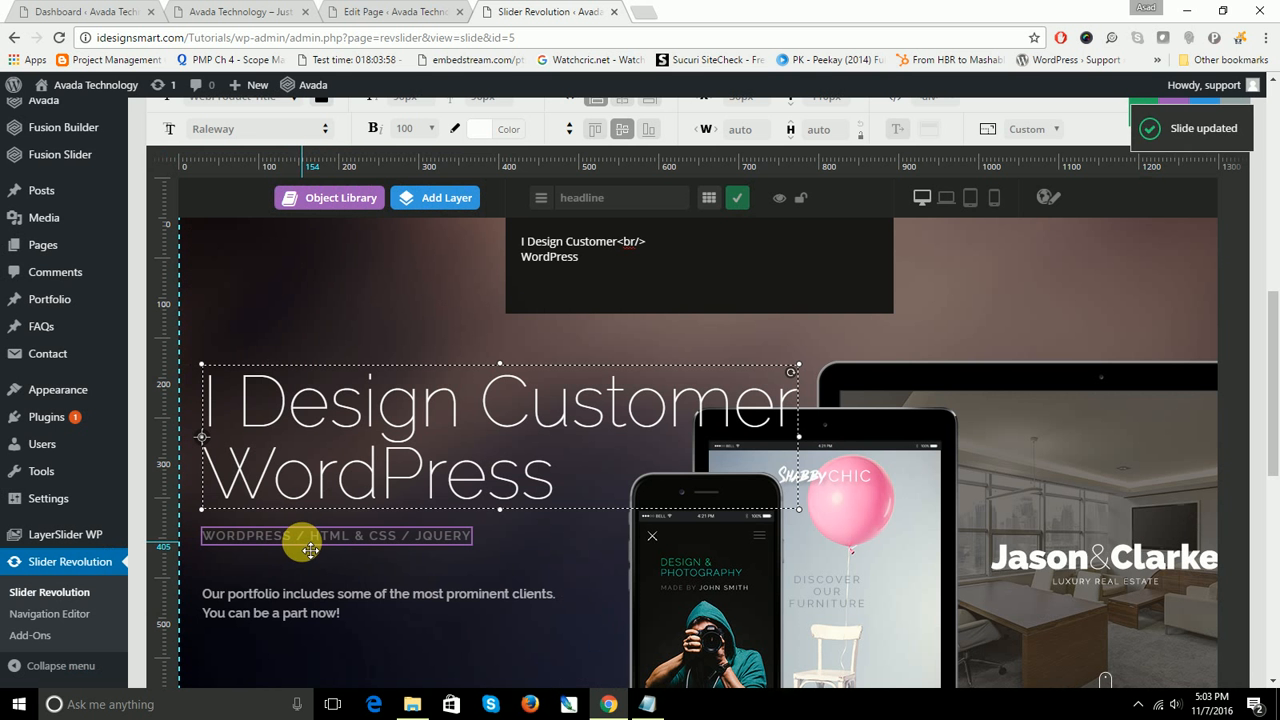
Step: Open the subline layer's text for editing and look over the slide canvas and layer timeline
click(304, 541)
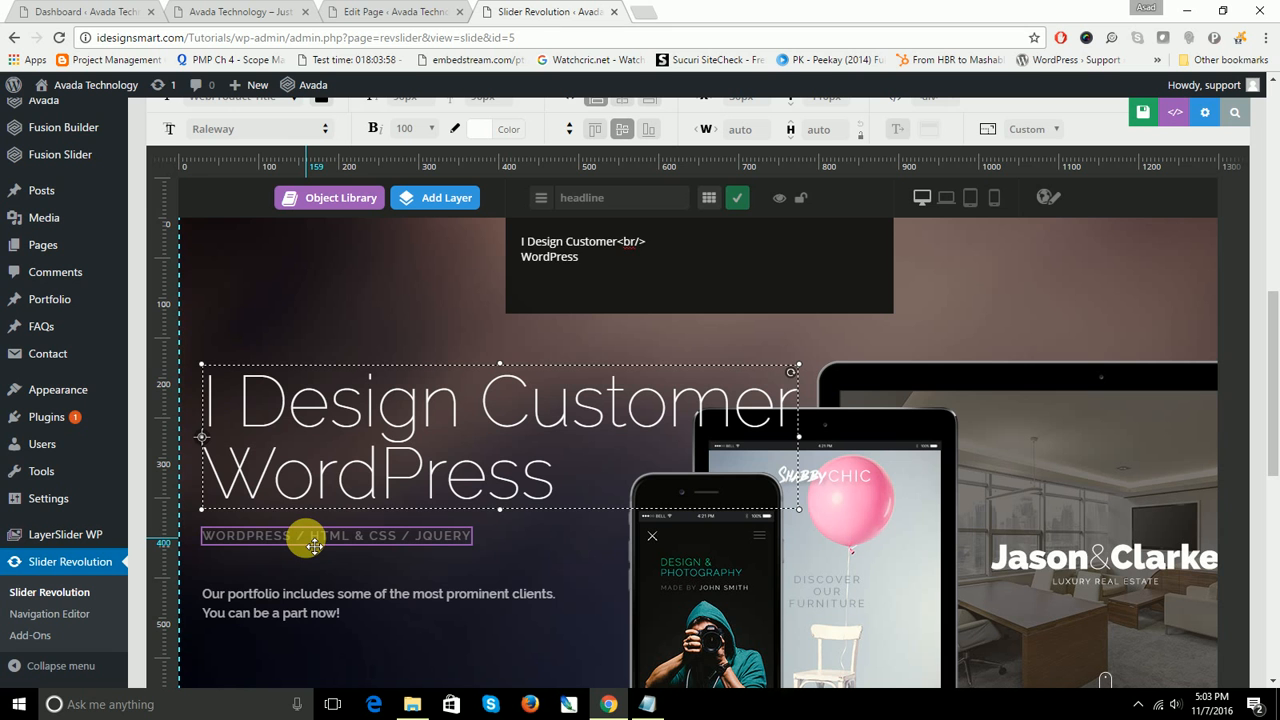
click(314, 545)
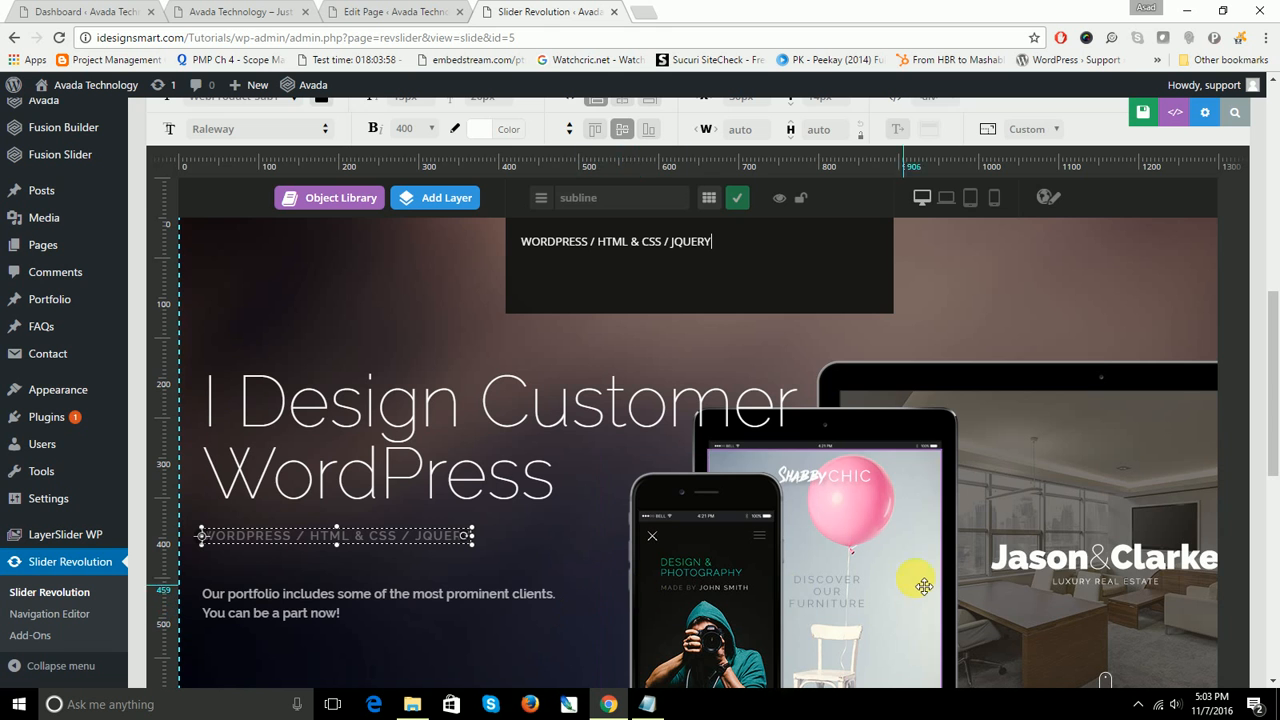
scroll(922, 578, down, 1)
scroll(749, 426, down, 4)
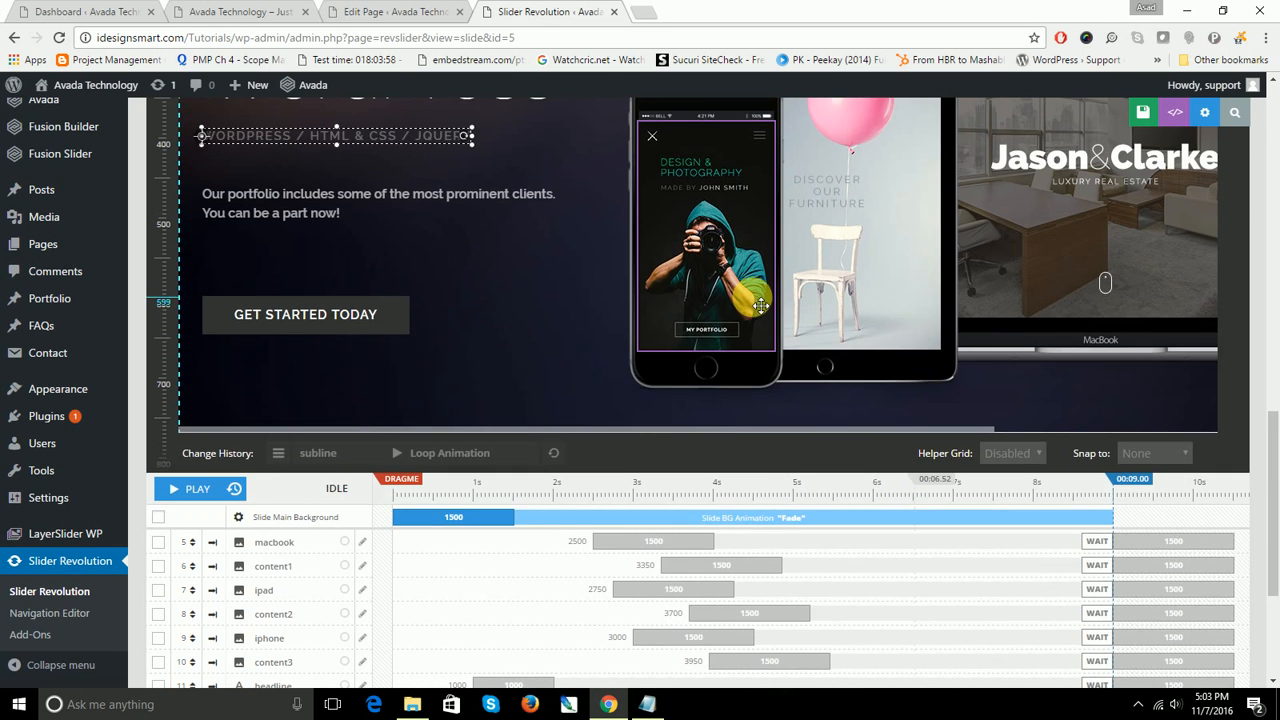
scroll(761, 315, up, 2)
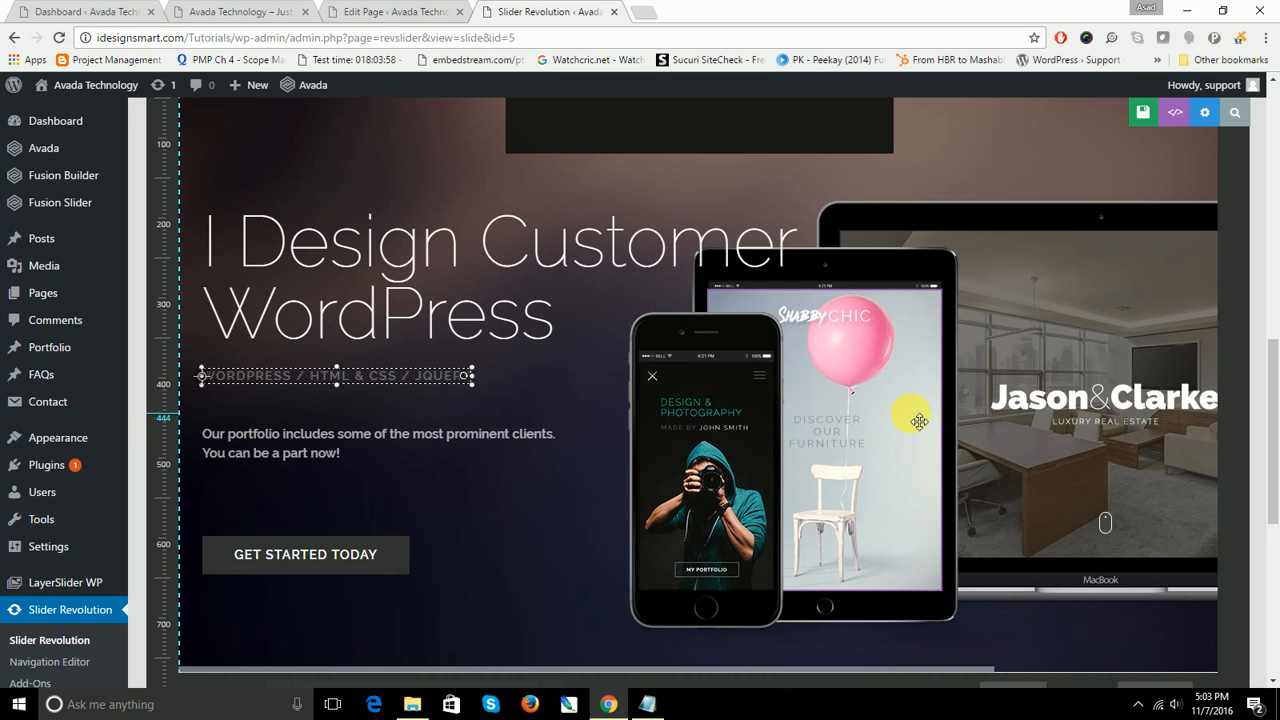
scroll(895, 416, up, 4)
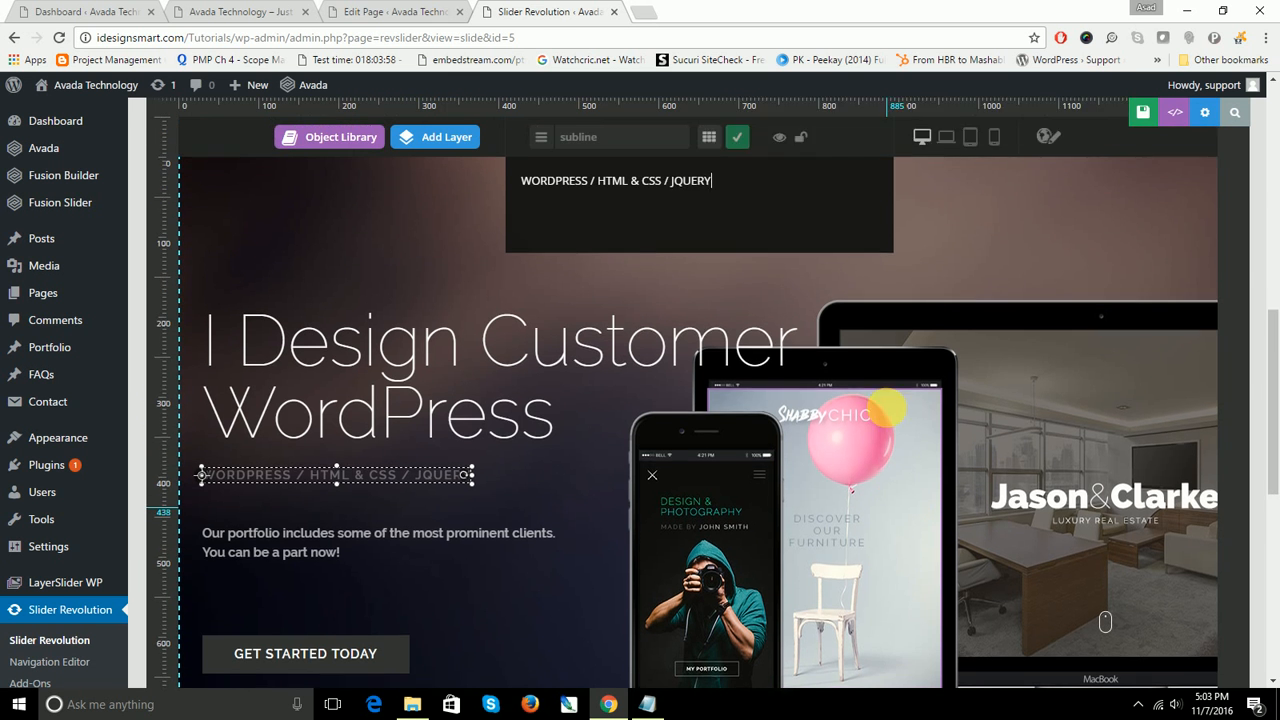
scroll(885, 413, down, 3)
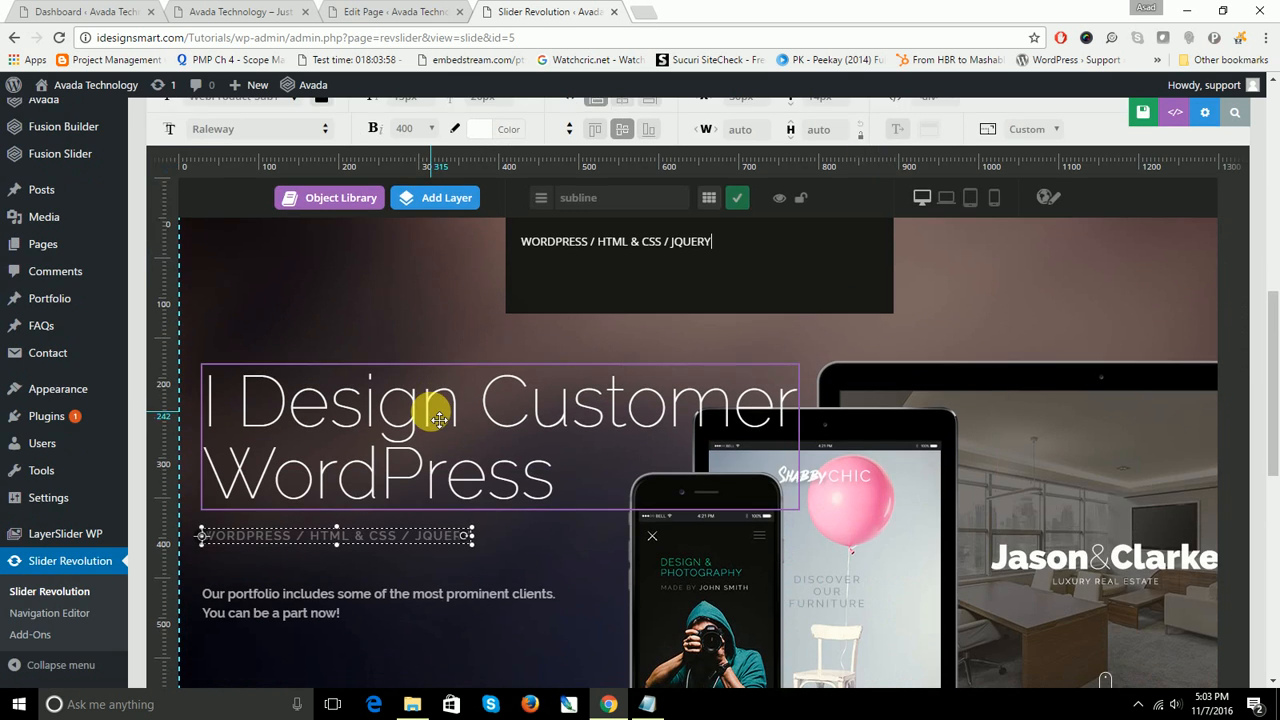
Step: Select the headline layer, expand its advanced style options, and review its style settings and the layer timeline
click(439, 419)
scroll(480, 410, up, 4)
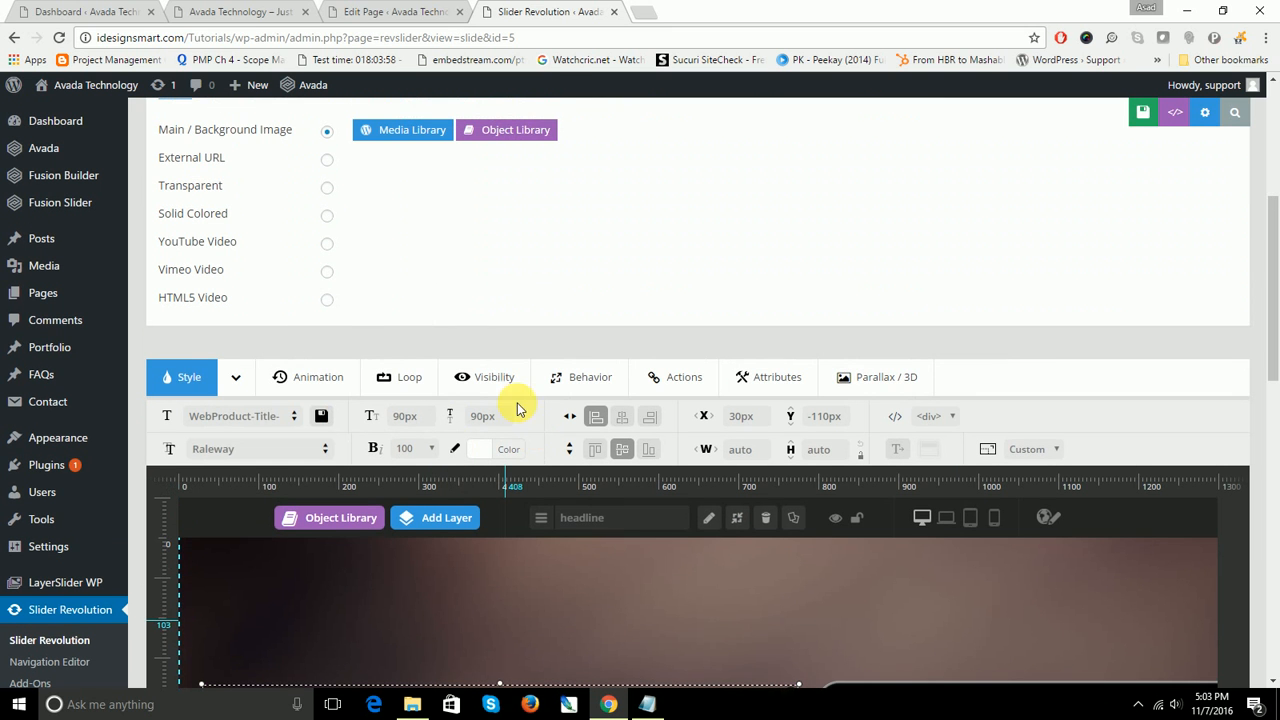
click(238, 377)
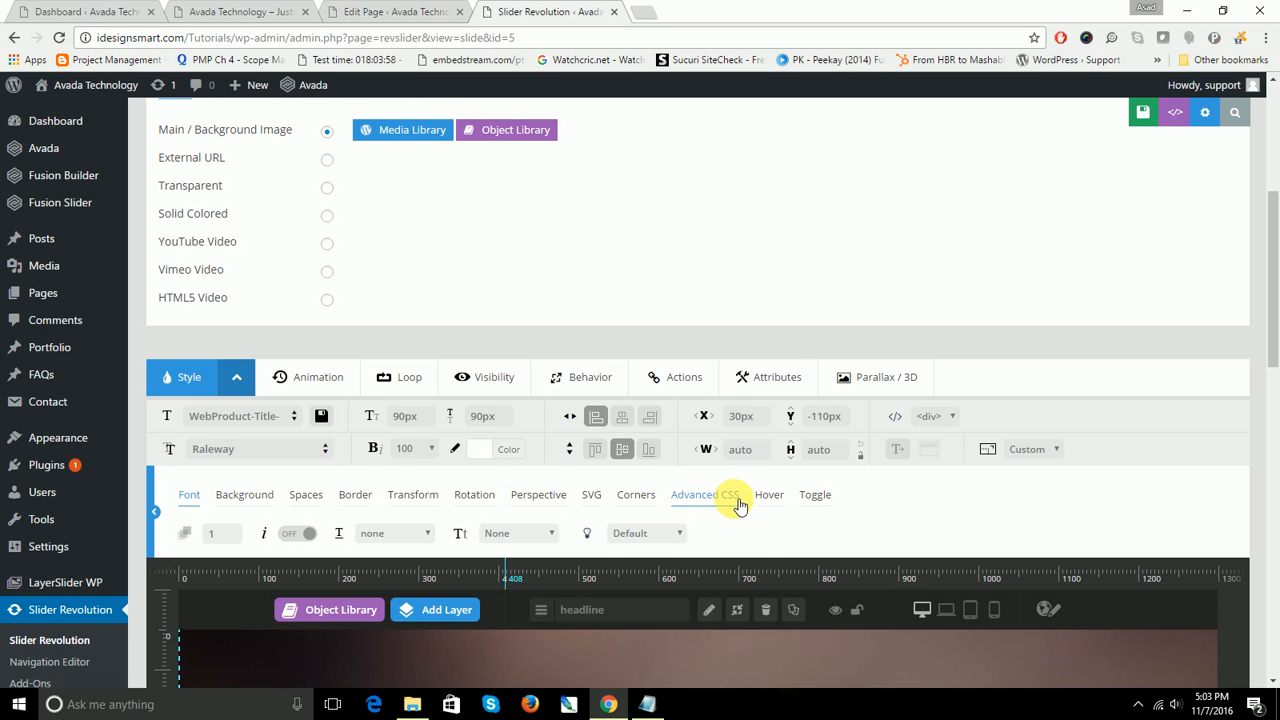
scroll(752, 487, down, 4)
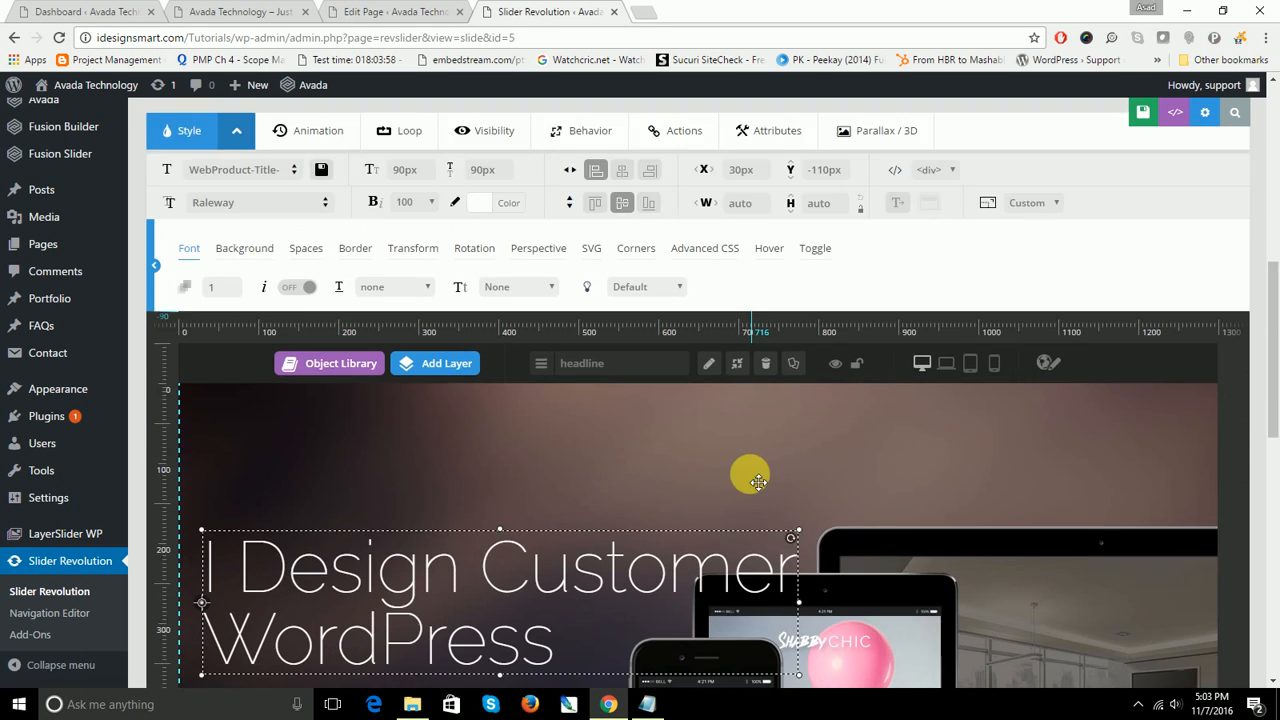
scroll(758, 482, down, 4)
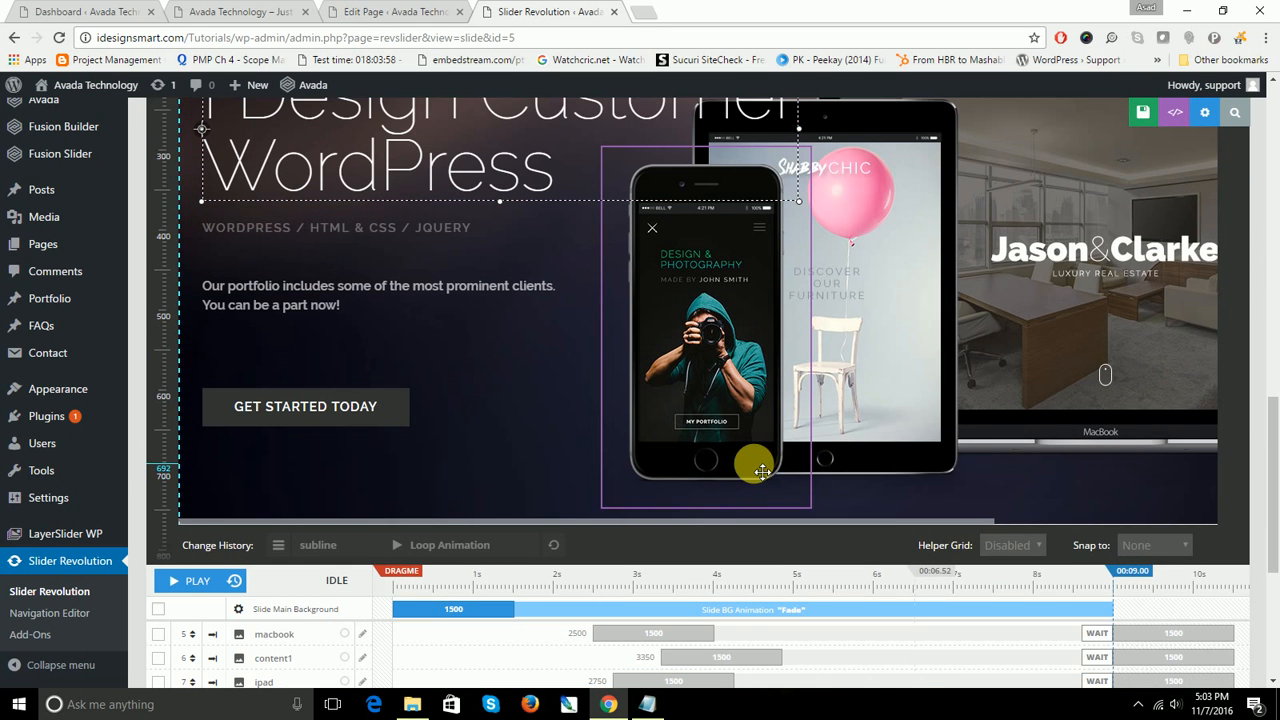
scroll(762, 470, down, 4)
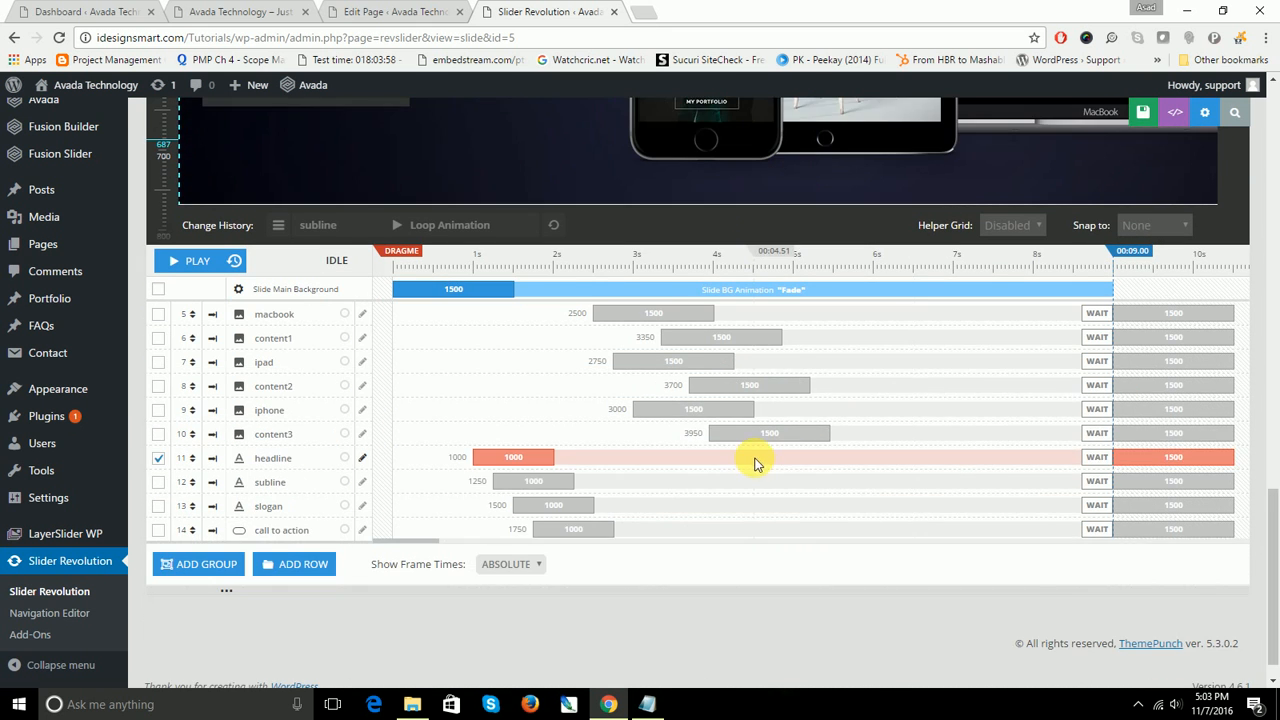
Step: Save the edited Intro slide and reload the Technology page's editor
drag(1273, 520, 1265, 317)
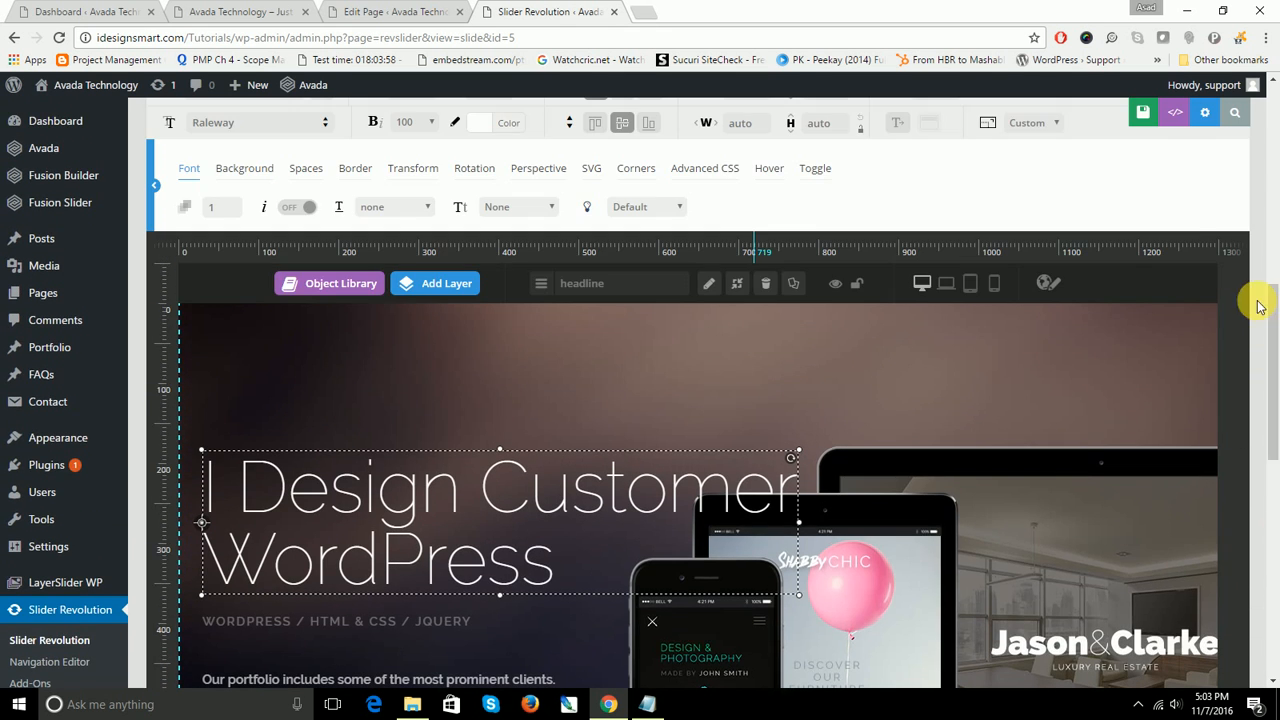
click(1133, 116)
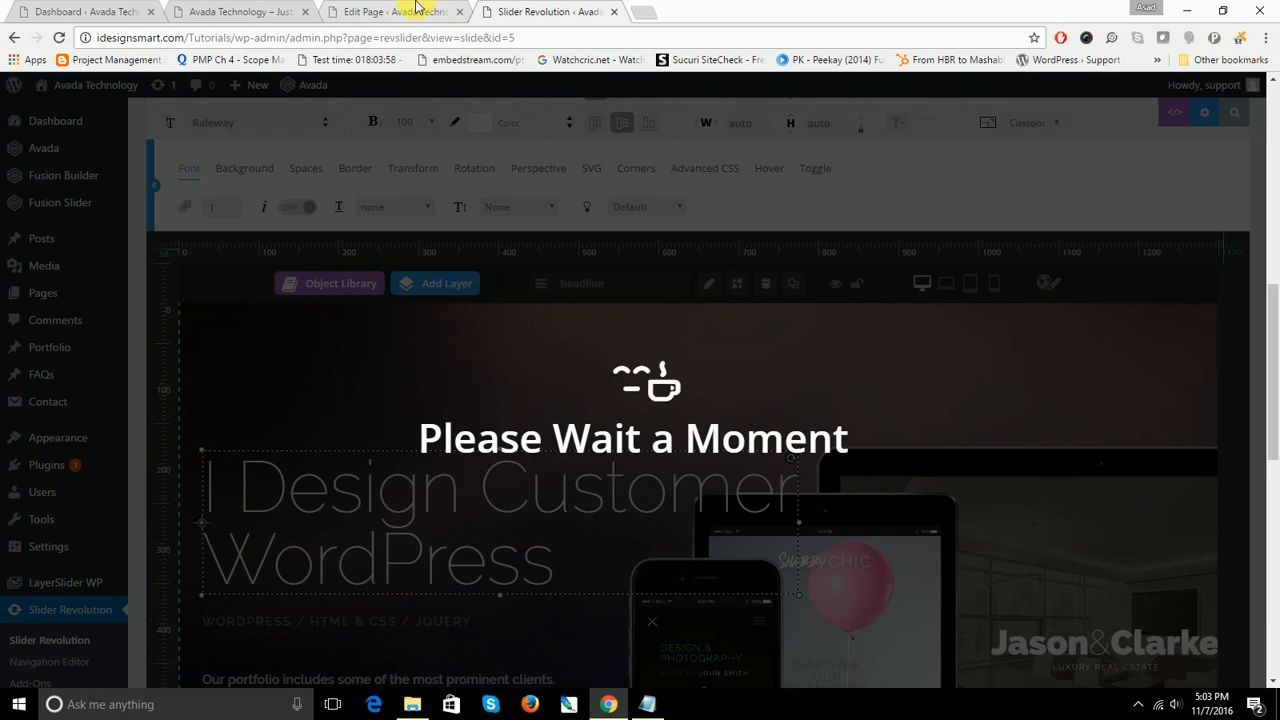
click(415, 10)
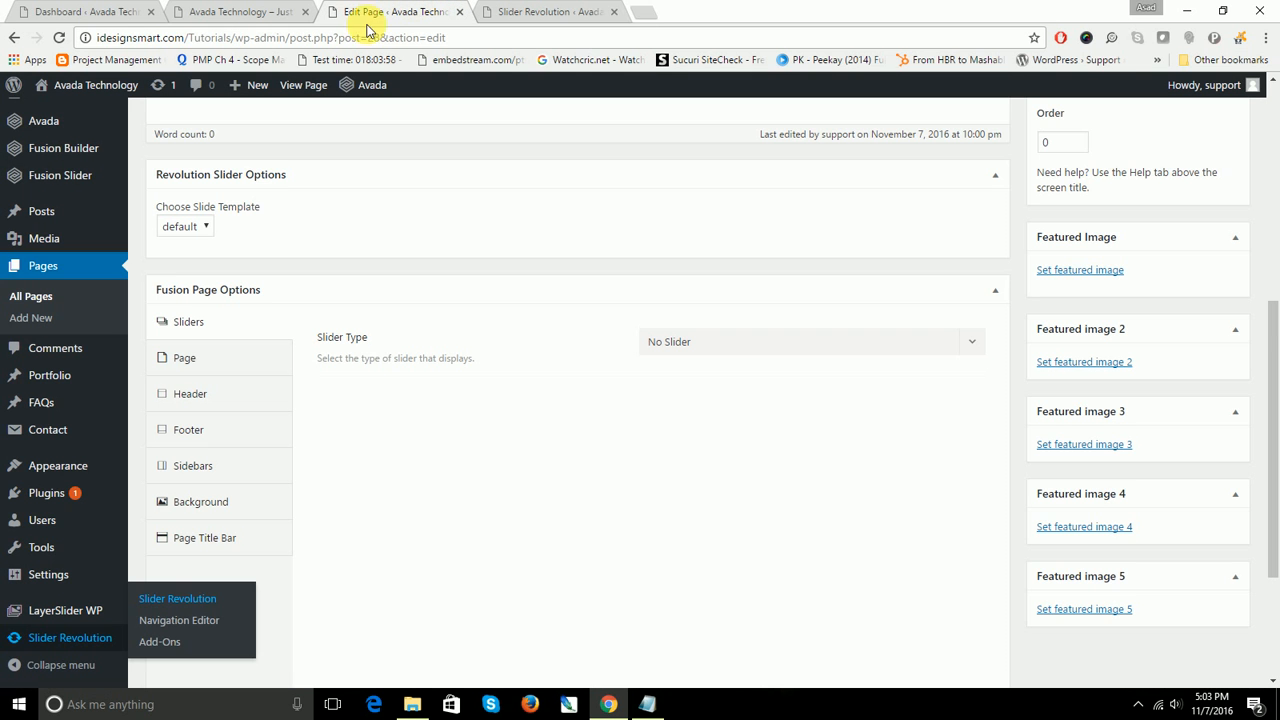
click(60, 38)
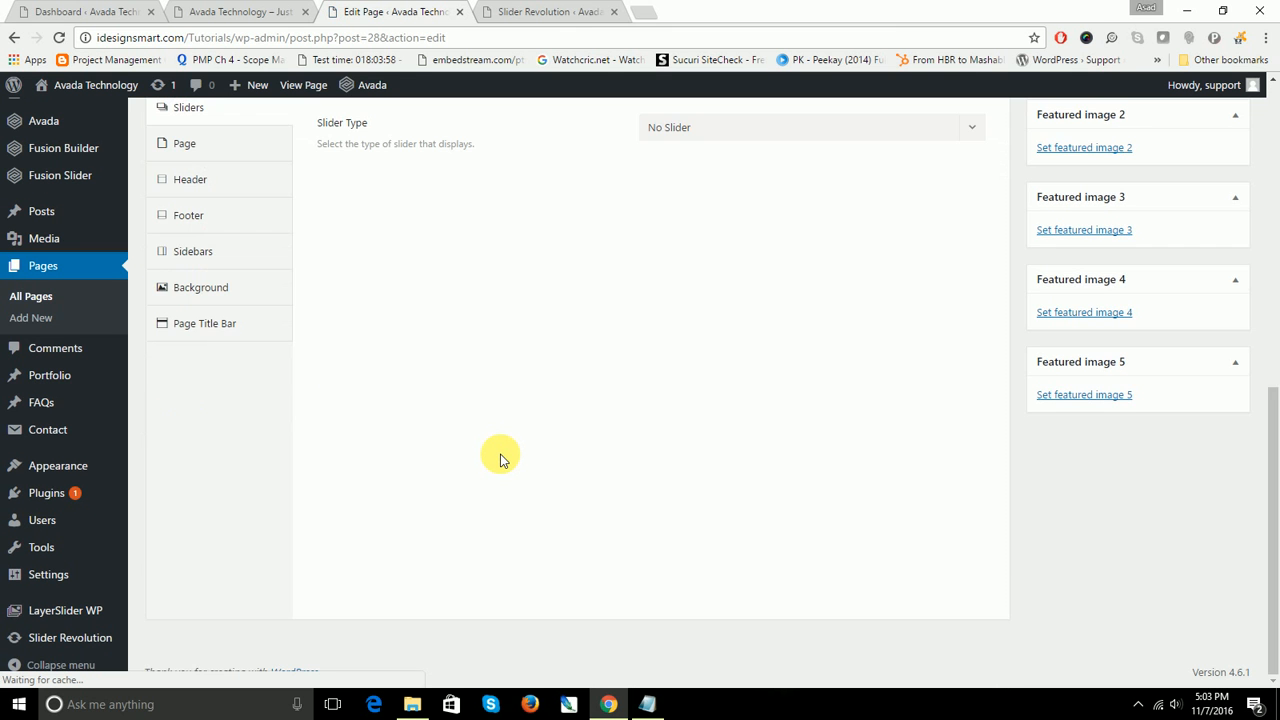
Step: Set the page's slider type to Slider Revolution and select the Web Product Dark Hero3 slider in the Fusion Page Options
scroll(450, 438, up, 2)
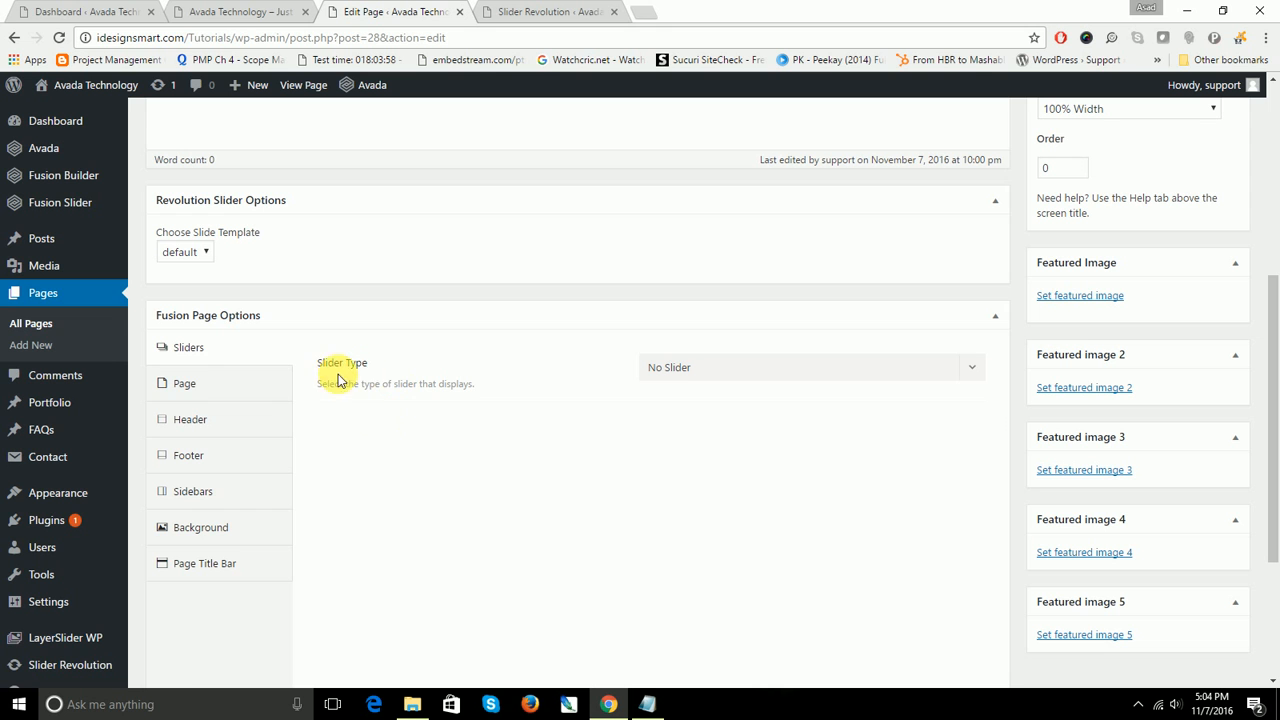
click(727, 364)
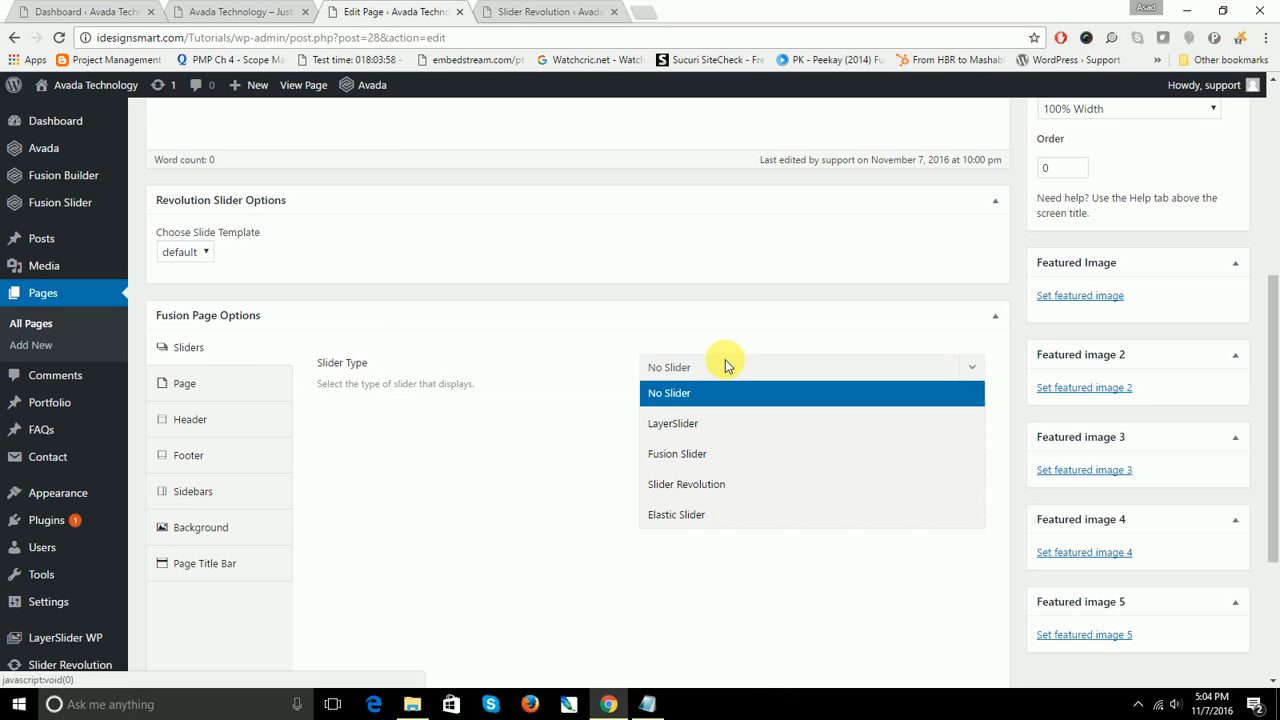
click(714, 488)
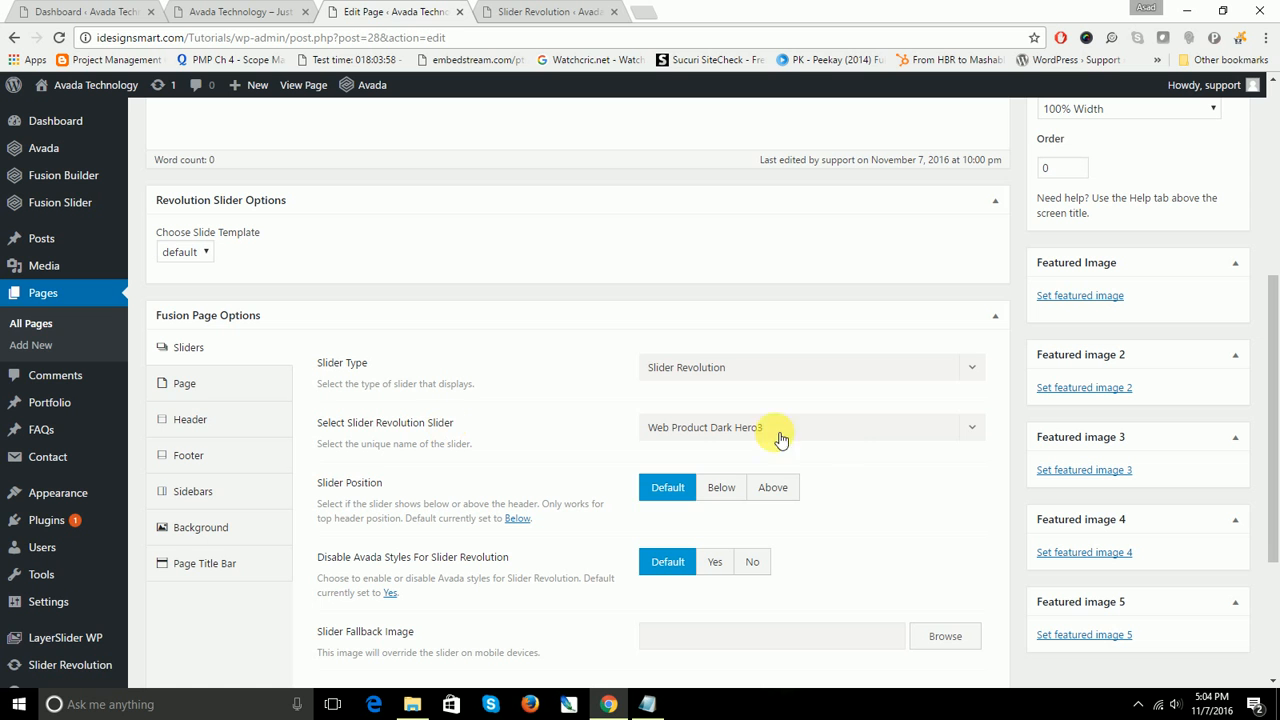
click(697, 430)
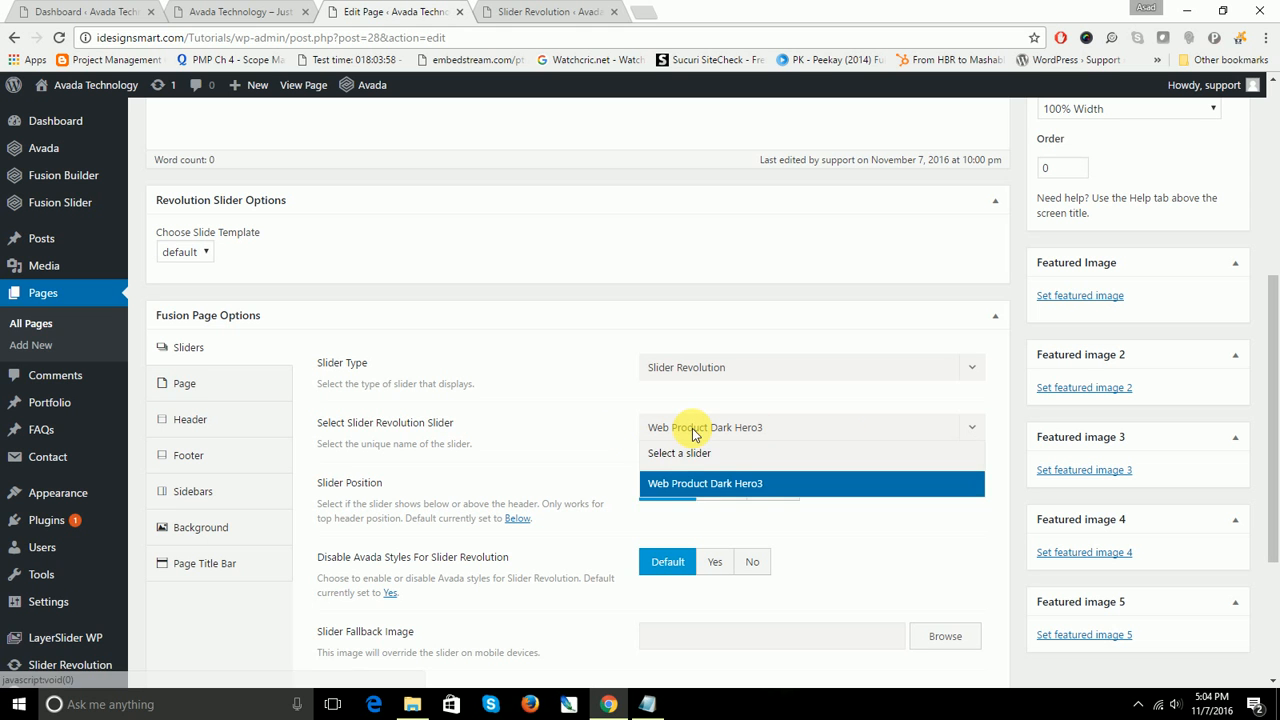
click(702, 484)
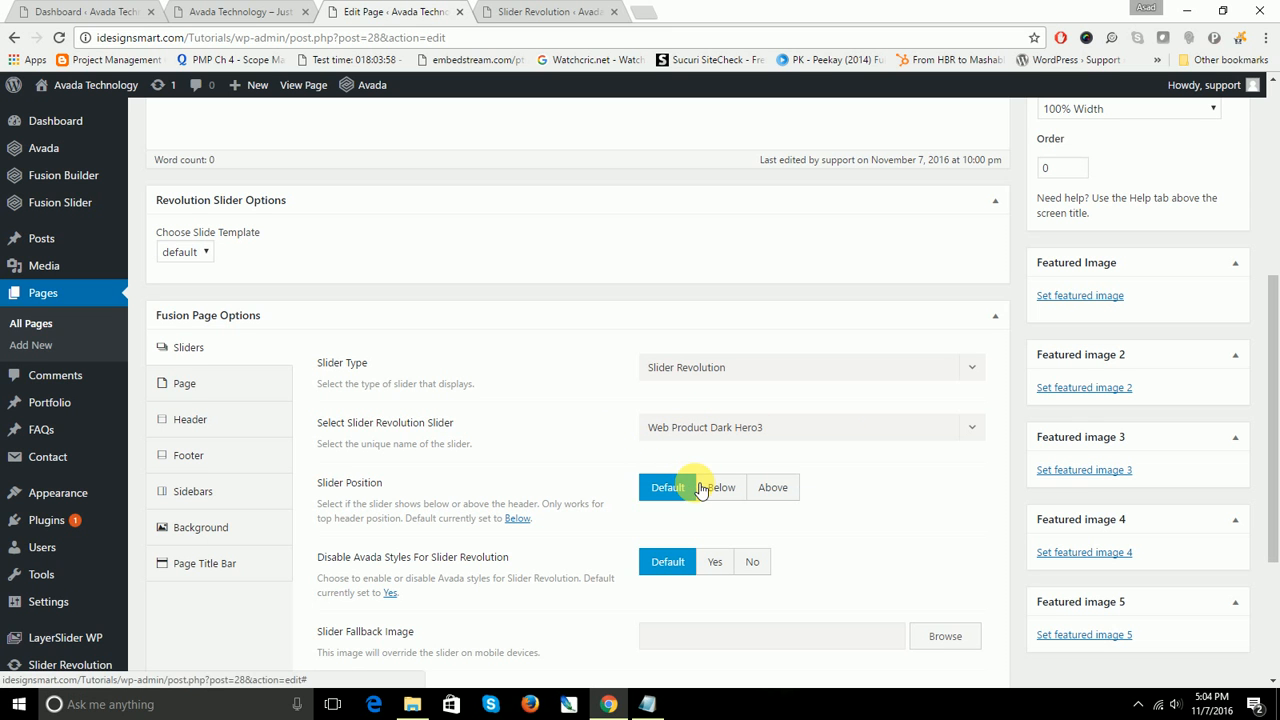
Step: Look over the remaining slider options and update the Technology page
scroll(666, 460, down, 1)
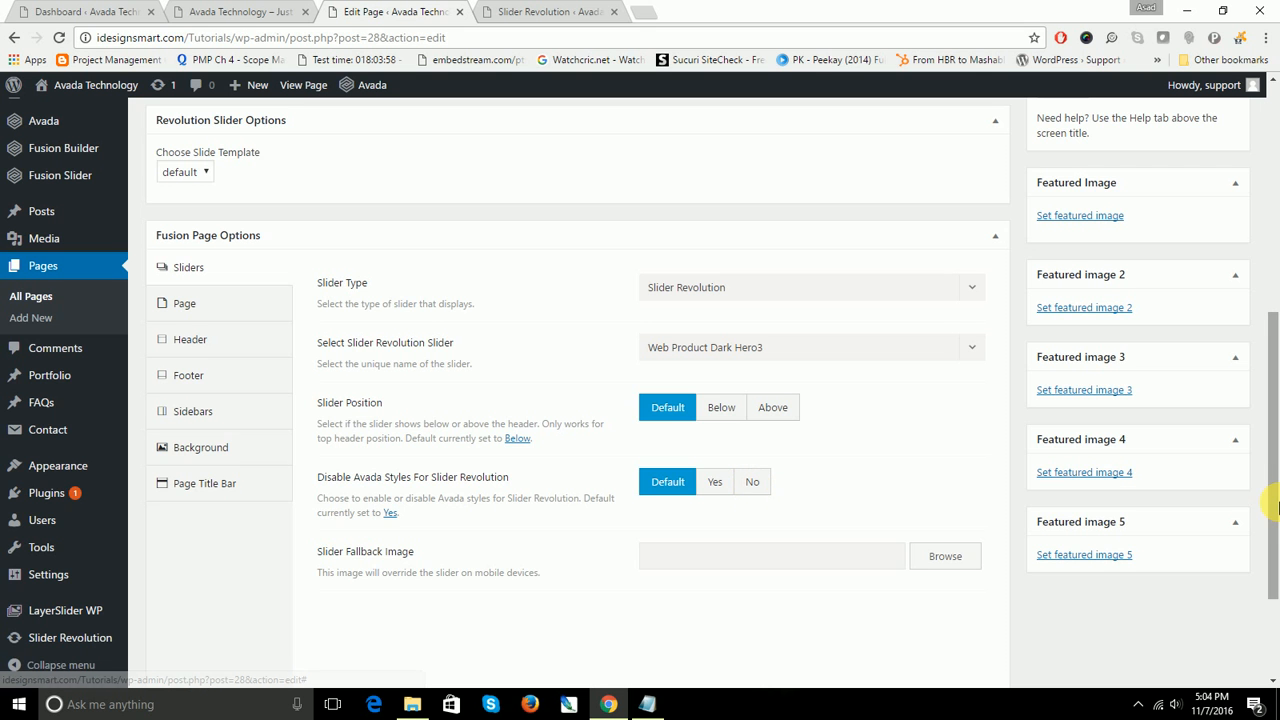
scroll(1272, 400, up, 1)
scroll(1277, 380, up, 4)
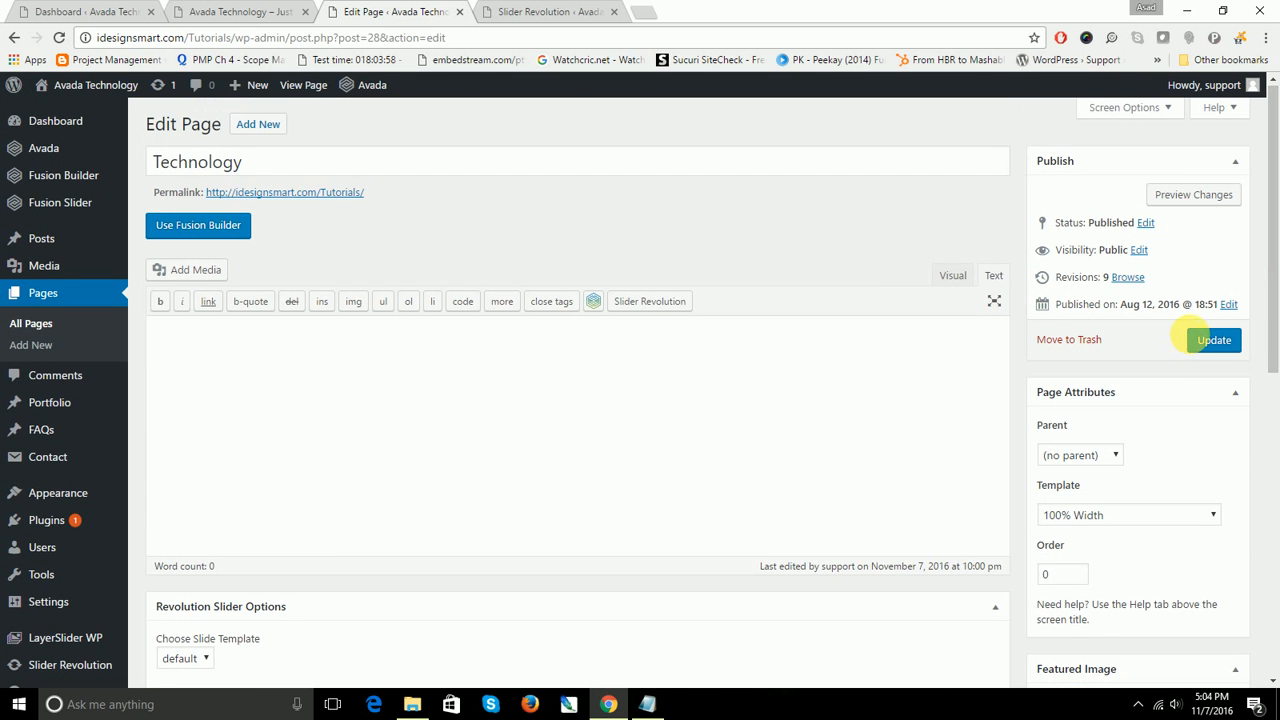
click(1210, 341)
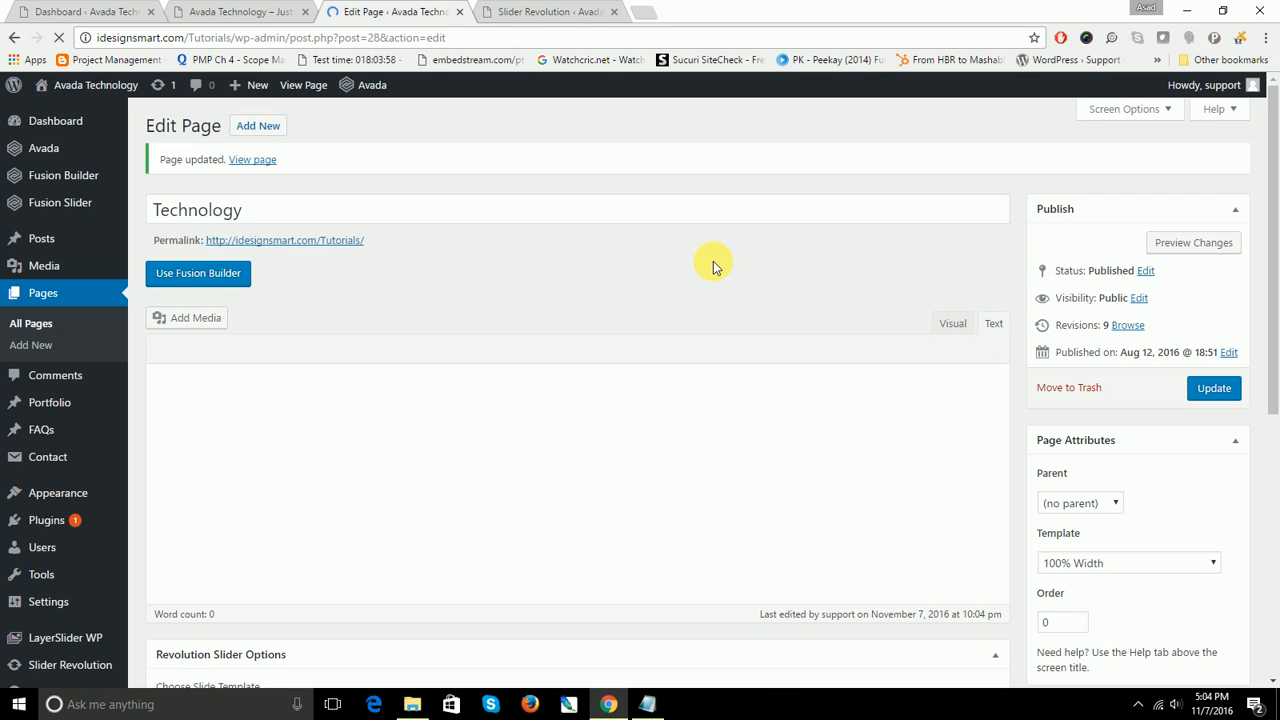
Step: Reload the live homepage and examine the hero slider's text, device images and behaviour while scrolling
click(270, 14)
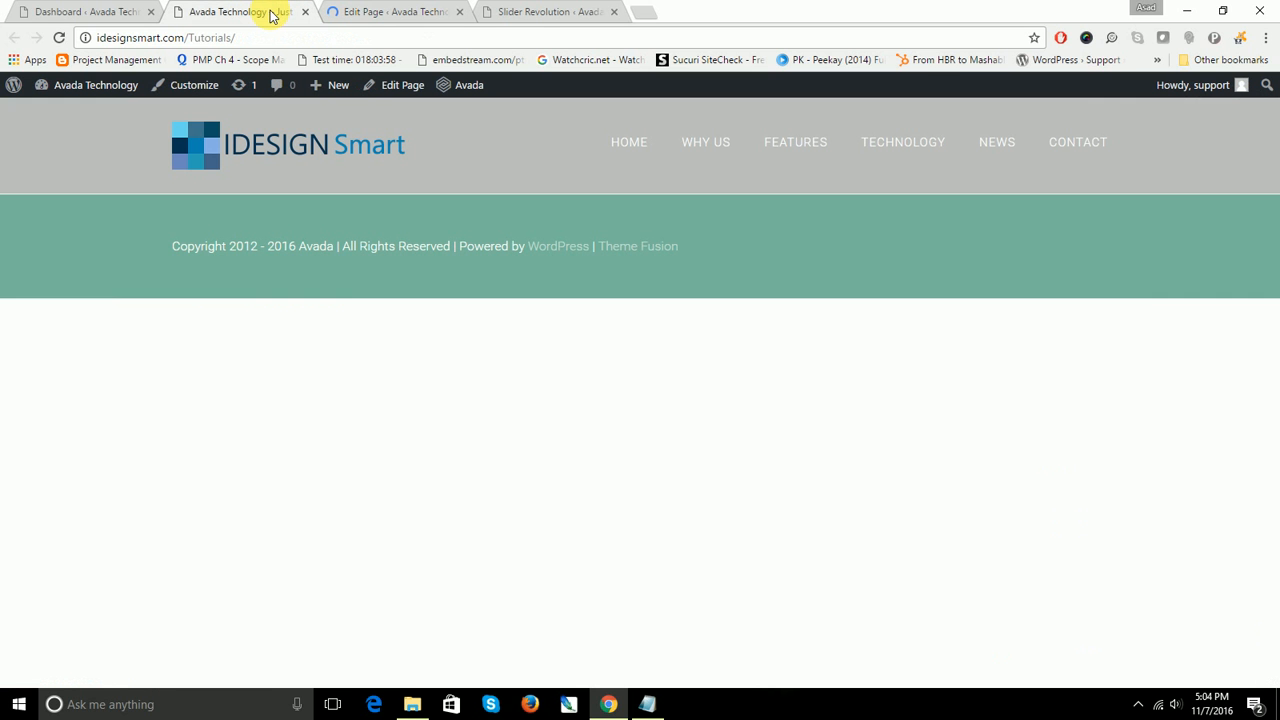
click(58, 40)
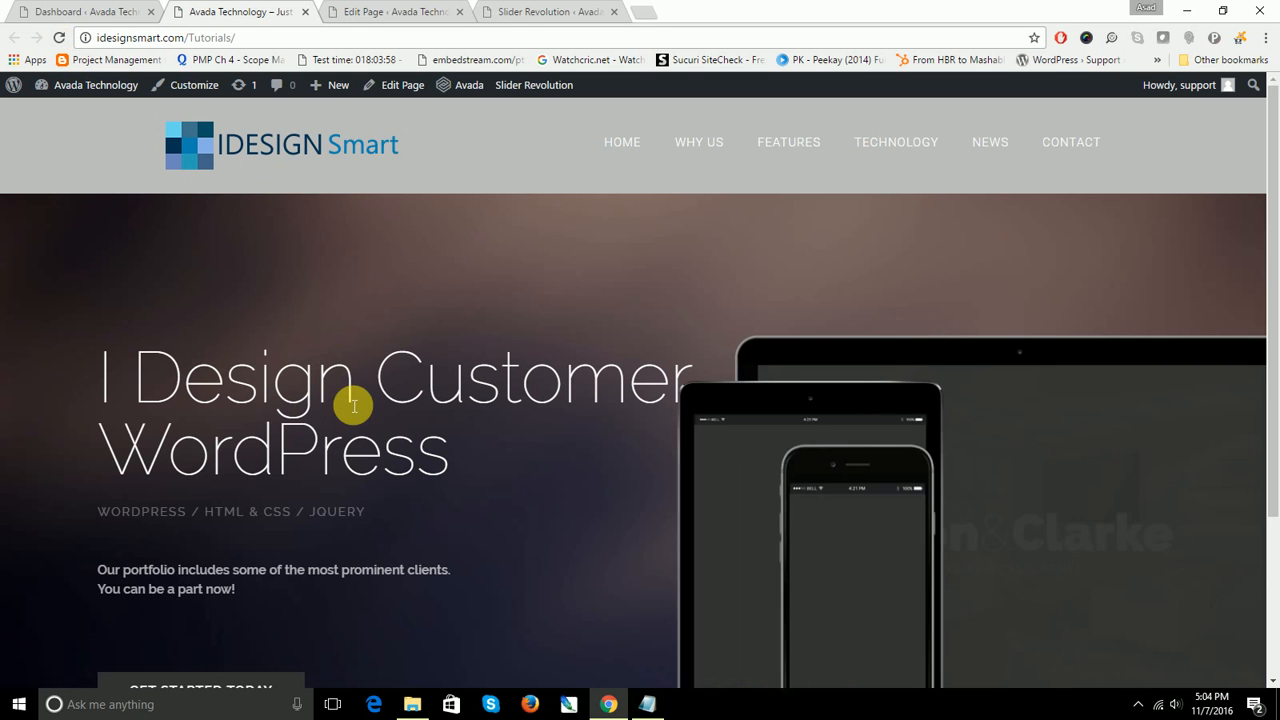
scroll(348, 410, down, 3)
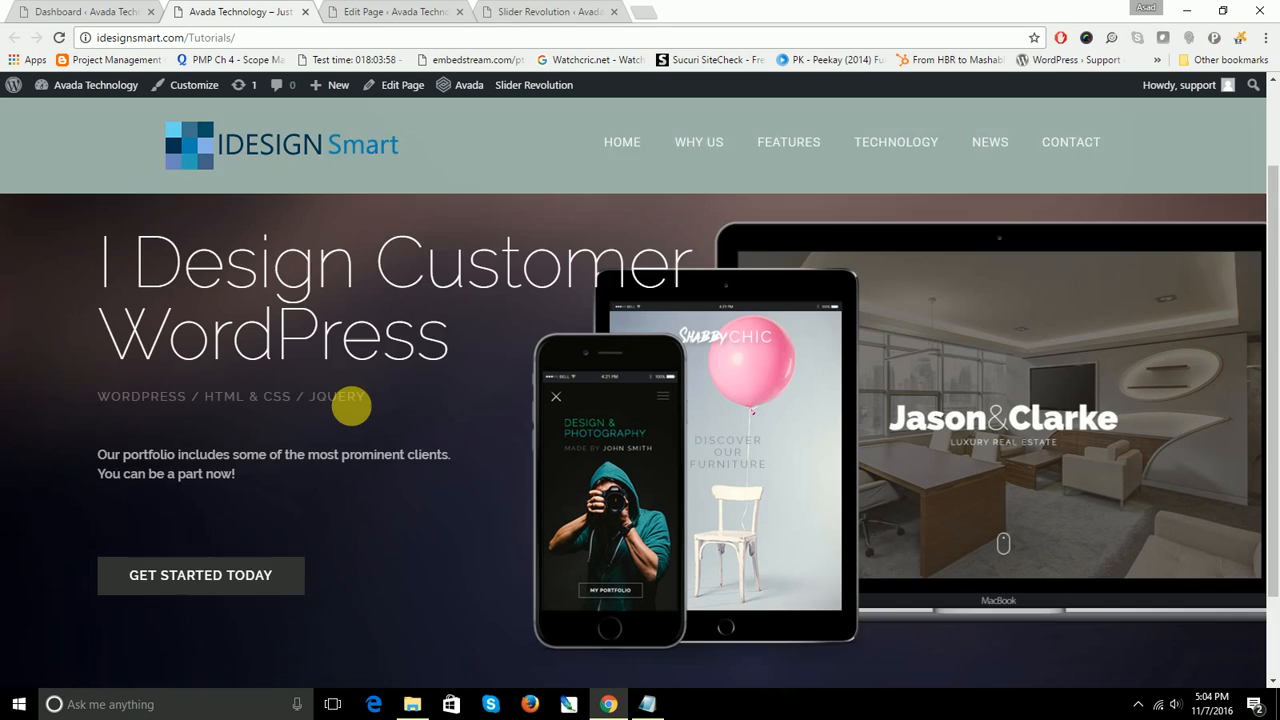
scroll(351, 405, up, 3)
scroll(351, 403, down, 3)
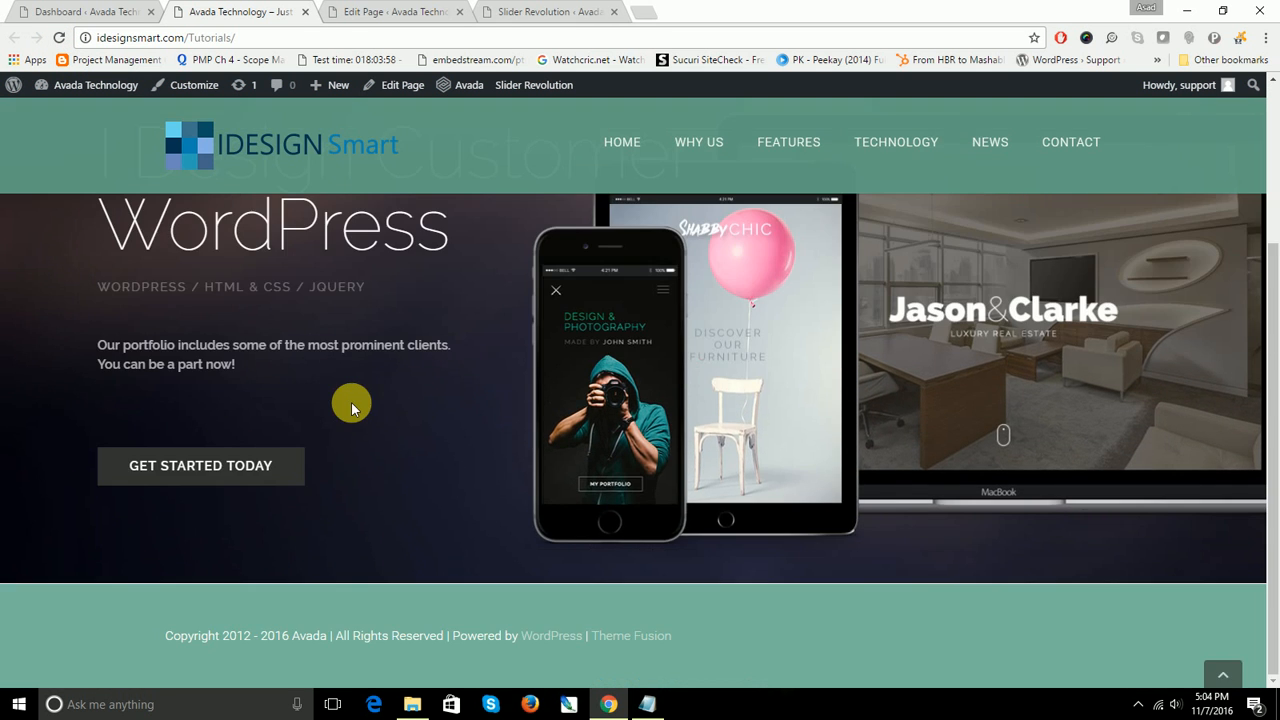
scroll(350, 400, up, 3)
scroll(352, 402, up, 1)
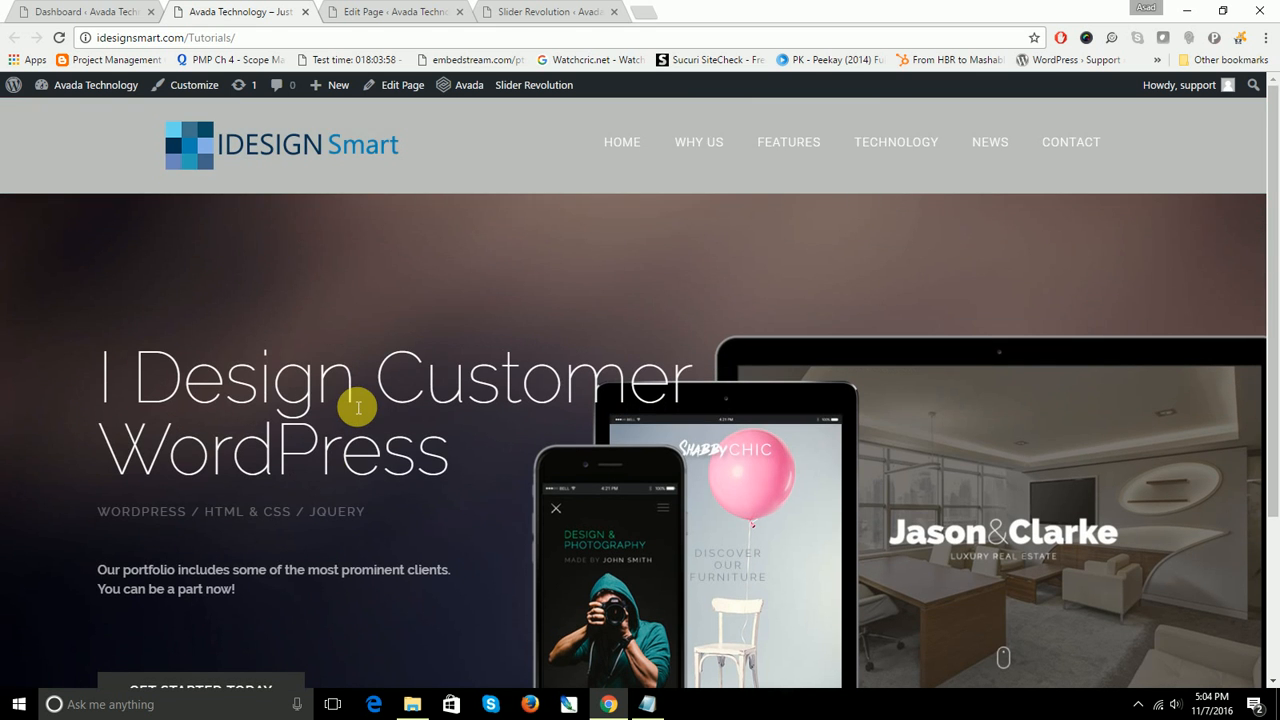
scroll(357, 407, down, 3)
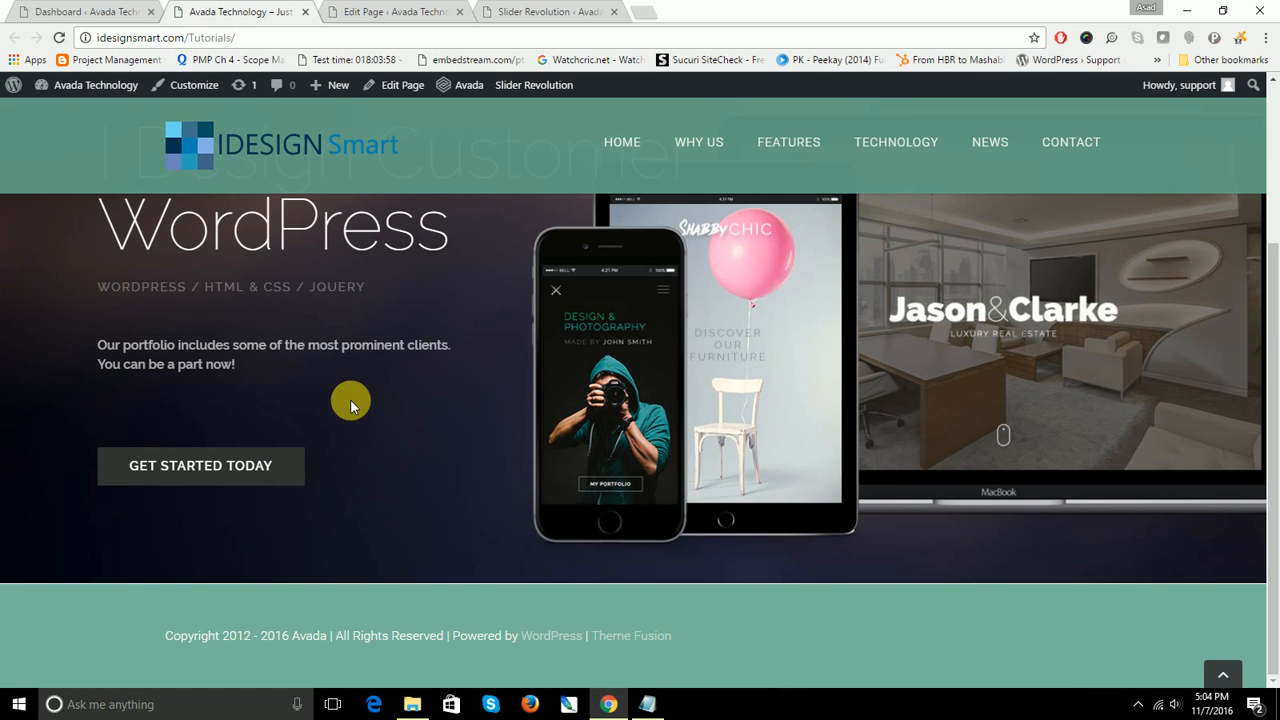
scroll(499, 424, up, 3)
scroll(499, 424, down, 3)
scroll(499, 424, up, 3)
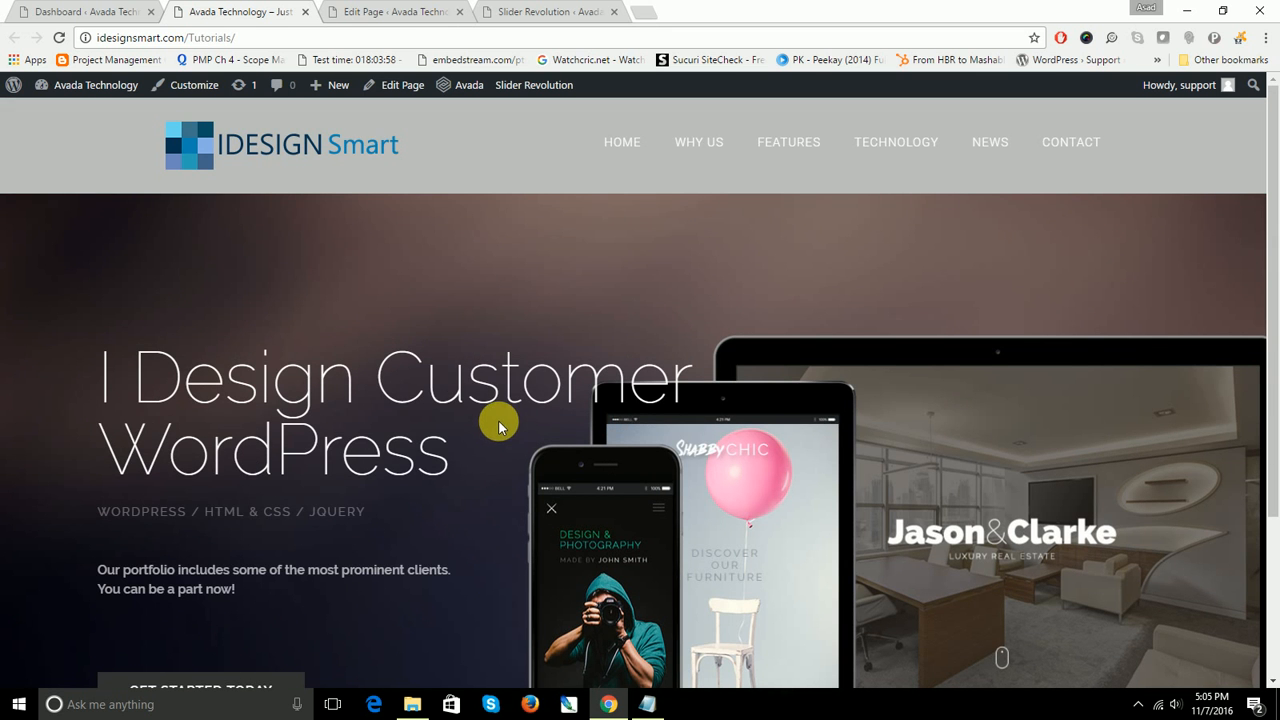
scroll(496, 421, down, 3)
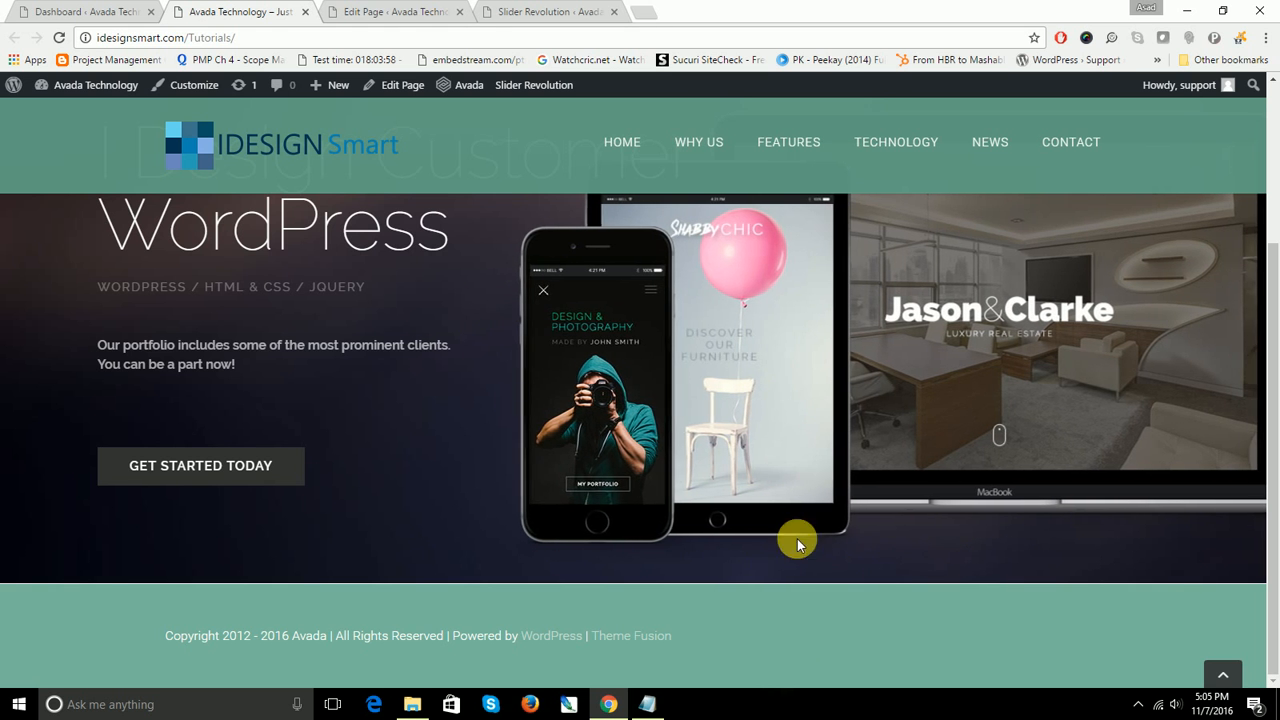
Step: Switch the Technology page's editor to Fusion Builder and review the assigned slider block, starting options and icon control descriptions
click(405, 12)
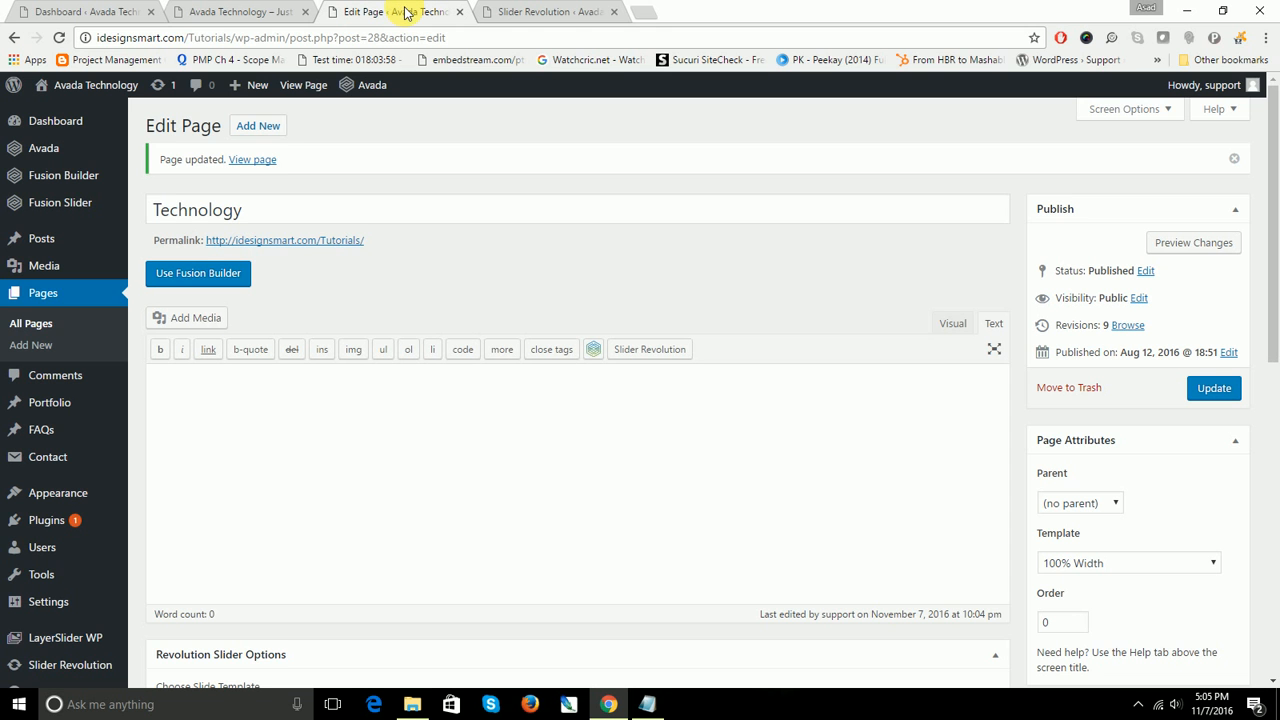
click(231, 284)
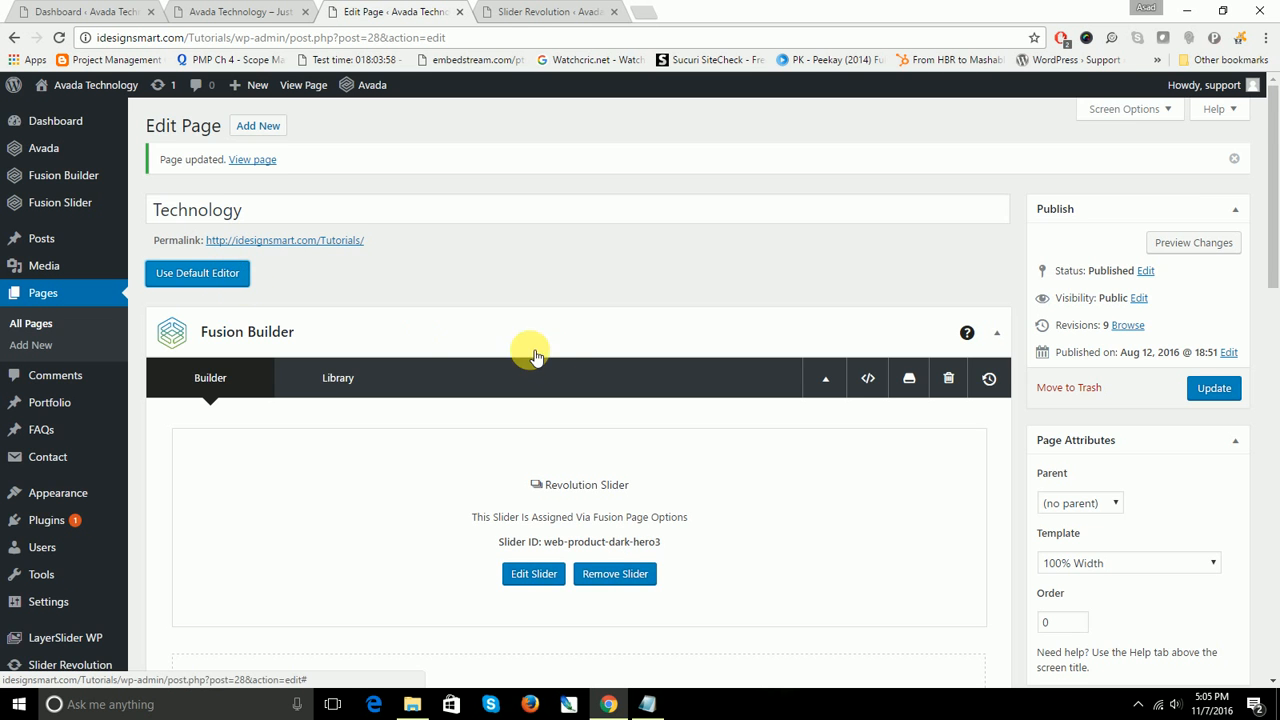
scroll(556, 360, down, 3)
scroll(556, 364, up, 3)
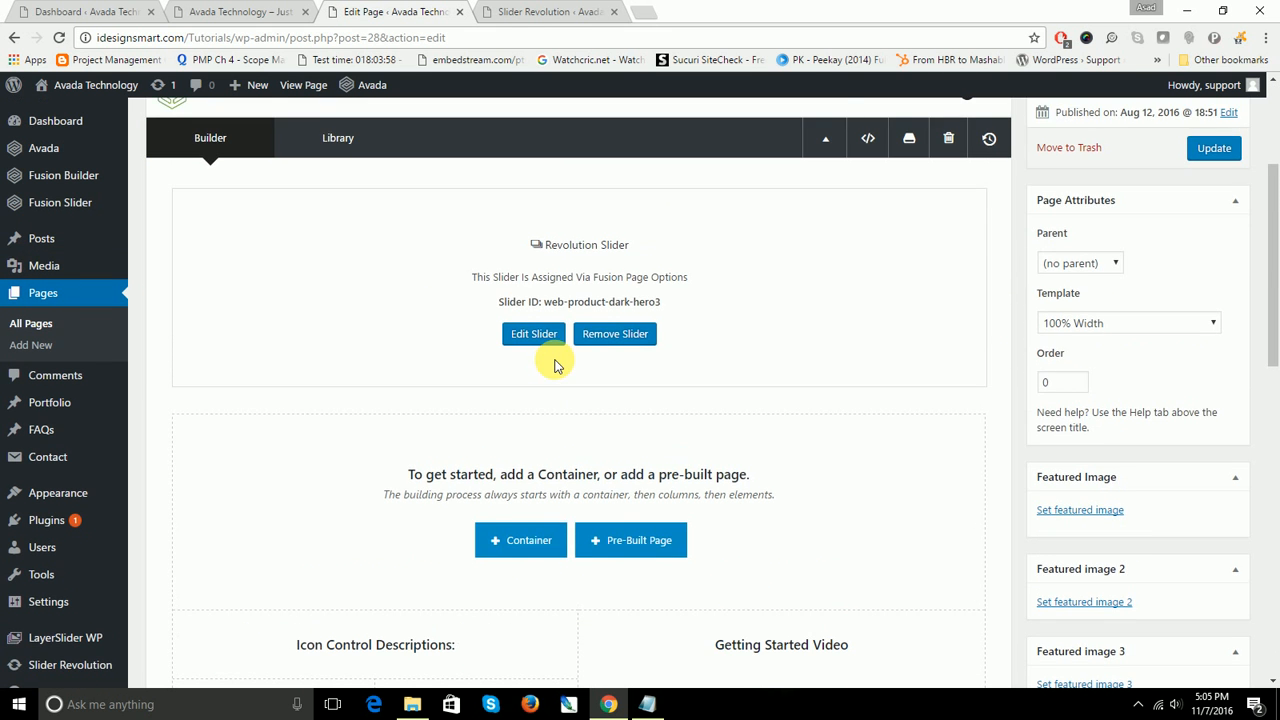
scroll(556, 364, down, 3)
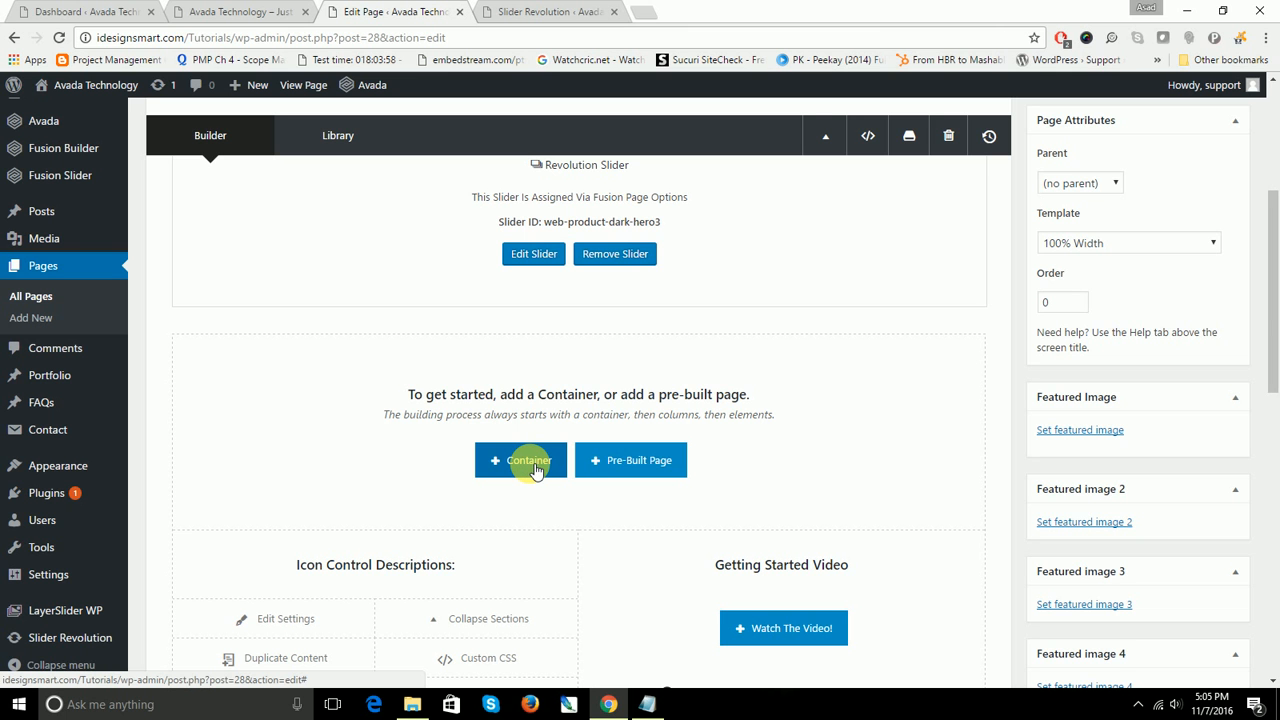
scroll(535, 470, down, 2)
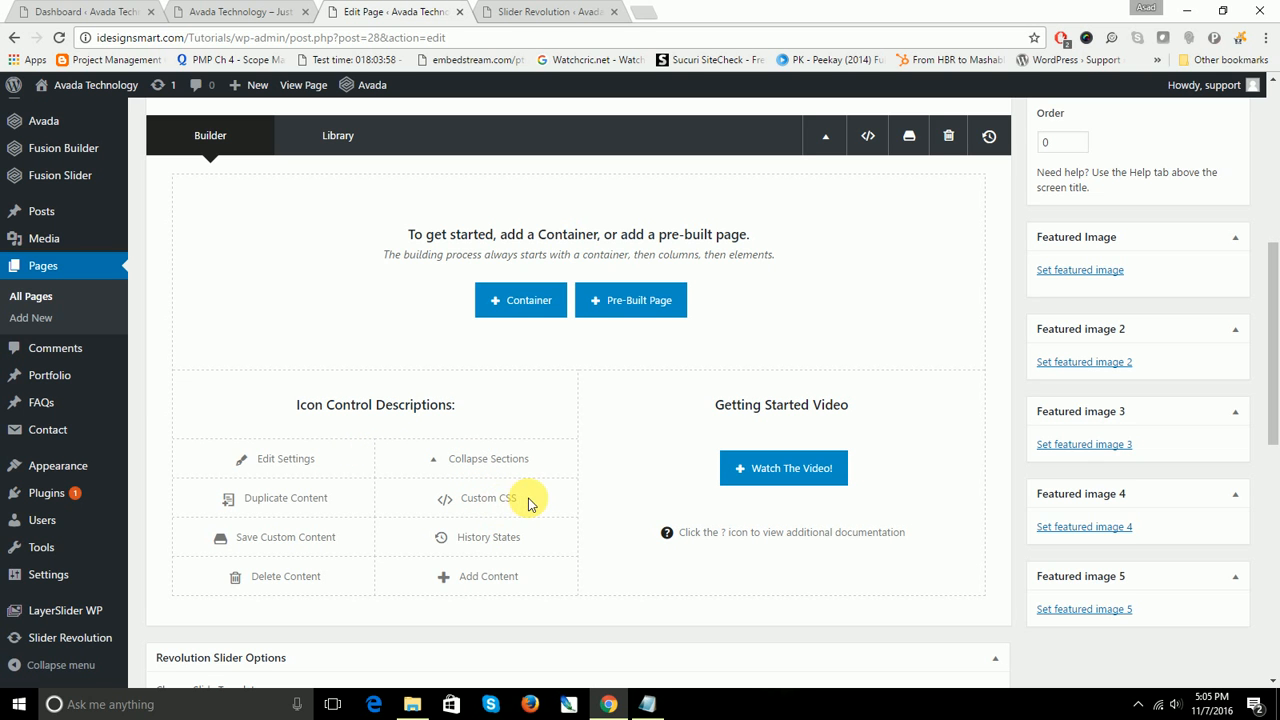
drag(526, 497, 438, 502)
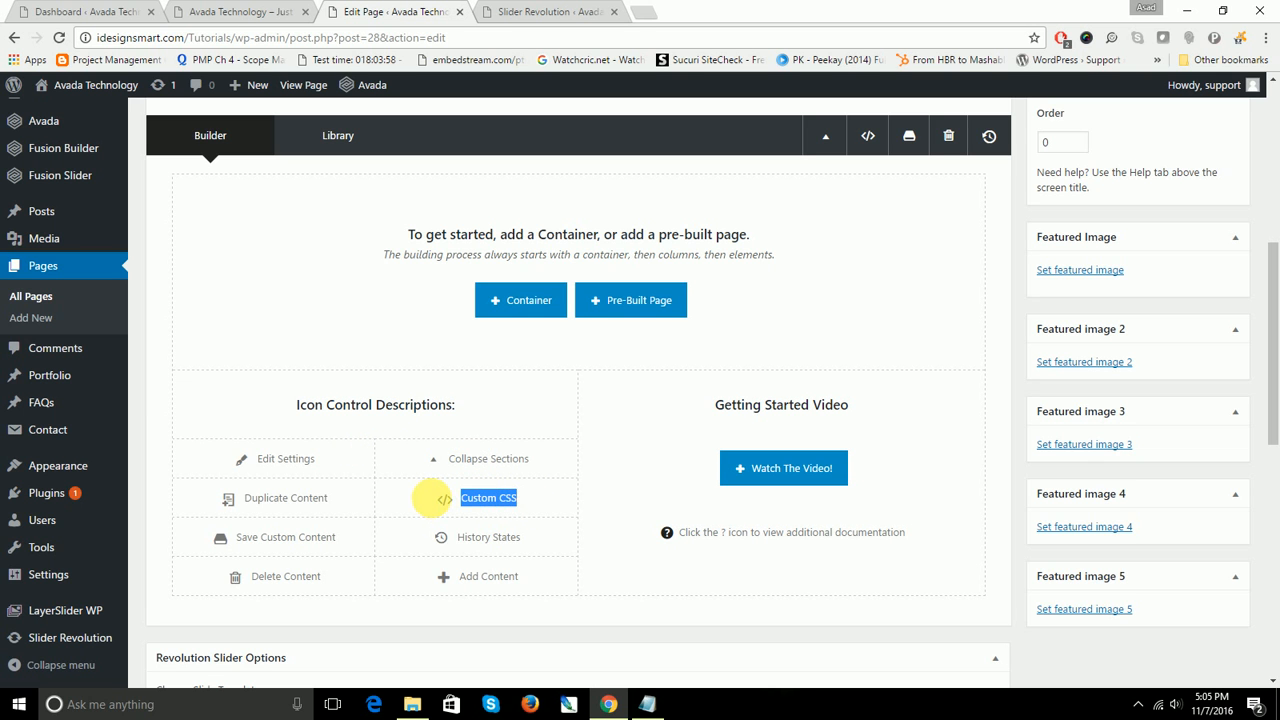
scroll(448, 498, up, 3)
scroll(450, 495, up, 1)
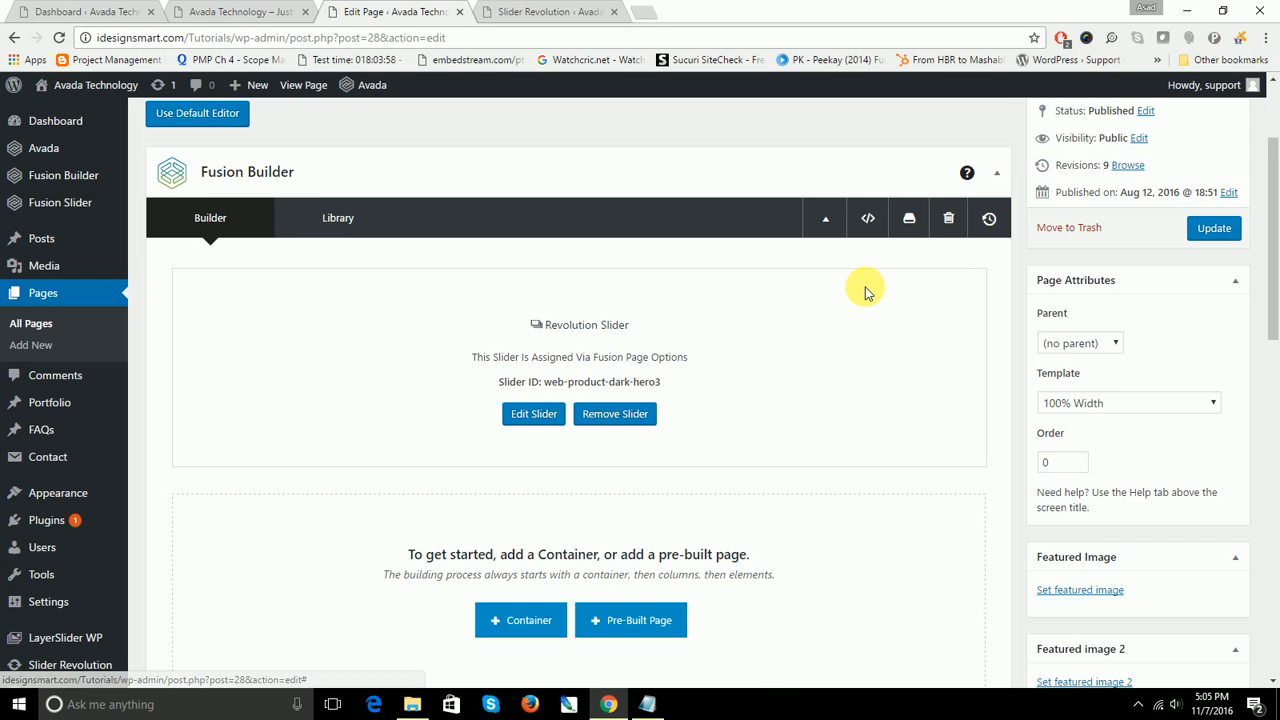
Step: Insert a container with three 1/3 columns below the Revolution Slider block
scroll(866, 292, down, 1)
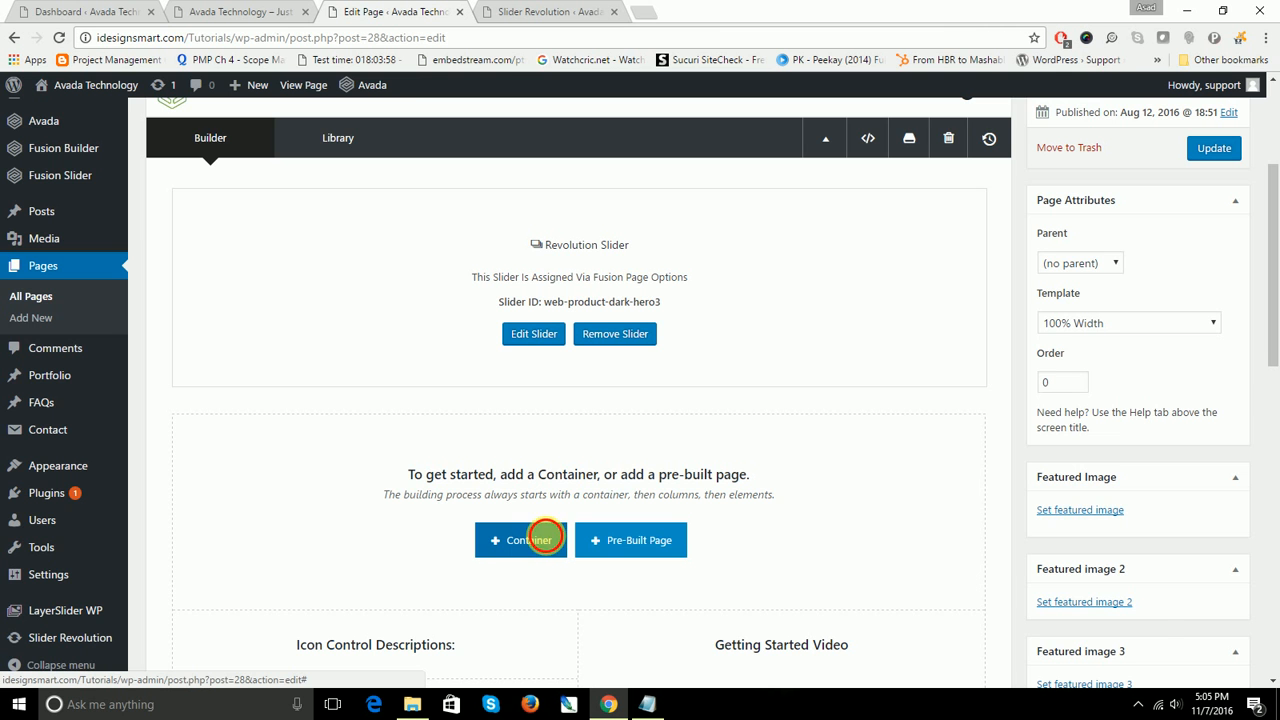
click(545, 538)
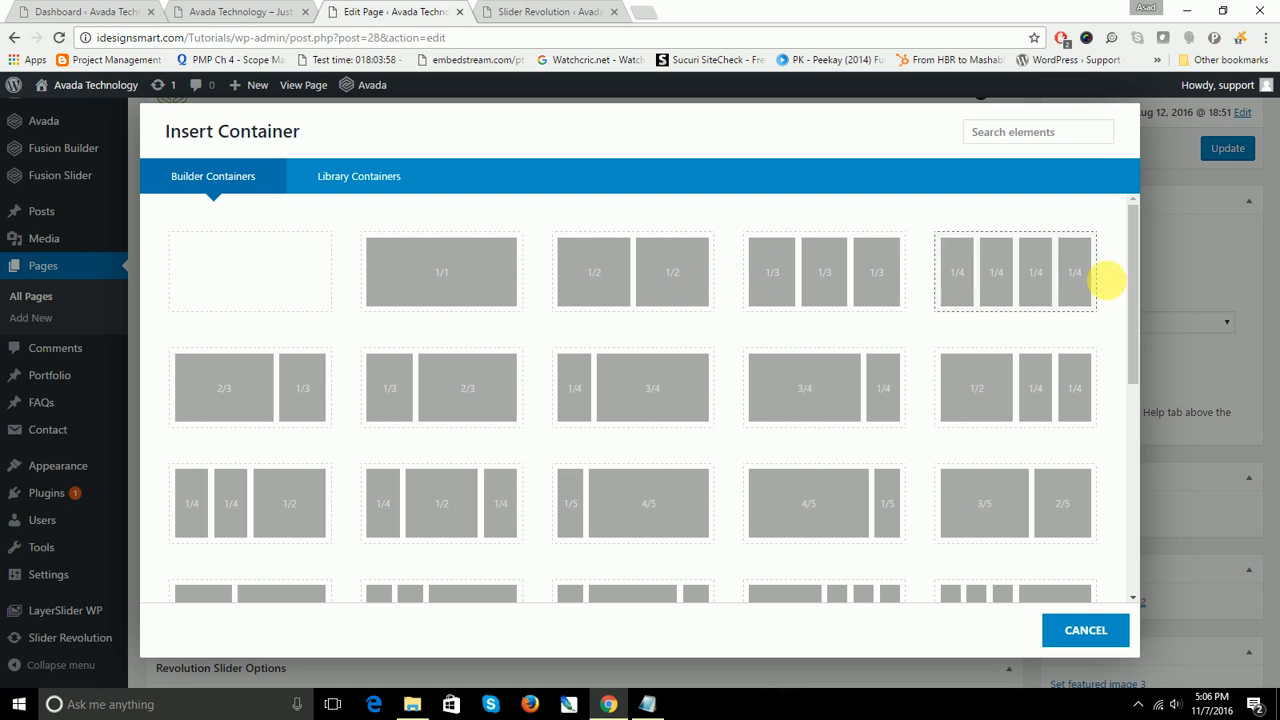
click(845, 278)
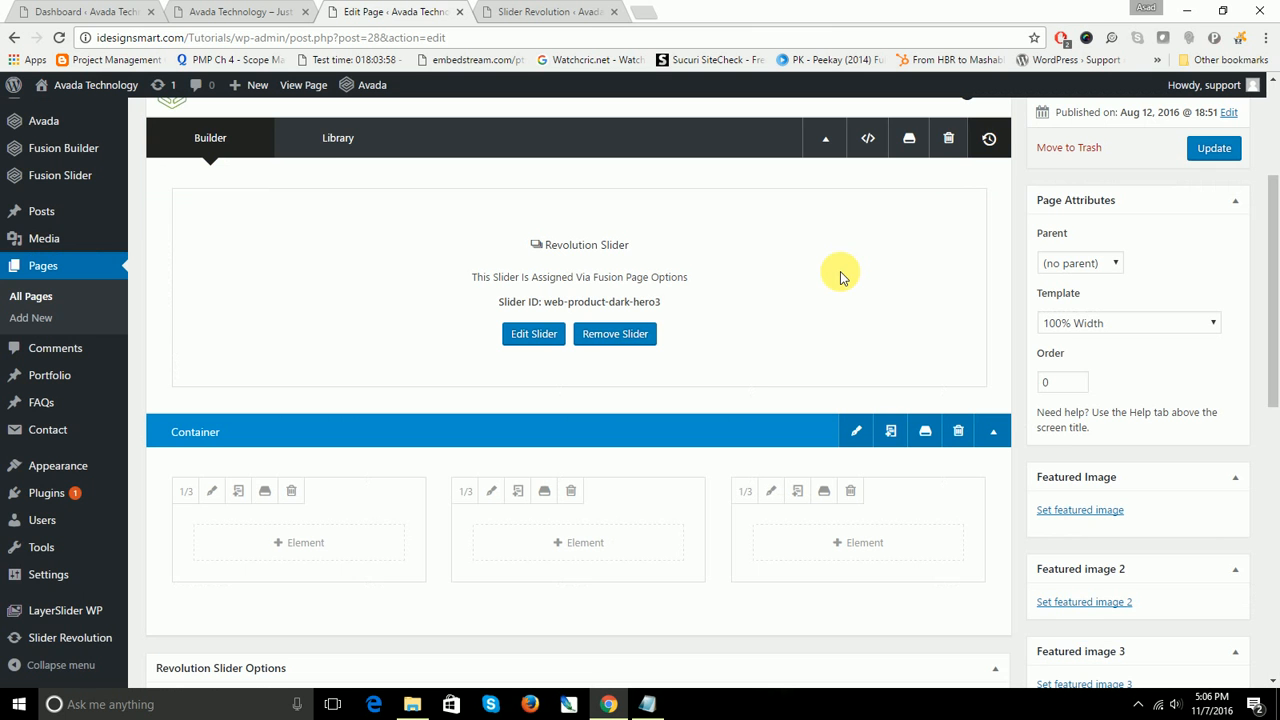
scroll(865, 316, down, 2)
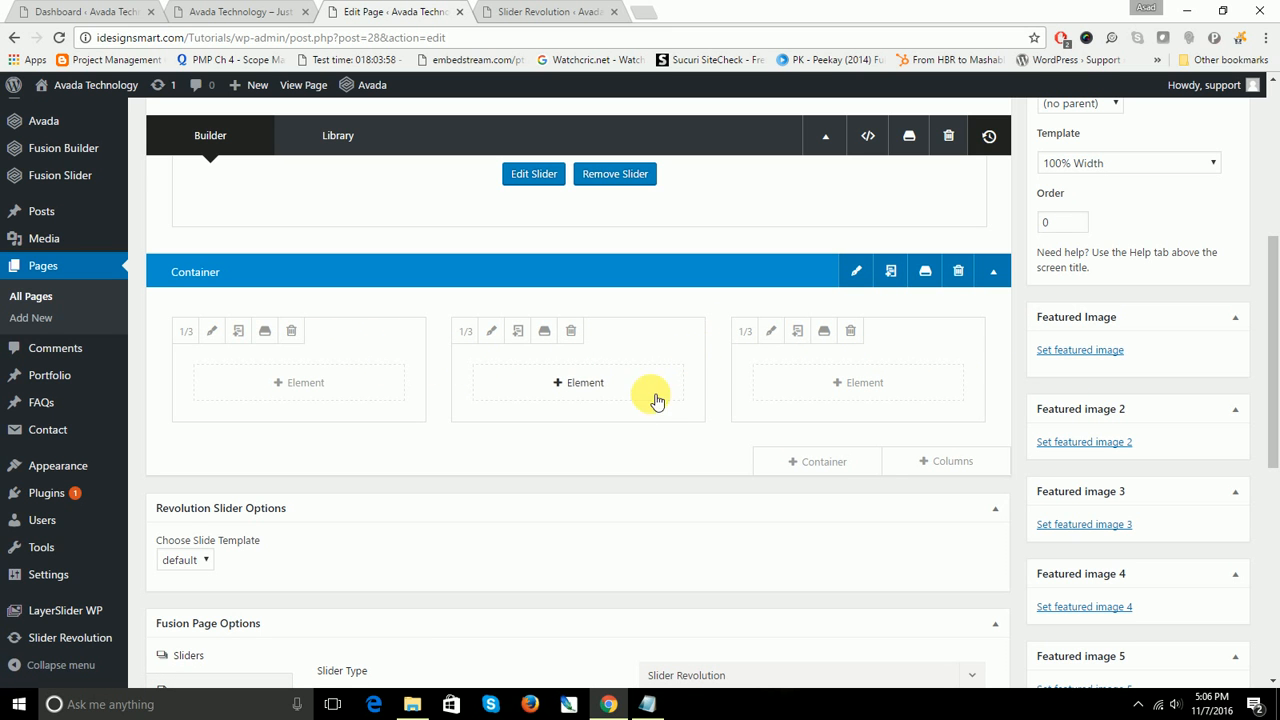
Step: Check the untitled Notepad note, then open New Text Document from the Avada Tutorial folder in Notepad
click(645, 706)
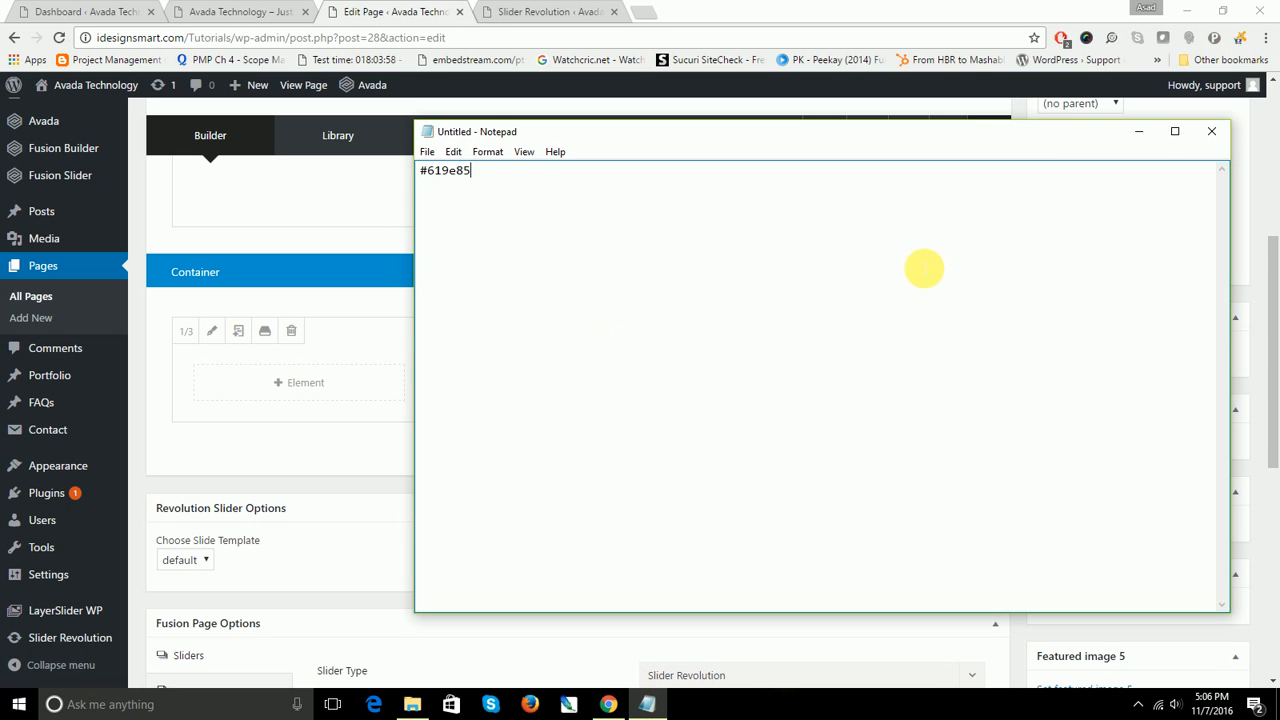
click(1140, 132)
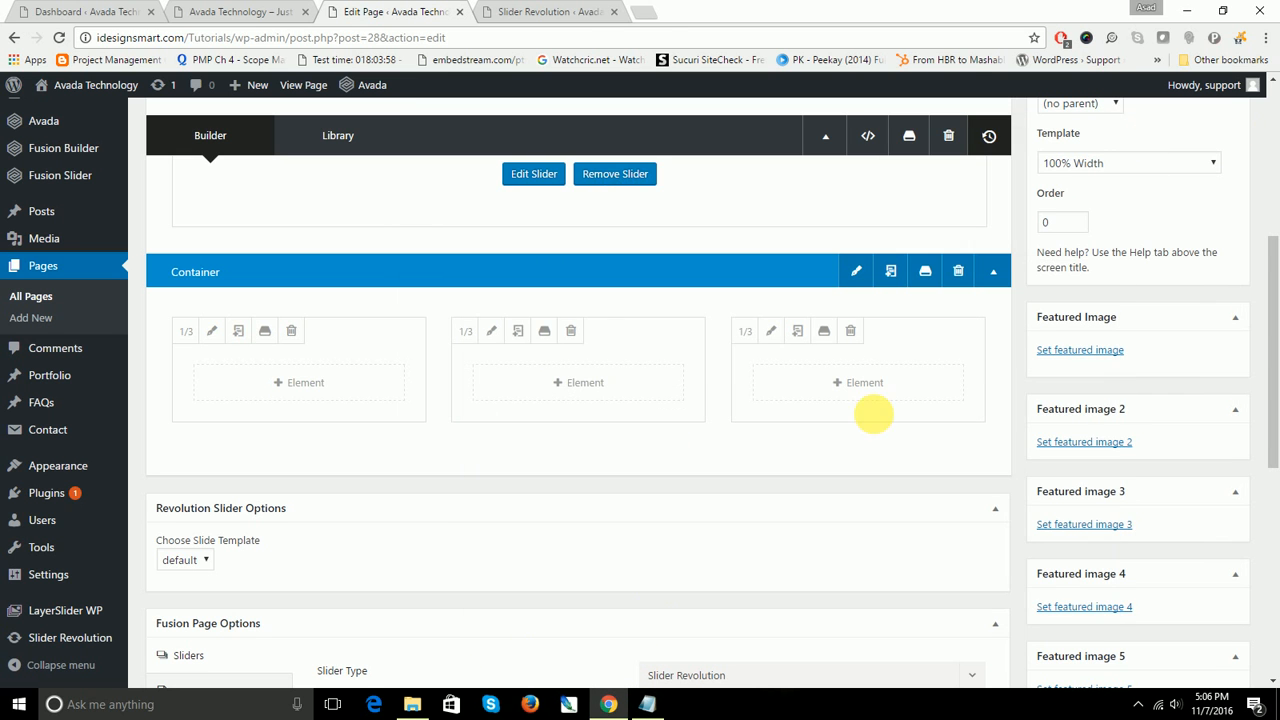
click(413, 704)
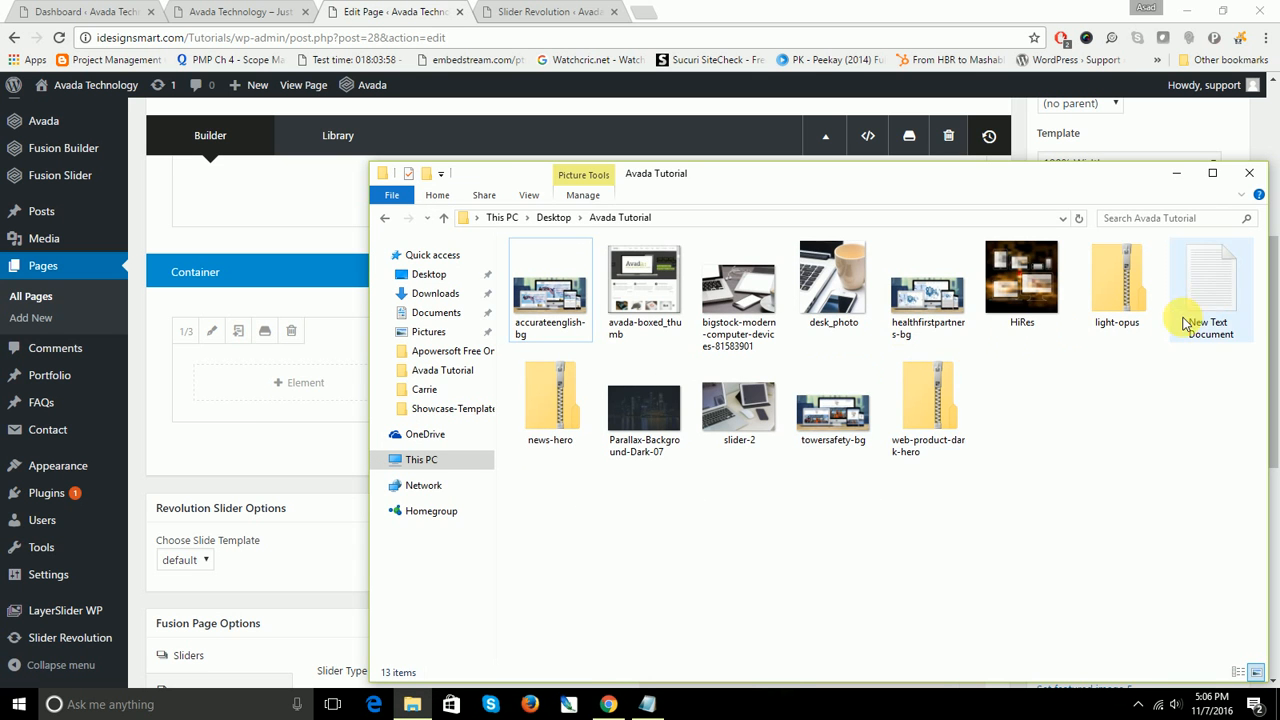
double_click(1222, 295)
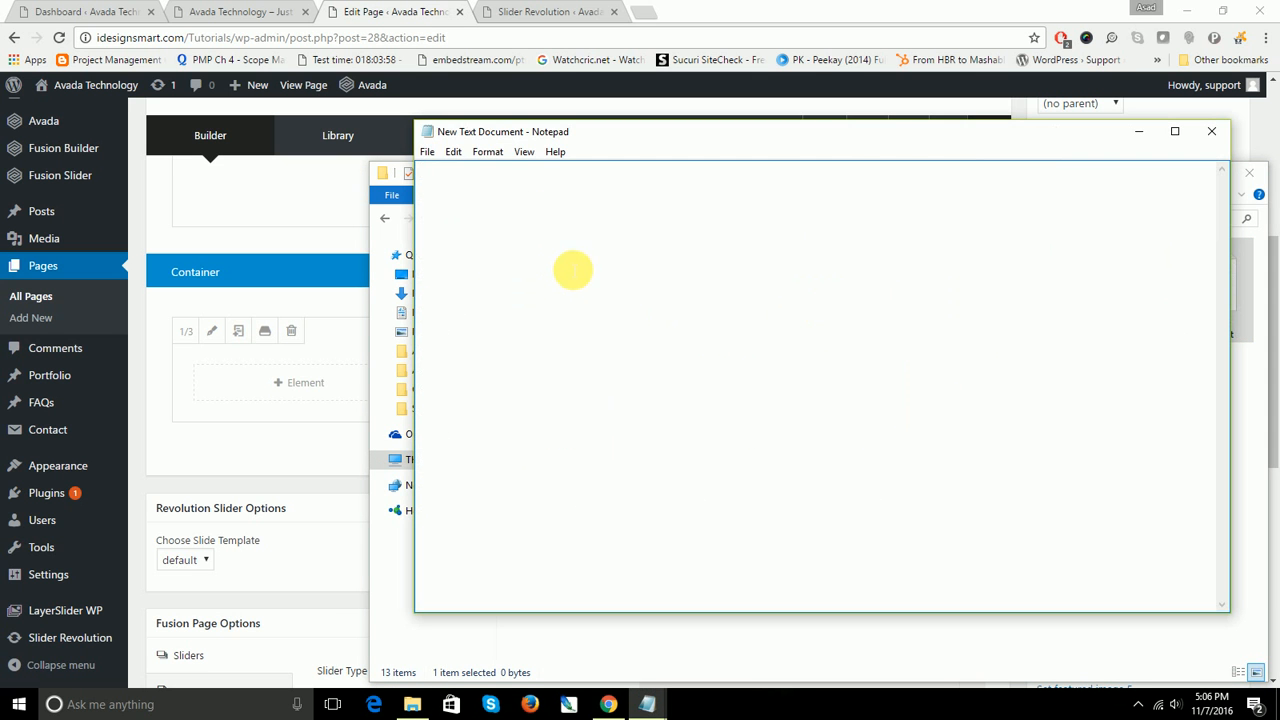
Step: Close the empty Notepad file, search the web in a new tab for a lorem ipsum generator and open lipsum.com
click(1211, 131)
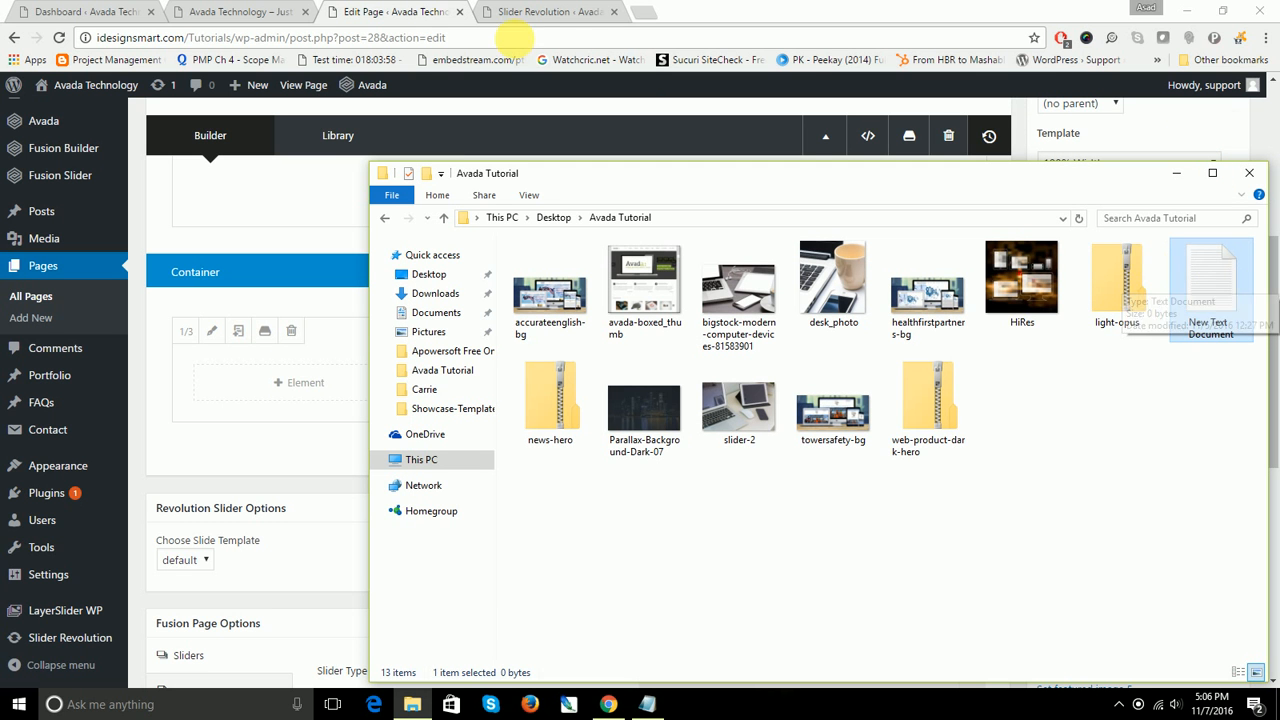
click(232, 9)
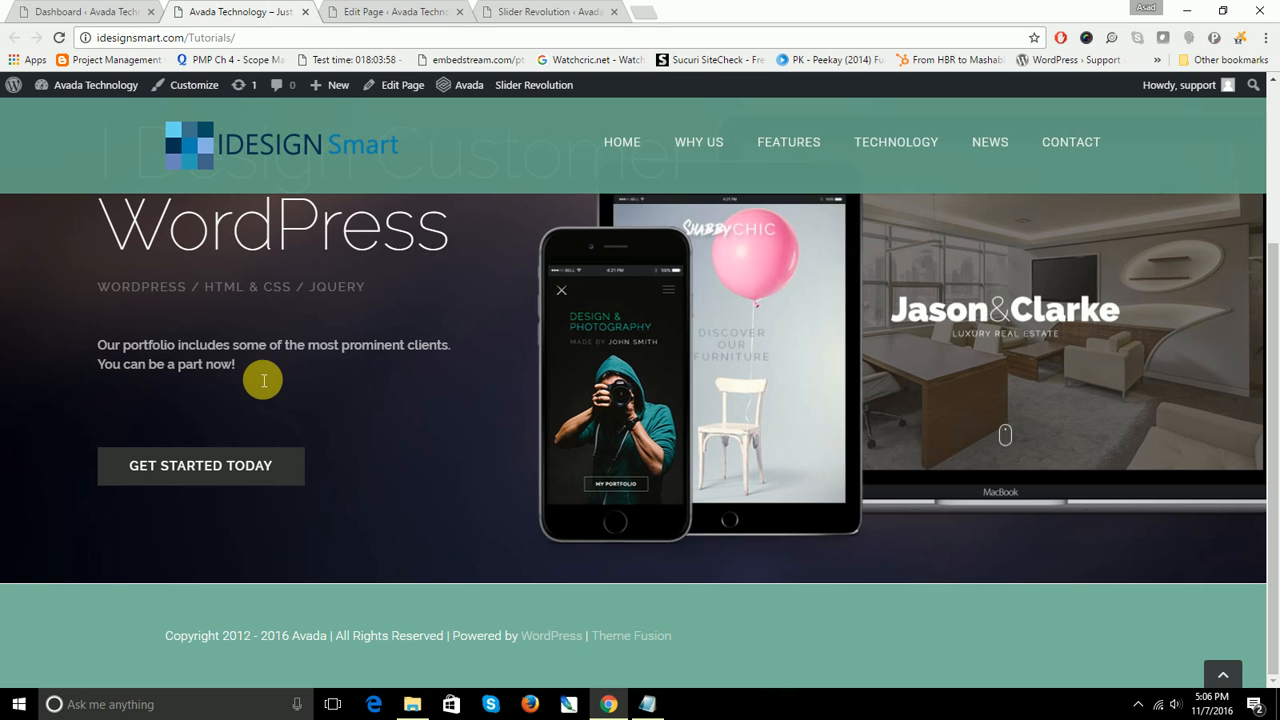
click(644, 12)
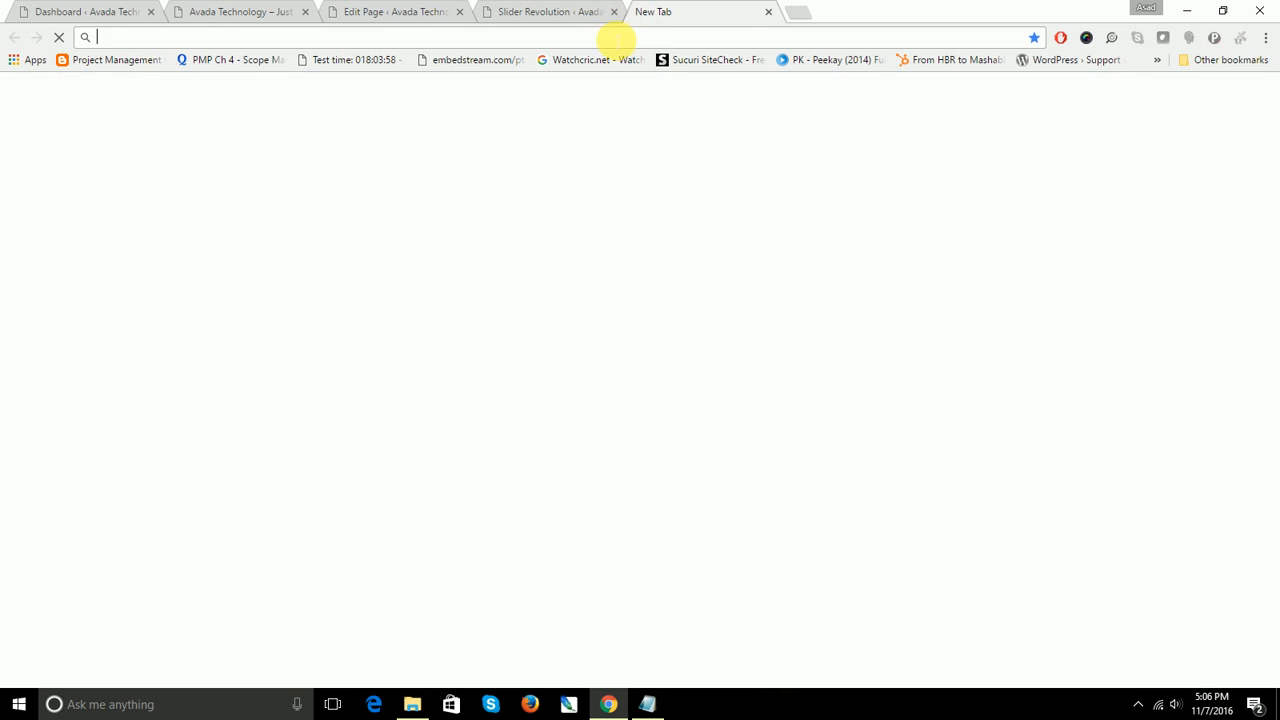
text(lorem isp)
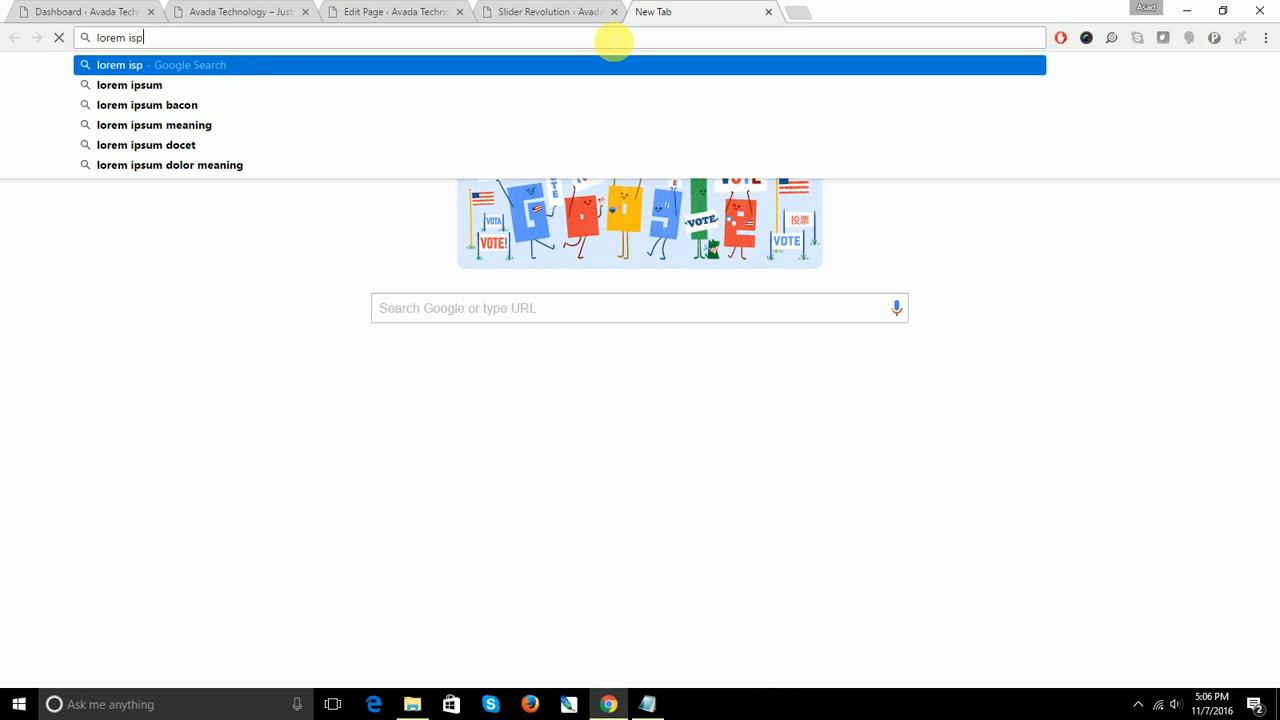
text(um generator)
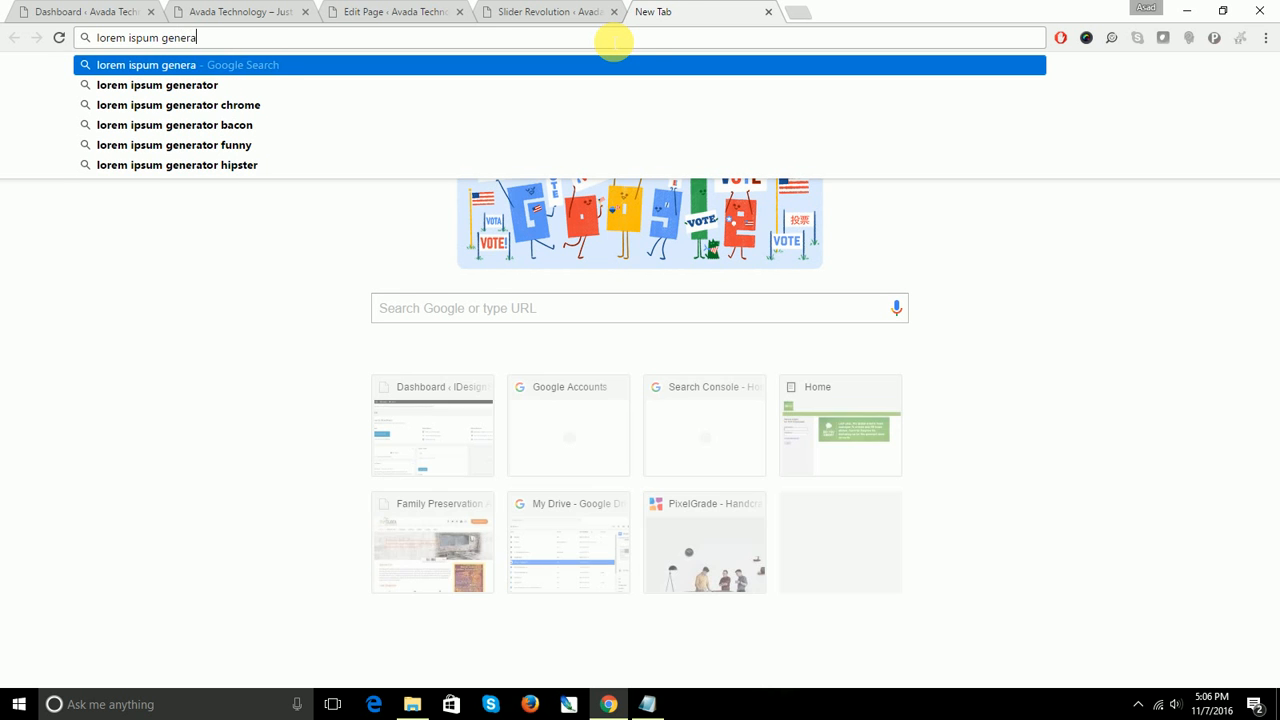
key(Return)
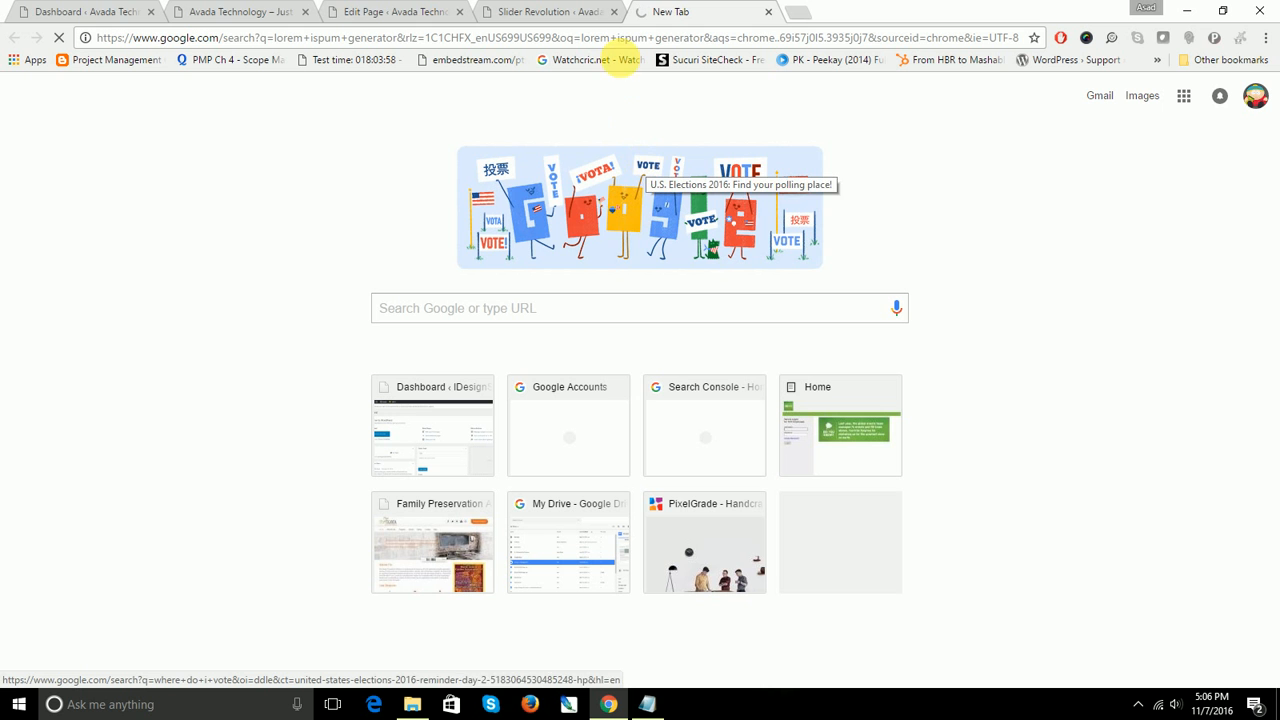
click(553, 10)
click(746, 12)
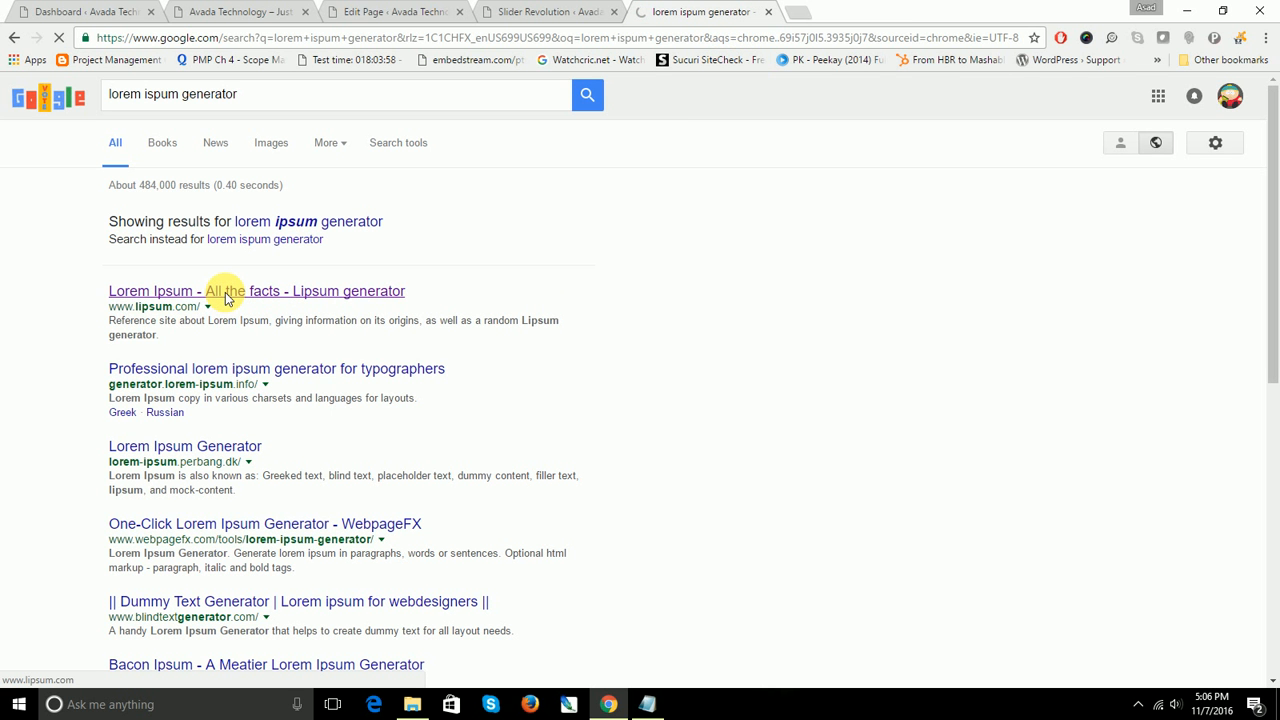
click(226, 298)
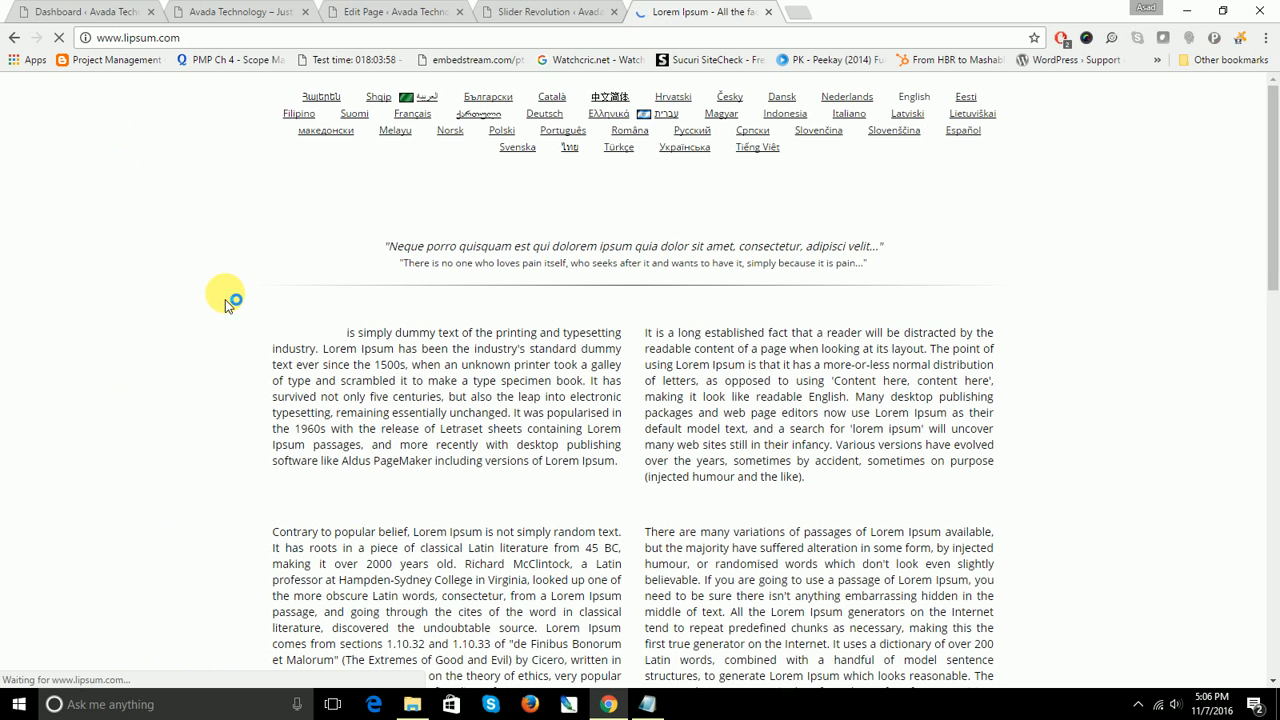
Step: Highlight the "What is Lorem Ipsum?" and "Why do we use it?" text on lipsum.com and look over the generator options
drag(322, 348, 842, 420)
click(842, 420)
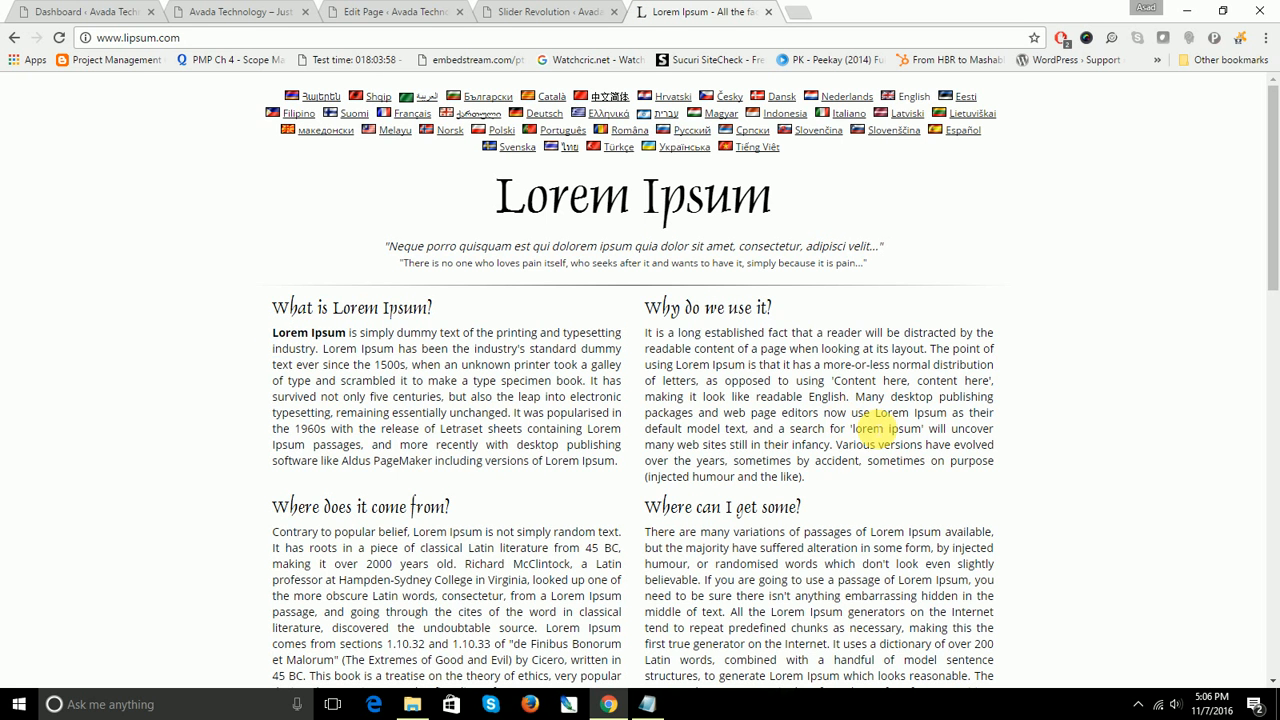
drag(624, 466, 276, 333)
scroll(490, 557, down, 2)
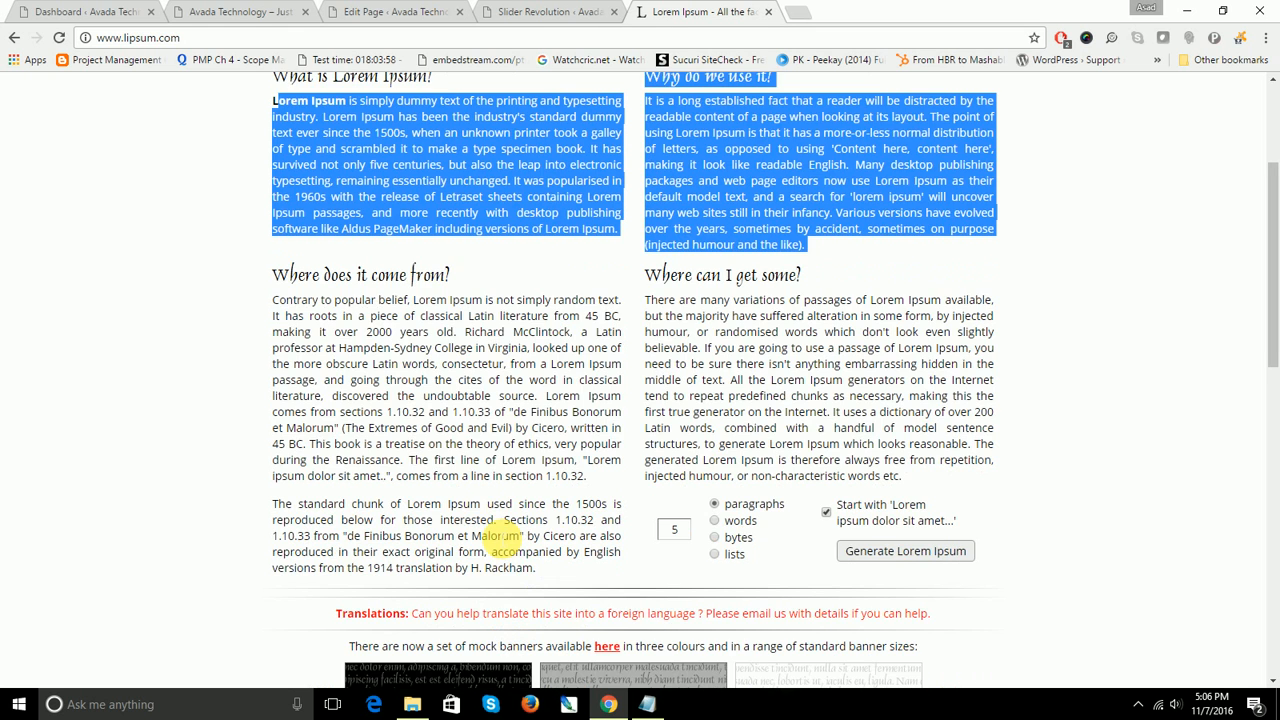
scroll(497, 537, up, 2)
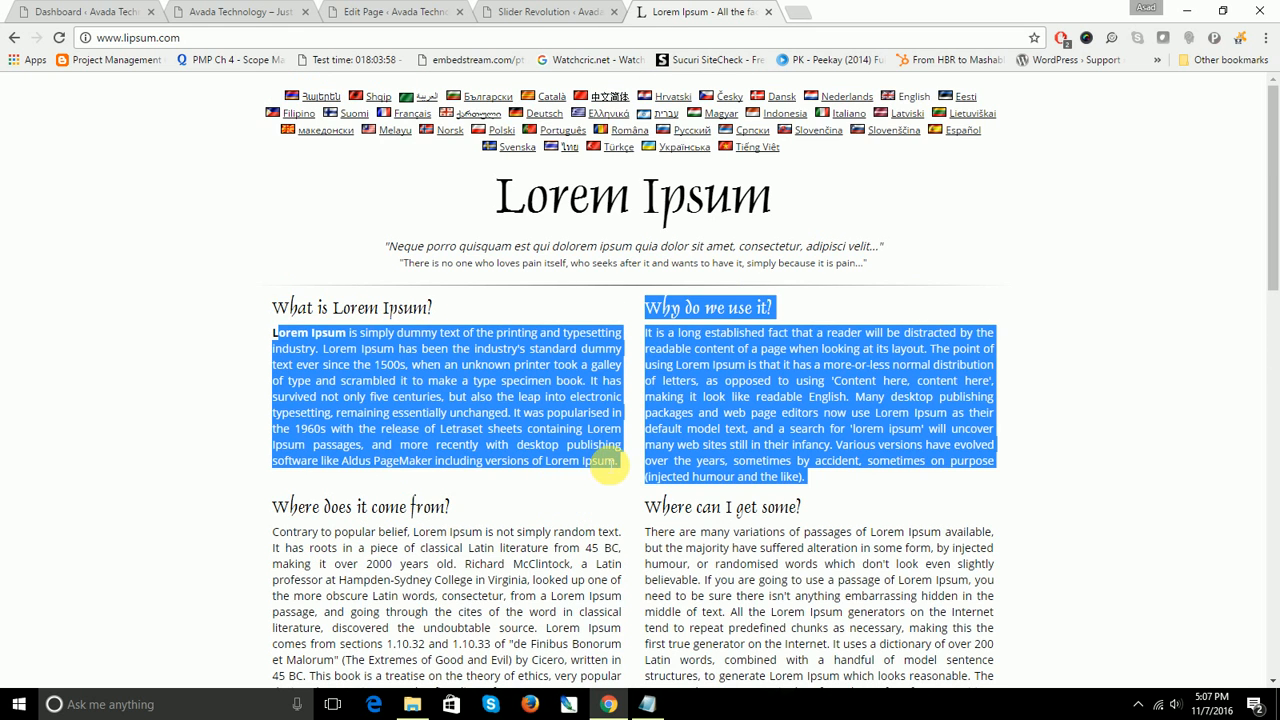
Step: Start adding an element to the first 1/3 column of the page's new container and look through the available builder elements
click(407, 7)
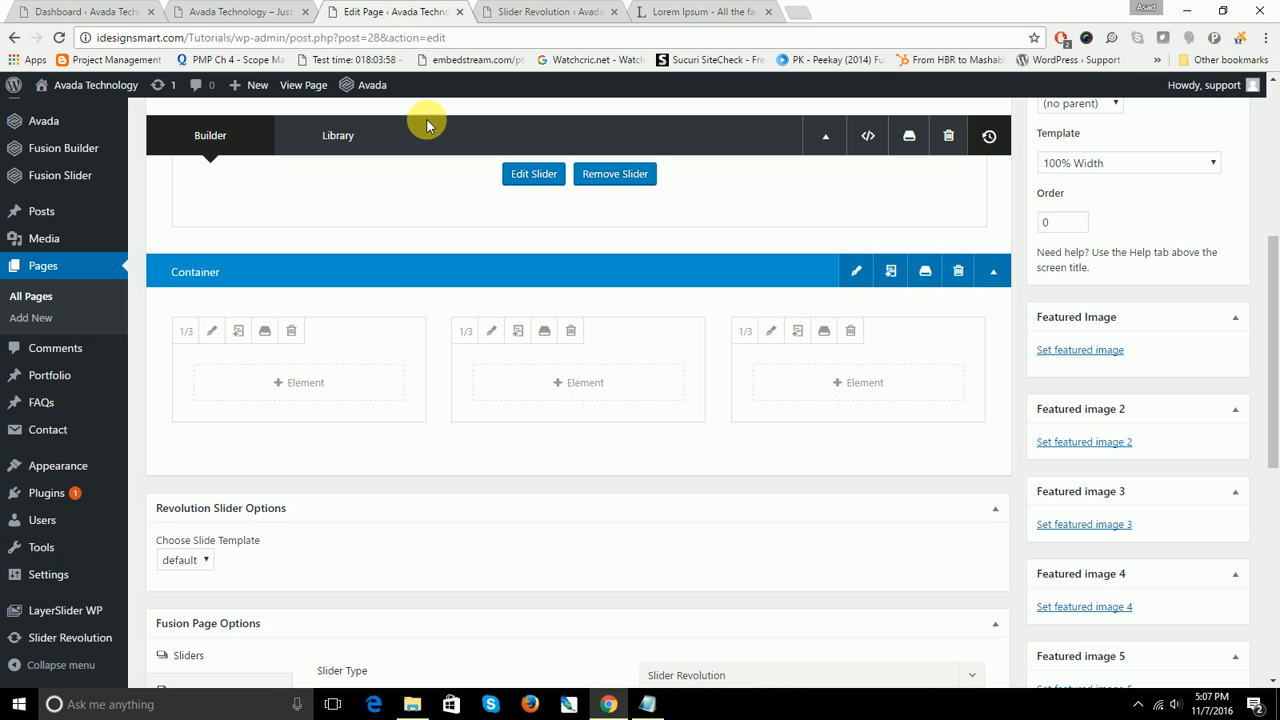
click(282, 389)
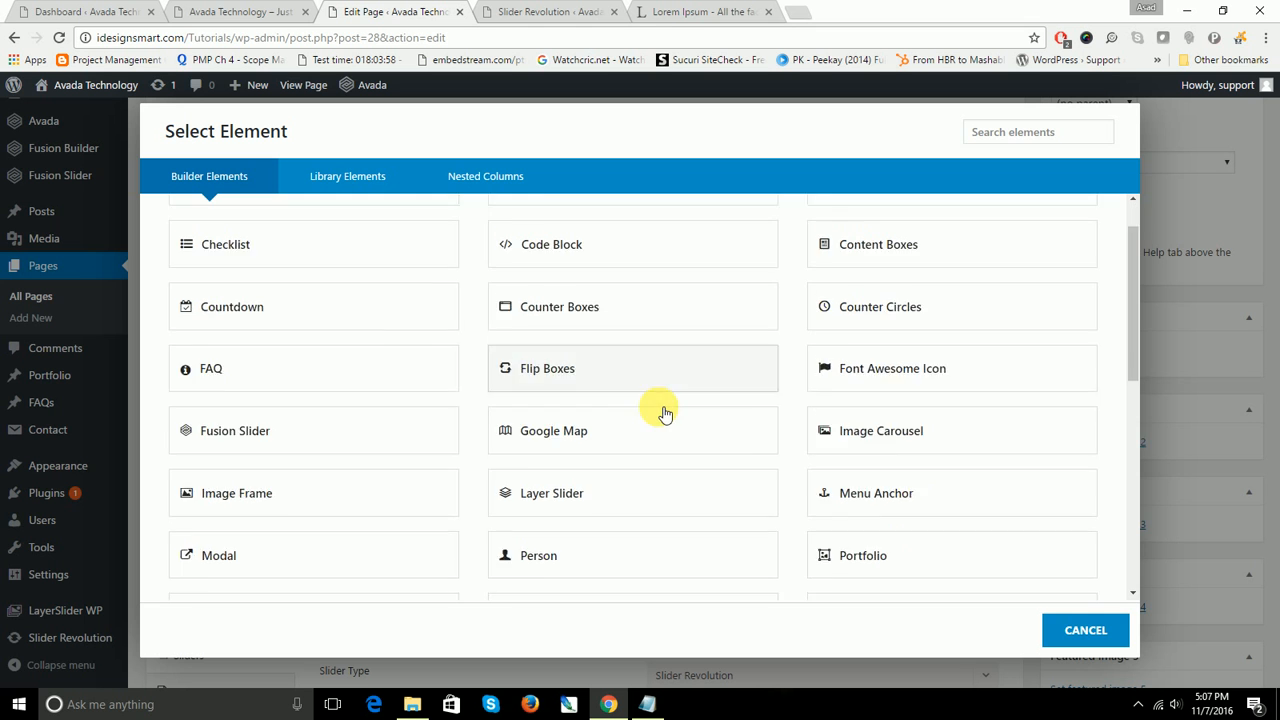
scroll(664, 414, down, 3)
scroll(663, 414, down, 1)
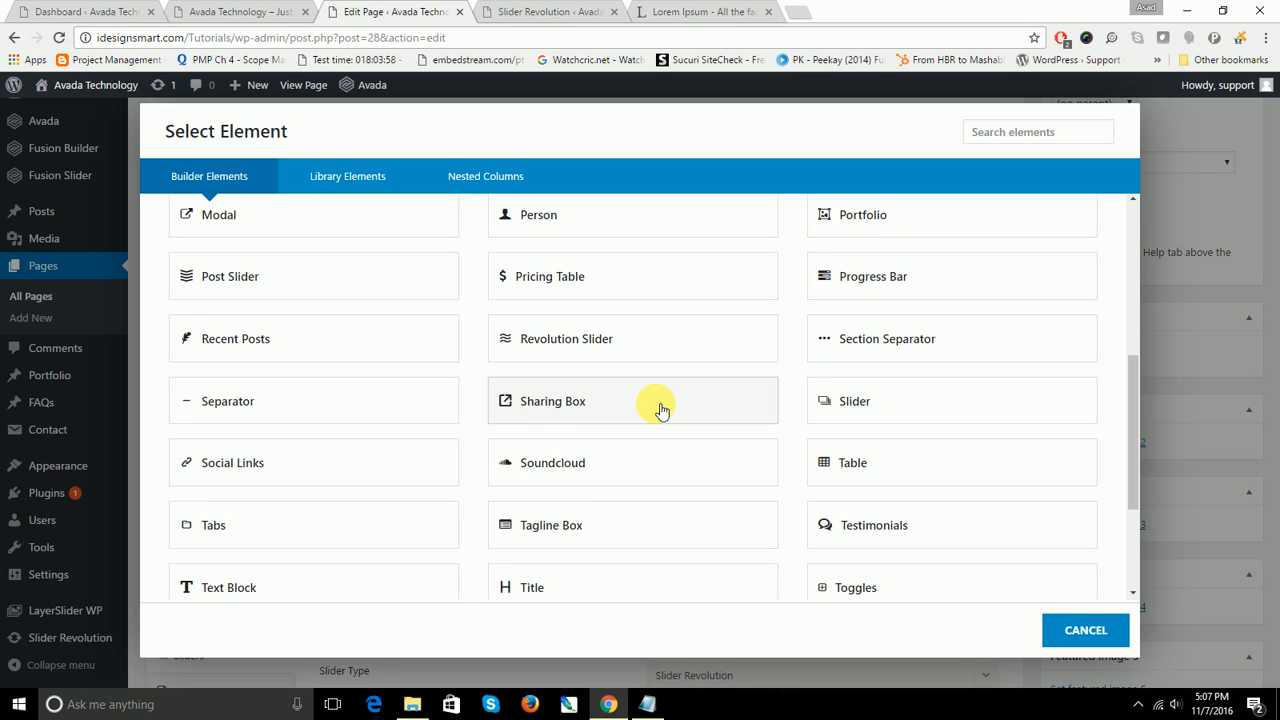
scroll(660, 408, down, 1)
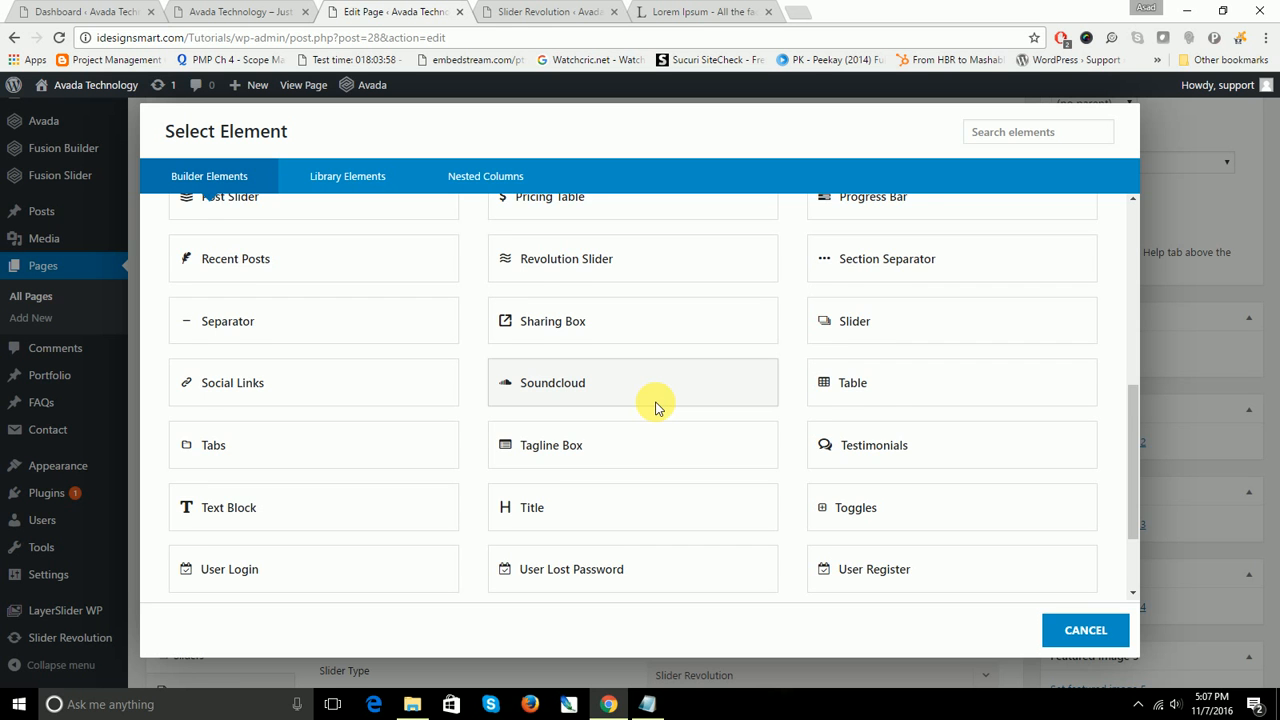
scroll(655, 402, down, 1)
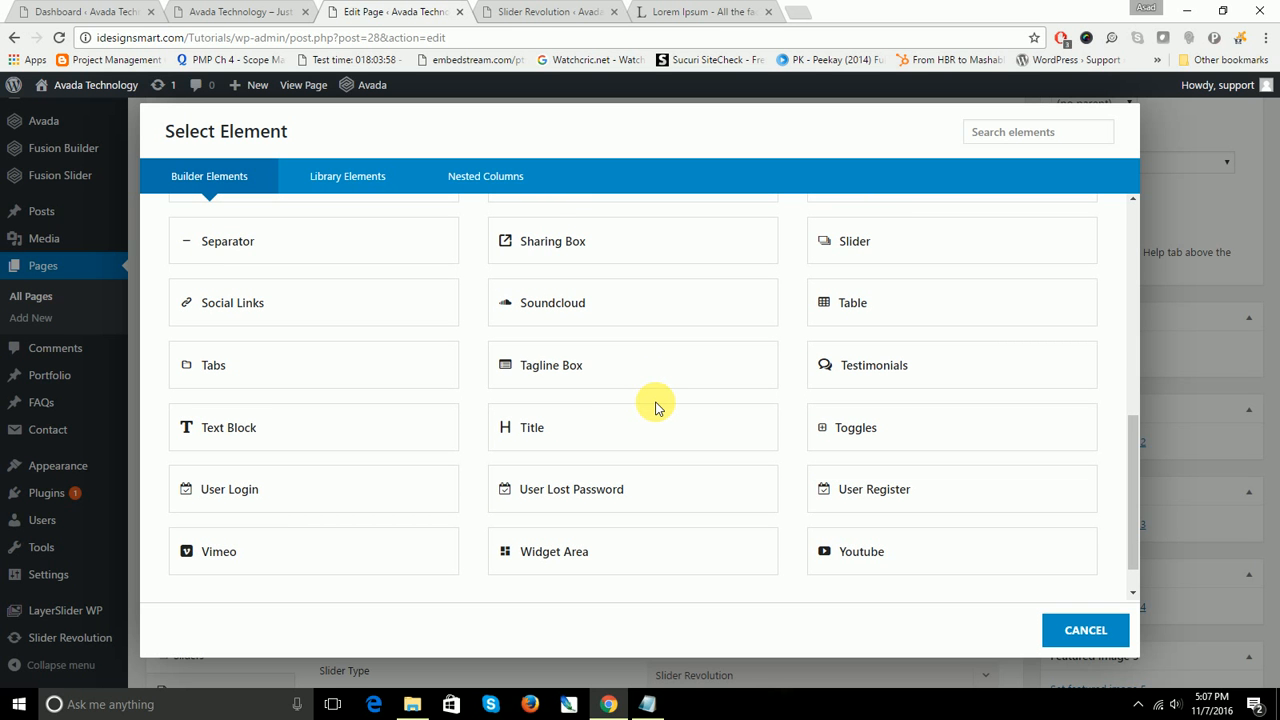
drag(1135, 467, 1152, 313)
Step: Search the builder elements for "awe" and clear the search again
click(1040, 131)
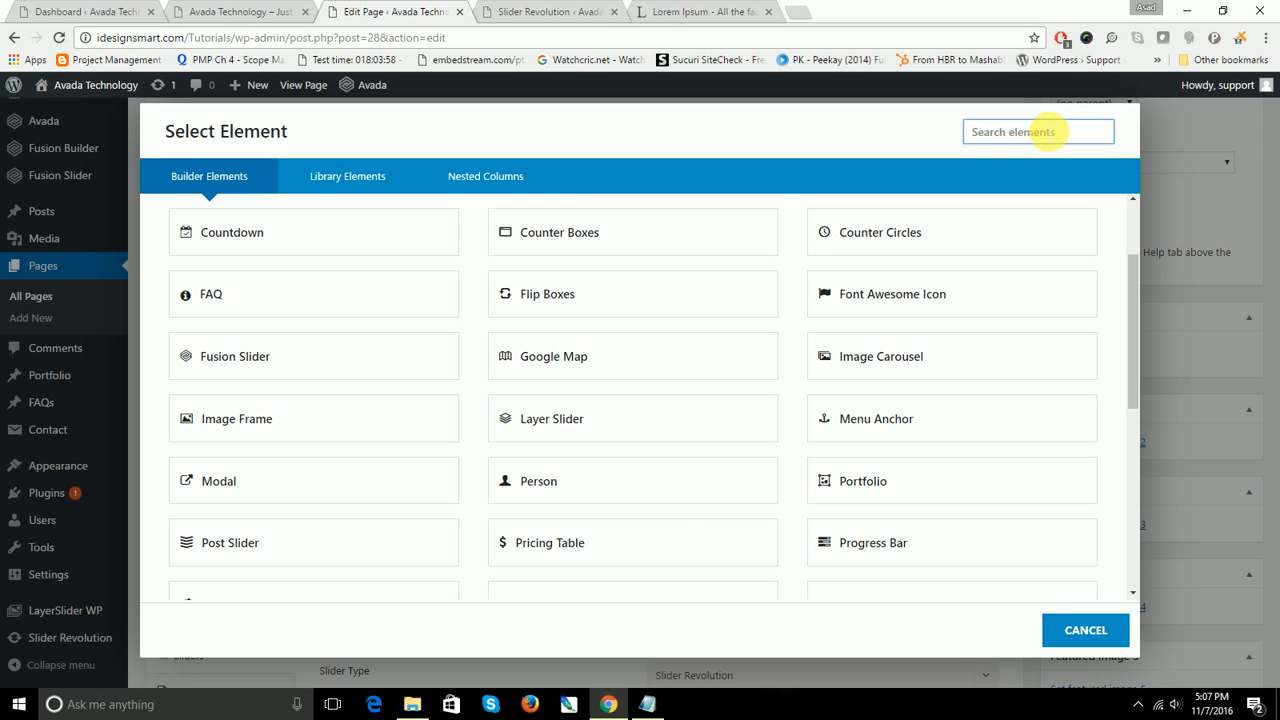
text(s)
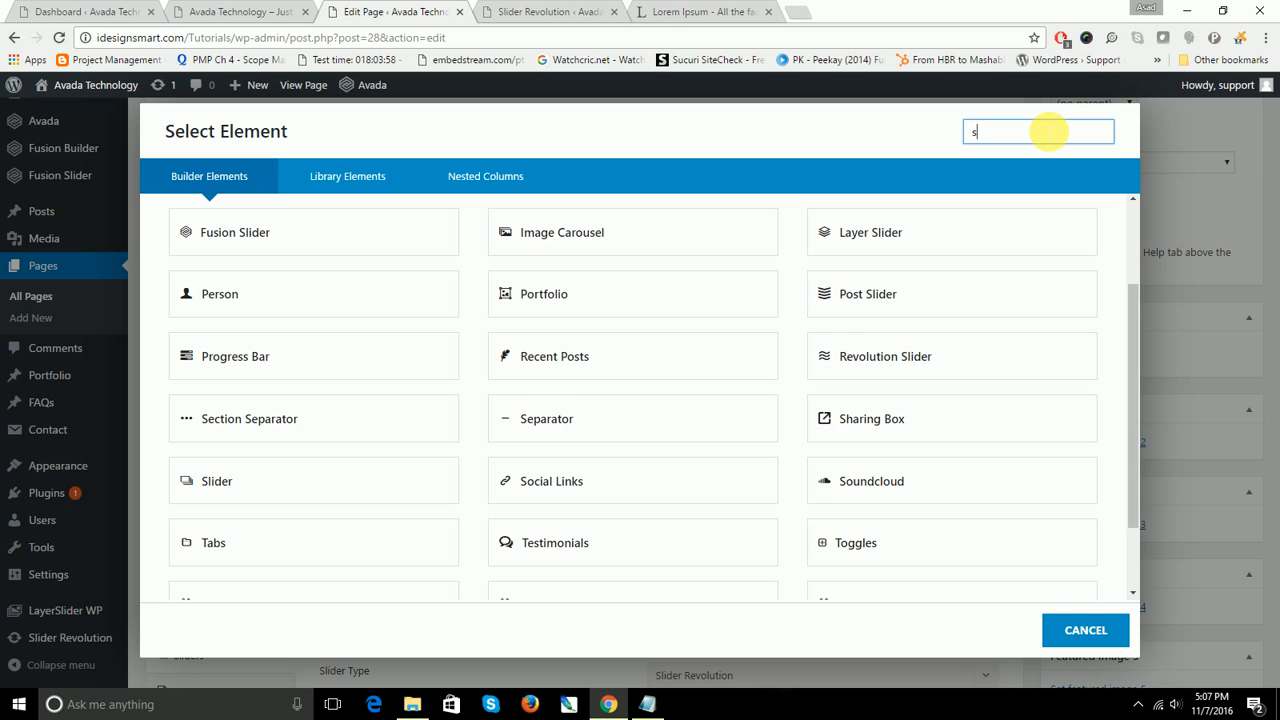
key(BackSpace)
text(awe)
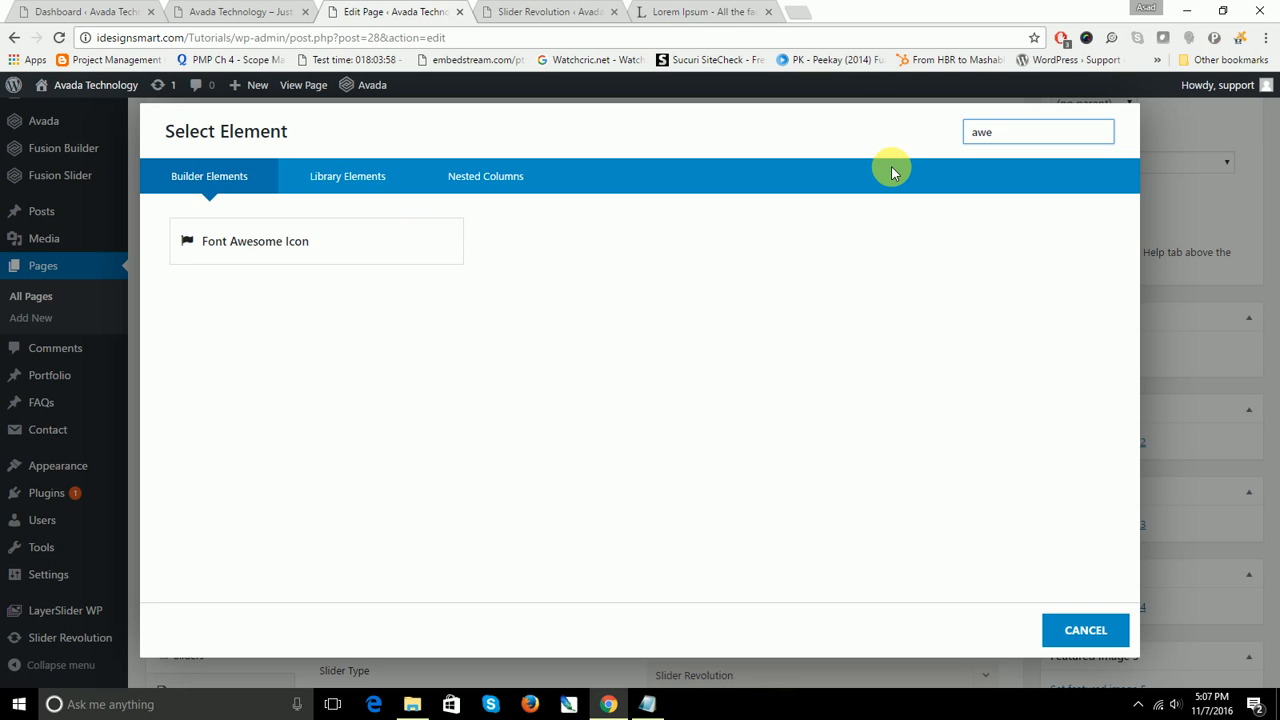
key(BackSpace)
key(BackSpace)
key(BackSpace)
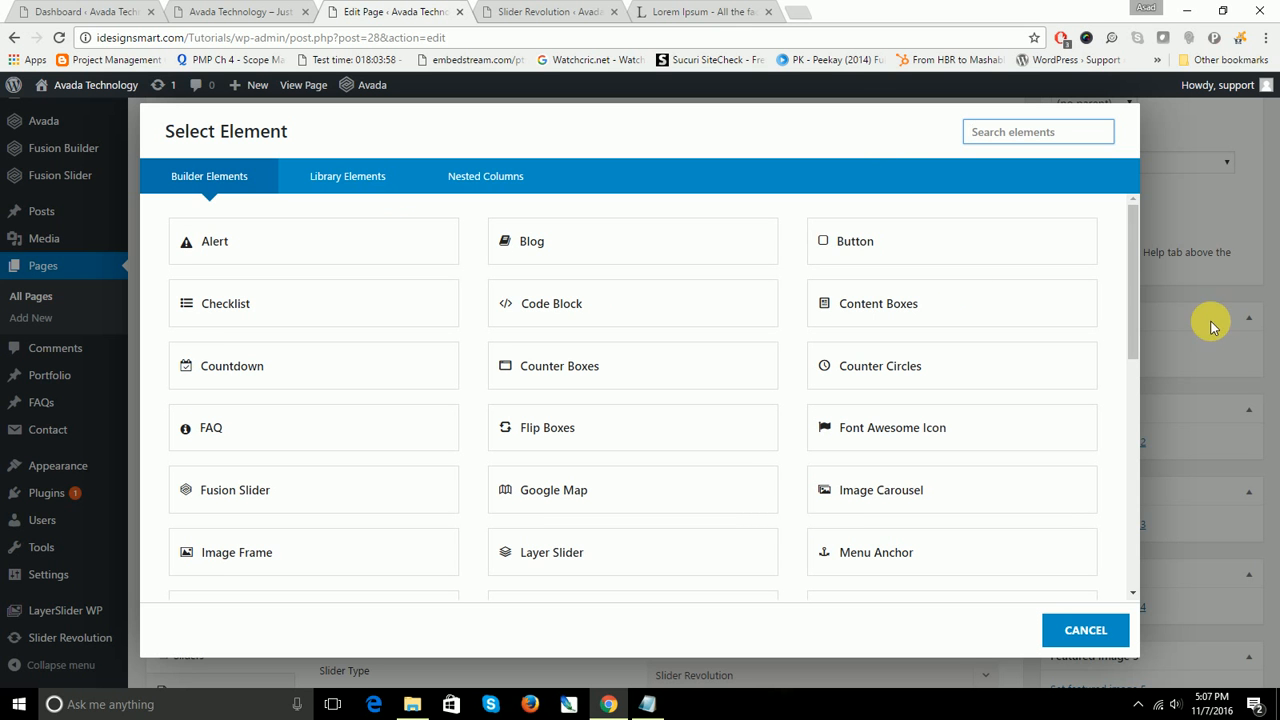
Step: Add a Content Boxes element to the first column and title its content box "Custom Web Design"
click(965, 313)
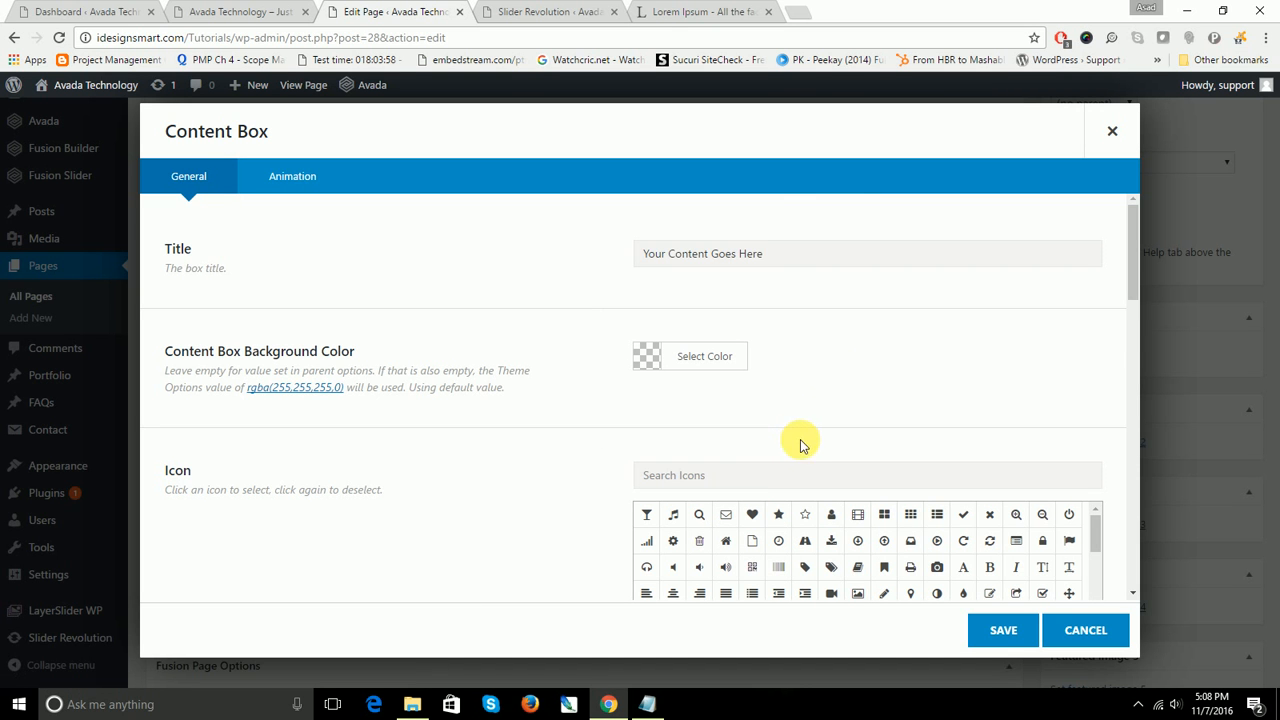
click(760, 254)
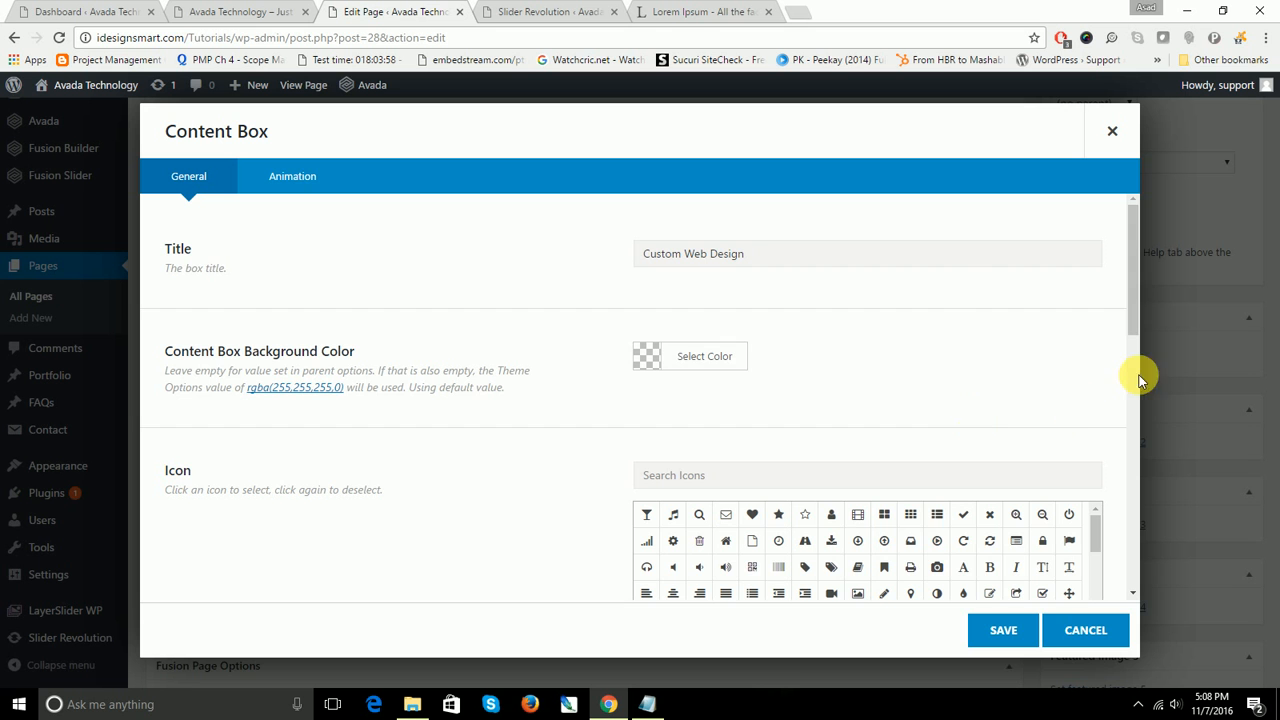
Step: Choose the solid star as the icon of the "Custom Web Design" content box
drag(1133, 324, 1129, 389)
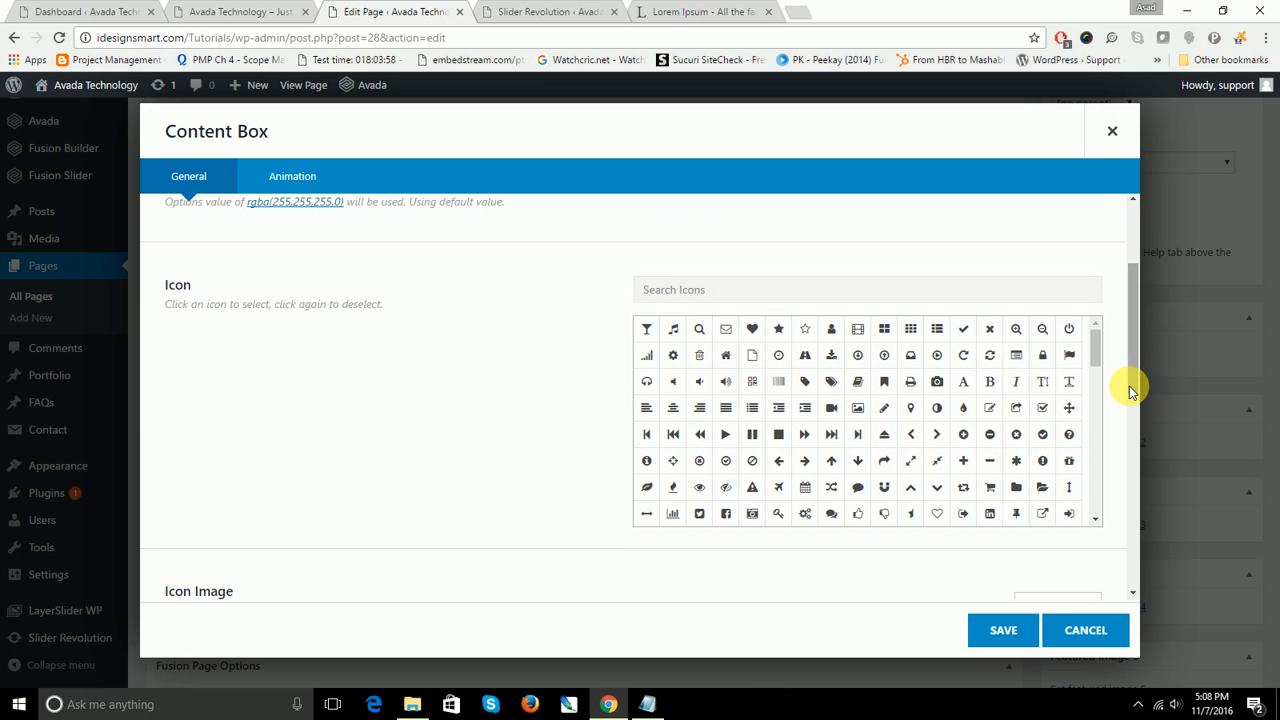
click(963, 329)
click(779, 330)
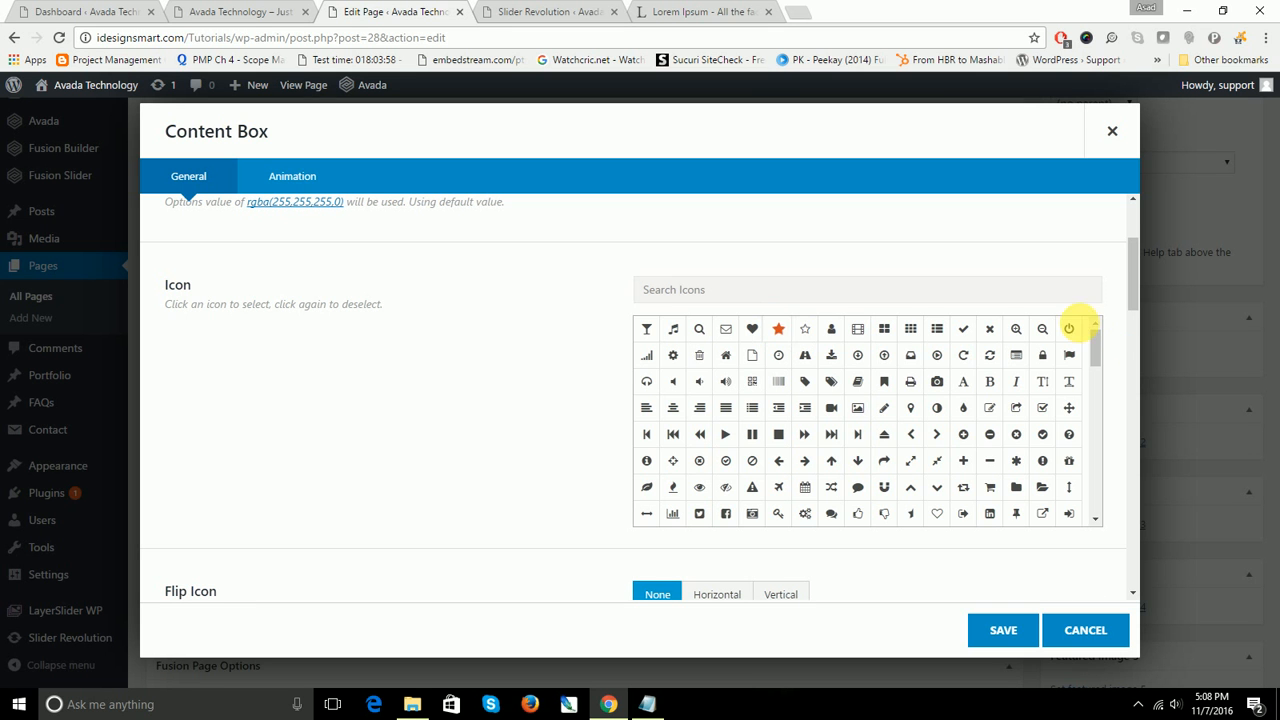
Step: Browse the icon set, search it for "search", "Graphics" and "design", and clear the icon search
drag(1094, 347, 1096, 368)
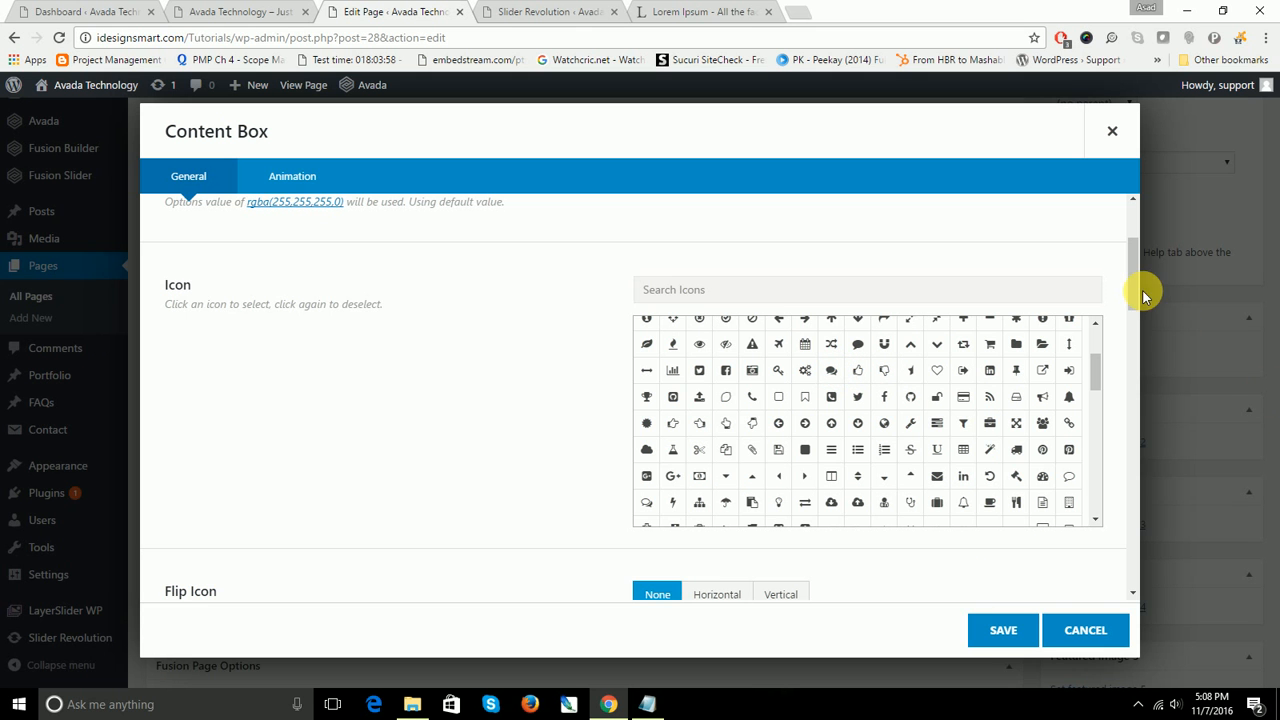
scroll(1136, 280, up, 2)
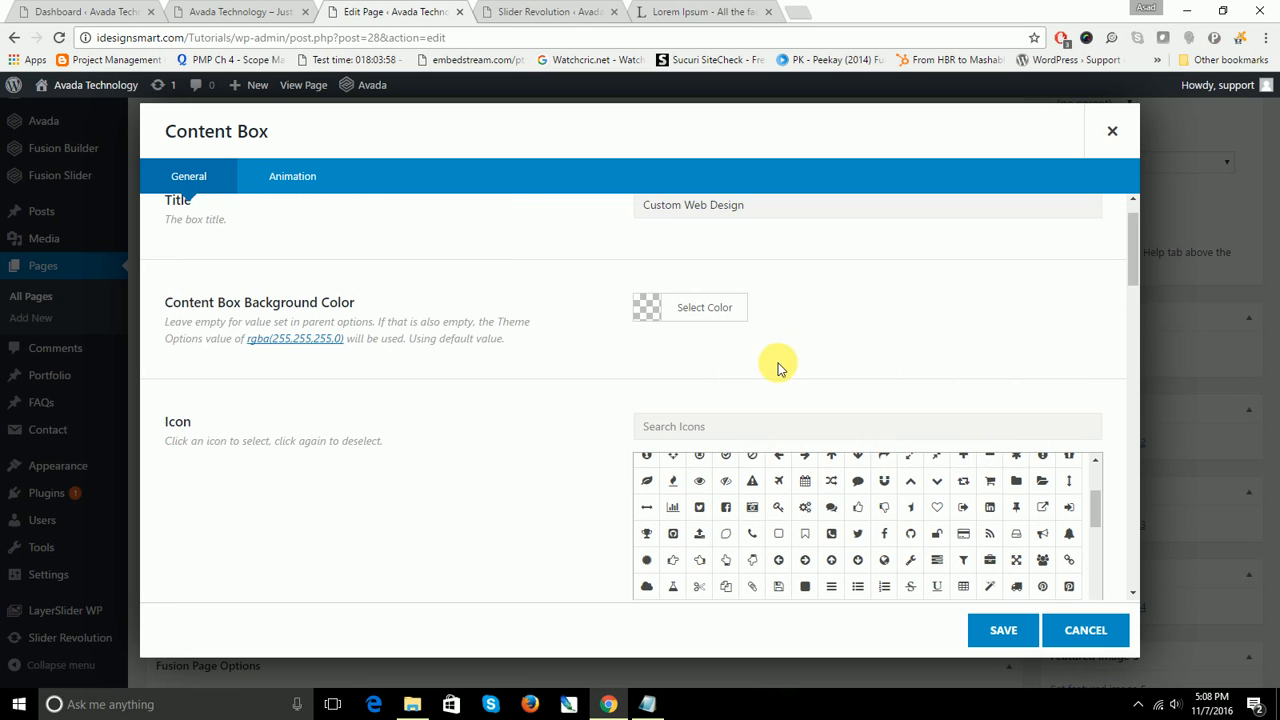
click(757, 436)
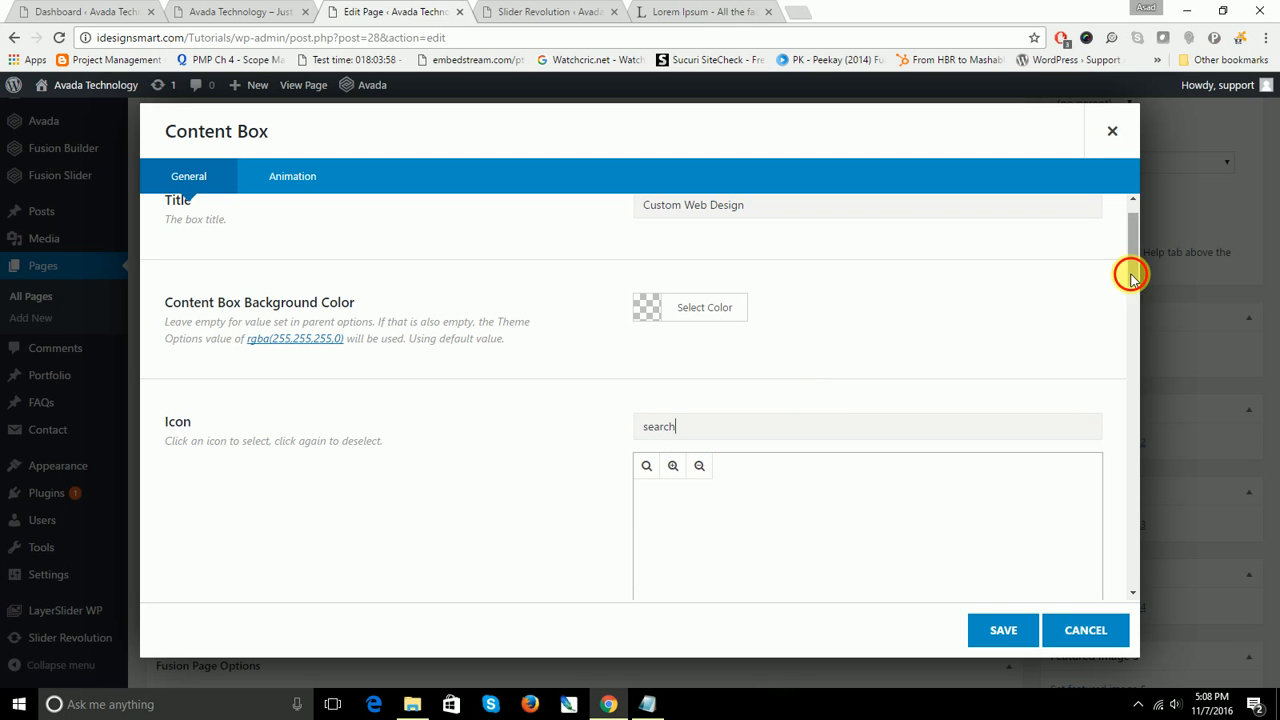
scroll(1136, 297, down, 2)
drag(760, 288, 494, 281)
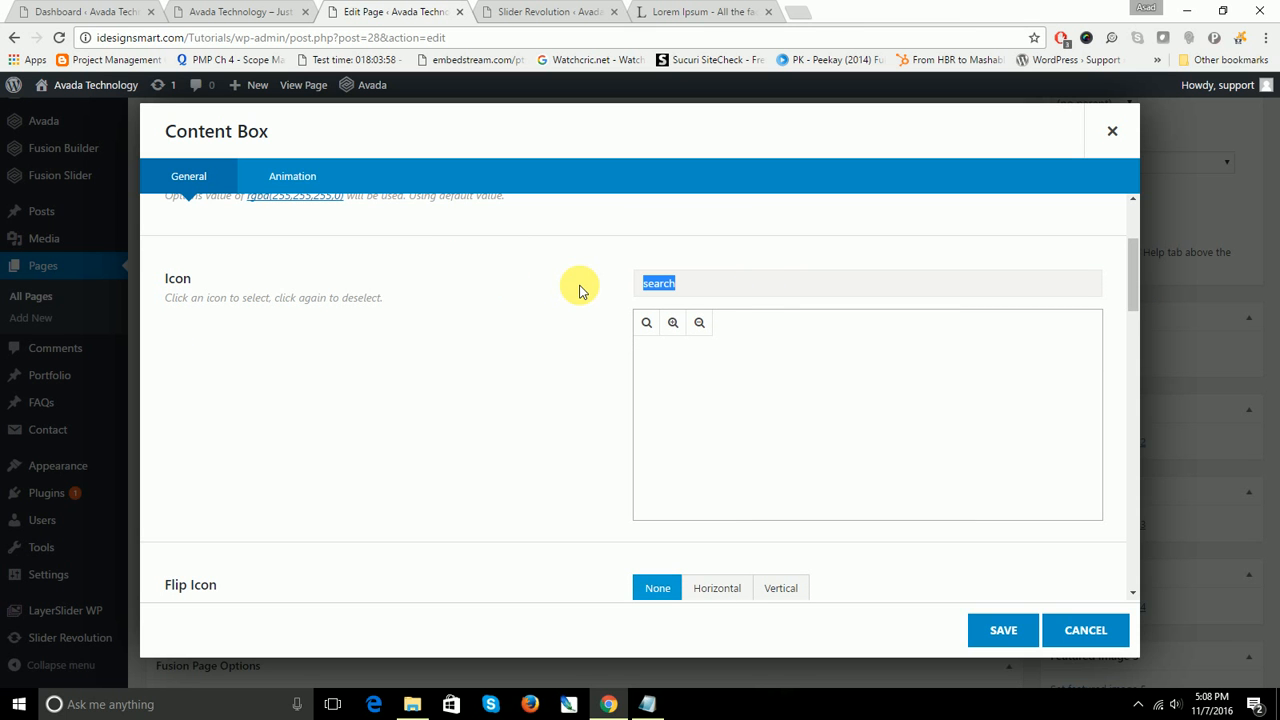
text(Graphics)
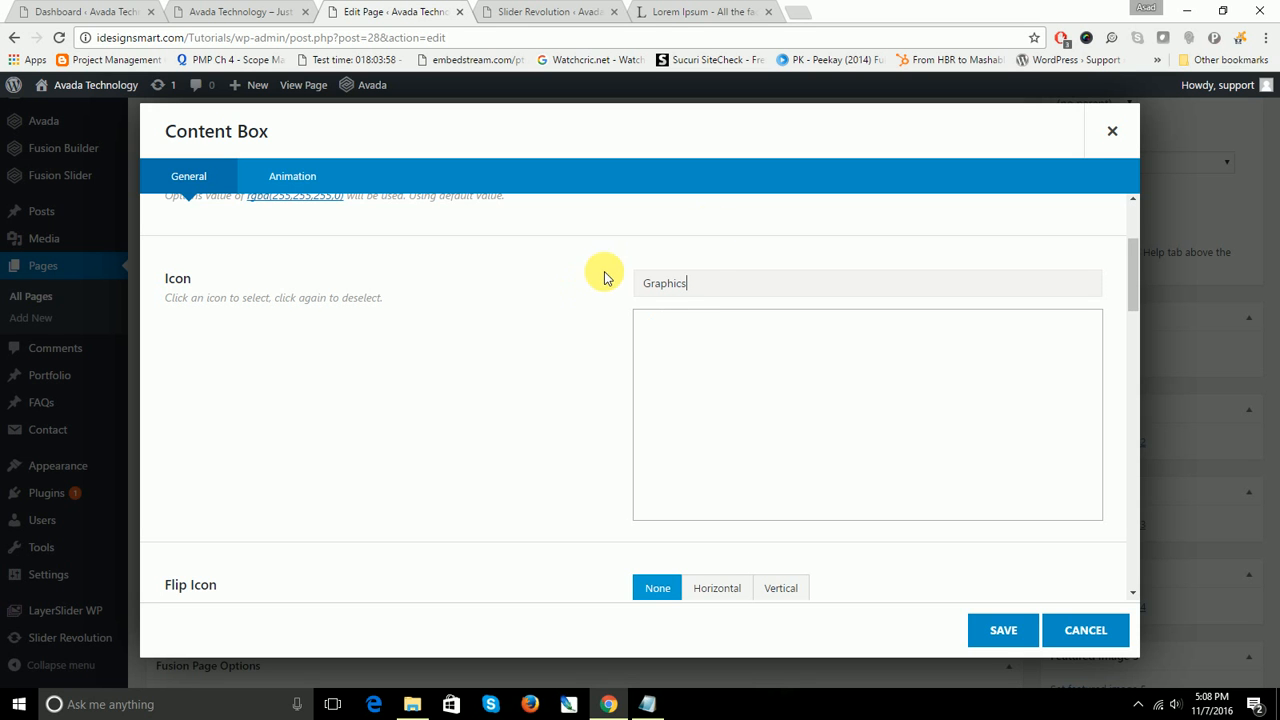
double_click(668, 286)
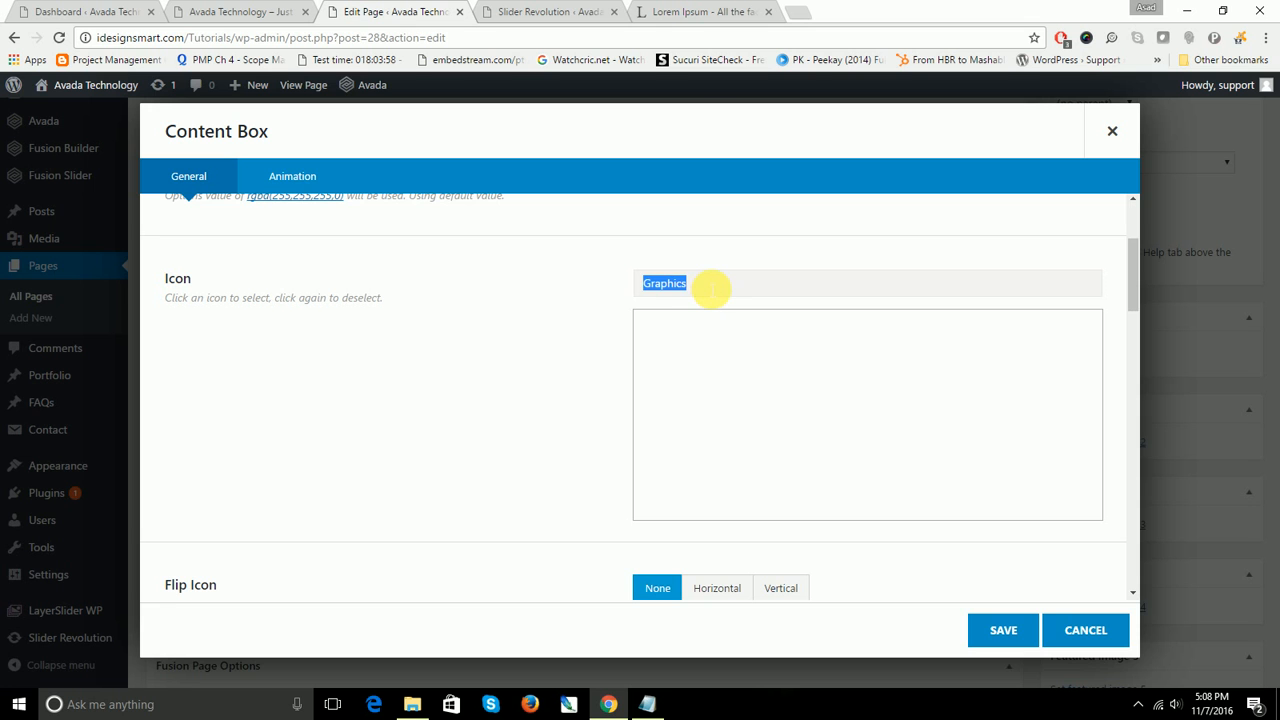
text(design)
drag(712, 289, 641, 289)
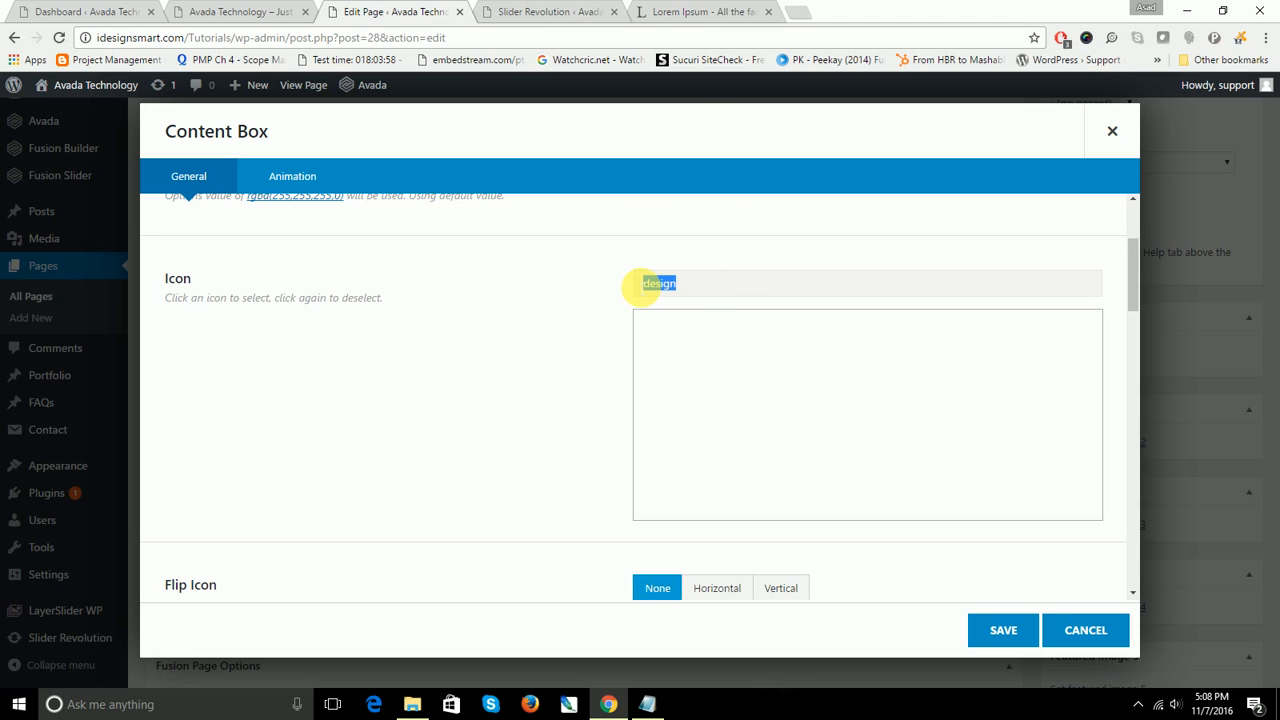
key(BackSpace)
click(1072, 347)
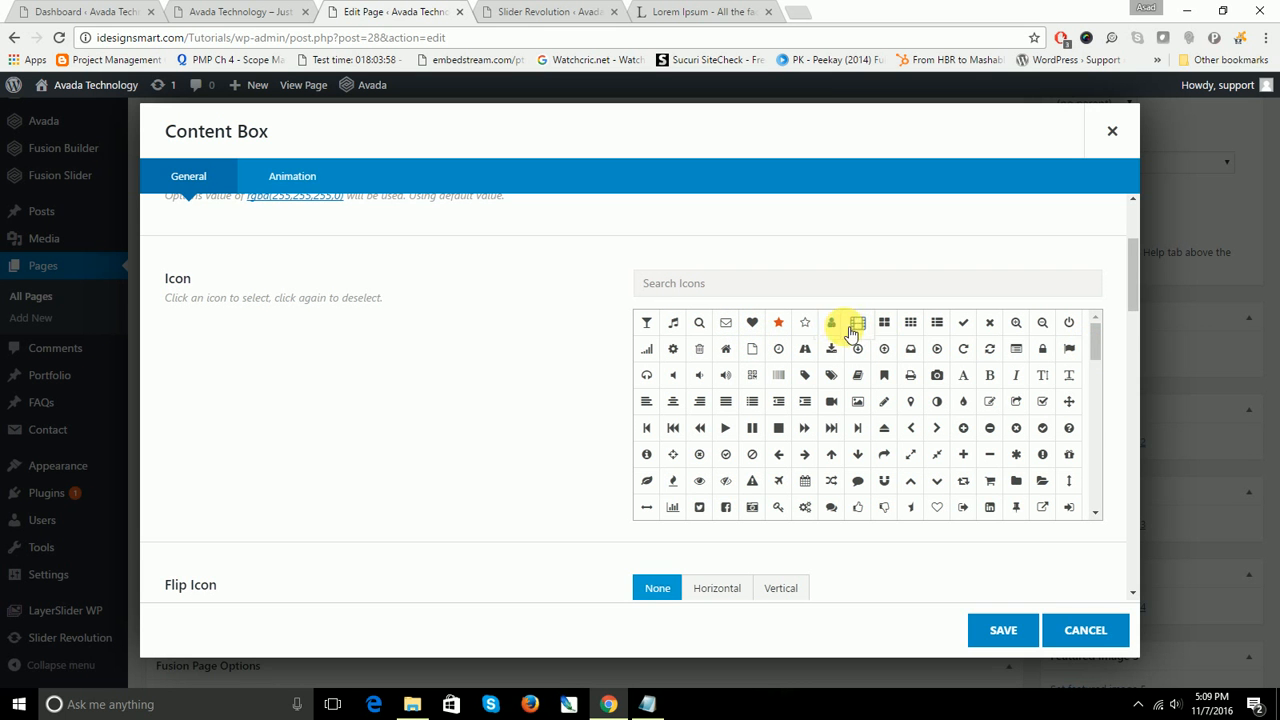
Step: Try the heart icon, return to the solid star, and review the content box's flip, rotate and spinning icon settings
click(755, 323)
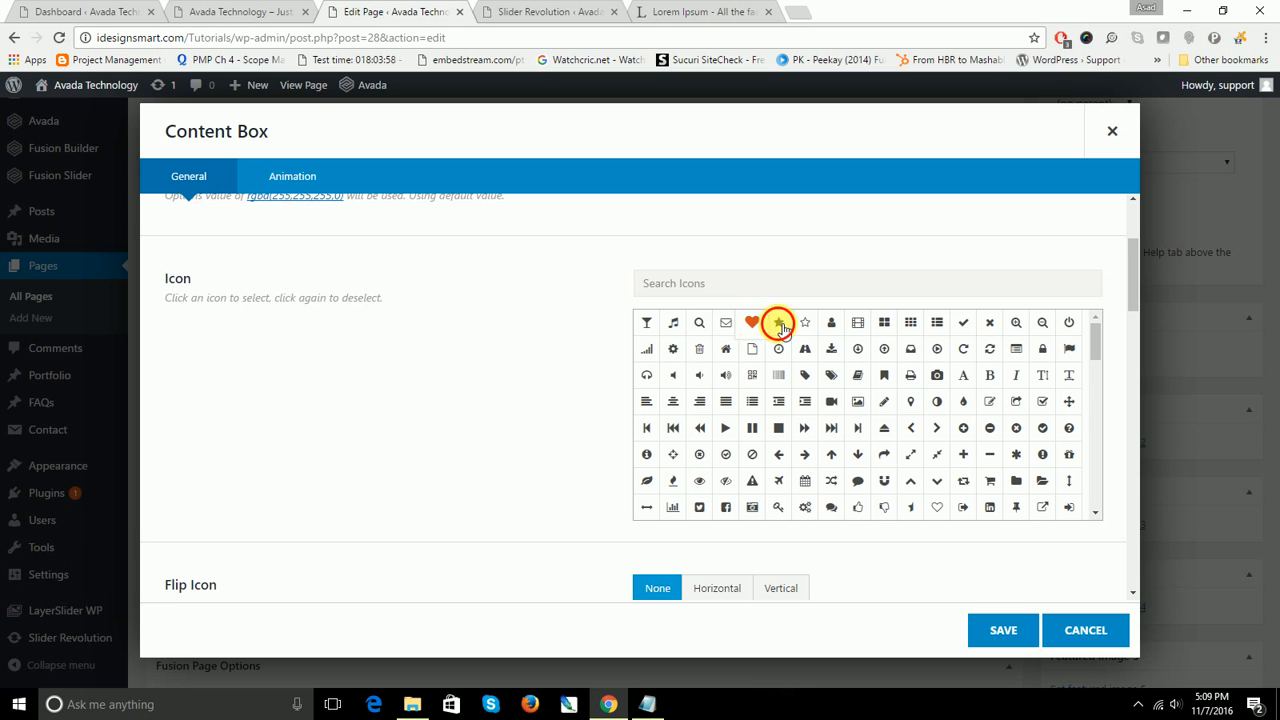
click(781, 325)
scroll(1133, 320, down, 1)
scroll(1133, 320, down, 3)
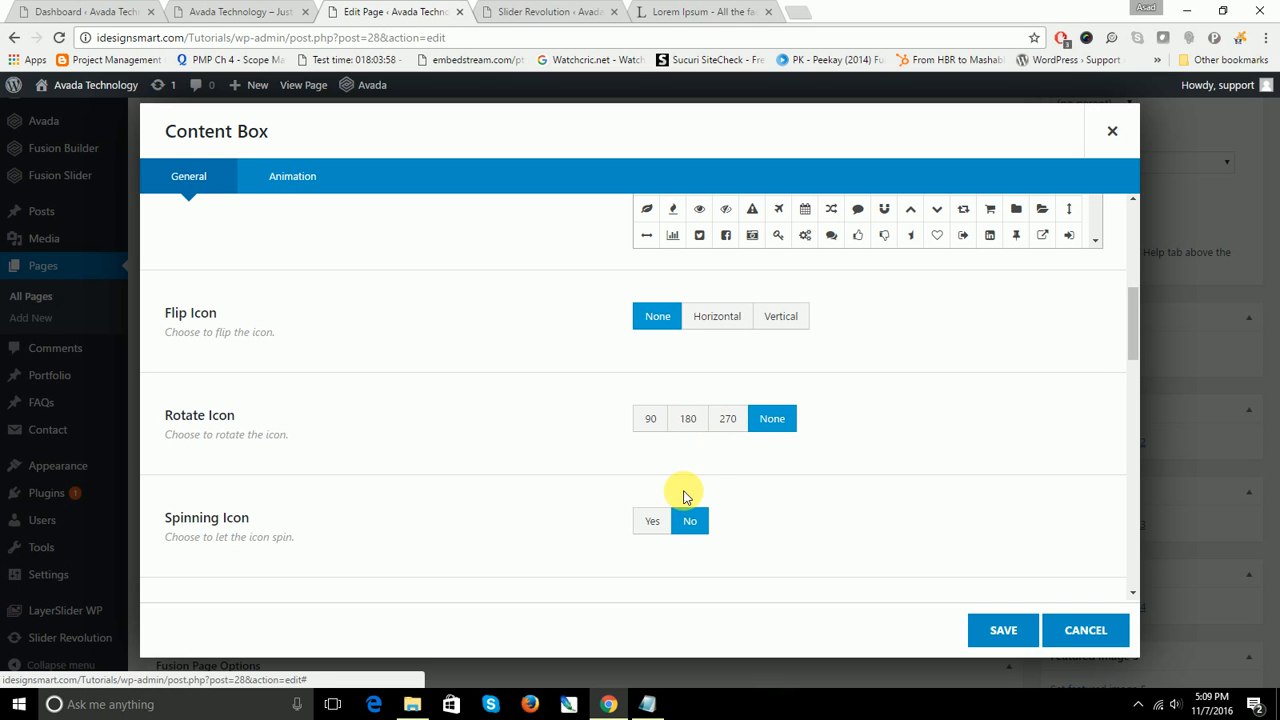
scroll(1120, 321, down, 1)
scroll(1132, 320, down, 1)
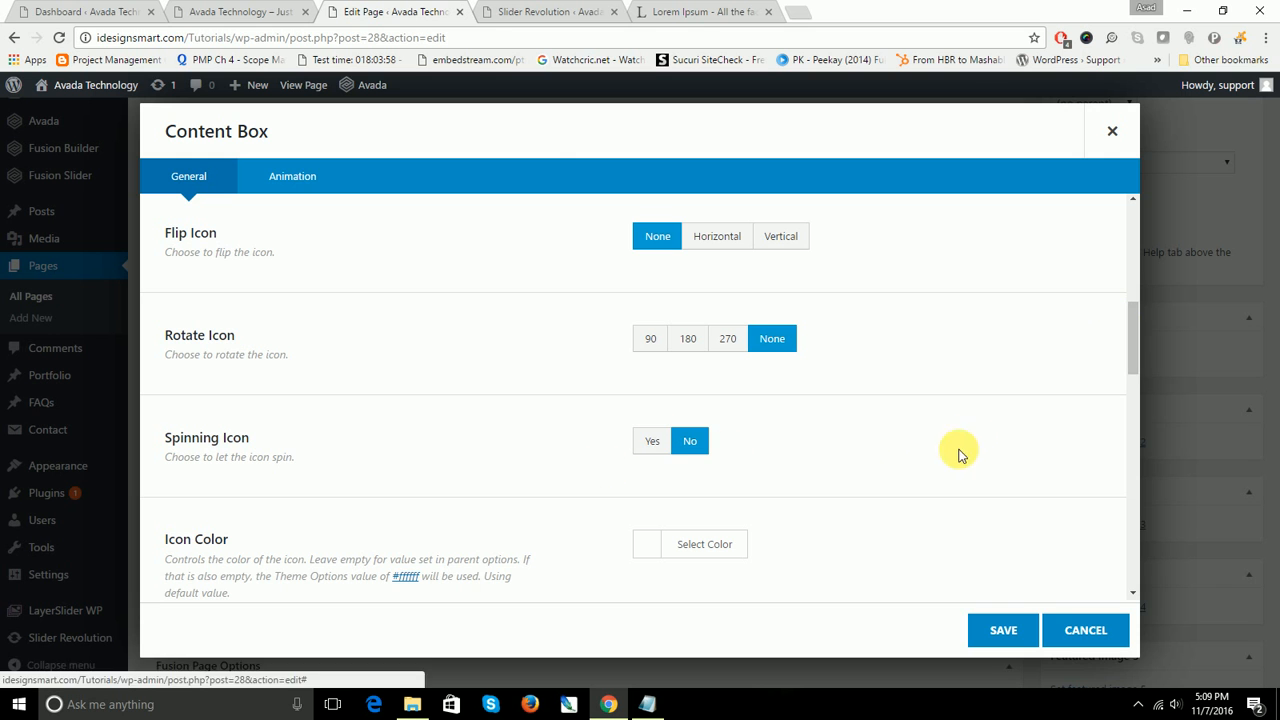
Step: Replace the placeholder content of the "Custom Web Design" box with the copied Lorem Ipsum text, pasted in the plain-text editing mode
scroll(1133, 377, down, 2)
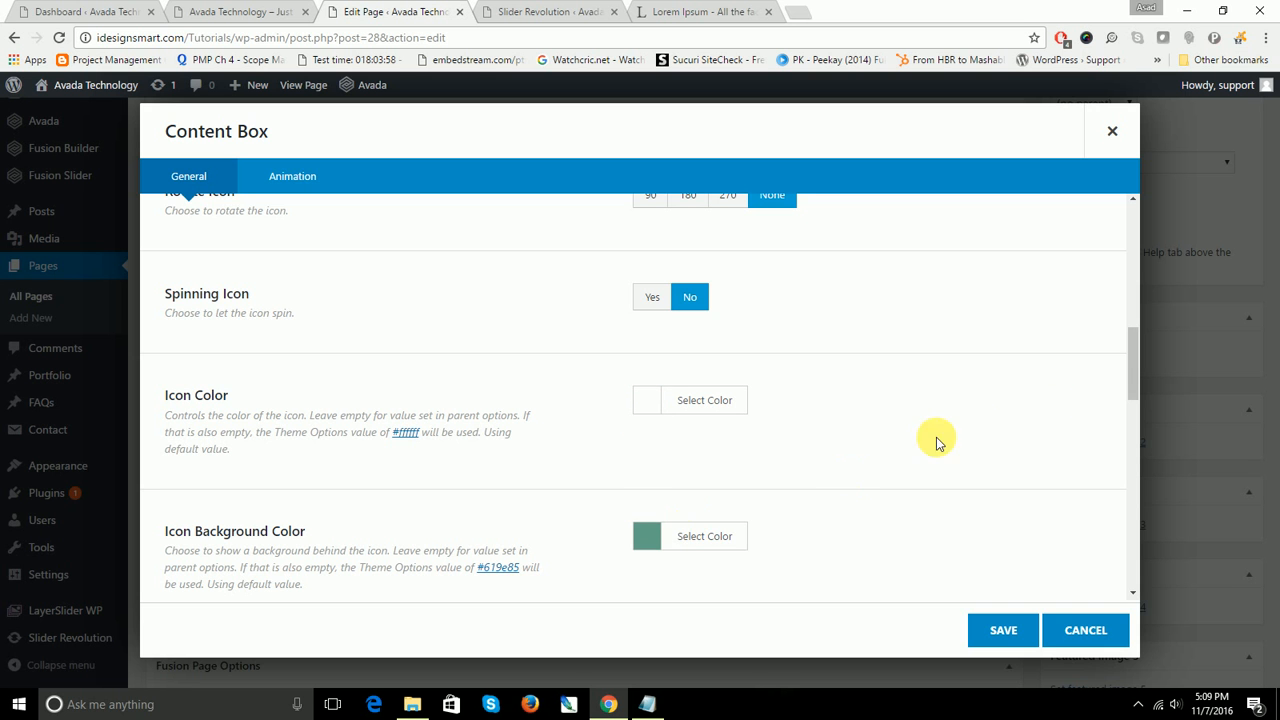
scroll(1132, 431, down, 5)
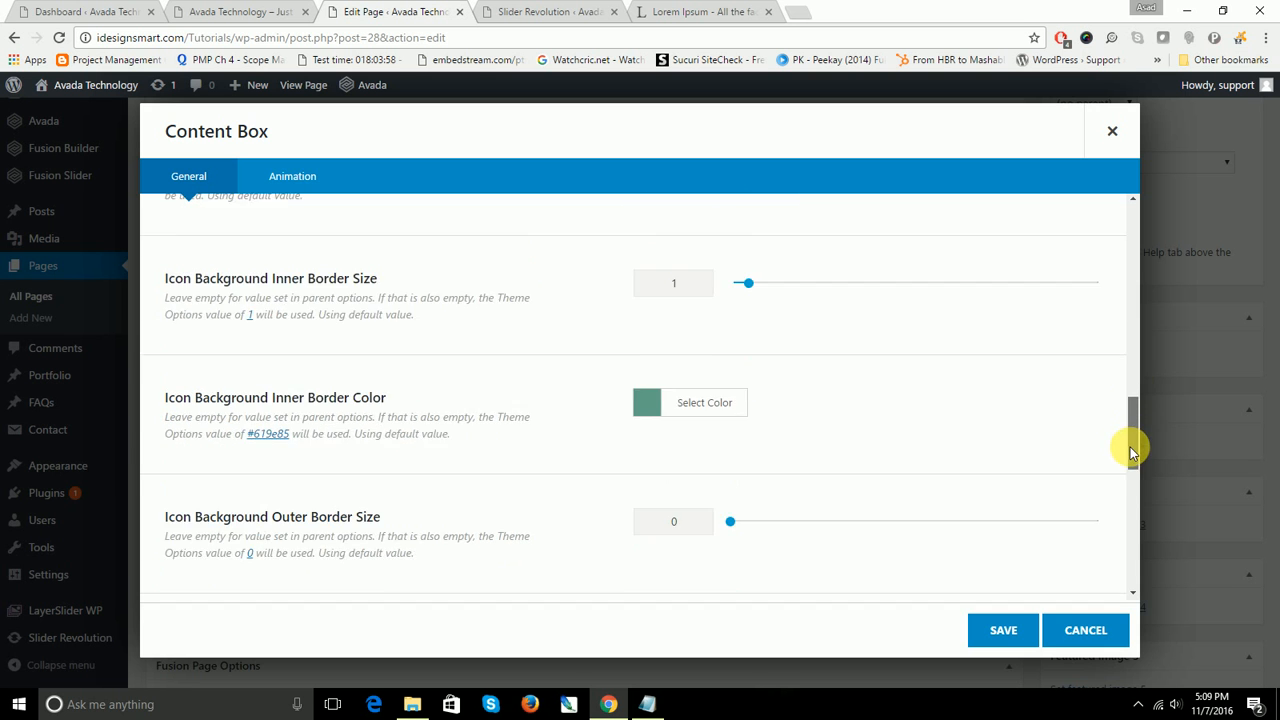
scroll(1121, 481, down, 4)
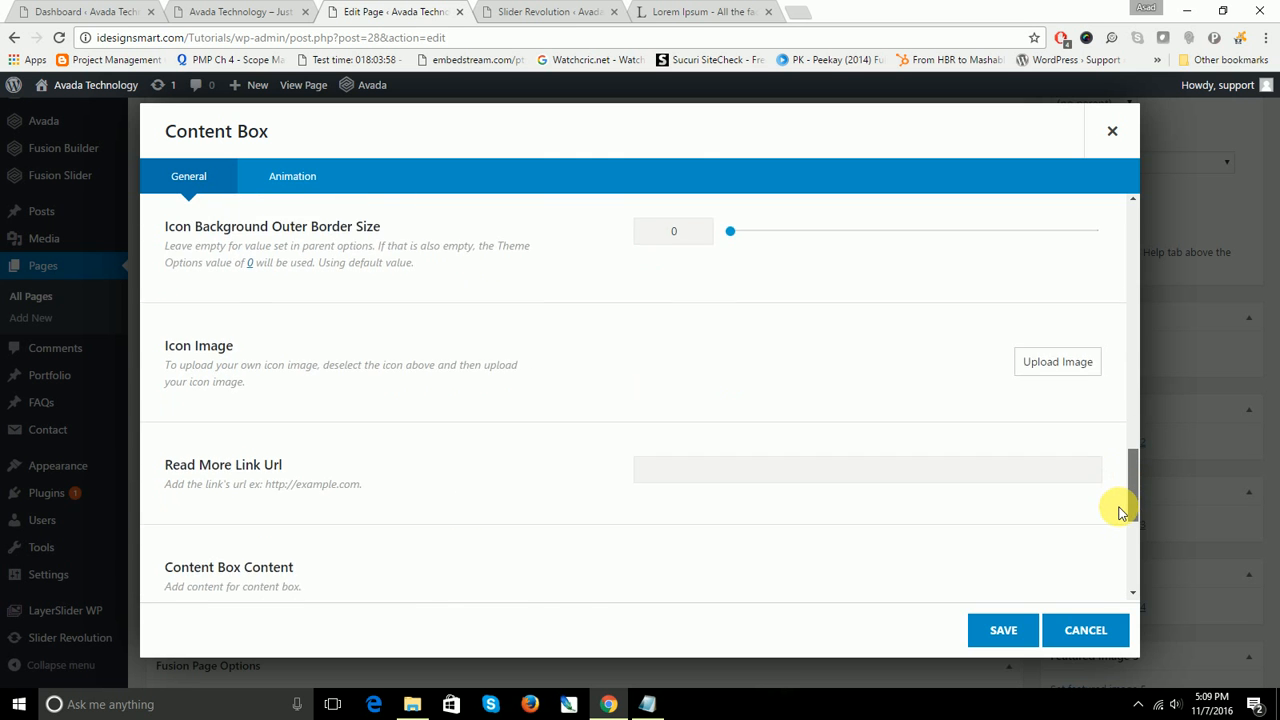
drag(1115, 526, 1116, 531)
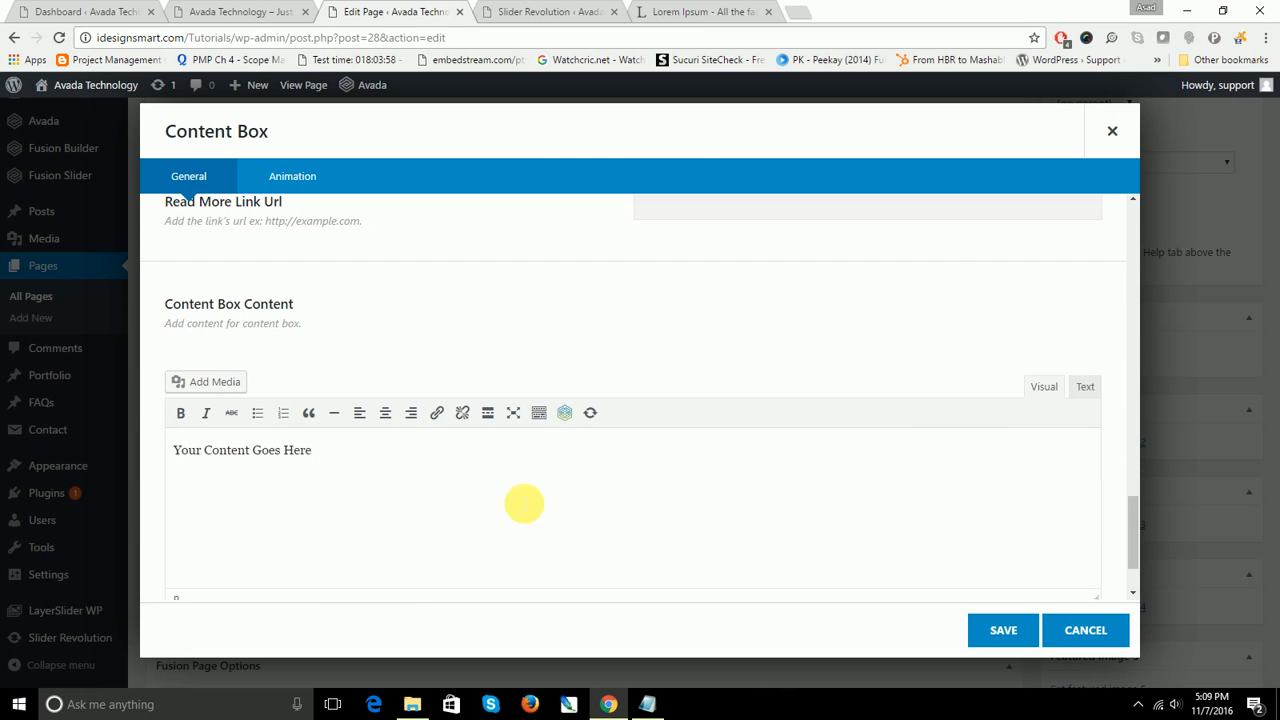
drag(322, 456, 8, 454)
key(BackSpace)
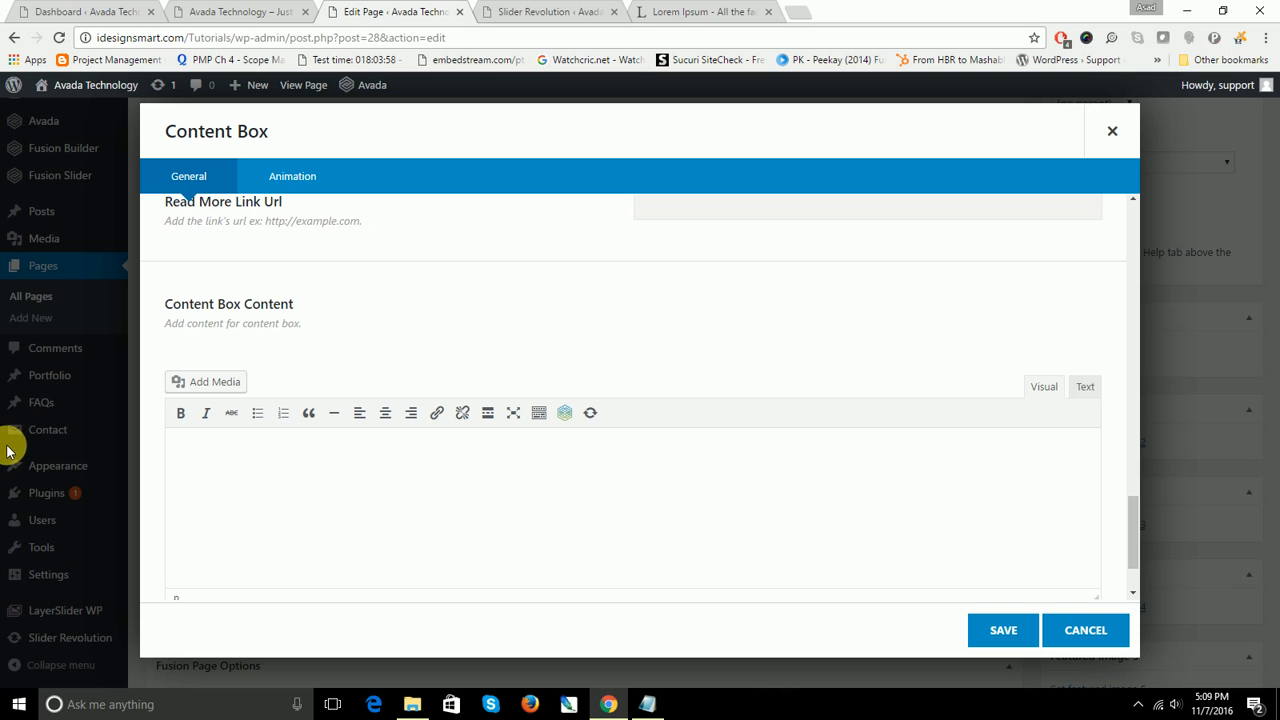
click(1088, 388)
key(ctrl+v)
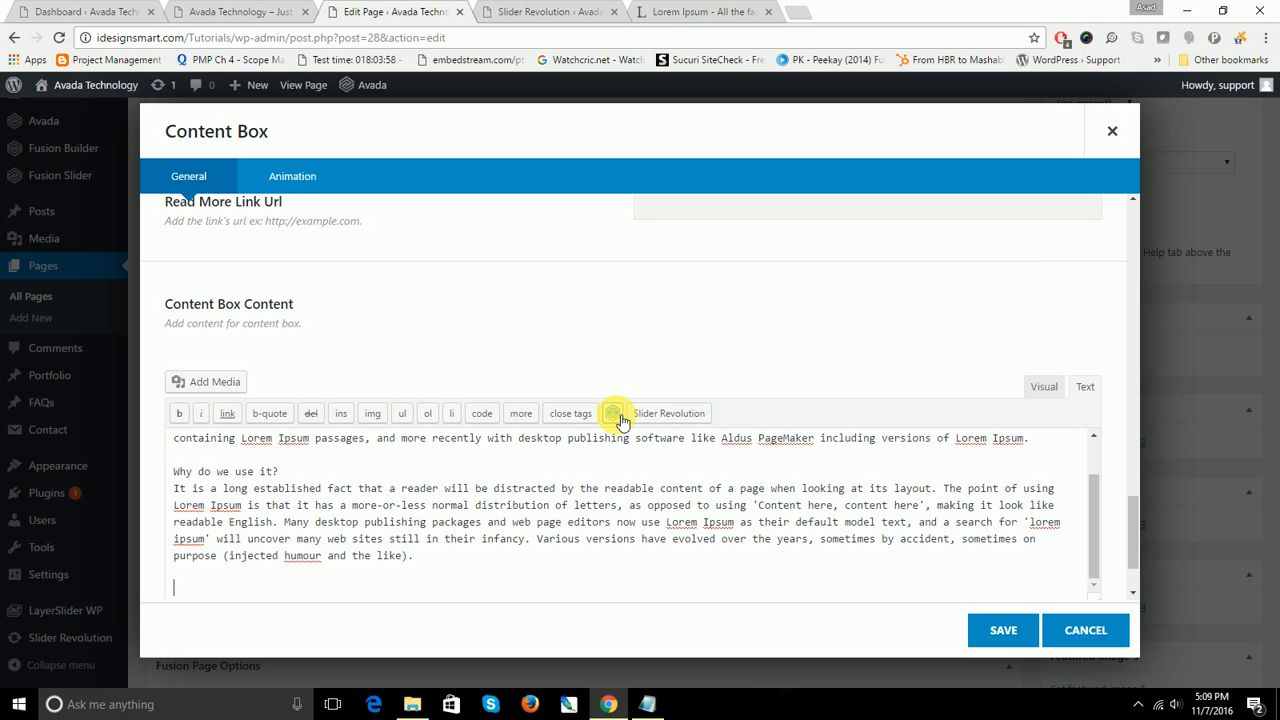
Step: Delete the "Why do we use it?" section and everything after "to make a type specimen book." from the pasted text
scroll(568, 505, up, 1)
scroll(568, 505, up, 1)
scroll(566, 500, up, 1)
scroll(566, 500, down, 1)
scroll(566, 500, down, 3)
click(424, 565)
drag(424, 565, 174, 474)
key(Delete)
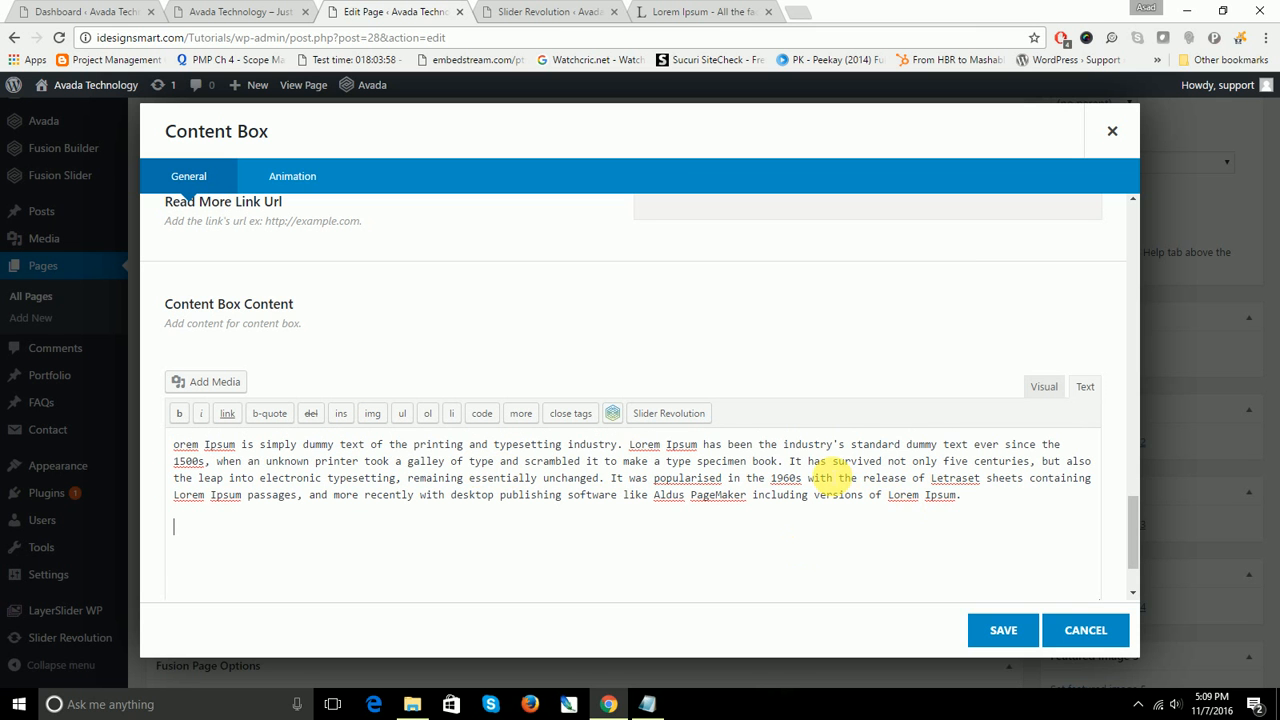
click(790, 464)
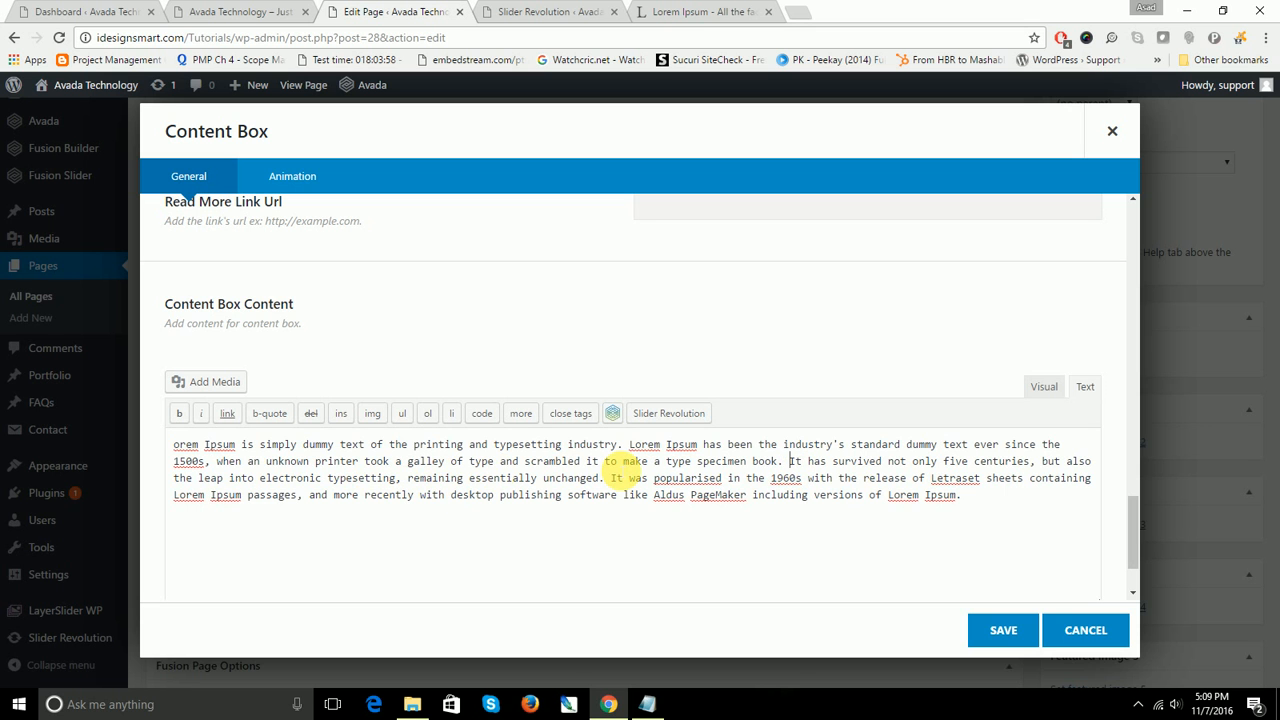
shift+click(978, 516)
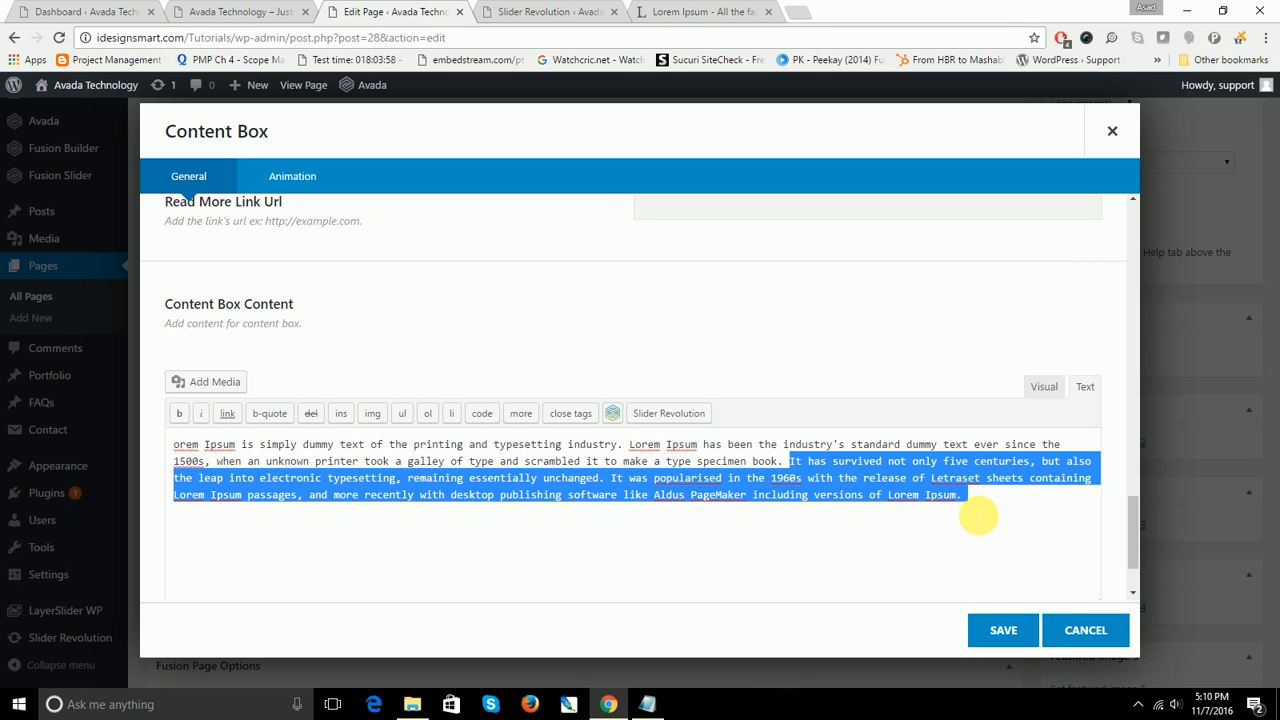
key(BackSpace)
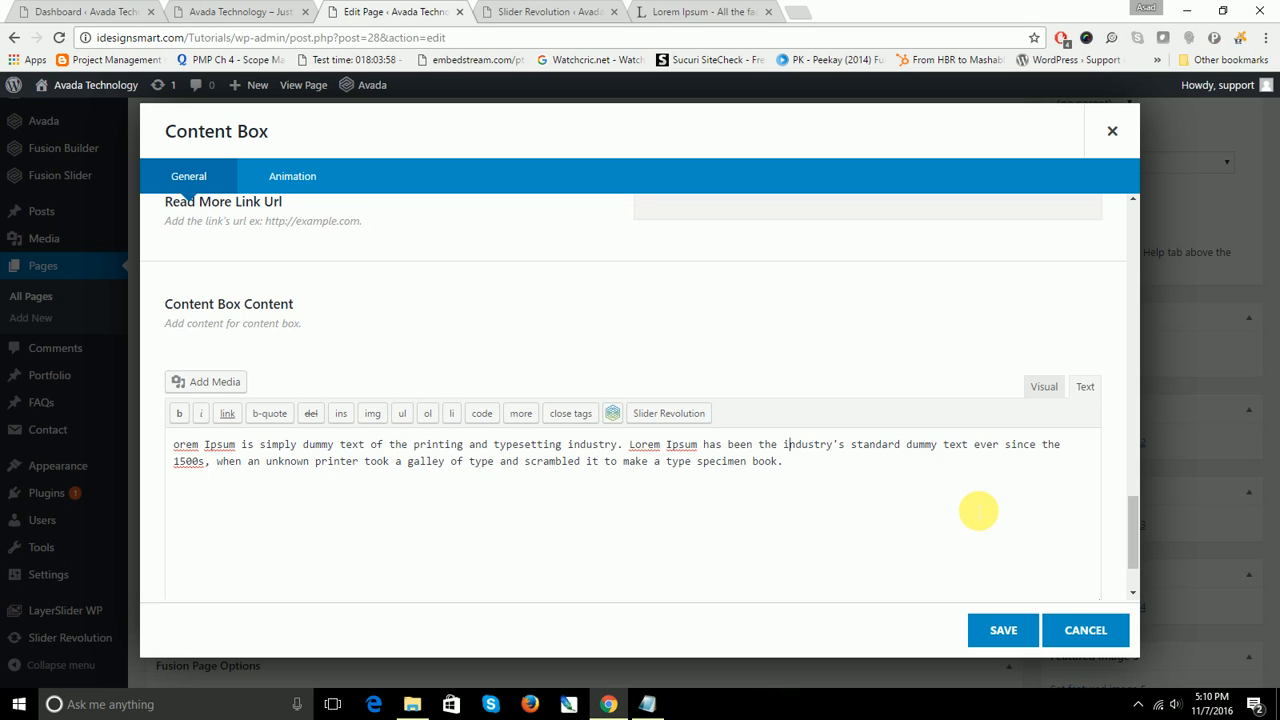
Step: Add the heading <h2>Custom Web Design</h2> and a blank line above the paragraph, and restore the missing "L" of "Lorem"
key(Return)
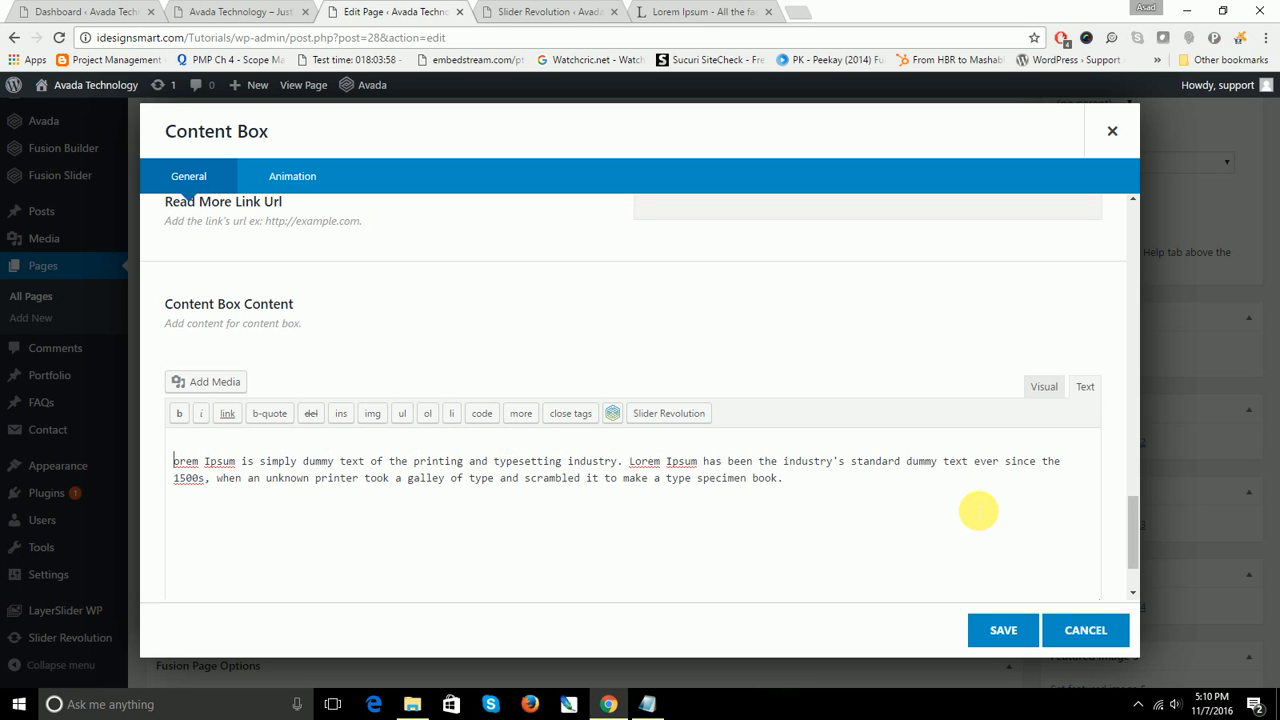
text(L)
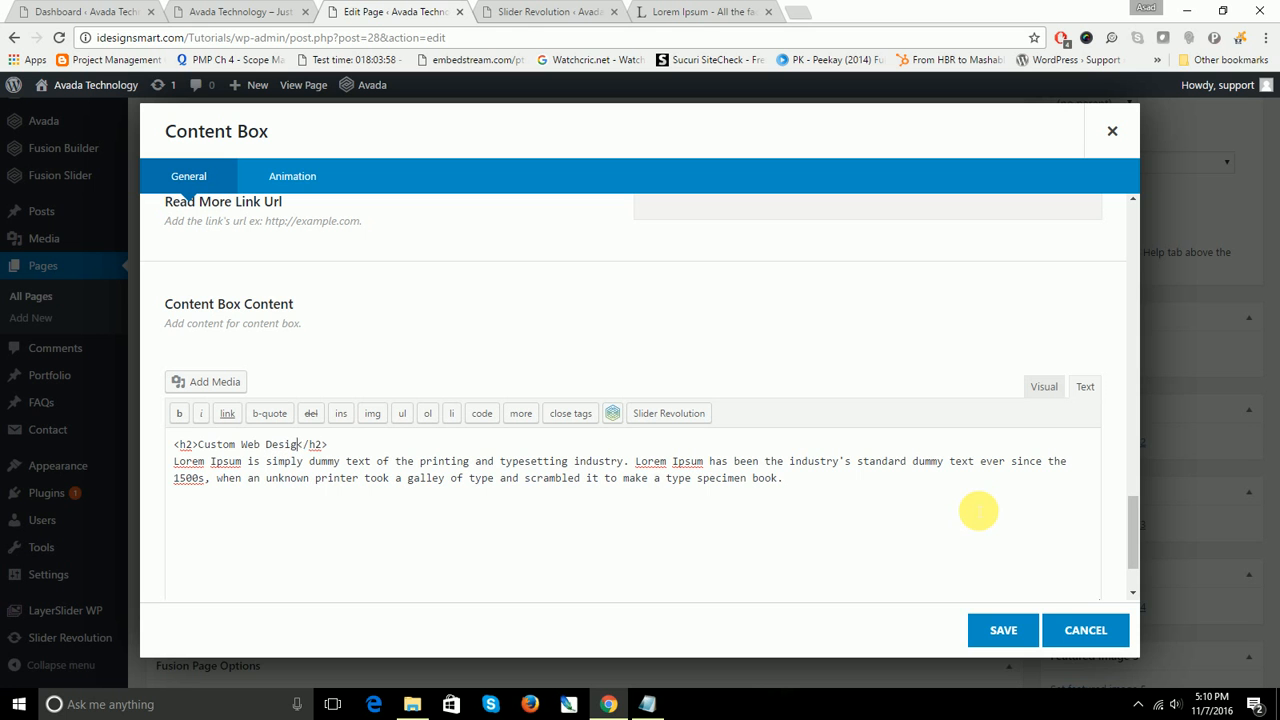
drag(790, 478, 175, 452)
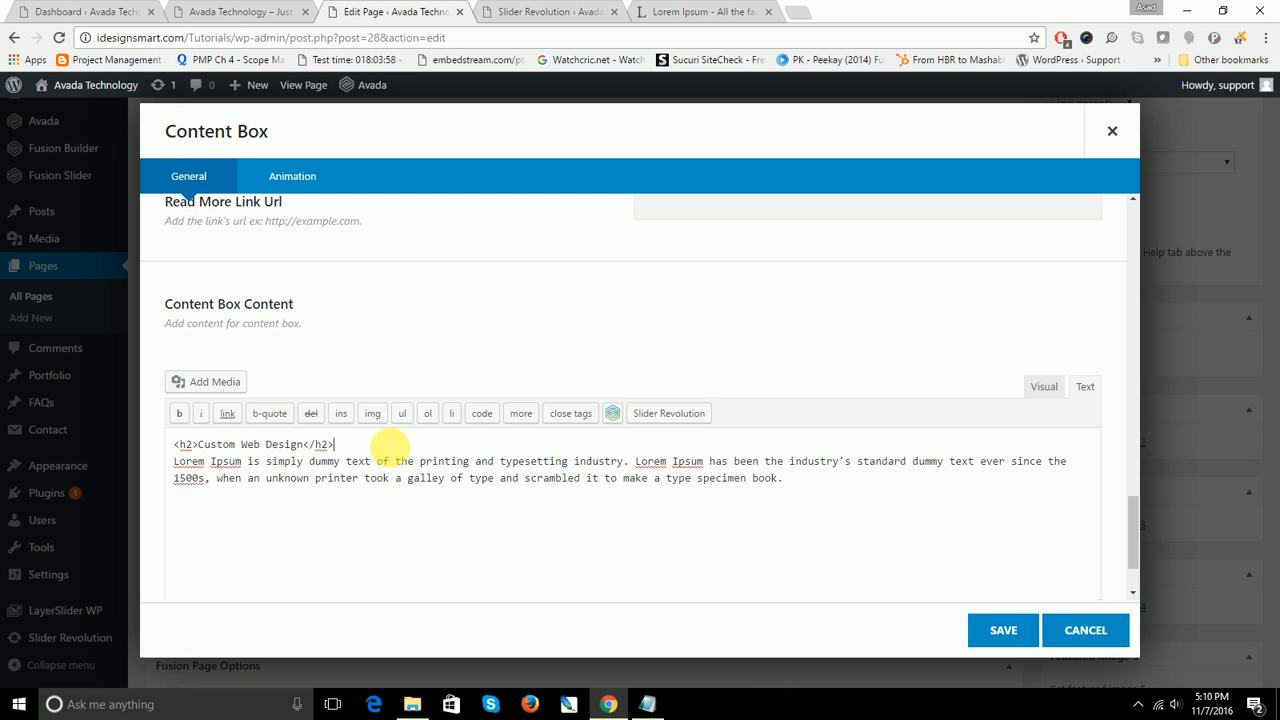
key(Return)
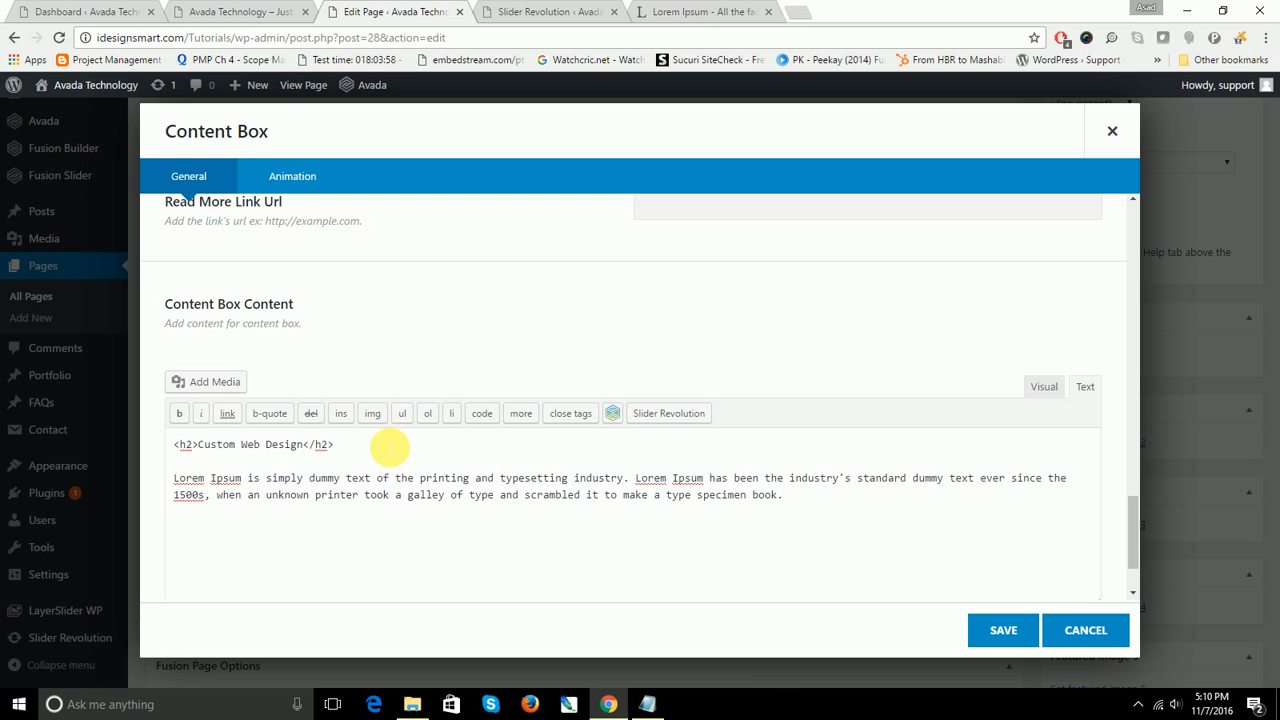
Step: Upload the image healthfirstpartners-bg from the Avada Tutorial folder and insert it between the heading and the paragraph
click(240, 377)
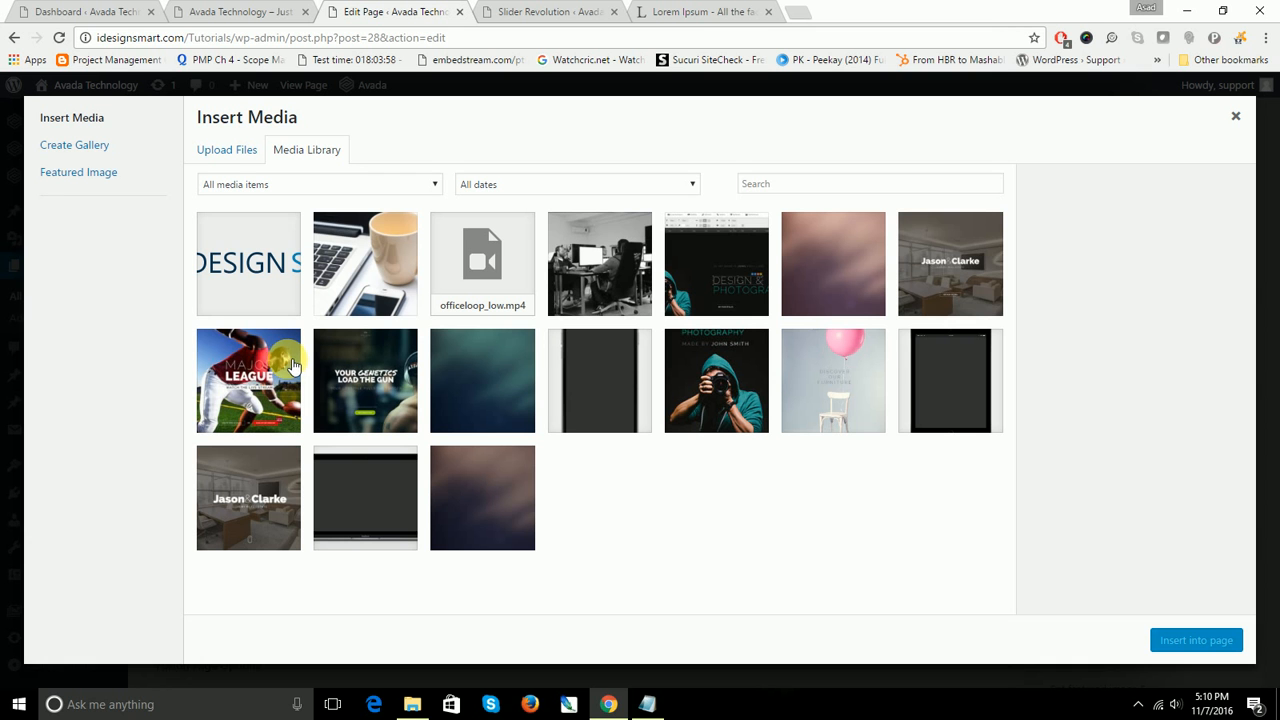
click(218, 155)
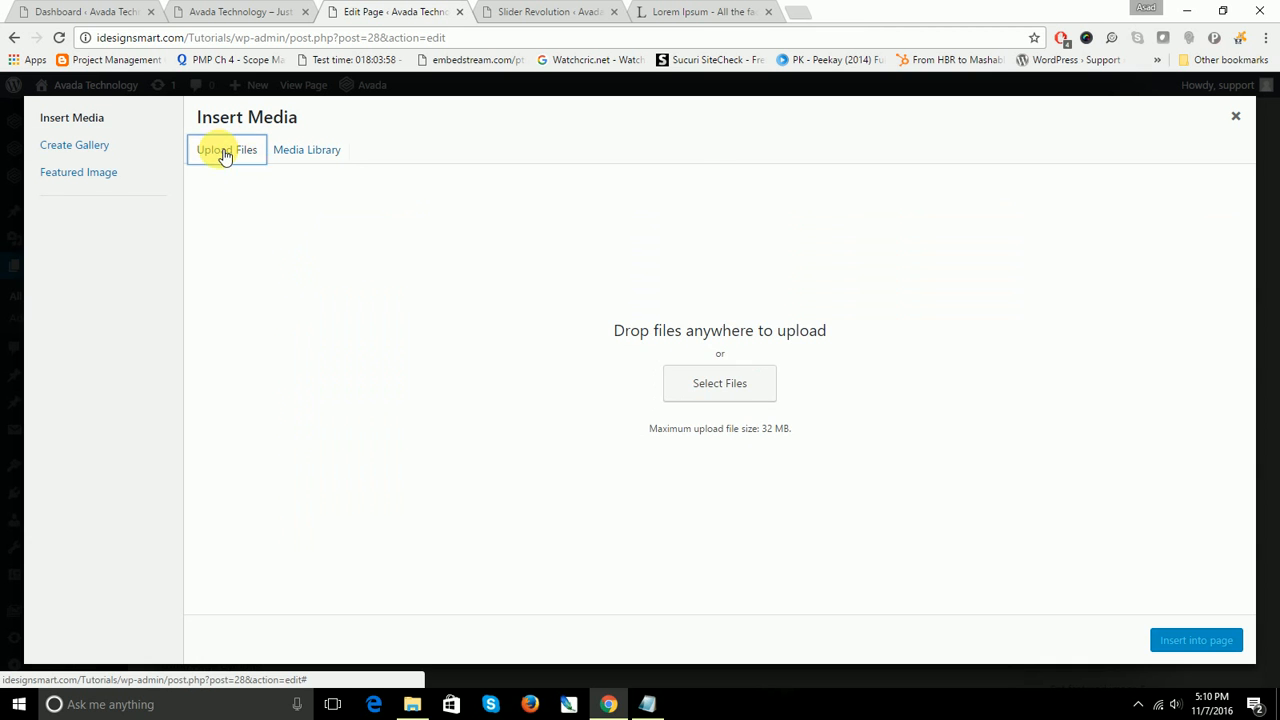
click(712, 394)
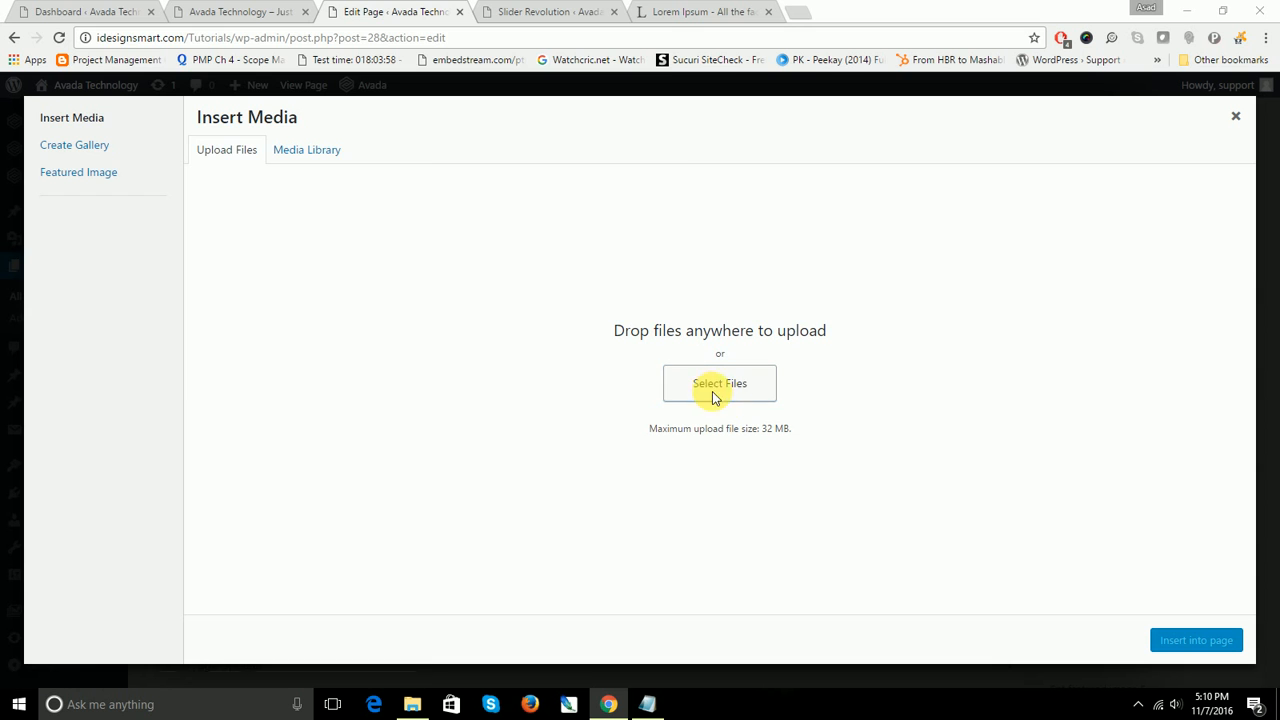
mouse_move(669, 175)
mouse_down()
mouse_move(668, 238)
mouse_move(676, 190)
mouse_move(655, 162)
mouse_up()
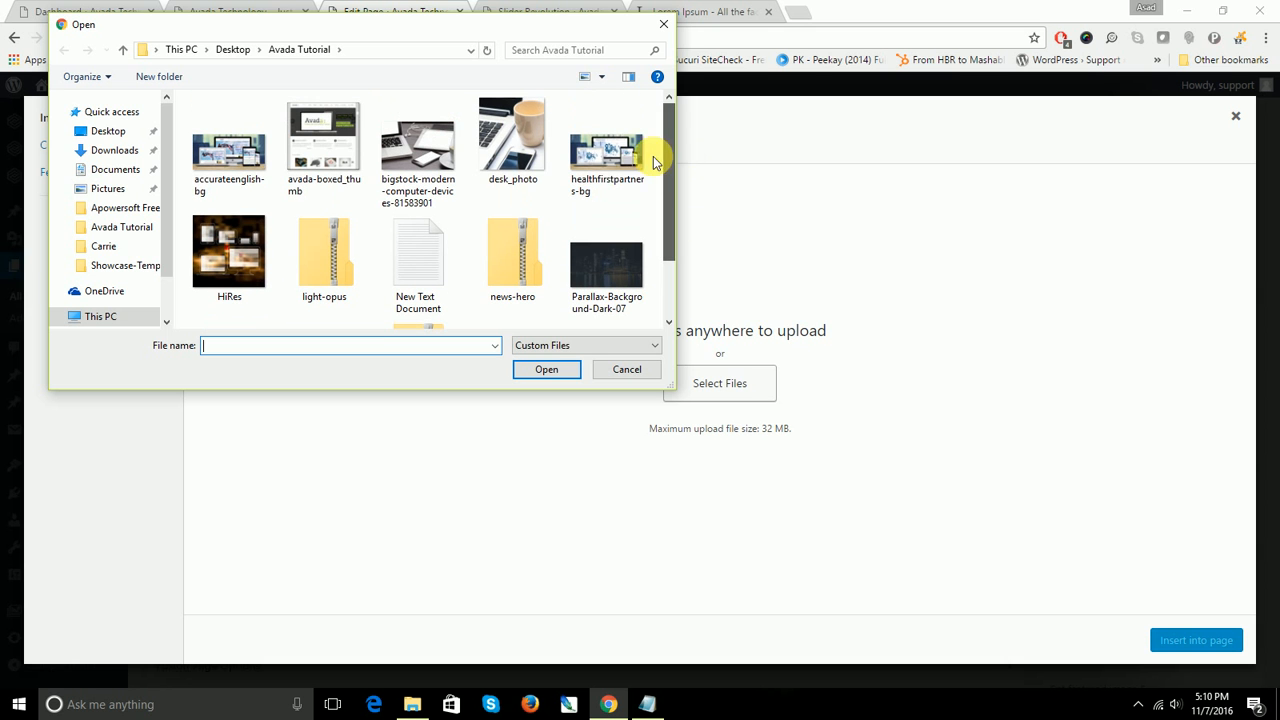
double_click(587, 165)
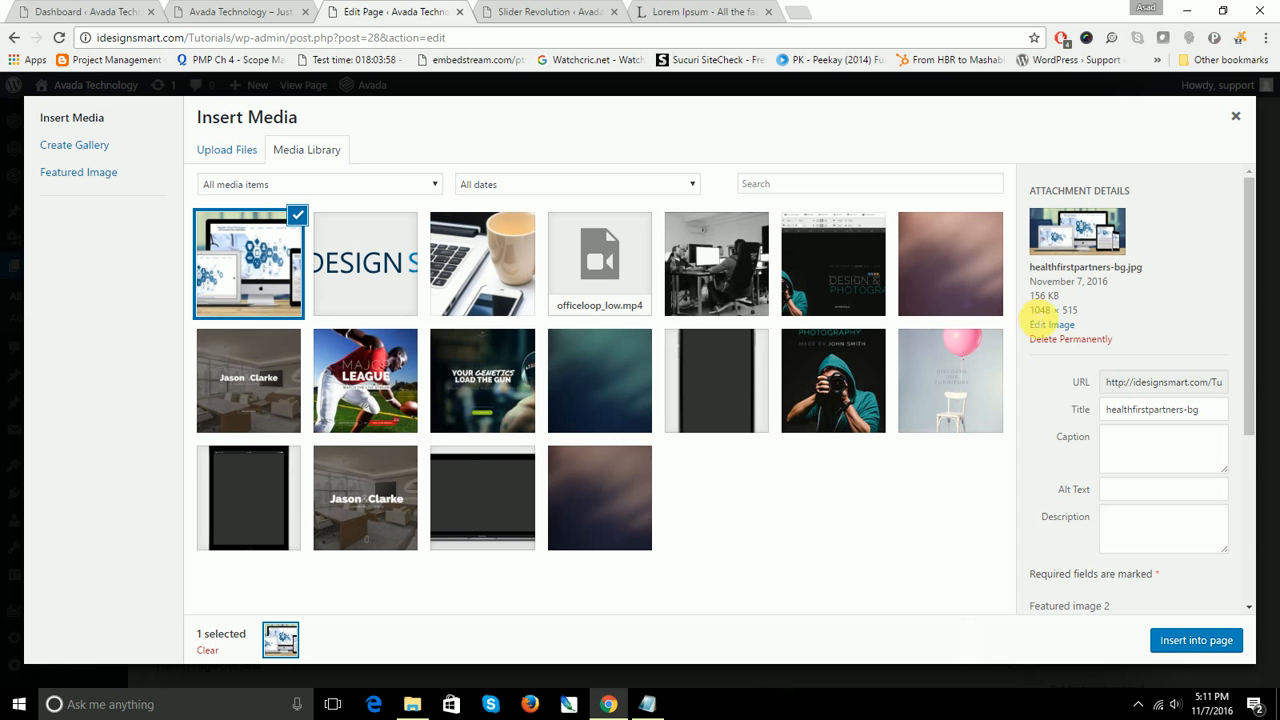
click(1192, 642)
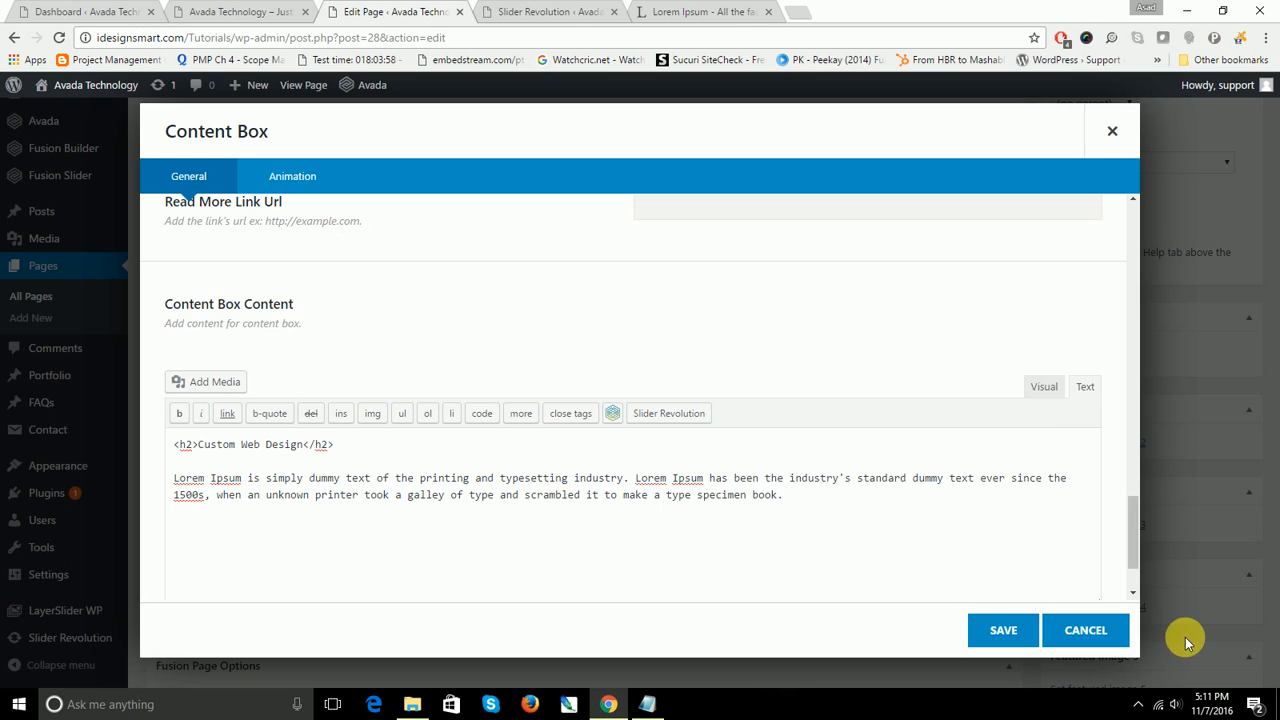
Step: Center-align the heading, image and paragraph in the box content, and save the content box
click(1043, 388)
drag(182, 466, 769, 602)
scroll(260, 514, down, 4)
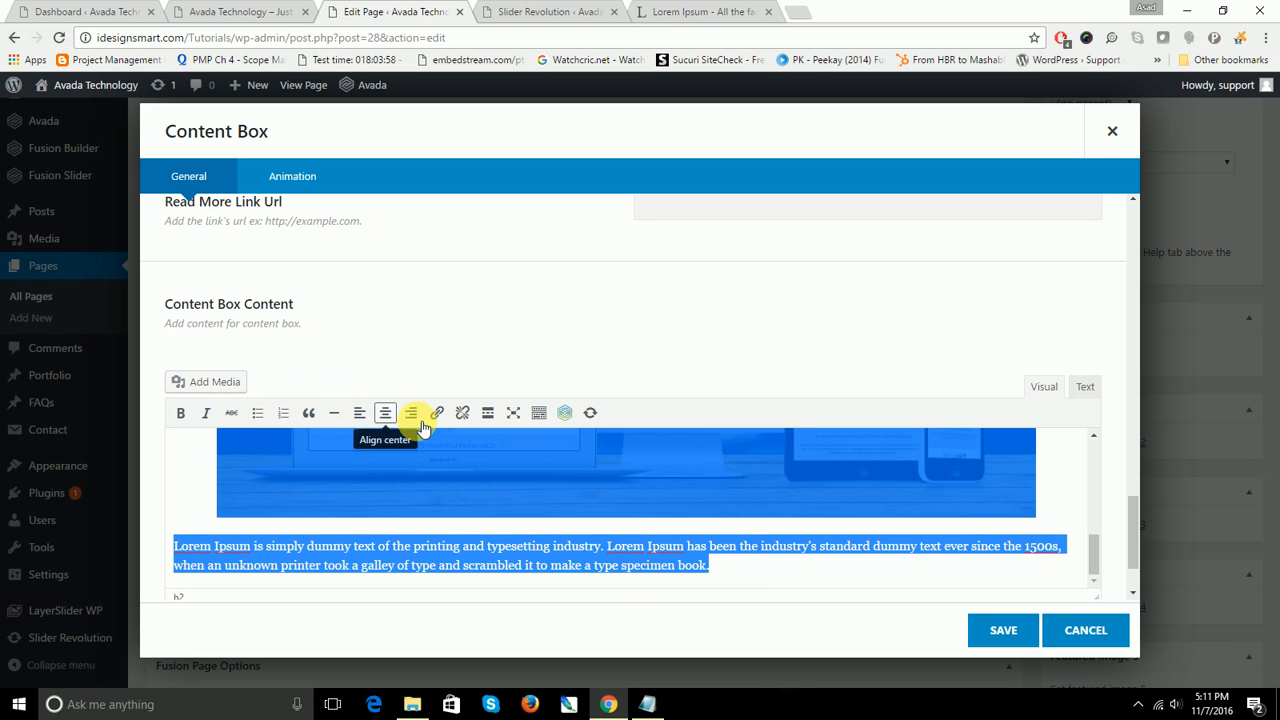
click(385, 413)
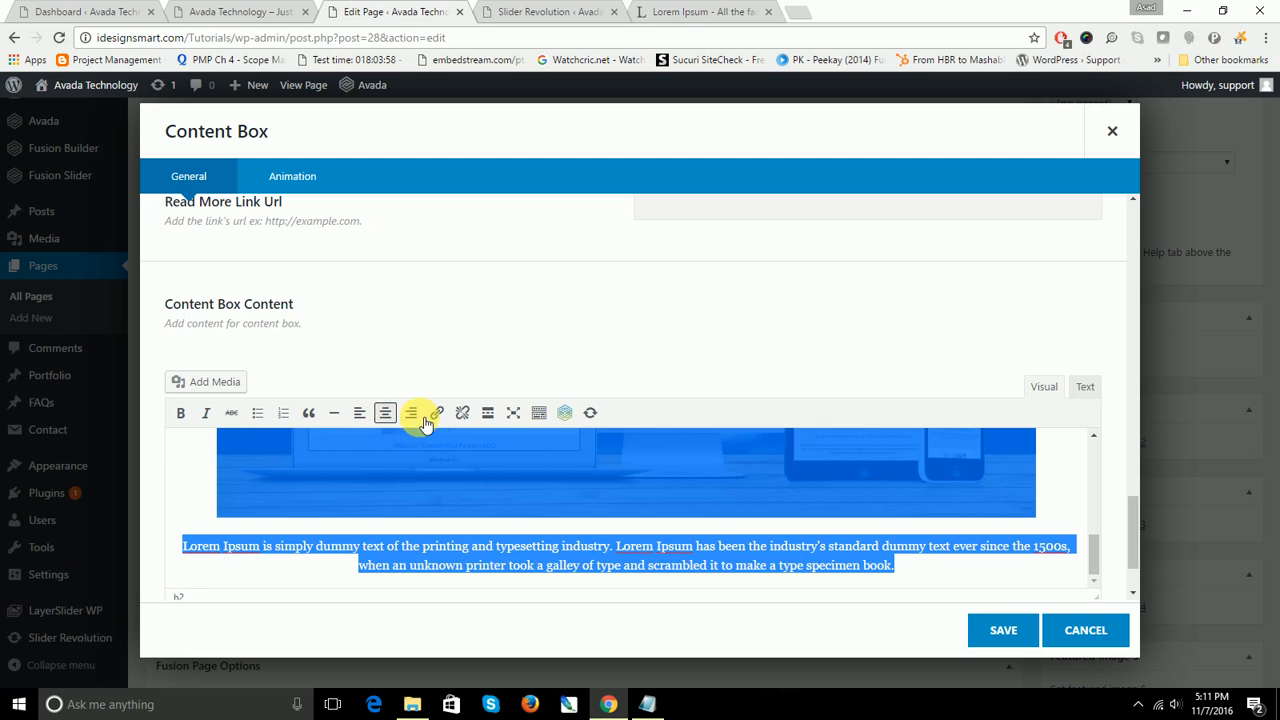
click(1001, 630)
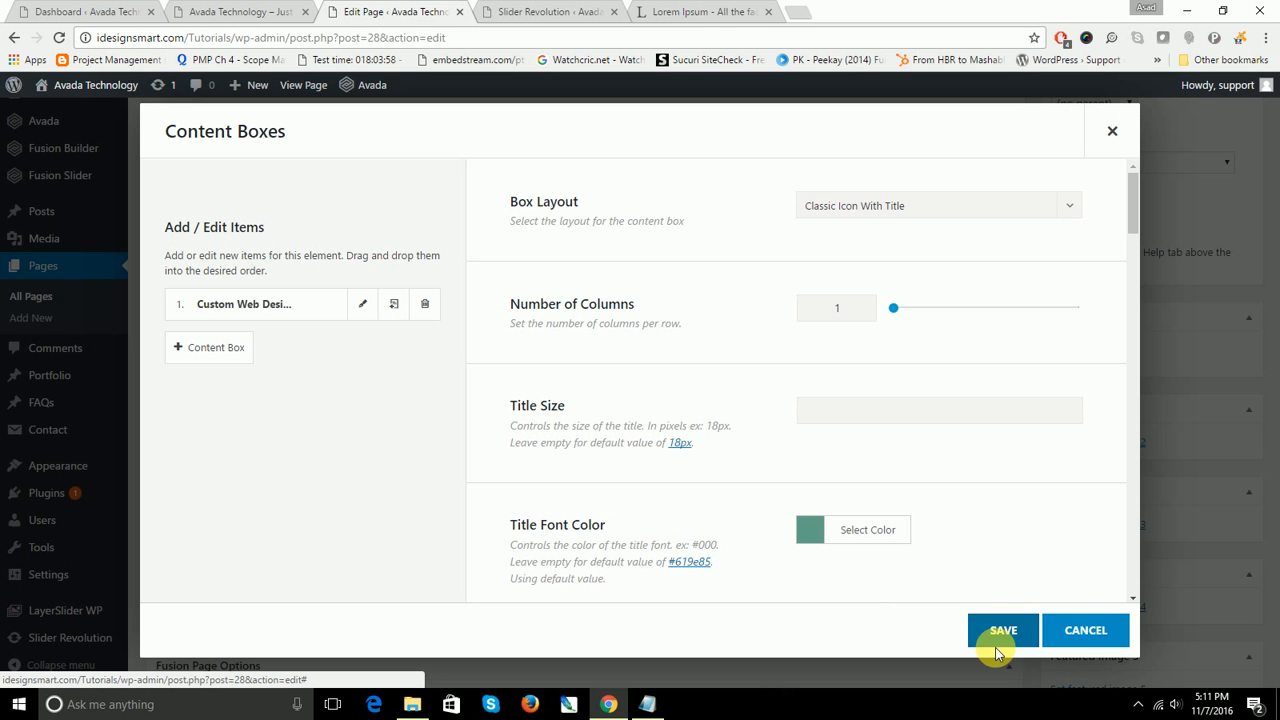
Step: Reopen the "Custom Web Design" content box, select the whole HTML source of its content, and save the box
click(361, 312)
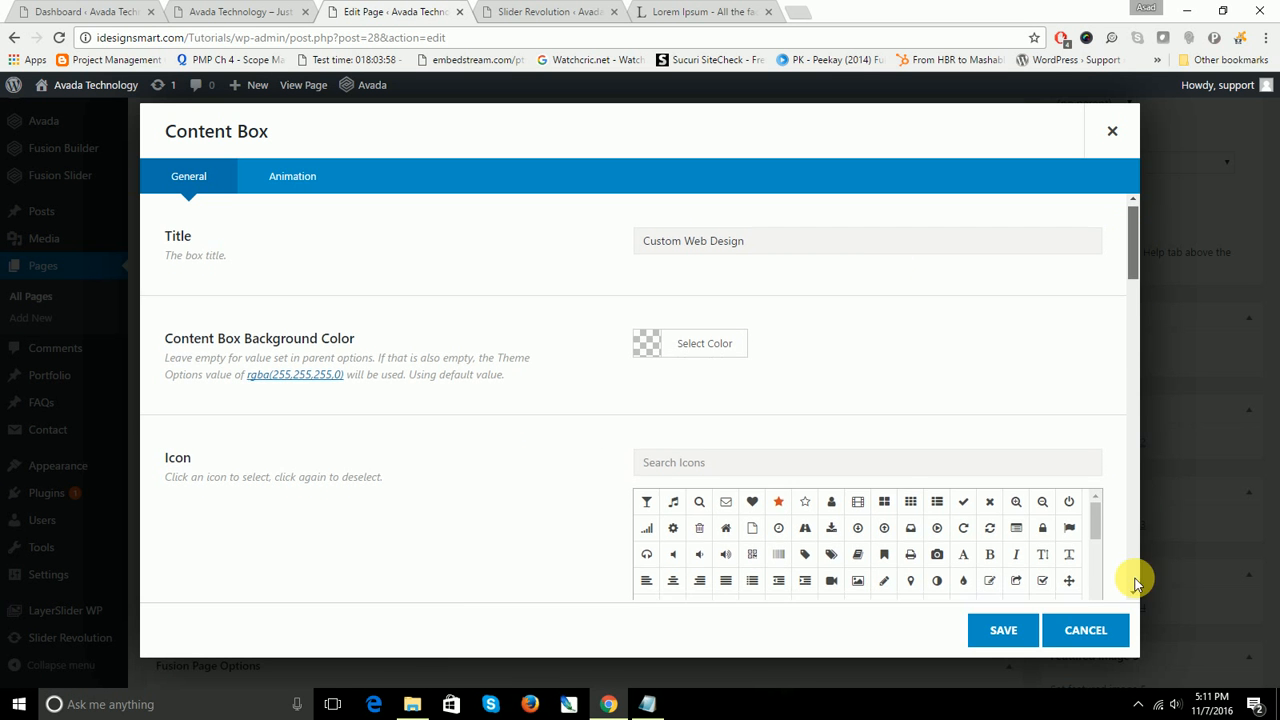
scroll(1134, 540, down, 15)
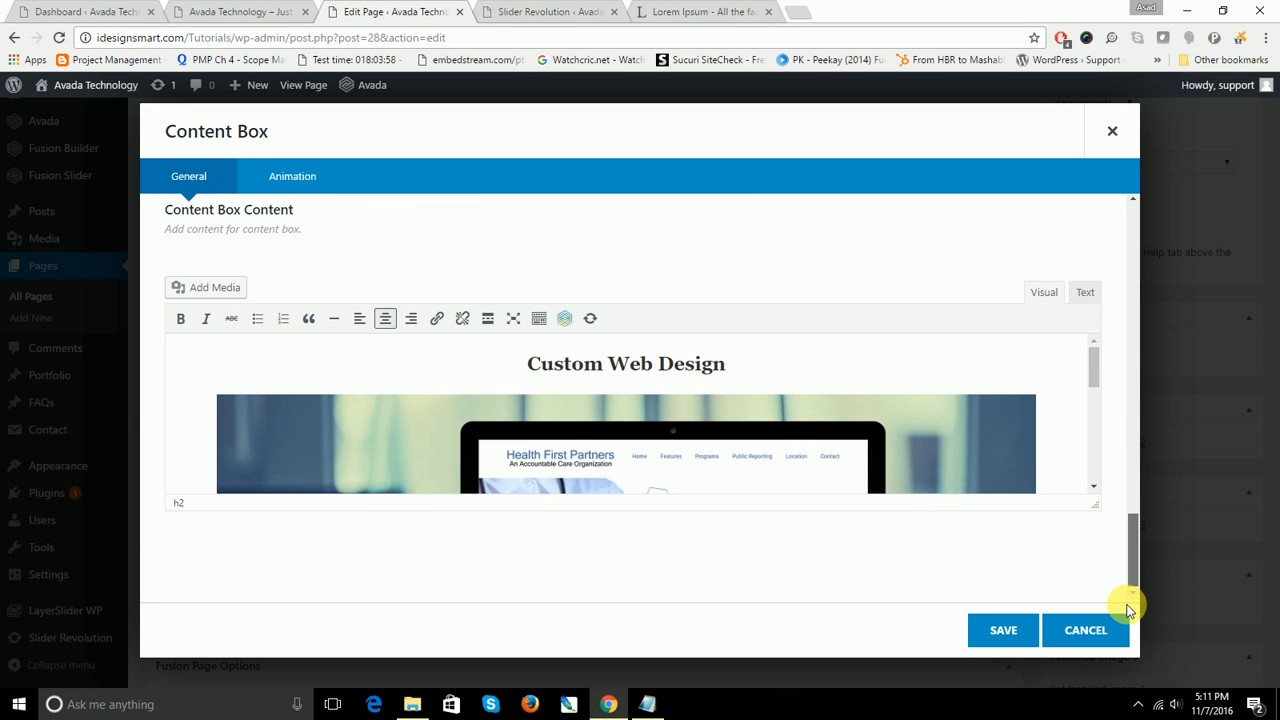
click(1084, 293)
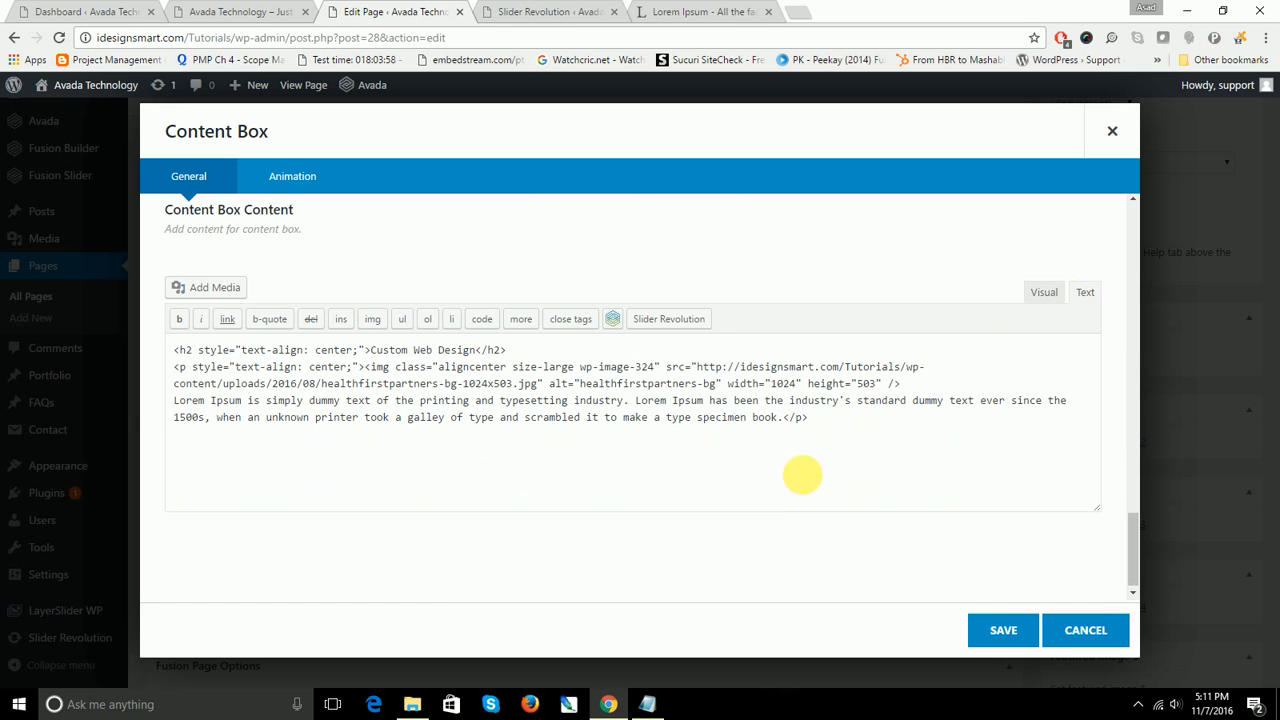
drag(851, 437, 14, 327)
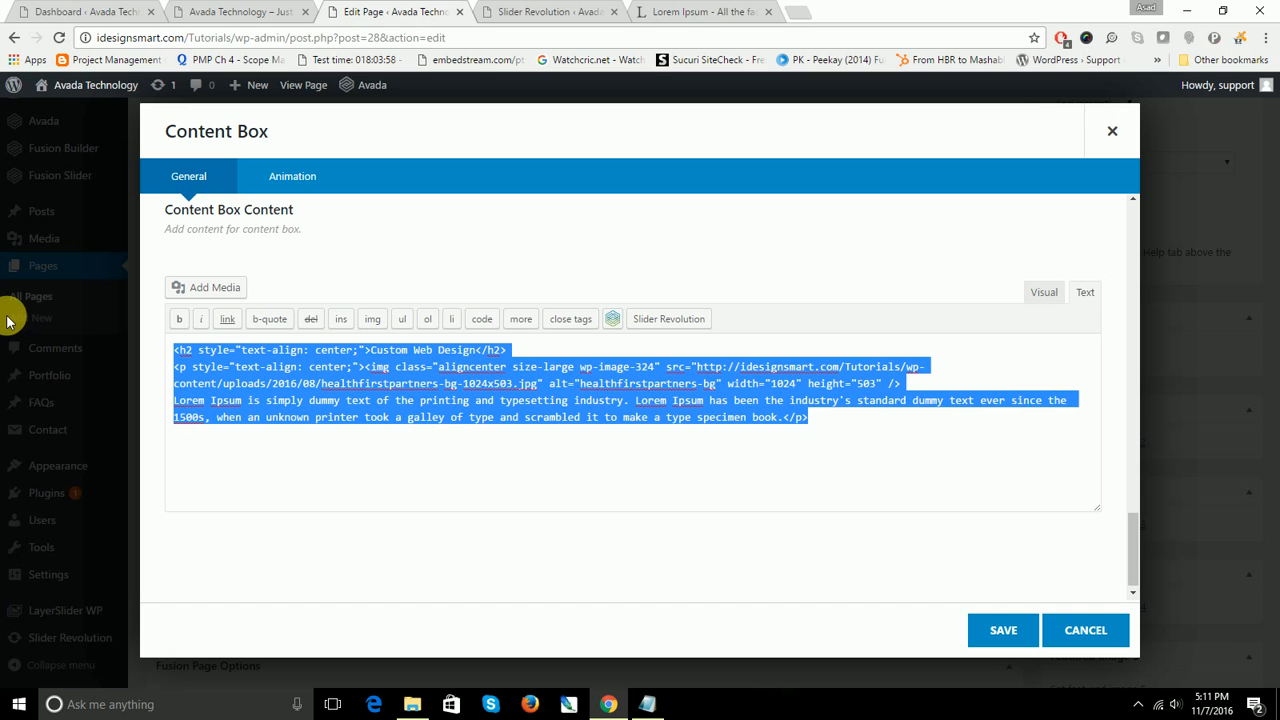
click(1005, 630)
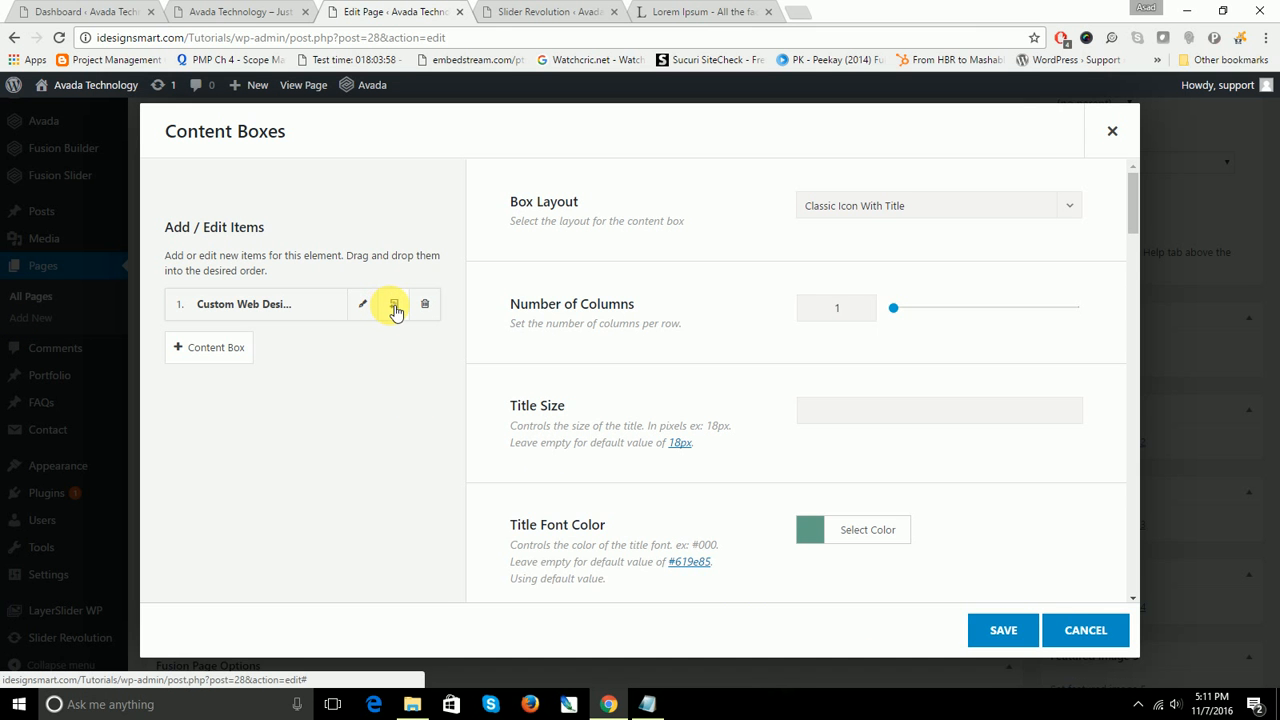
Step: Duplicate the "Custom Web Design" content box and title the copy "Custom Page Layouts"
click(394, 305)
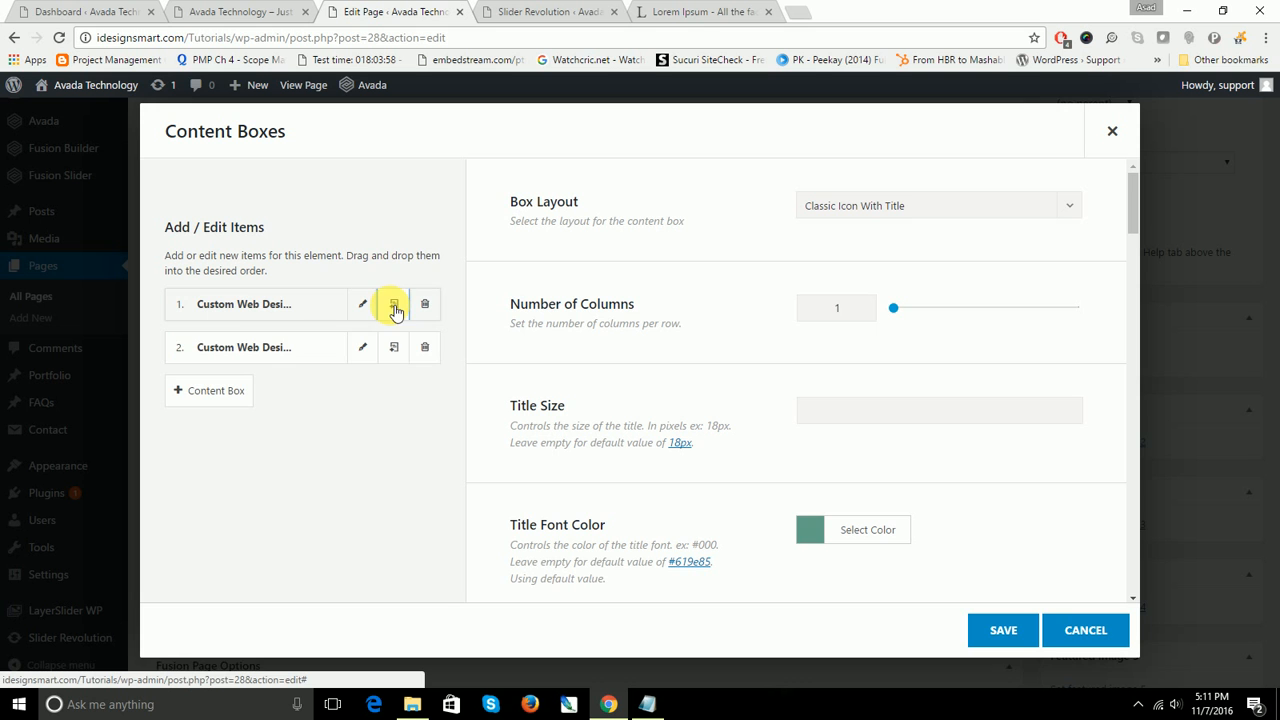
click(361, 349)
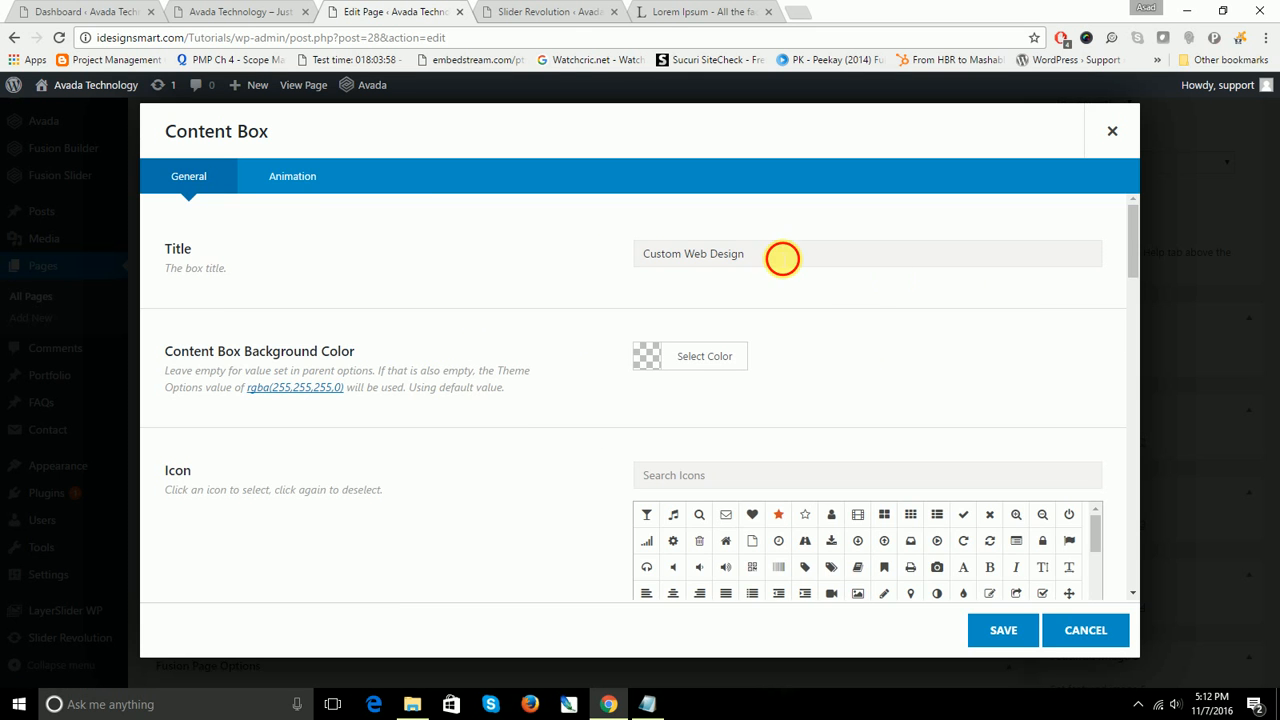
drag(780, 257, 577, 257)
text(C)
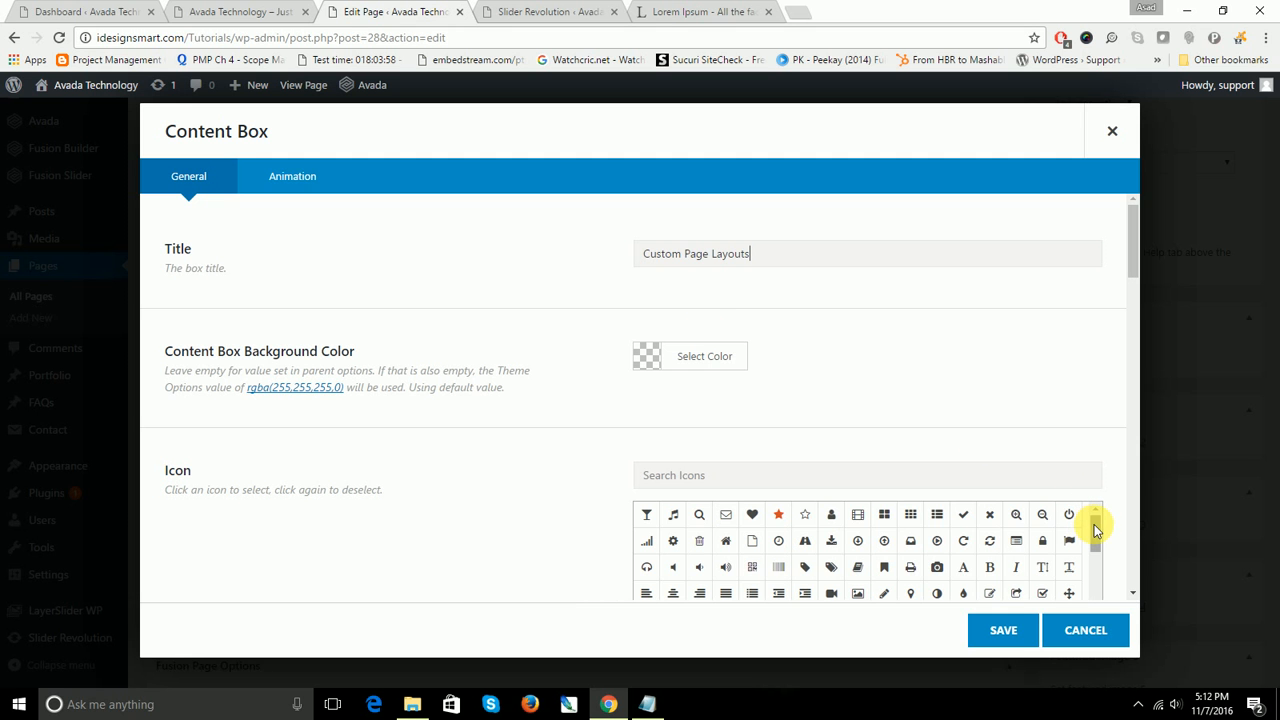
Step: Search the box icons for "code" and set the angle-bracket code icon for the Custom Page Layouts box
drag(1096, 526, 1096, 556)
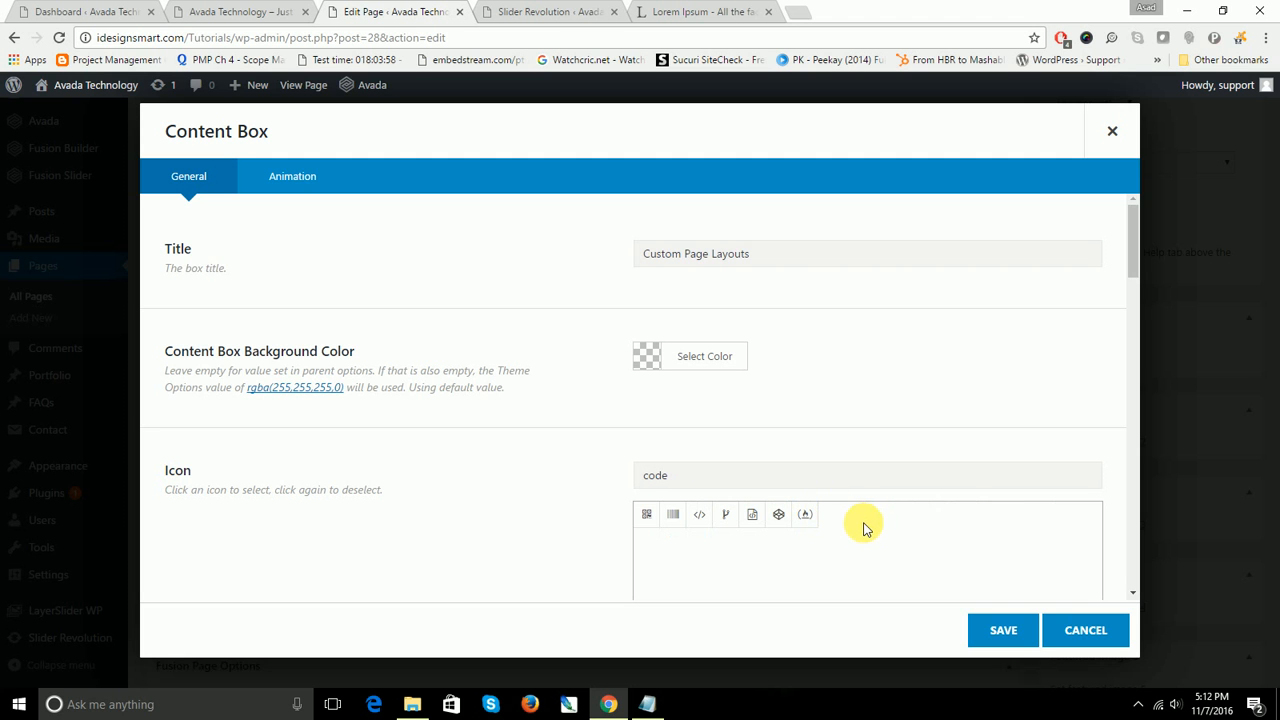
click(706, 523)
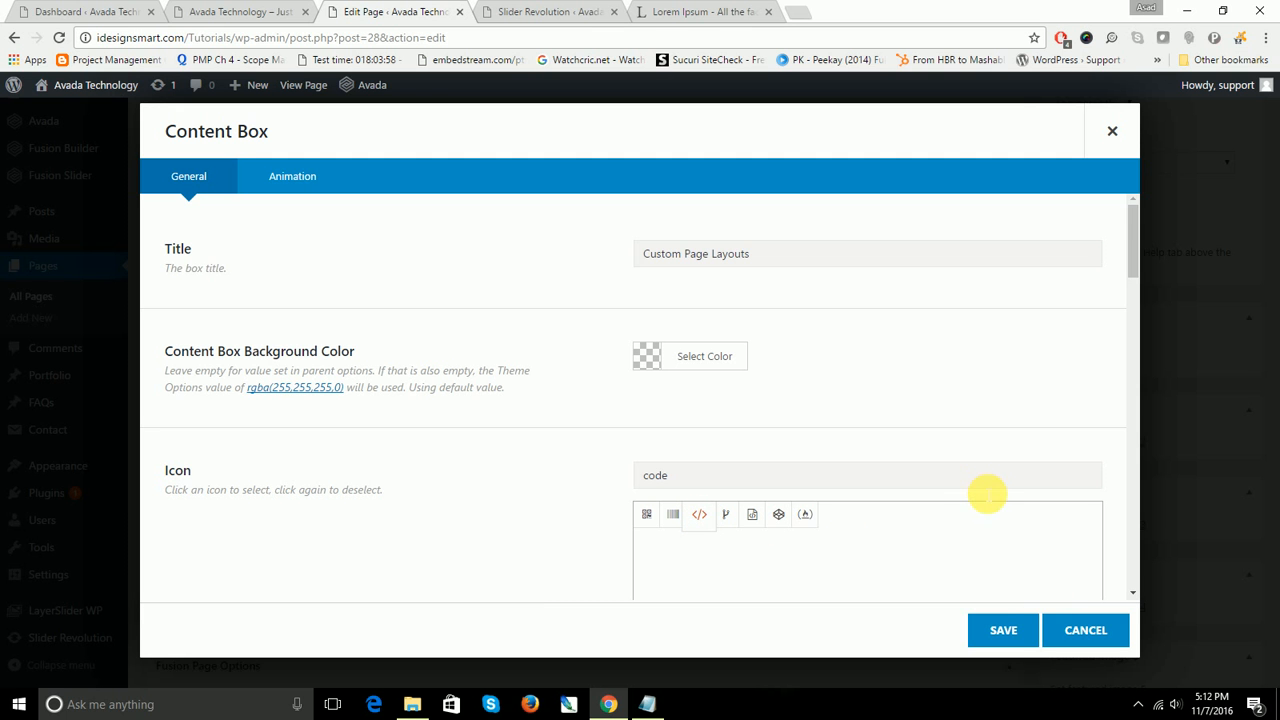
scroll(981, 487, down, 2)
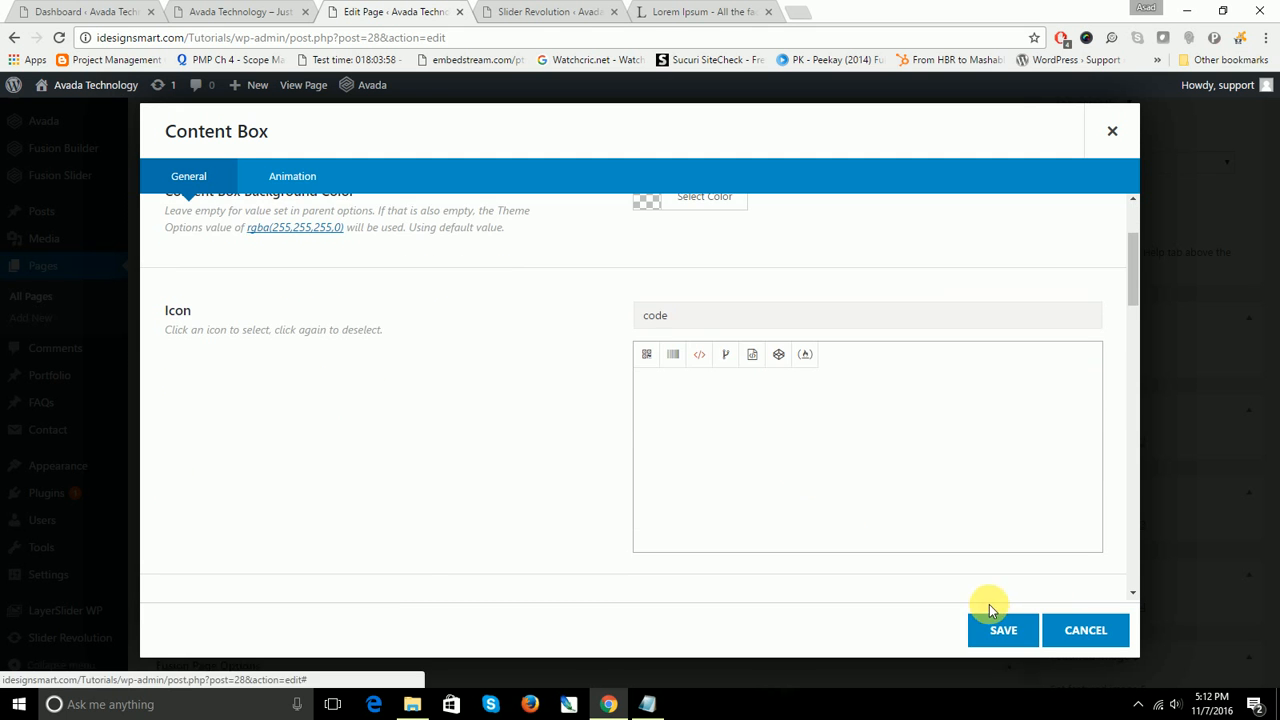
click(700, 356)
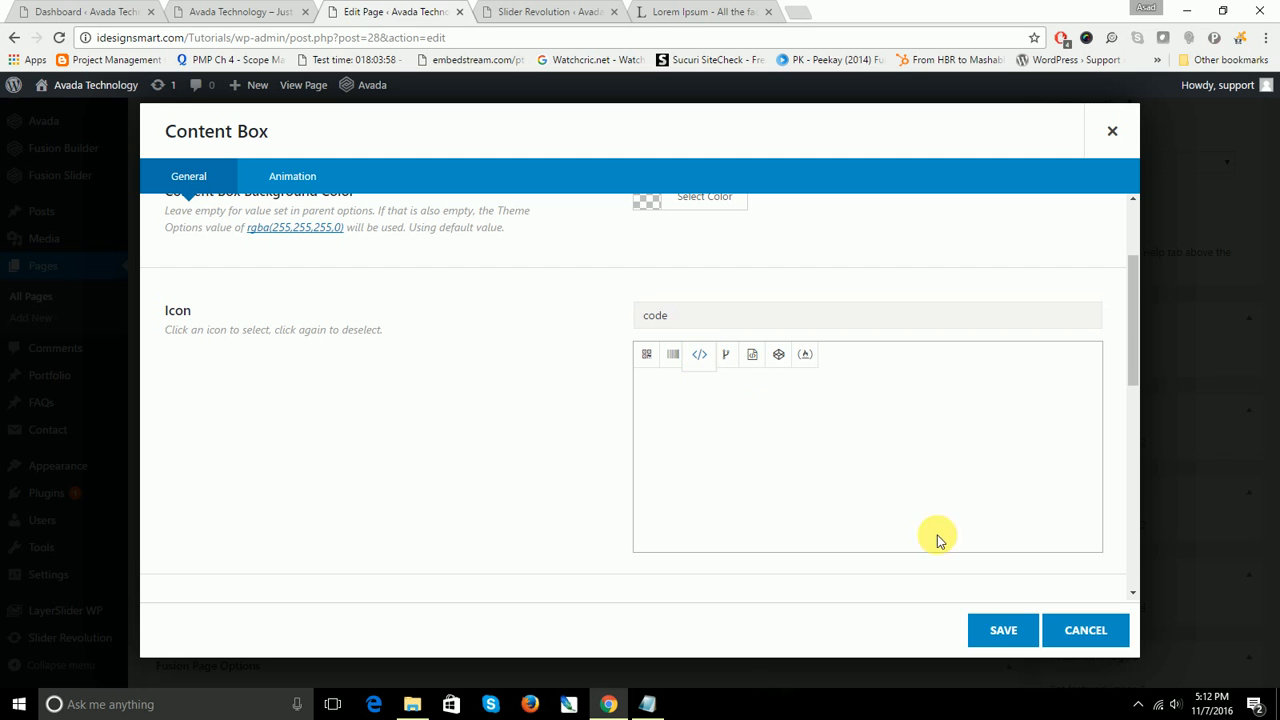
click(705, 358)
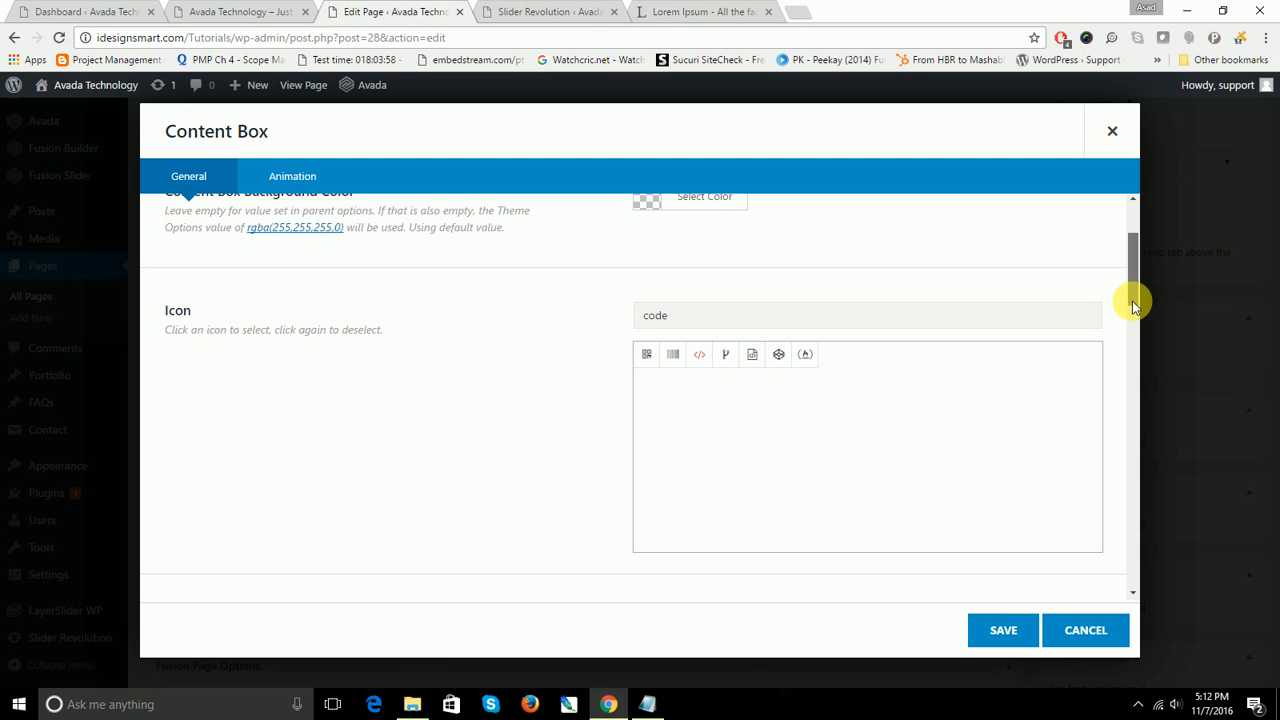
Step: Change the heading in the box content to "Custom CSS and JS"
scroll(1133, 300, down, 8)
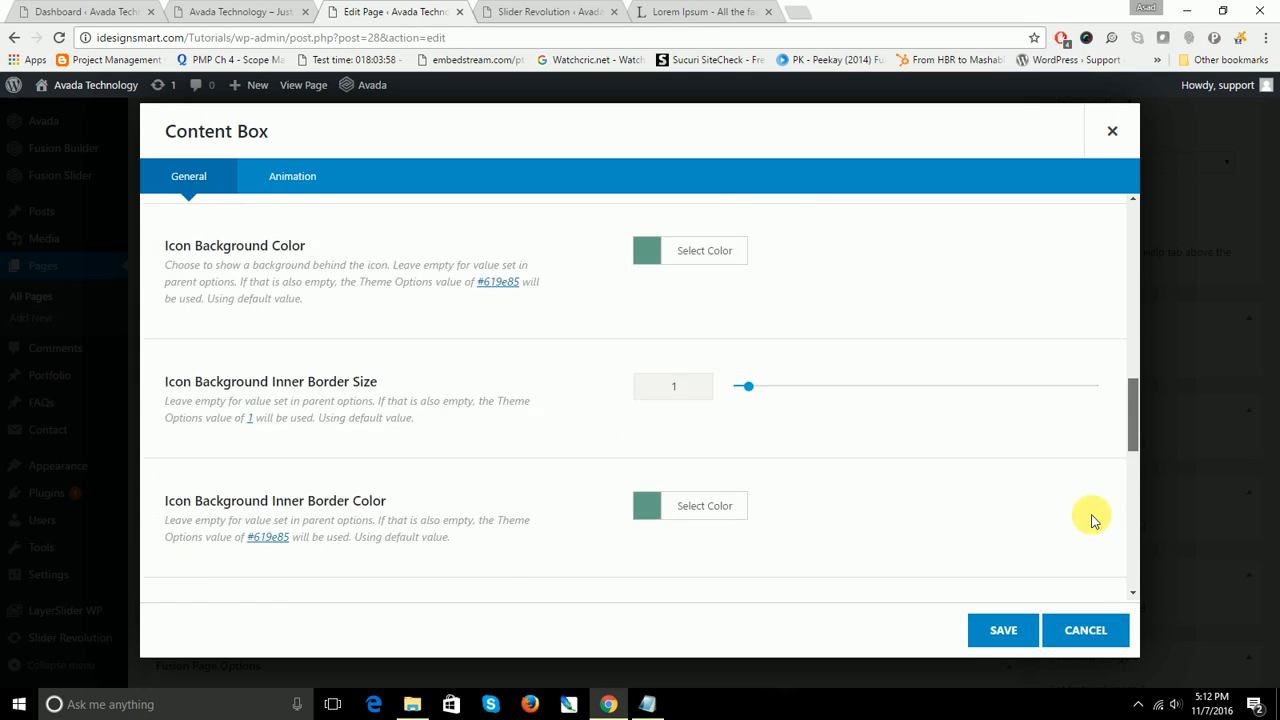
scroll(1093, 520, down, 10)
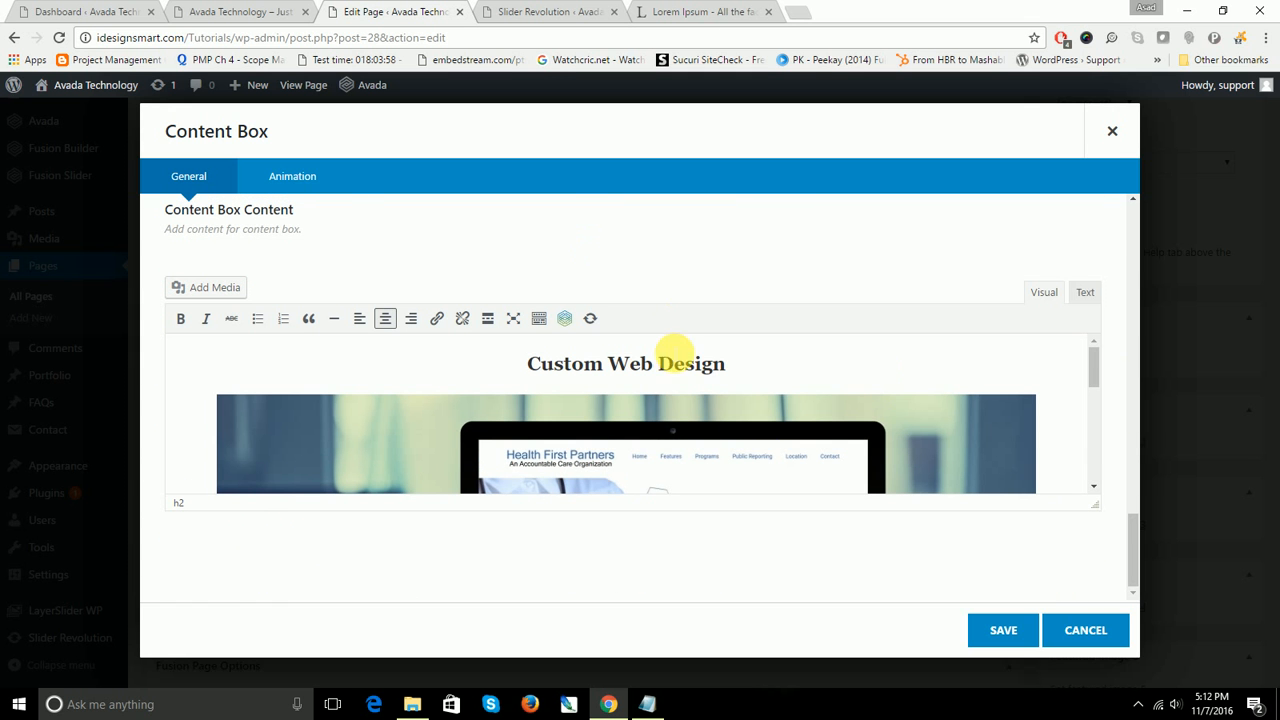
drag(608, 364, 750, 380)
text(S)
key(BackSpace)
text(CSS and JS)
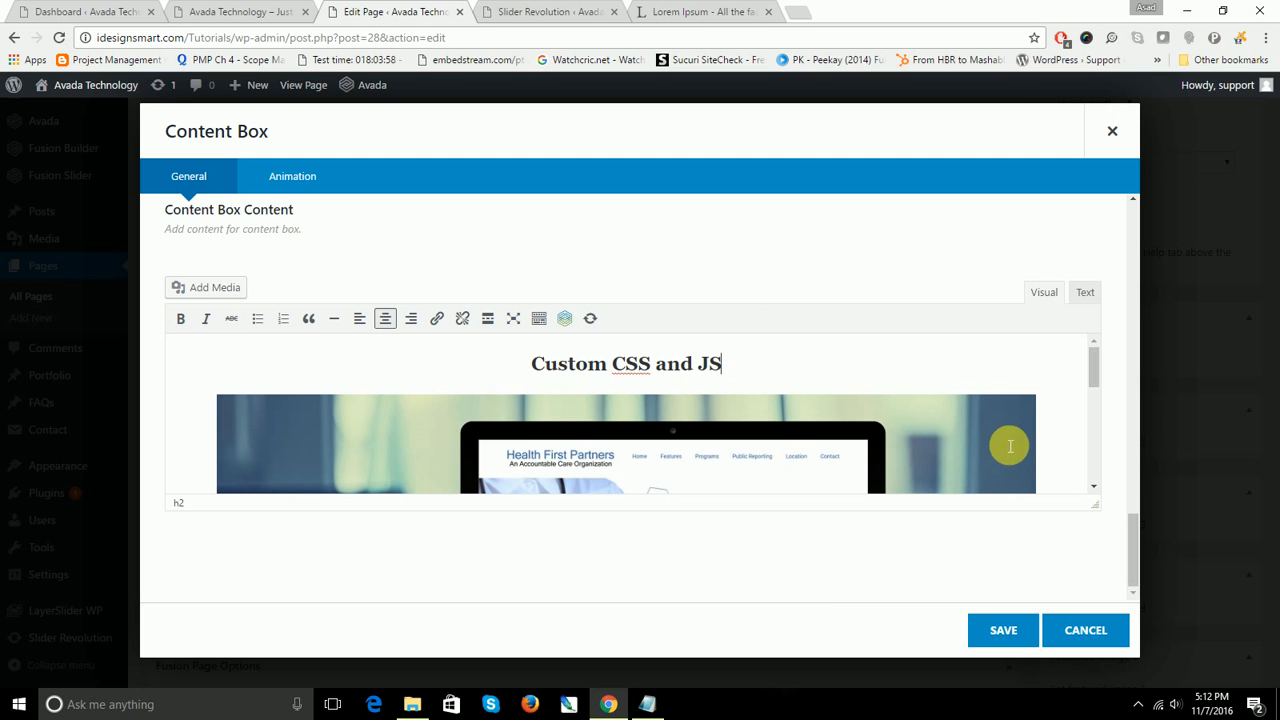
Step: Delete the opening paragraph tag and the healthfirstpartners-bg image tag from the content's HTML source
scroll(1009, 443, down, 3)
scroll(1009, 443, down, 3)
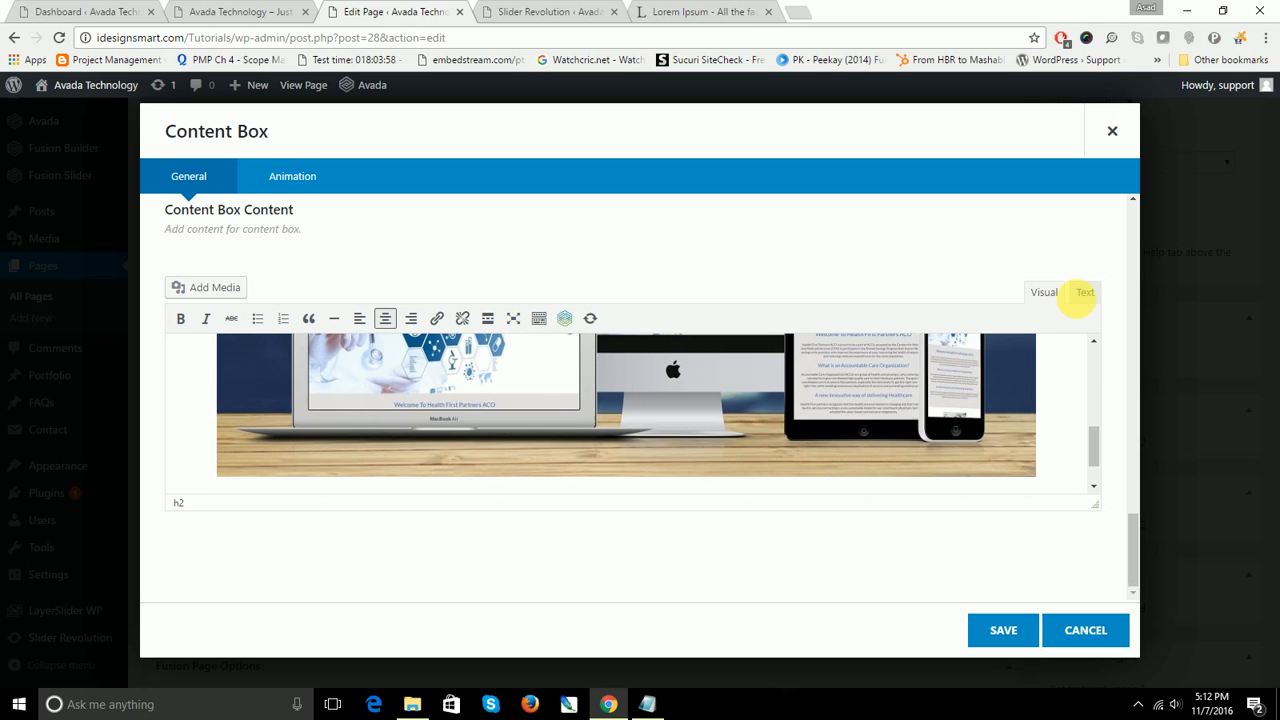
click(1086, 293)
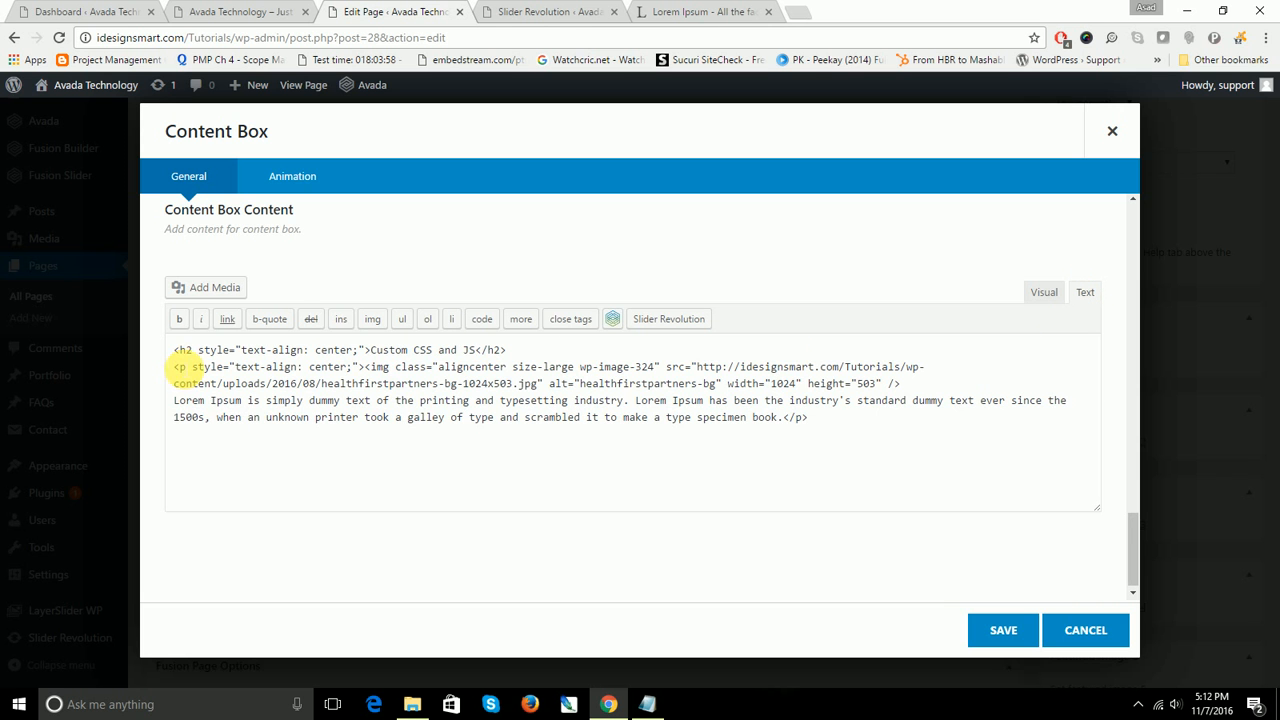
drag(175, 368, 1018, 385)
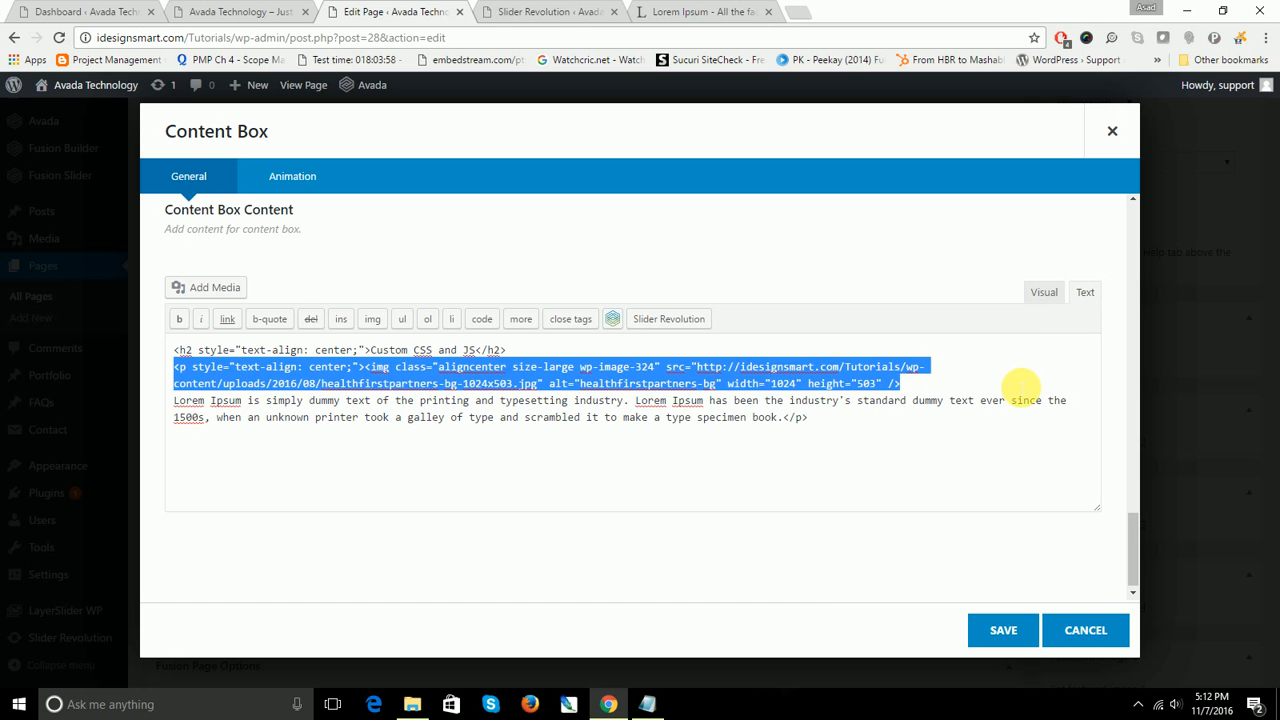
key(Delete)
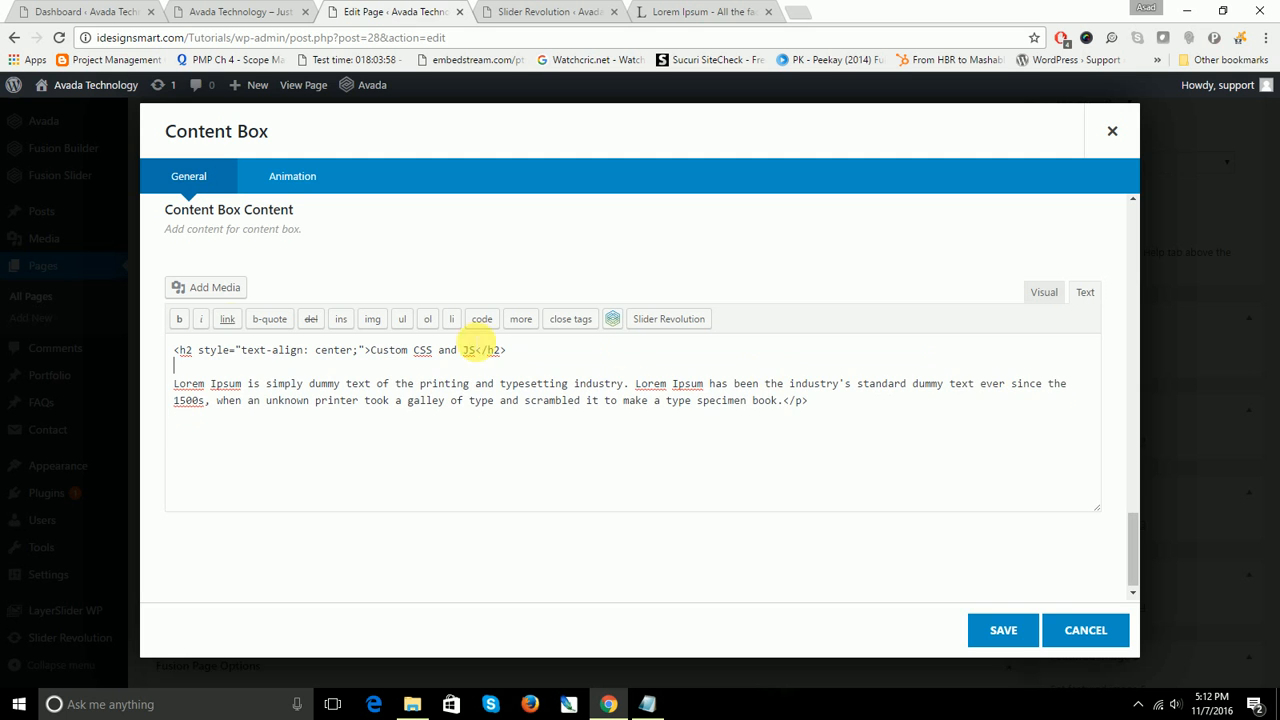
Step: Upload the image accurateenglish-bg from the Avada Tutorial folder, insert it below the heading, and save the content box
click(205, 287)
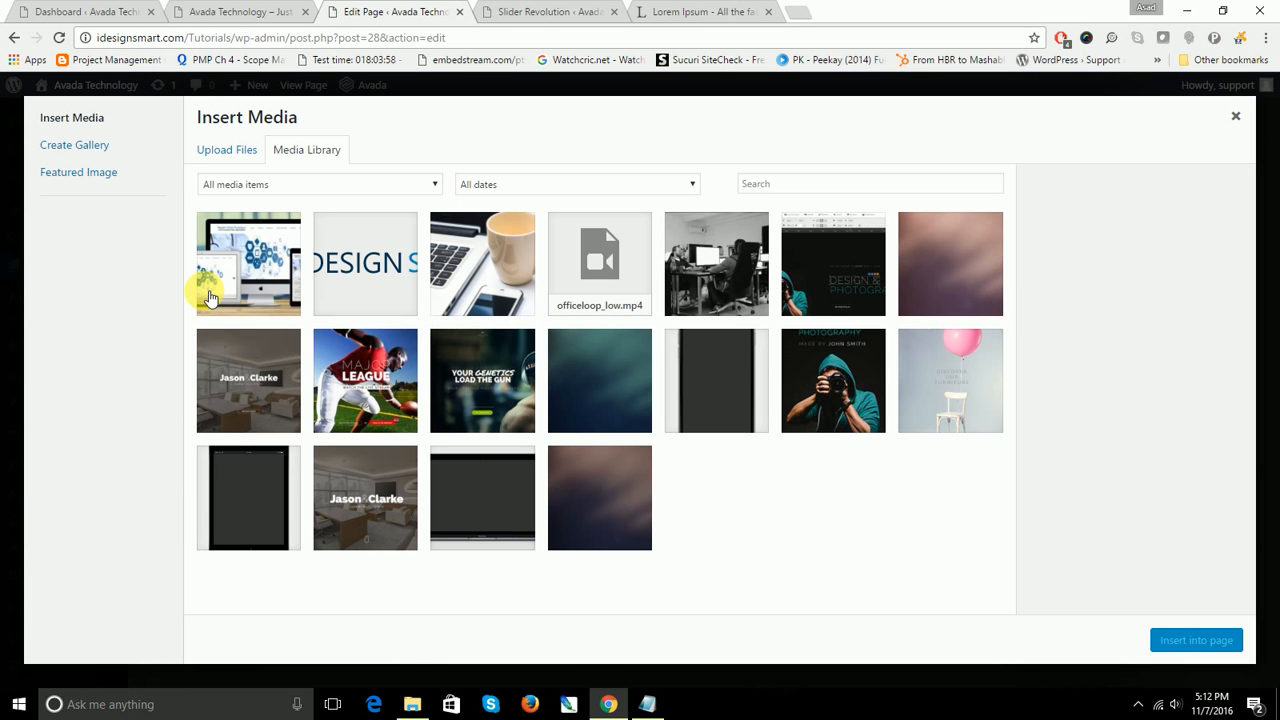
click(240, 150)
click(720, 391)
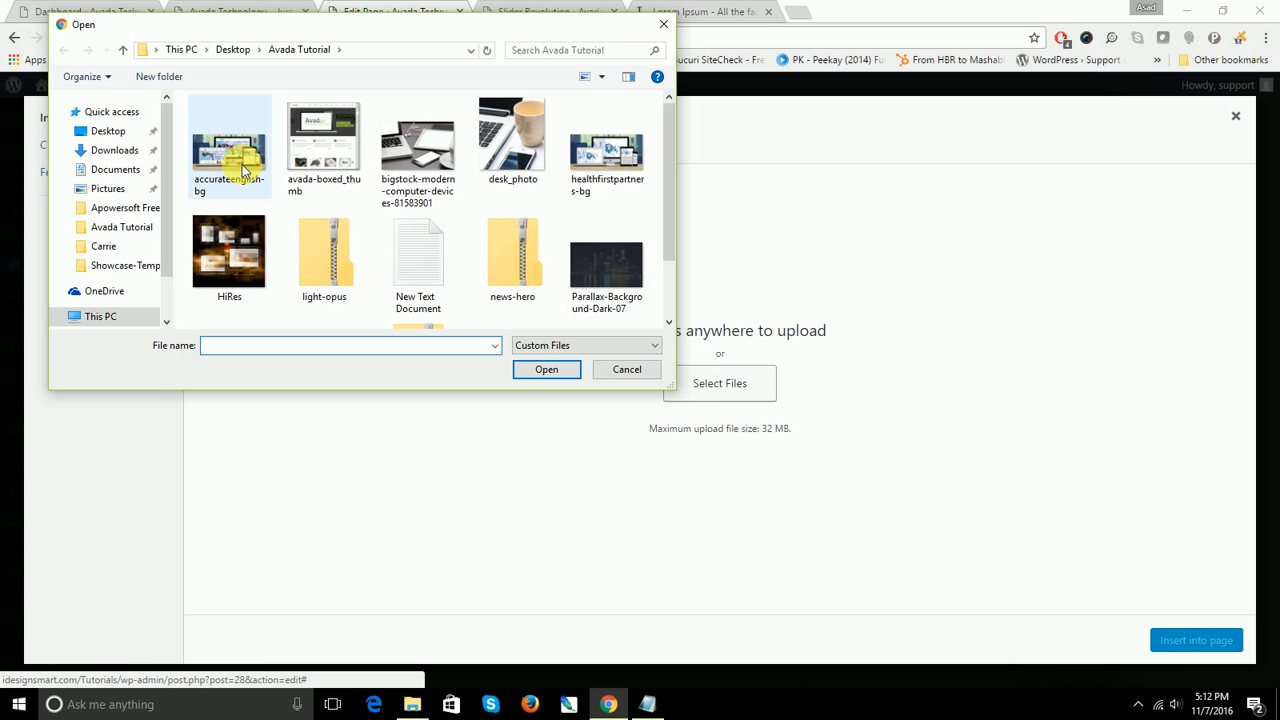
double_click(232, 158)
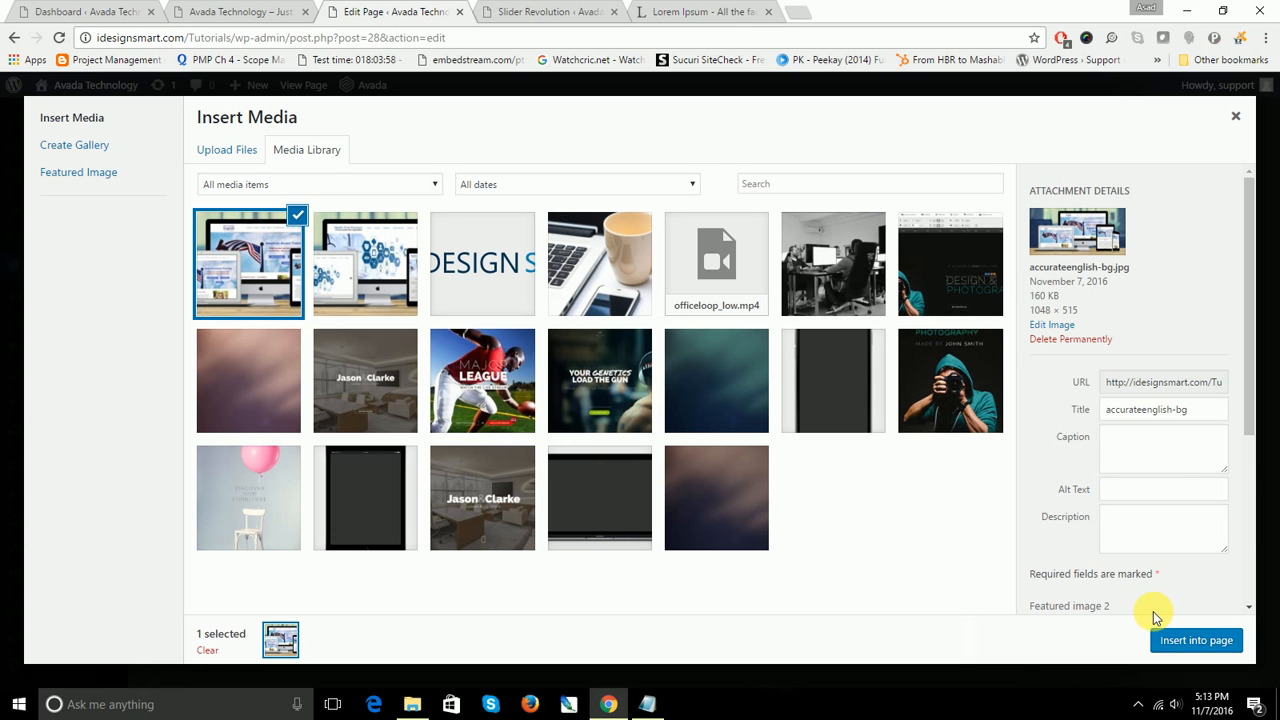
click(1176, 636)
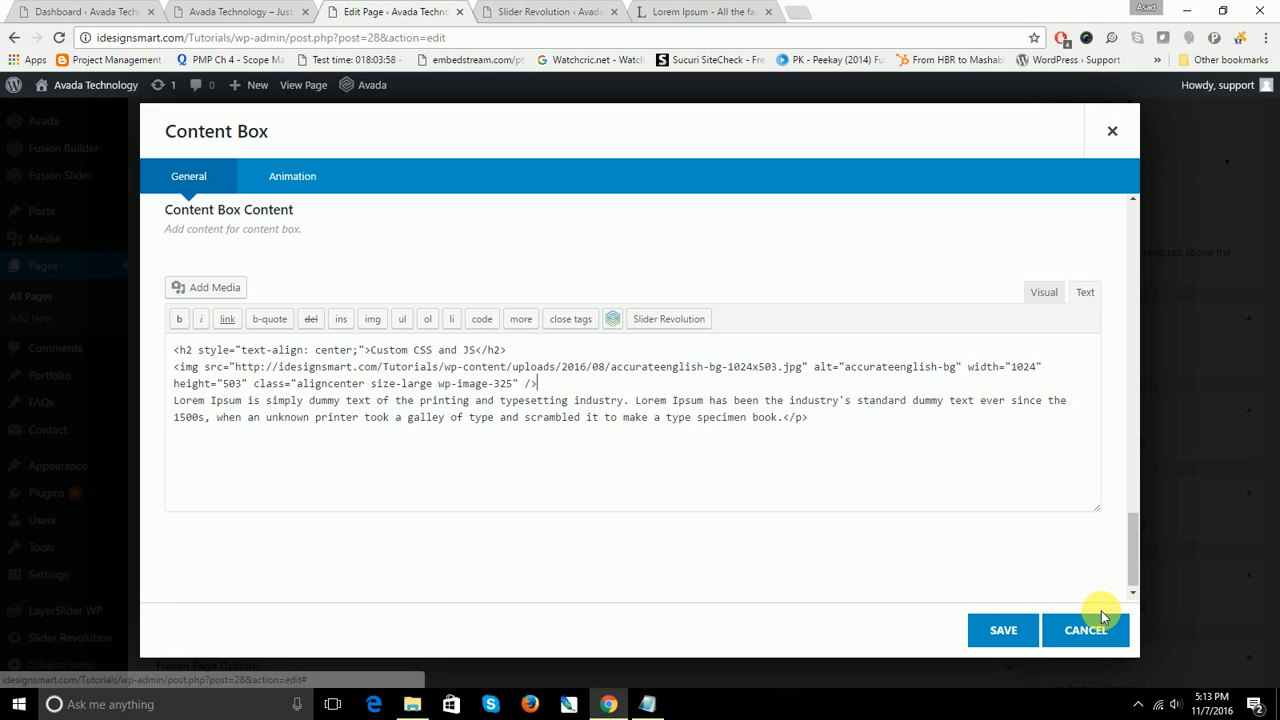
click(1007, 630)
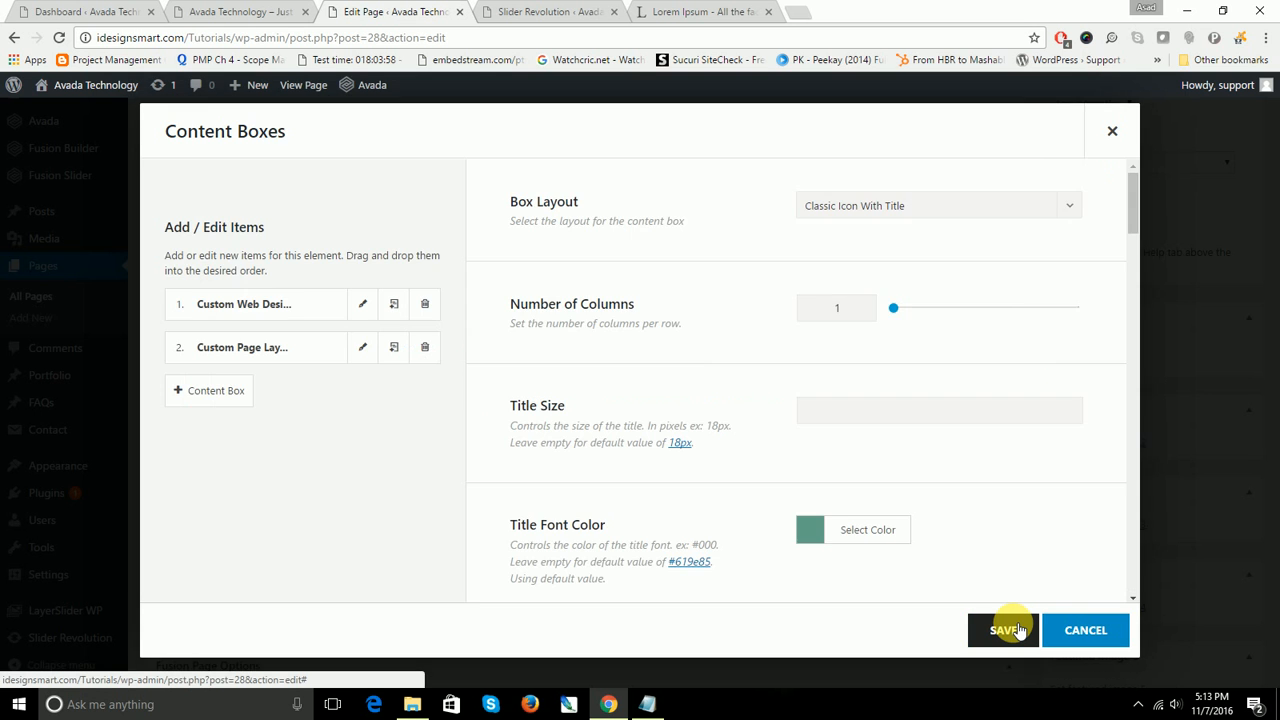
Step: Duplicate the "Custom Page Layouts" content box and title the copy "Mobile Apps"
click(395, 349)
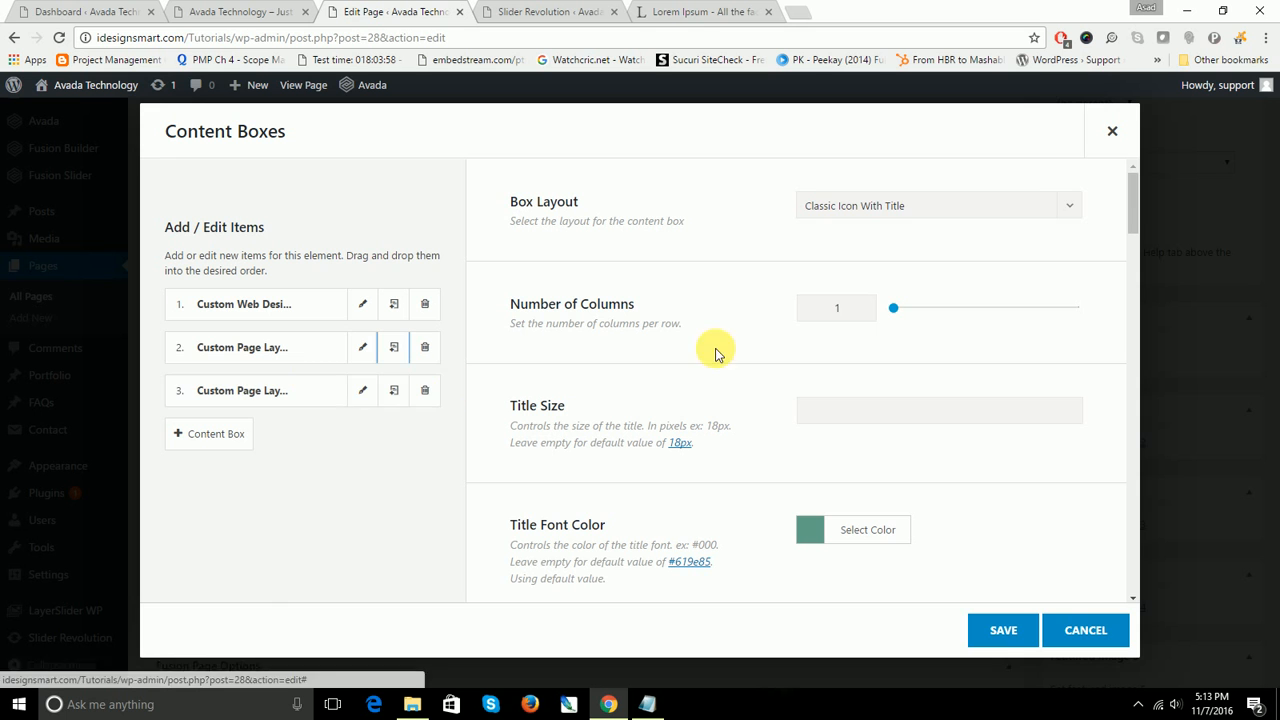
click(272, 397)
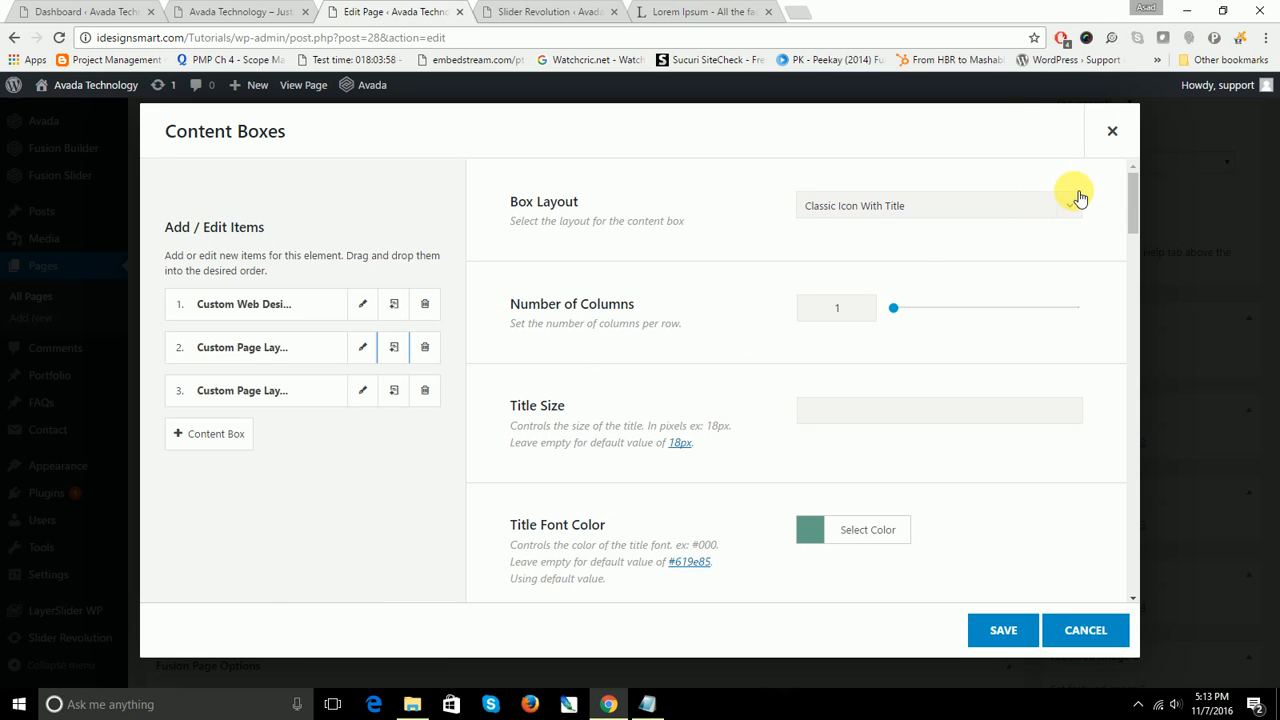
scroll(1136, 207, down, 12)
scroll(1130, 210, up, 12)
scroll(1103, 371, down, 15)
scroll(1095, 530, down, 15)
scroll(1122, 470, up, 9)
drag(1128, 434, 1130, 200)
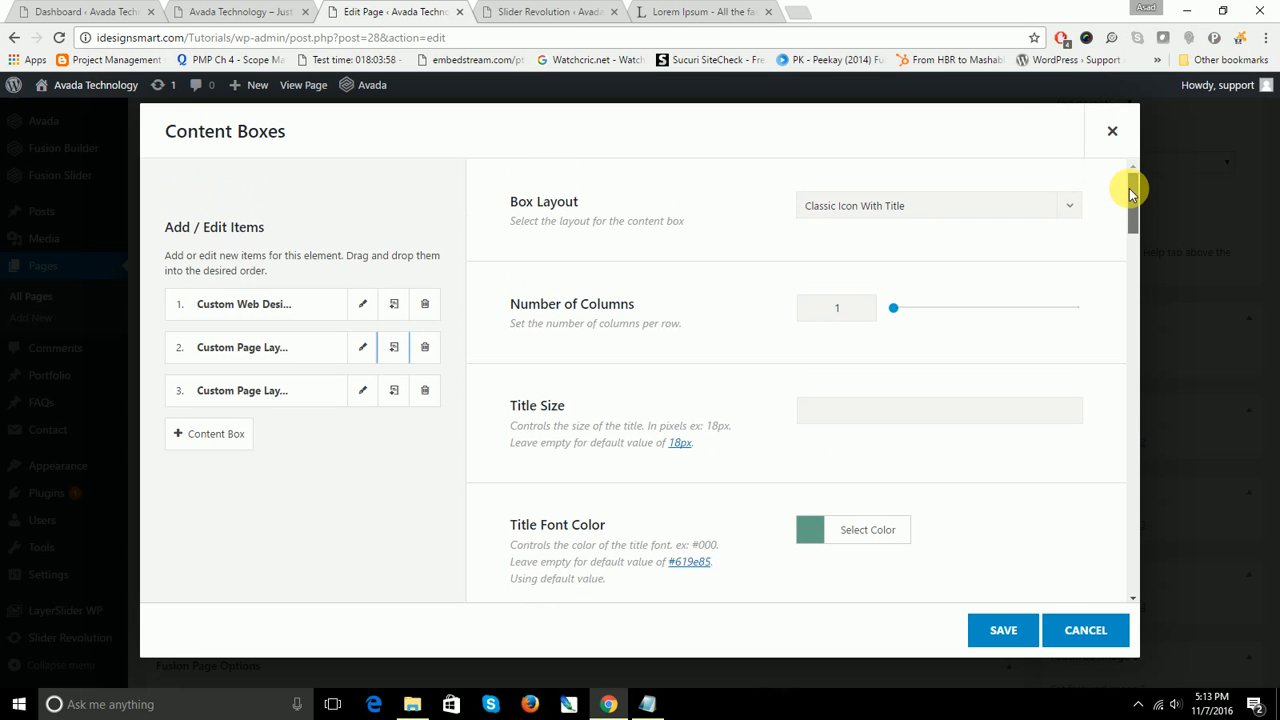
click(368, 396)
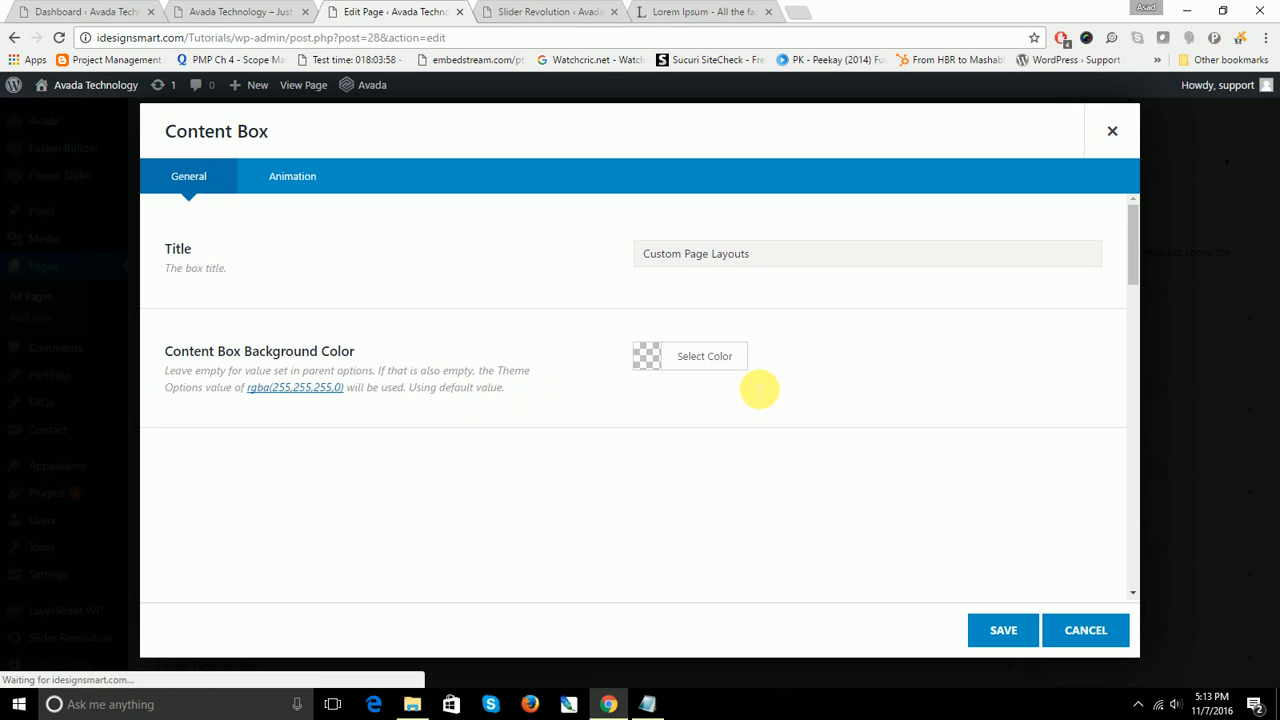
drag(1131, 234, 1105, 167)
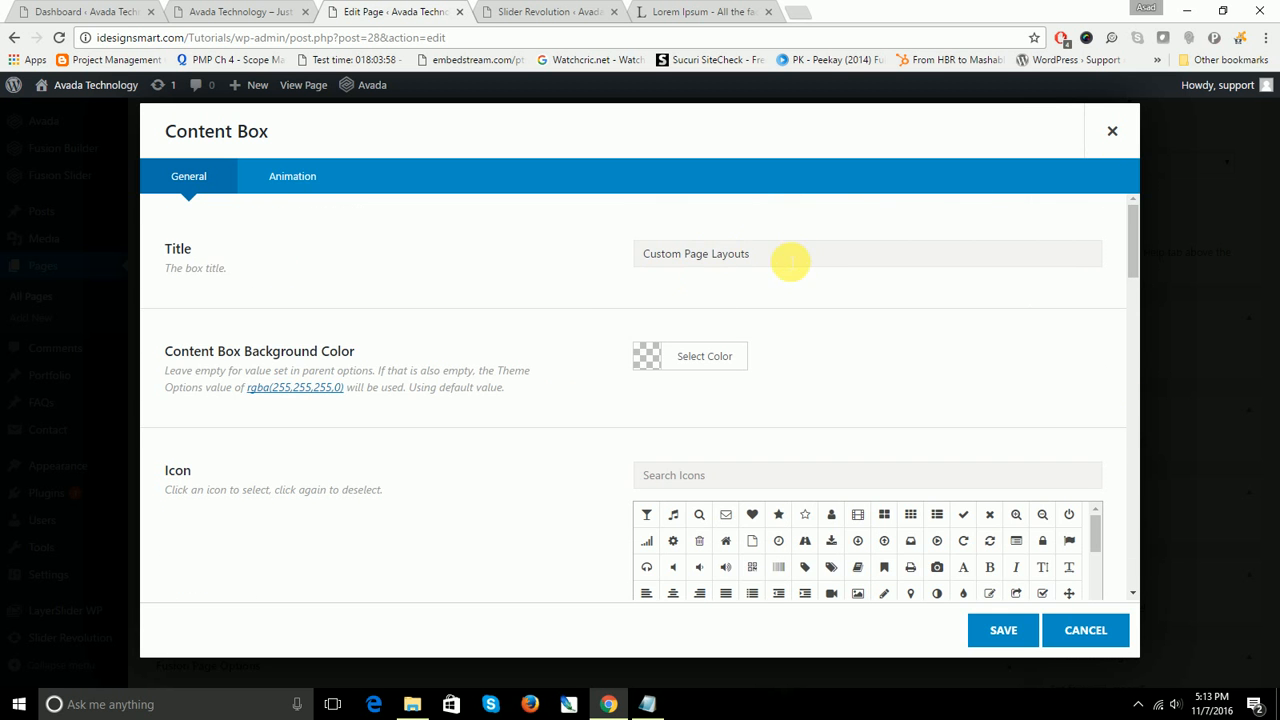
drag(789, 260, 623, 251)
text(Mobile Apps)
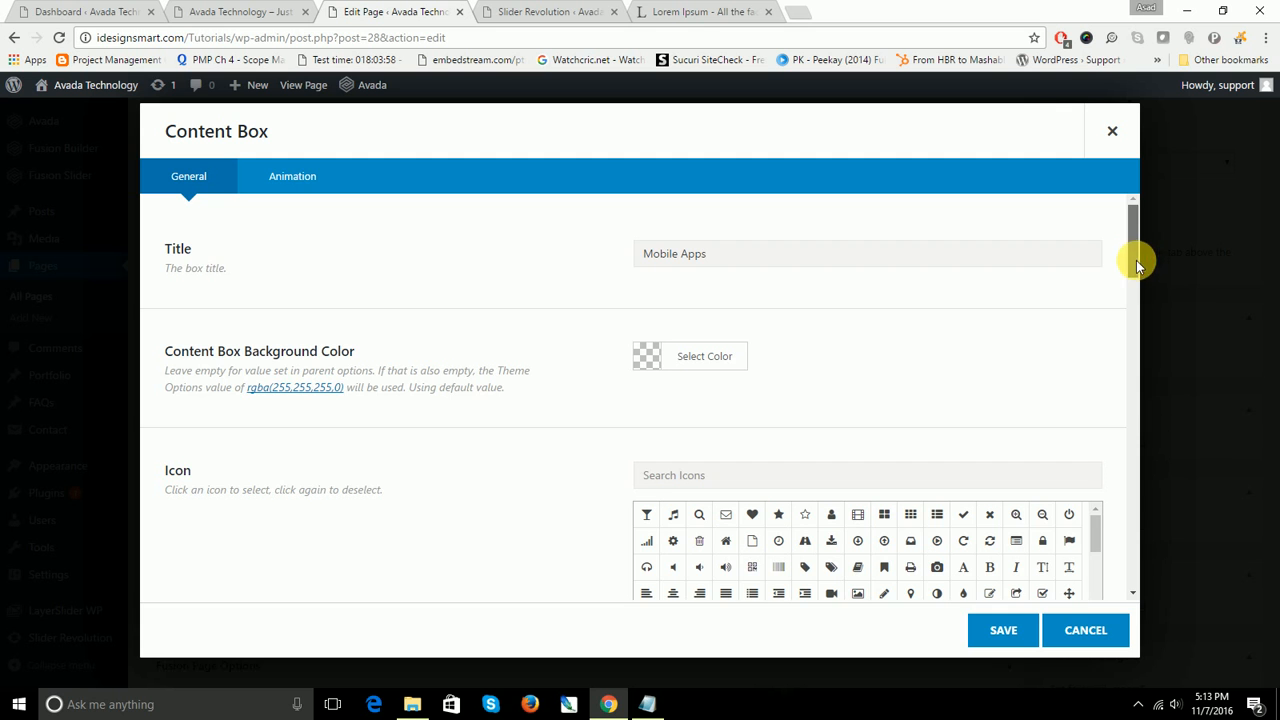
Step: Search the icons for "mobile", set the mobile phone icon for the Mobile Apps box, and save the box
scroll(946, 417, down, 1)
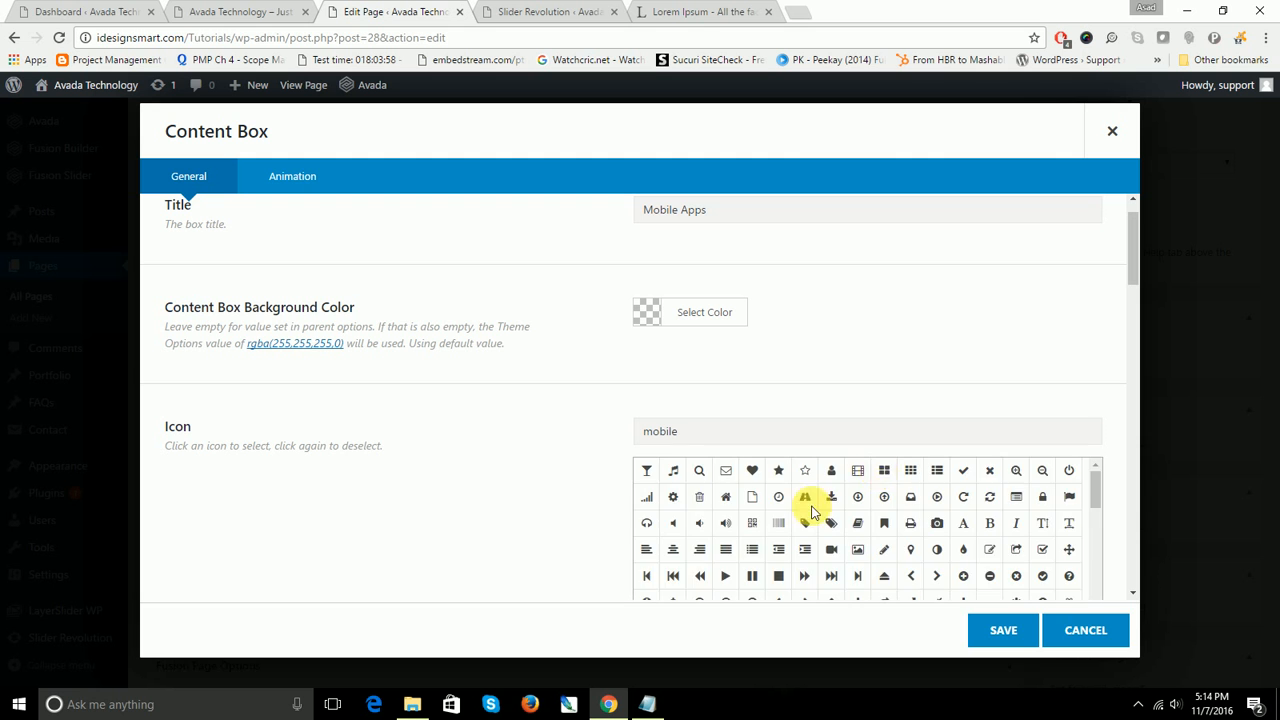
click(650, 474)
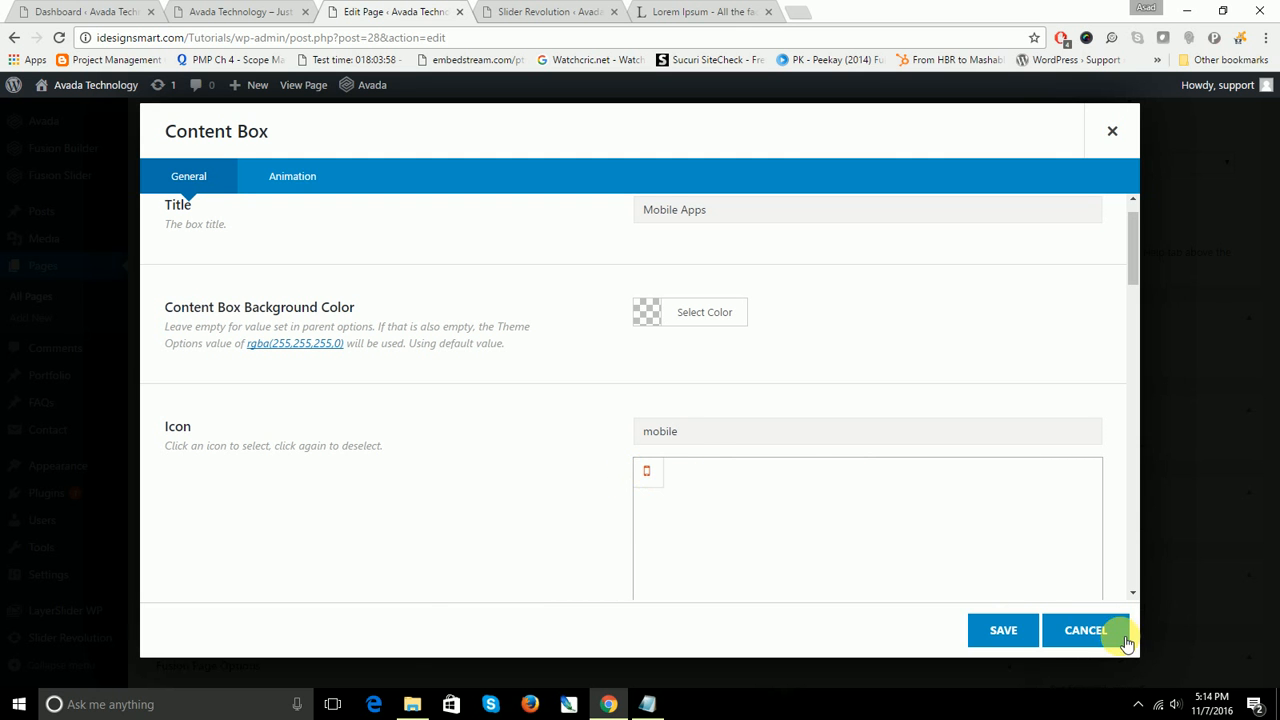
click(1022, 630)
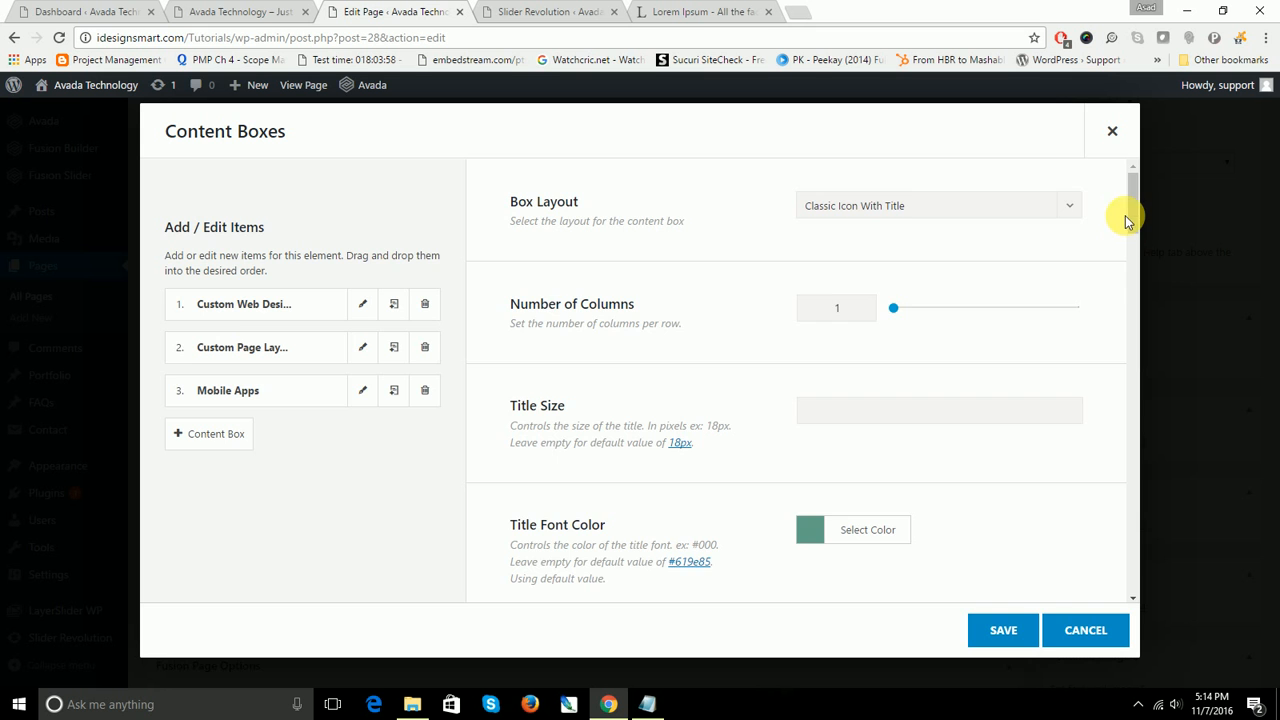
Step: Look through the Content Boxes element's settings and save the element with its three boxes
scroll(1124, 360, down, 20)
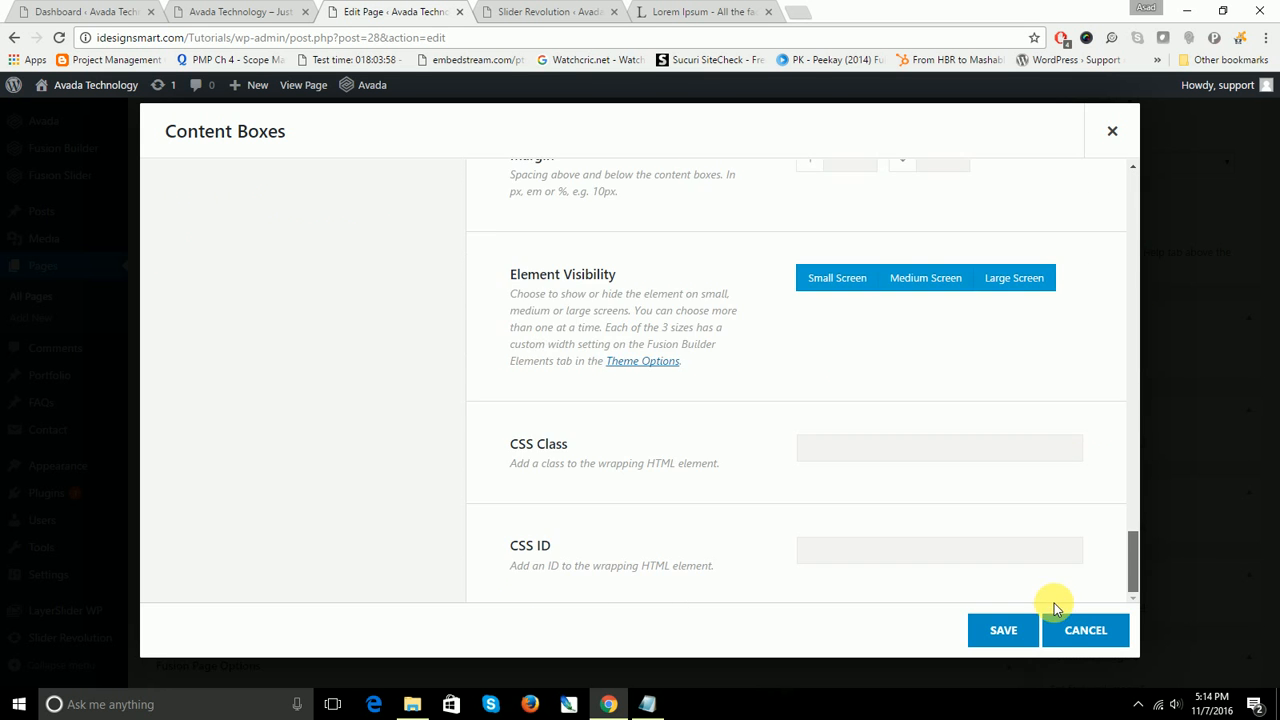
scroll(1054, 598, up, 20)
scroll(1066, 434, down, 10)
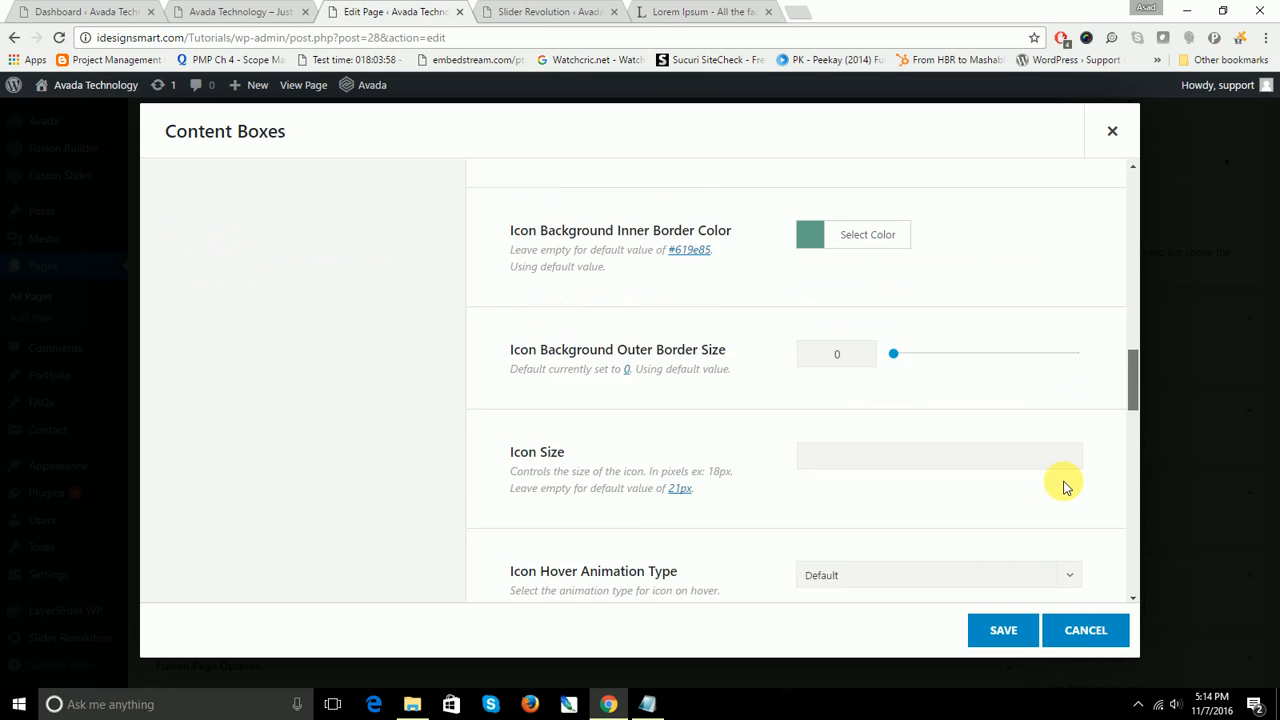
scroll(1066, 371, up, 5)
scroll(1088, 207, up, 5)
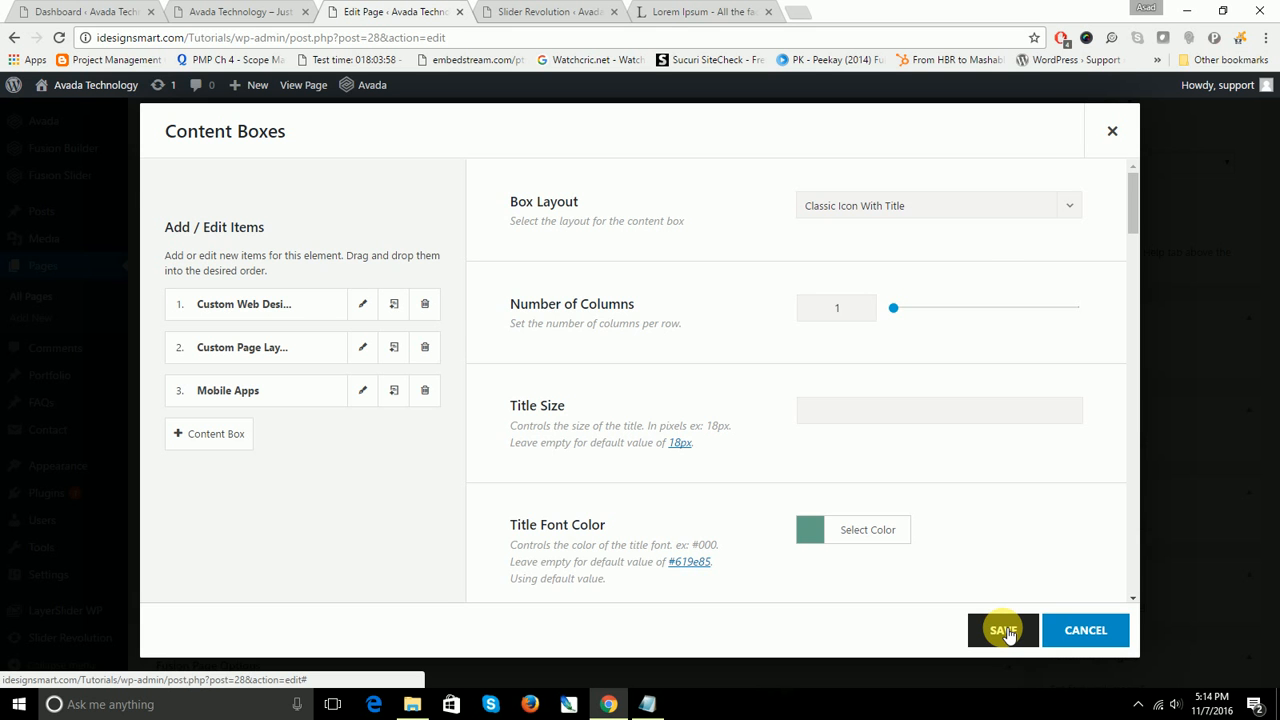
click(1004, 632)
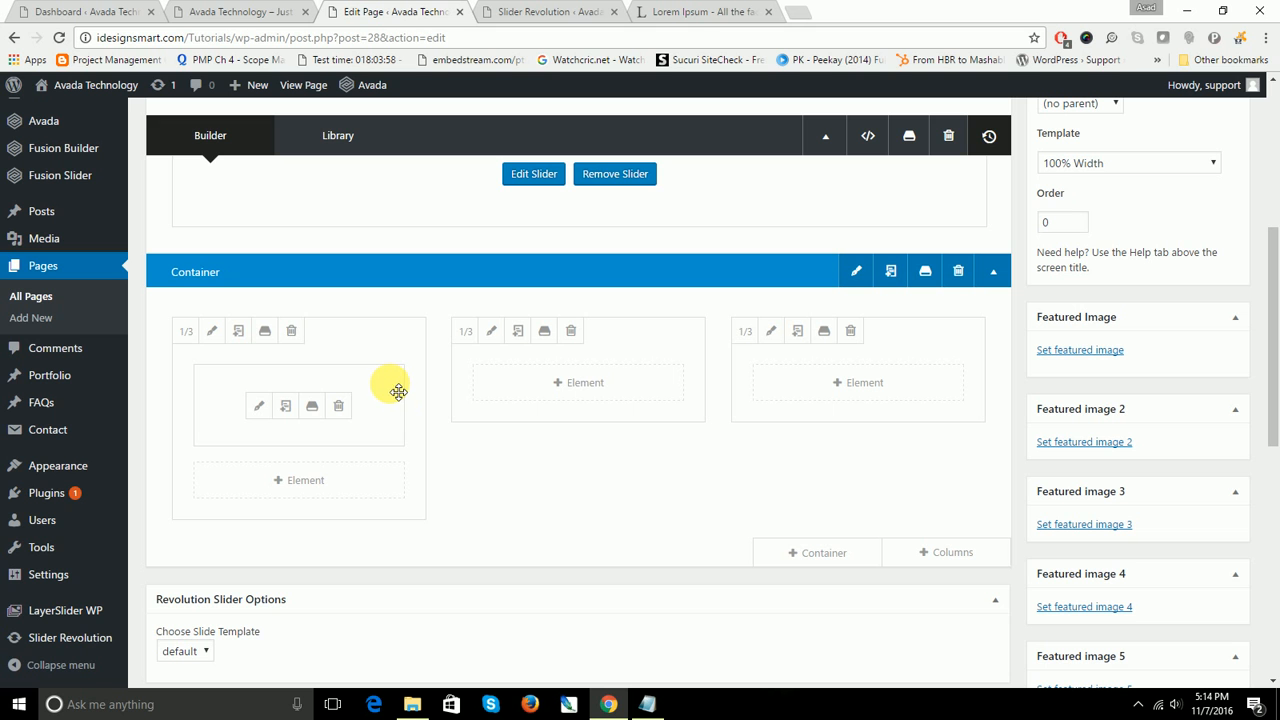
Step: Clone the Content Boxes element twice and move one copy into each of the two empty 1/3 columns
click(286, 410)
click(286, 410)
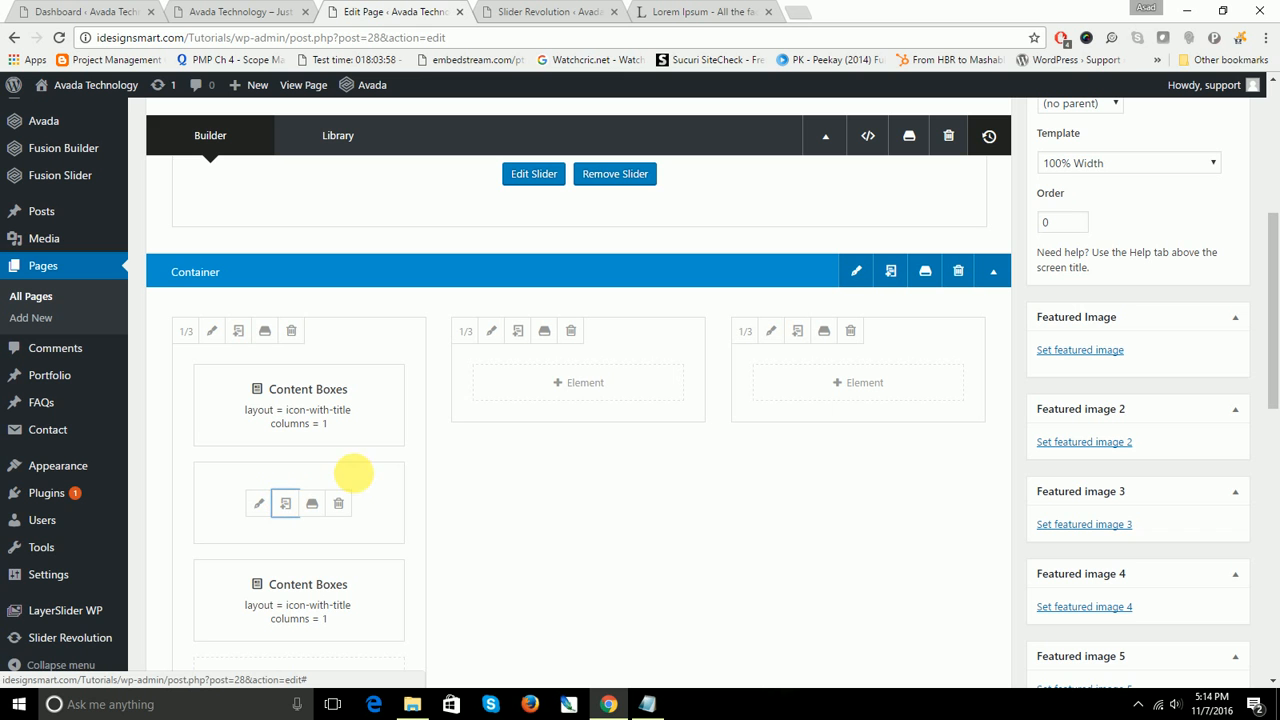
drag(497, 473, 586, 388)
drag(376, 481, 904, 365)
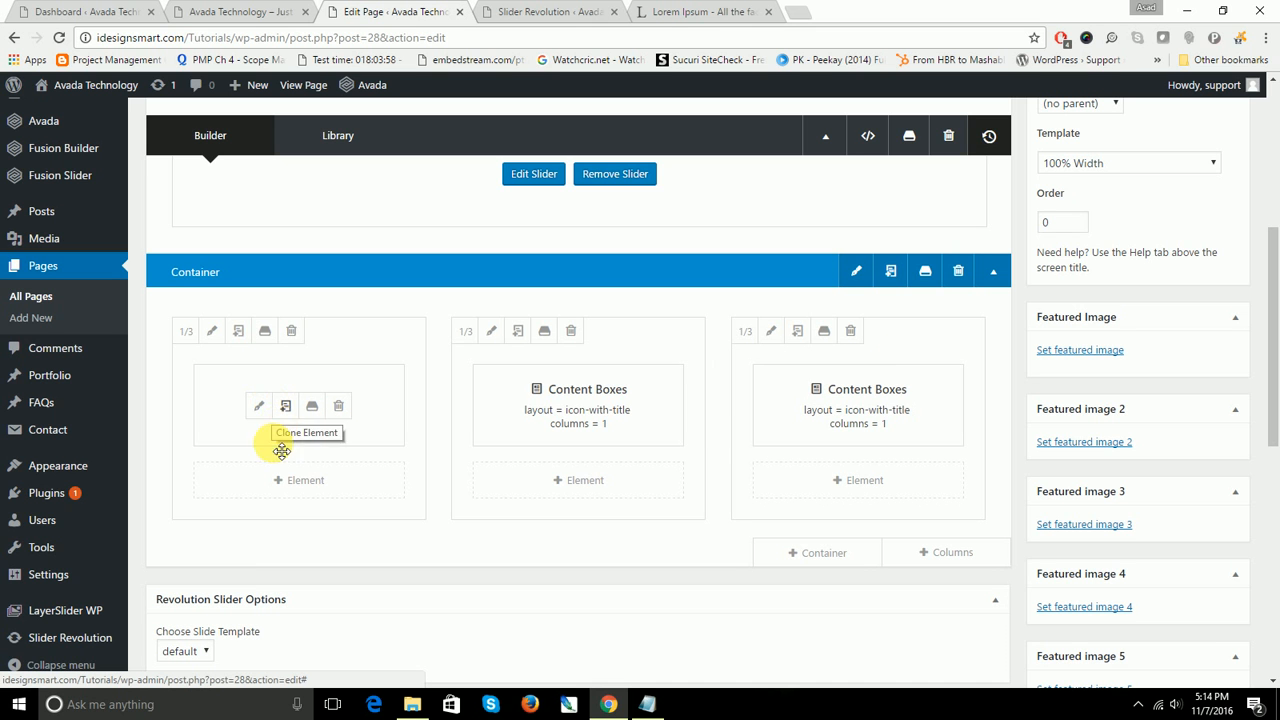
Step: Remove the Custom Page Layouts and Mobile Apps boxes from the first column's Content Boxes element and save it
click(258, 405)
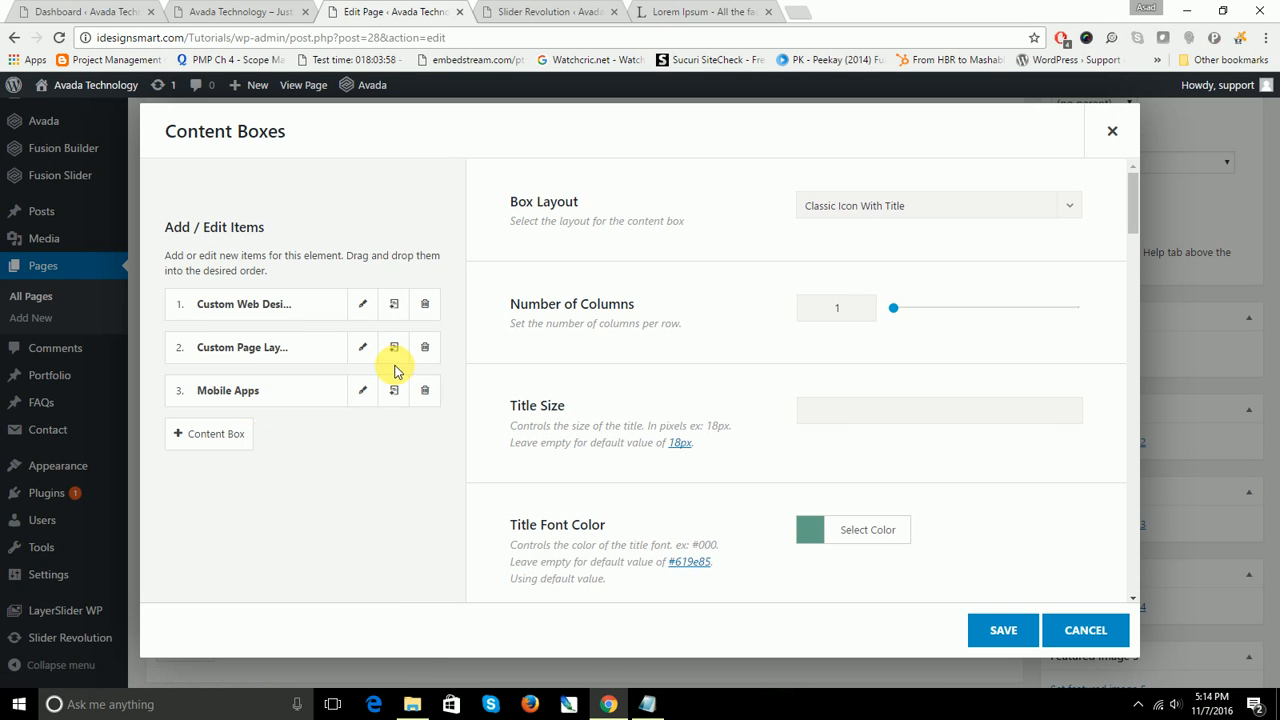
click(425, 348)
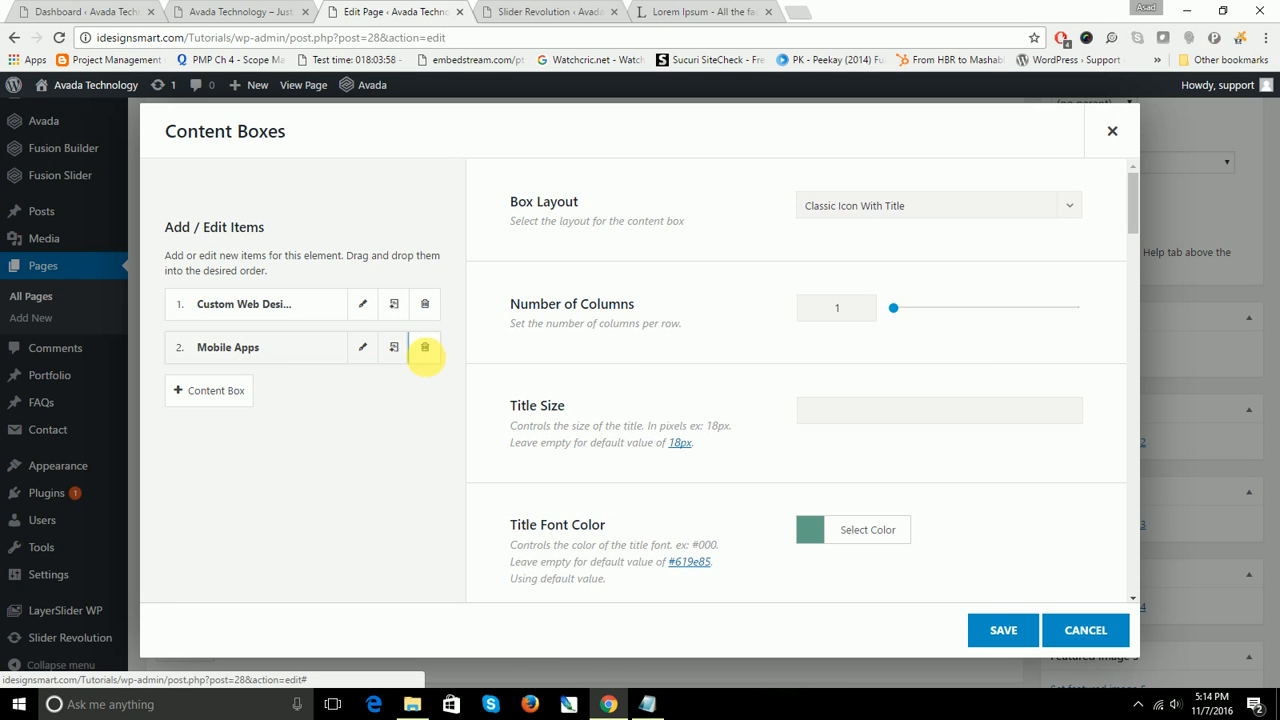
click(427, 352)
click(1003, 630)
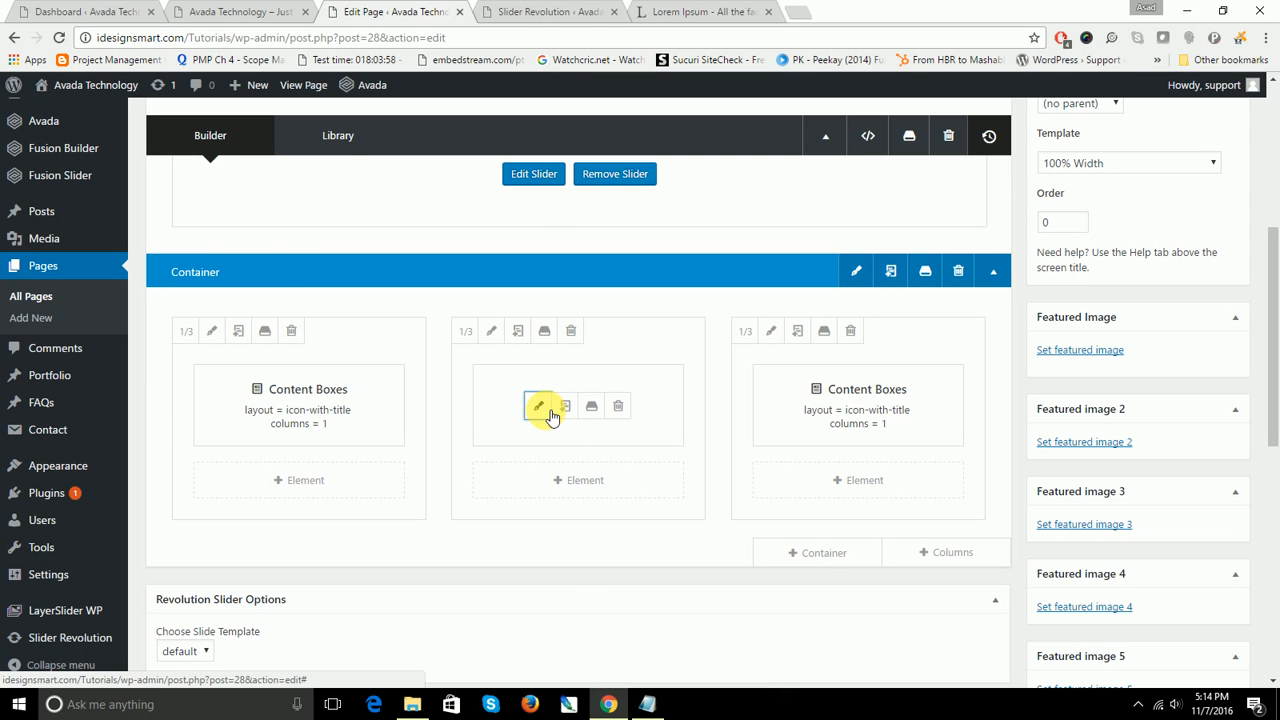
Step: Remove the Custom Web Design and Mobile Apps boxes from the second column's Content Boxes element and save it
click(549, 412)
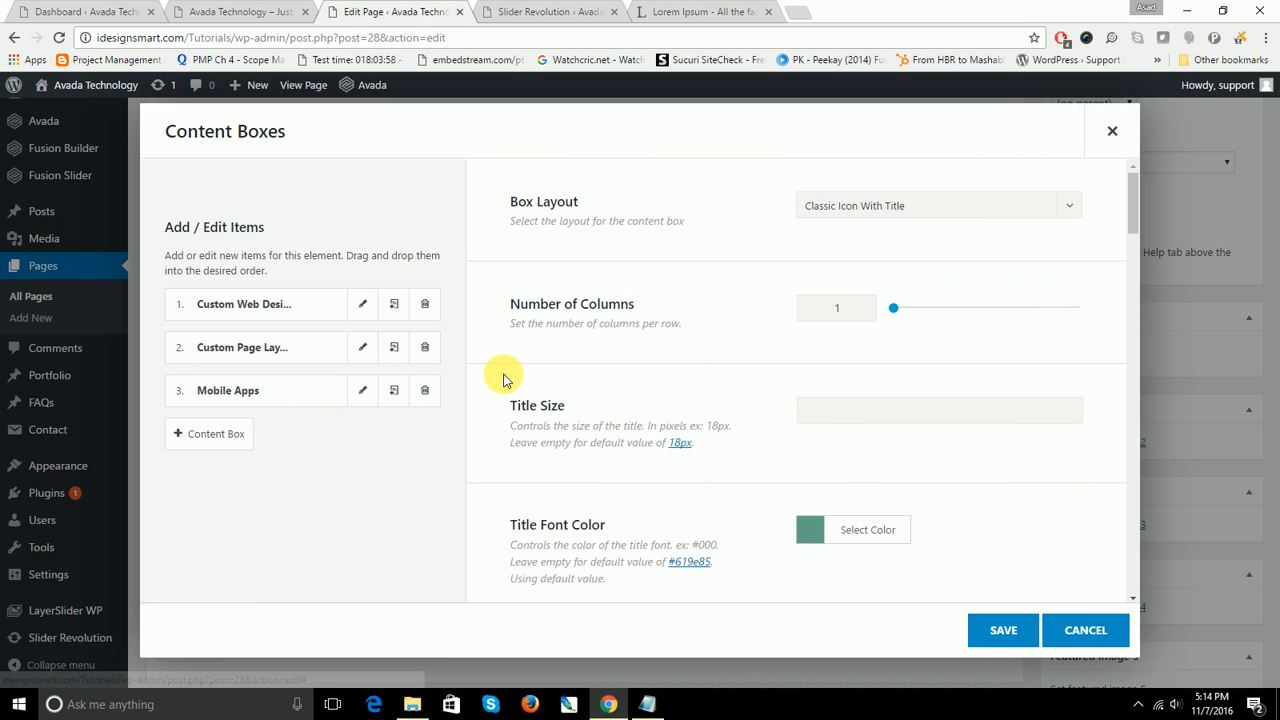
click(365, 305)
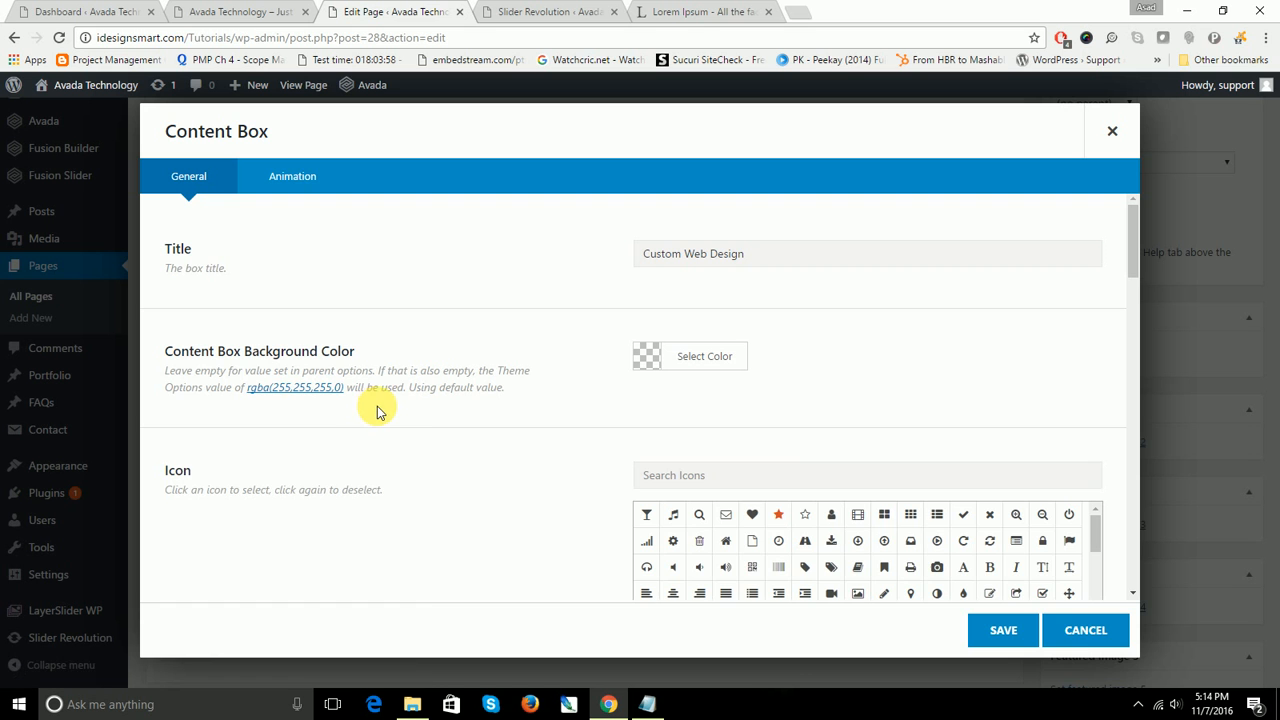
click(1085, 630)
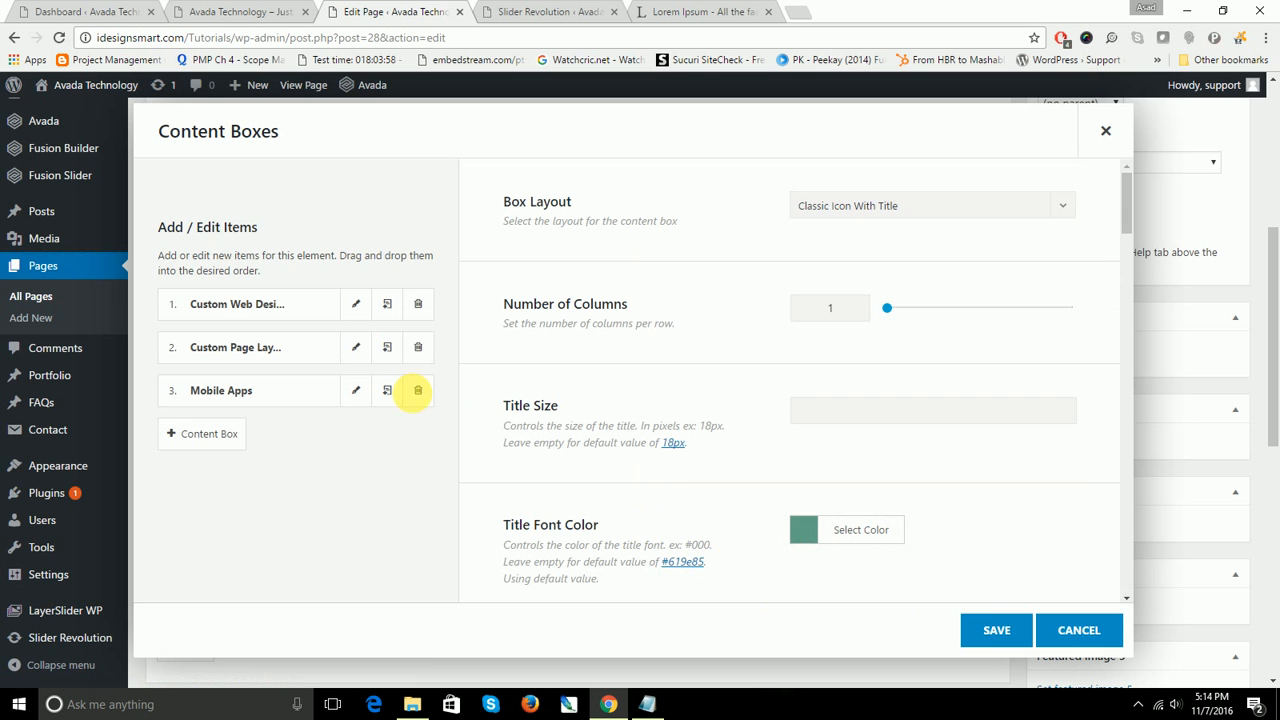
click(418, 304)
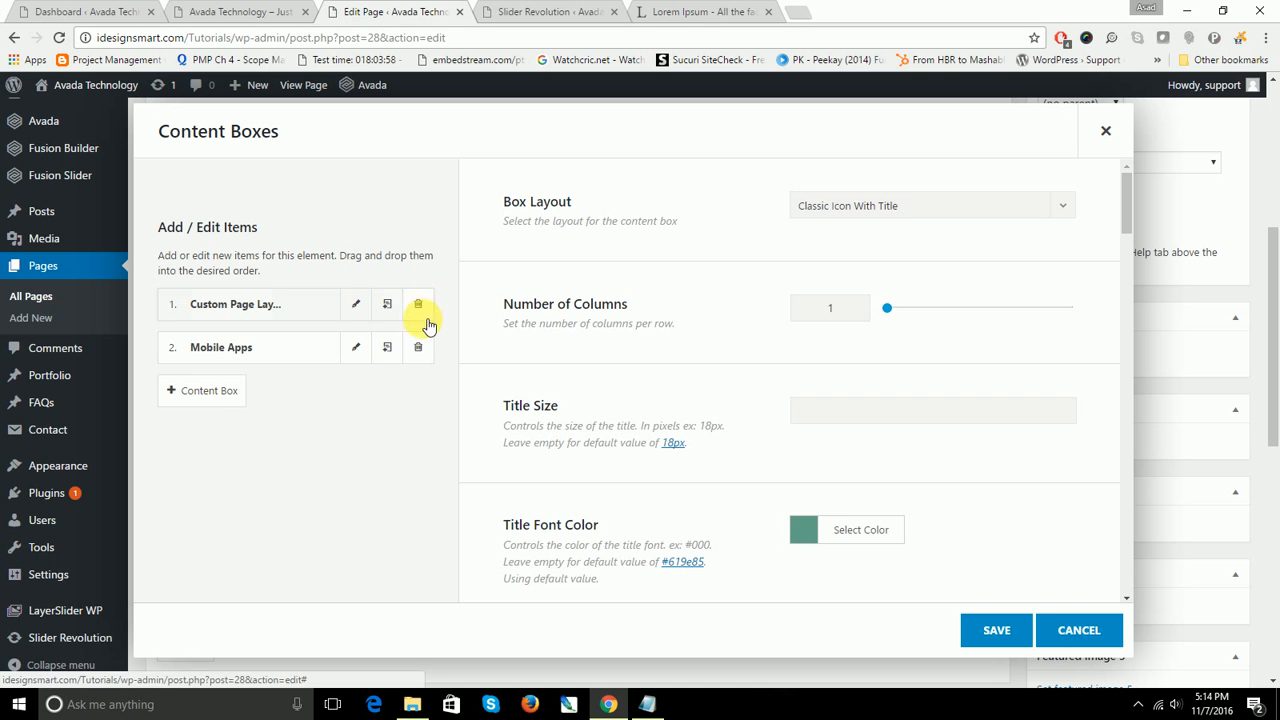
click(418, 347)
click(996, 630)
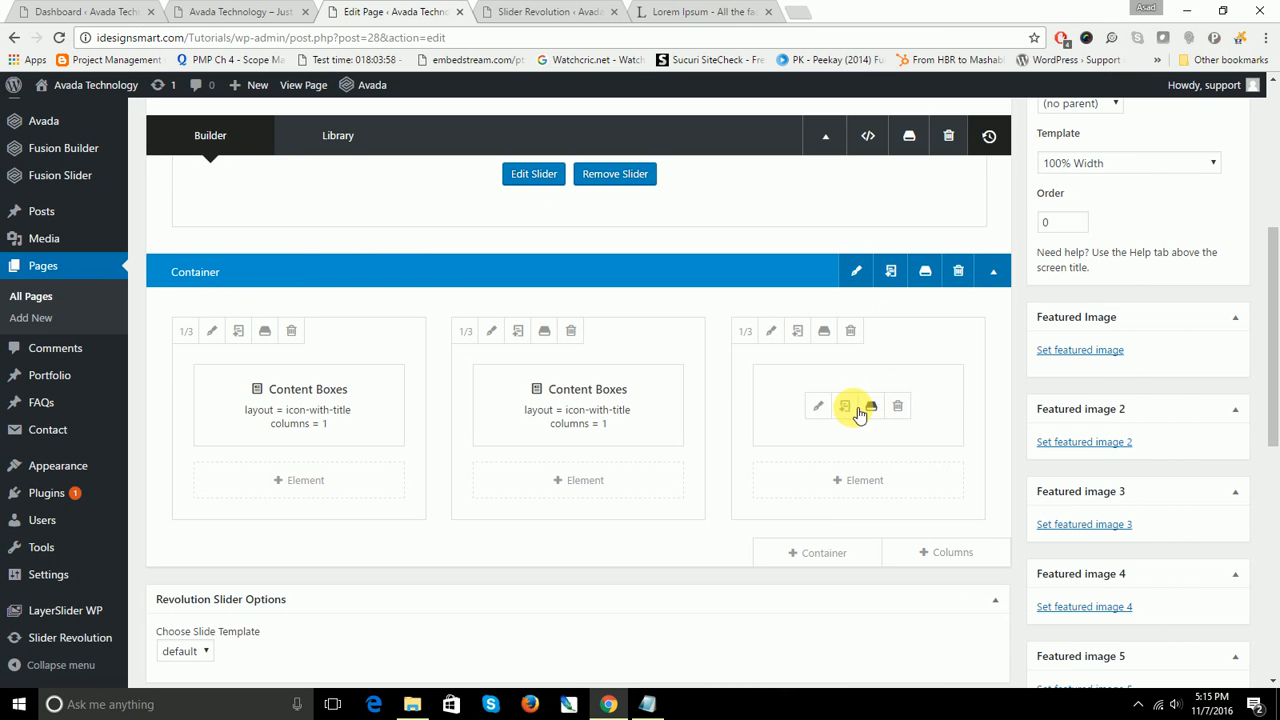
Step: Remove the Custom Web Design and Custom Page Layouts boxes from the third column's Content Boxes element and save it
click(823, 406)
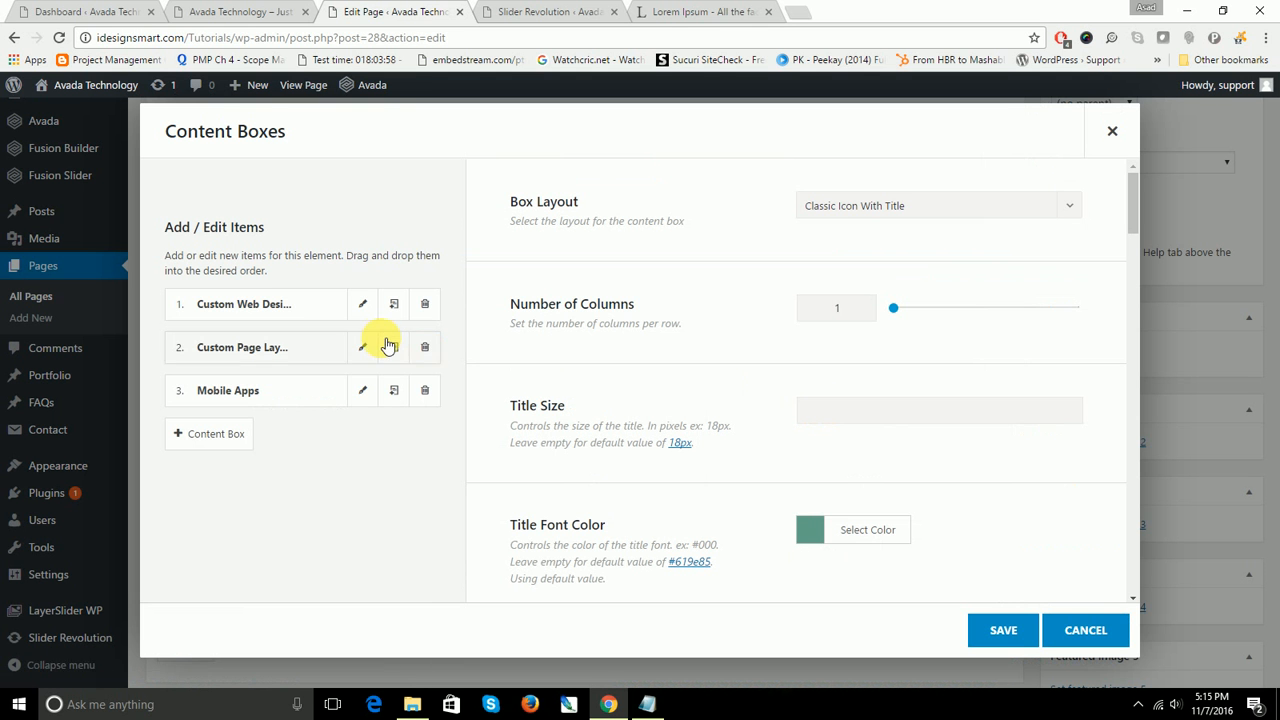
click(425, 304)
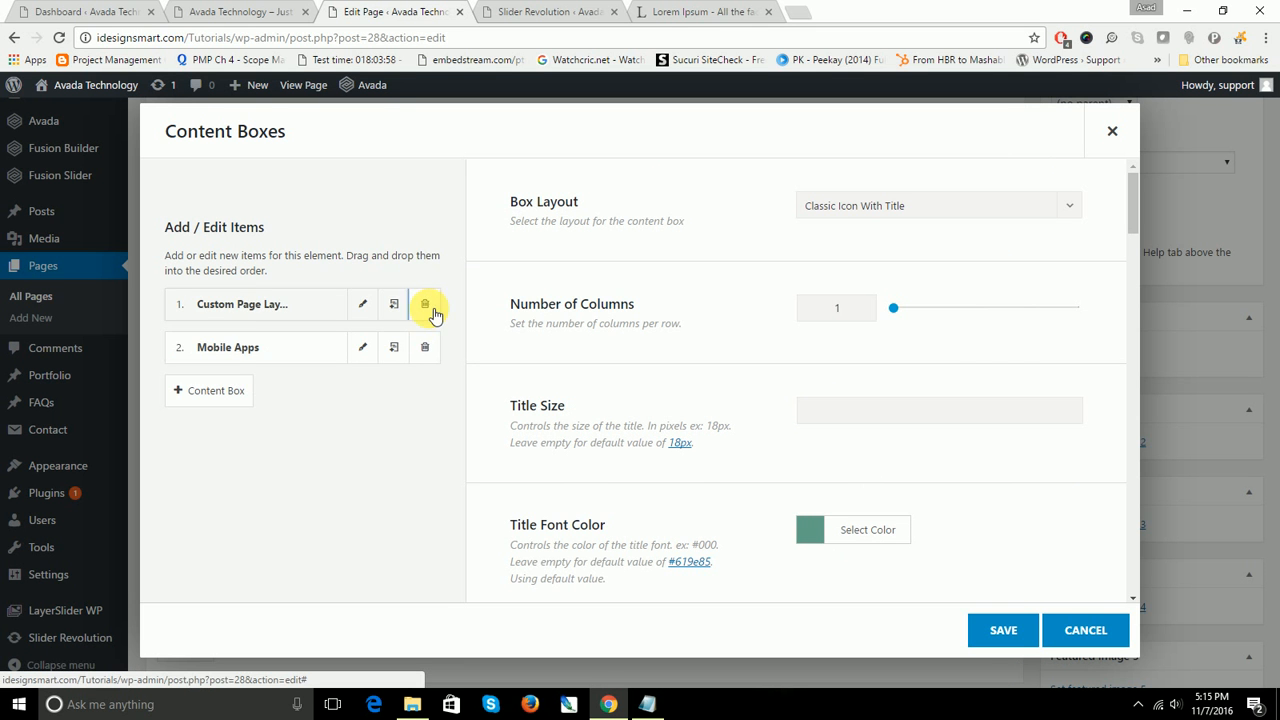
click(425, 304)
click(988, 633)
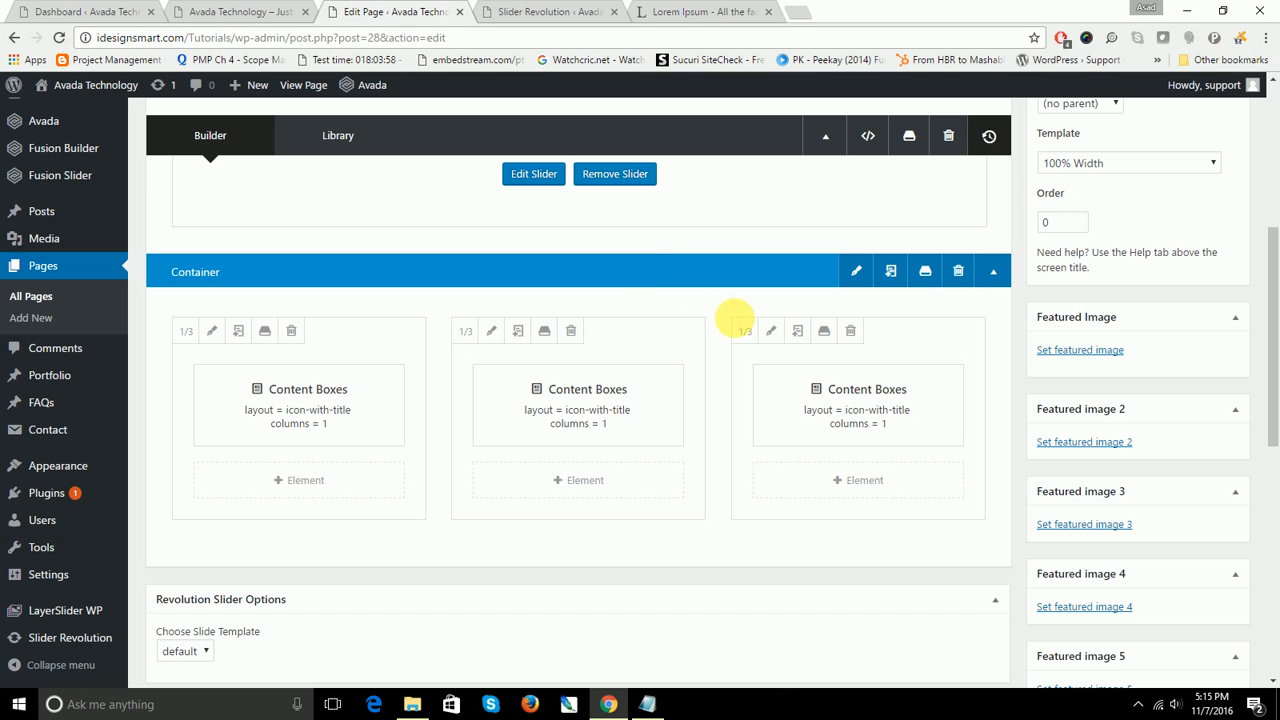
Step: Open the settings of the container holding the three columns, enable equal column height, and review its other general options
click(856, 272)
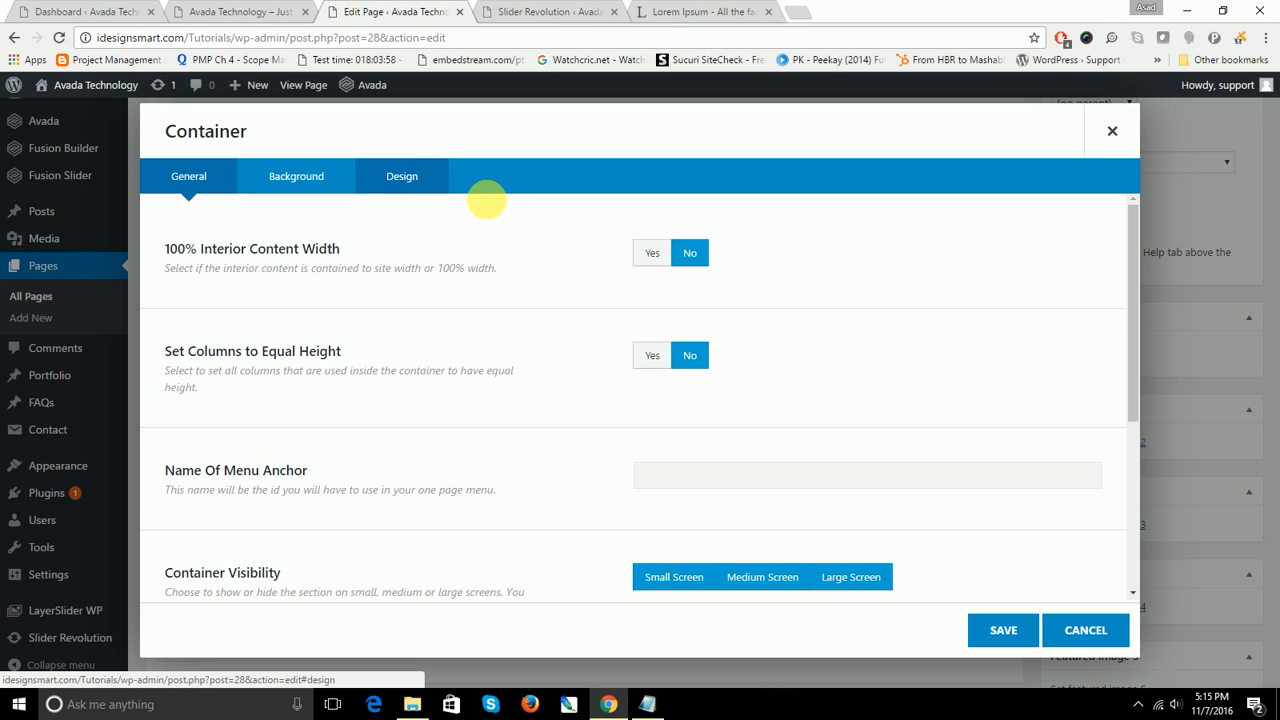
mouse_move(1132, 313)
mouse_down()
mouse_move(1134, 577)
mouse_move(1132, 302)
mouse_up()
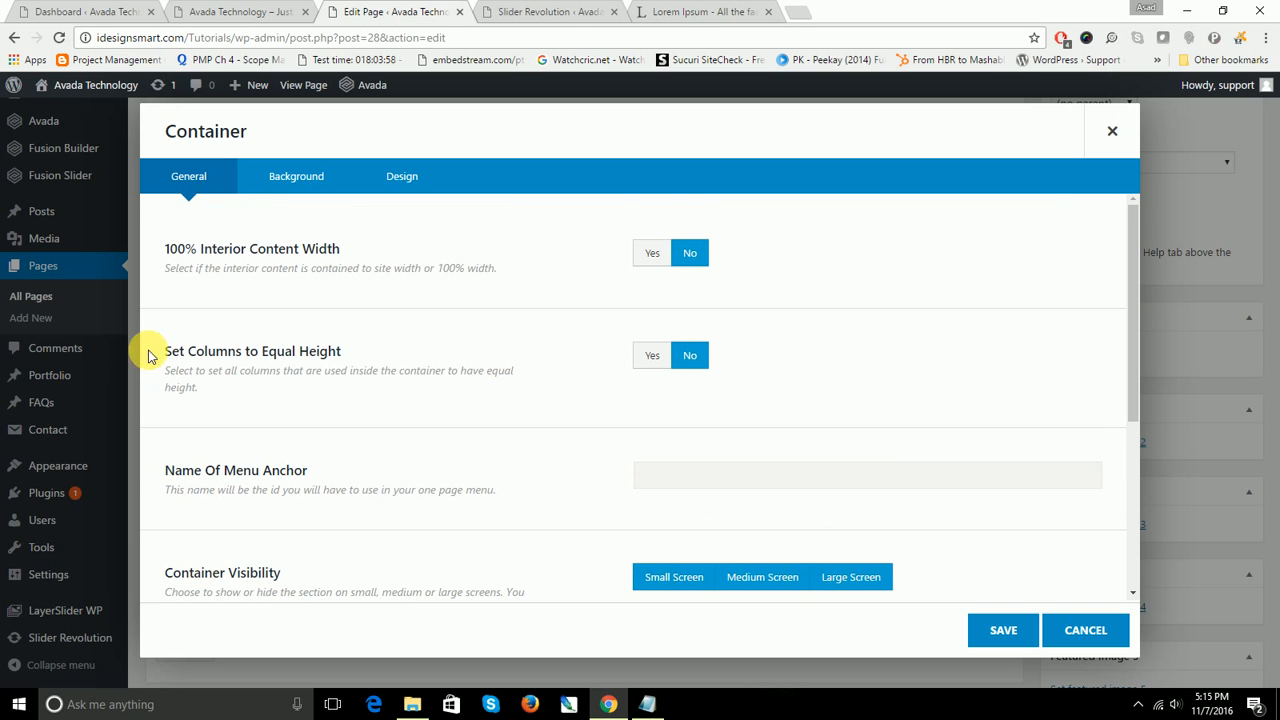
drag(172, 351, 276, 352)
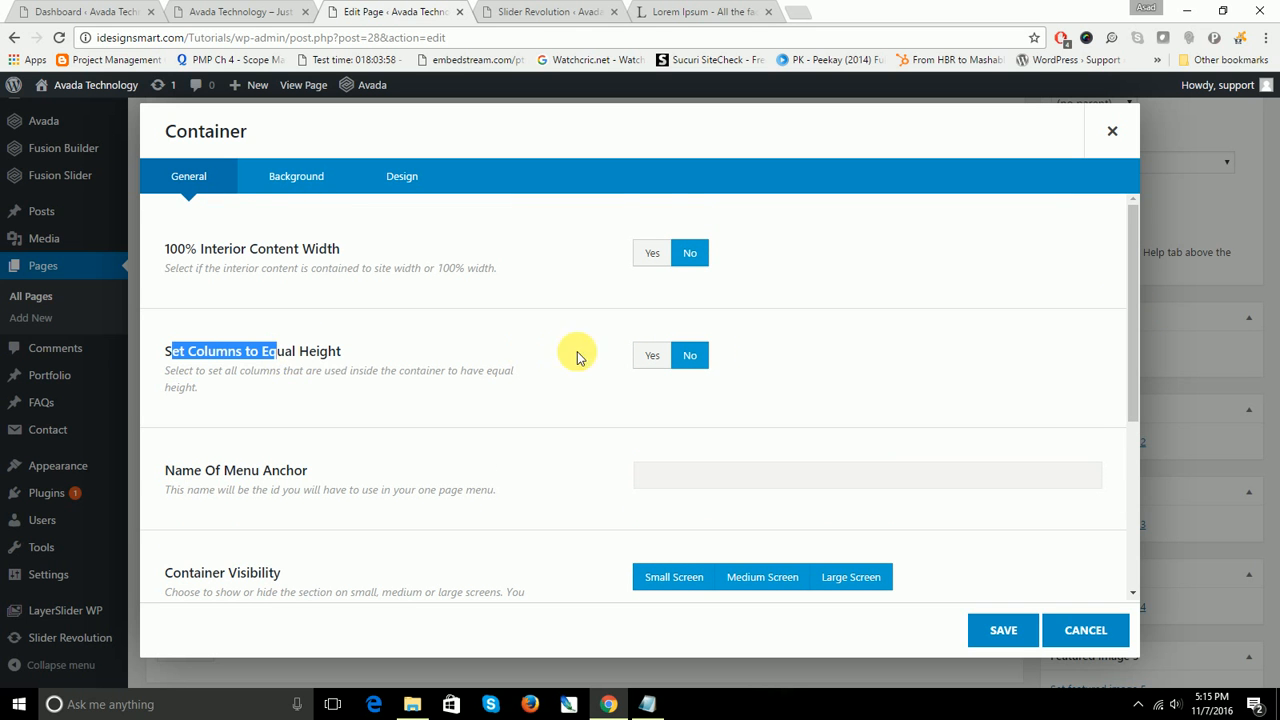
click(662, 358)
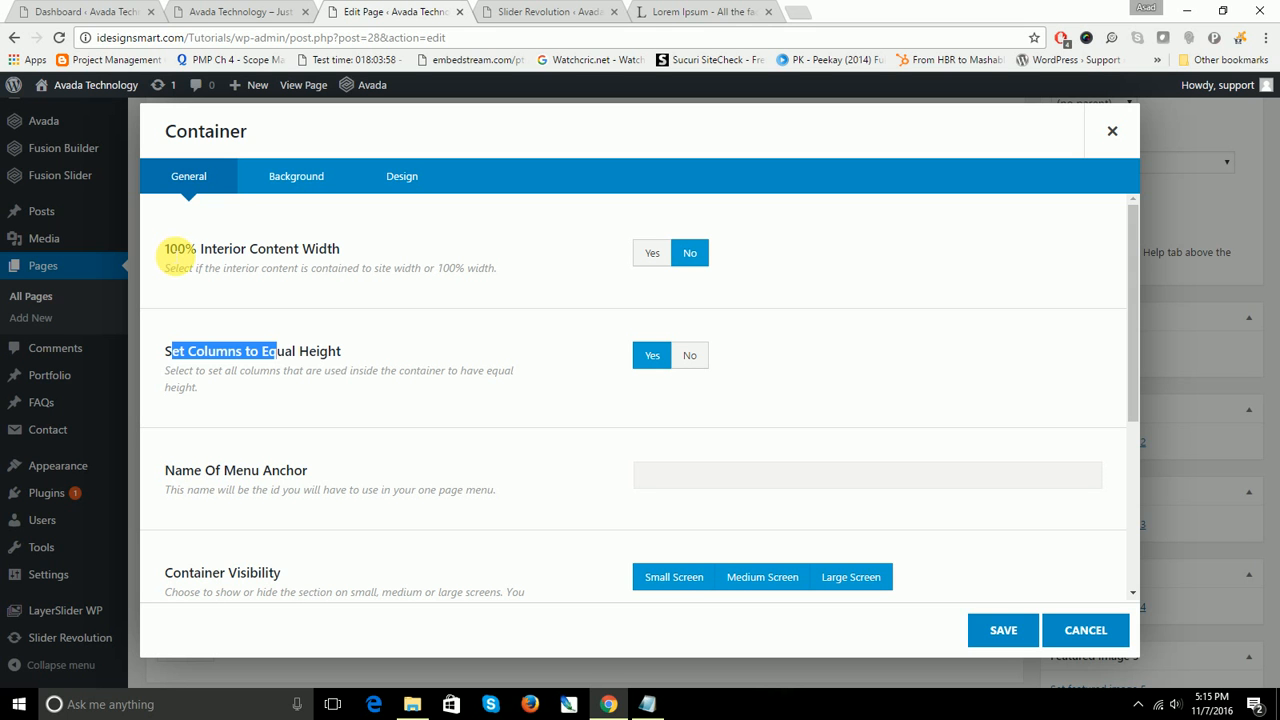
click(686, 477)
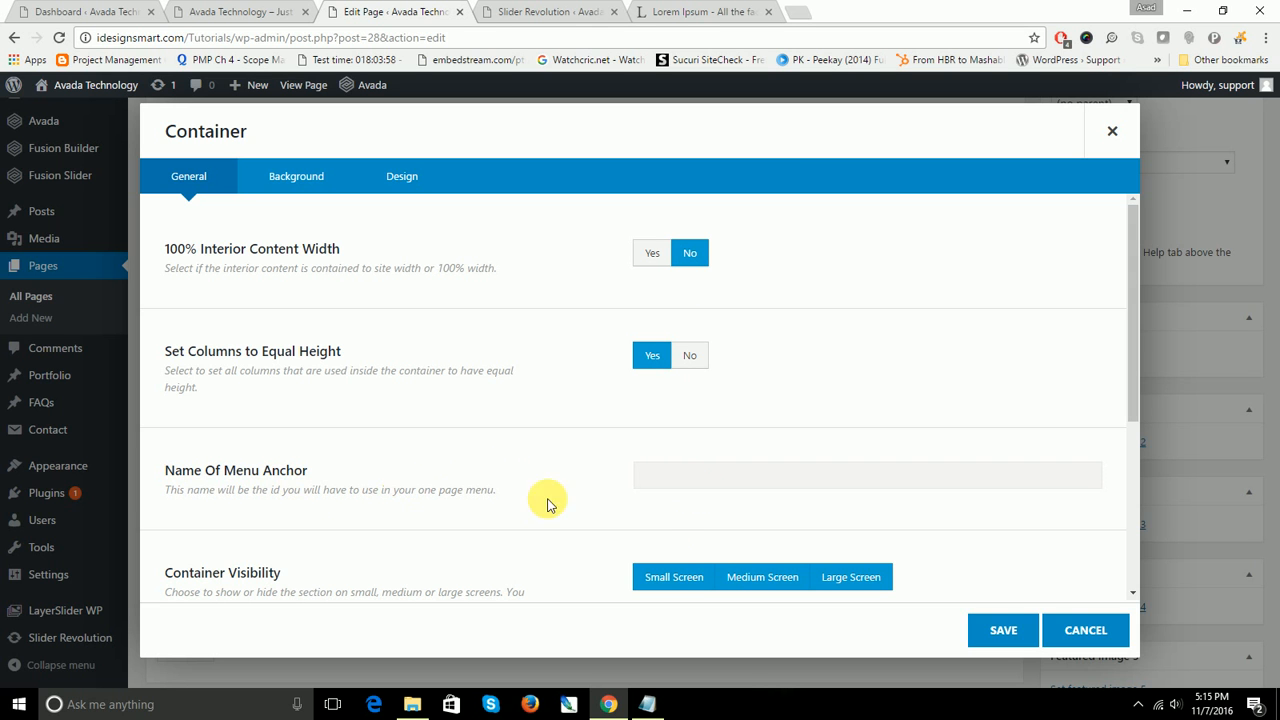
scroll(749, 496, down, 3)
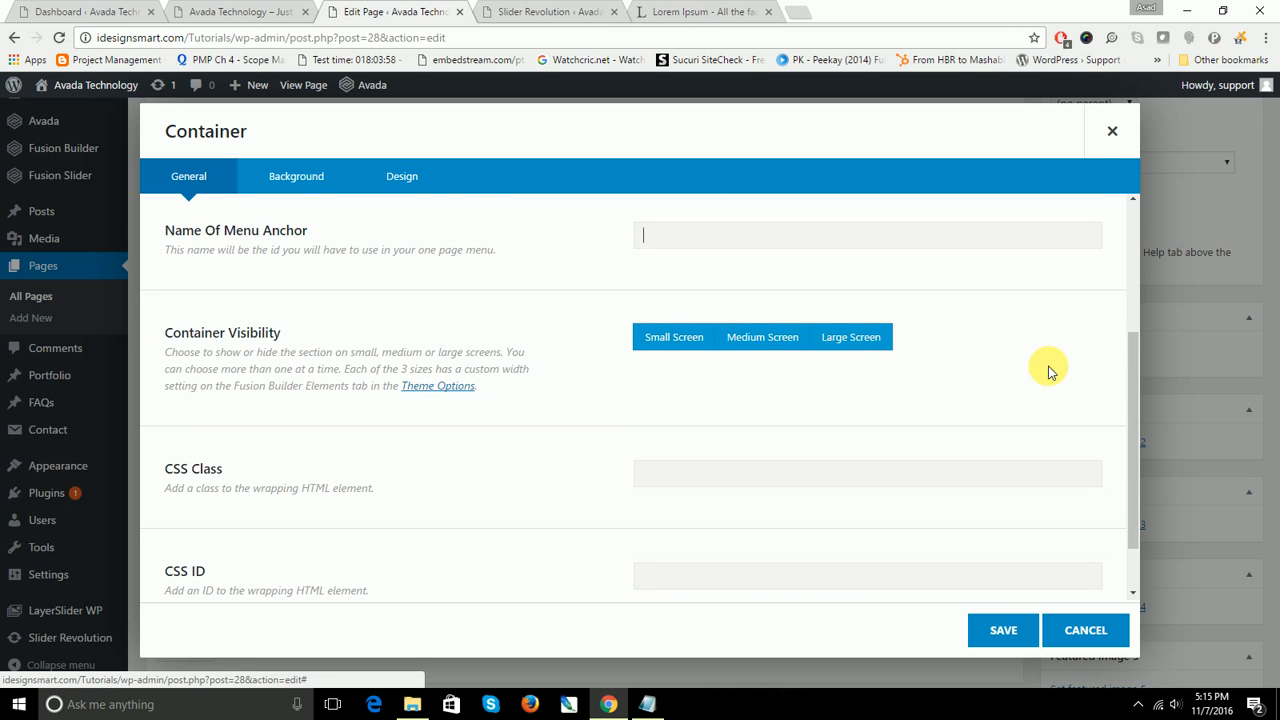
scroll(1131, 329, up, 2)
scroll(1124, 317, up, 1)
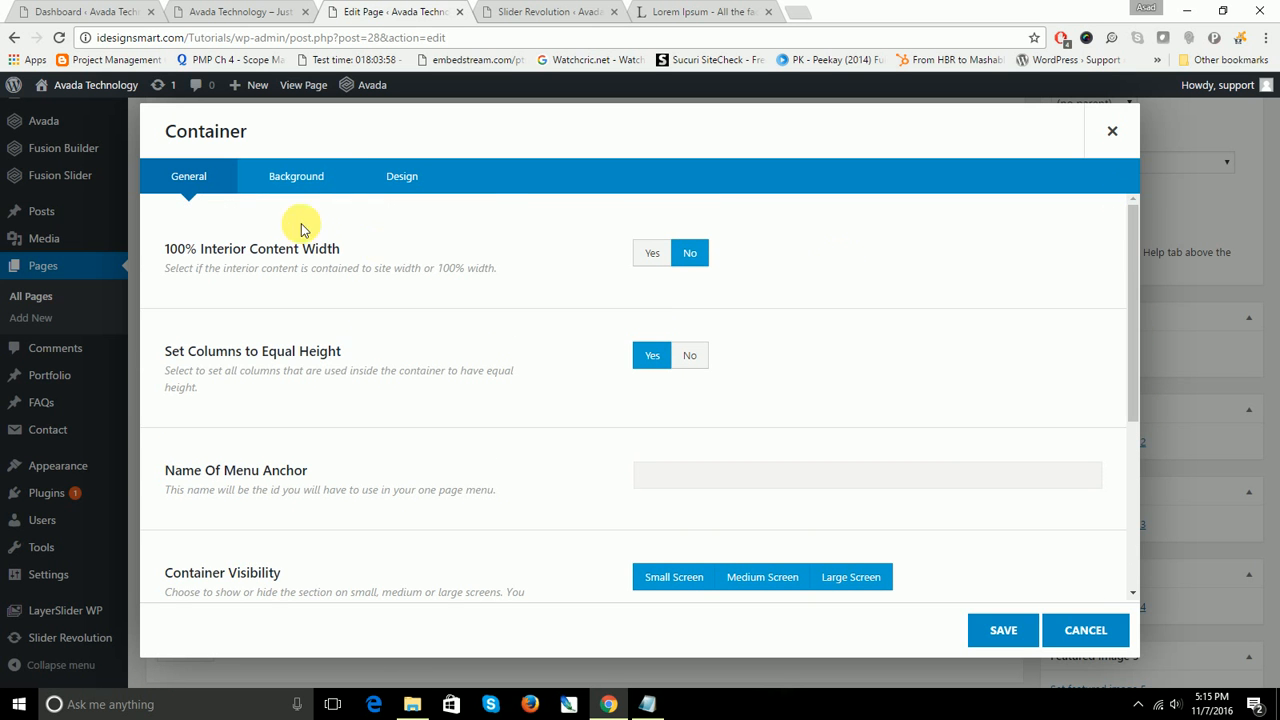
Step: Review the container's background and design settings and insert officeloop_cover.jpg from the media library as its background image
click(298, 175)
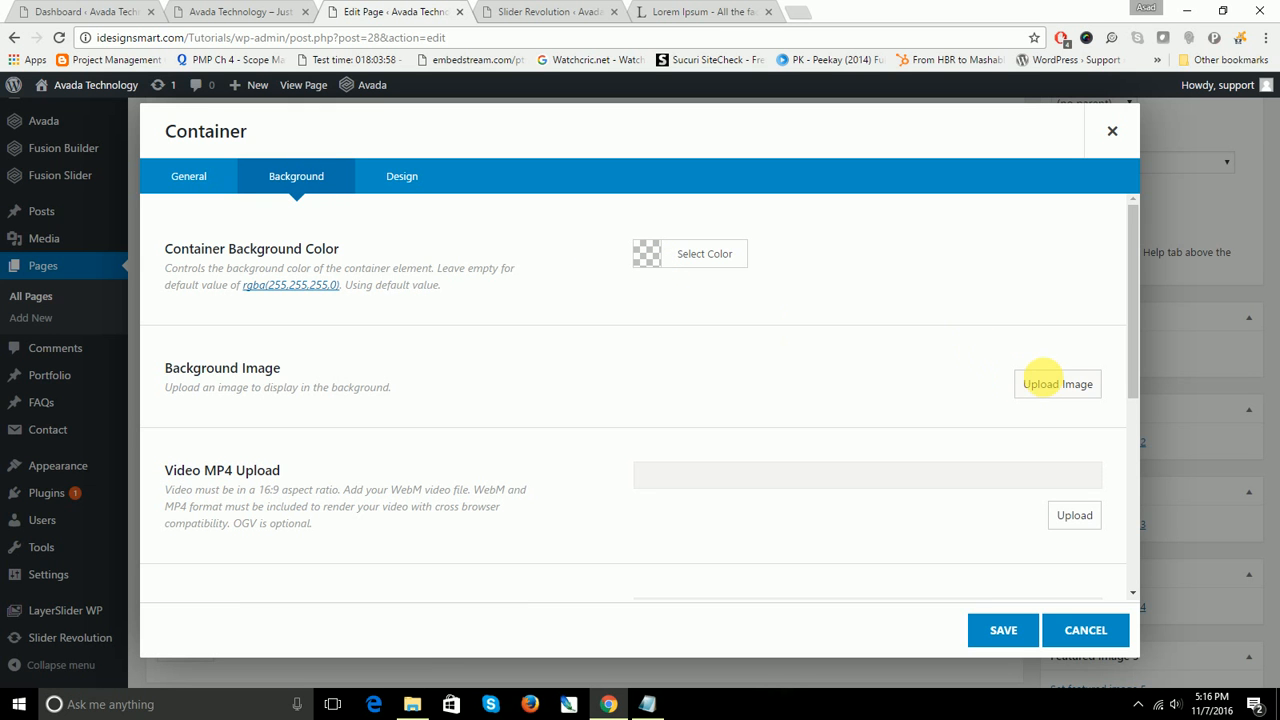
drag(1134, 361, 1094, 283)
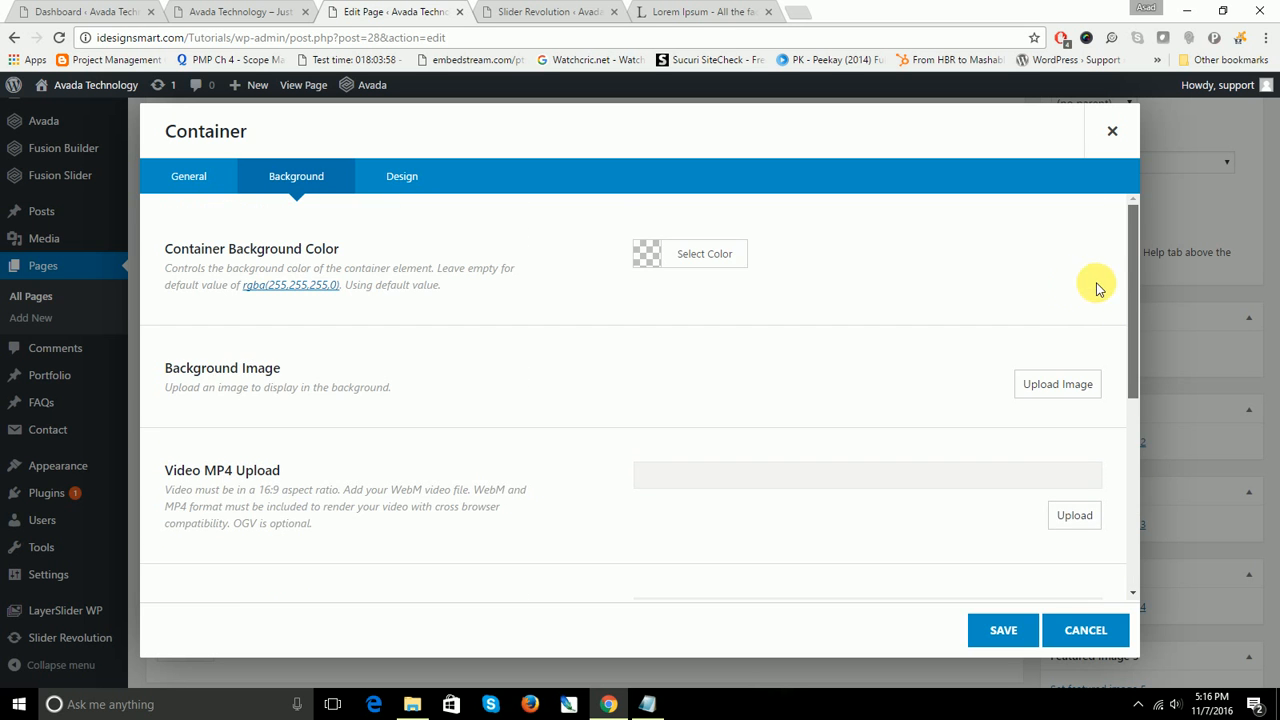
click(391, 184)
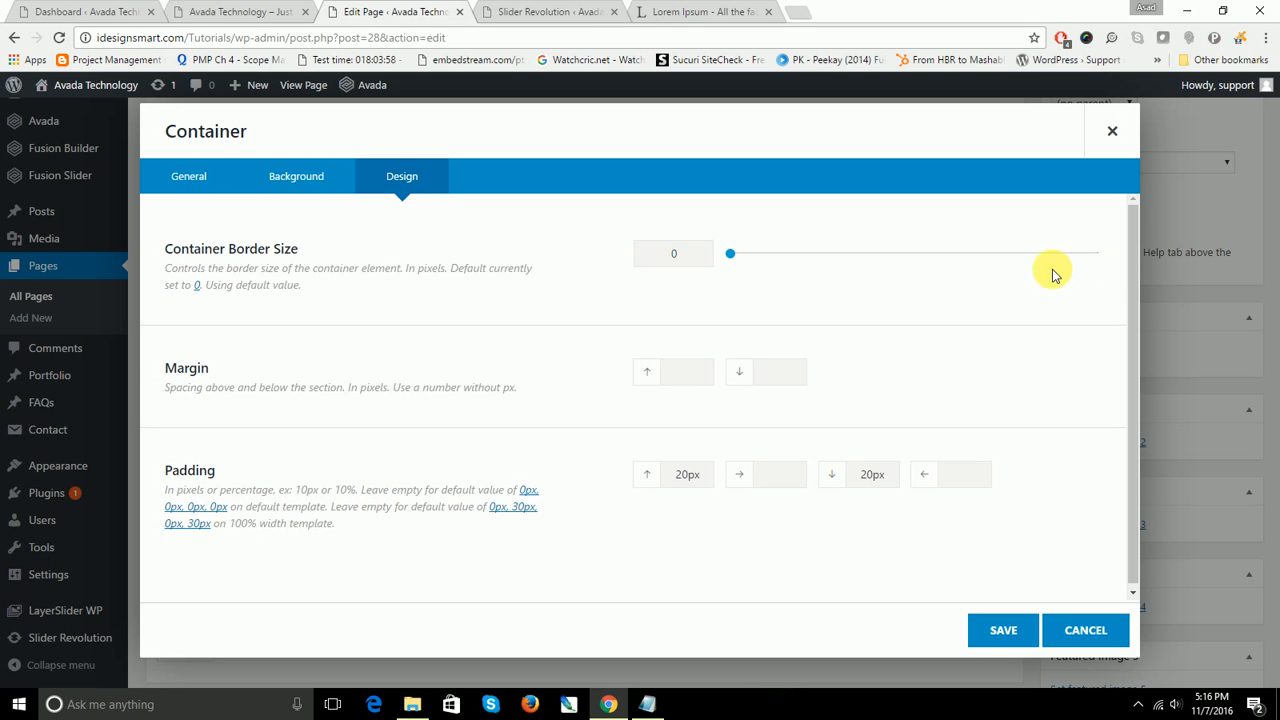
click(277, 181)
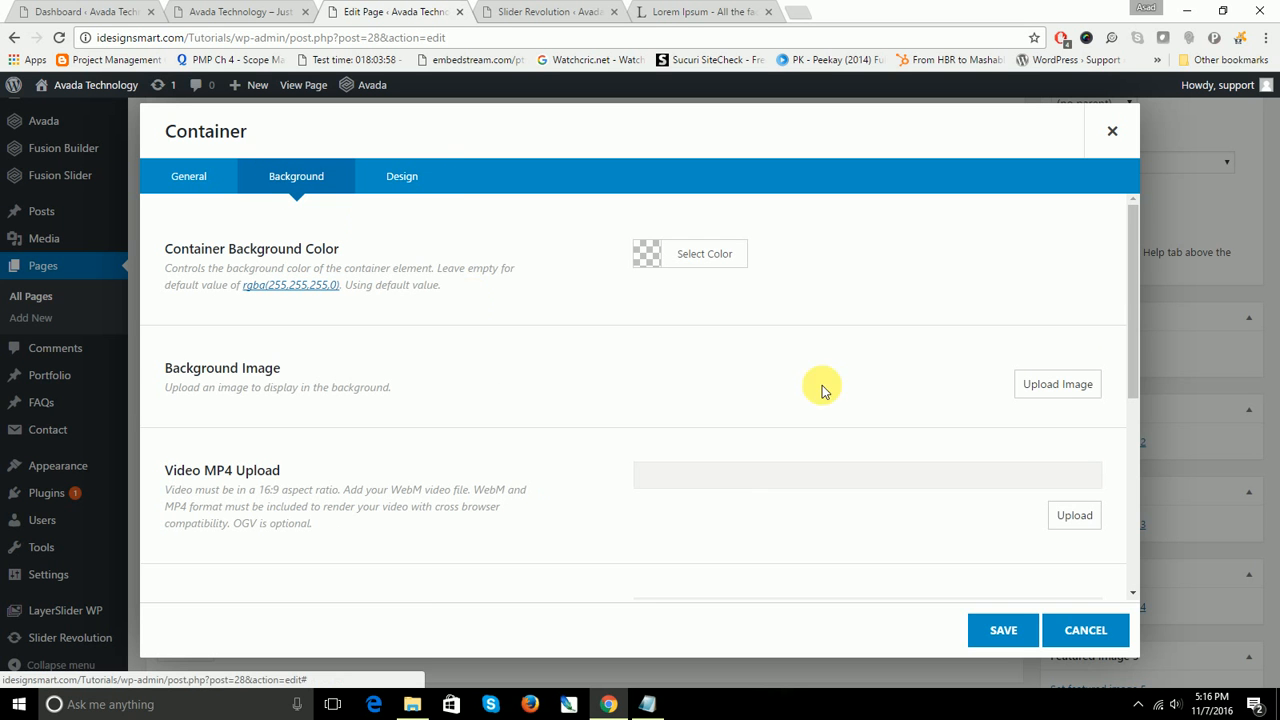
click(1093, 386)
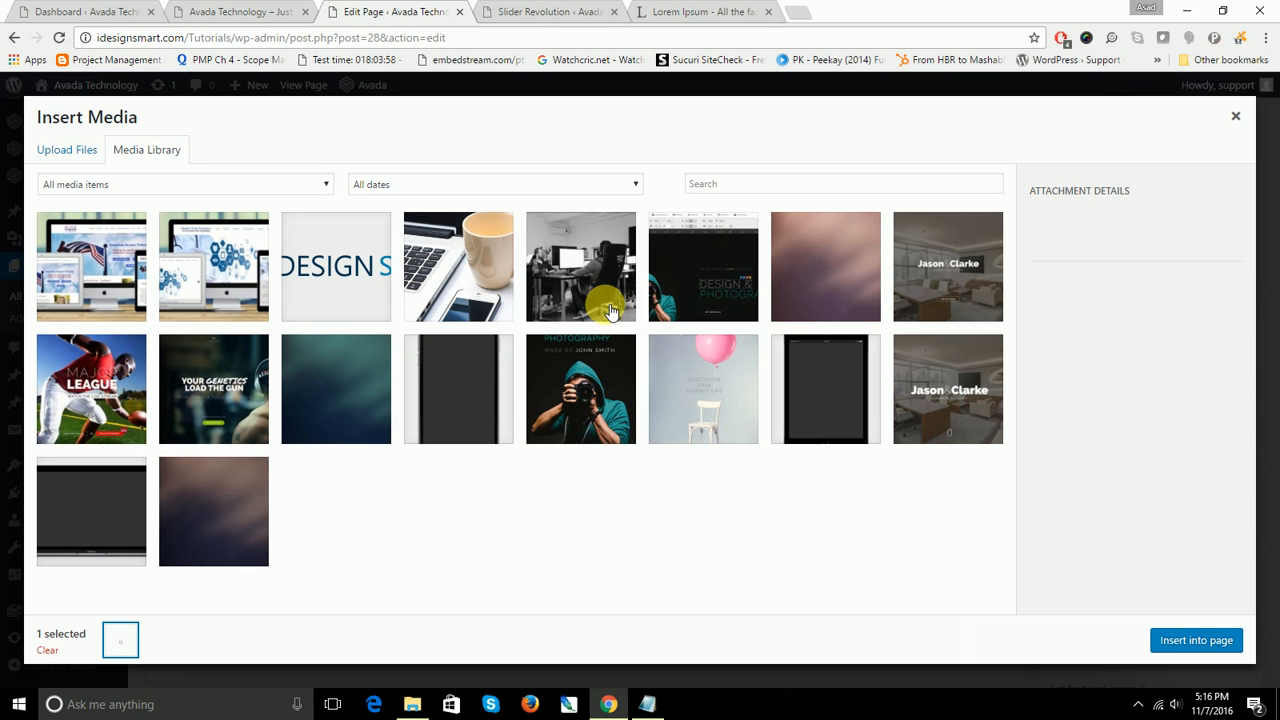
click(576, 276)
click(1215, 641)
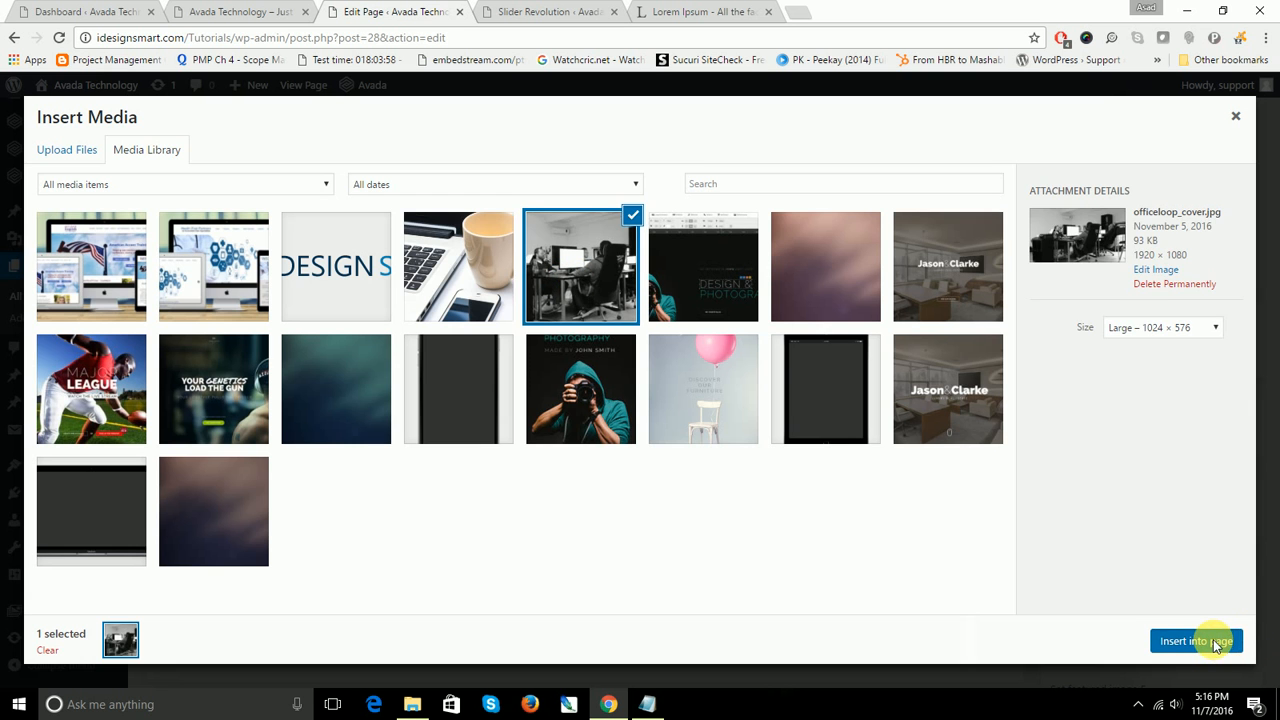
Step: Examine the background image's position, repeat, fading and parallax options, and remove the image from the container
scroll(690, 430, down, 5)
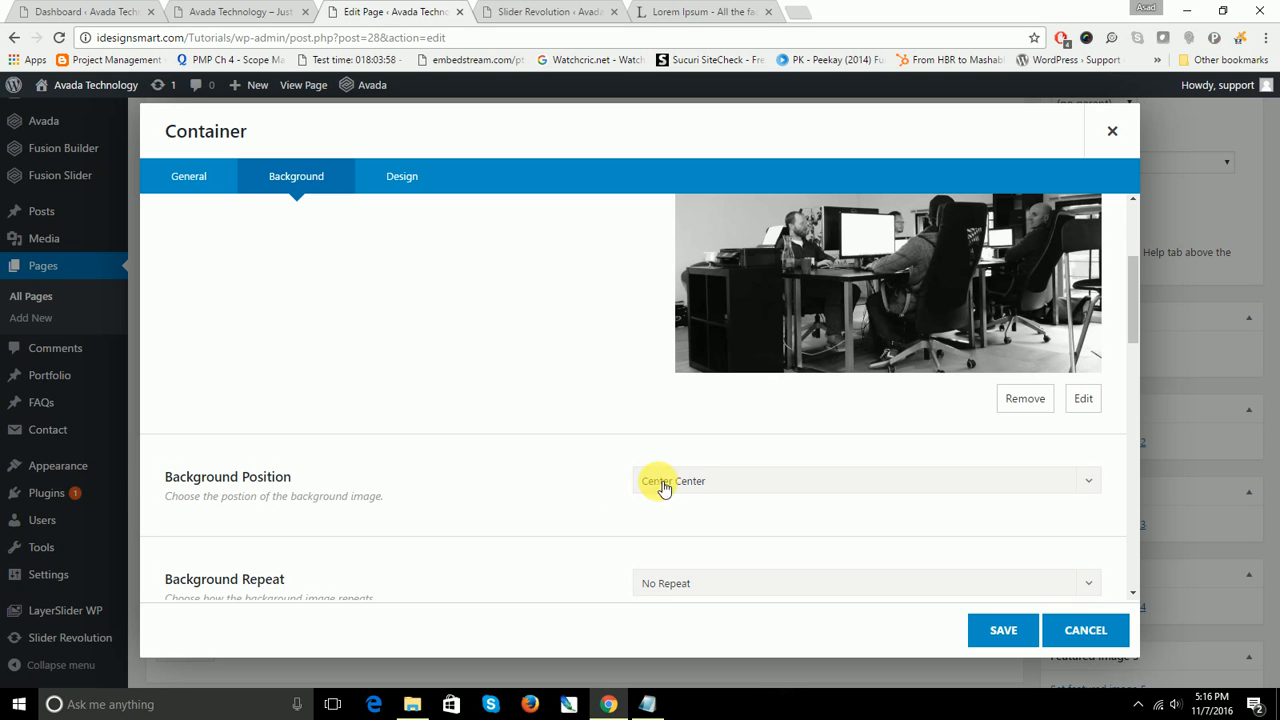
click(712, 484)
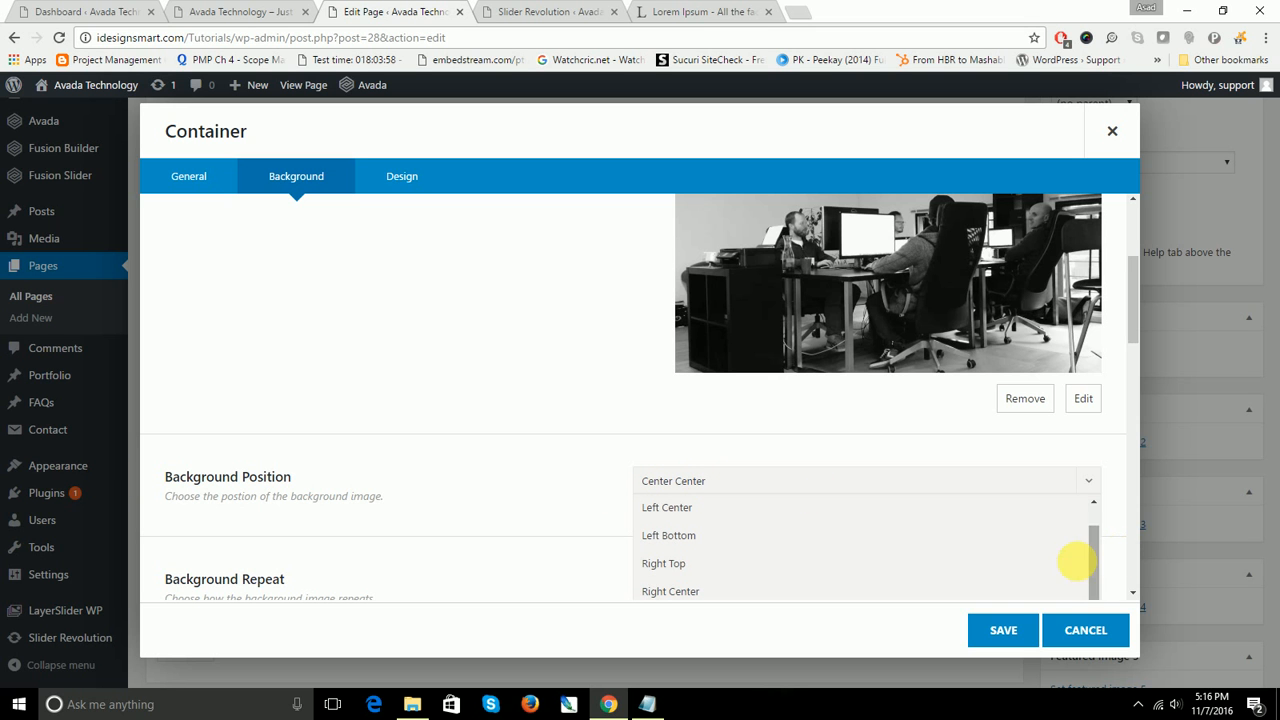
drag(1093, 536, 1102, 573)
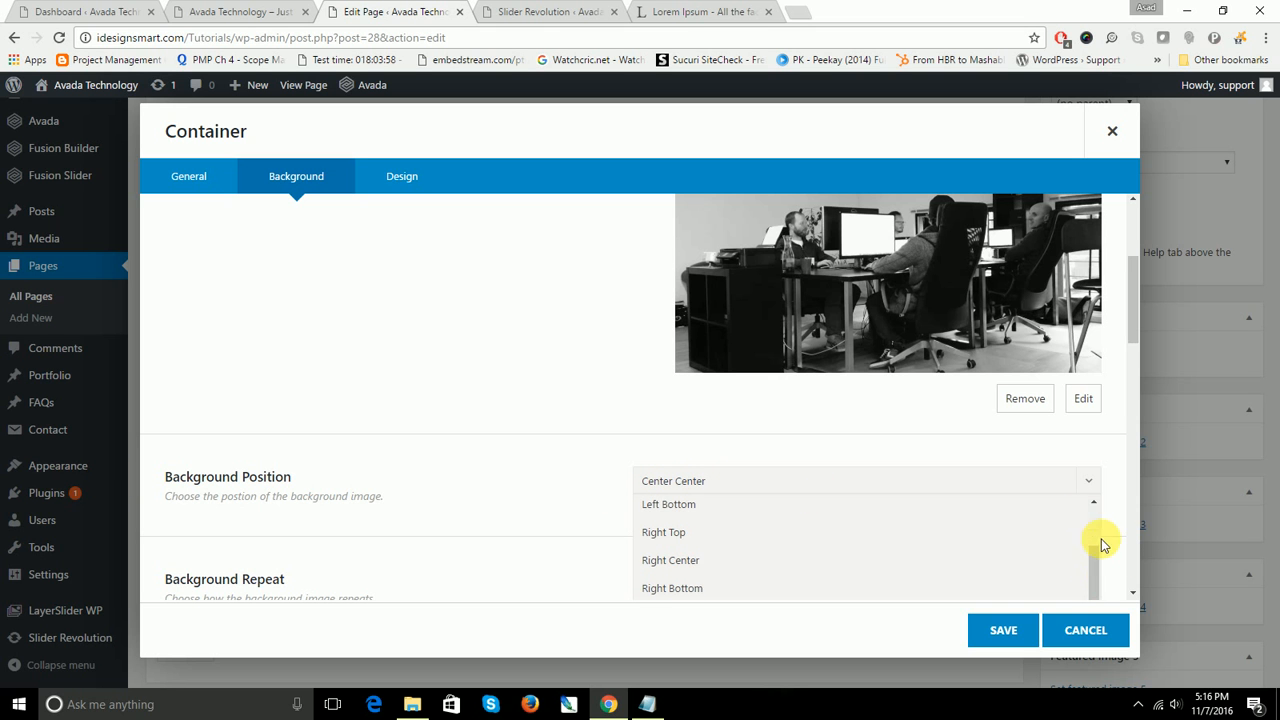
scroll(1140, 400, down, 3)
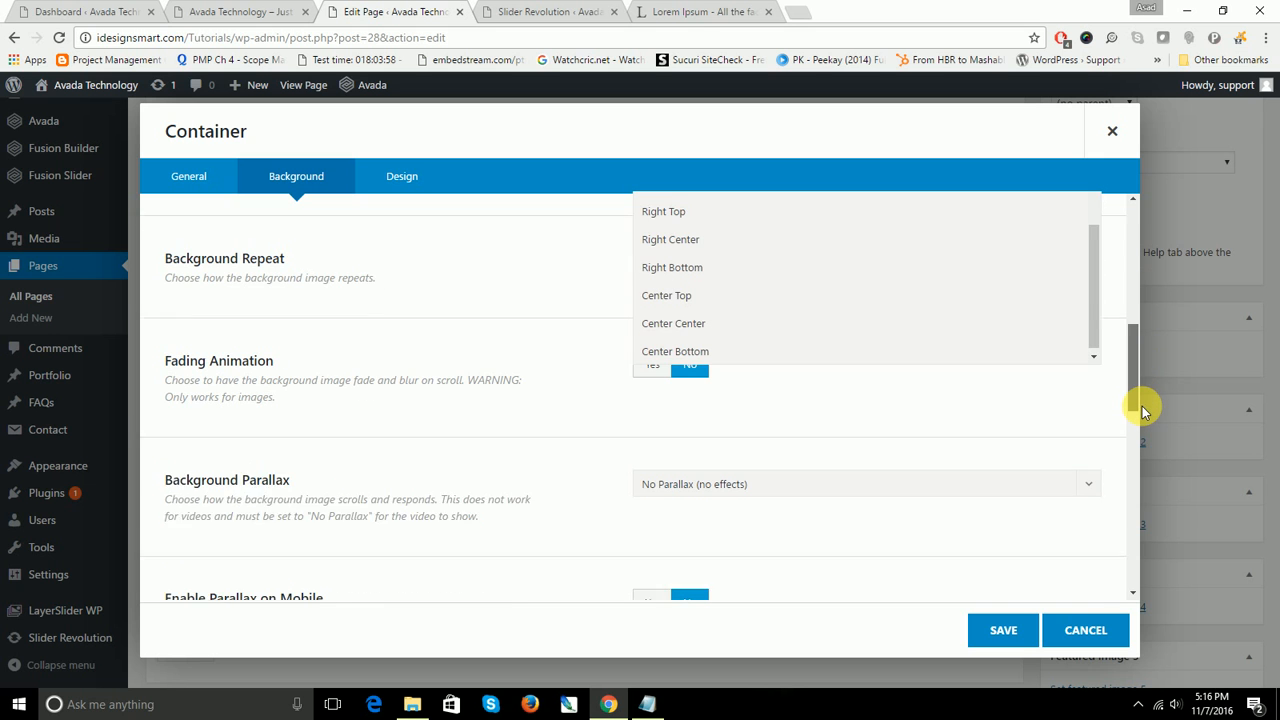
click(376, 271)
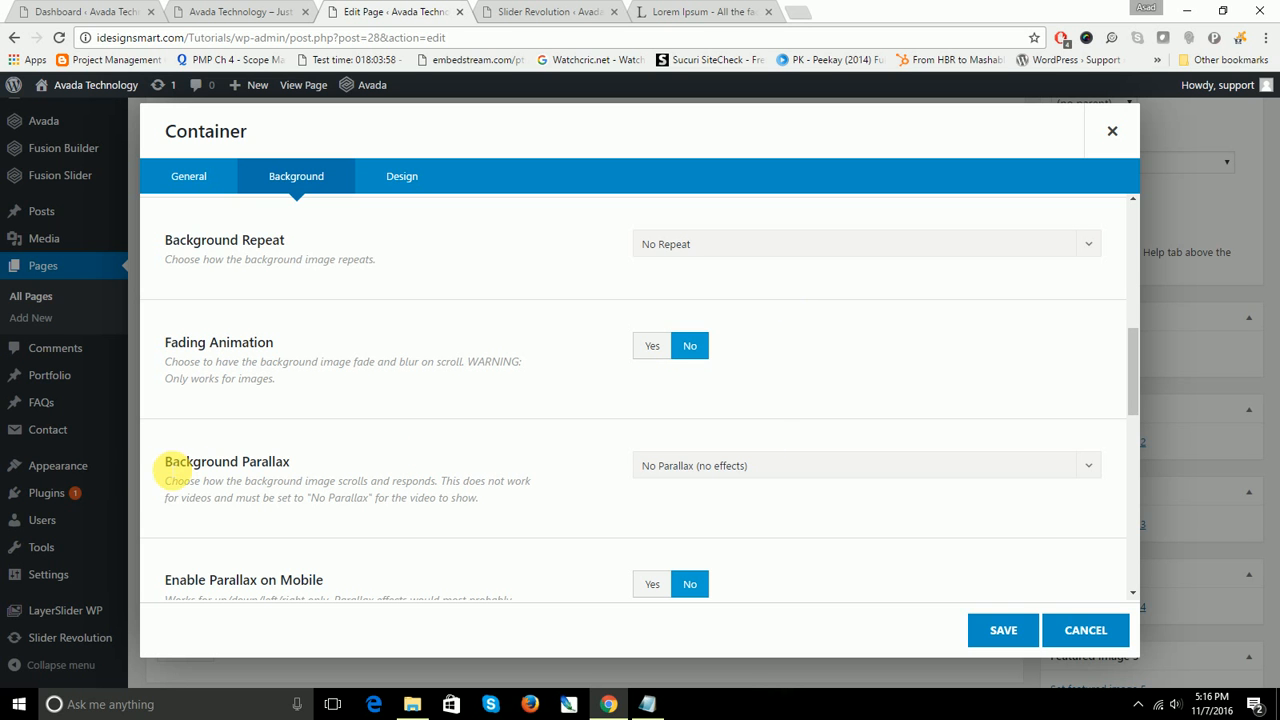
drag(164, 461, 385, 479)
click(780, 463)
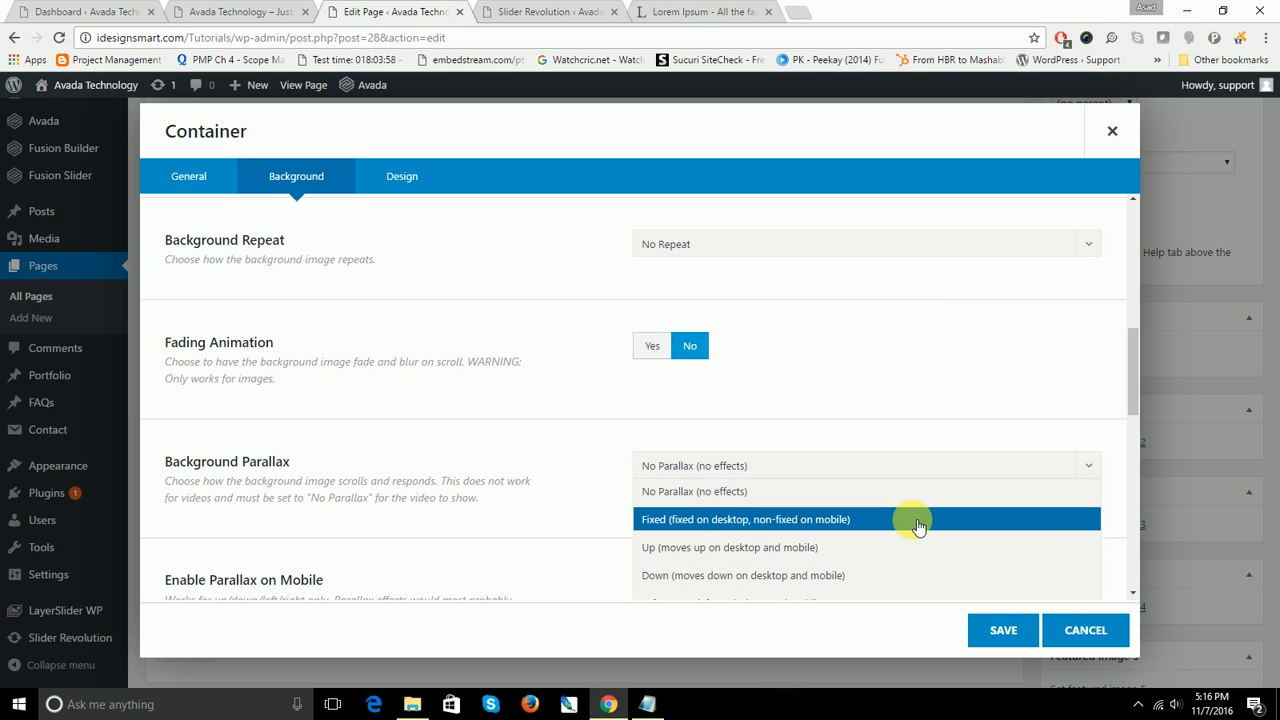
drag(1131, 353, 1129, 436)
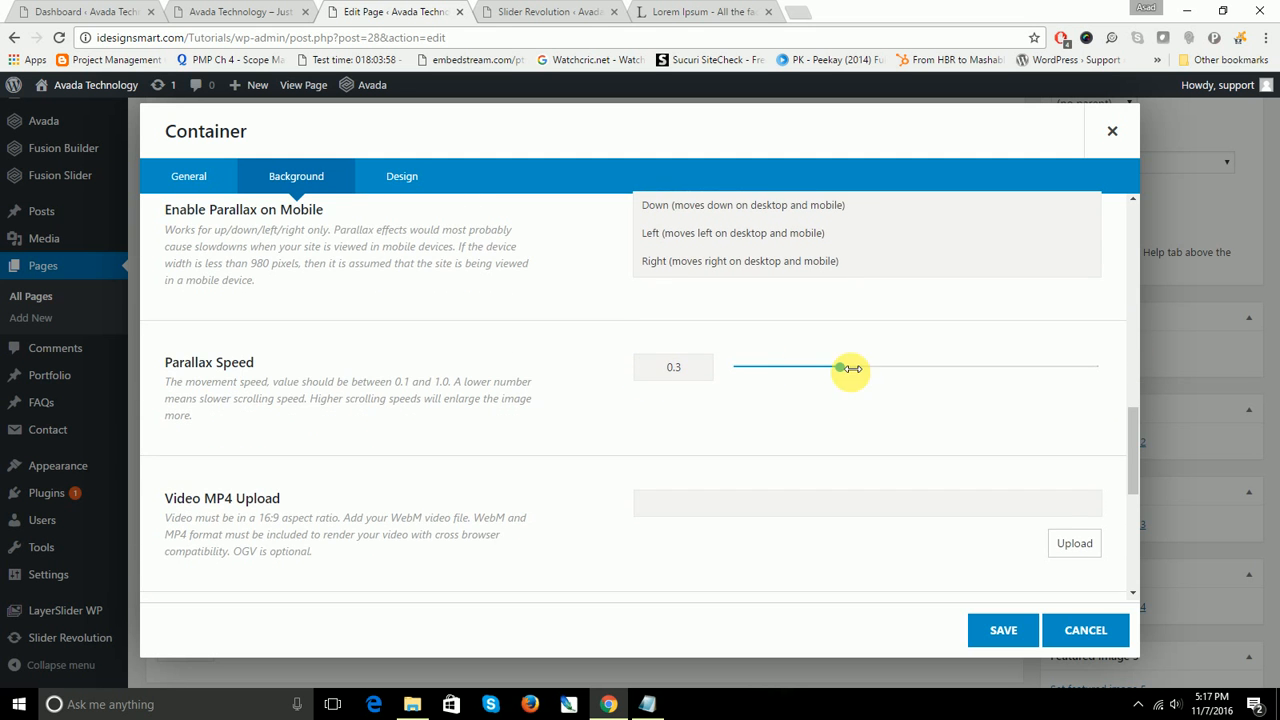
drag(1136, 440, 1131, 257)
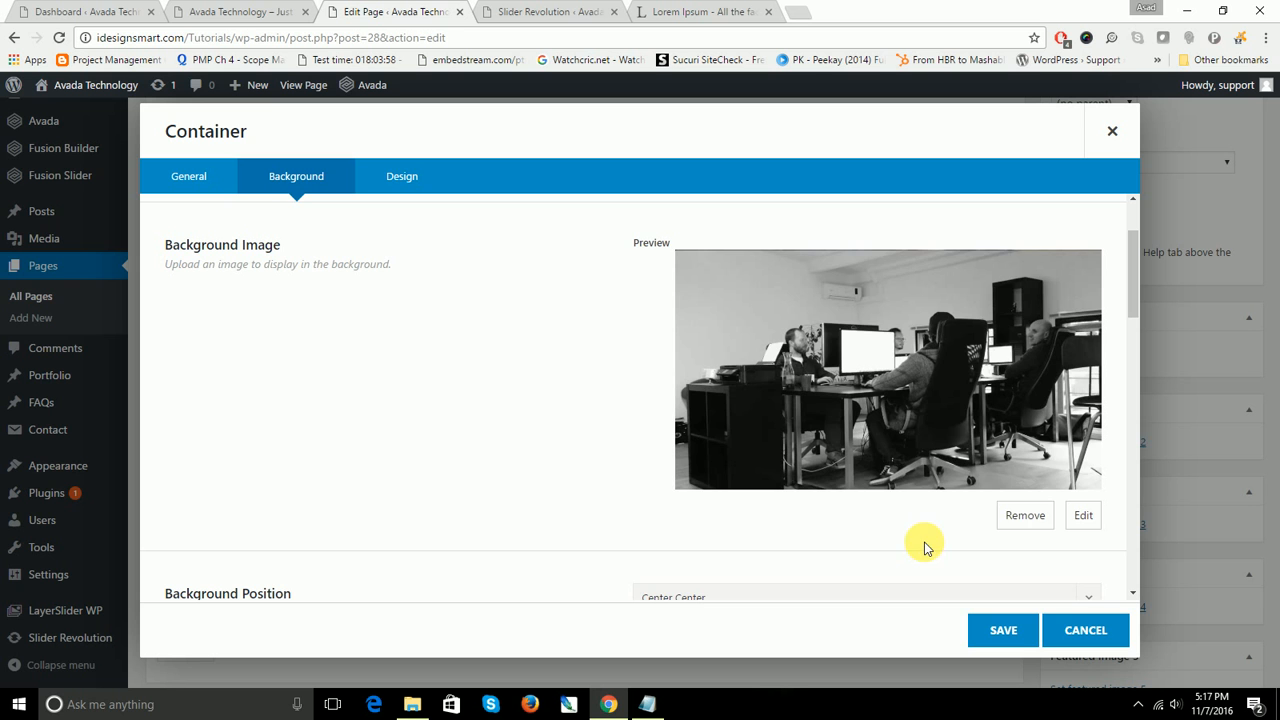
click(1026, 516)
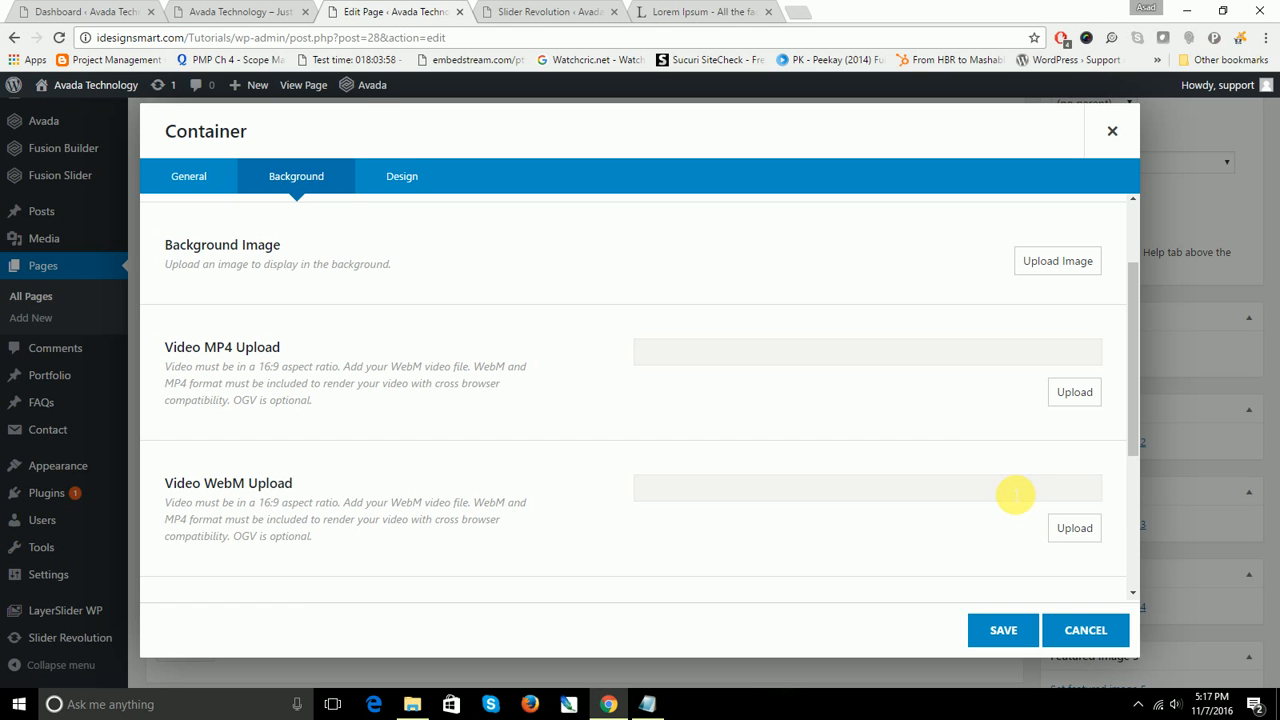
Step: Review the container's border, margin and padding settings and save the container
click(400, 178)
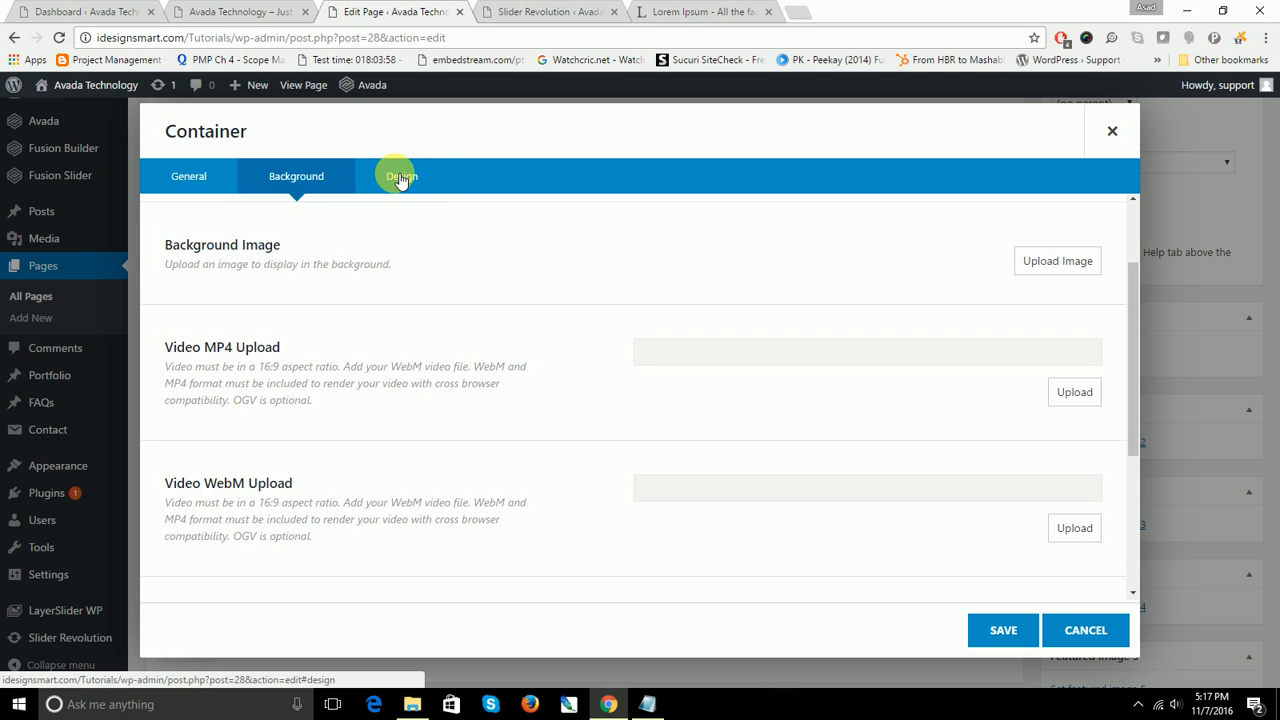
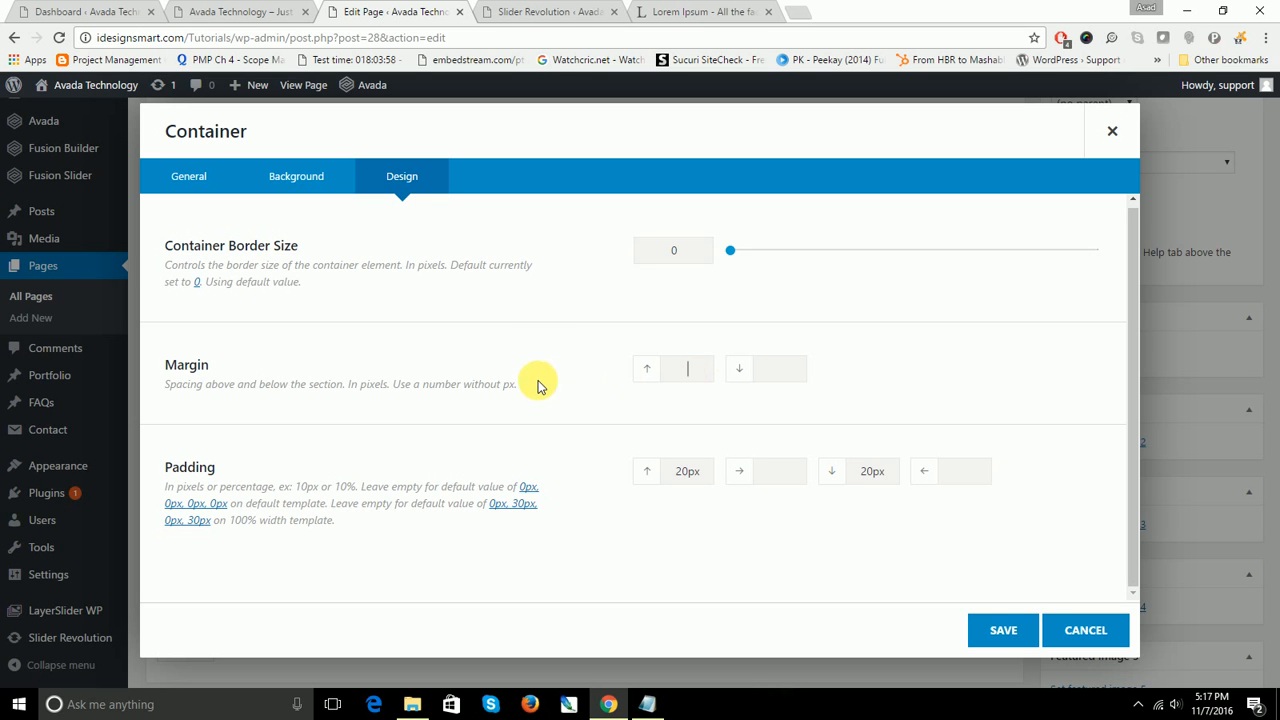
drag(516, 386, 400, 399)
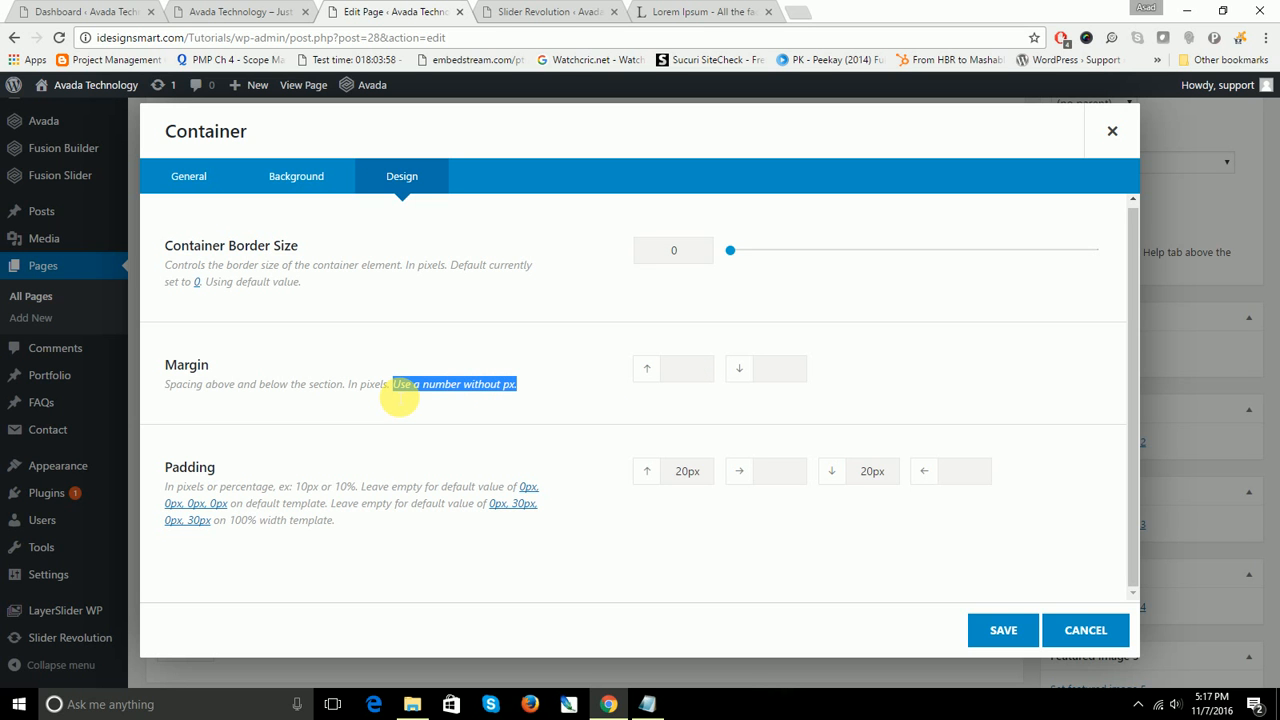
click(1005, 630)
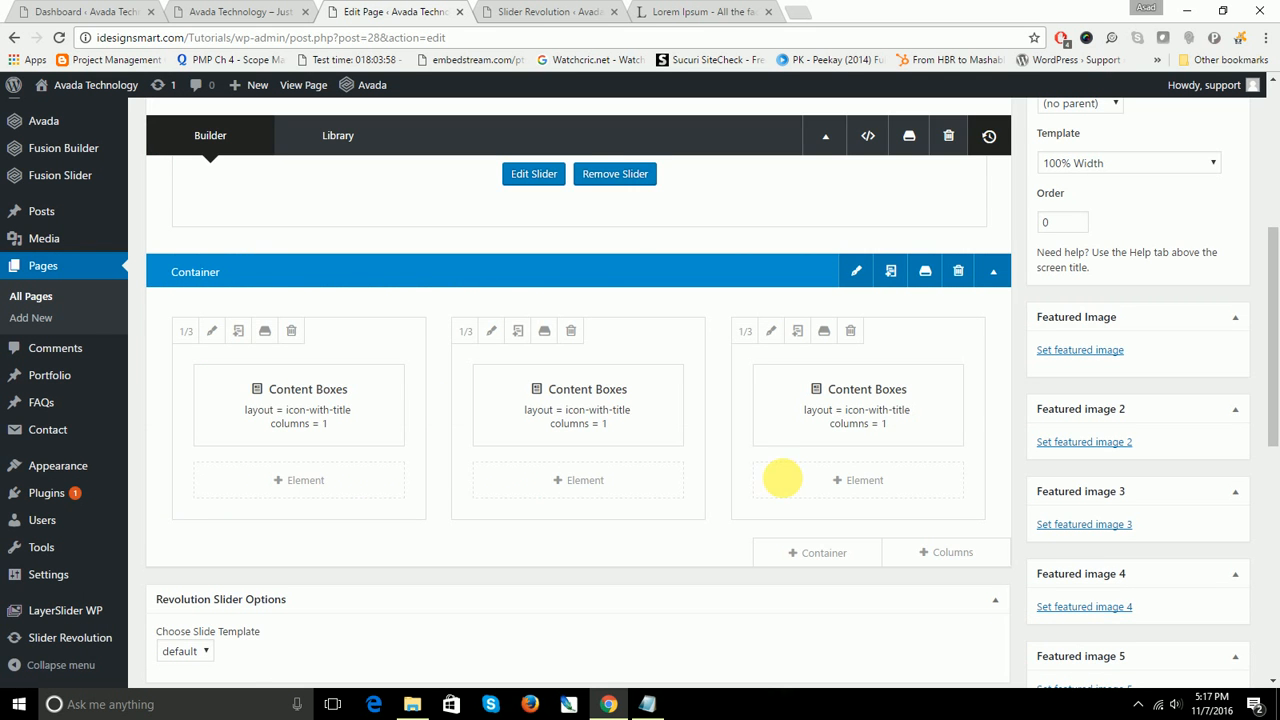
scroll(970, 503, up, 4)
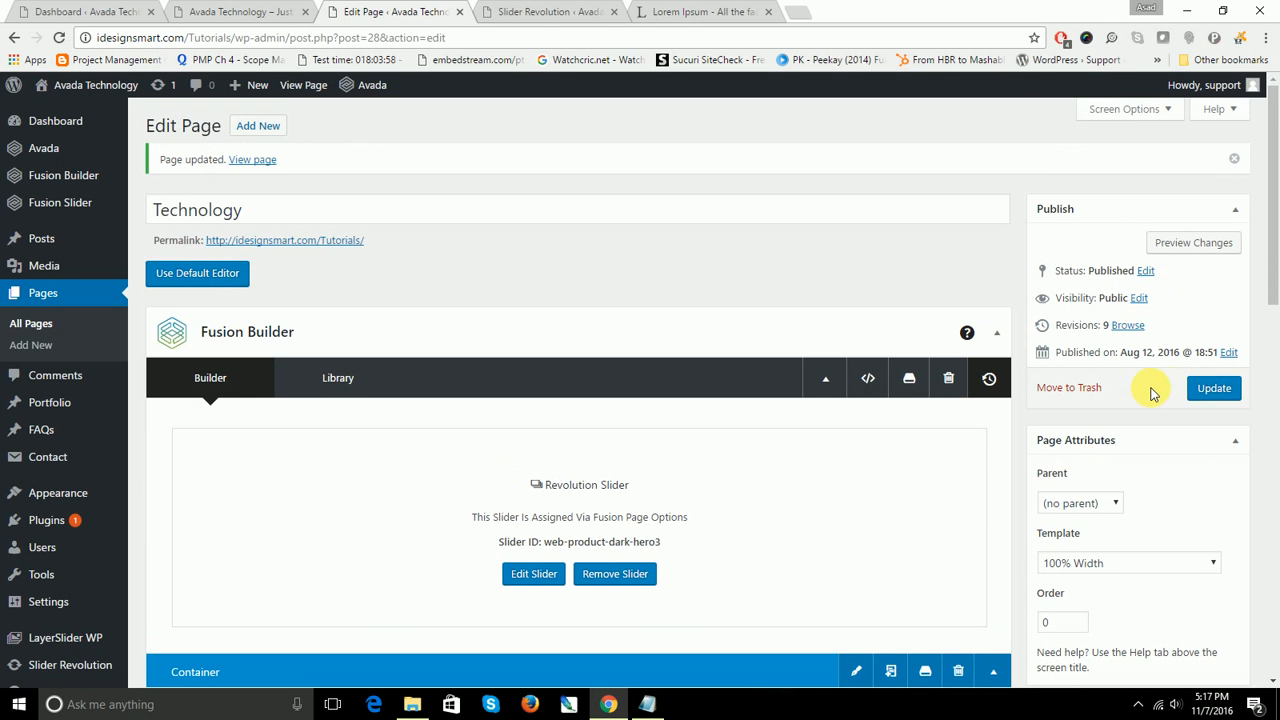
Step: Update the Technology page and close the Slider Revolution browser tab
scroll(960, 455, down, 2)
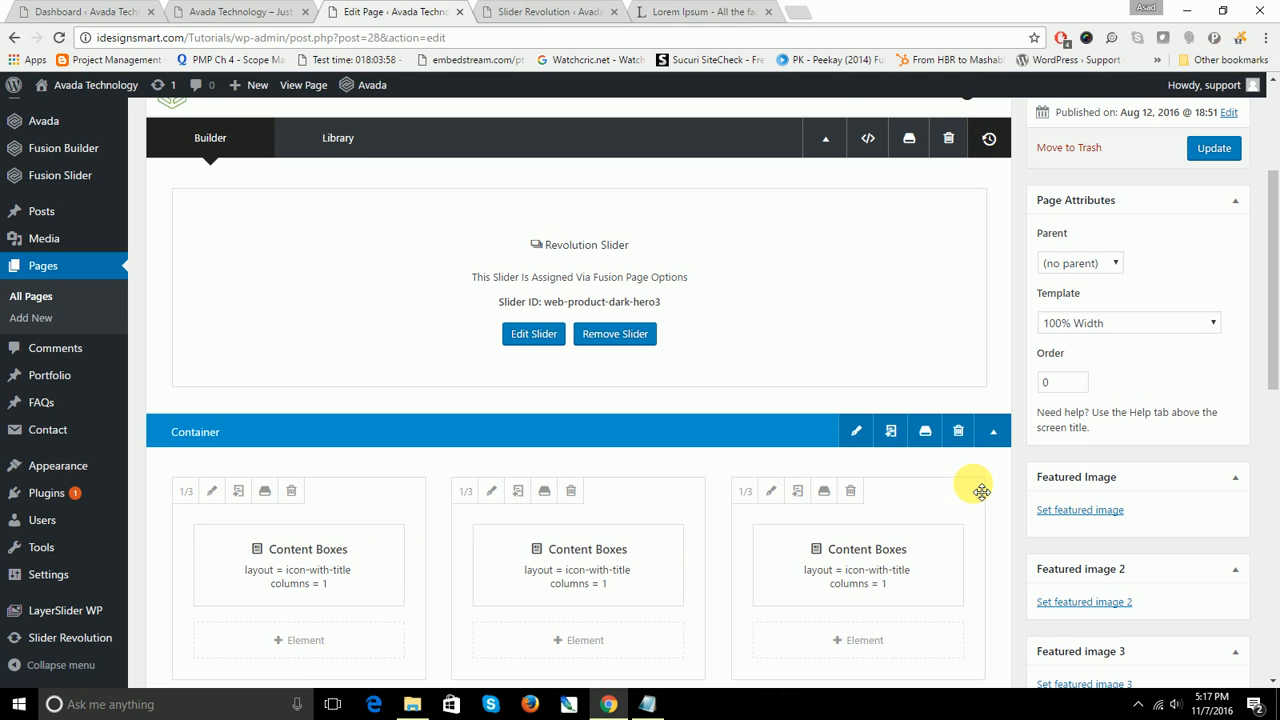
scroll(969, 490, up, 2)
click(1220, 309)
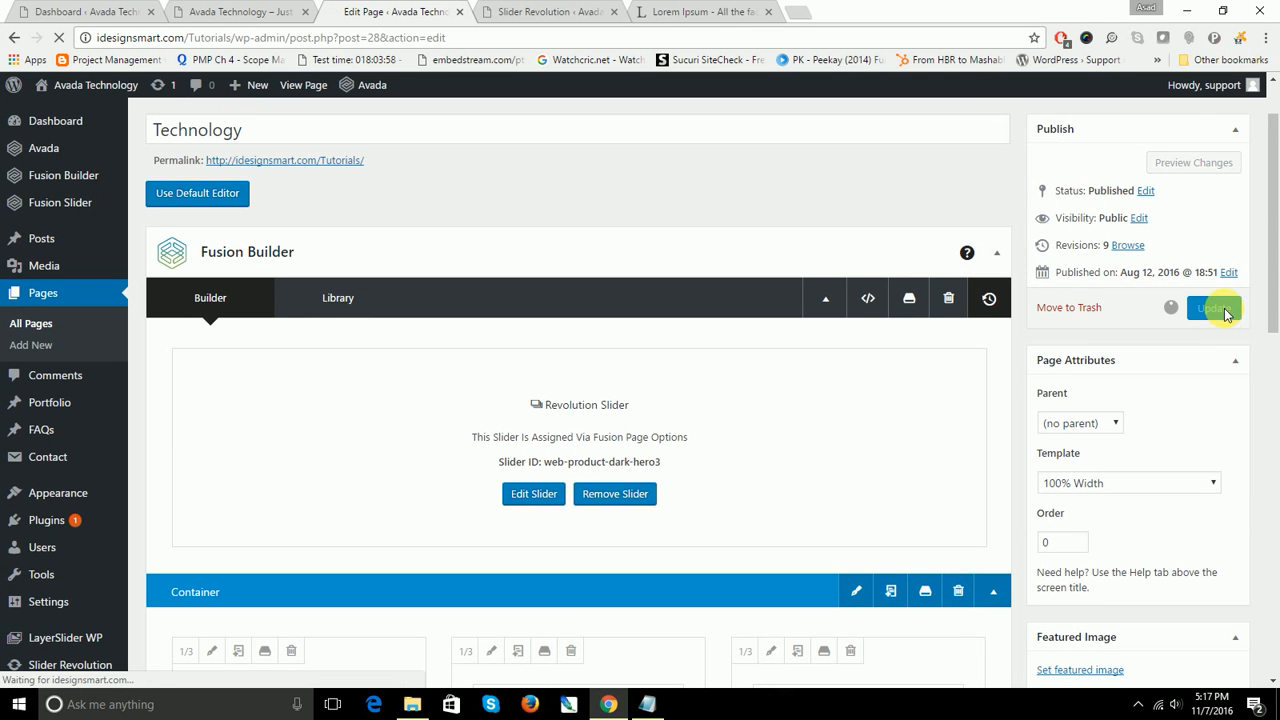
click(615, 12)
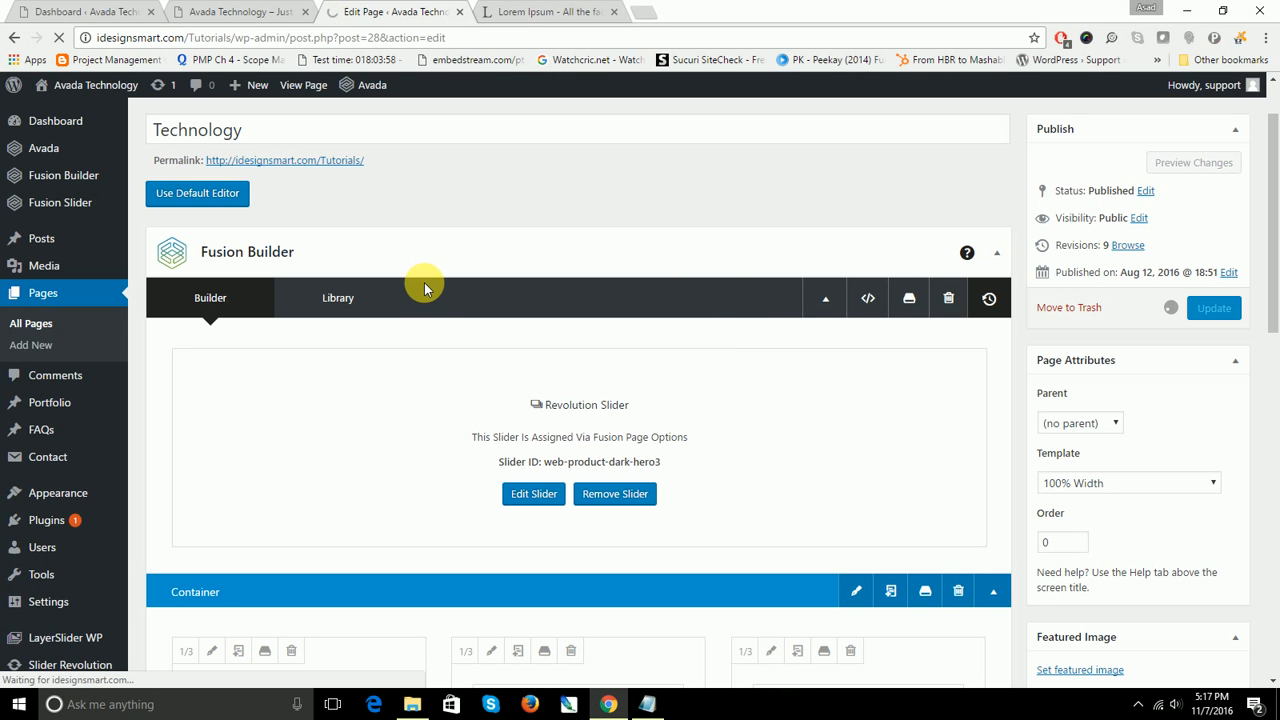
Step: Reload the live homepage and examine the three content boxes below the slider, selecting their description text to make it readable
click(227, 8)
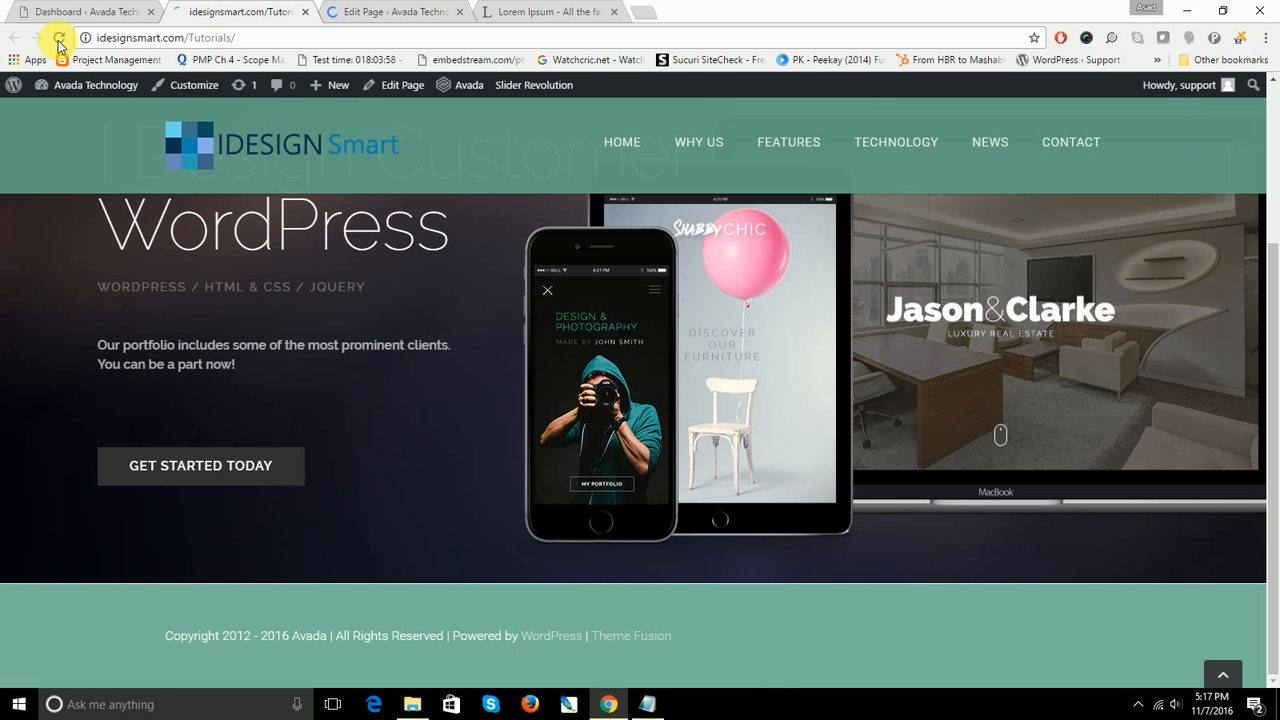
click(59, 40)
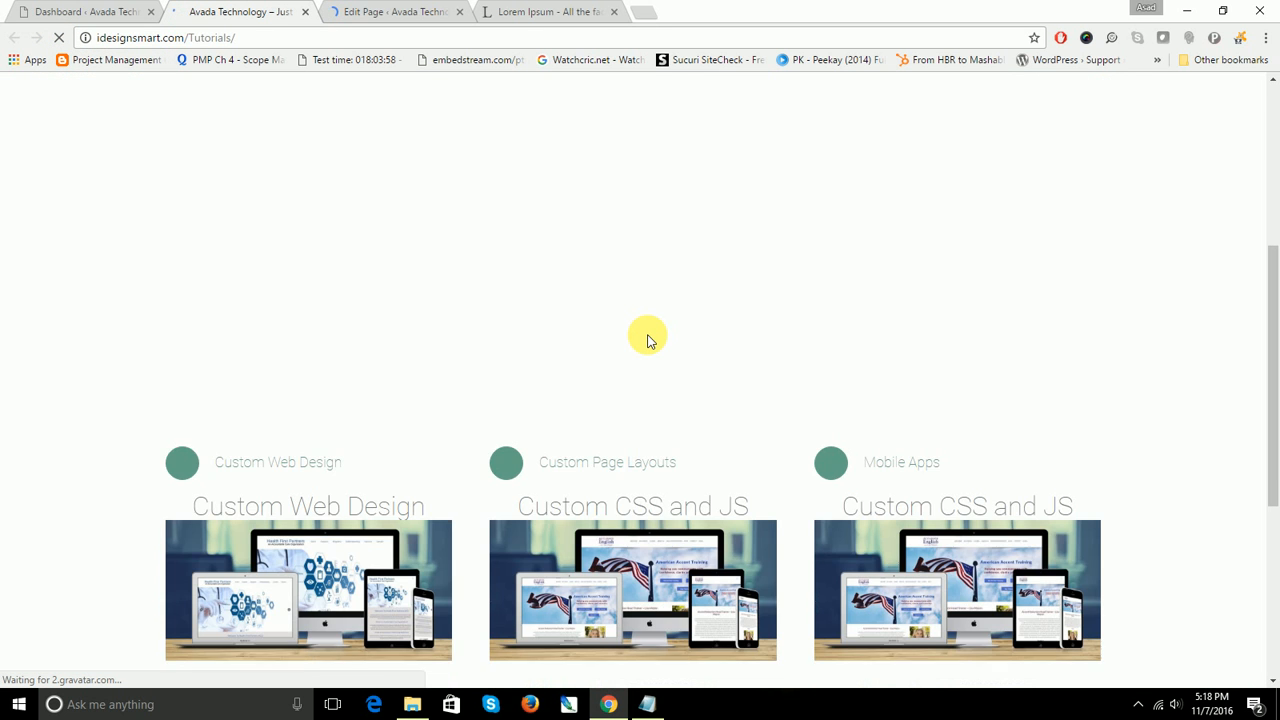
scroll(866, 418, down, 2)
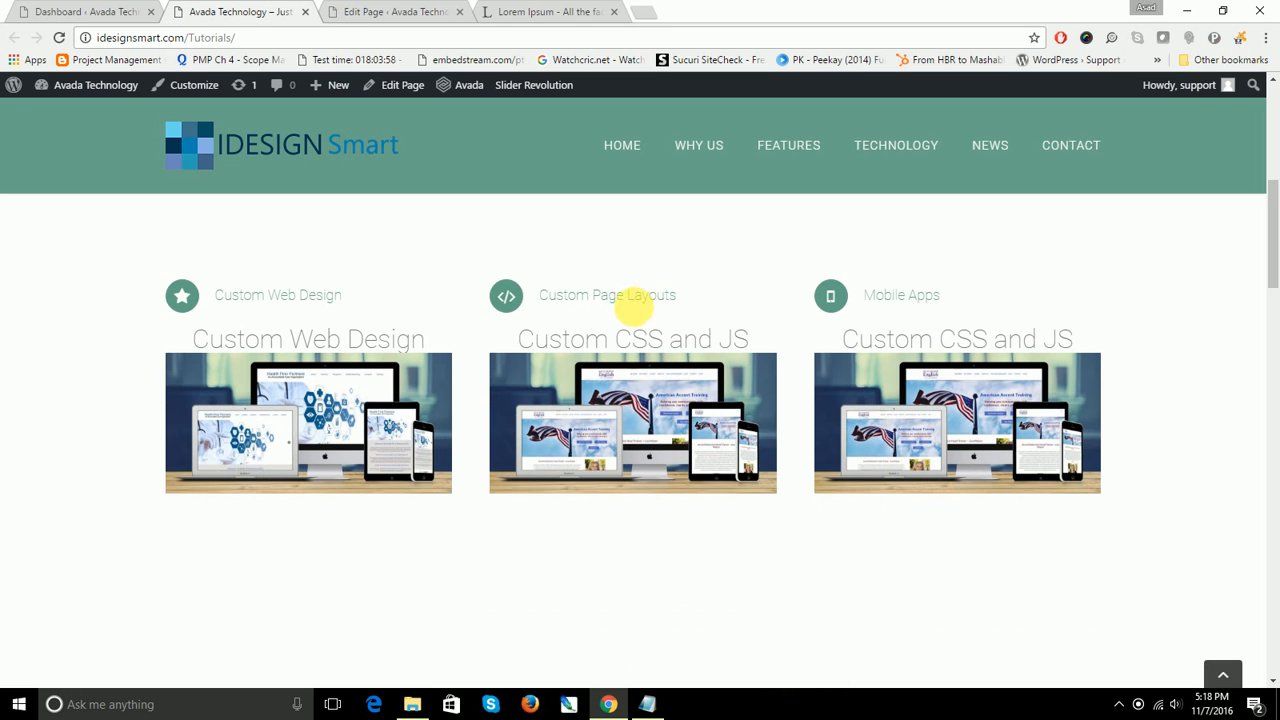
scroll(694, 352, down, 4)
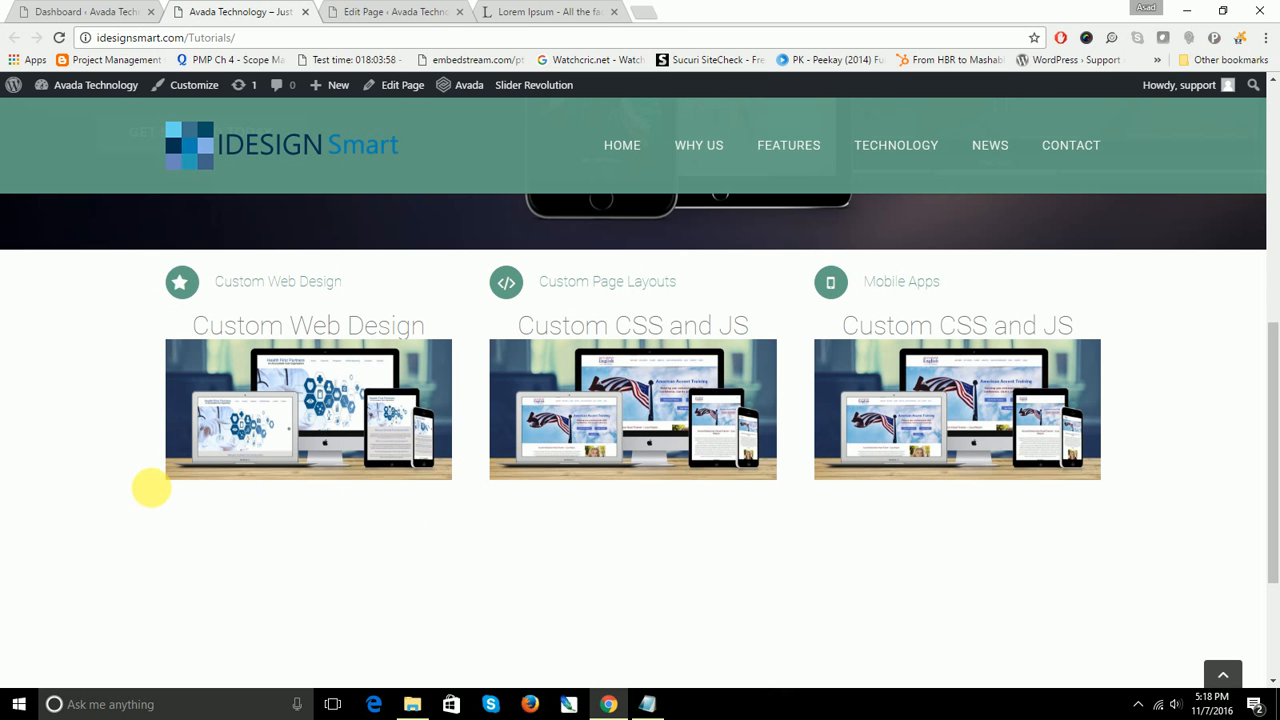
drag(154, 489, 1083, 652)
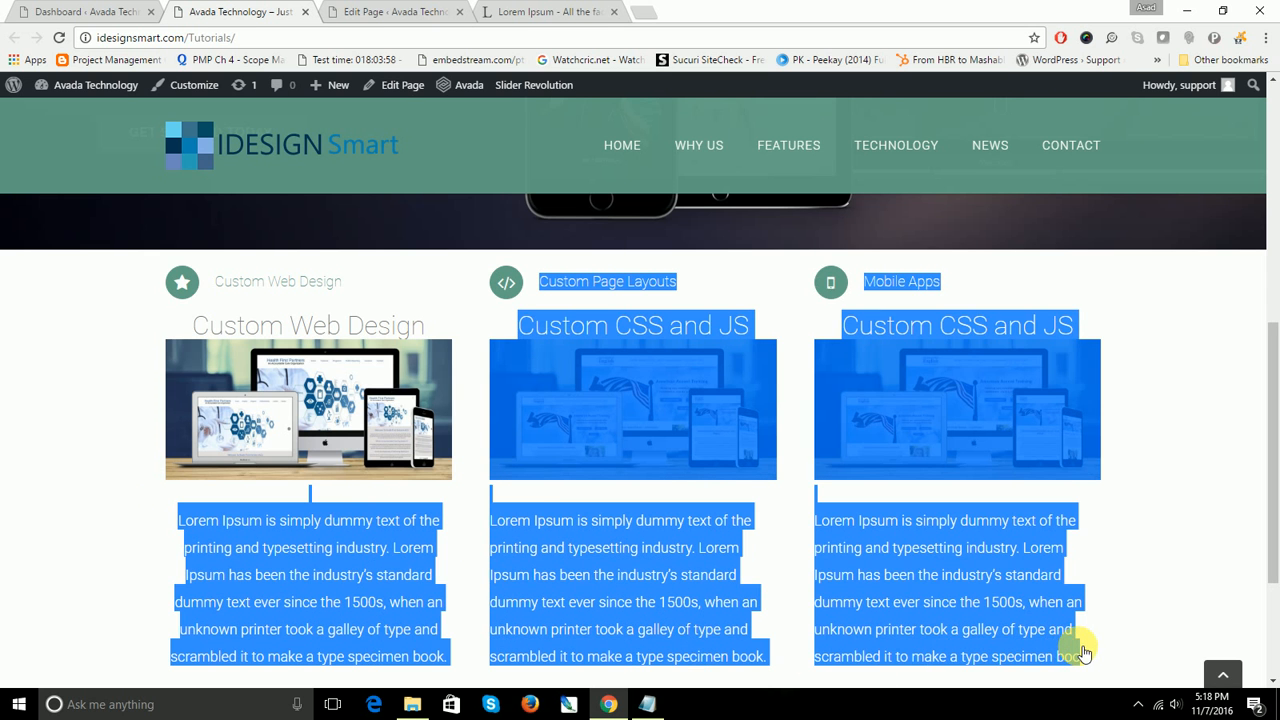
scroll(1081, 641, down, 2)
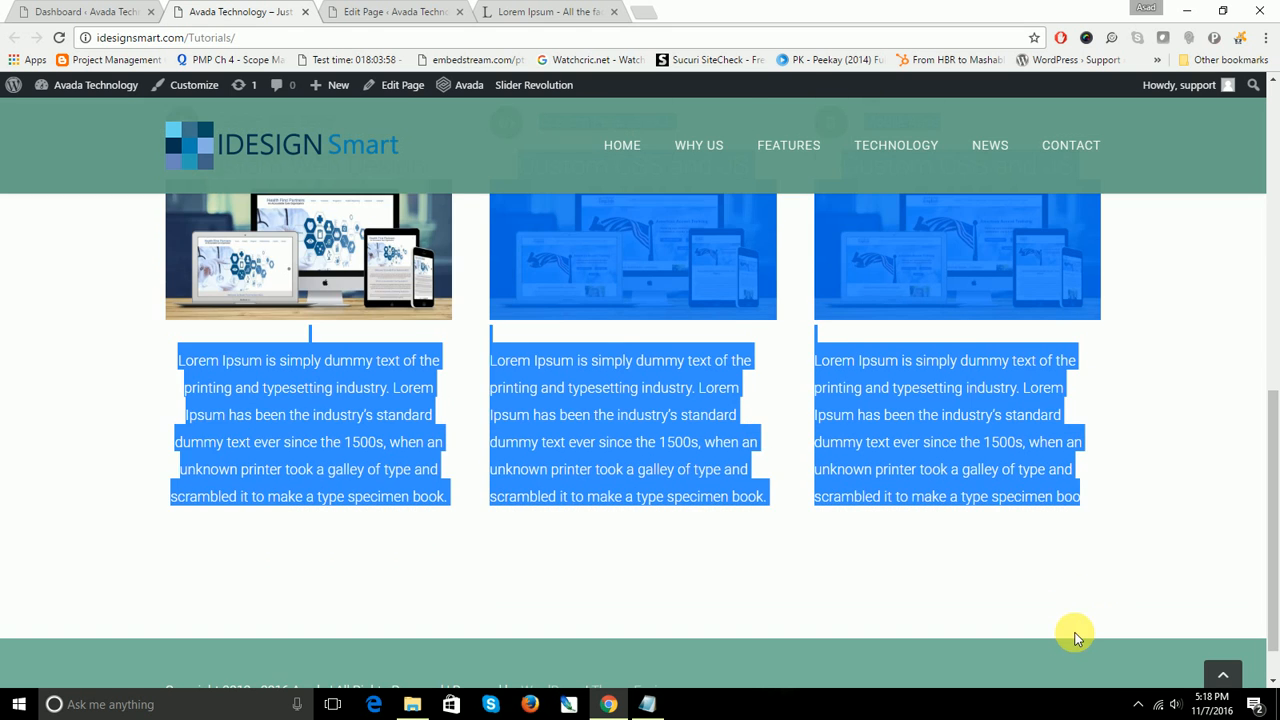
scroll(1067, 624, down, 1)
scroll(1067, 624, up, 4)
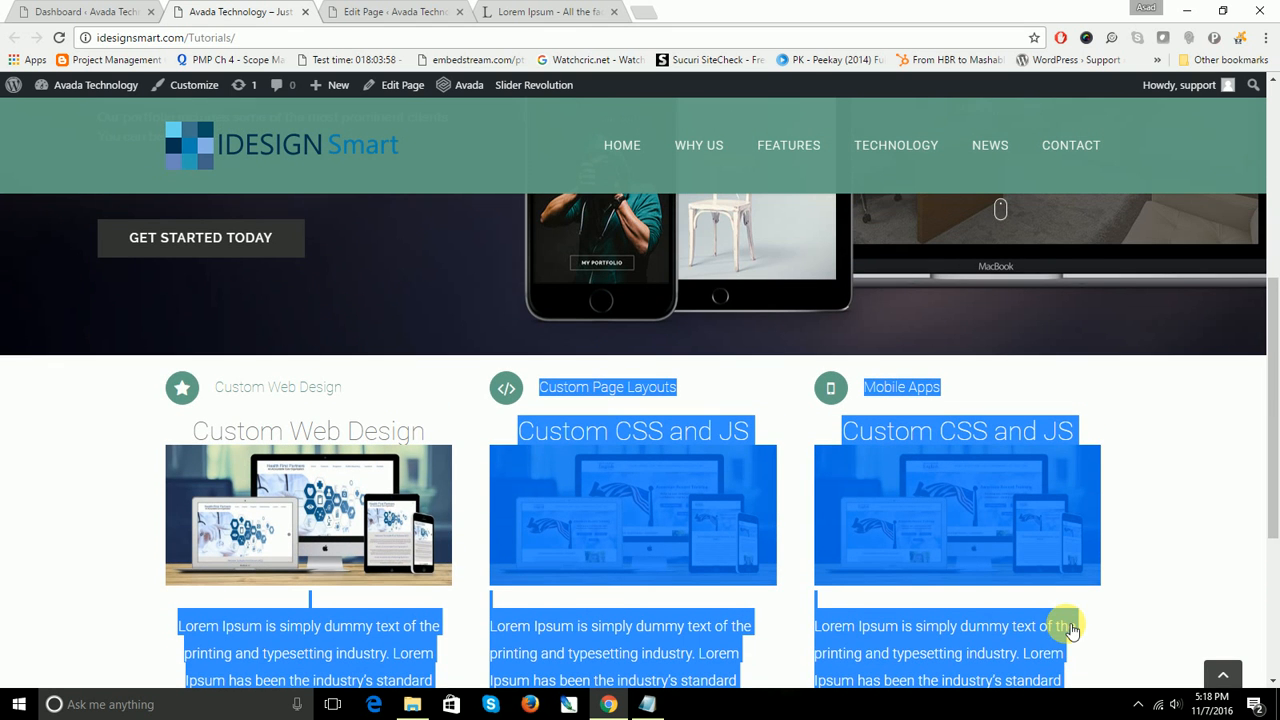
Step: Switch to Notepad, copy the color code #619e85, and return to the page editor in the browser
click(647, 705)
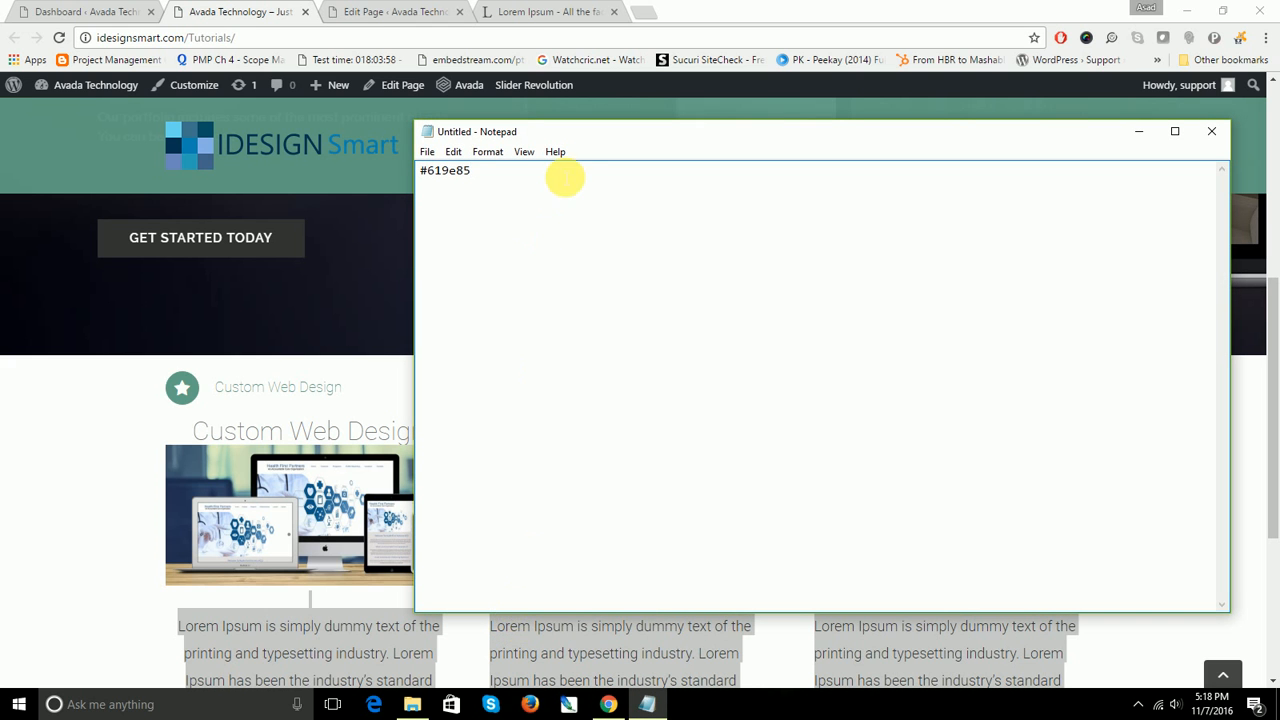
drag(551, 184, 349, 160)
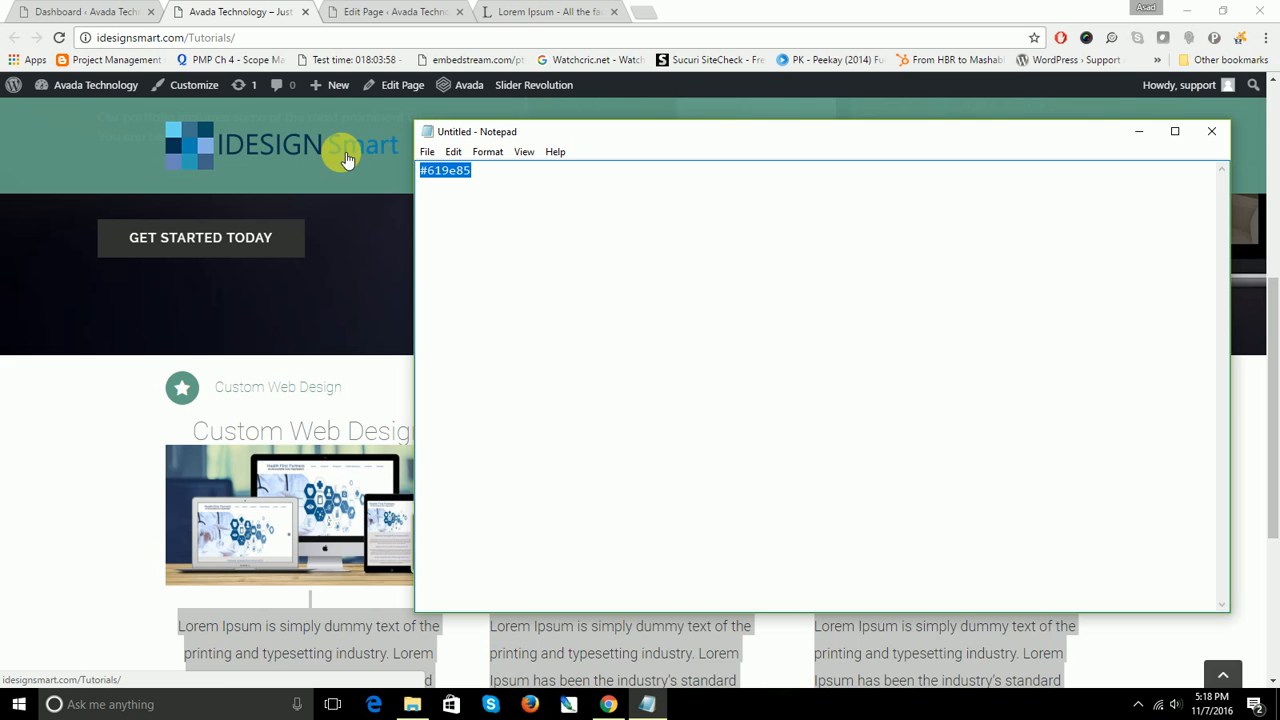
click(350, 10)
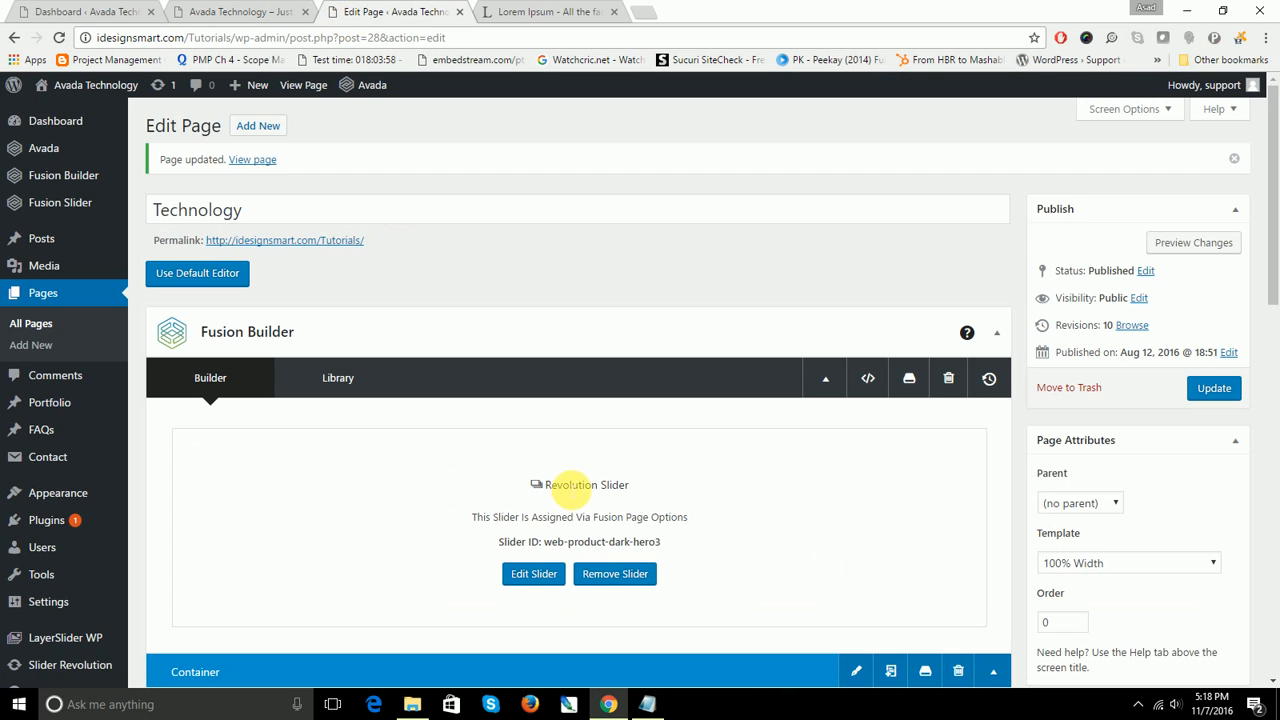
Step: Change the first column's Content Boxes layout to Classic Icon On Top, look through its remaining options, and save the element
scroll(587, 484, down, 2)
mouse_move(371, 331)
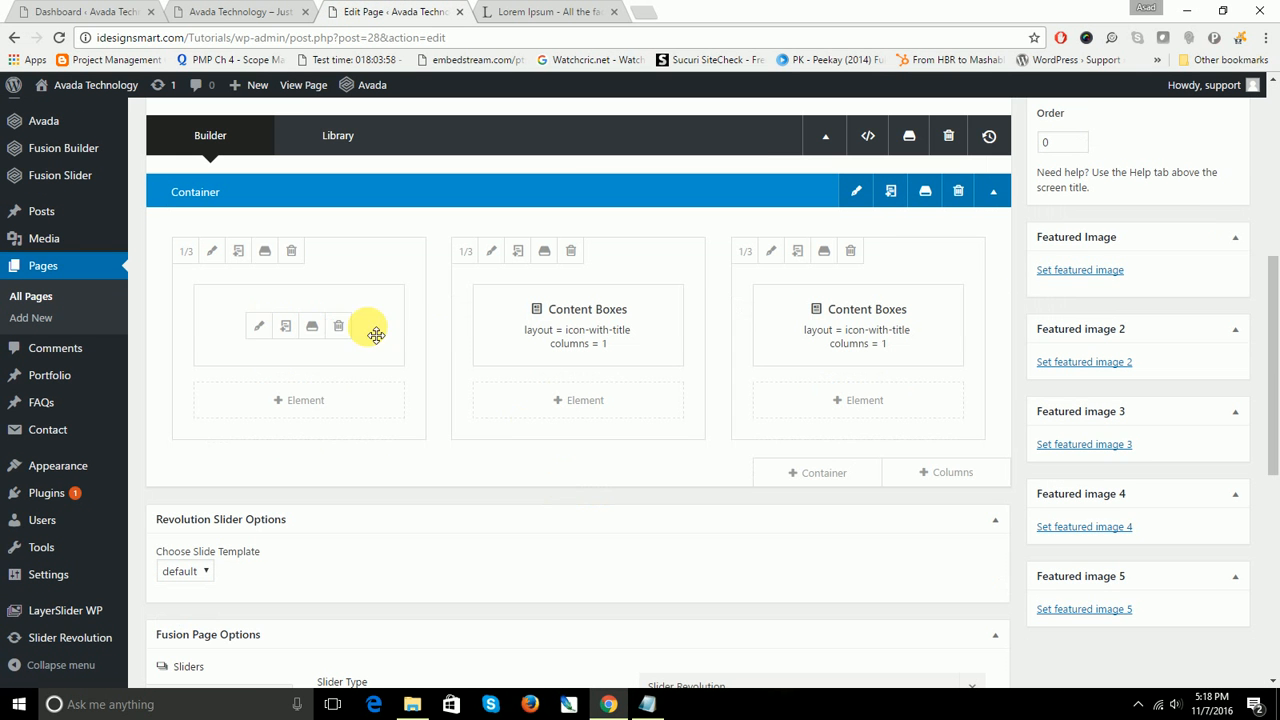
click(259, 328)
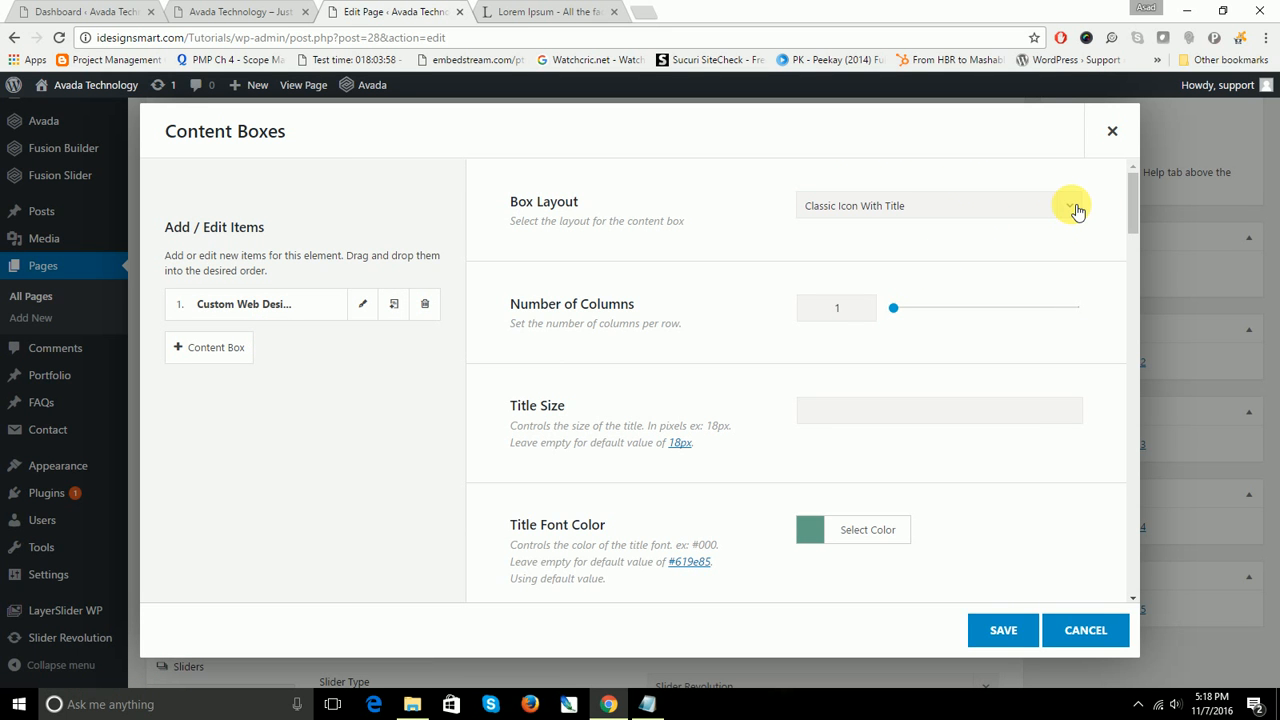
scroll(1131, 201, down, 1)
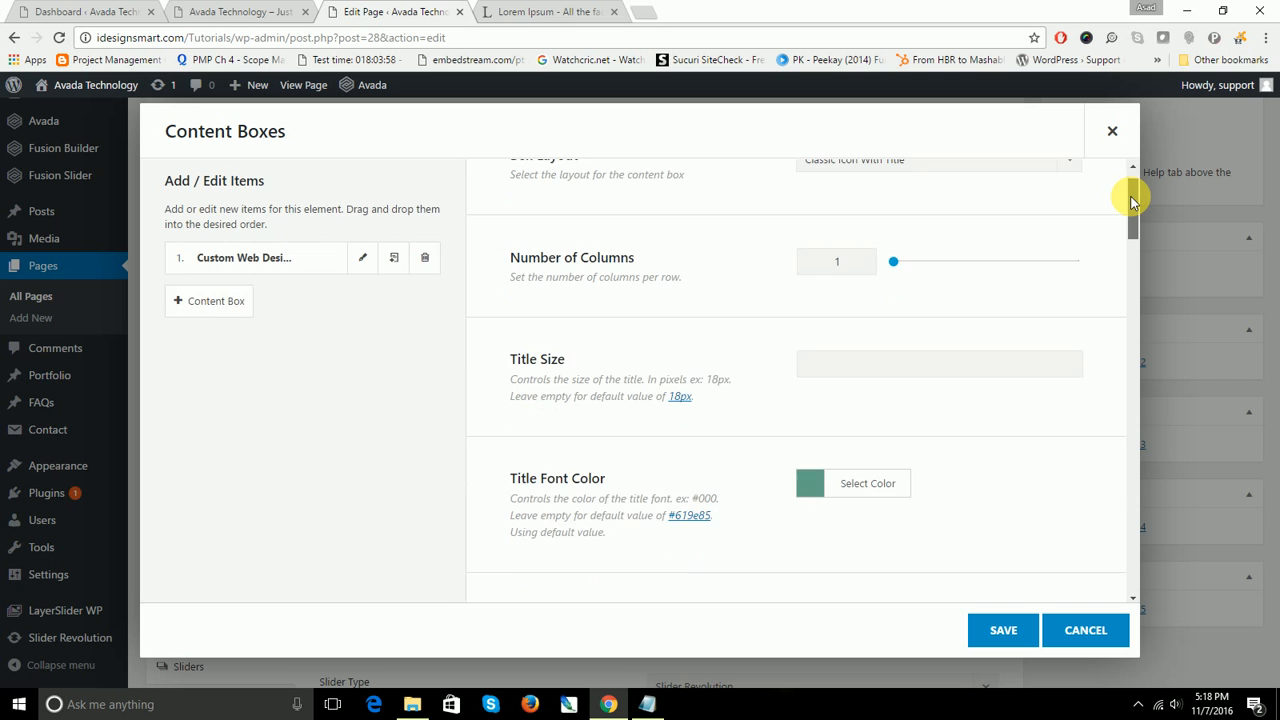
scroll(1131, 195, up, 1)
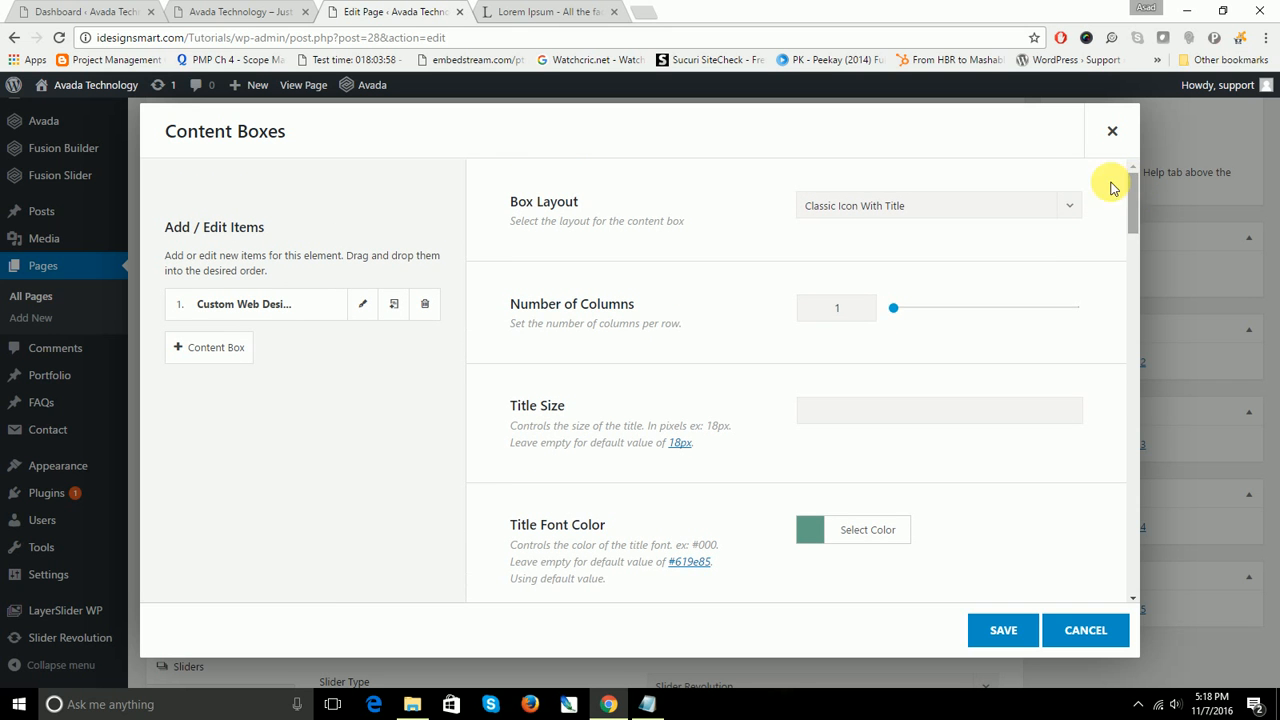
click(1068, 210)
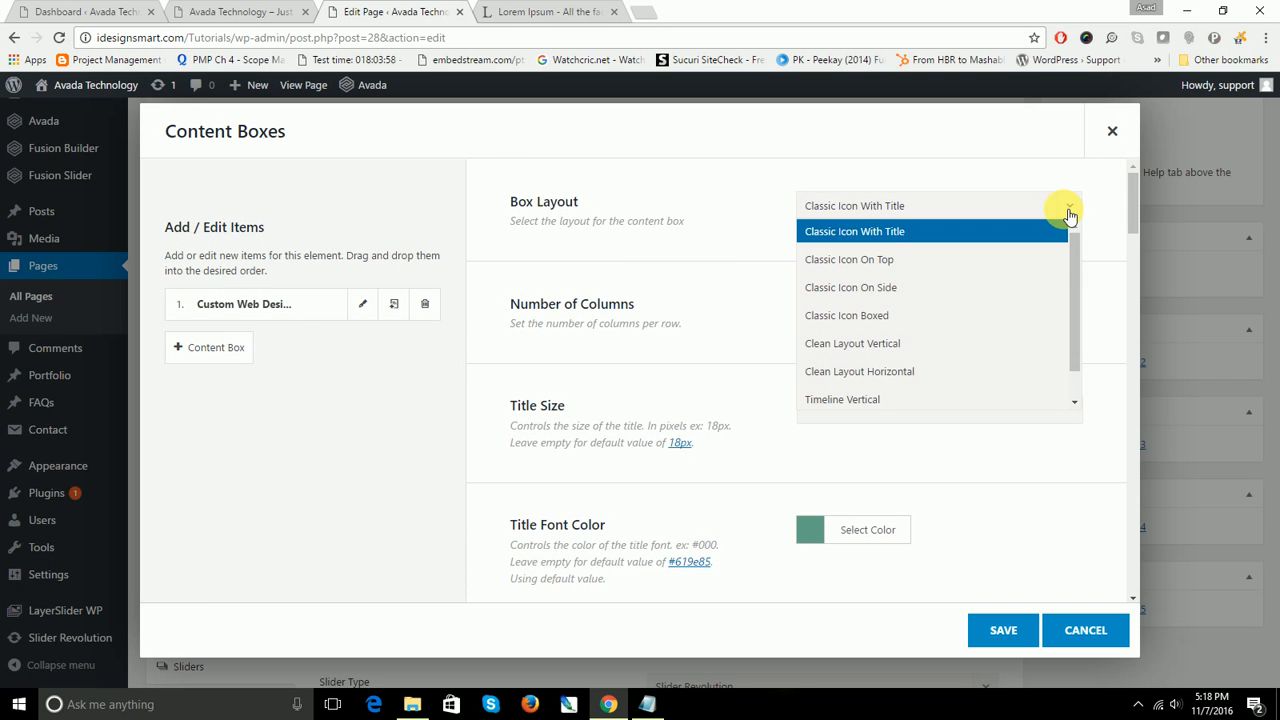
drag(1074, 262, 1076, 288)
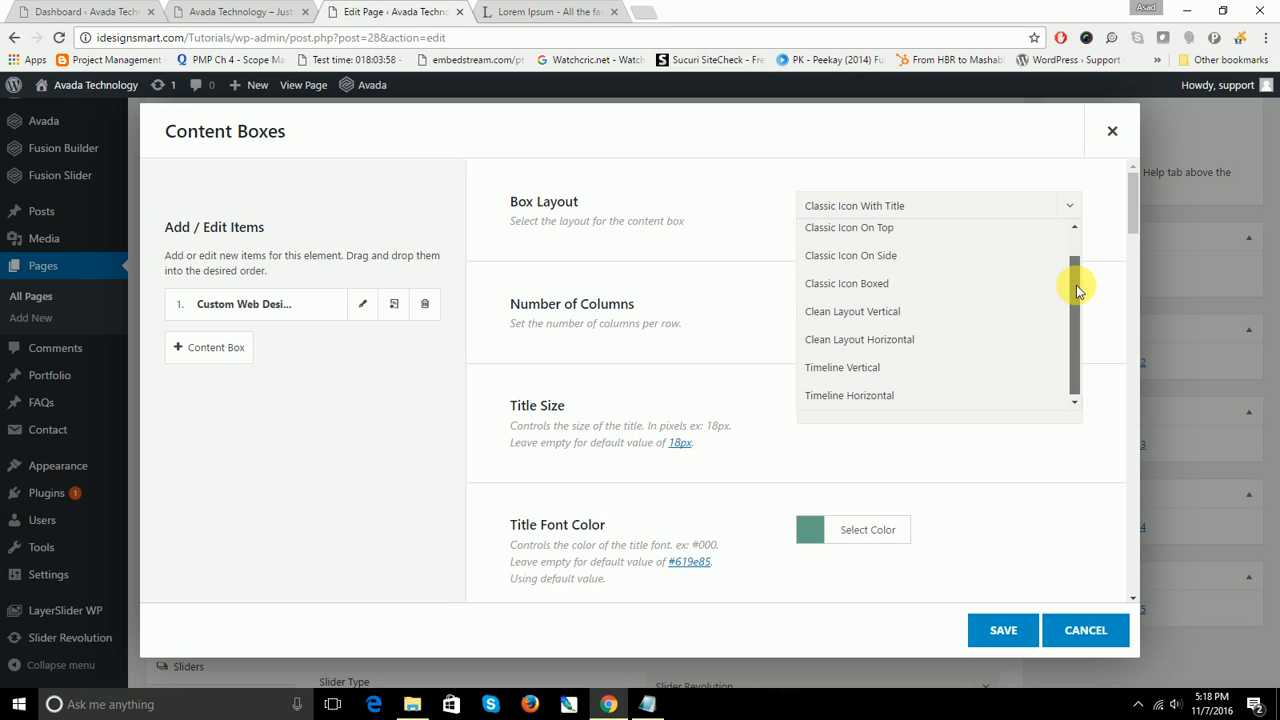
drag(1077, 289, 1081, 268)
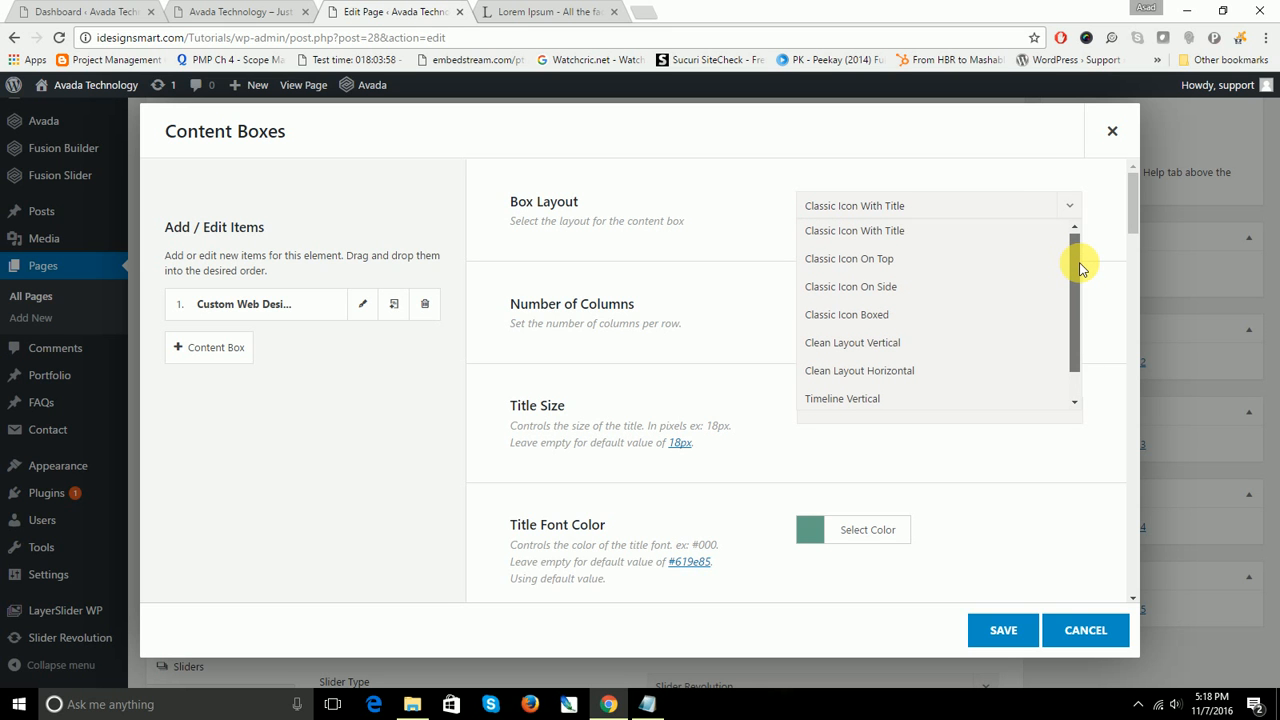
click(934, 258)
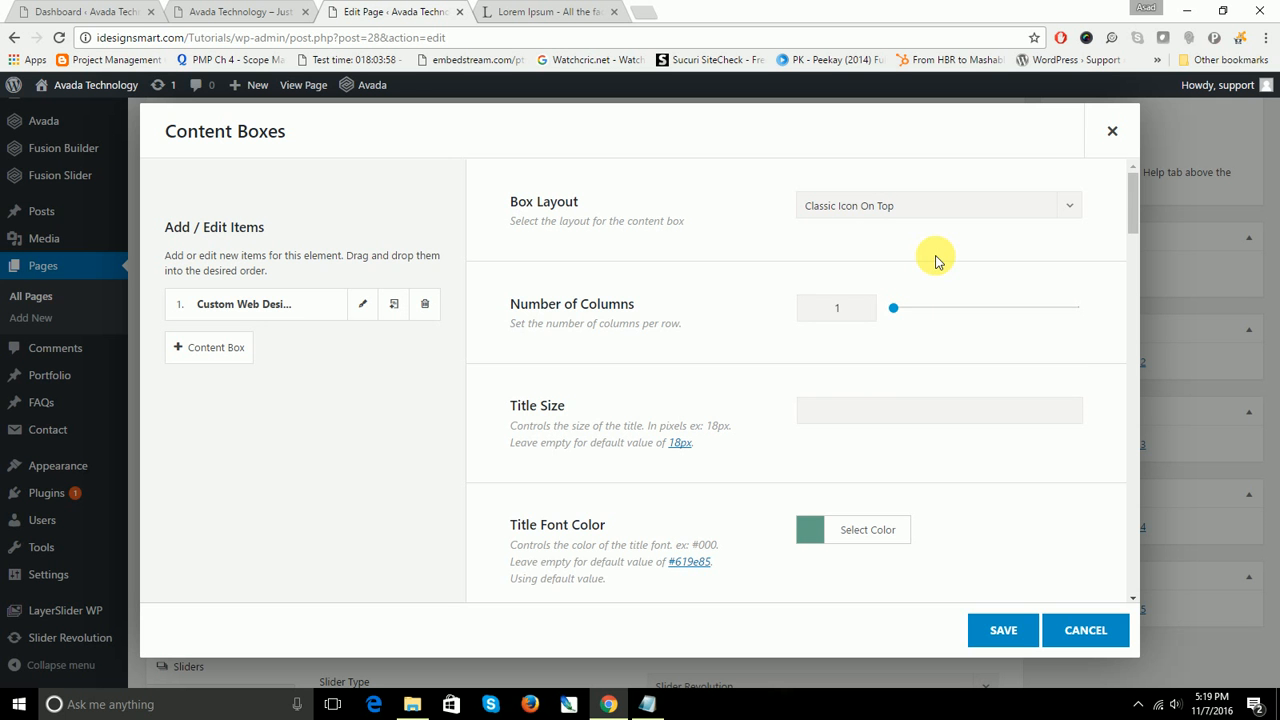
drag(1134, 191, 1080, 597)
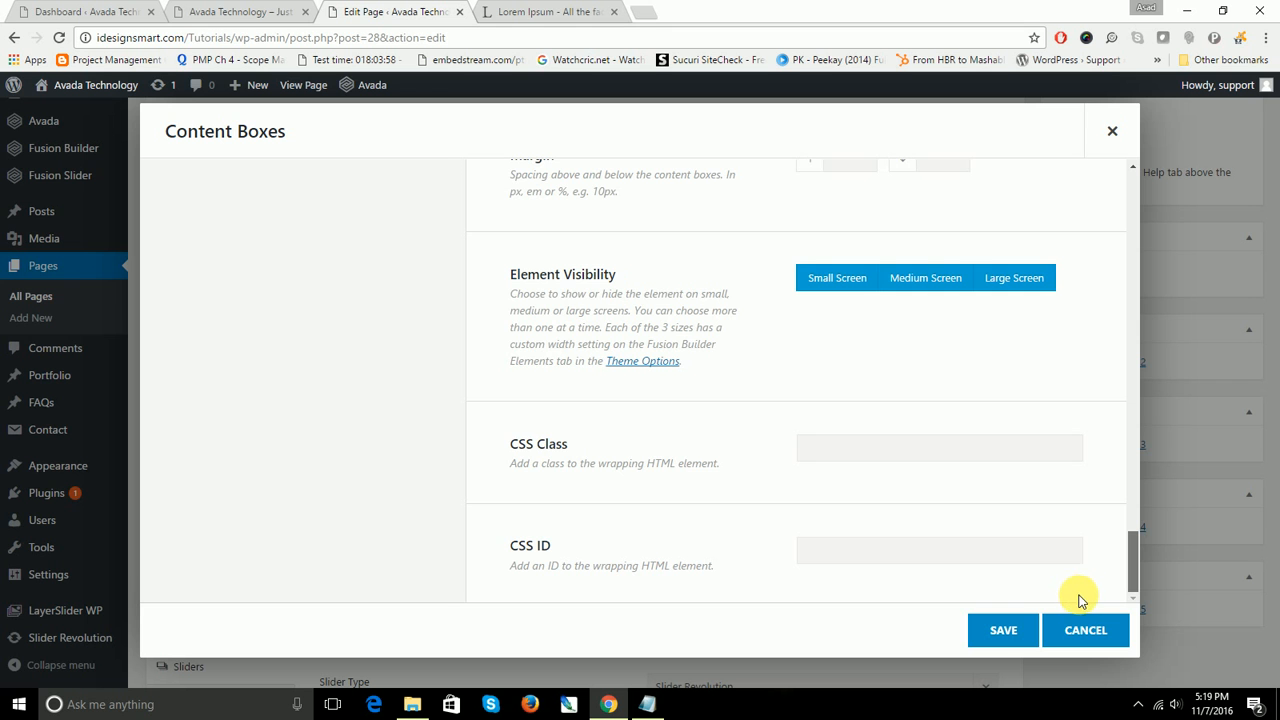
scroll(1089, 217, up, 10)
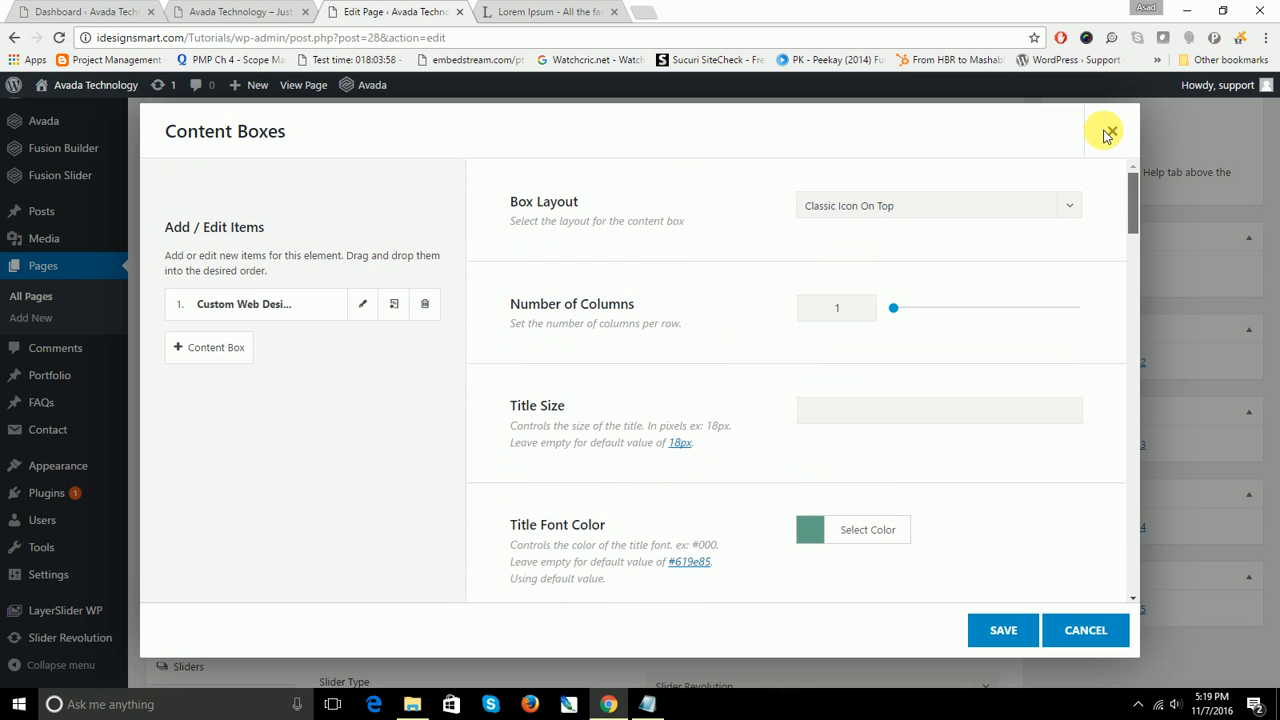
click(1003, 630)
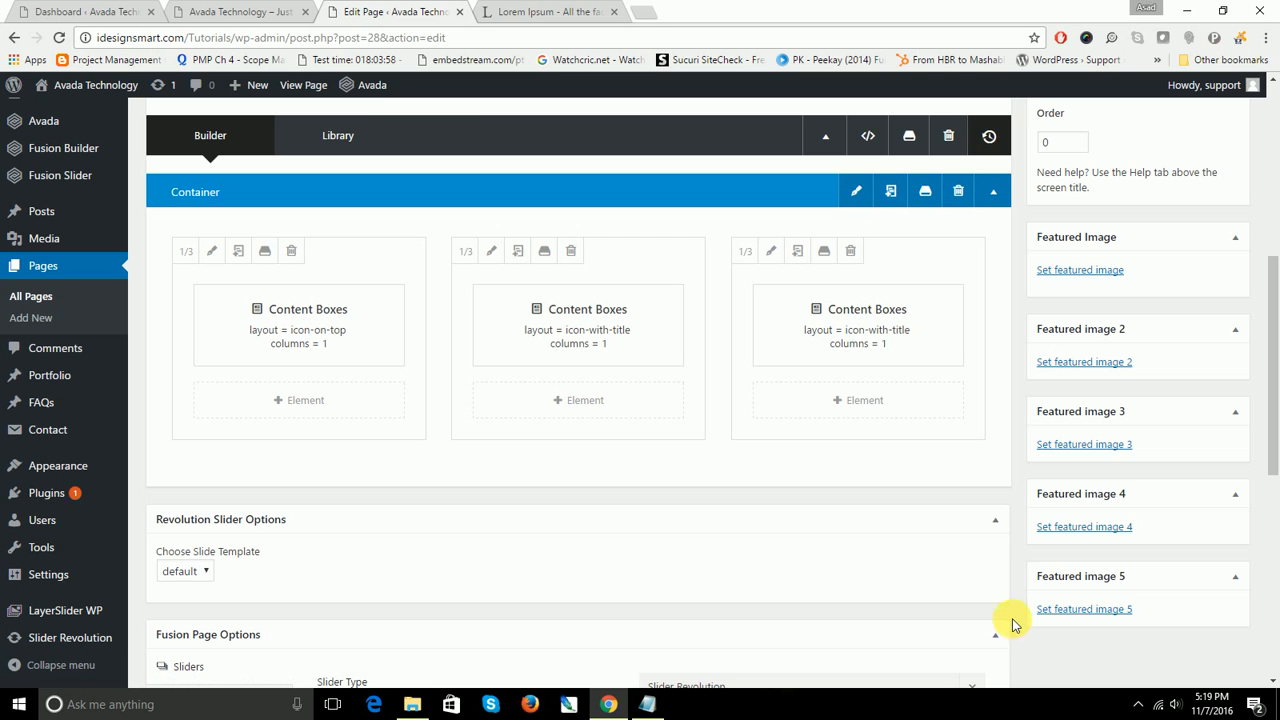
Step: Set the background color of the container holding the three columns to #619e85, save the container, and update the page
click(862, 191)
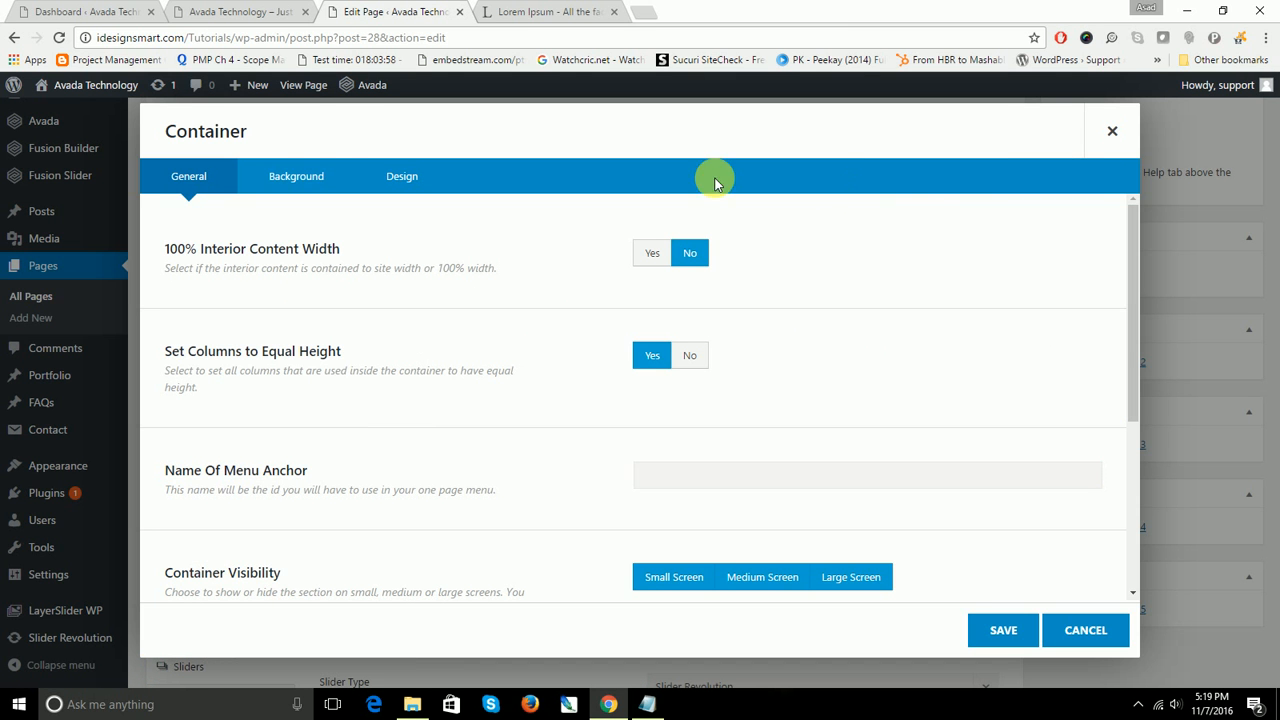
click(290, 176)
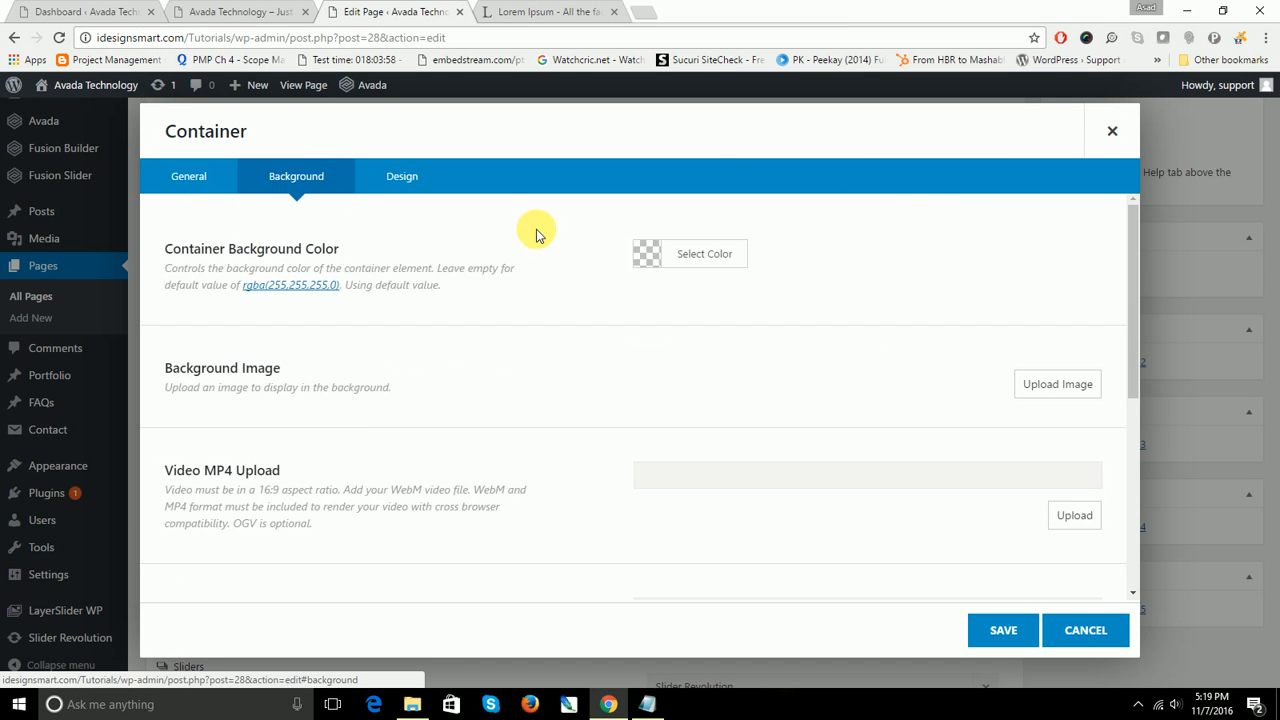
click(653, 260)
click(807, 257)
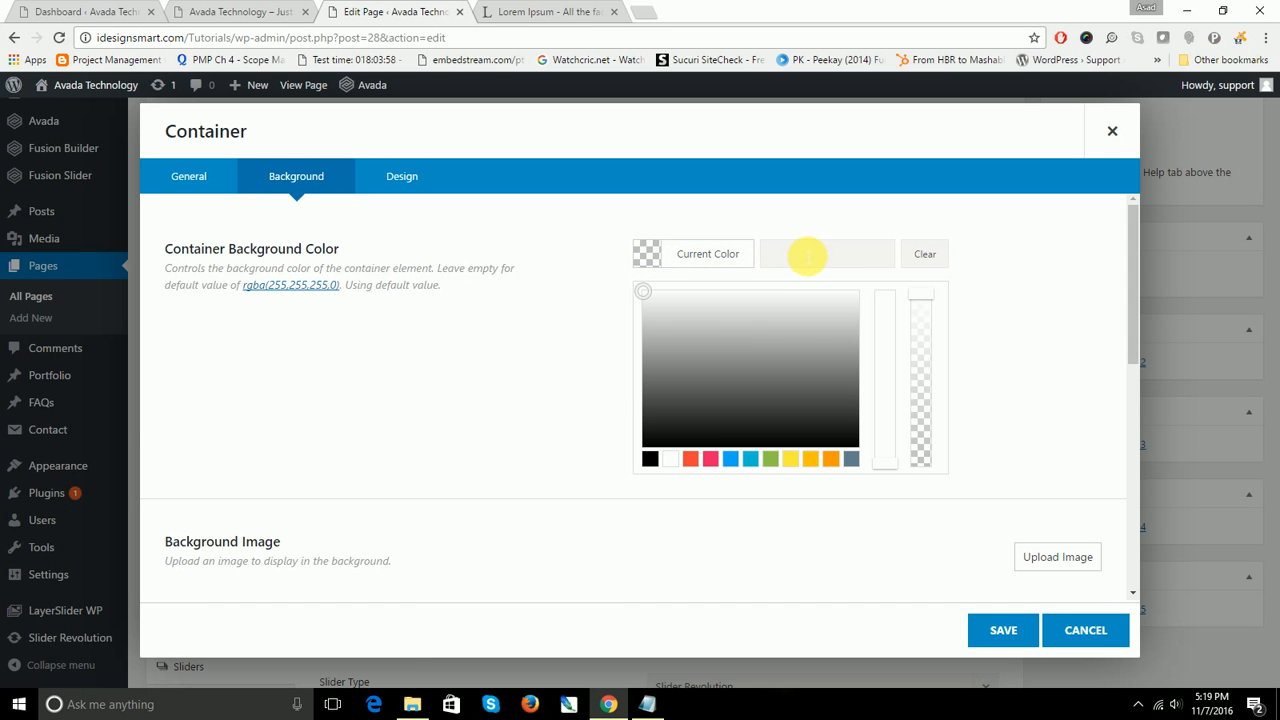
text(#619e85)
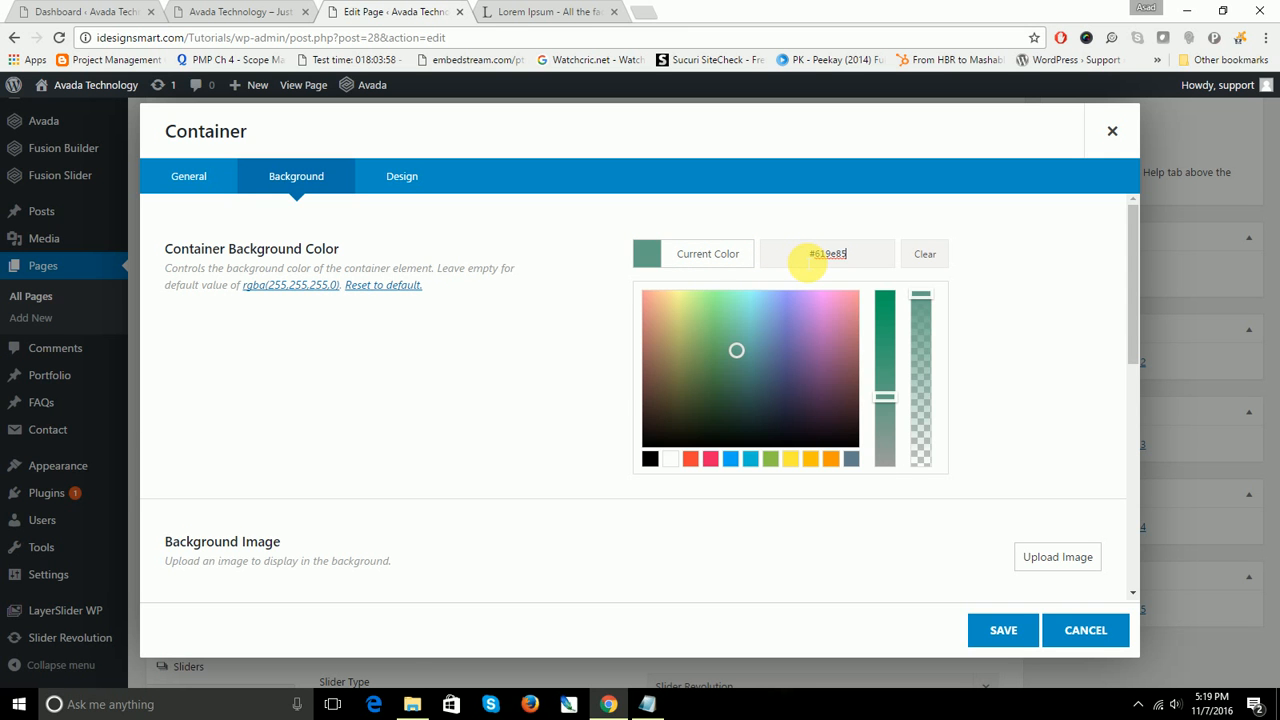
click(1000, 630)
drag(1271, 323, 1275, 120)
click(1214, 389)
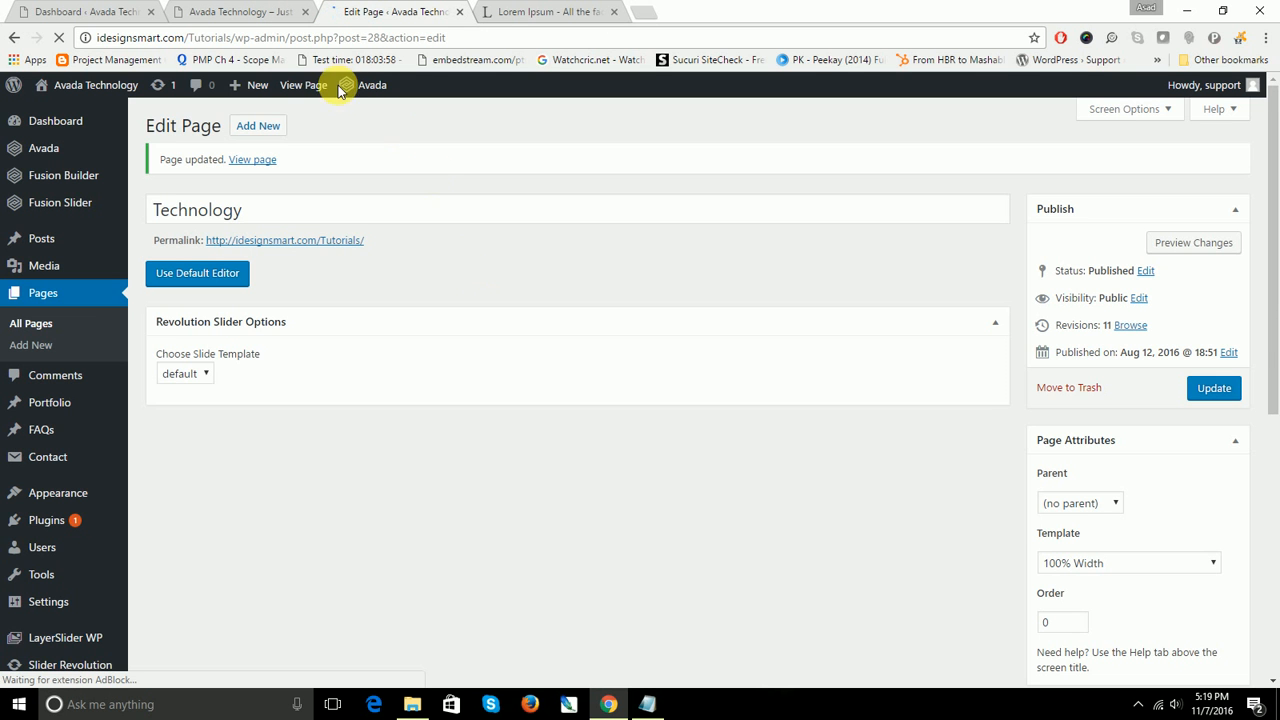
Step: Reload the live homepage and compare the icon layout and background of the three content boxes
click(207, 9)
click(59, 38)
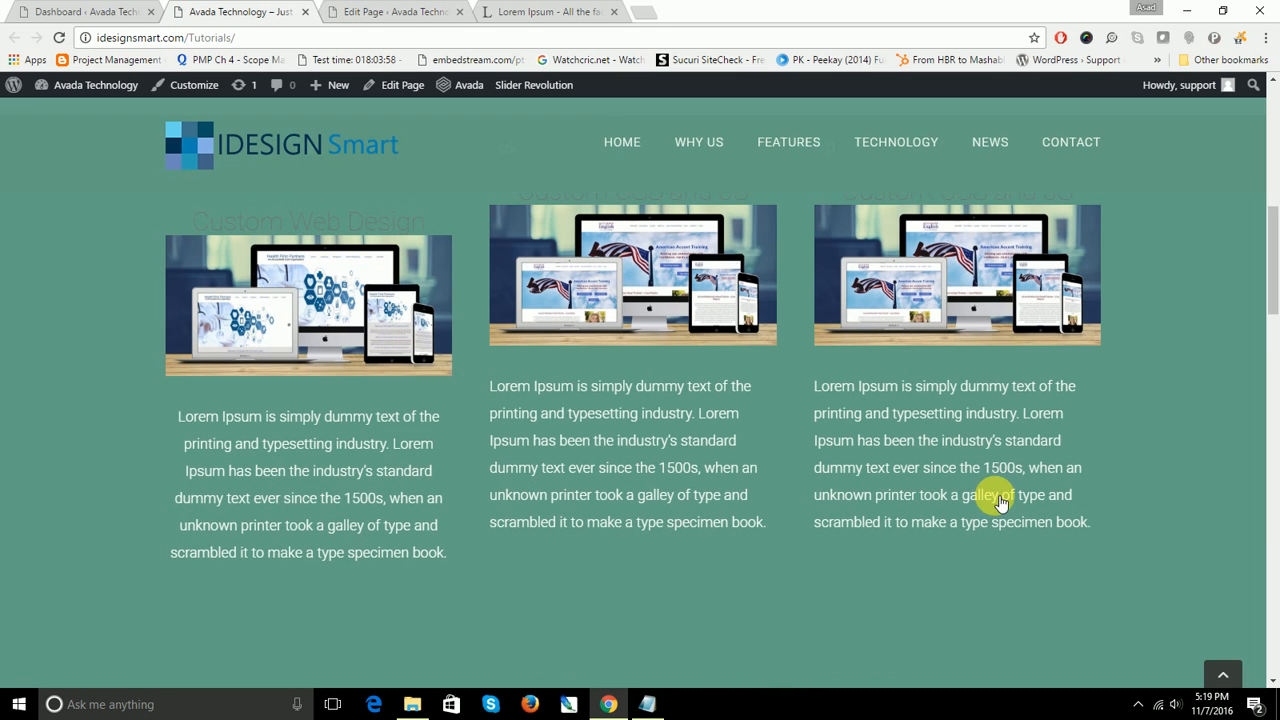
scroll(1000, 502, up, 3)
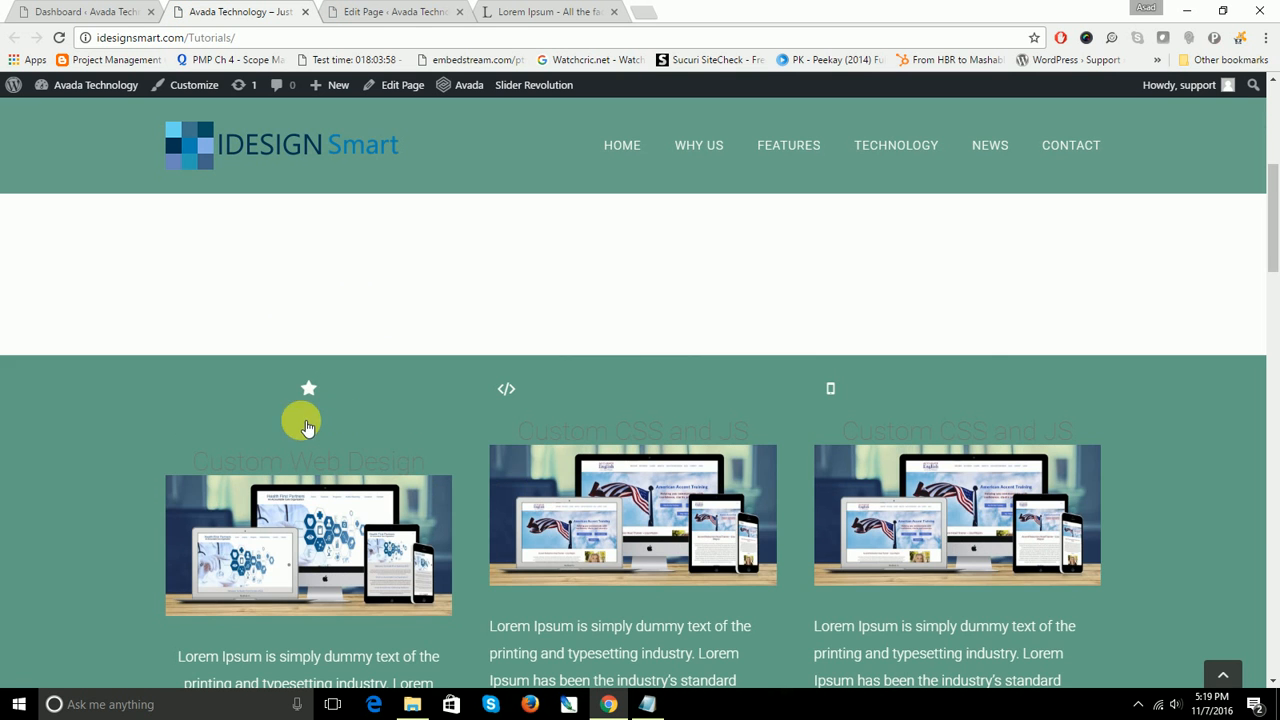
scroll(312, 430, down, 2)
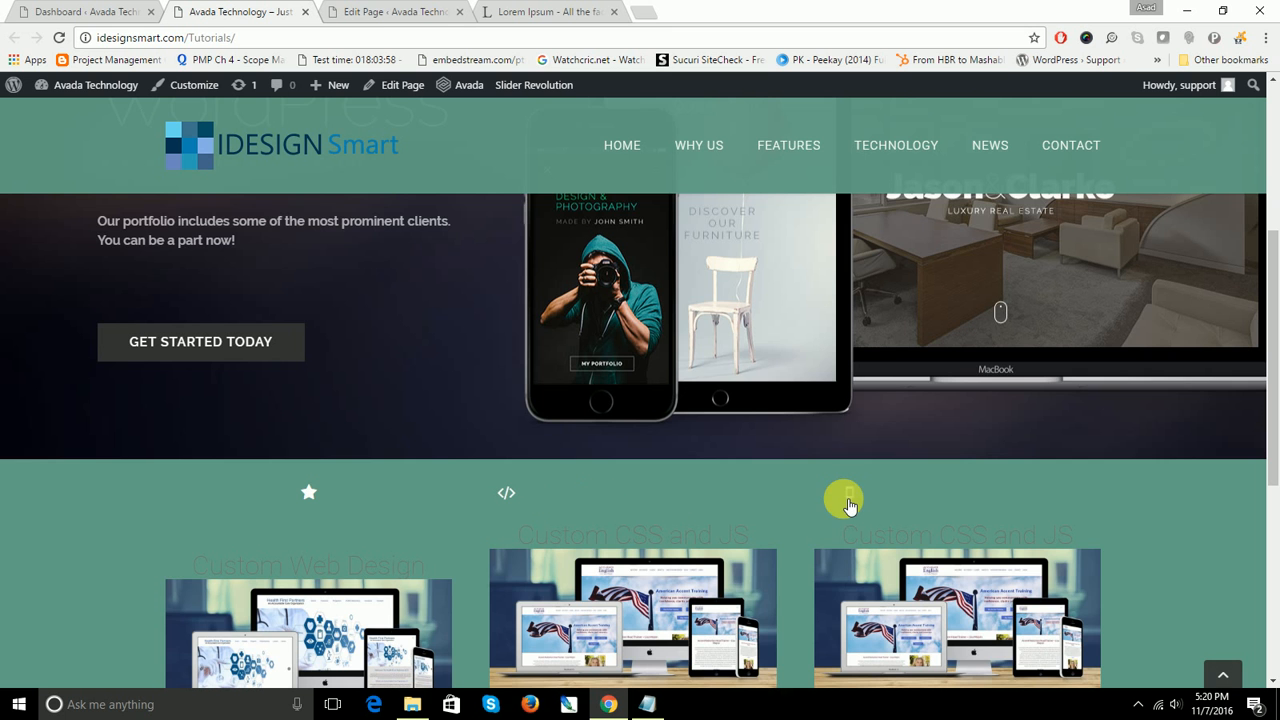
scroll(843, 500, down, 2)
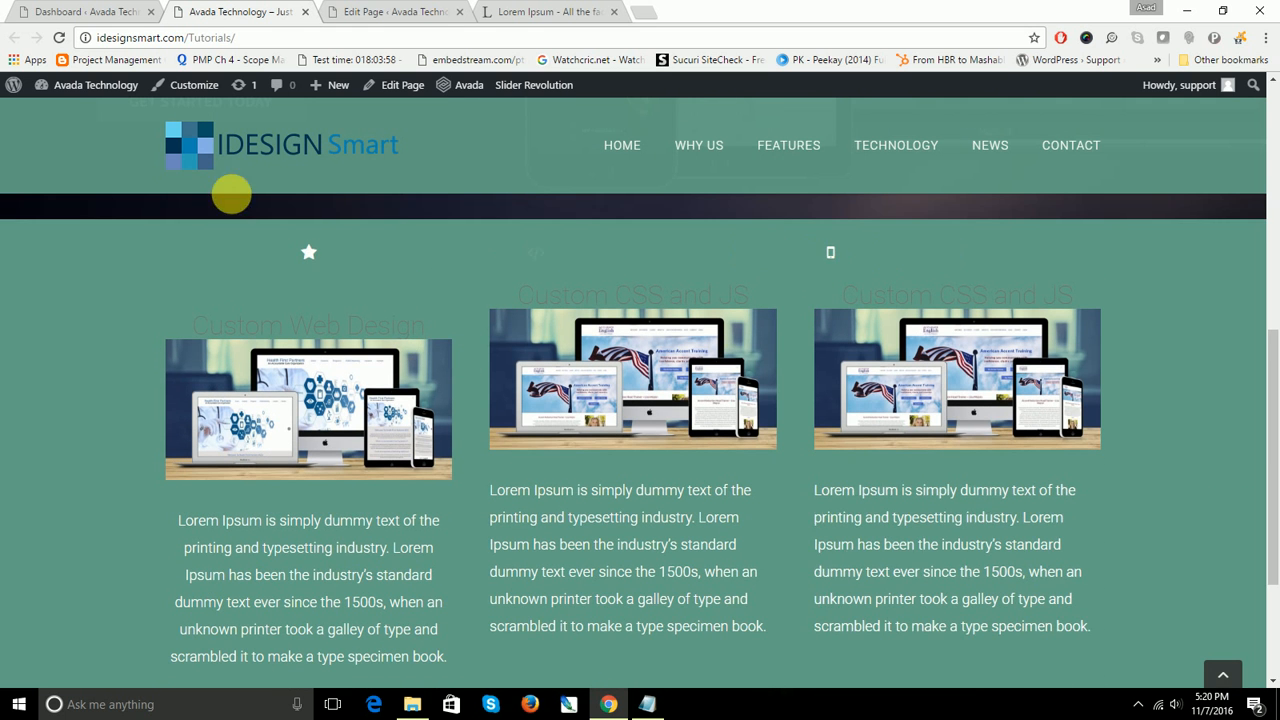
Step: Return to the page editor, open the first column's Content Boxes element for editing, and look through its icon settings
click(396, 7)
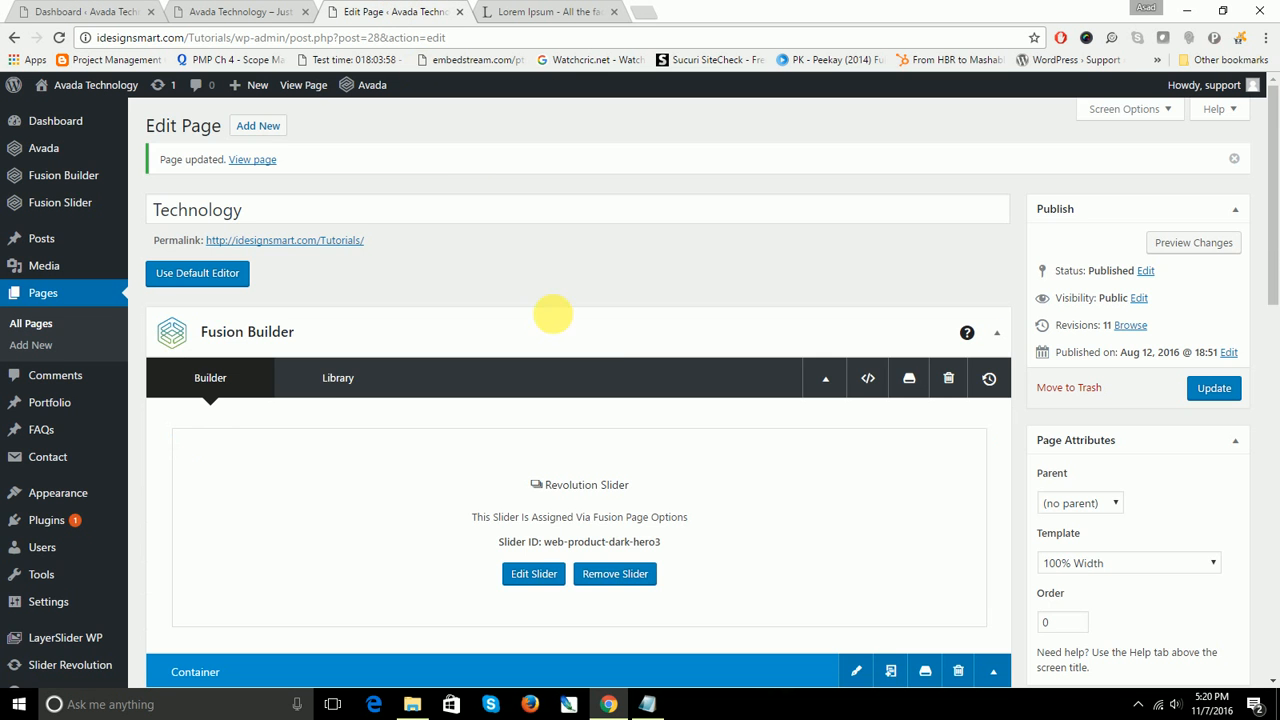
scroll(605, 362, down, 2)
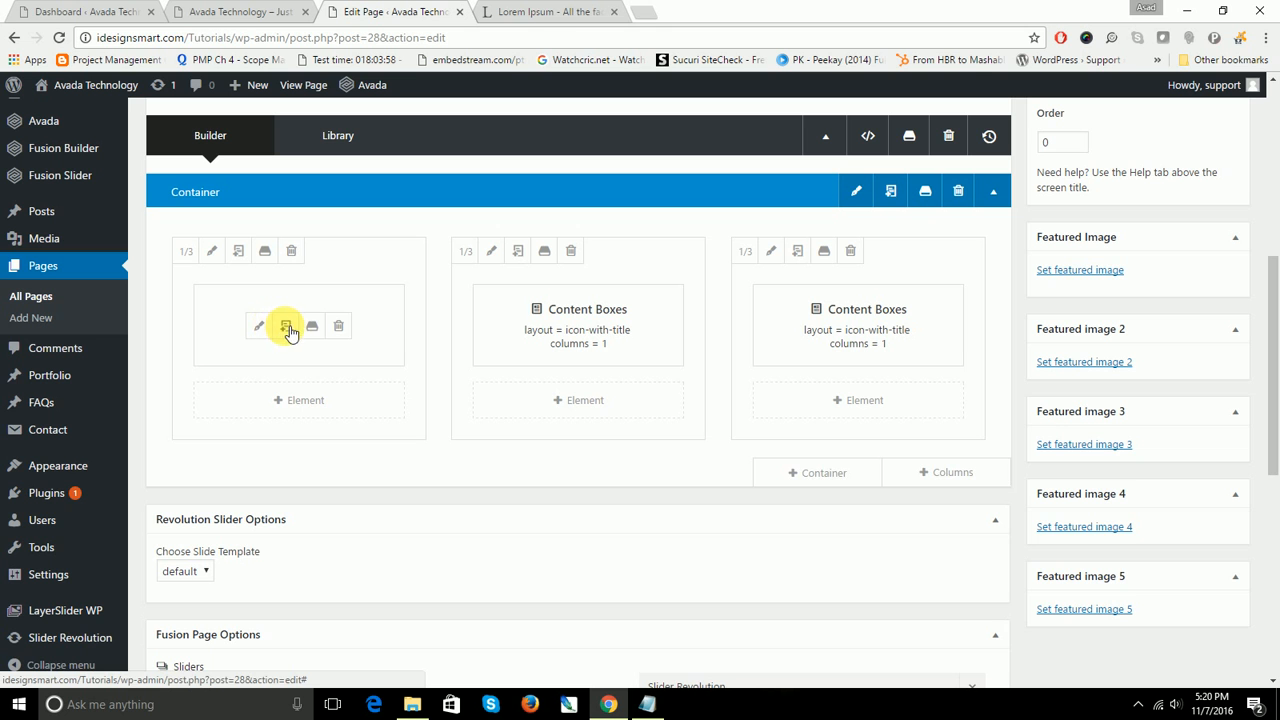
click(257, 326)
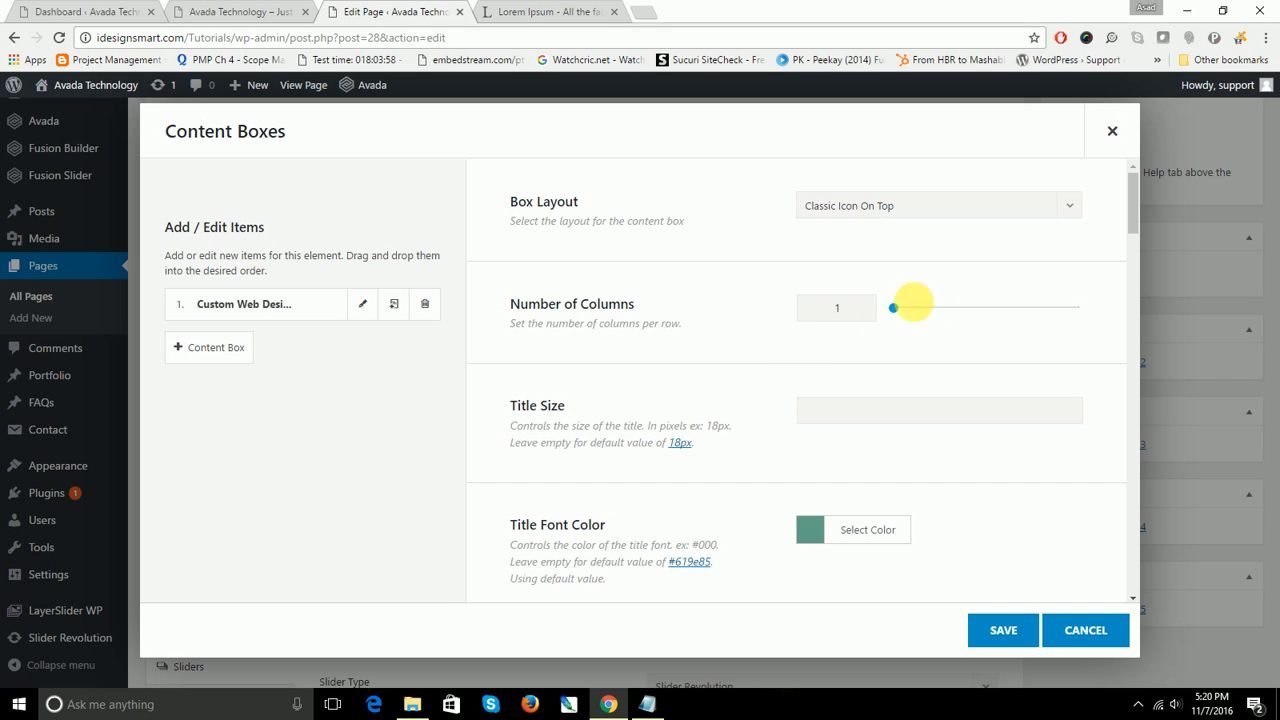
drag(1134, 201, 1134, 357)
scroll(1134, 357, down, 2)
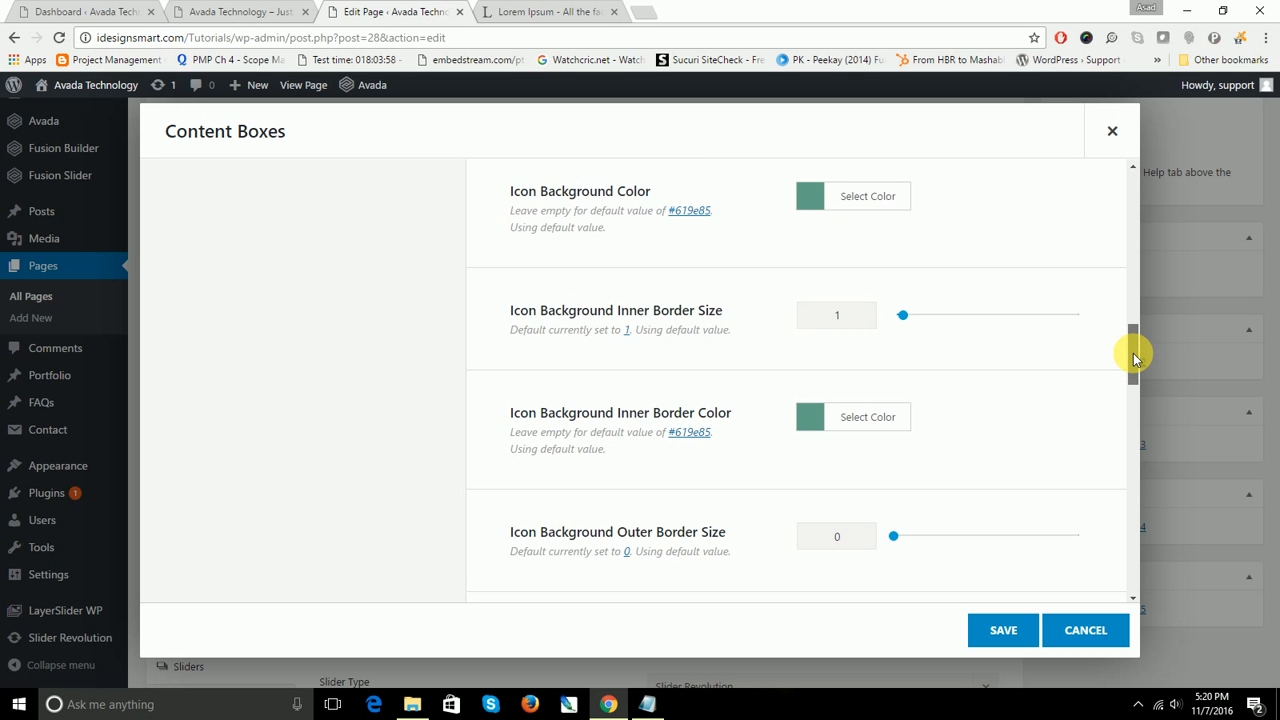
drag(1133, 360, 1134, 143)
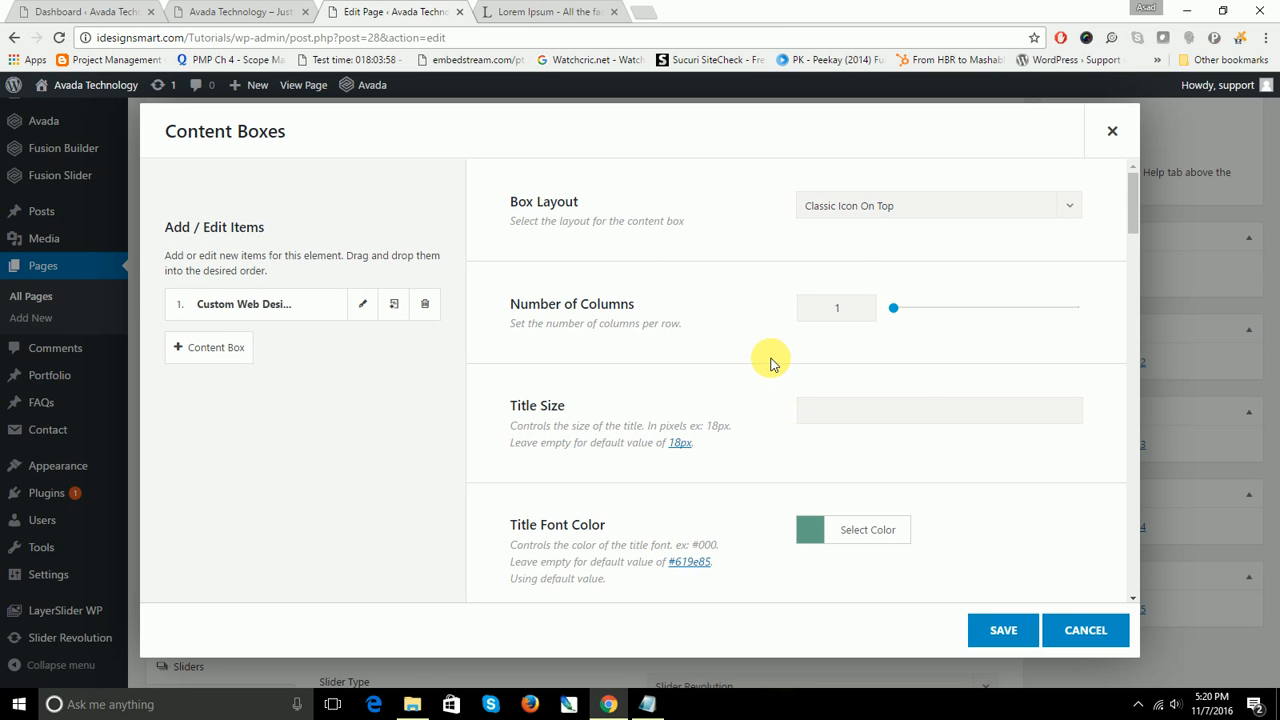
Step: Search the element's options for "size", set the Icon Size to 30px, save the element, and update the page
key(ctrl+f)
text(size)
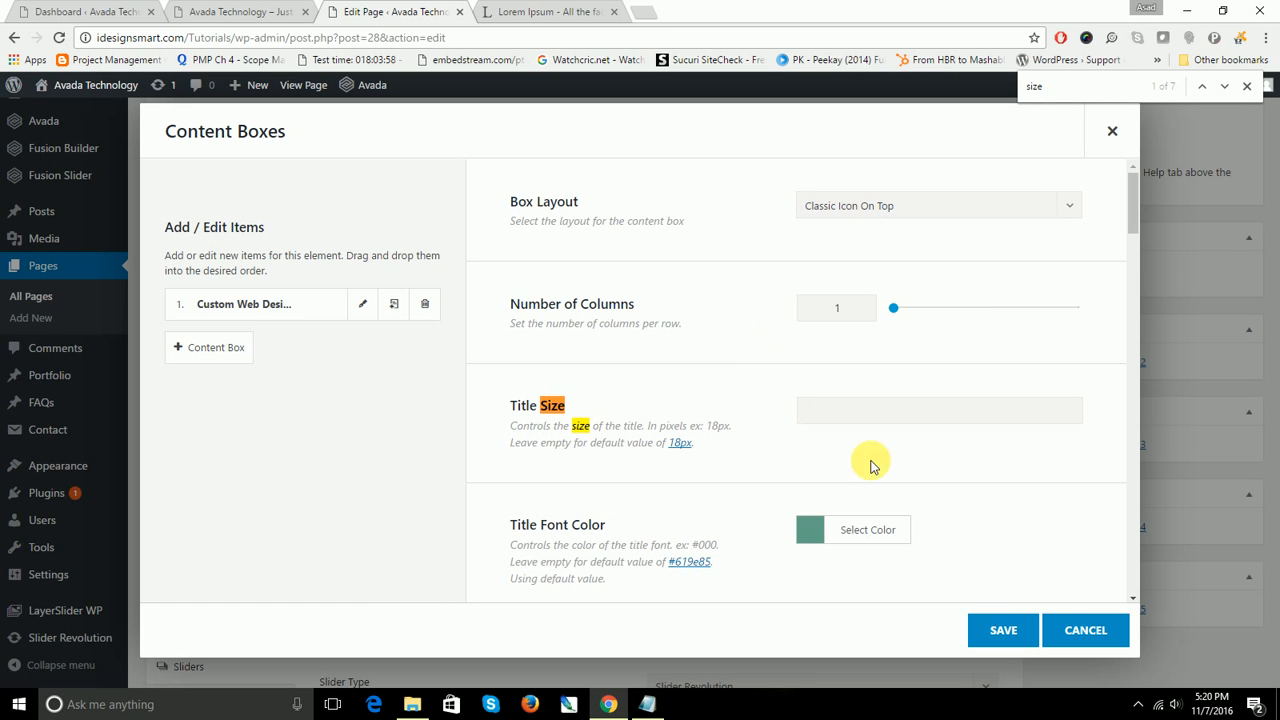
click(1225, 89)
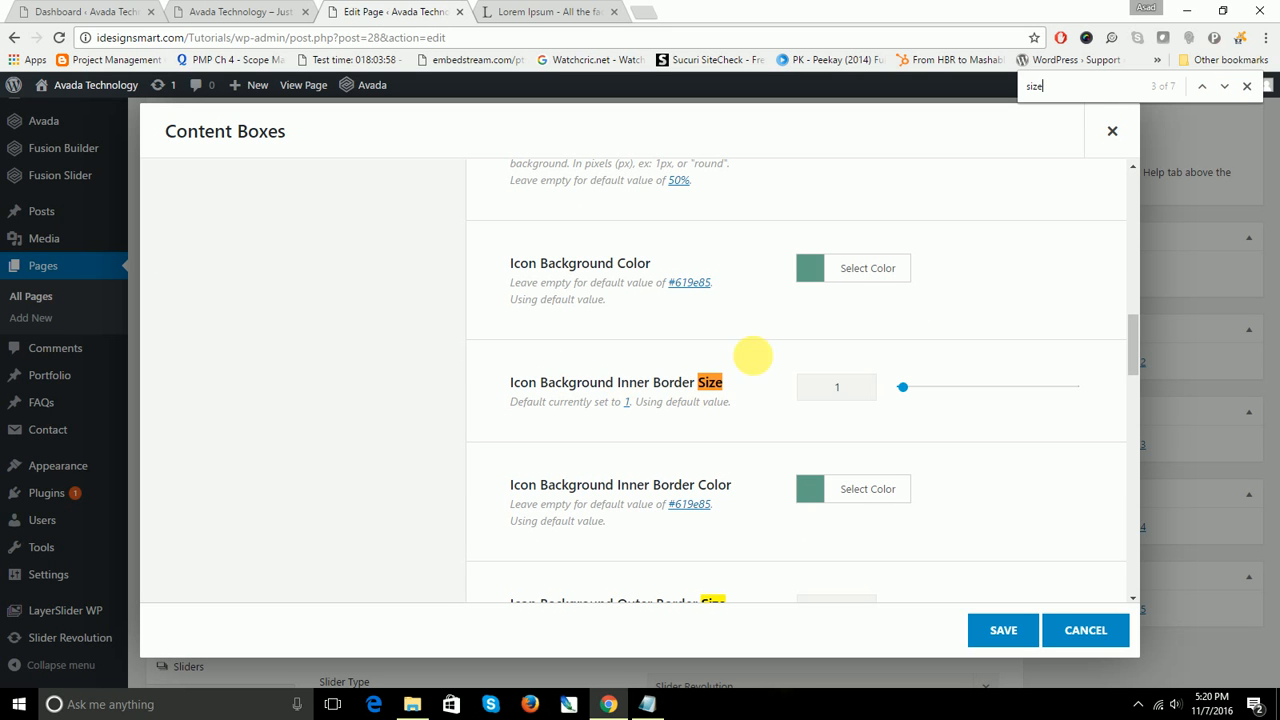
click(1225, 89)
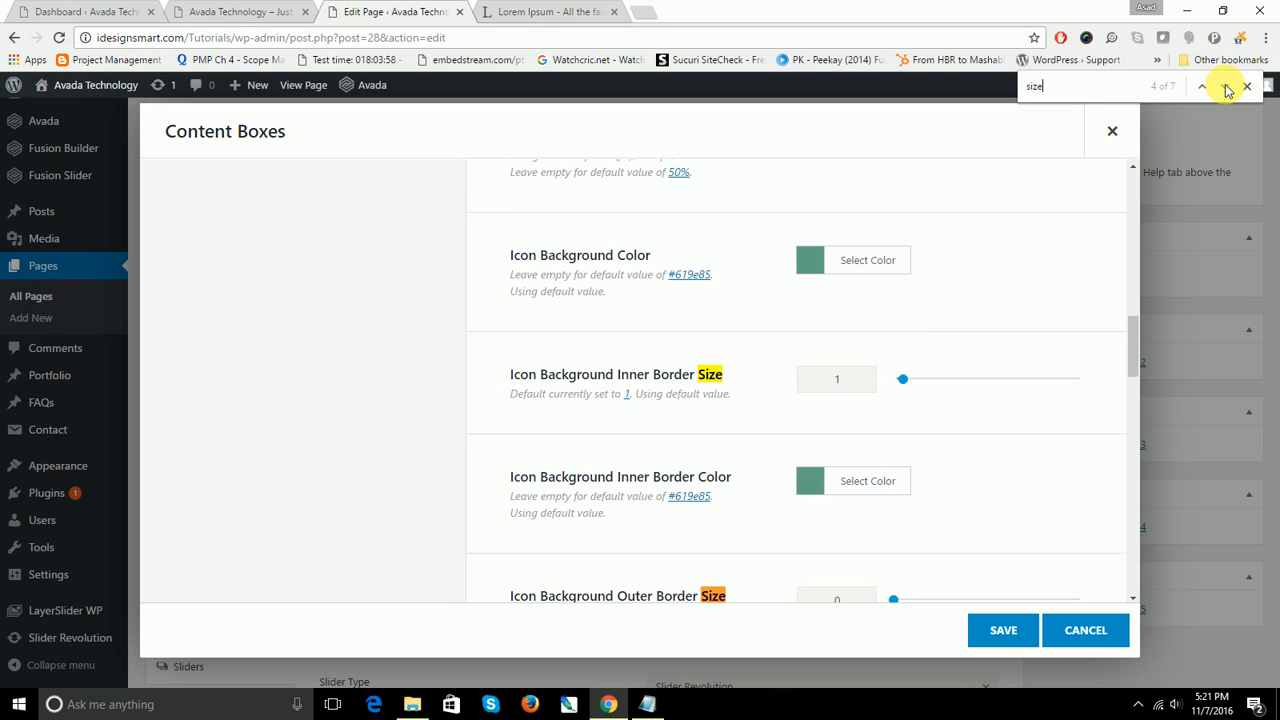
scroll(1094, 271, down, 1)
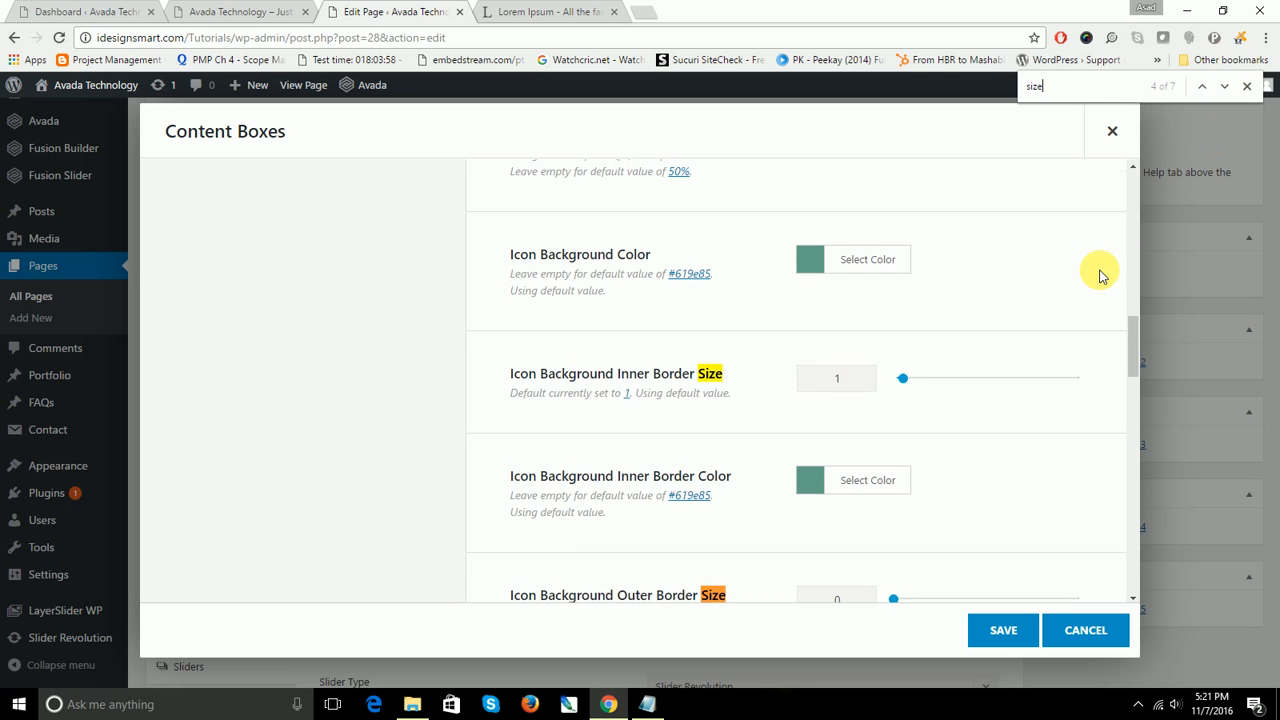
click(1226, 88)
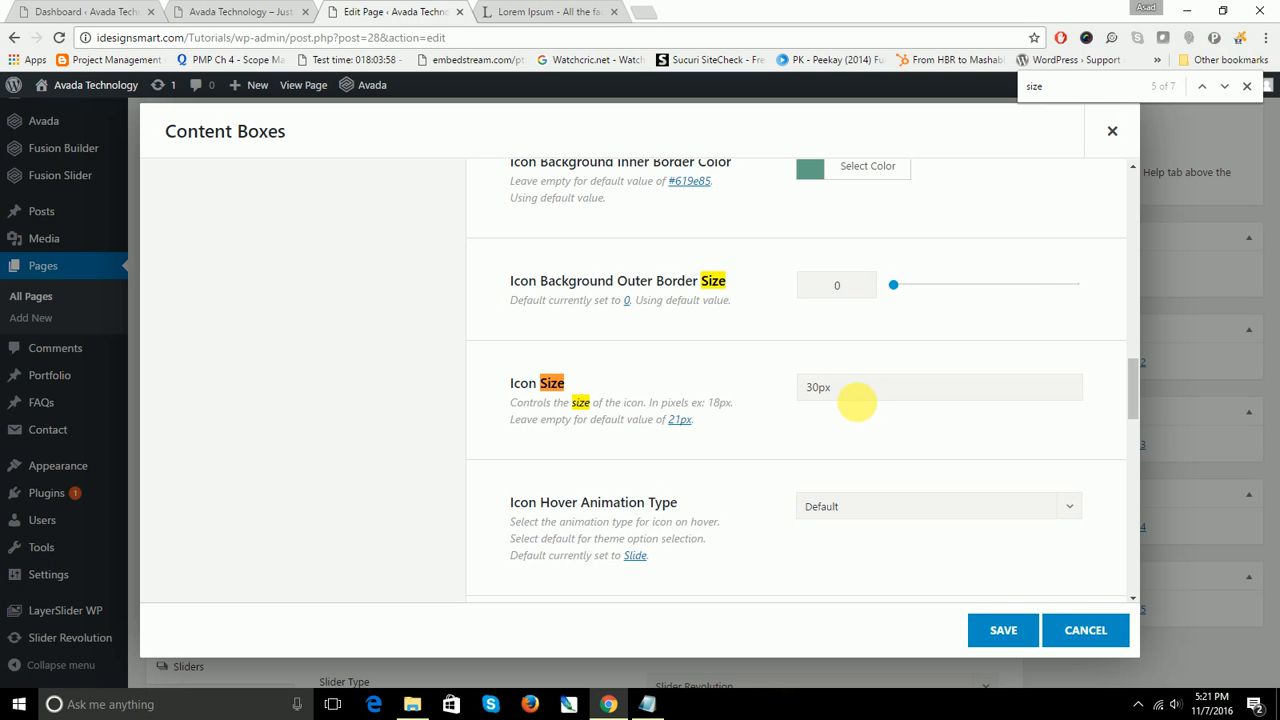
click(1003, 629)
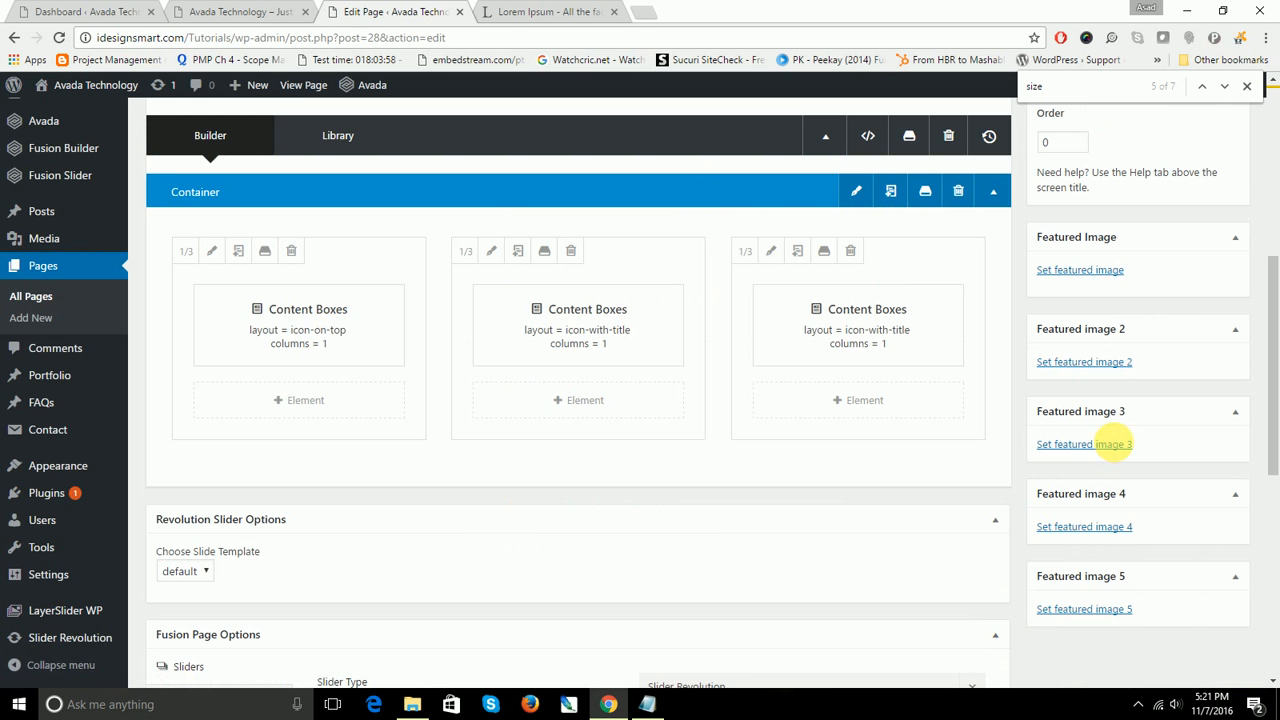
scroll(1113, 444, up, 4)
click(1214, 308)
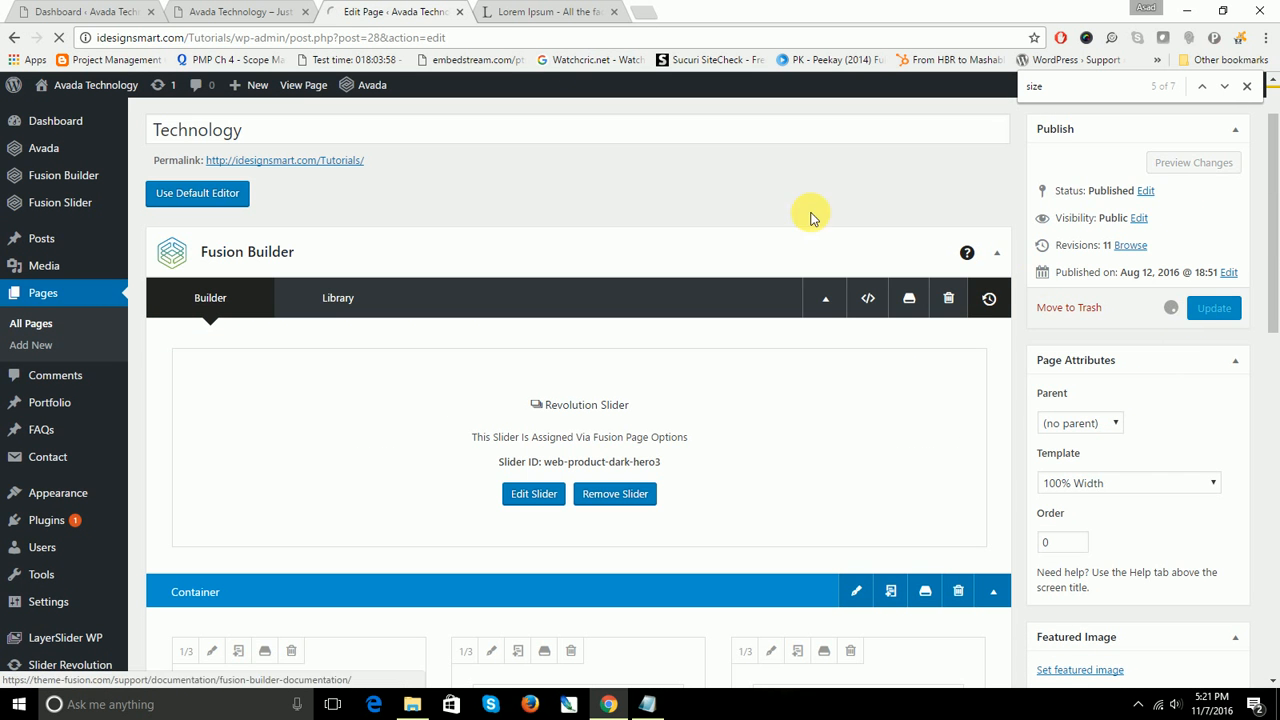
Step: Reload the live site page and check the layout of the three content boxes under the slider
click(222, 11)
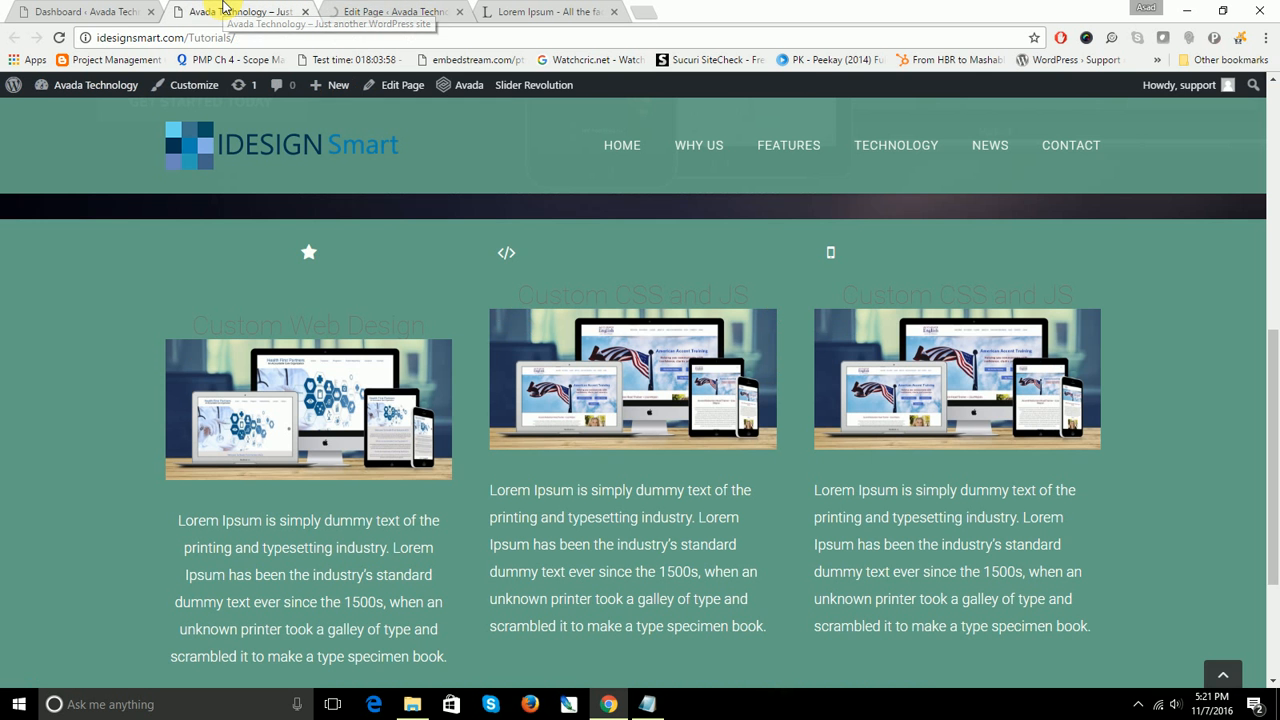
click(60, 38)
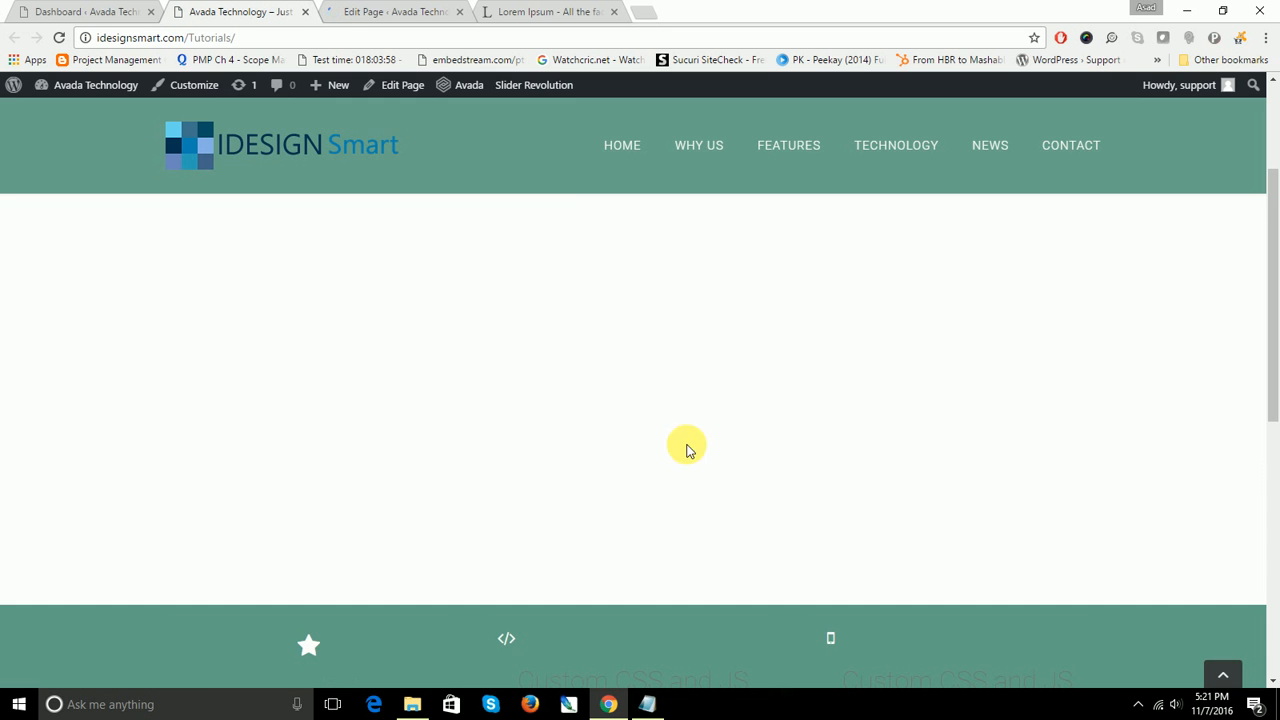
scroll(693, 480, down, 2)
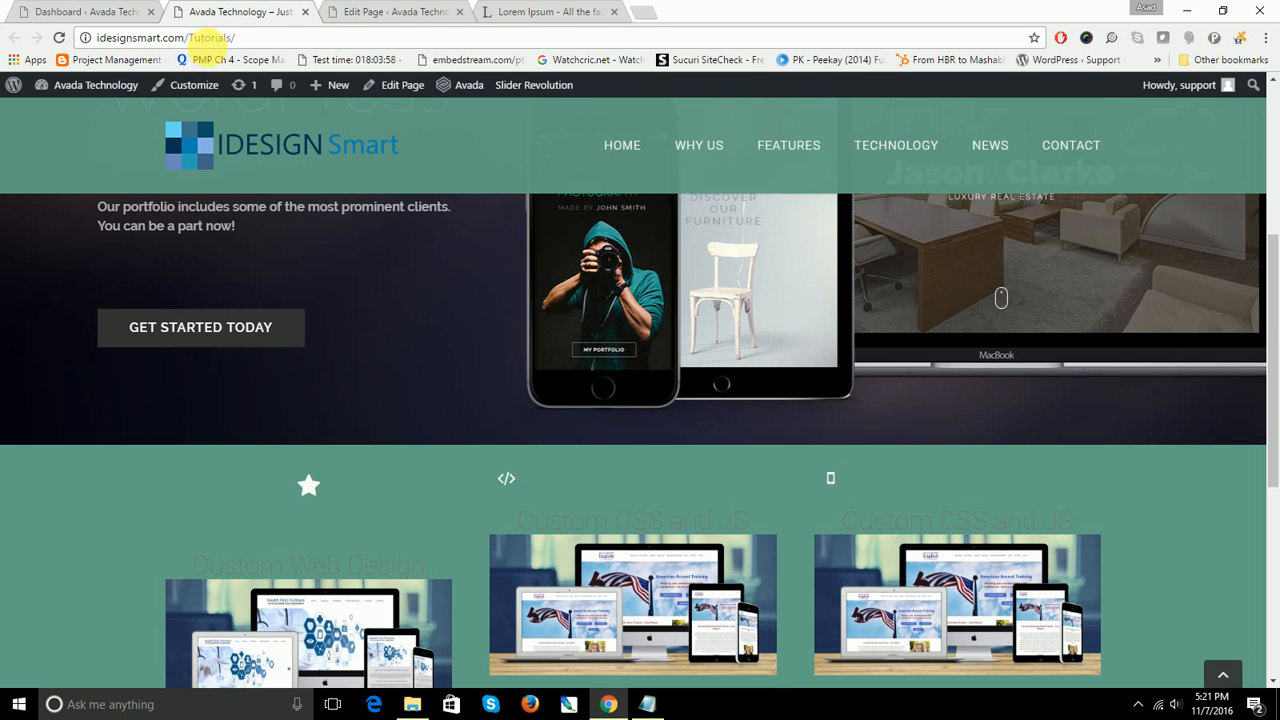
Step: Open the first column's Content Boxes element on the Technology page for editing and review its layout, color and icon settings
click(398, 10)
scroll(651, 350, down, 5)
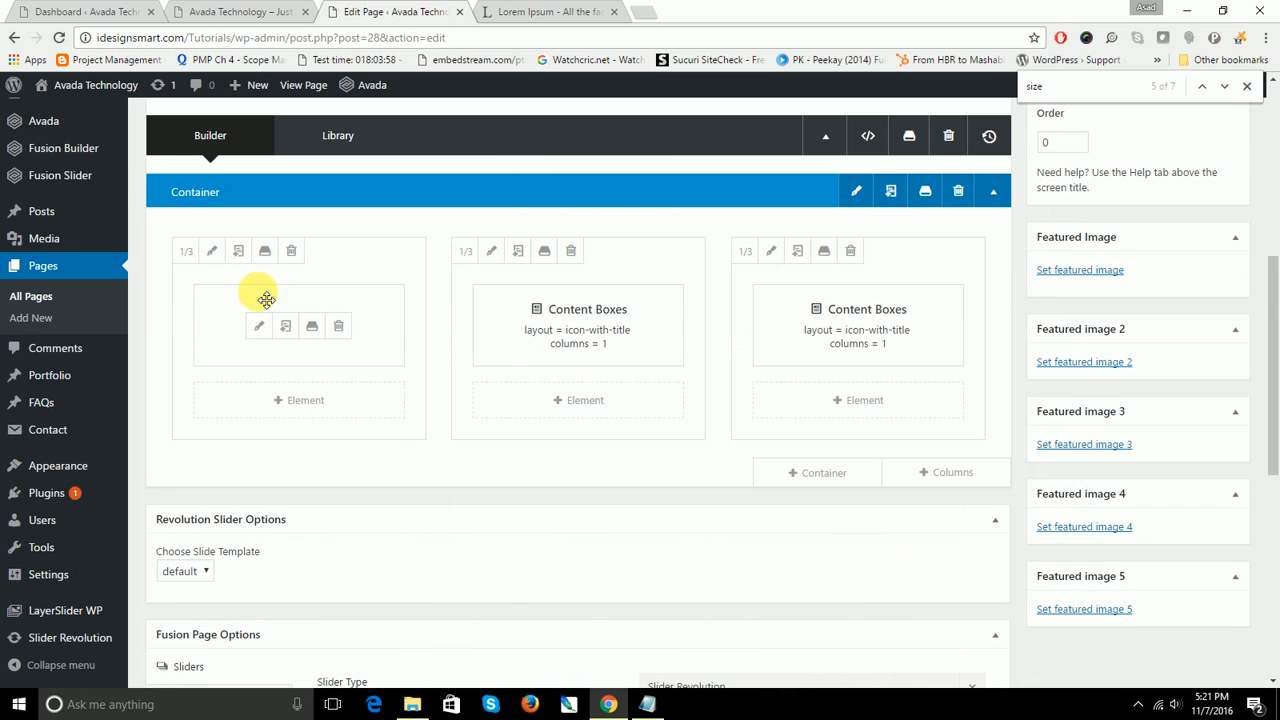
click(259, 330)
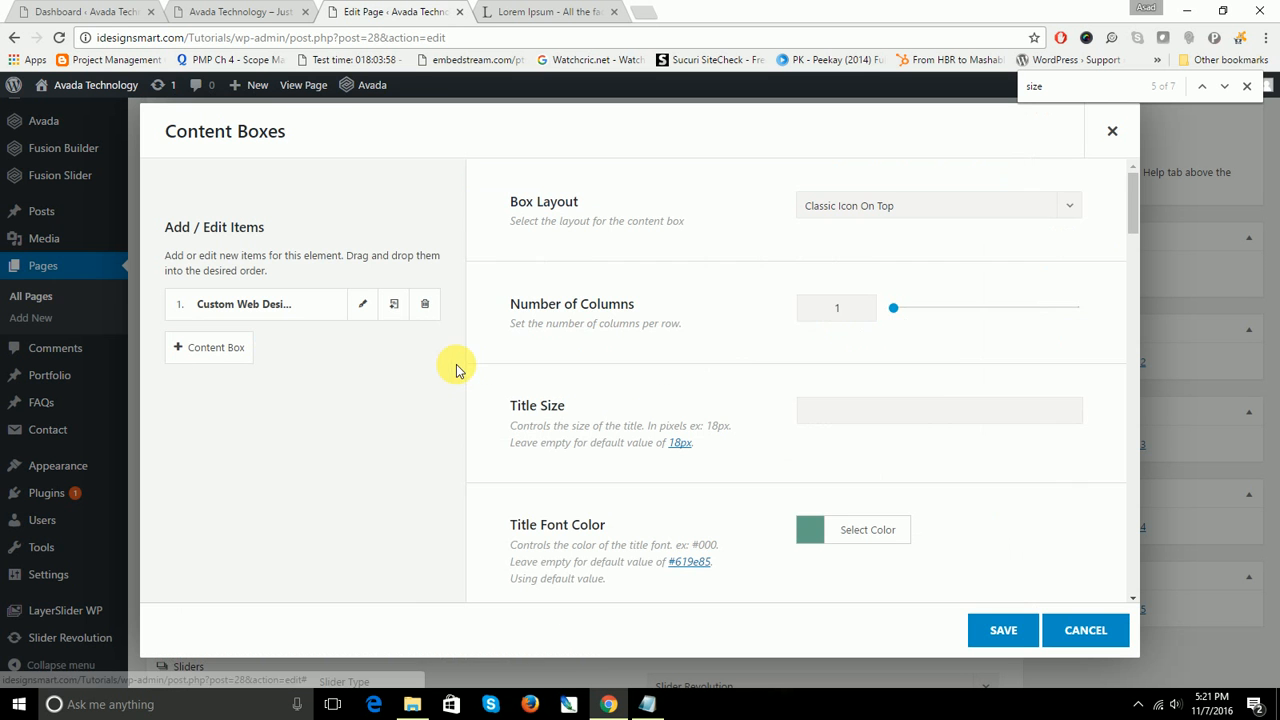
scroll(955, 418, down, 3)
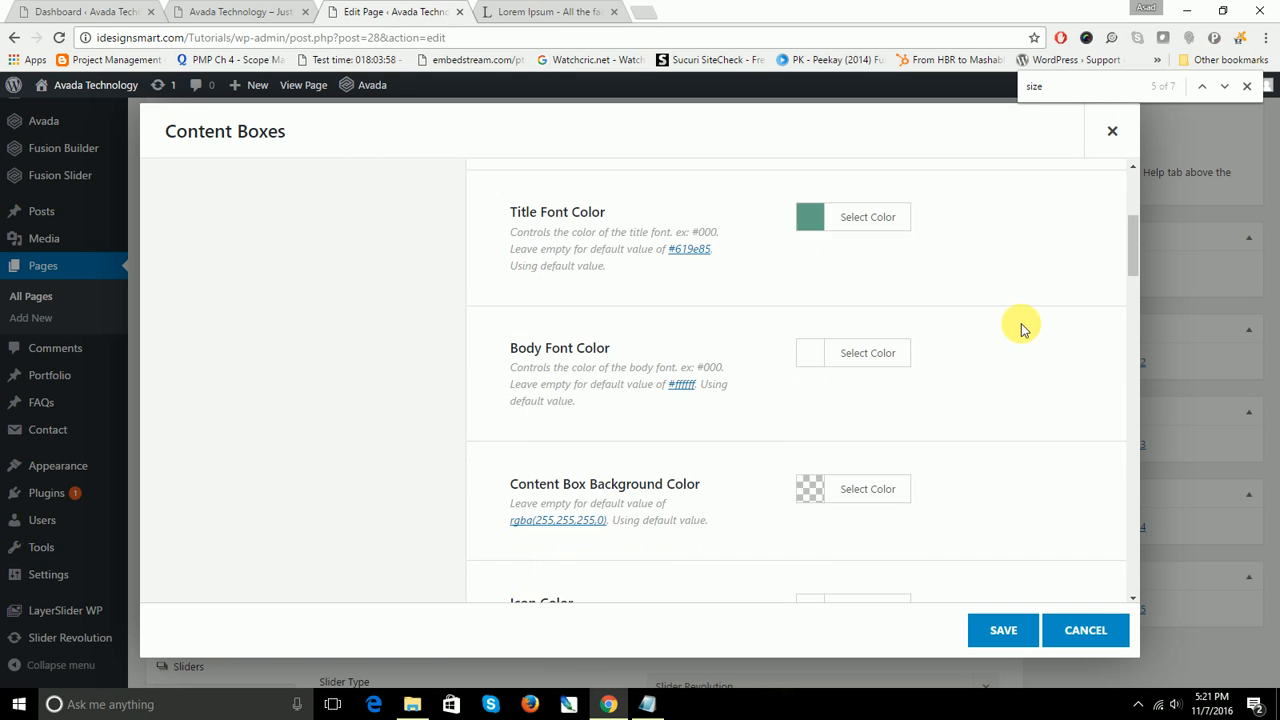
drag(1136, 262, 1143, 414)
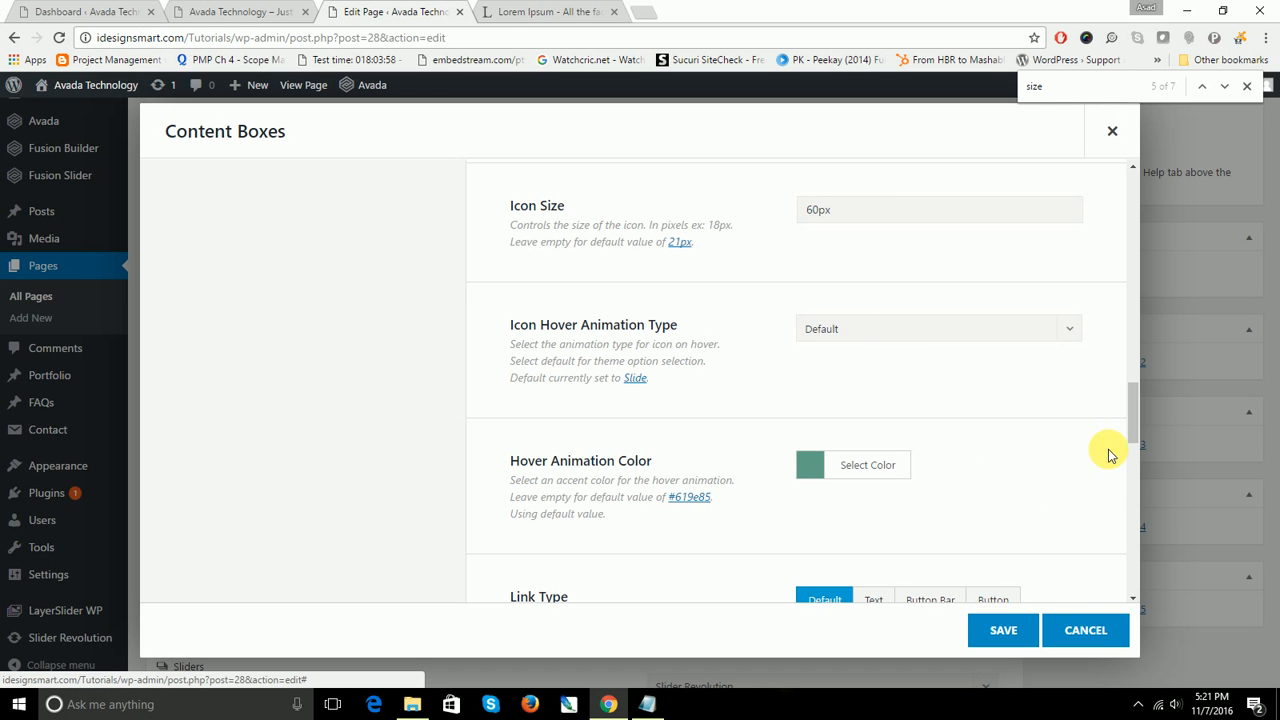
drag(1131, 429, 1134, 458)
scroll(1075, 215, up, 10)
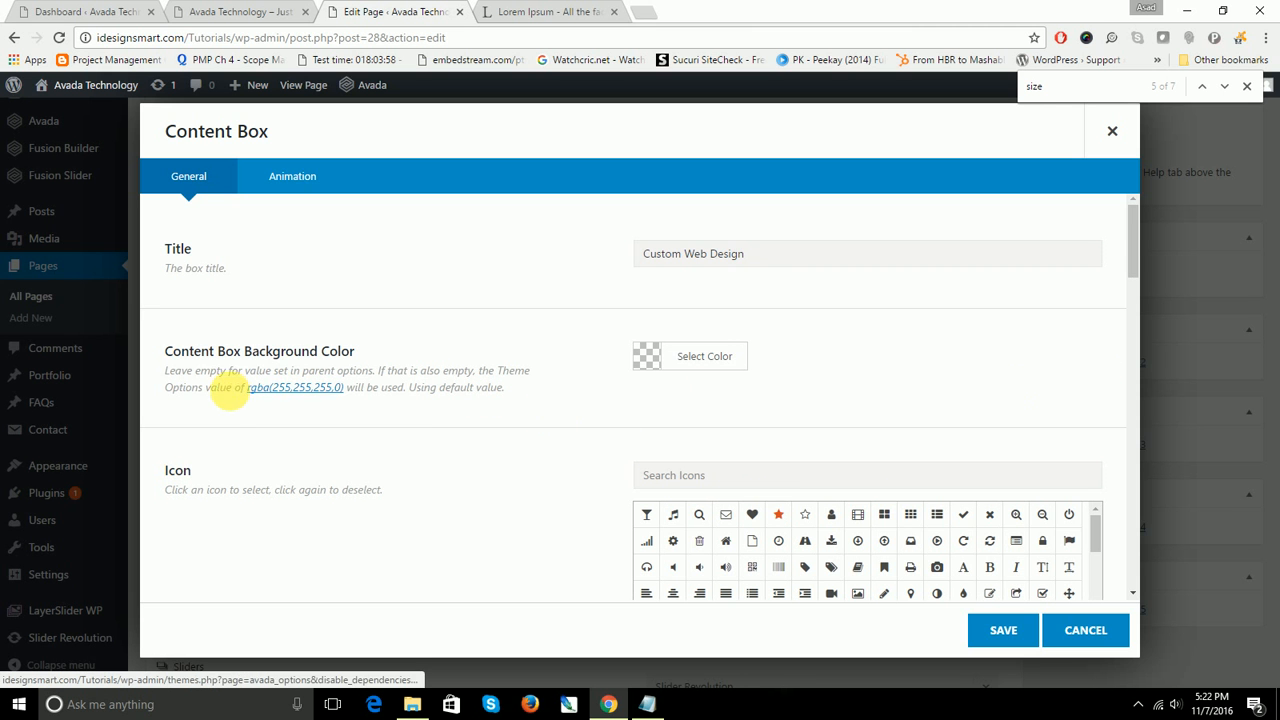
Step: Insert a <div>&nbsp;</div> spacer between the heading and image in the Custom Web Design box's HTML content and save the element
drag(1135, 250, 1116, 572)
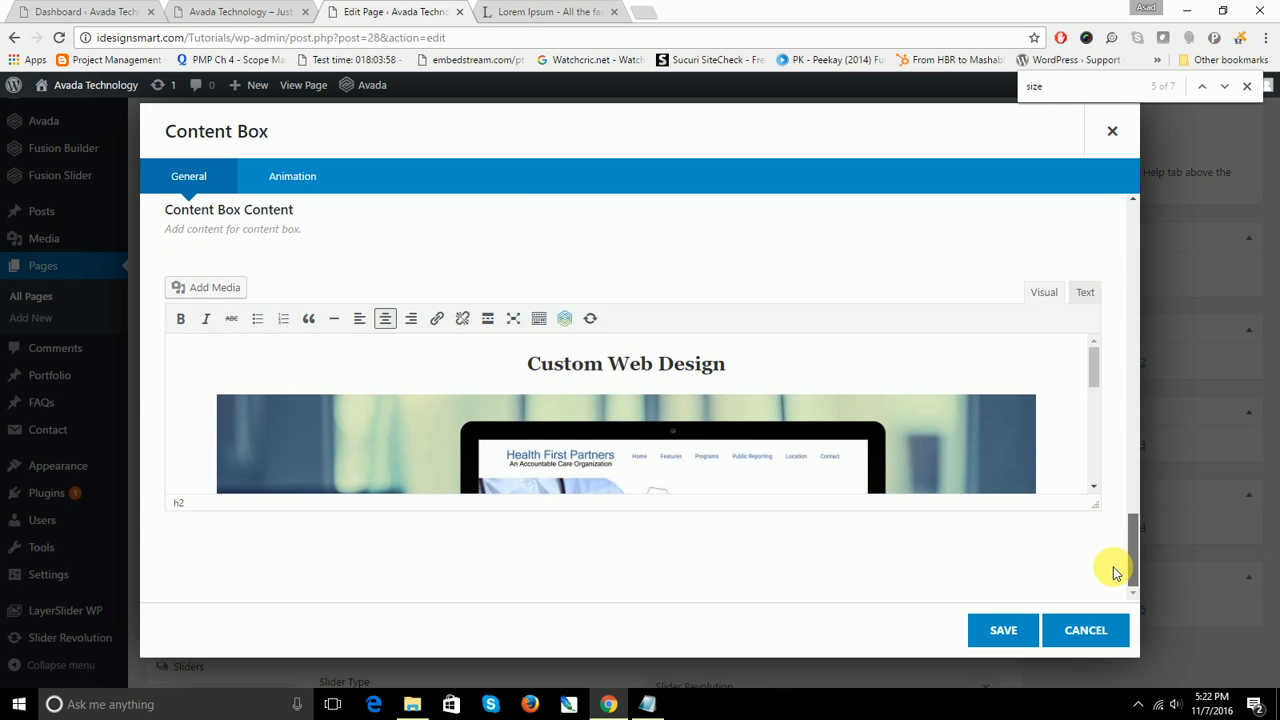
click(1088, 292)
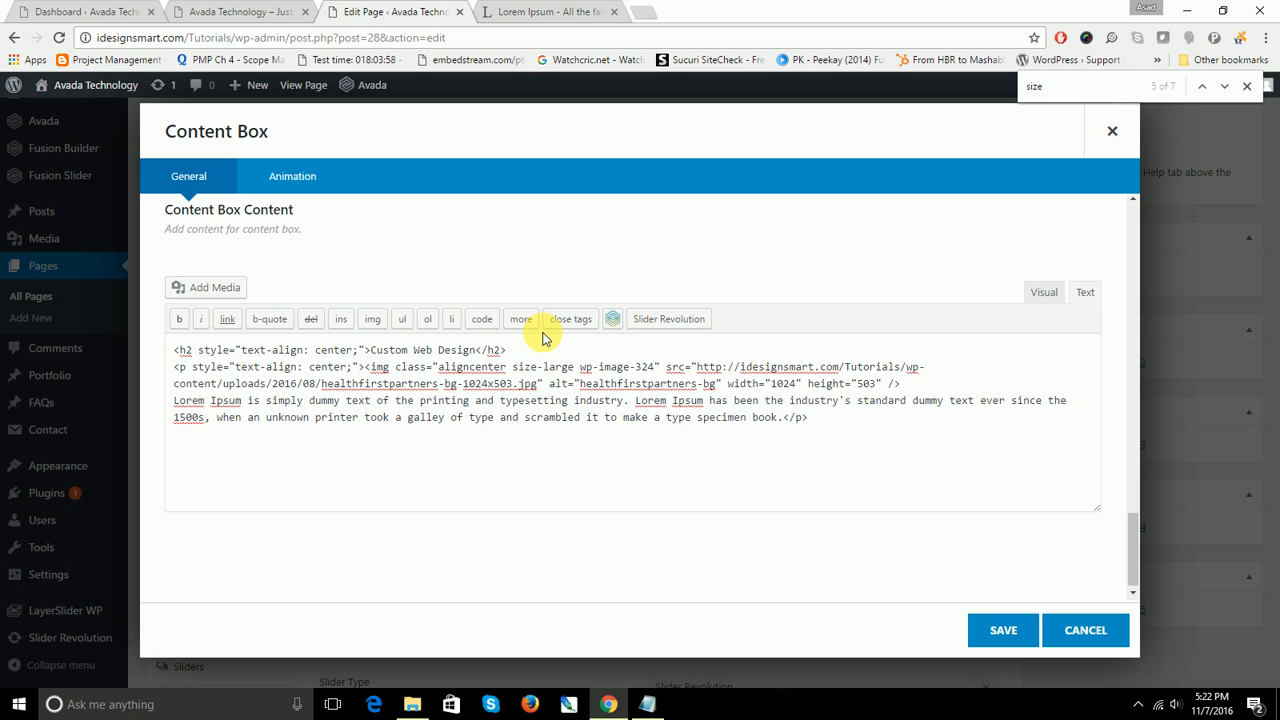
key(Return)
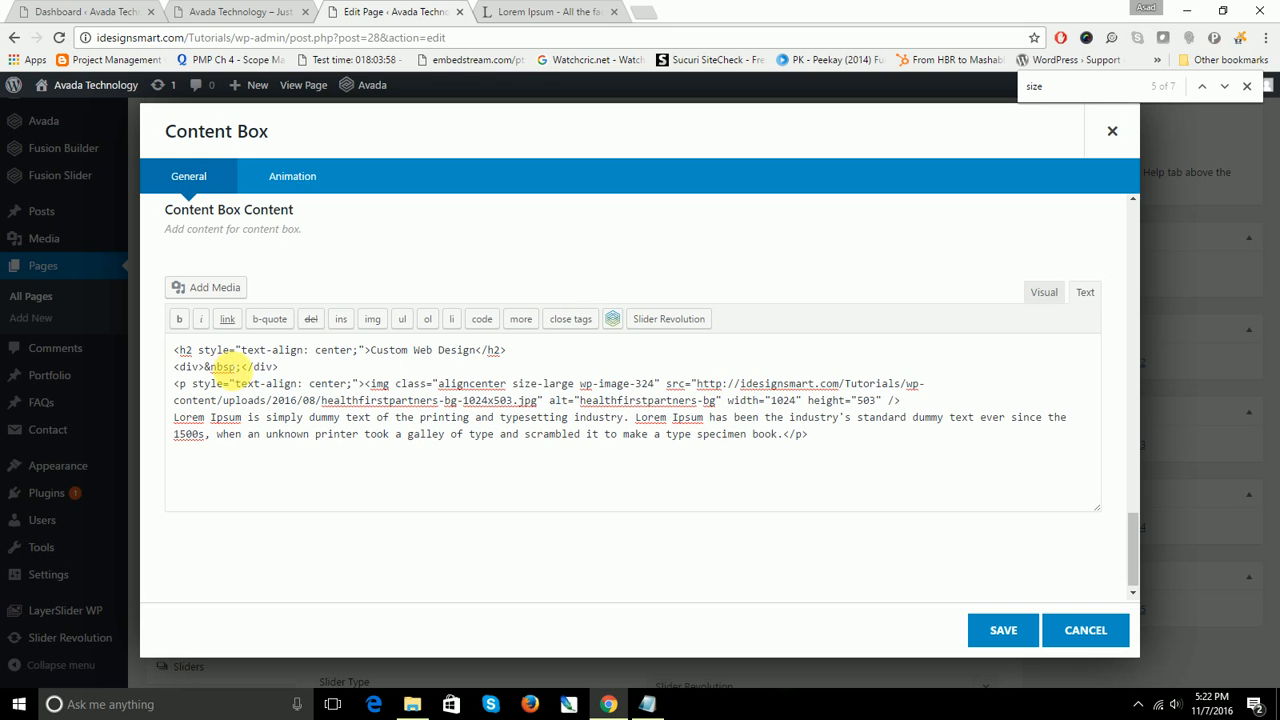
click(201, 366)
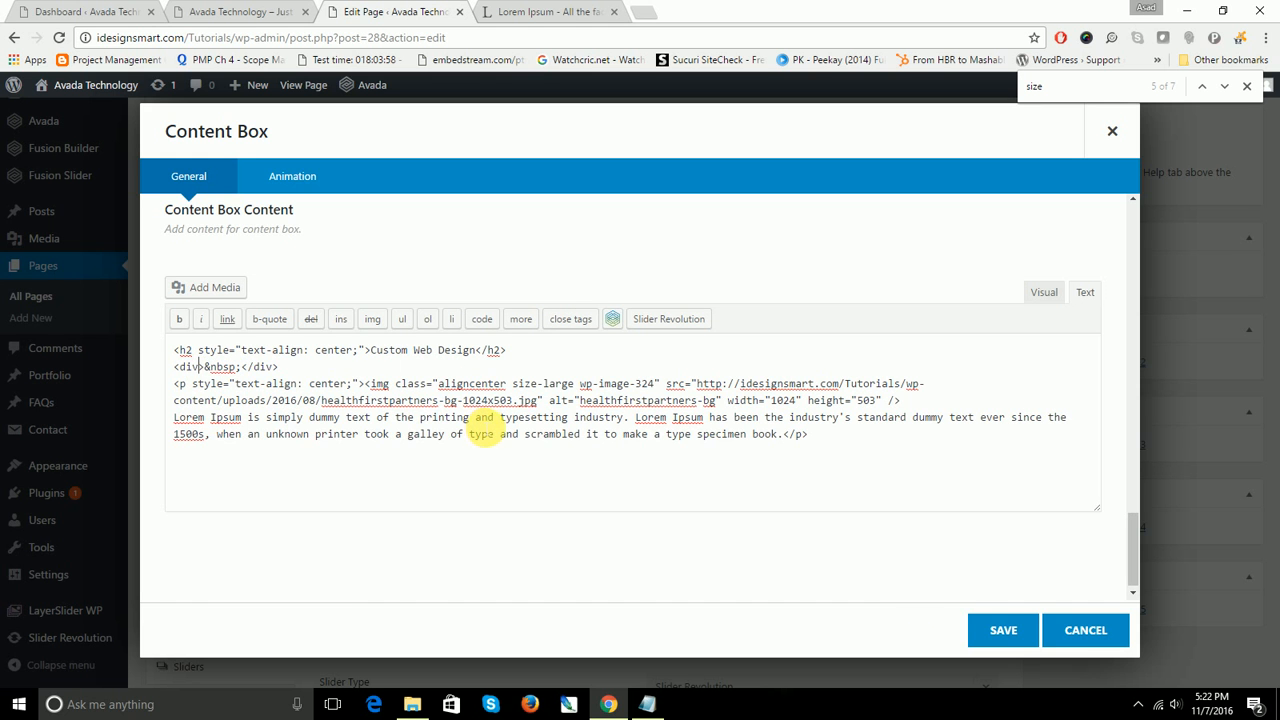
click(994, 628)
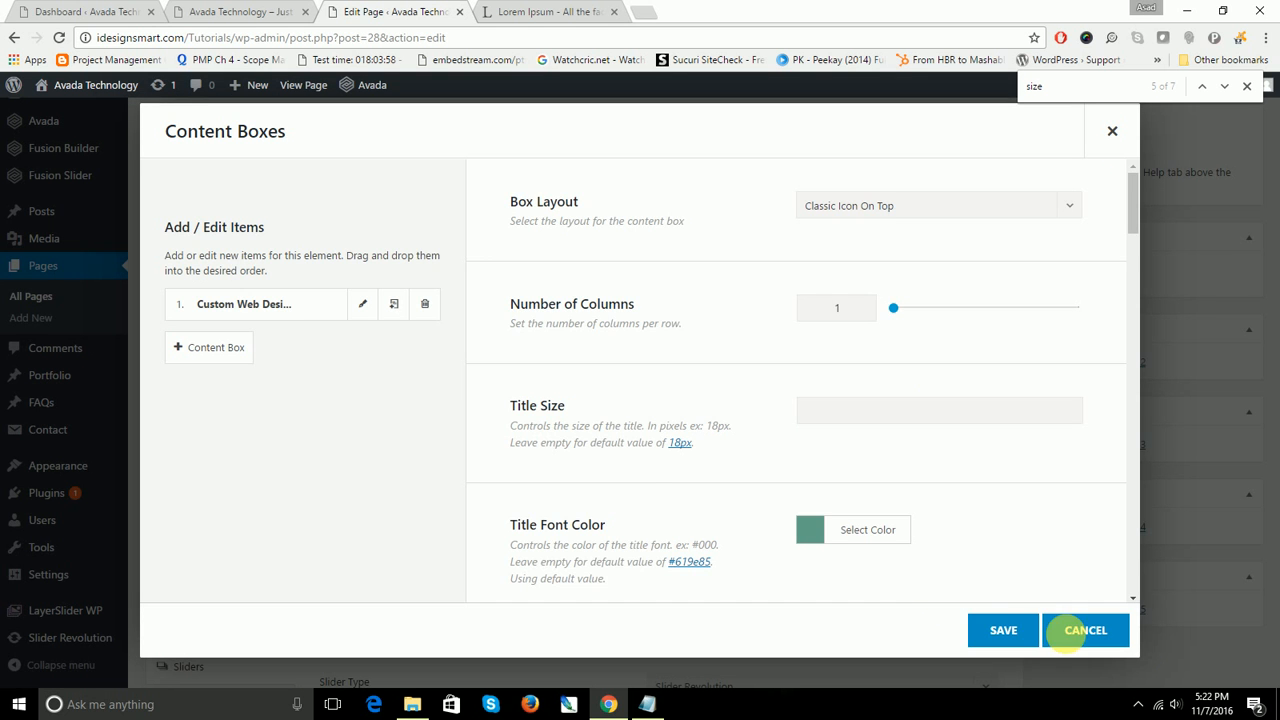
scroll(620, 503, down, 3)
scroll(623, 505, down, 3)
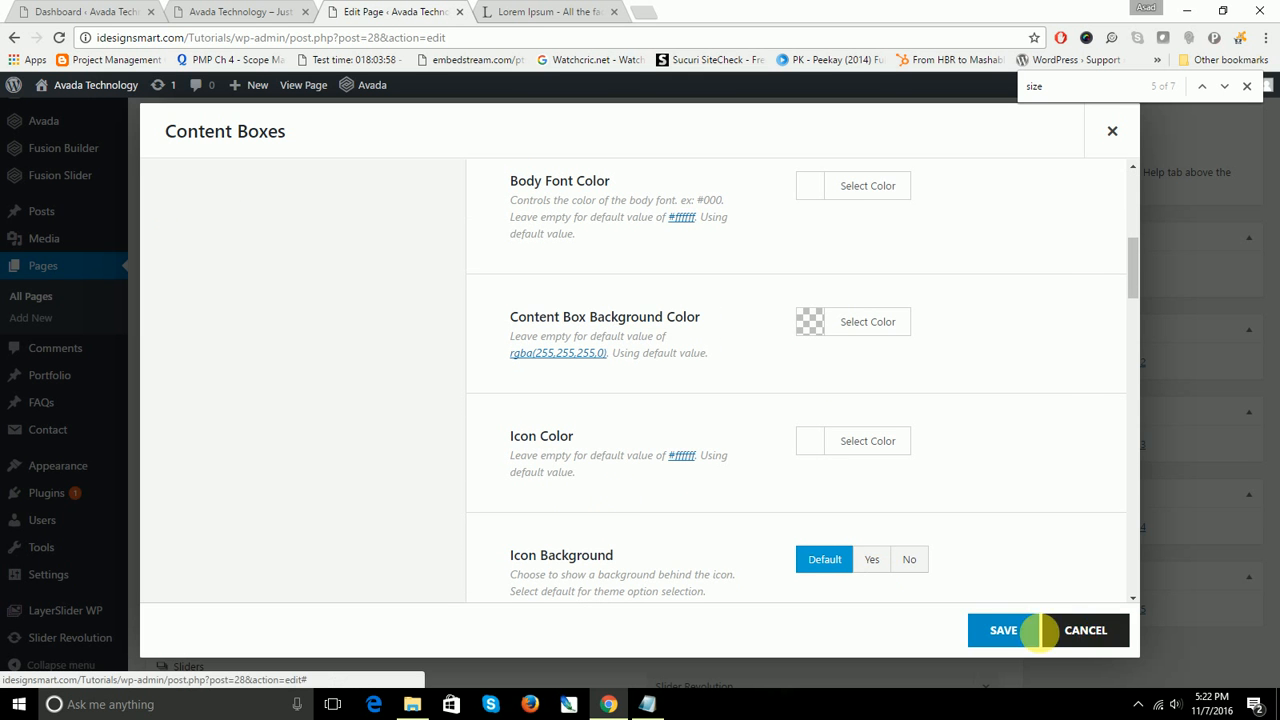
click(997, 628)
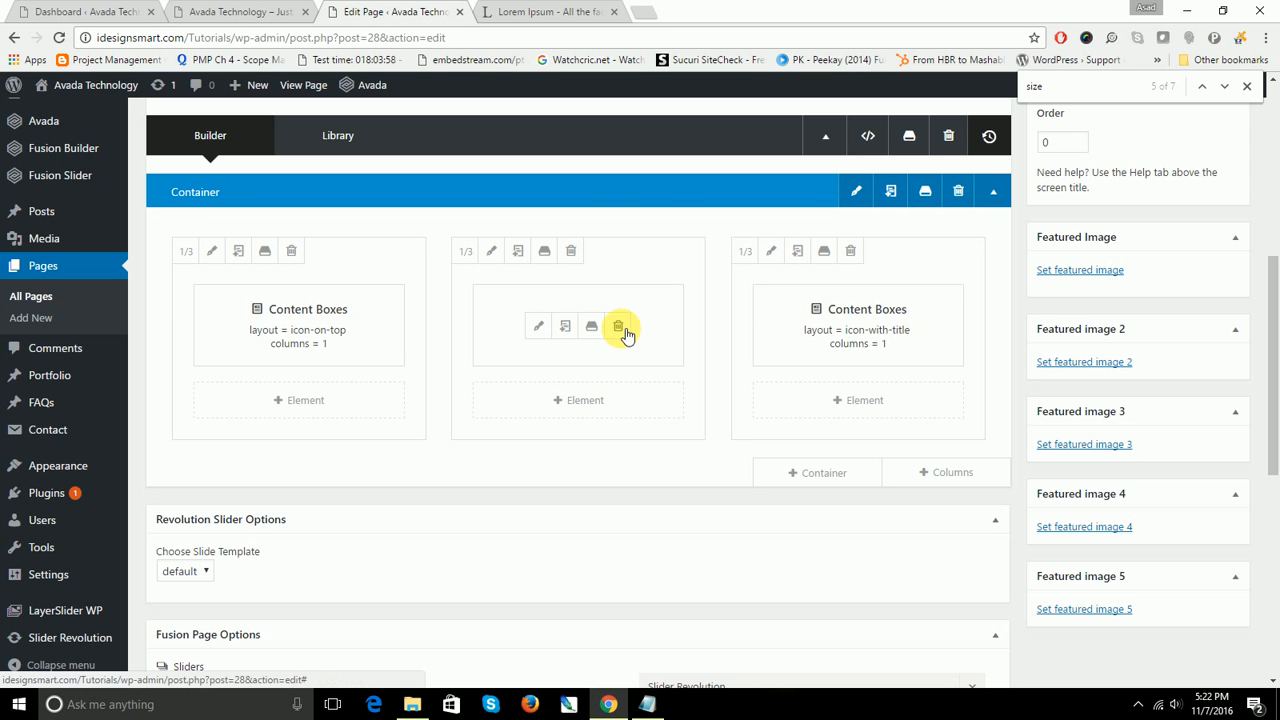
Step: Replace the Content Boxes in the second and third columns with clones of the first column's element and update the page
click(621, 330)
click(899, 330)
mouse_move(329, 326)
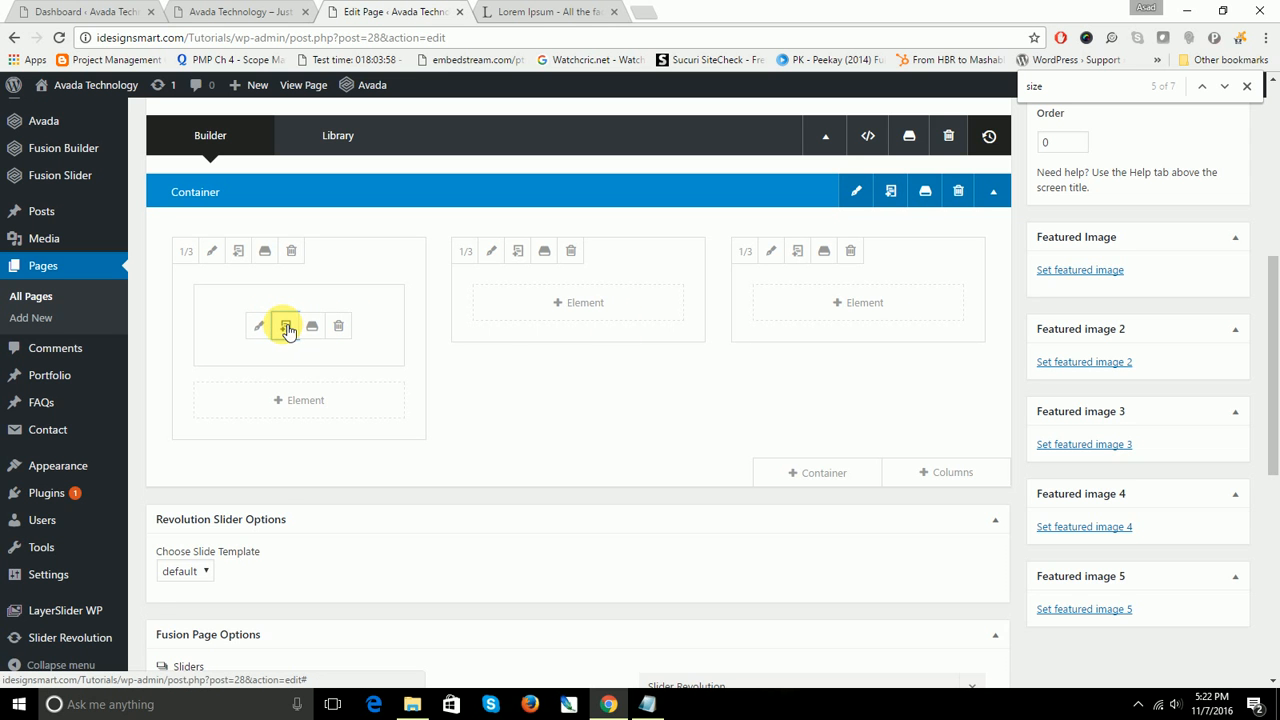
click(287, 330)
drag(286, 391, 529, 338)
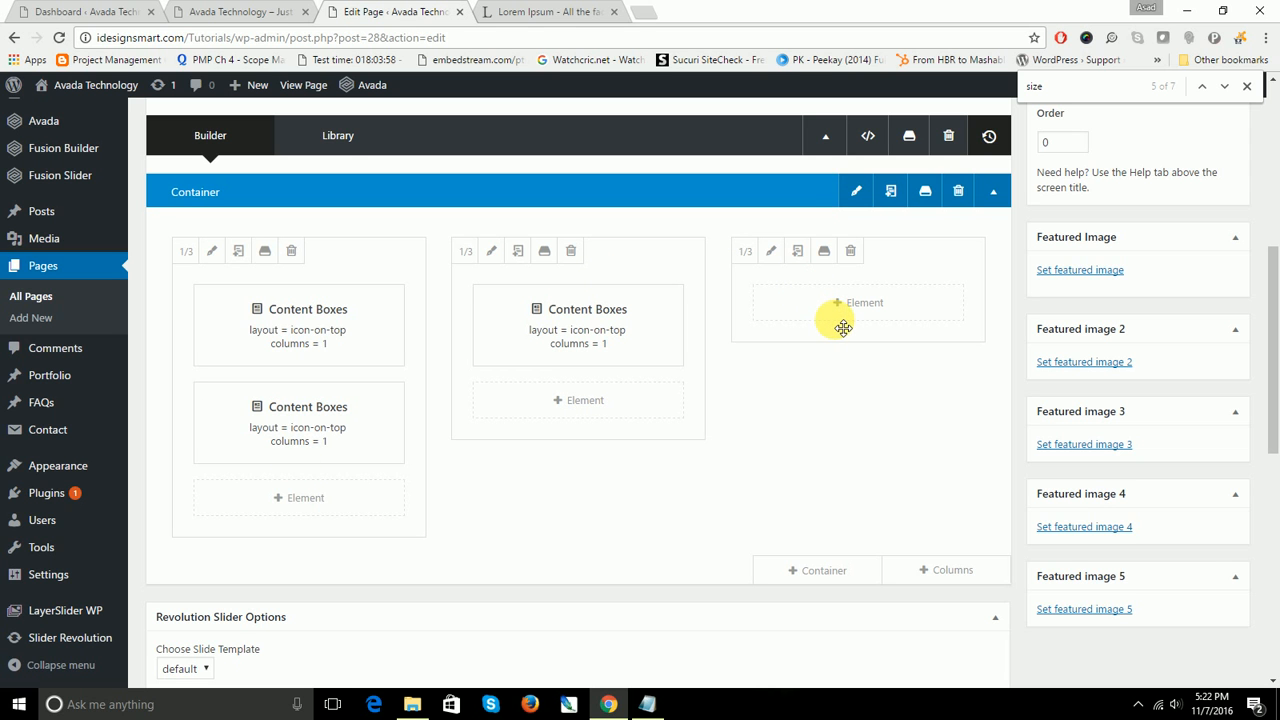
drag(685, 328, 831, 304)
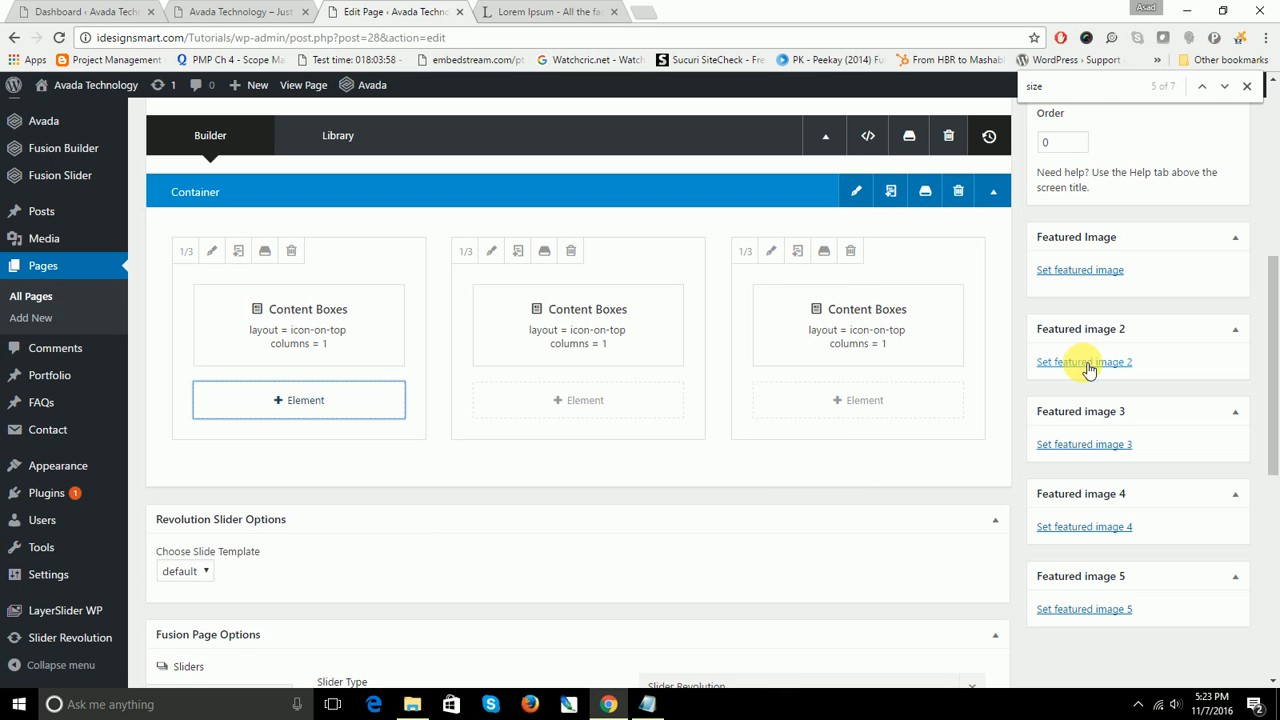
scroll(1048, 345, up, 3)
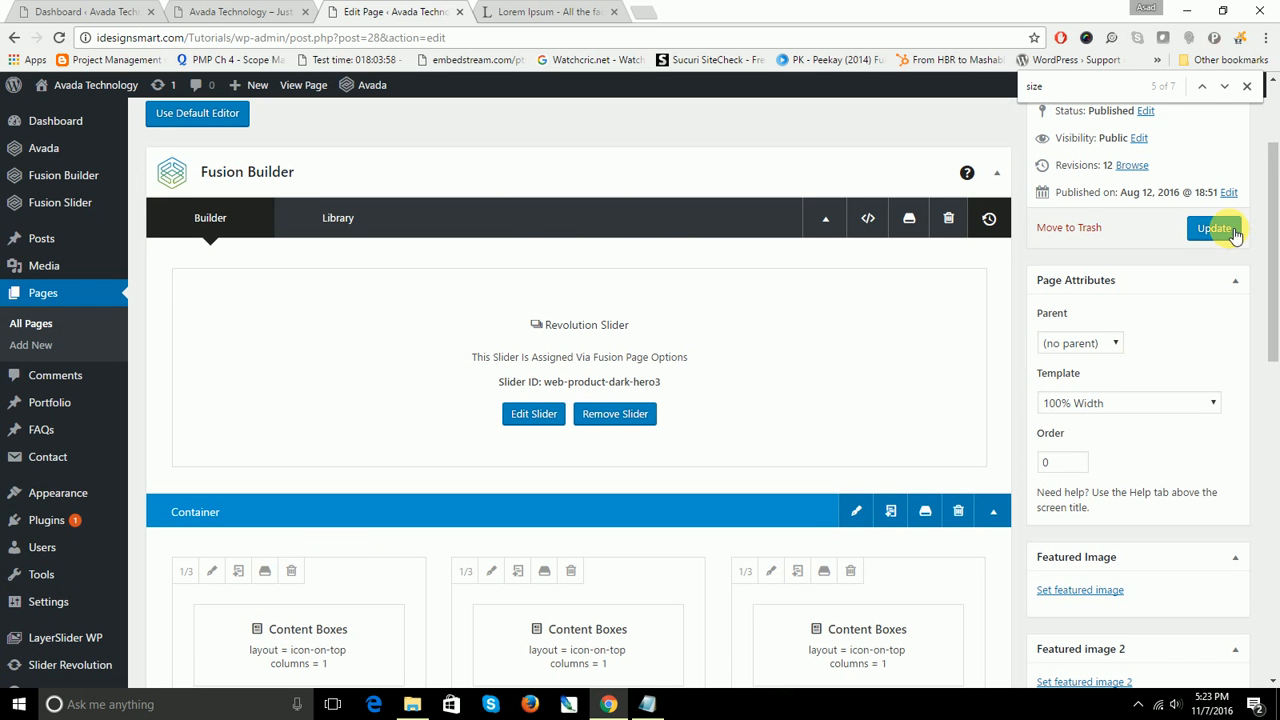
click(1215, 228)
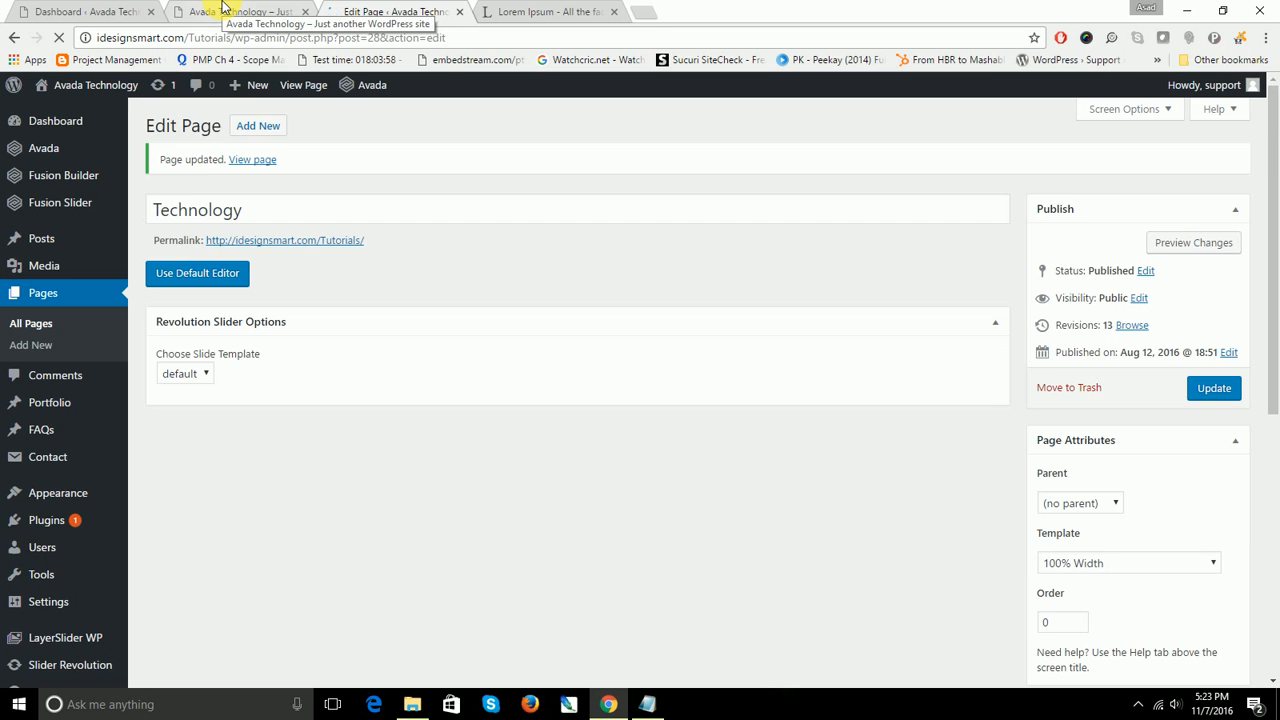
Step: Reload the live site page and examine the three content boxes from the icons down to the footer
click(222, 8)
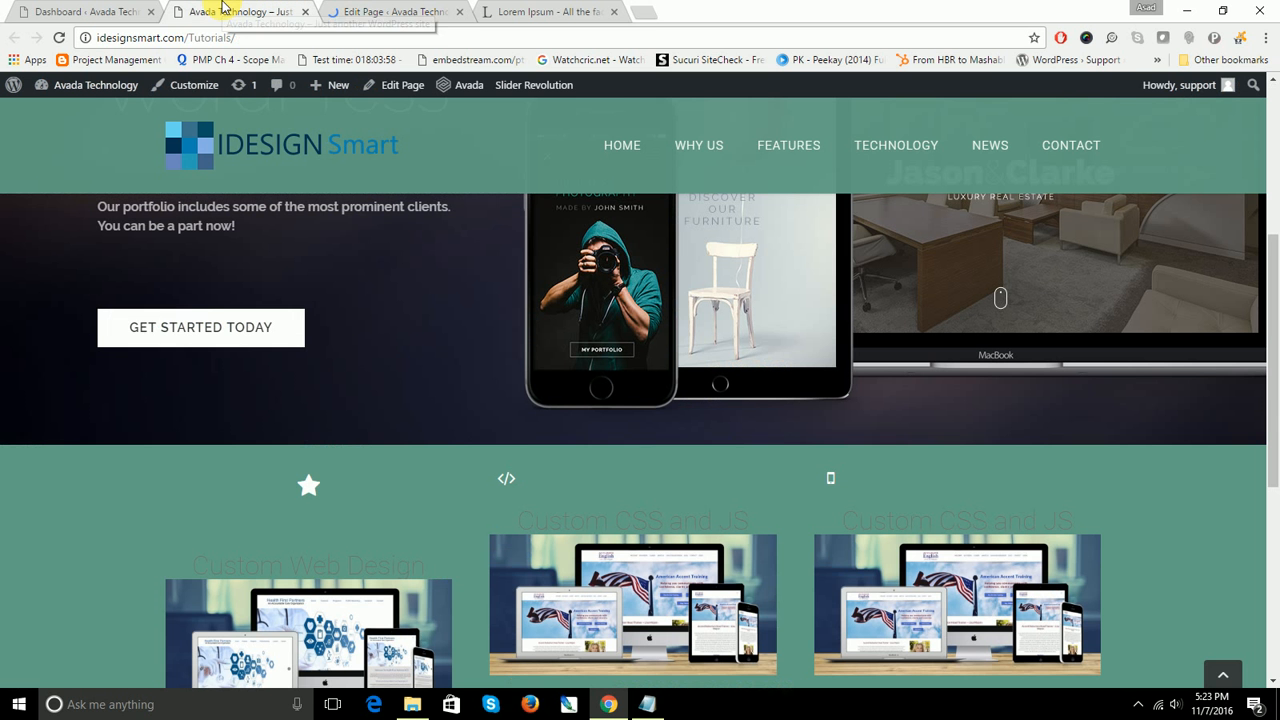
click(60, 40)
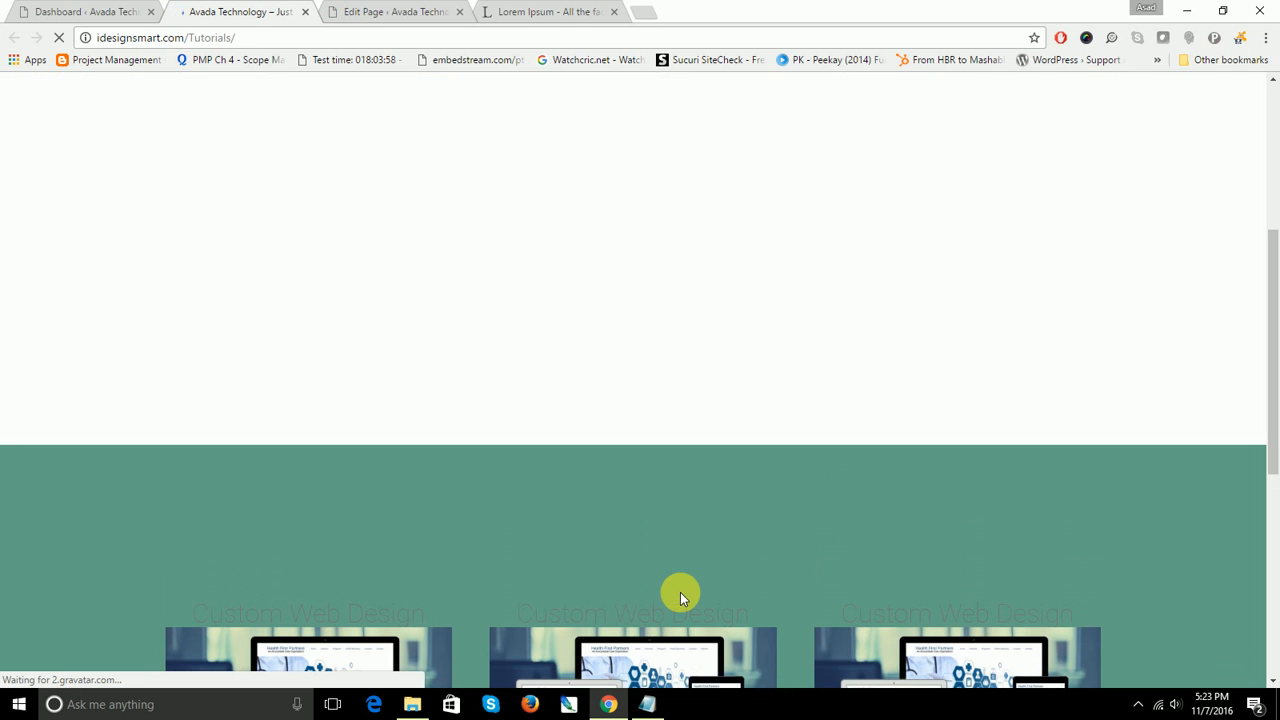
scroll(705, 609, down, 1)
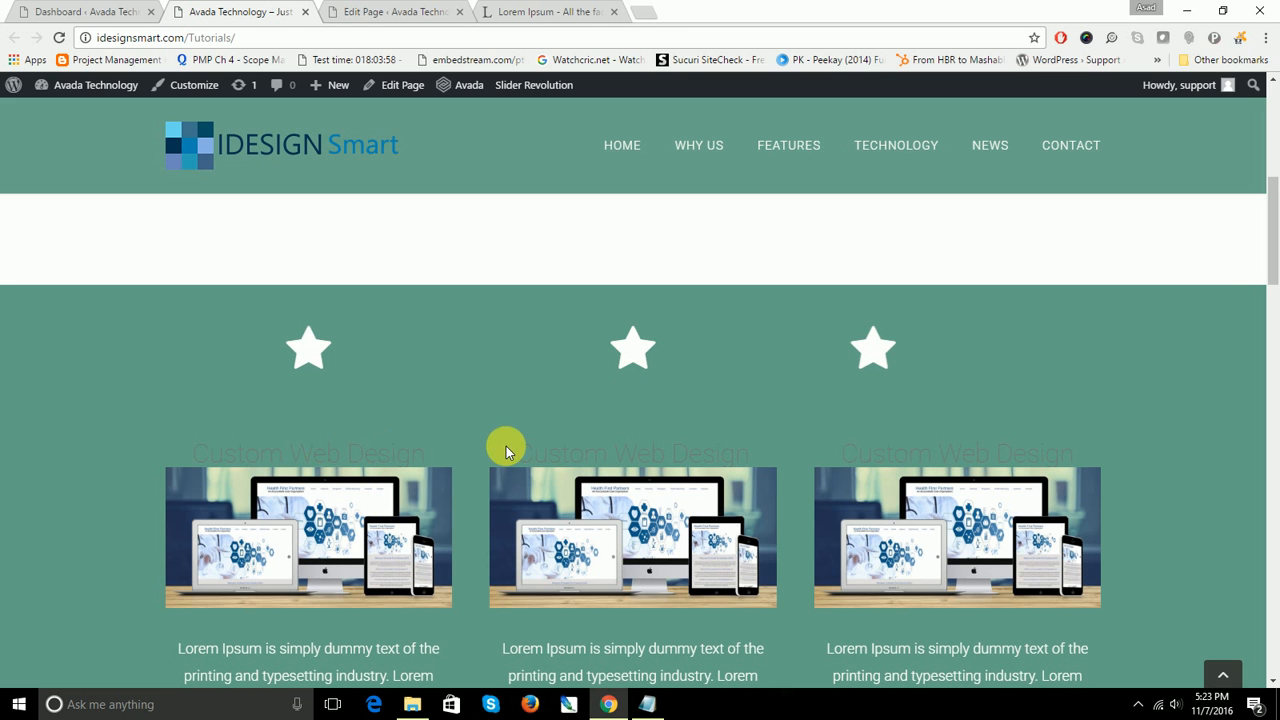
scroll(533, 444, down, 5)
scroll(537, 450, down, 4)
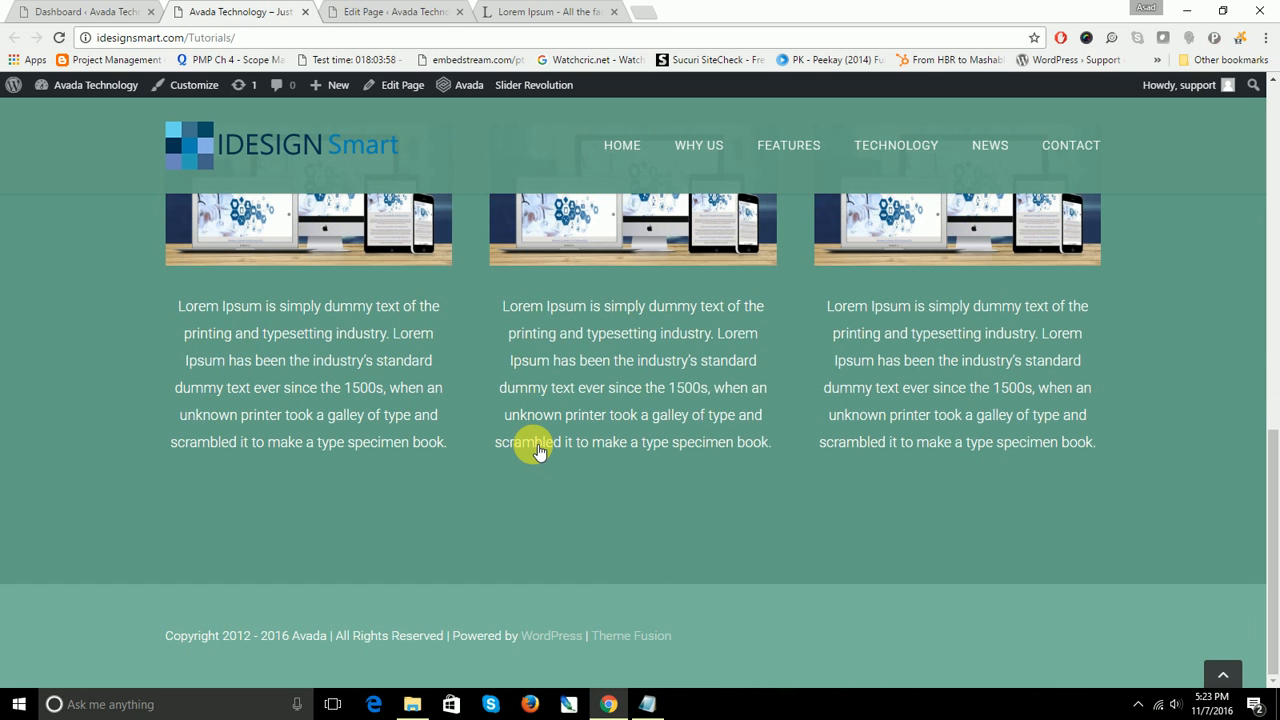
drag(1274, 467, 1272, 250)
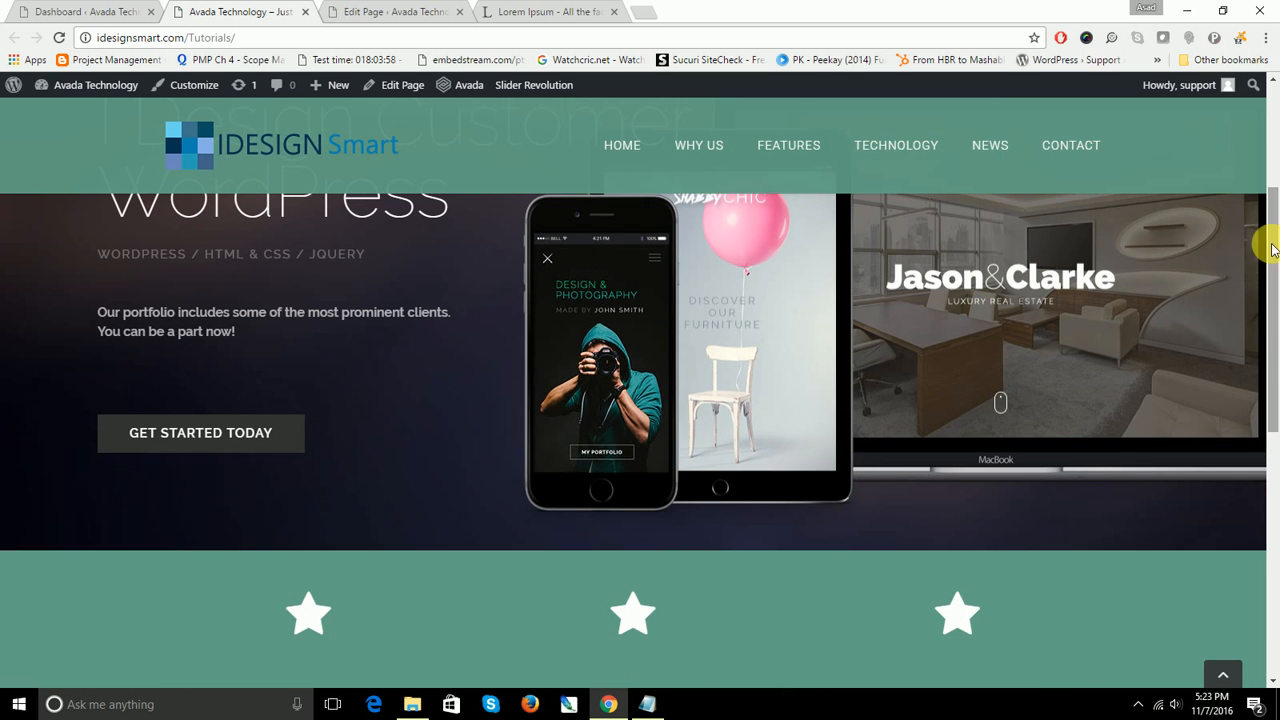
Step: Insert a container with a 1/2 + 1/2 column layout below the content boxes container on the Technology page
click(340, 11)
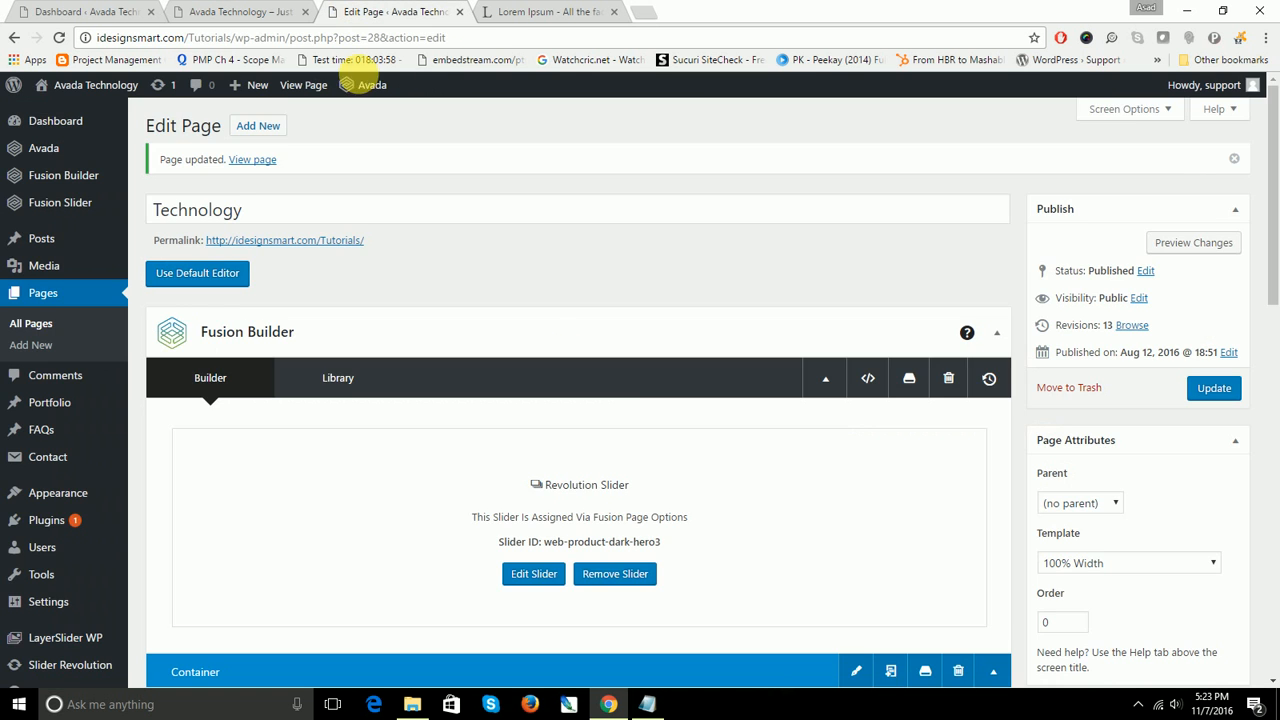
scroll(620, 390, down, 7)
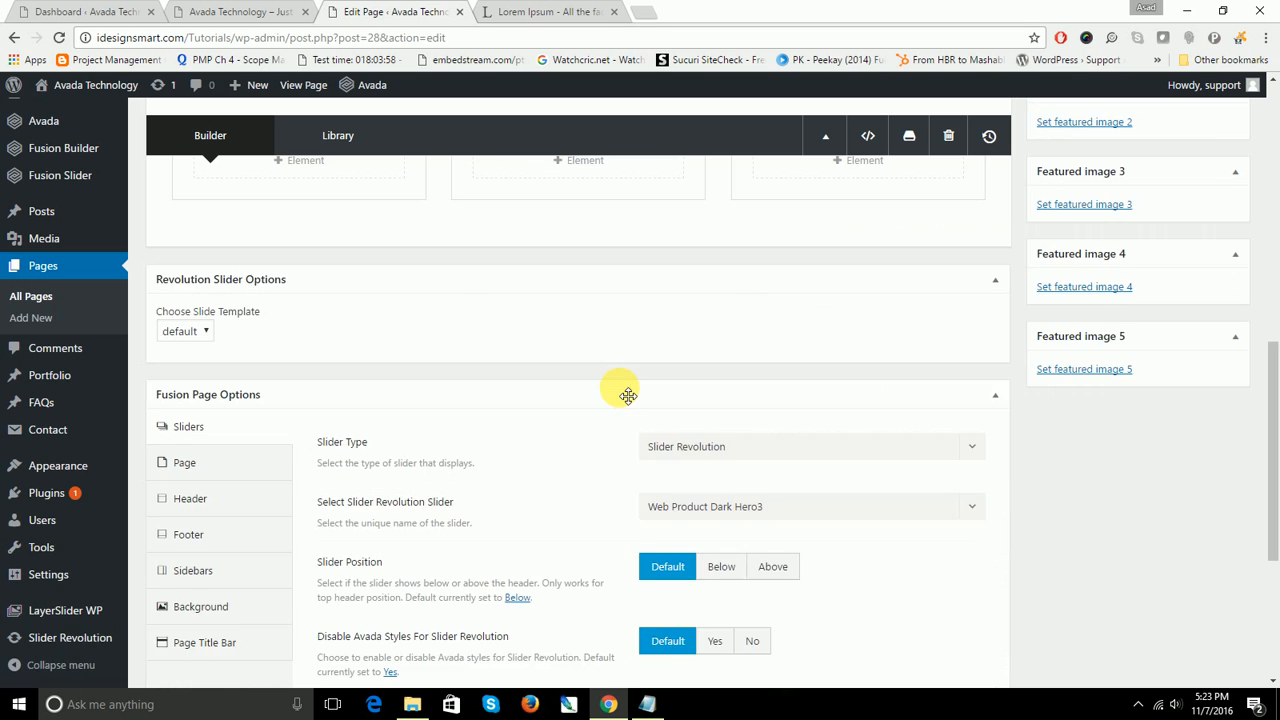
scroll(627, 395, up, 2)
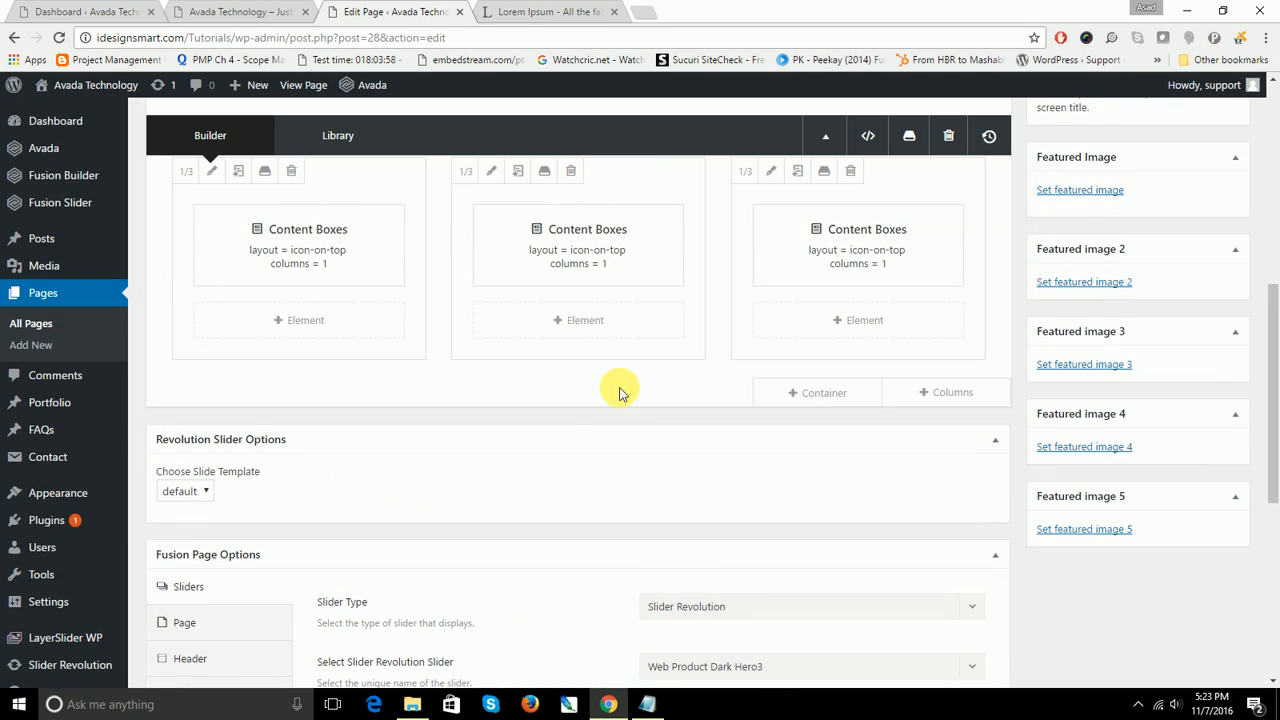
click(813, 396)
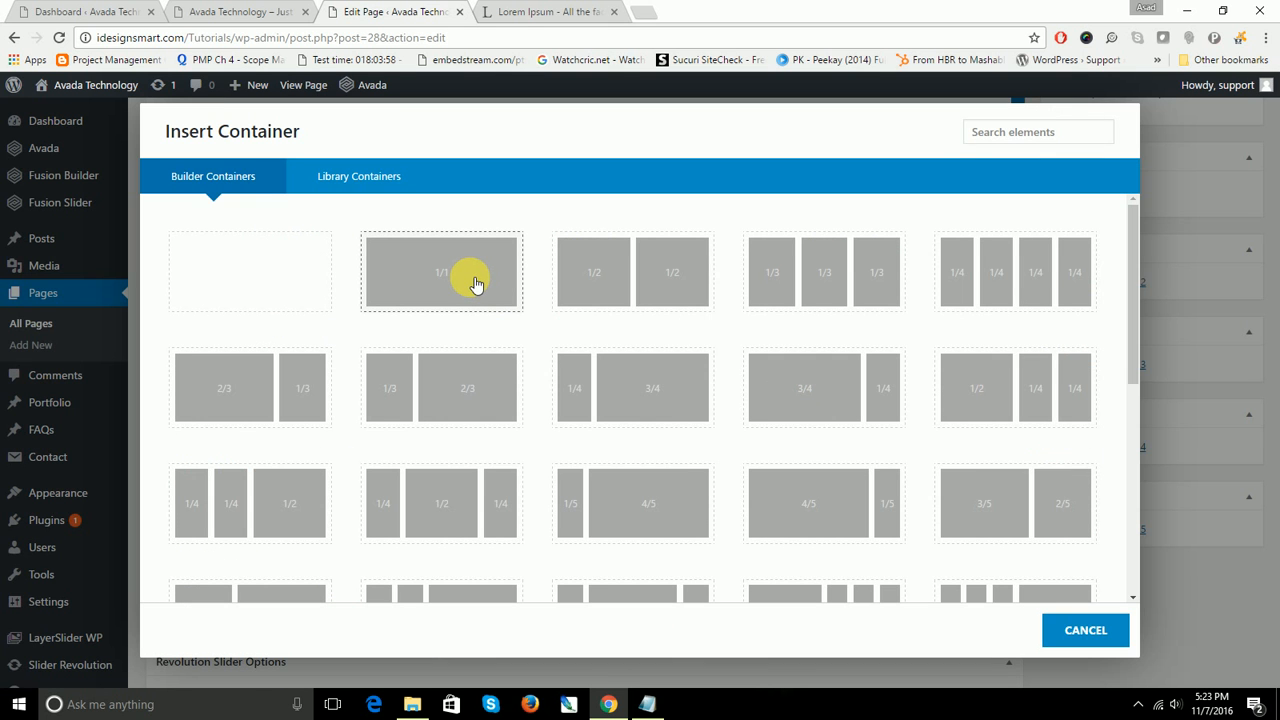
click(613, 275)
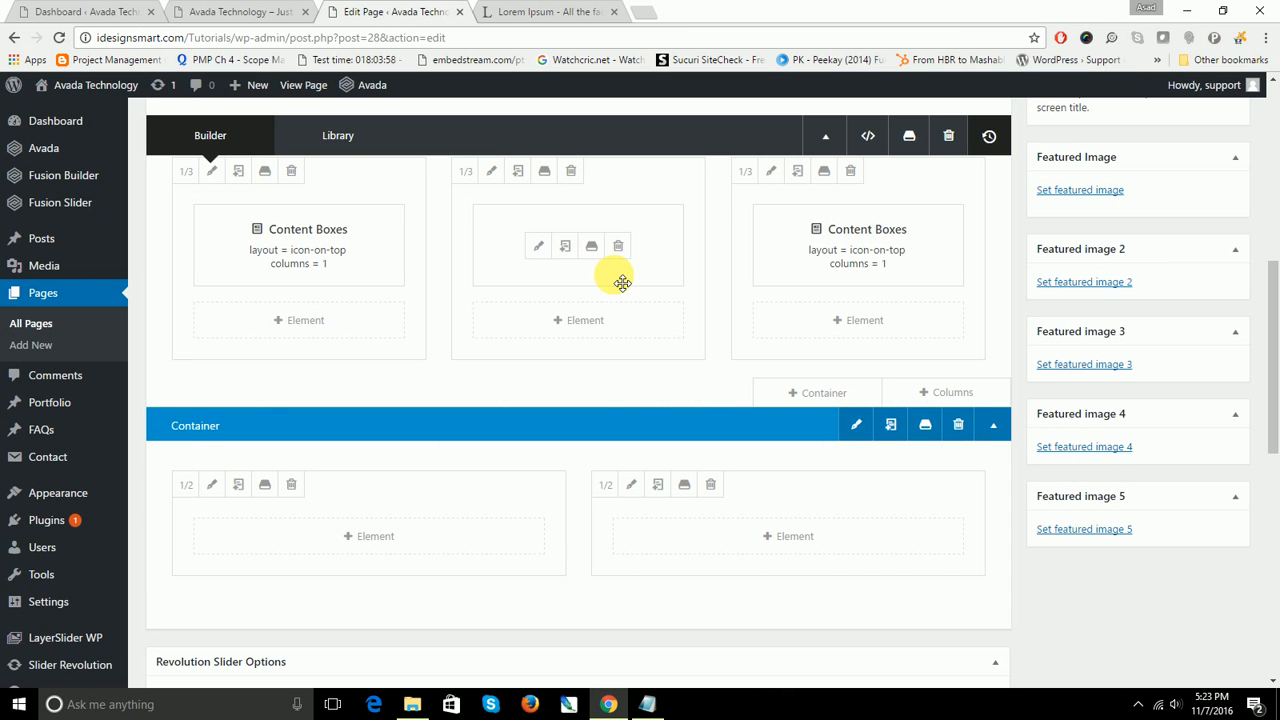
Step: Delete the new container's second column and resize the remaining column to 1/1
click(710, 484)
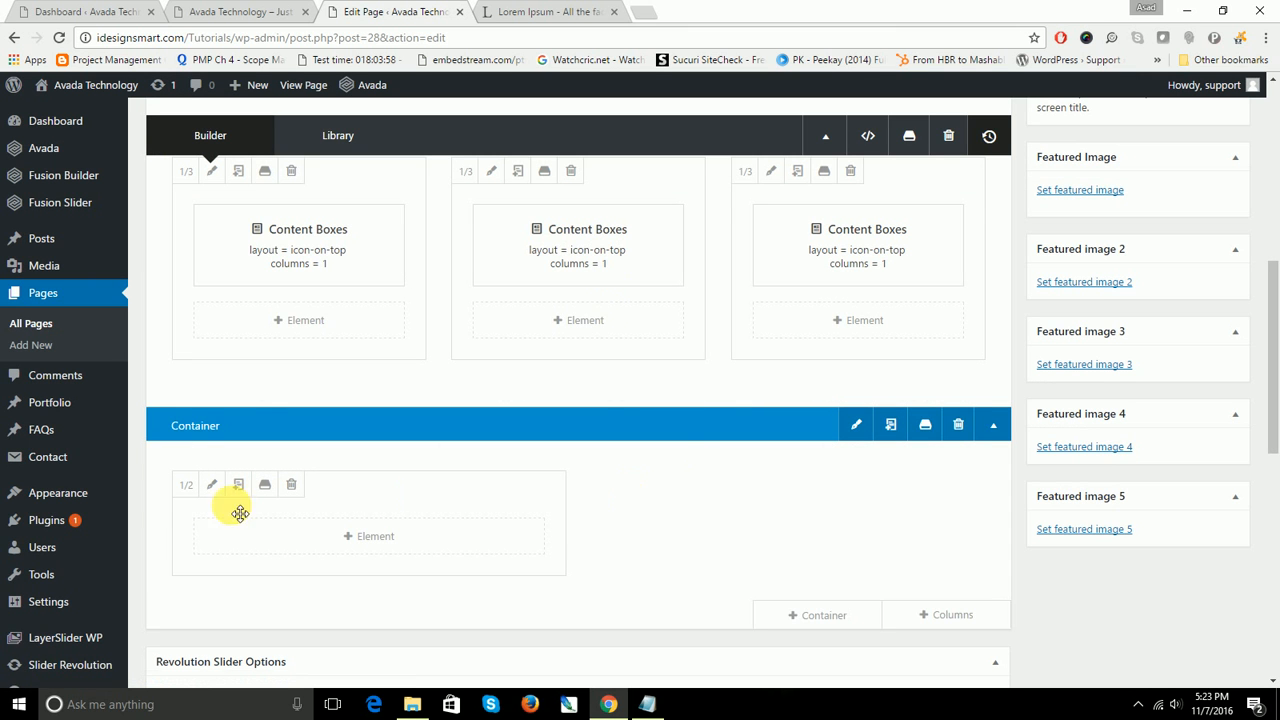
click(187, 487)
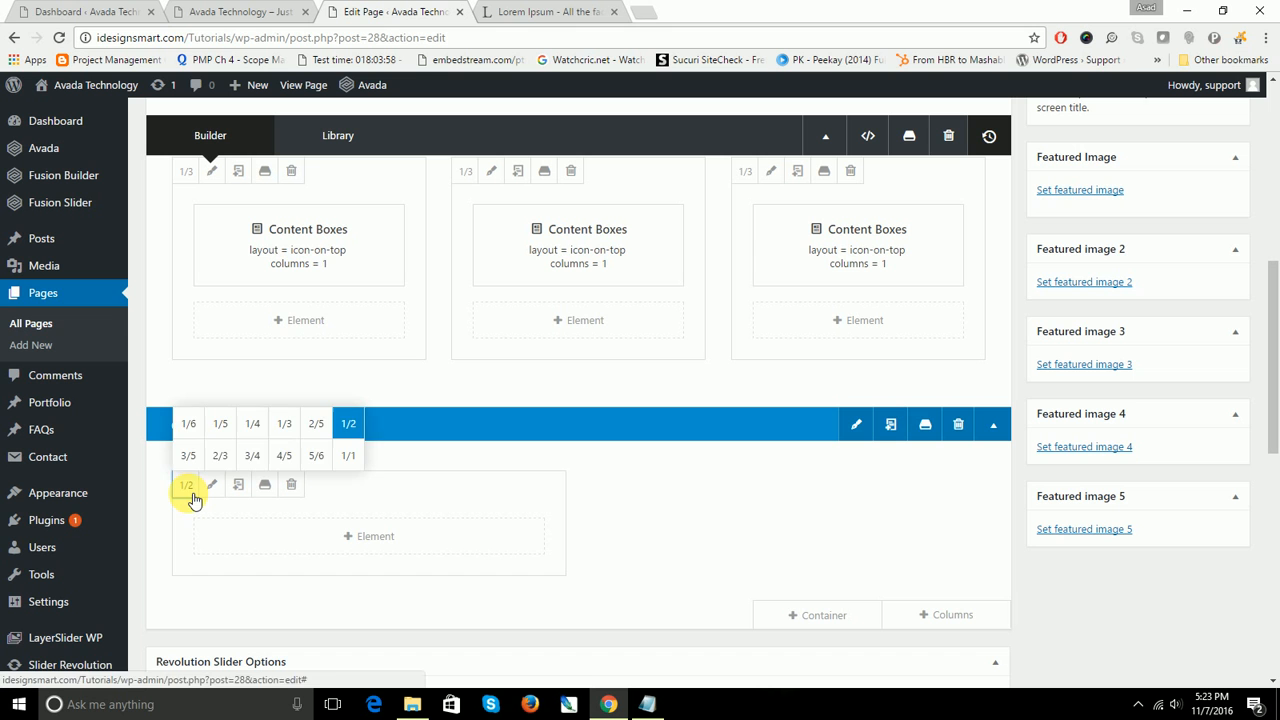
click(351, 456)
Step: Open the new container's background settings and bring up the media selection for its background image
click(867, 430)
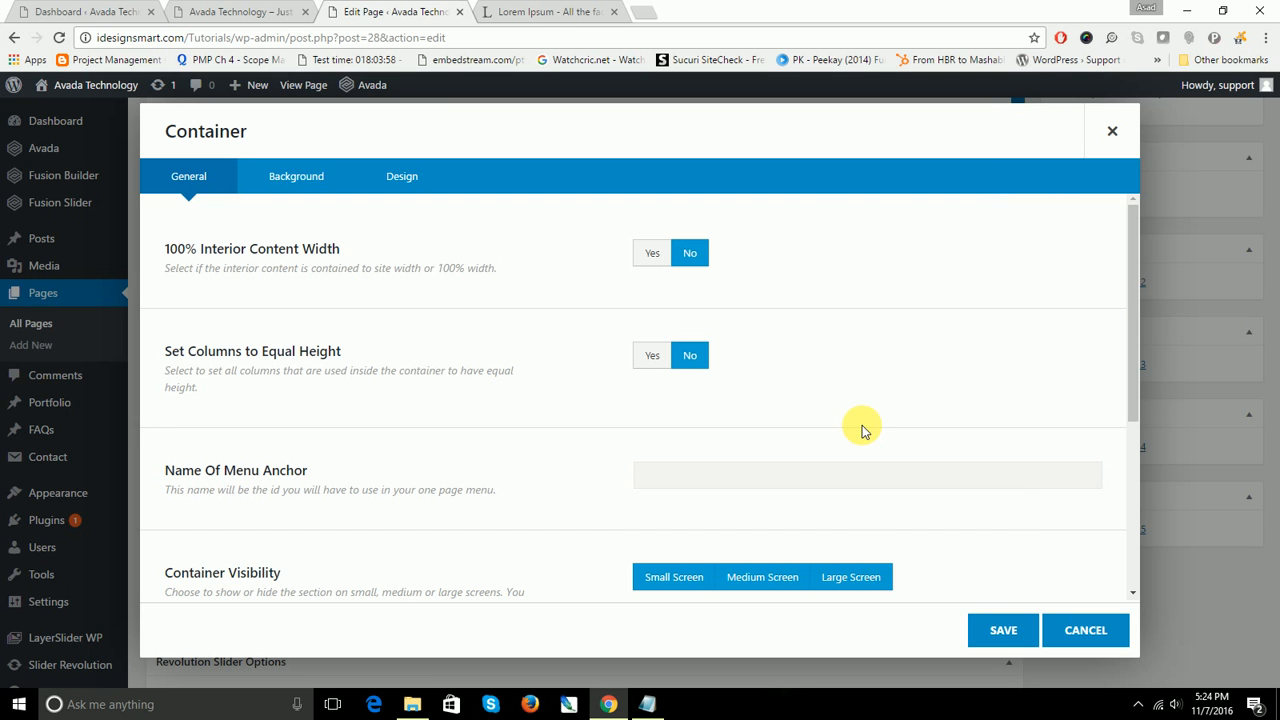
scroll(858, 428, down, 1)
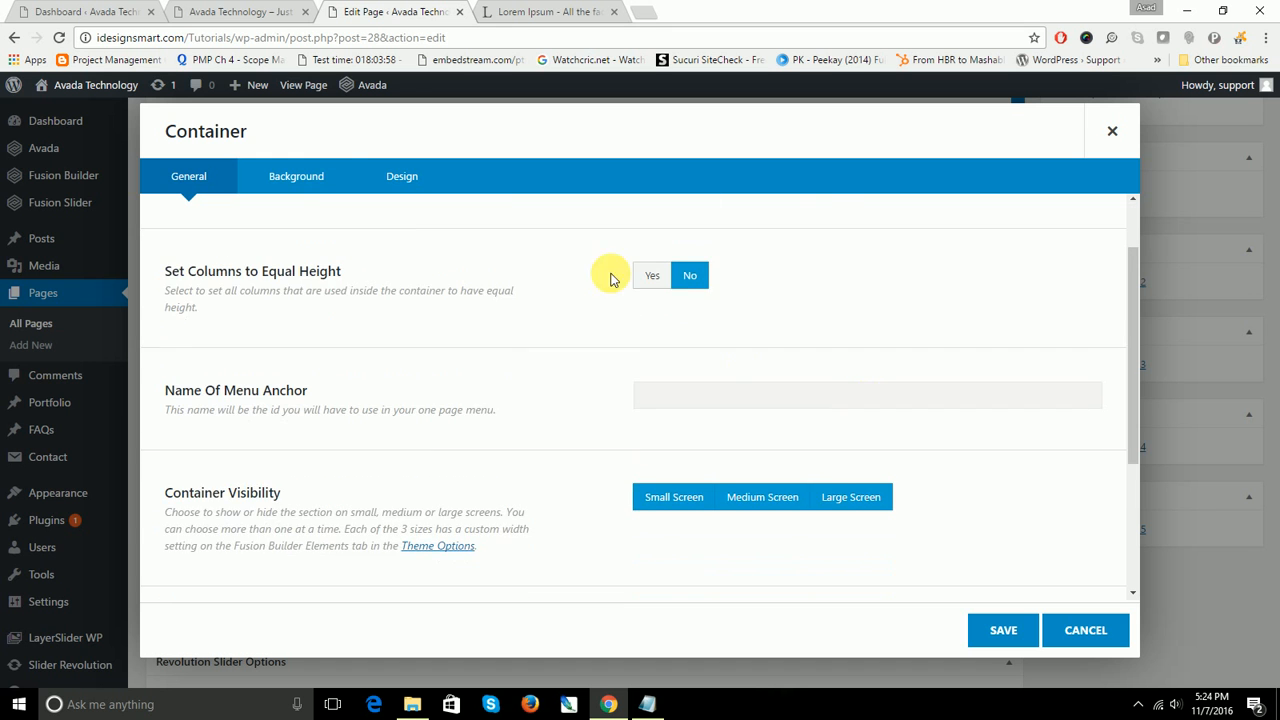
click(308, 188)
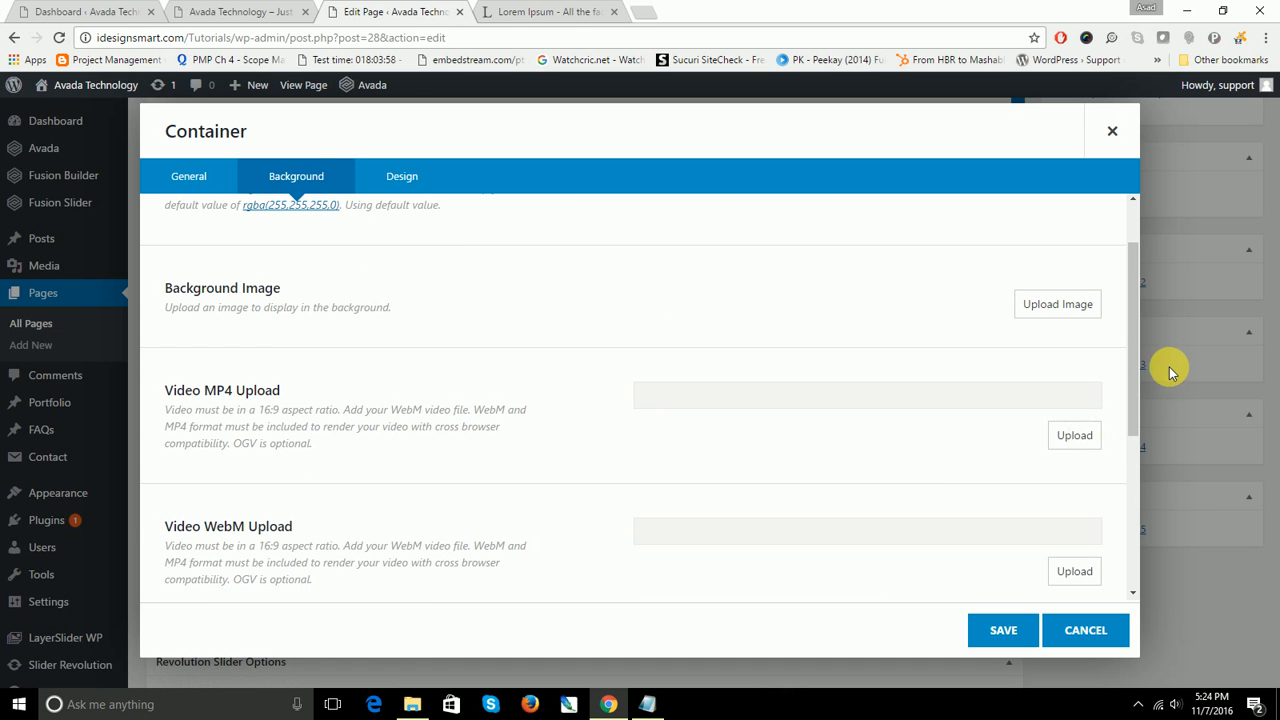
drag(1134, 354, 1137, 297)
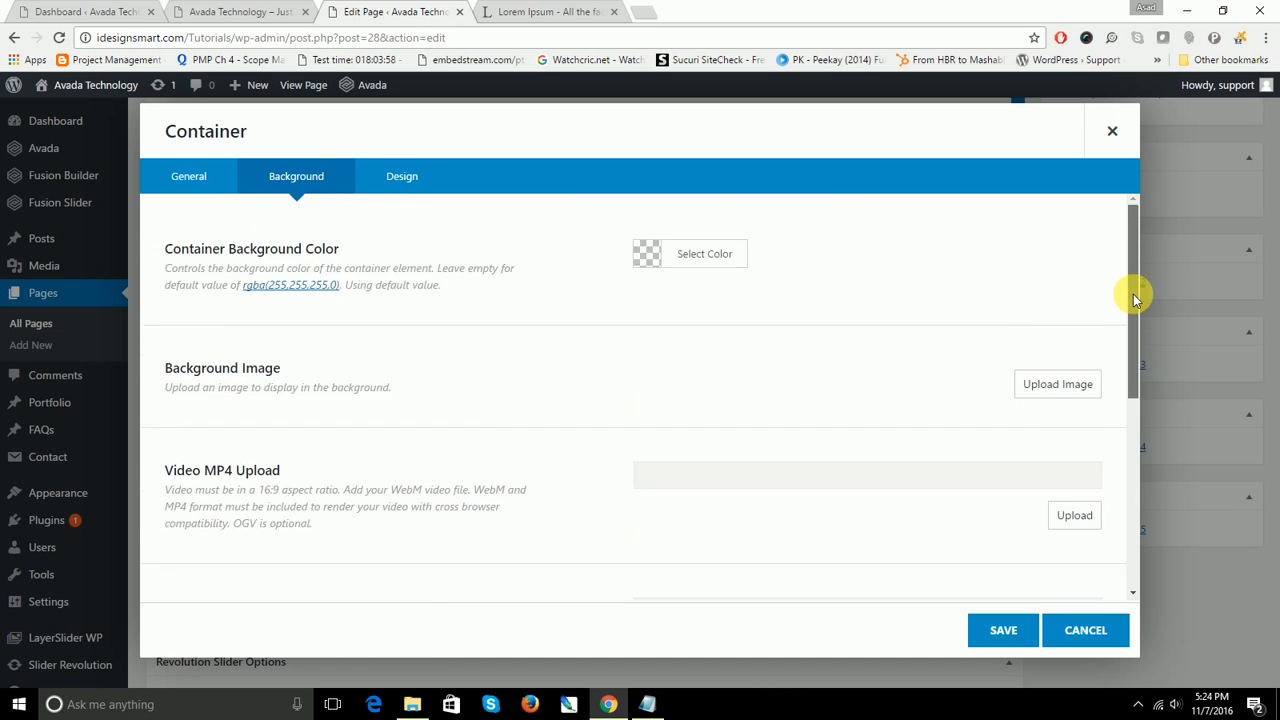
click(1060, 390)
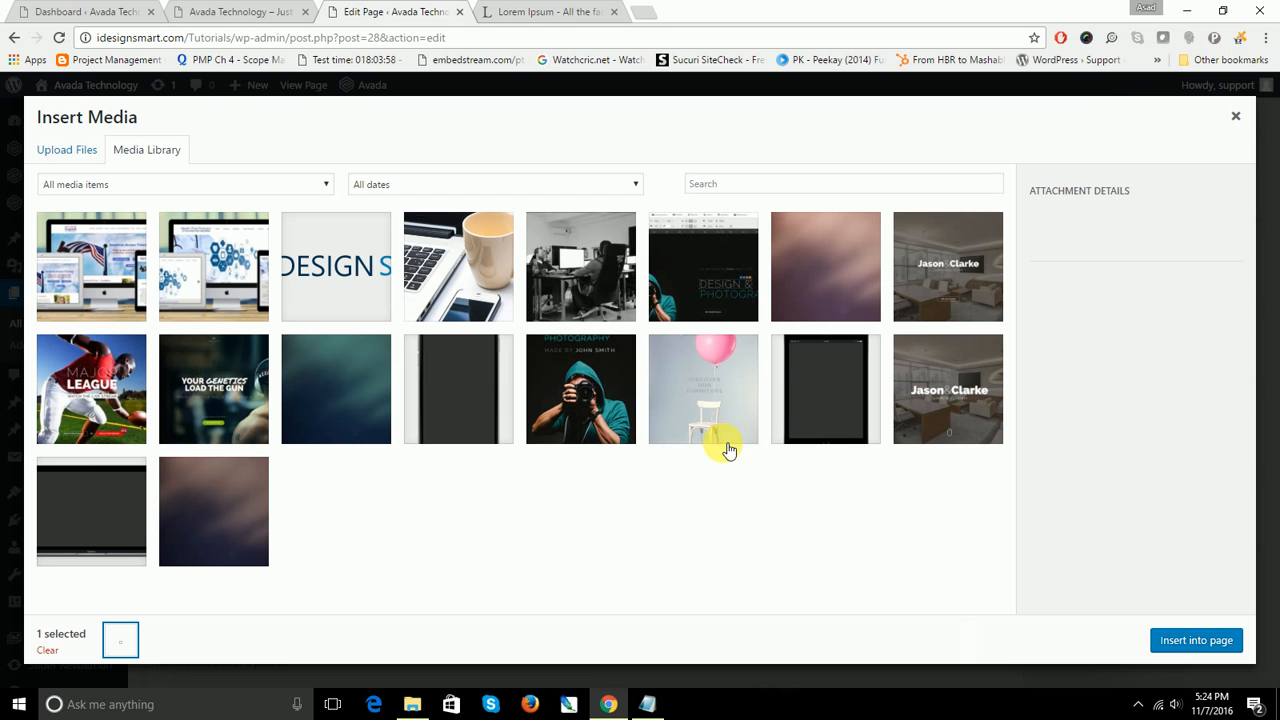
Step: Try to upload the Parallax-Background-Dark-07 image from the Avada Tutorial folder to the media library
click(60, 155)
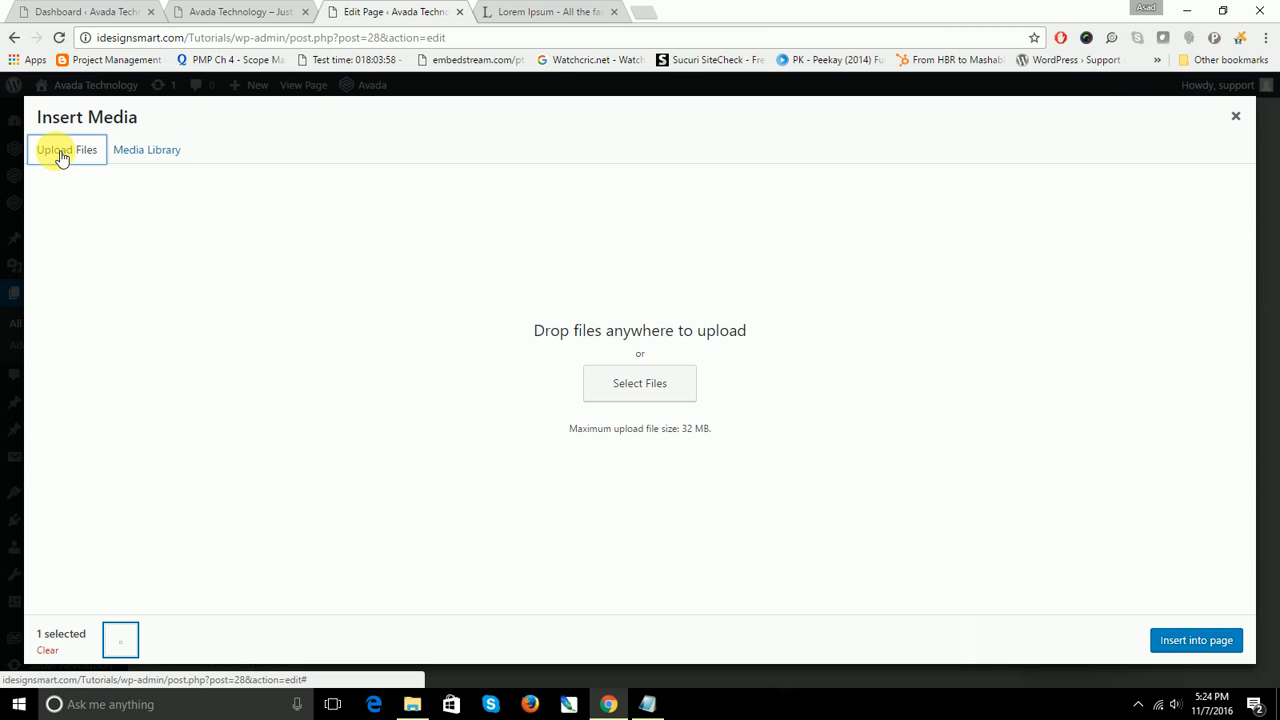
click(643, 387)
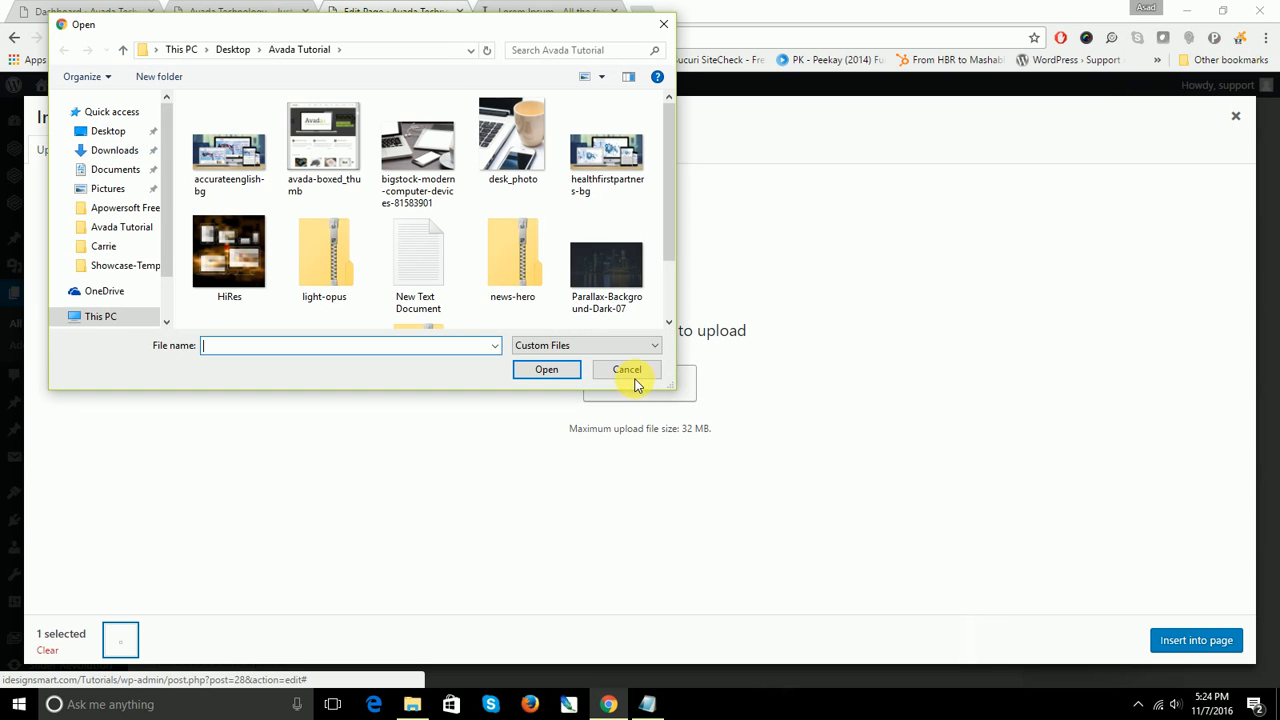
double_click(631, 258)
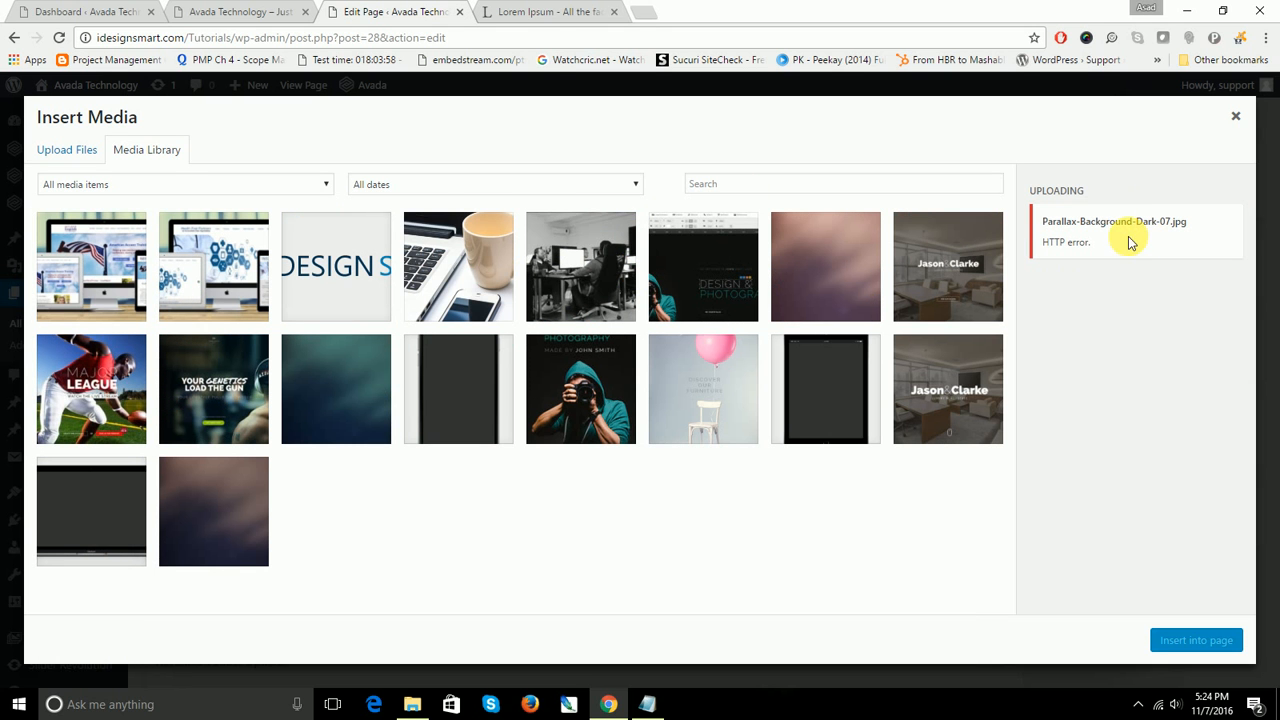
drag(1110, 248, 1043, 245)
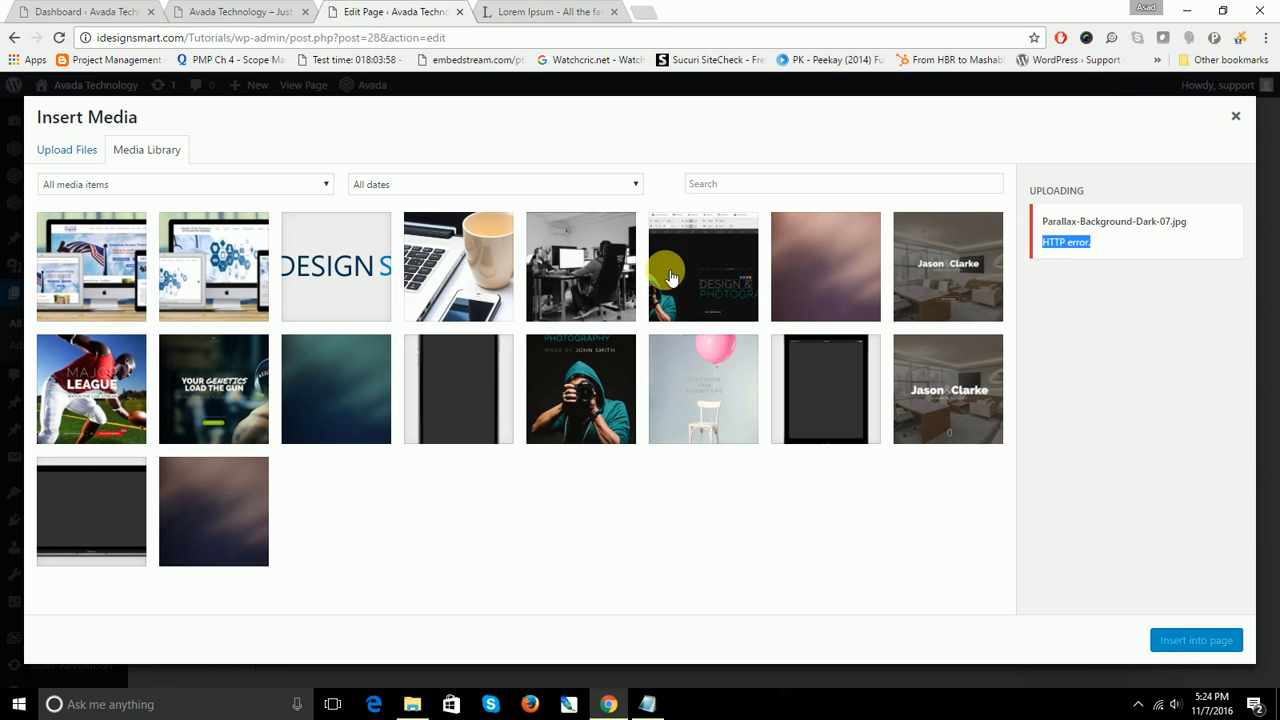
Step: Insert officeloop_cover.jpg from the media library at the Large size as the container's background image
click(582, 268)
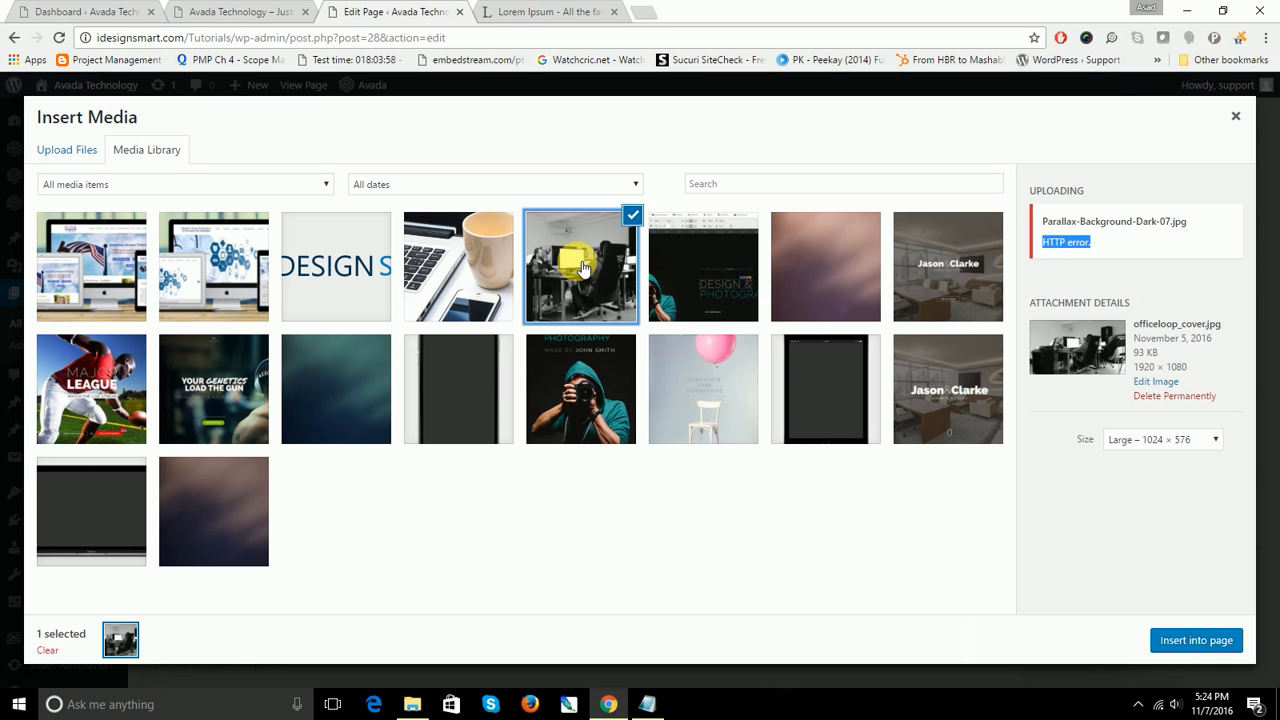
click(1219, 640)
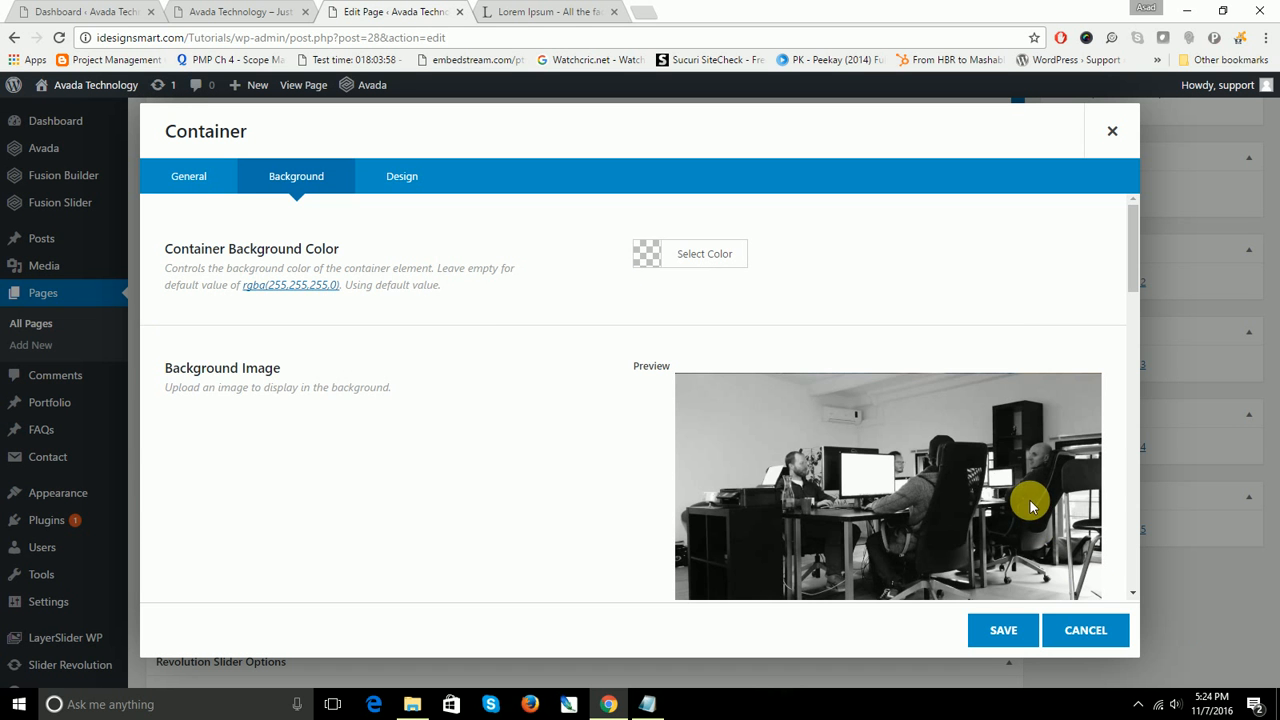
scroll(1030, 500, down, 2)
scroll(1030, 500, down, 2)
scroll(1003, 471, up, 3)
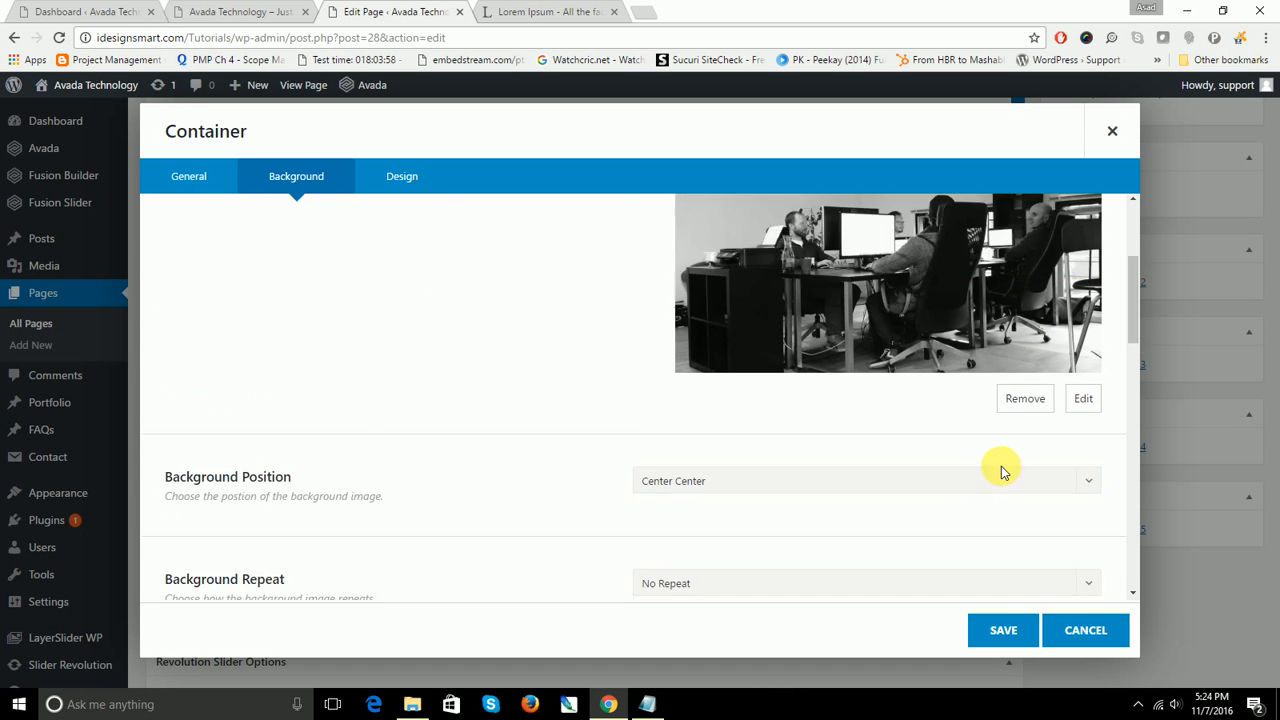
Step: Set the container's background parallax to Fixed (fixed on desktop, non-fixed on mobile) and save the container settings
drag(1134, 255, 1140, 405)
click(860, 265)
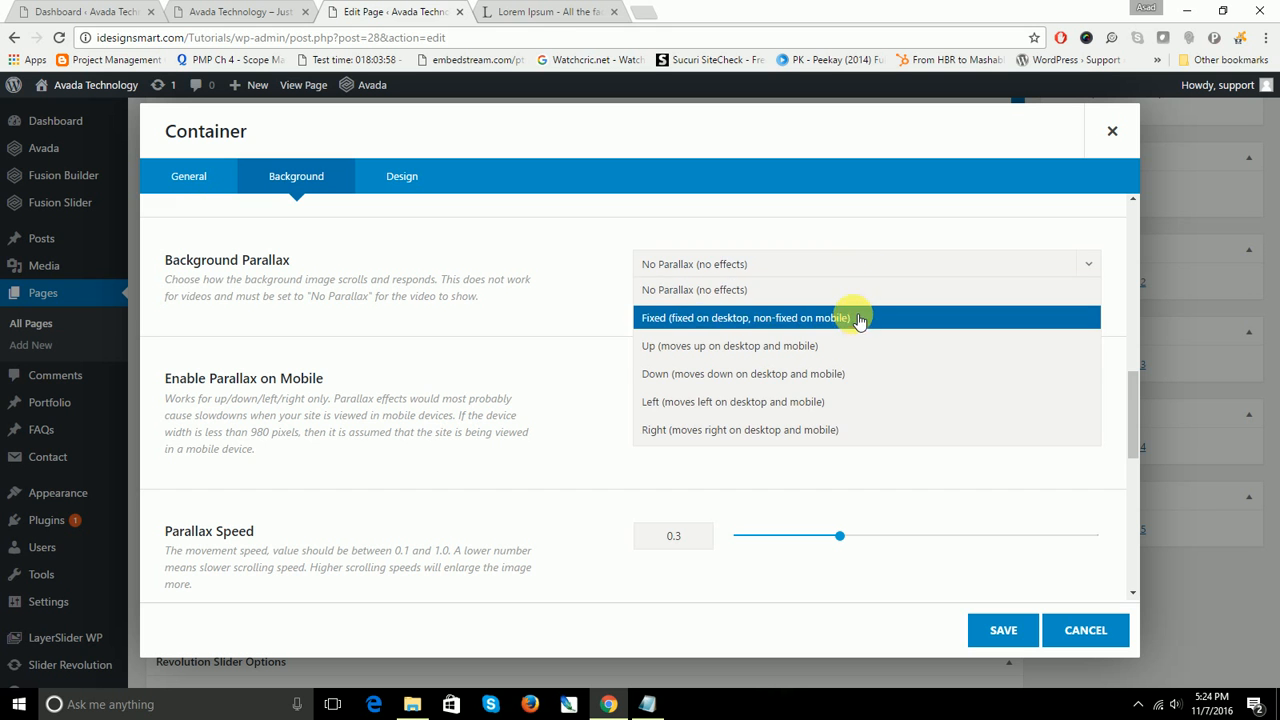
click(858, 318)
drag(1130, 412, 1113, 545)
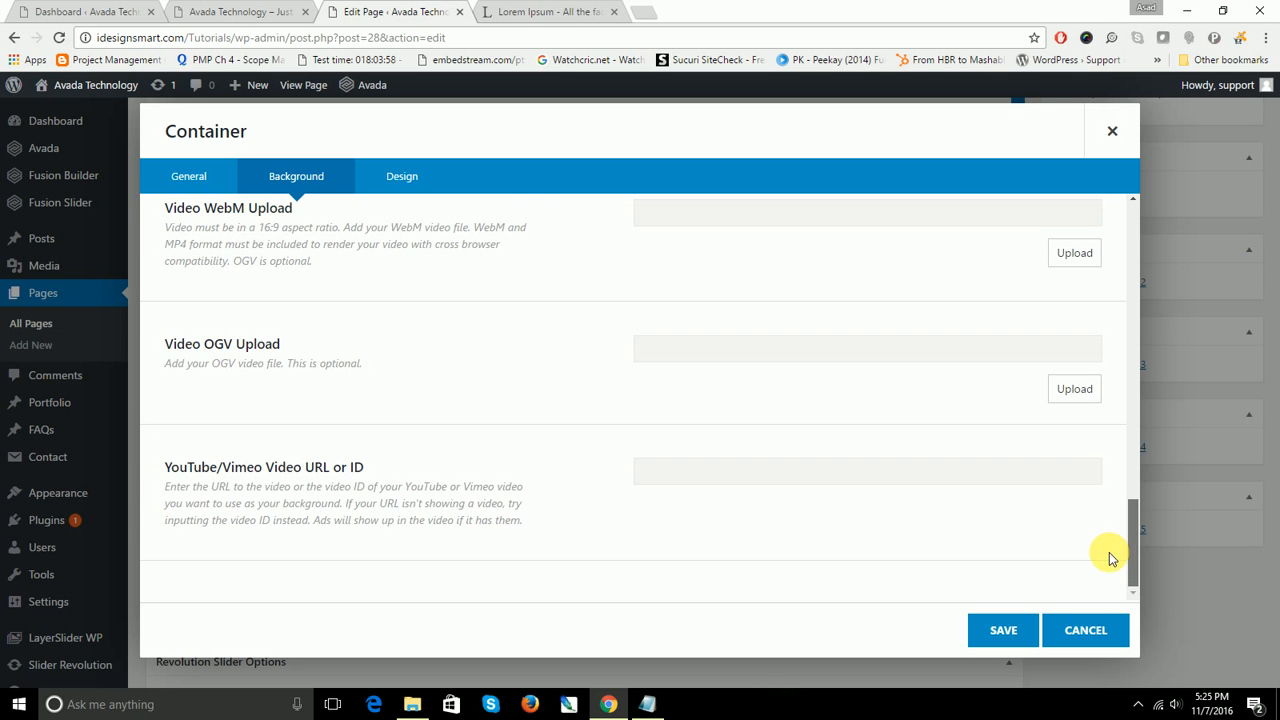
click(976, 629)
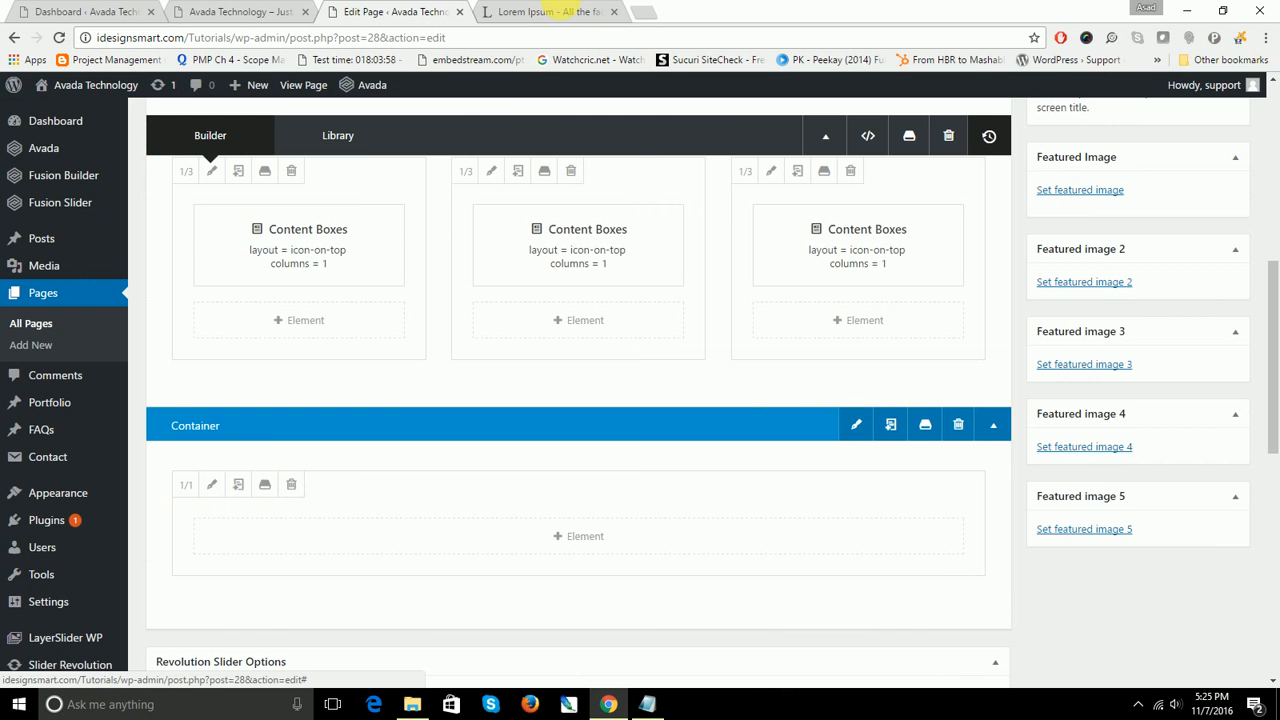
Step: Copy the "Where does it come from?" paragraph from the Lorem Ipsum website and return to the page editor
click(560, 11)
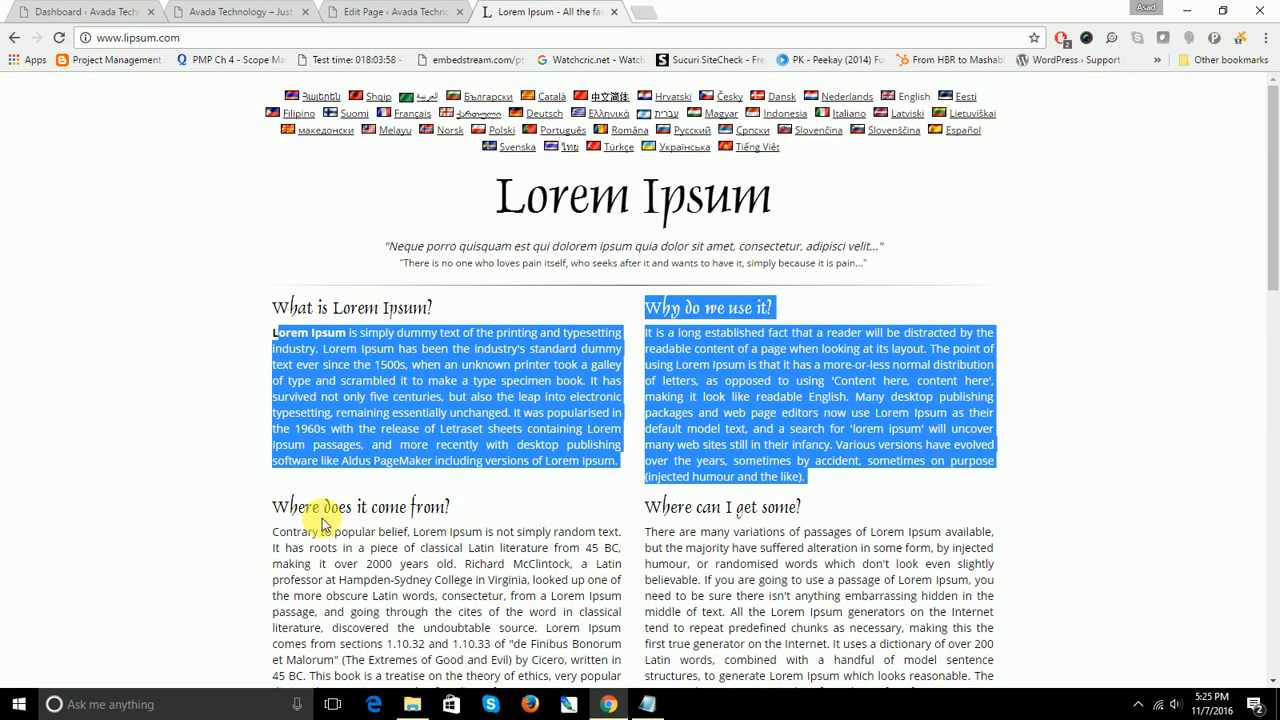
drag(274, 533, 598, 388)
key(ctrl+c)
right_click(566, 346)
click(580, 355)
click(349, 10)
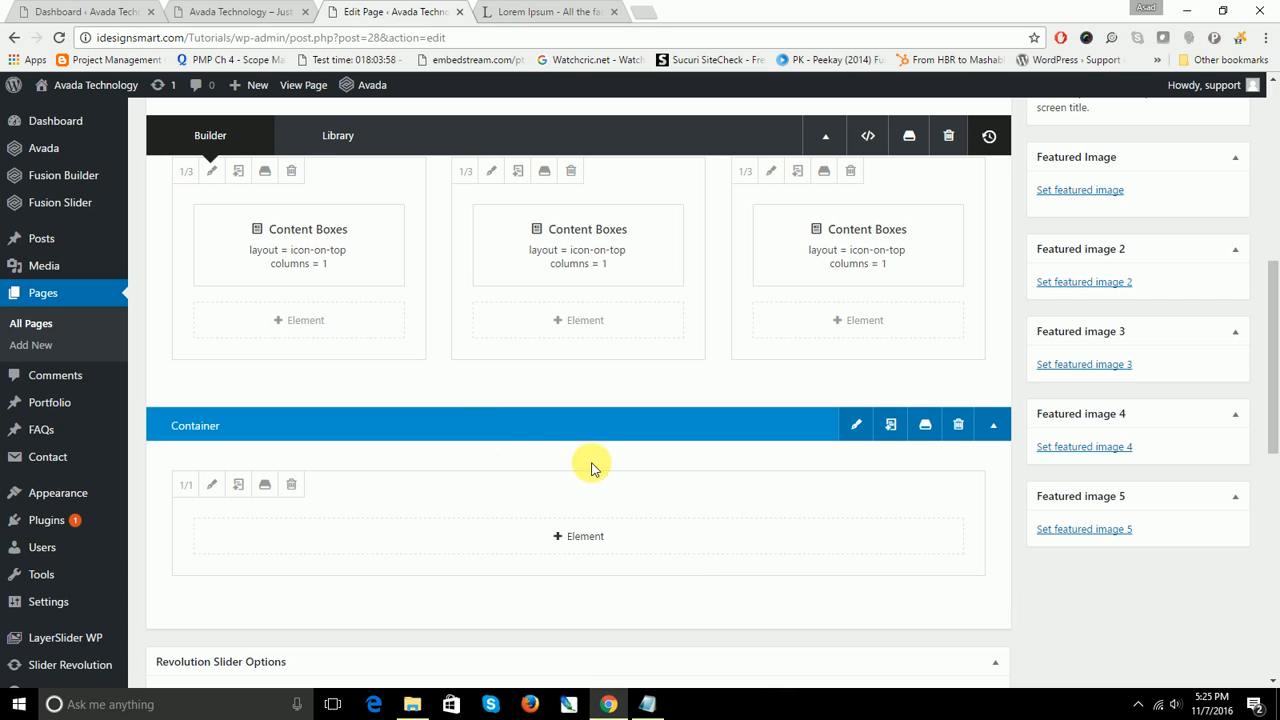
Step: Add a Text Block element to the new container's 1/1 column and paste the copied paragraph as its content
click(563, 536)
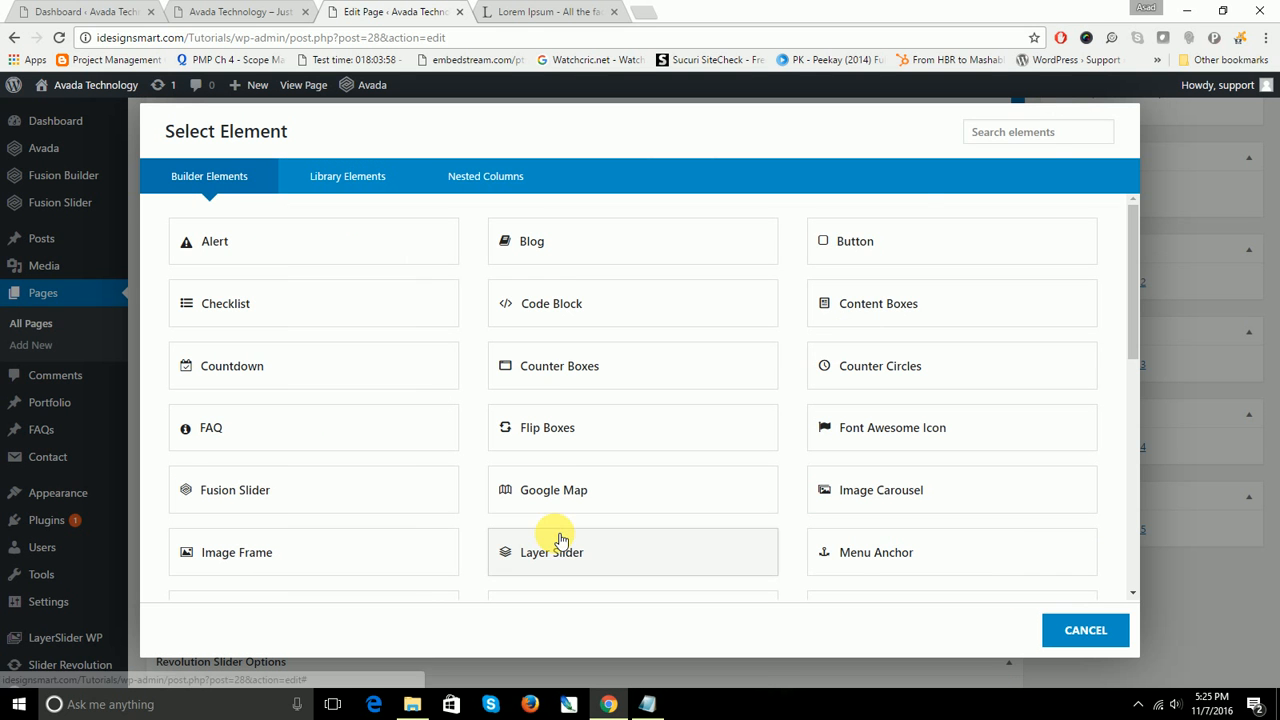
click(1046, 135)
text(t)
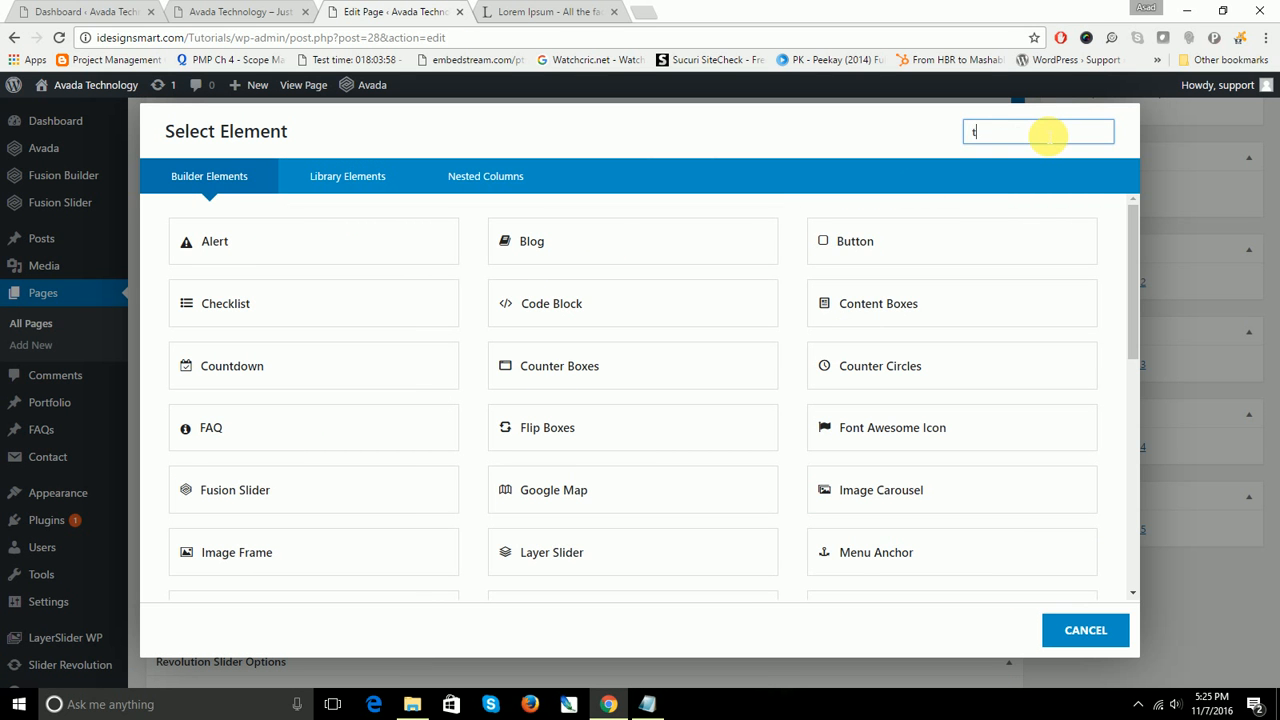
text(ext)
click(421, 247)
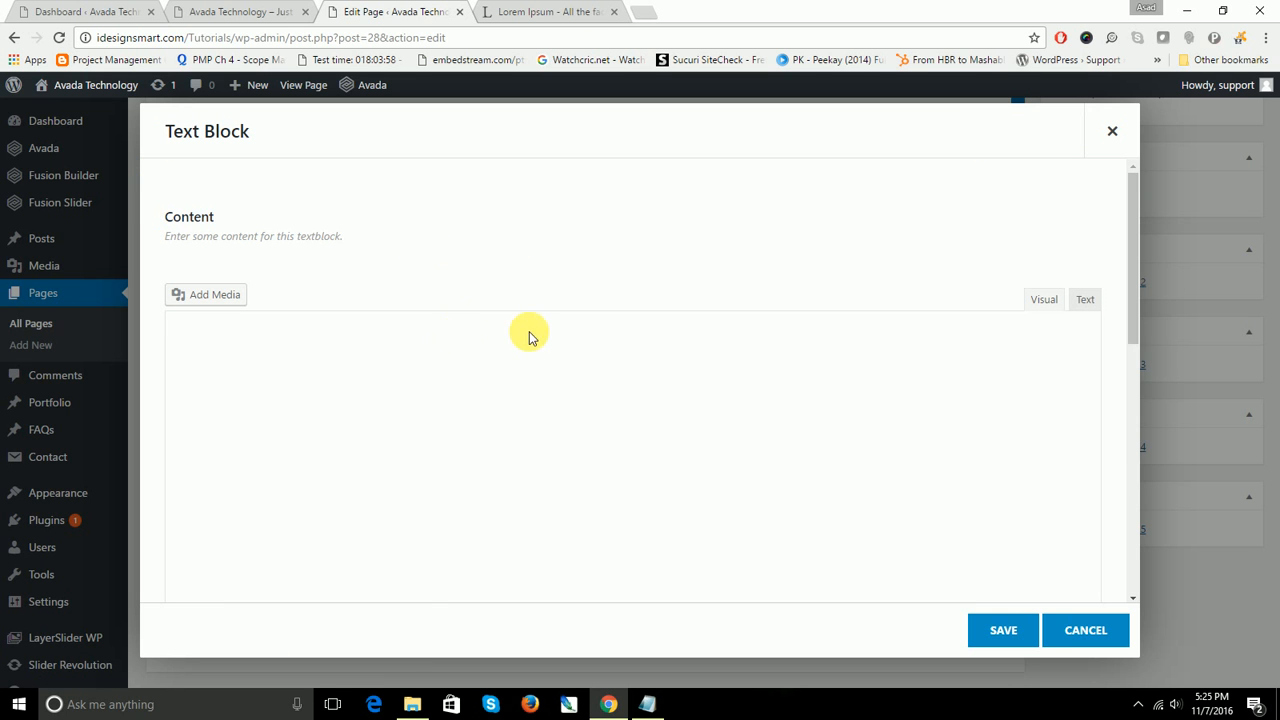
click(539, 326)
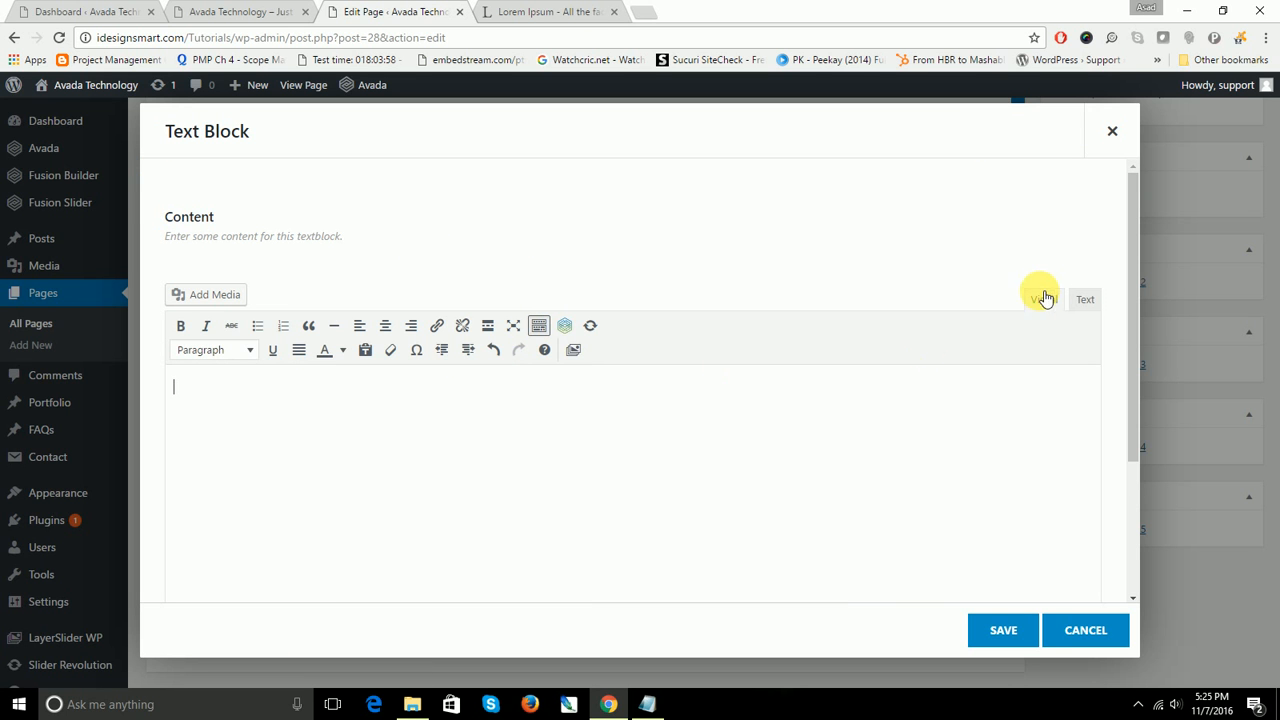
click(1084, 299)
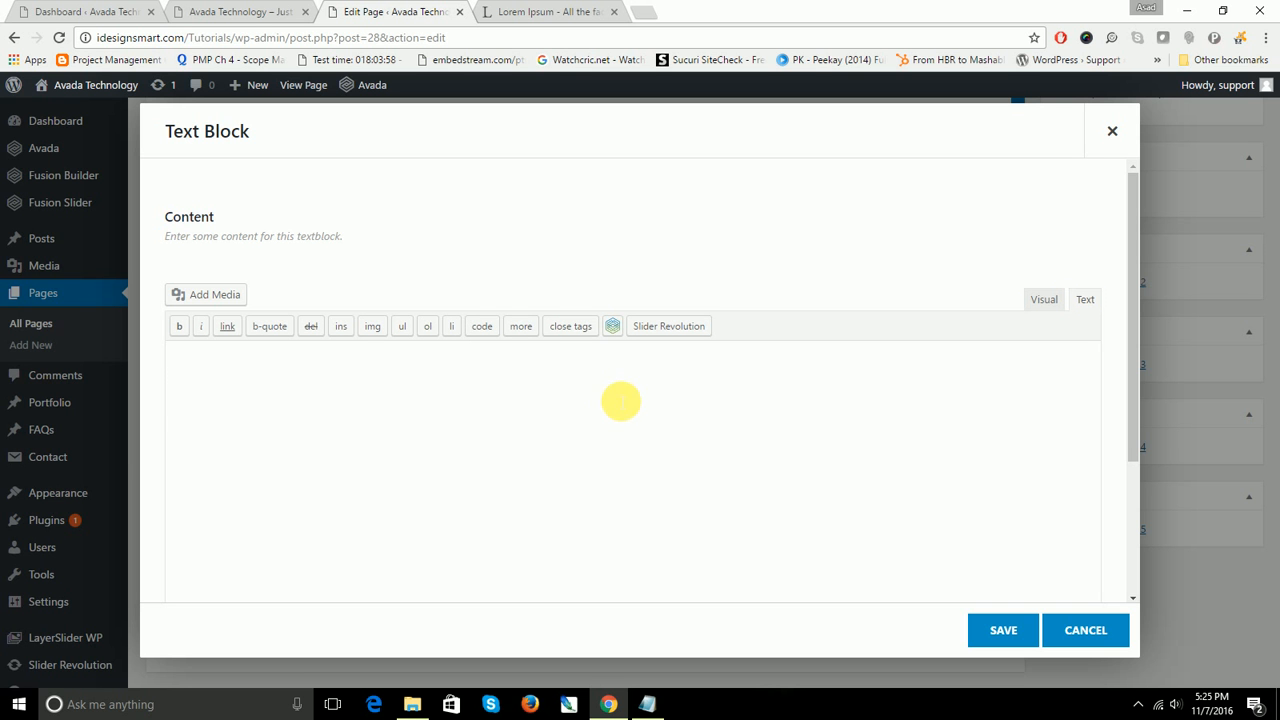
key(ctrl+v)
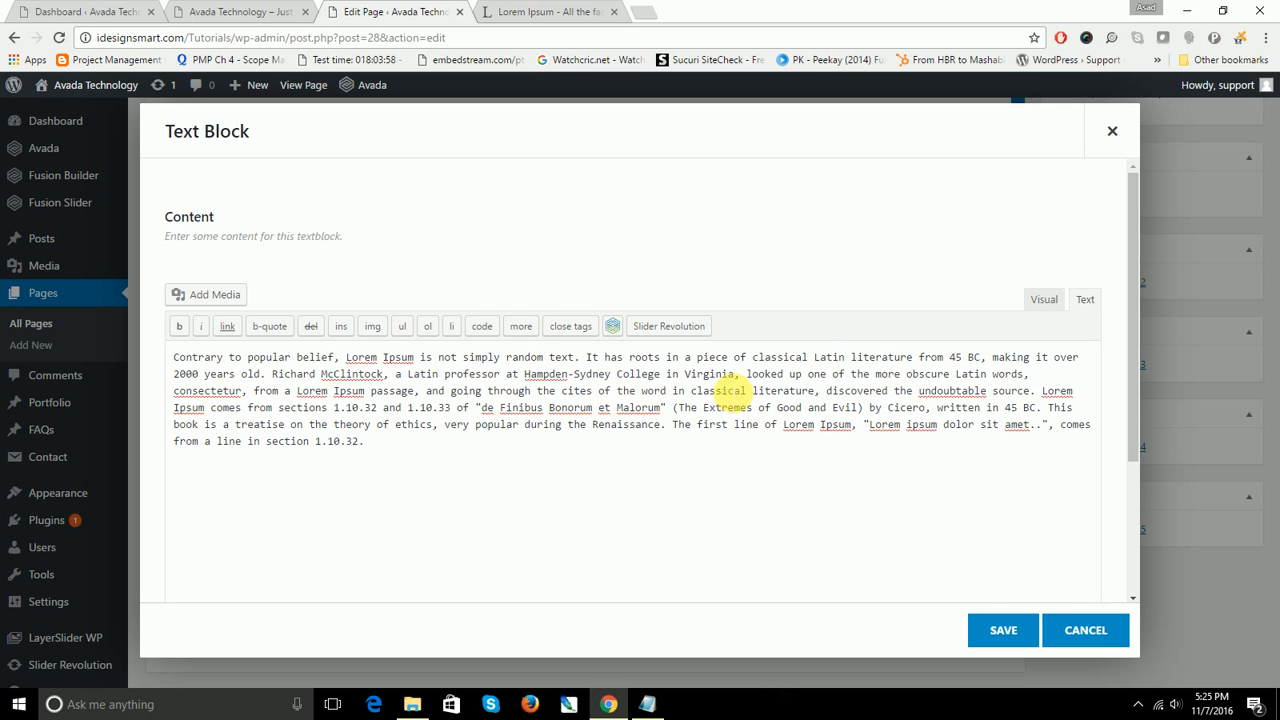
Step: Center-align the Text Block's paragraph, save the element and update the Technology page
click(1040, 300)
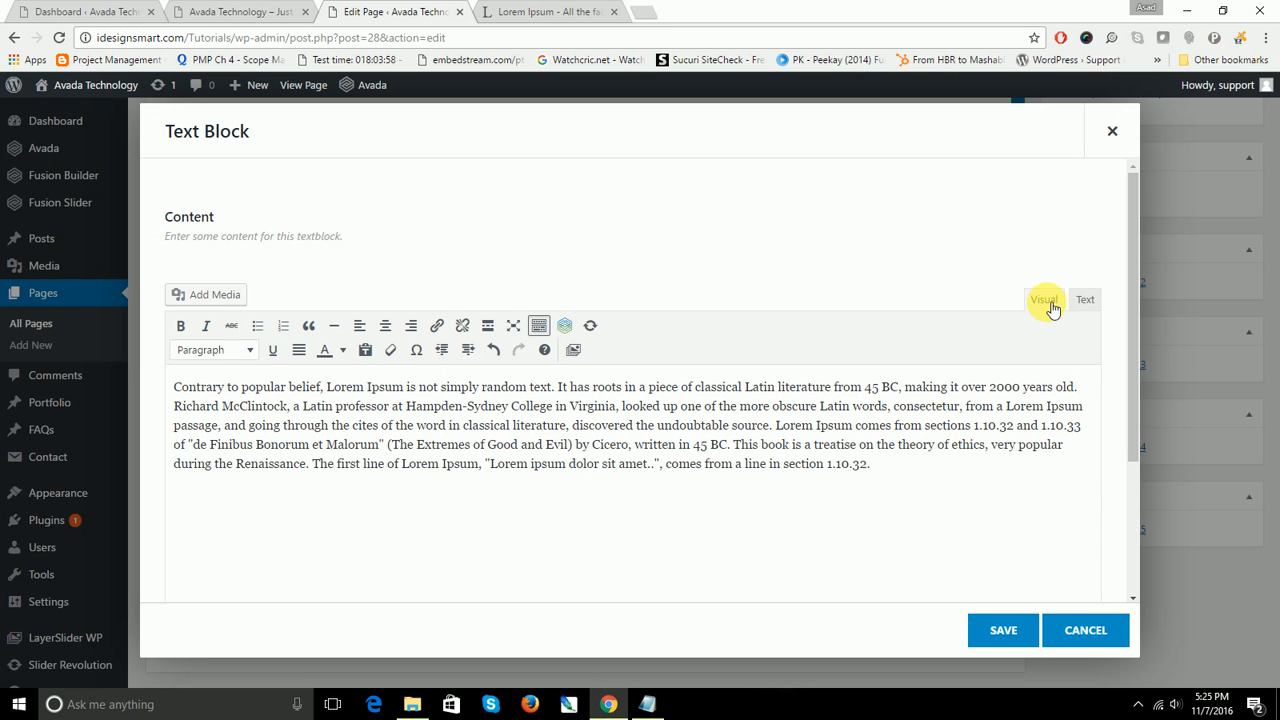
drag(912, 478, 144, 385)
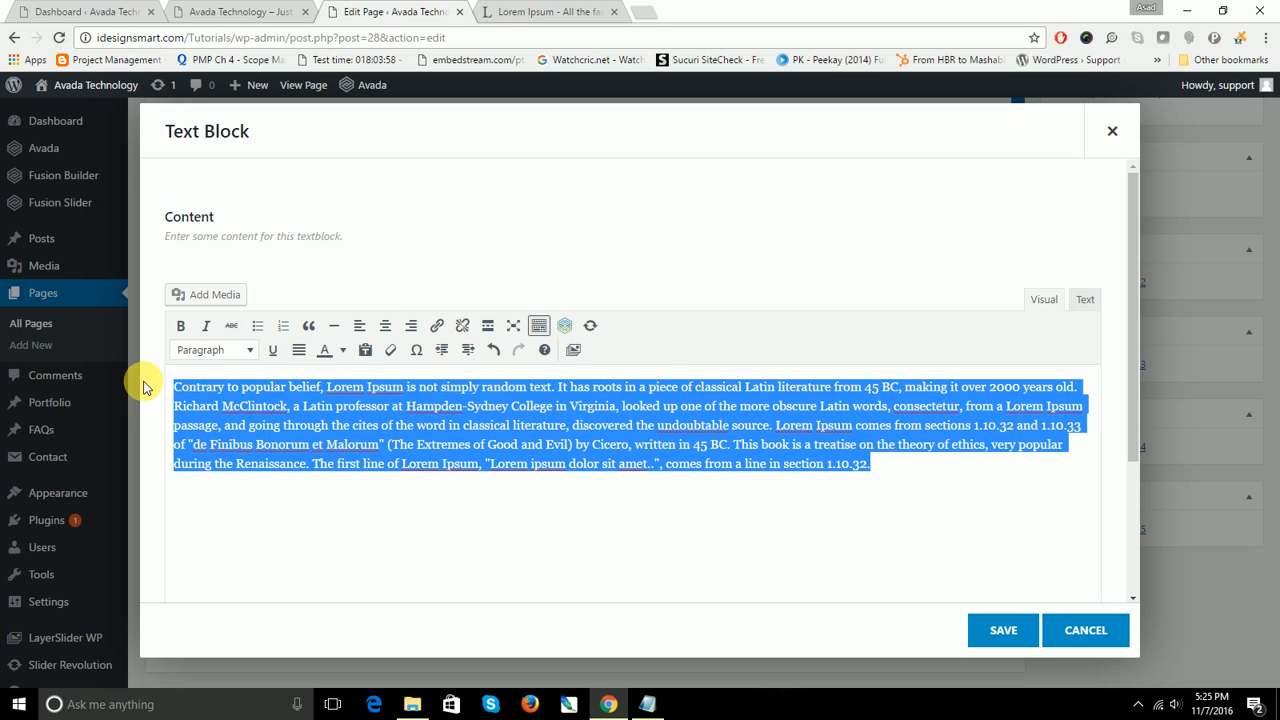
click(385, 326)
click(1086, 301)
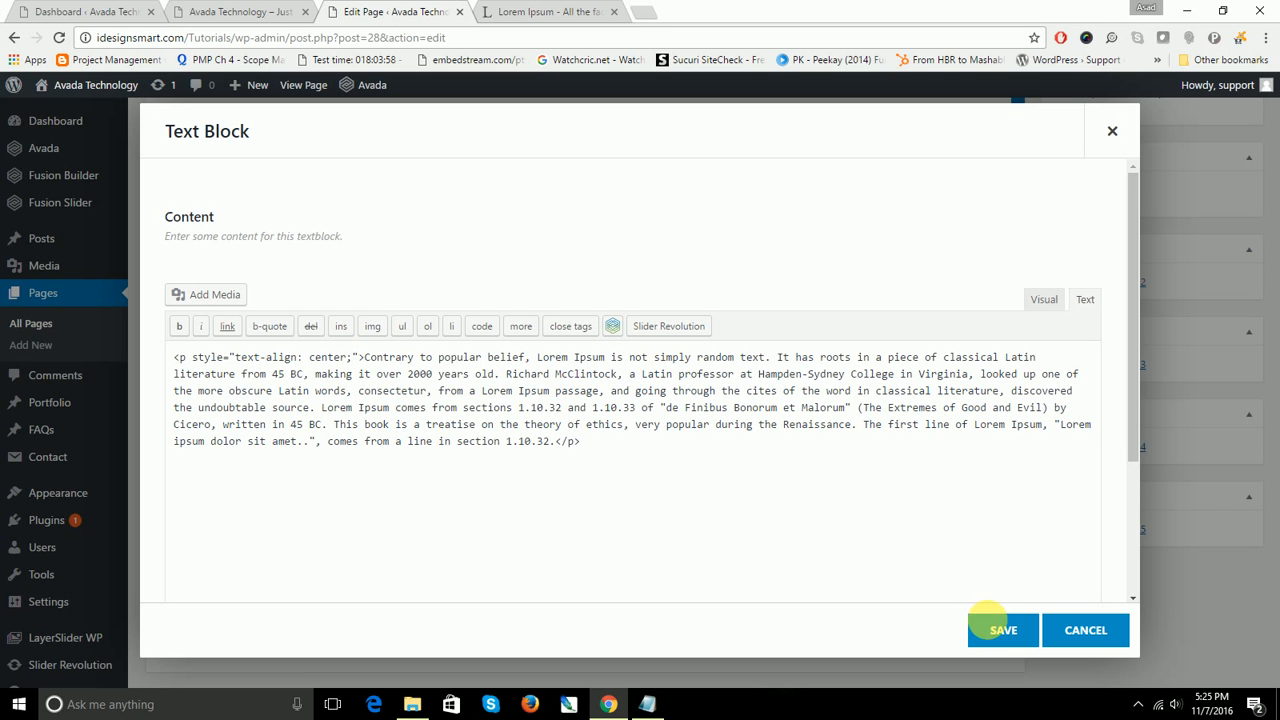
click(1003, 629)
scroll(1105, 550, up, 10)
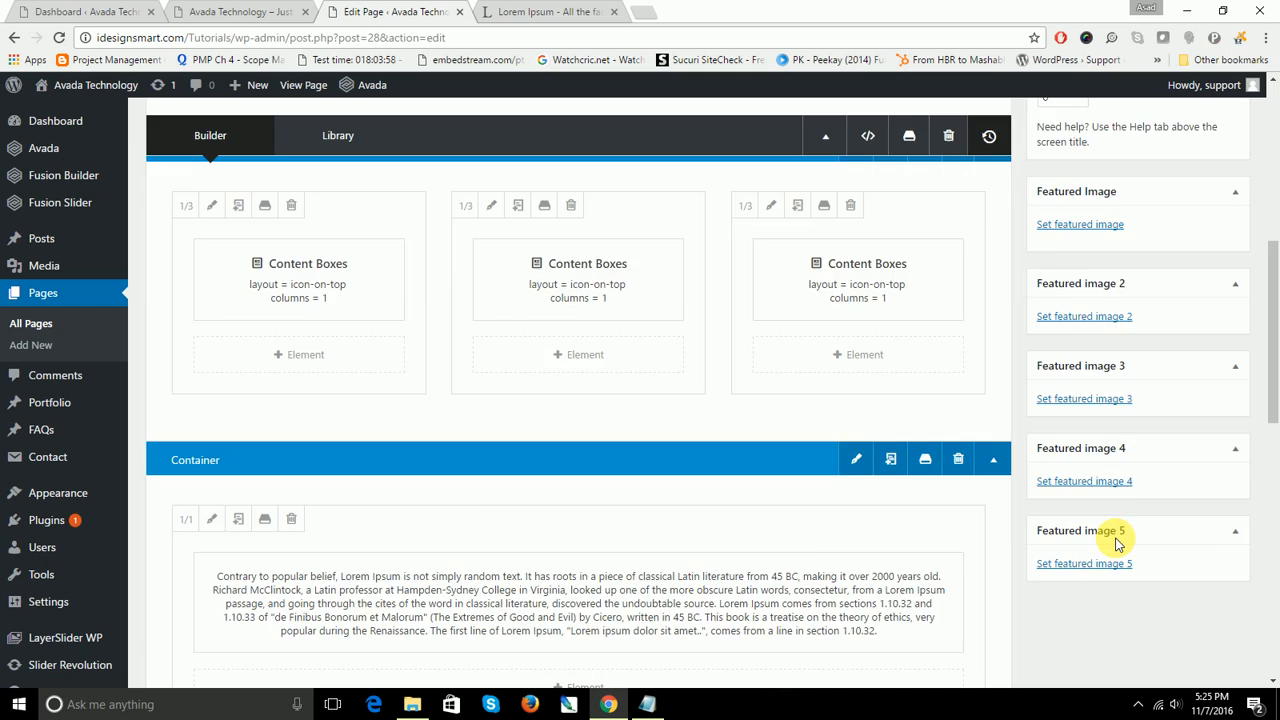
click(1215, 390)
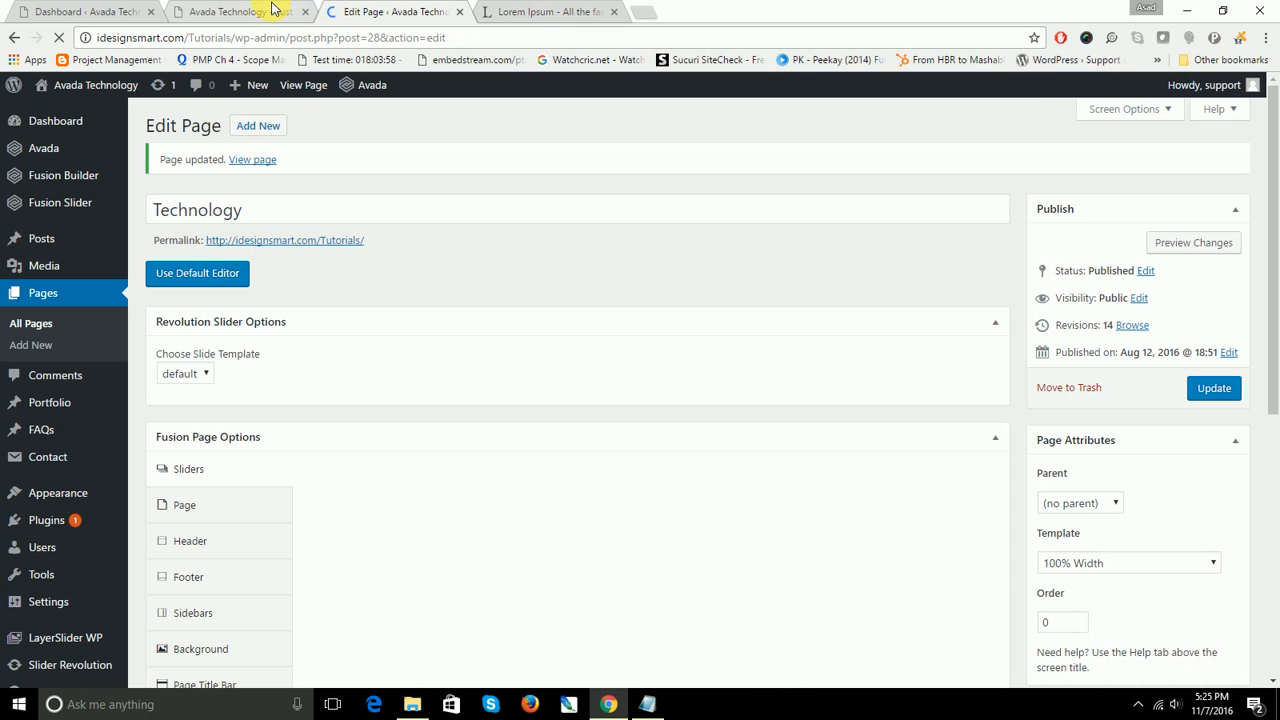
Step: Reload the live site page and examine the new container's fixed background image and text while scrolling
click(275, 10)
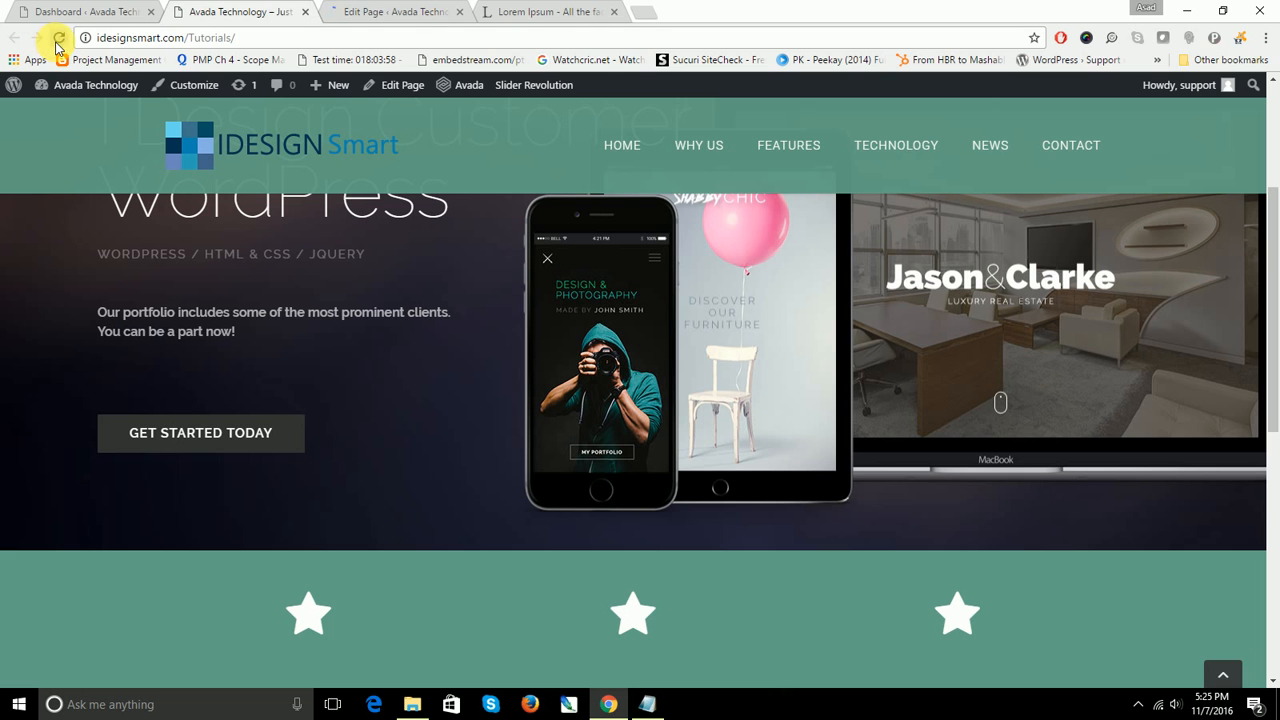
click(59, 38)
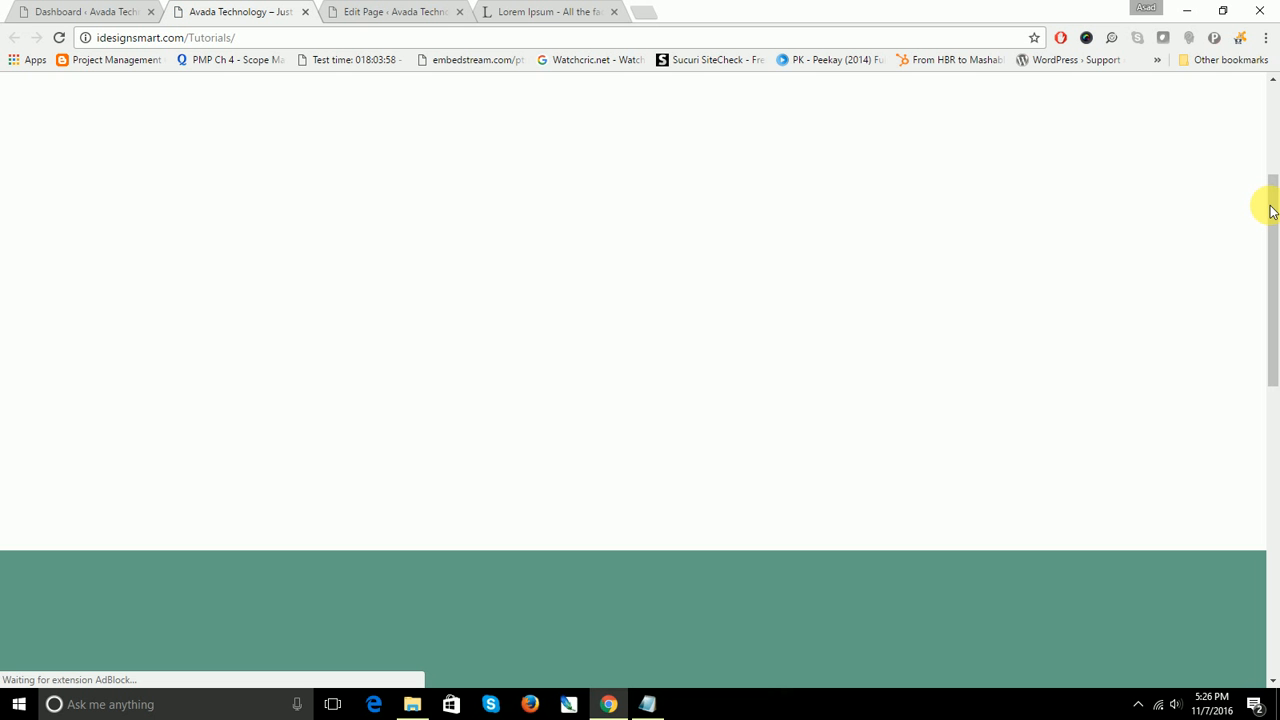
drag(1277, 218, 1266, 486)
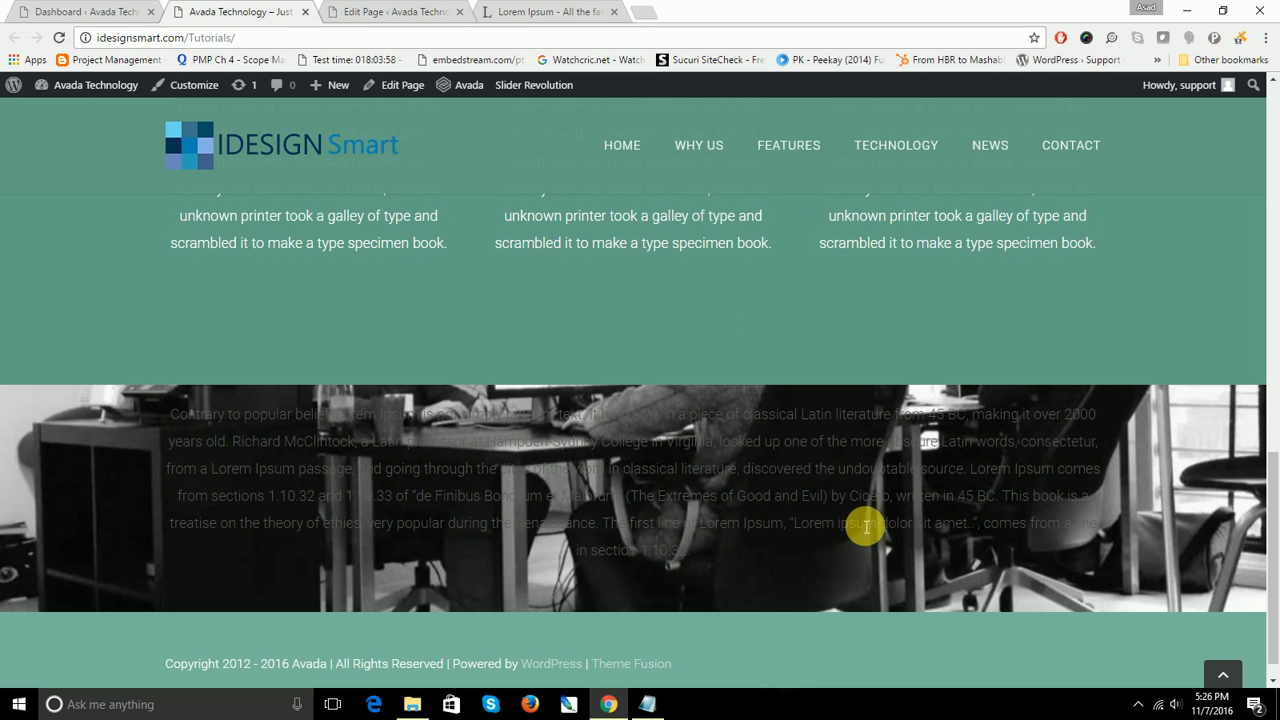
scroll(860, 525, down, 1)
scroll(858, 524, up, 3)
scroll(858, 524, down, 3)
scroll(858, 524, up, 3)
scroll(857, 523, down, 3)
Step: Inspect the parallax container's paragraph on the live page and add color: #ffffff to its inline style
drag(660, 495, 862, 497)
right_click(826, 497)
click(860, 597)
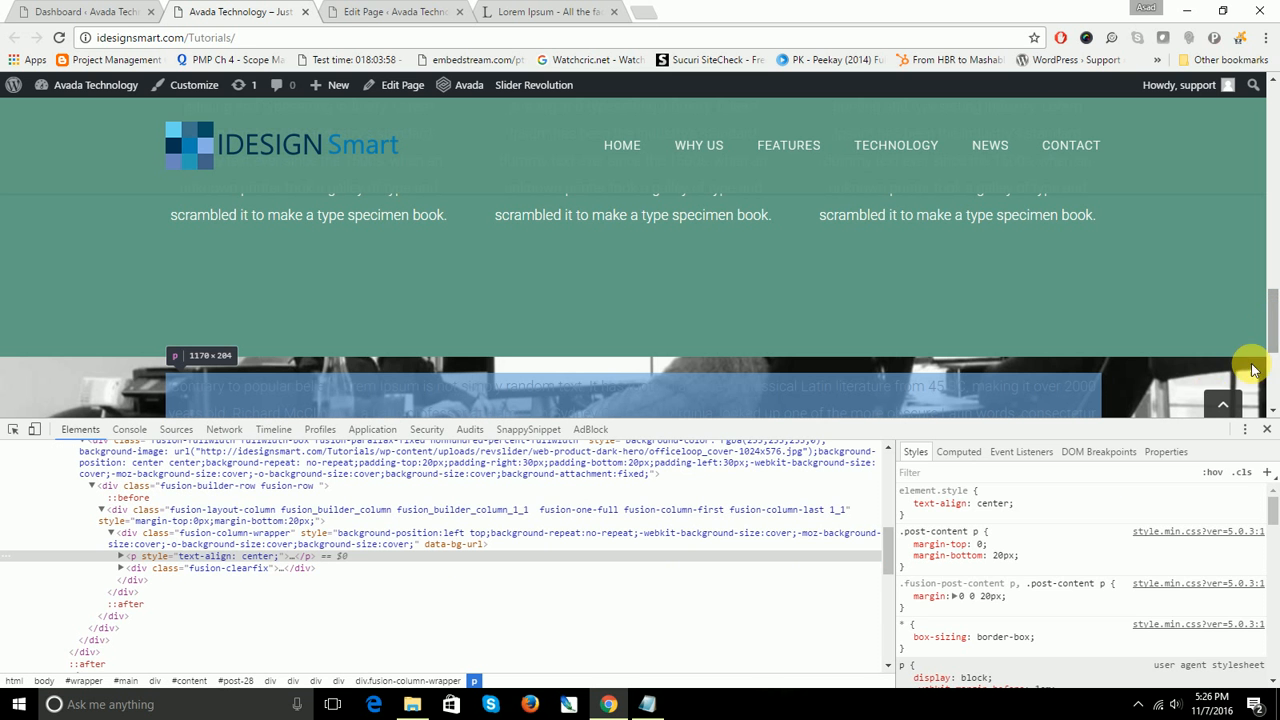
drag(1183, 430, 1167, 492)
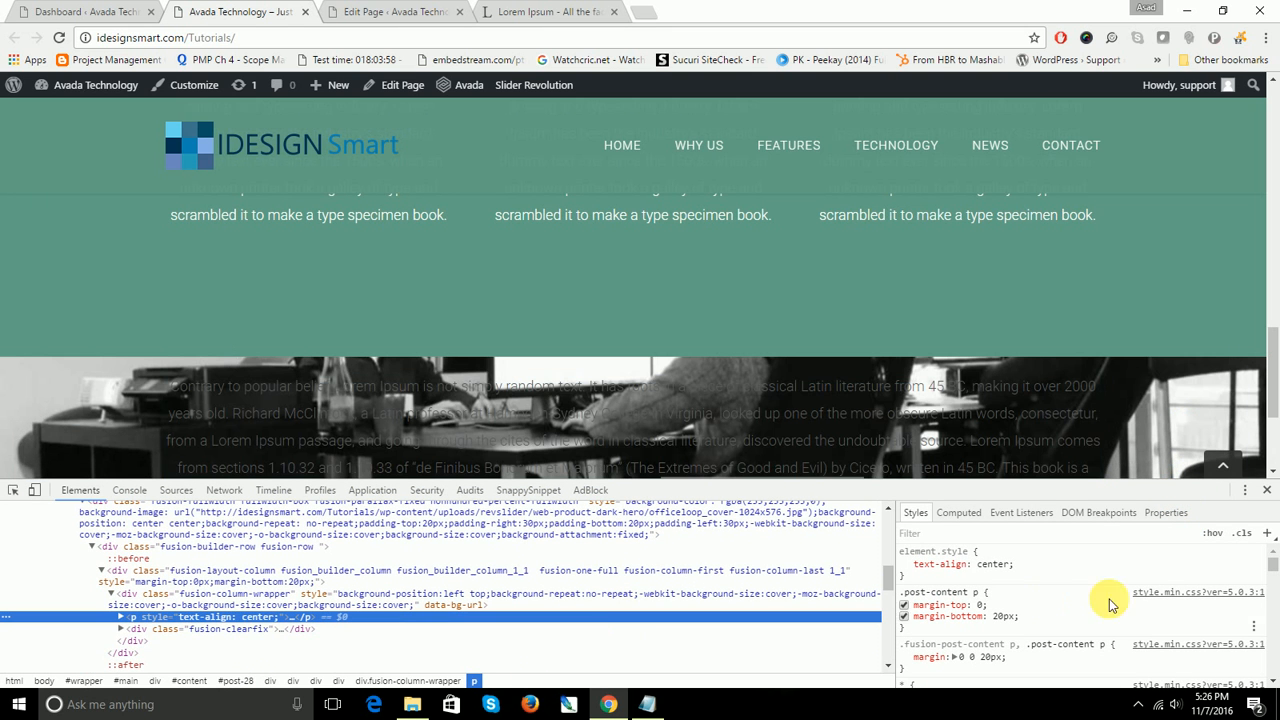
click(1058, 572)
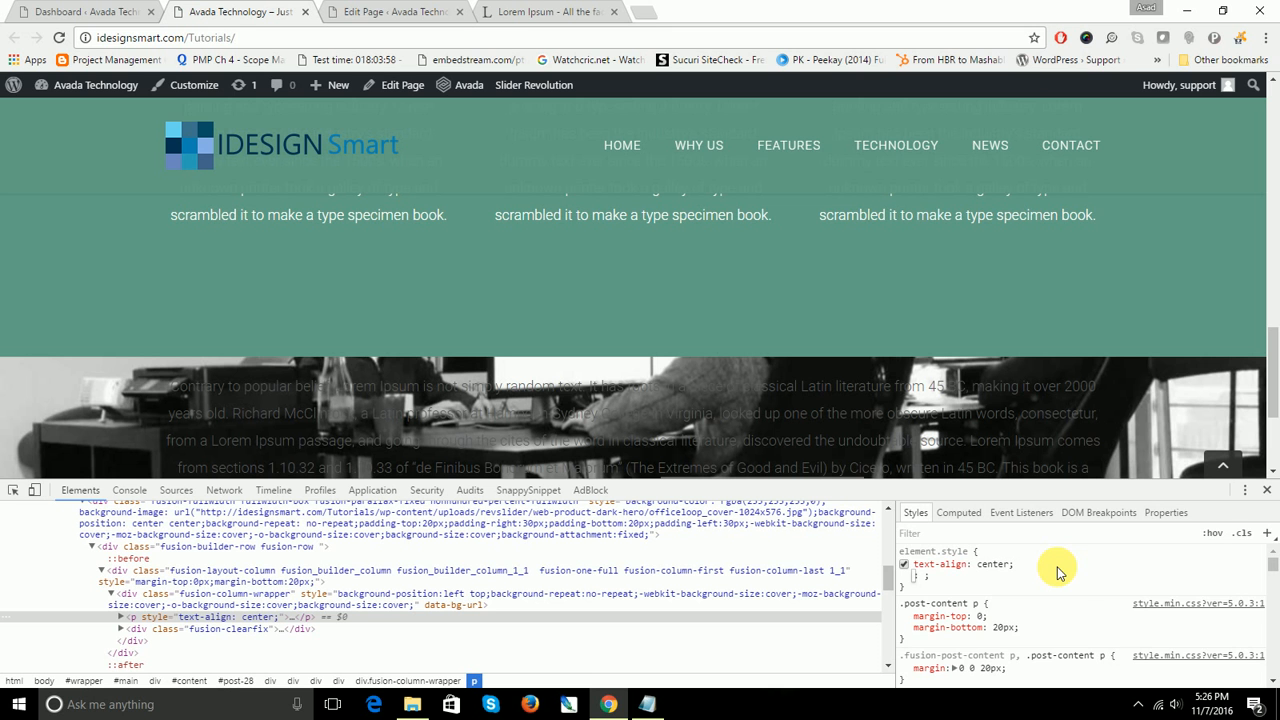
text(color: #fff)
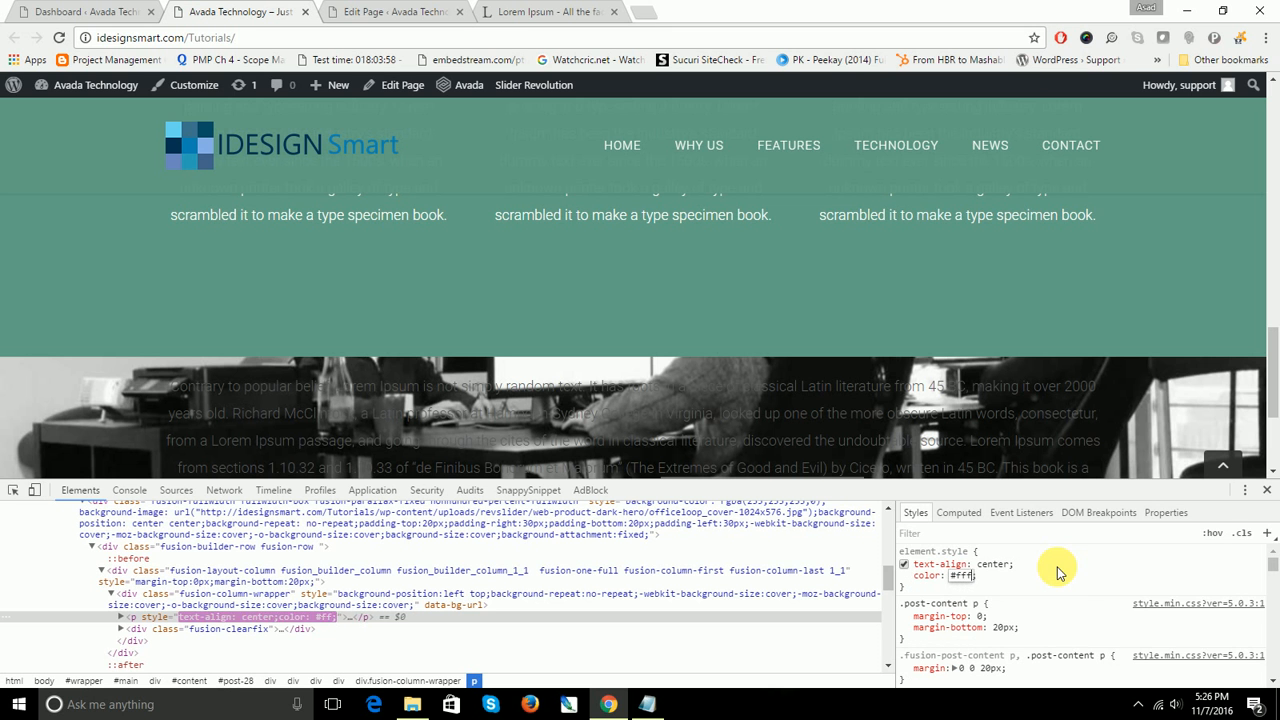
text(fff)
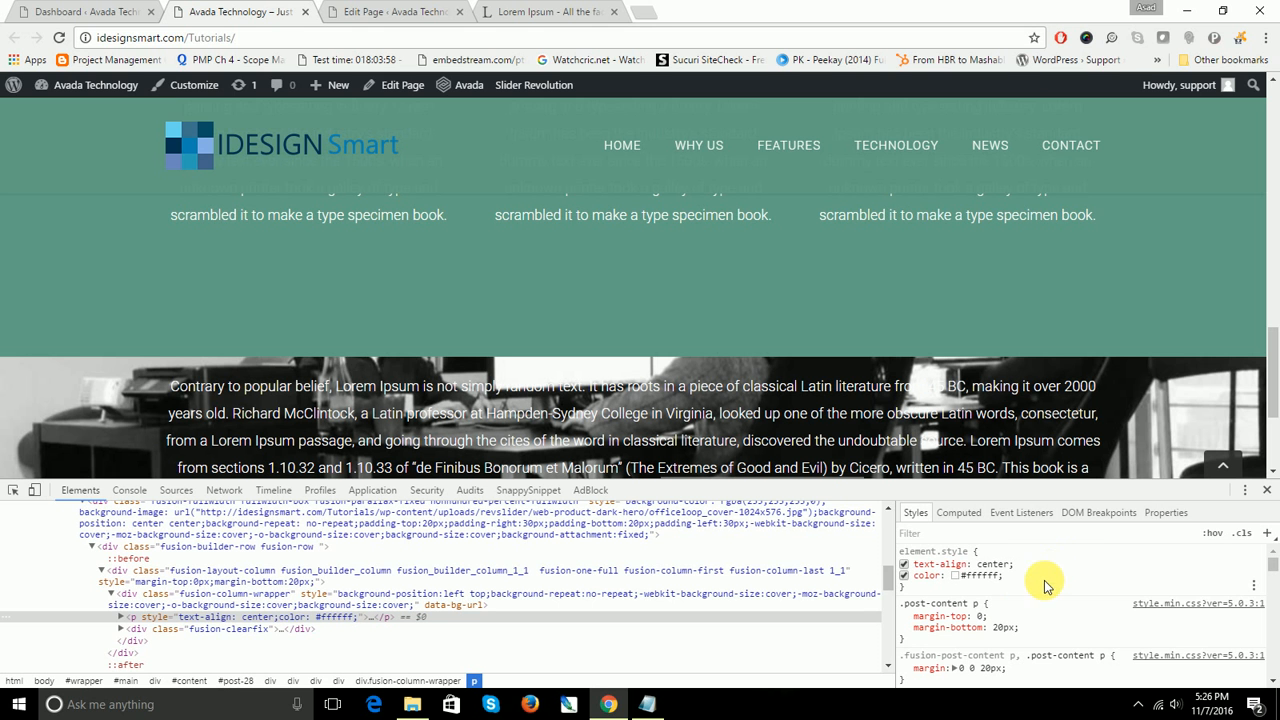
Step: Add font-size: 1.2em to the inspected paragraph's inline style and check the enlarged text over the background image
click(1030, 583)
text(font)
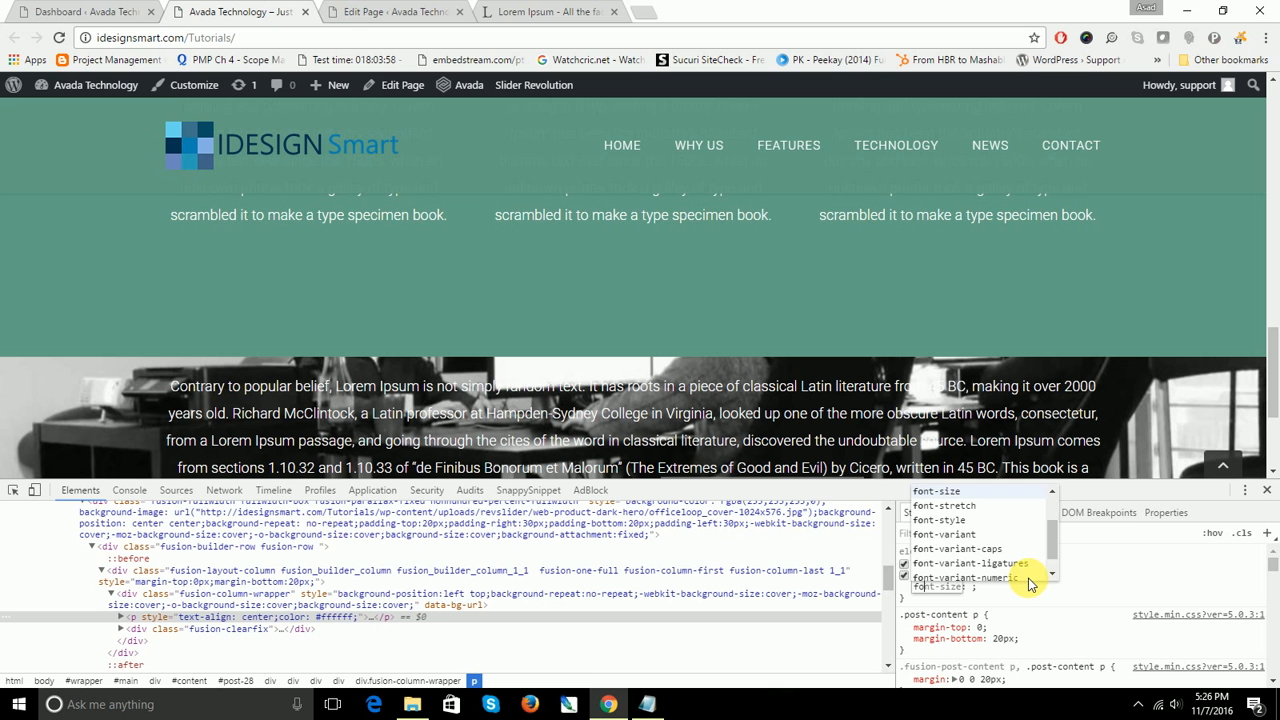
key(Tab)
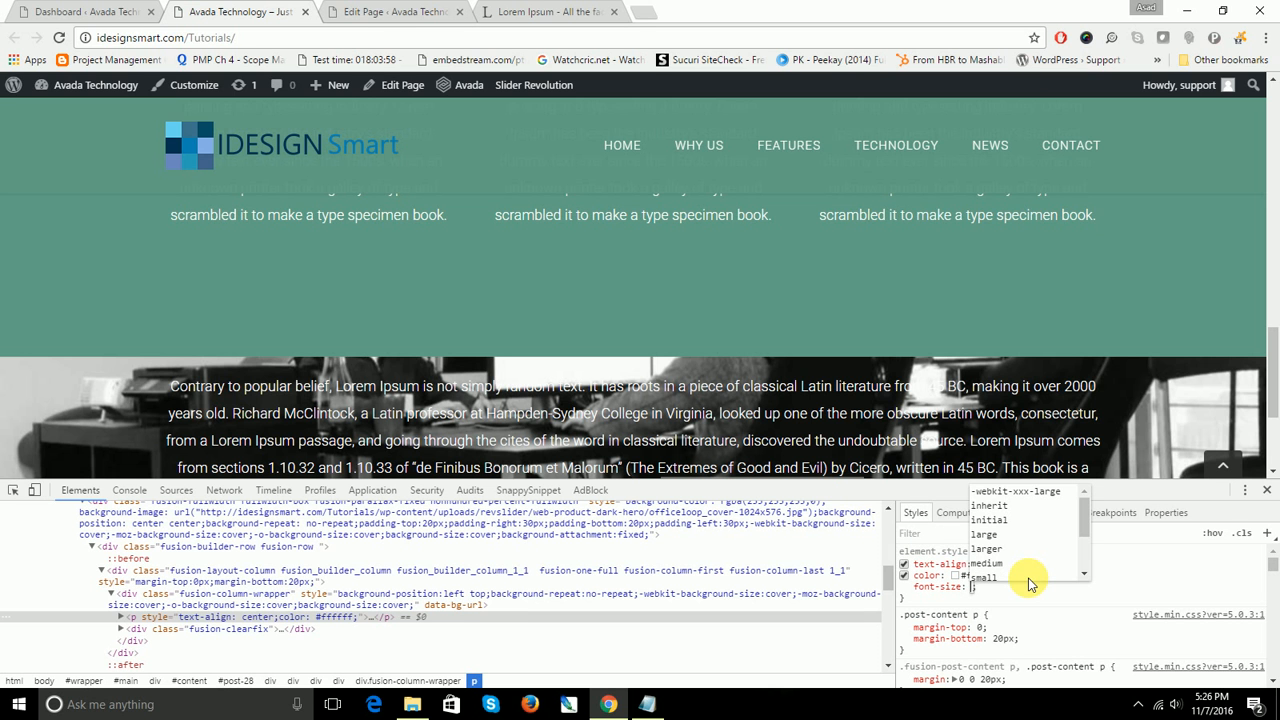
text(1.2em)
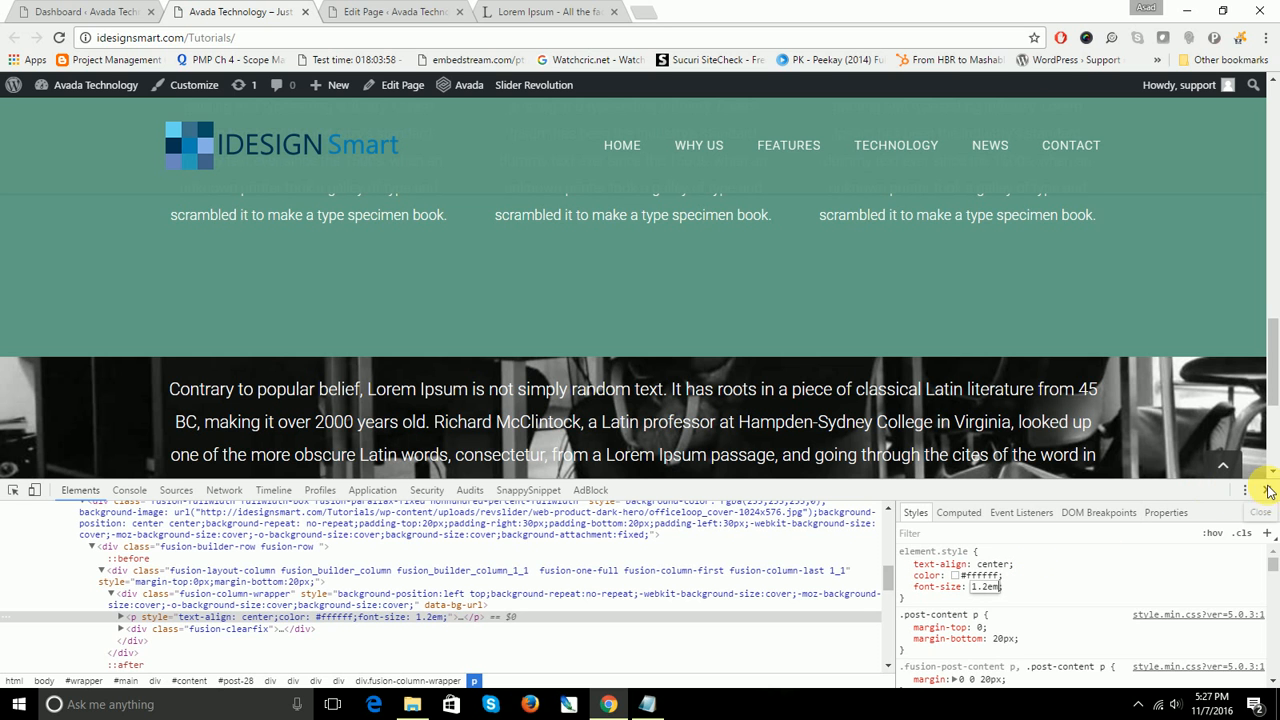
drag(1037, 588, 915, 576)
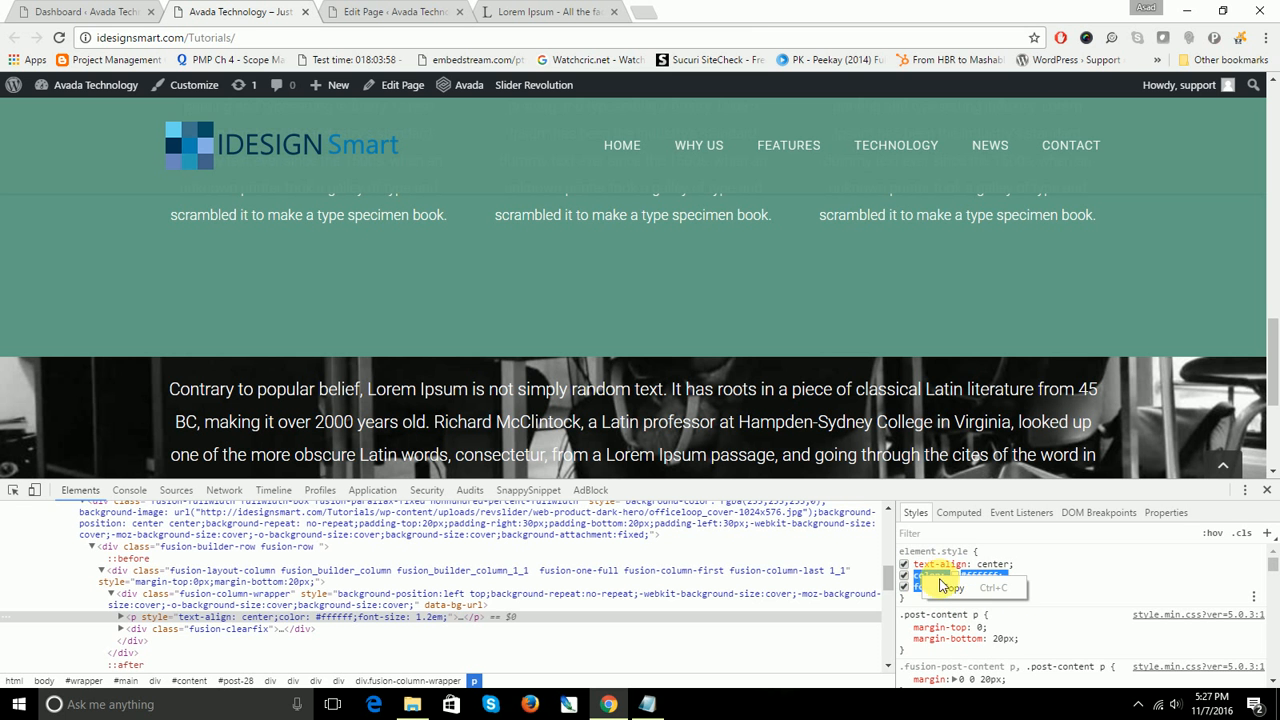
triple_click(1104, 466)
scroll(1100, 420, down, 2)
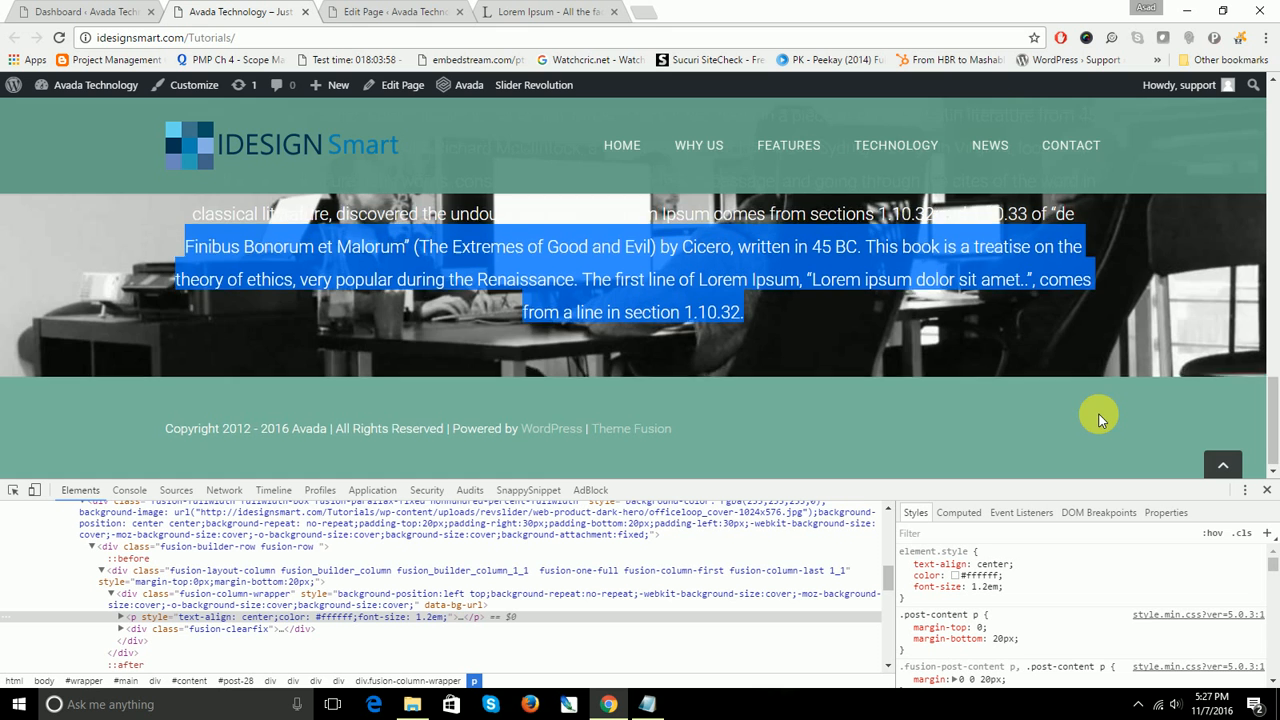
click(1099, 416)
scroll(1099, 416, up, 3)
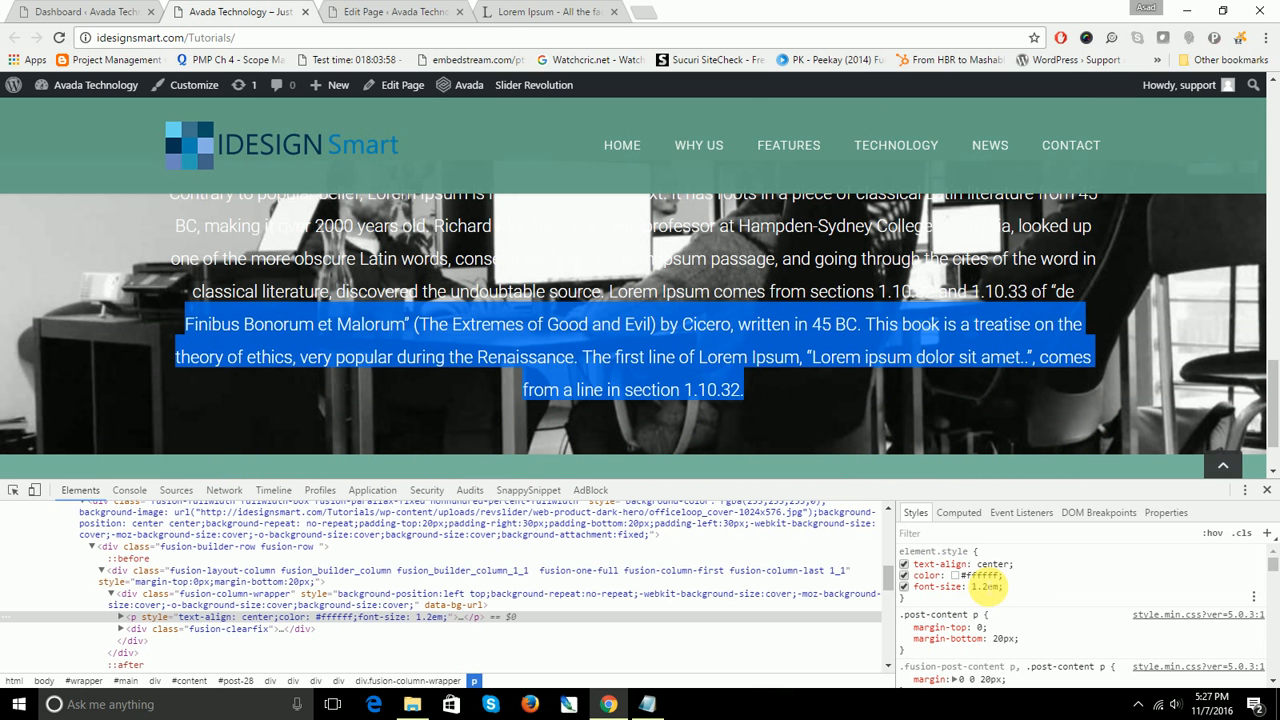
Step: Set the inspected paragraph's font-size to 1.3em and review the text over the image
click(978, 576)
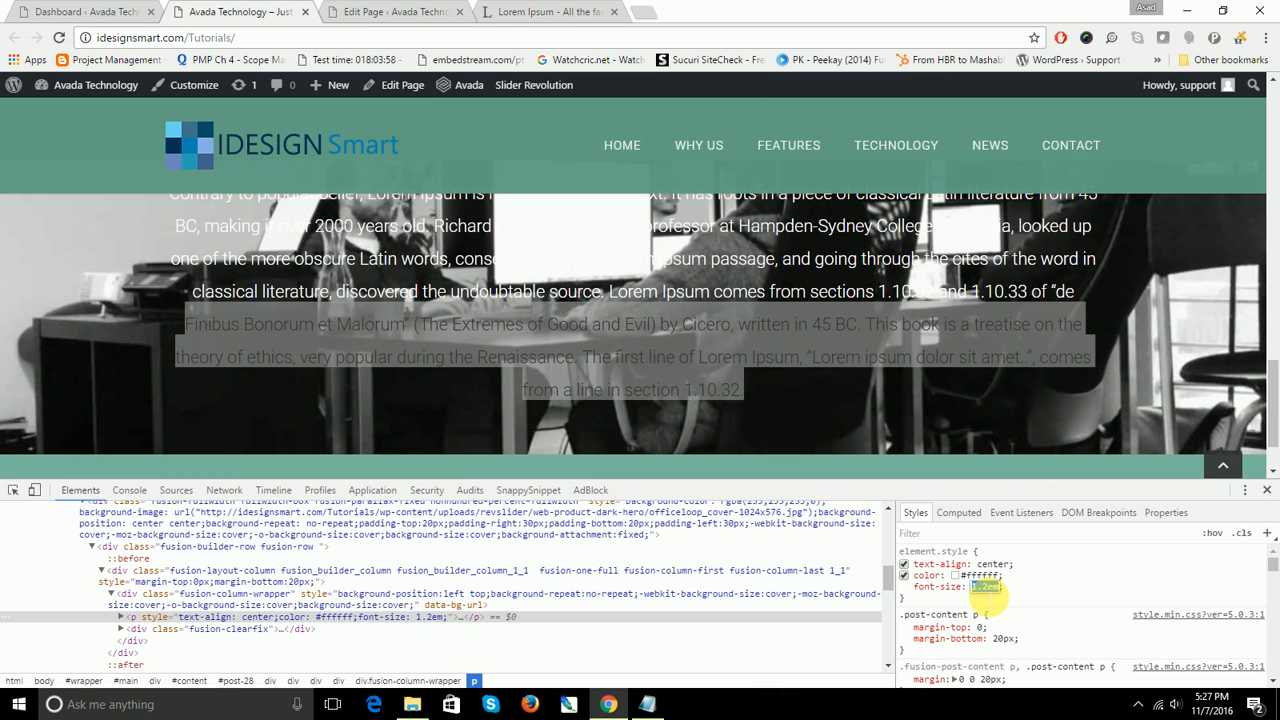
text(1.3em)
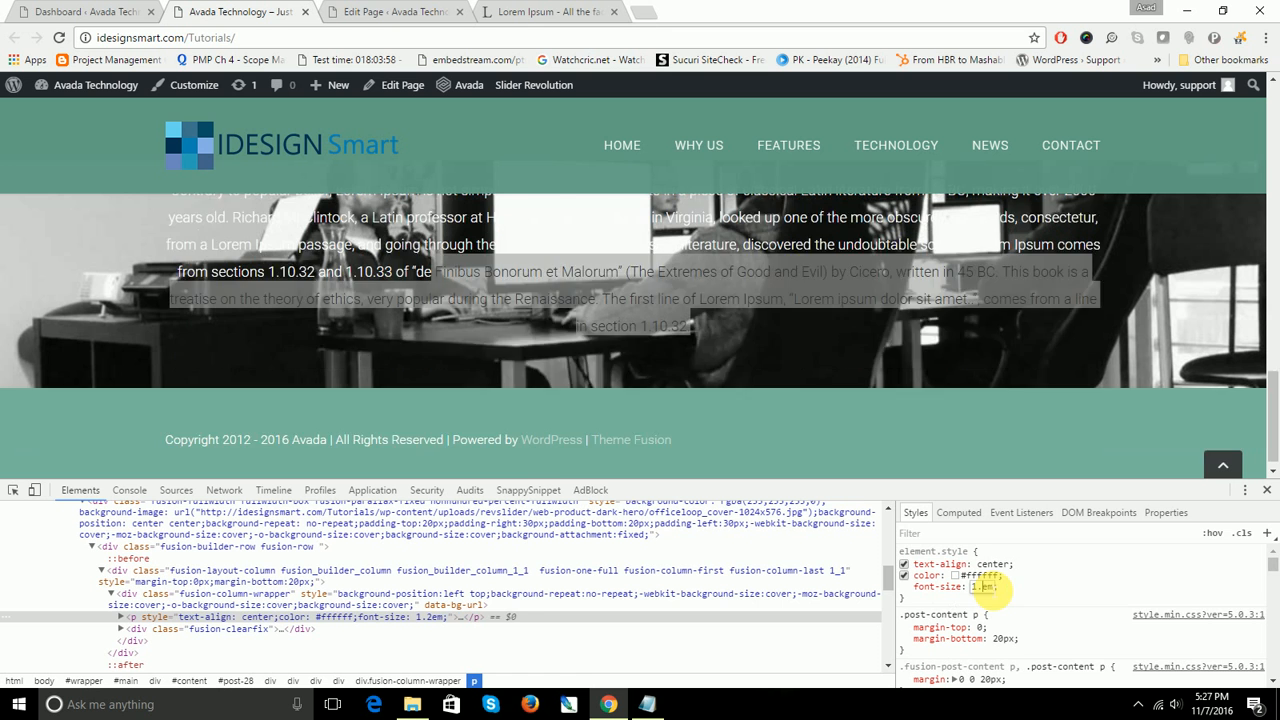
click(1043, 420)
scroll(1052, 422, up, 2)
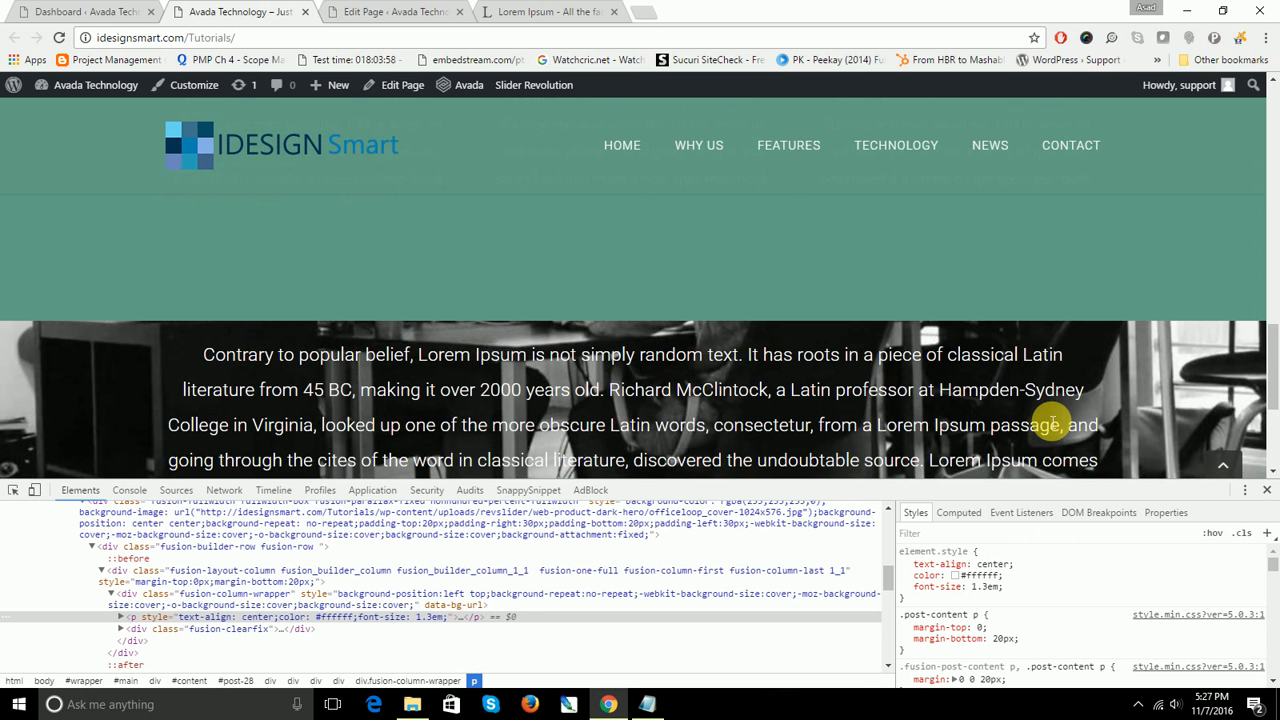
scroll(1052, 422, down, 3)
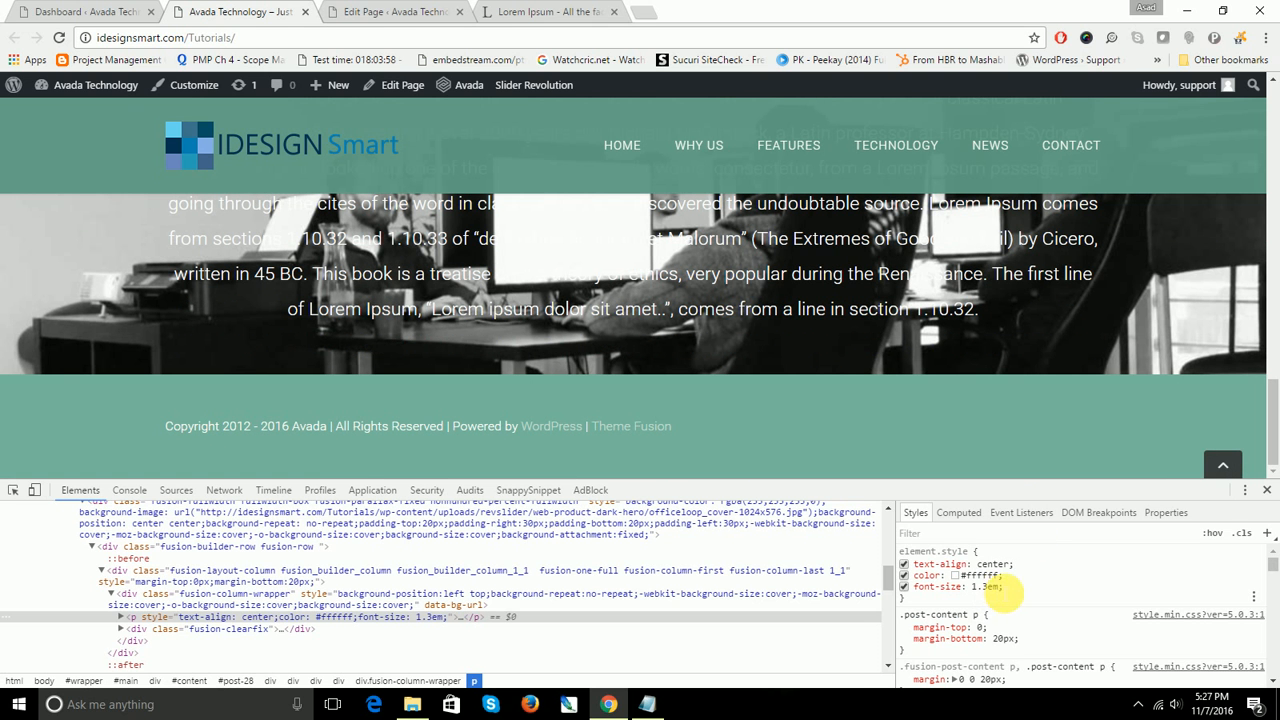
Step: Copy the color and font-size declarations, return to the page editor and open the paragraph's Text Block for editing
drag(1000, 590, 913, 577)
key(ctrl+c)
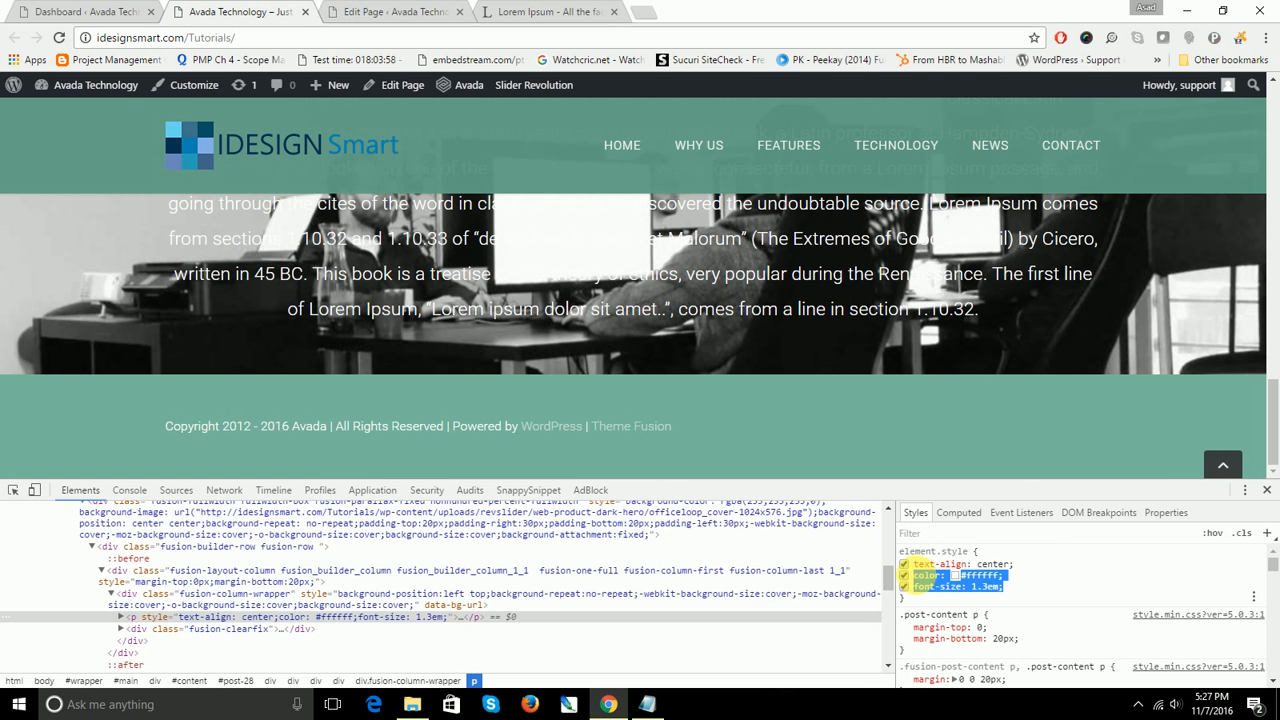
click(322, 10)
scroll(566, 345, down, 3)
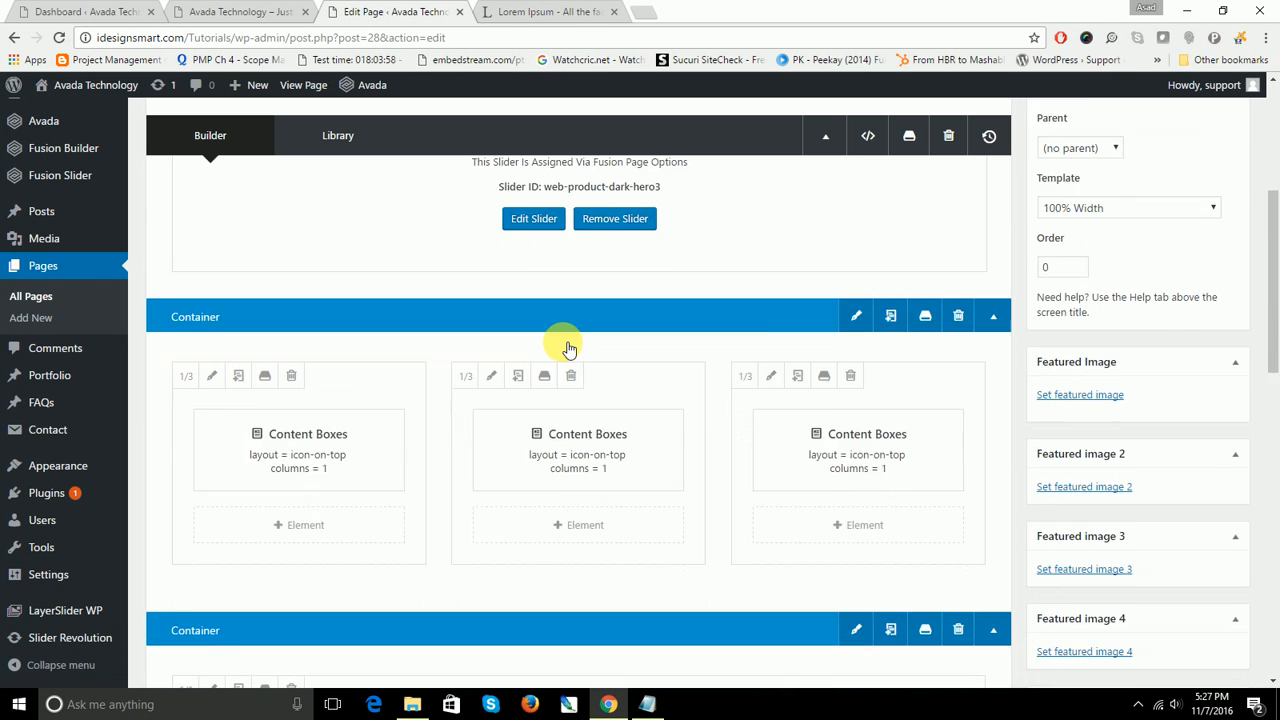
scroll(566, 345, down, 5)
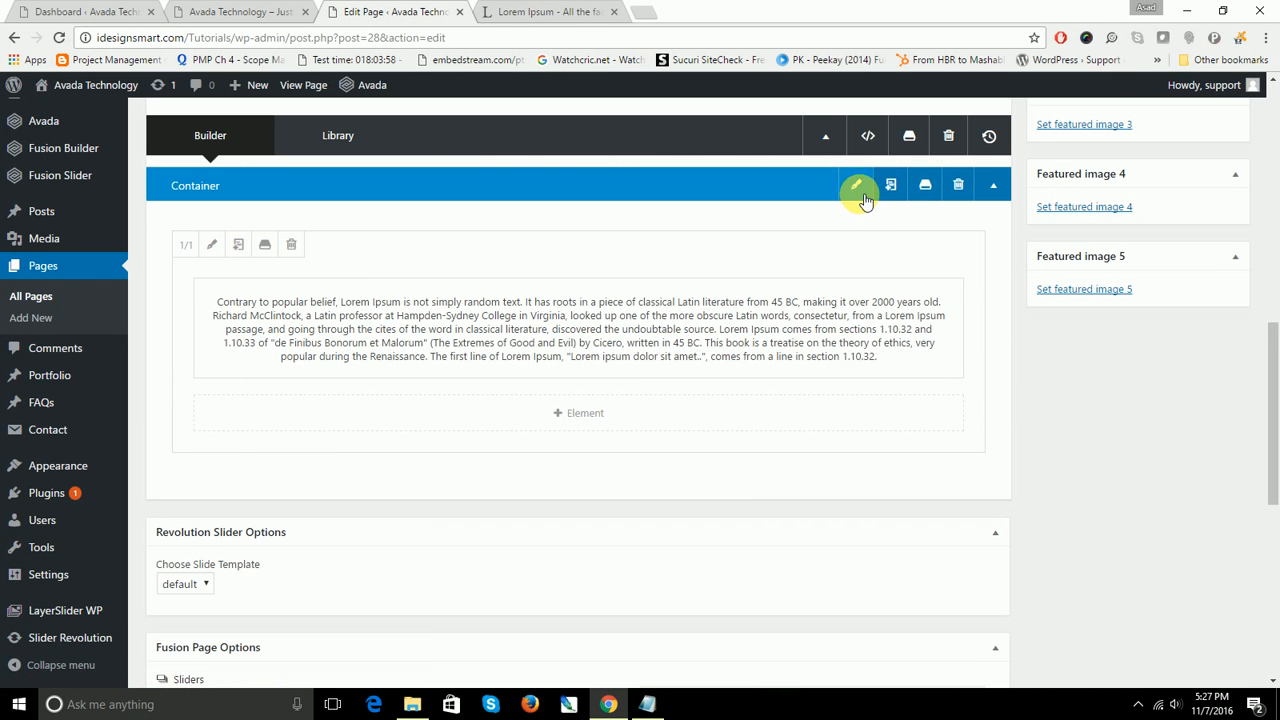
mouse_move(420, 300)
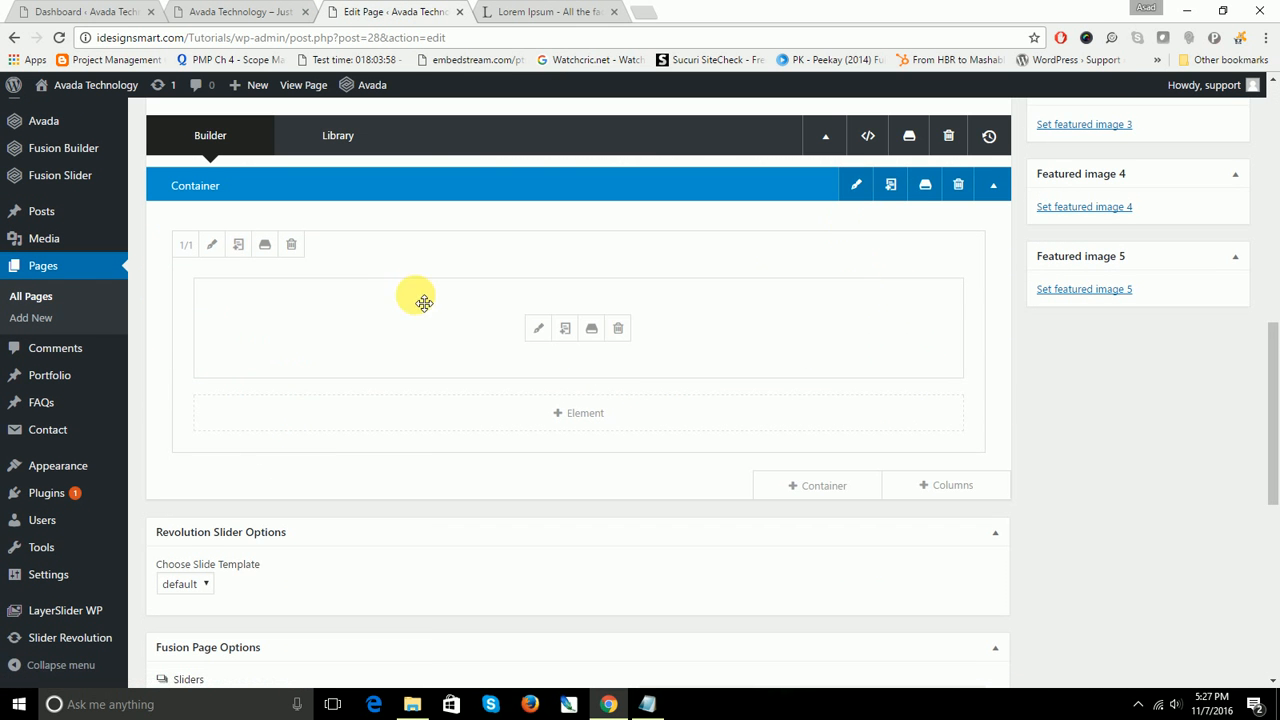
click(540, 330)
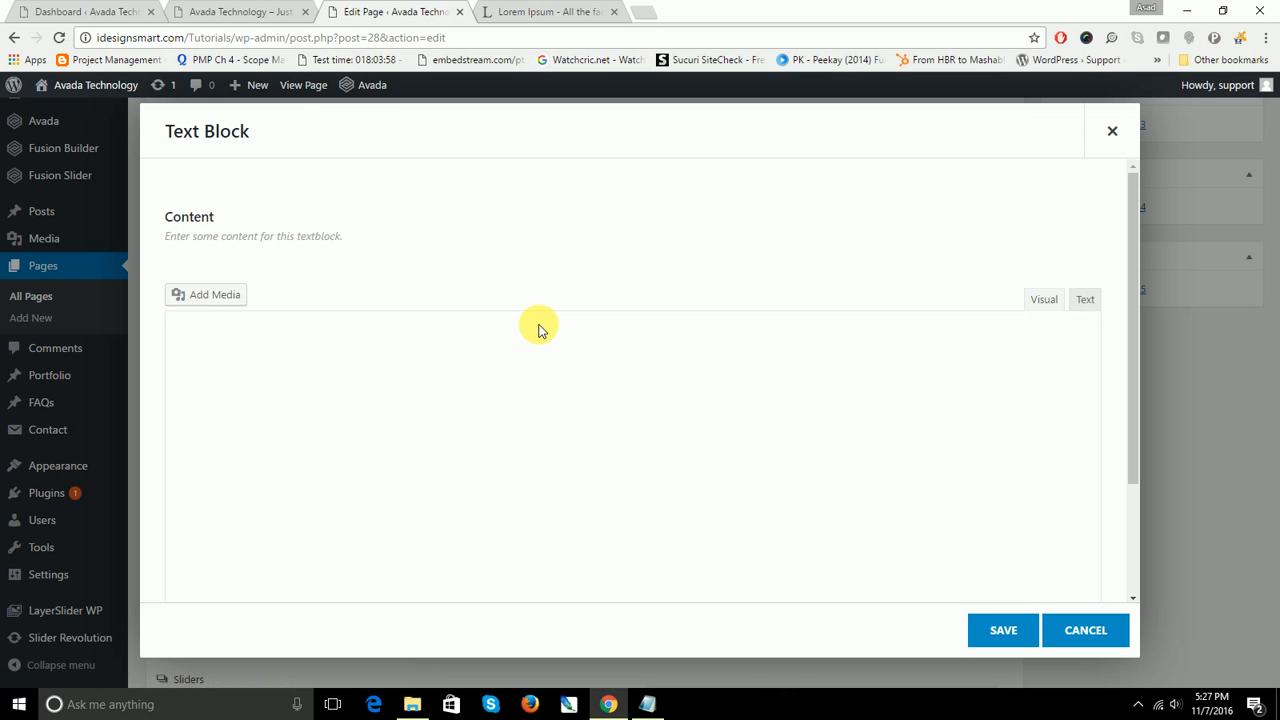
Step: Paste the copied declarations after text-align: center; in the paragraph's HTML style attribute and put them on one line
click(1088, 300)
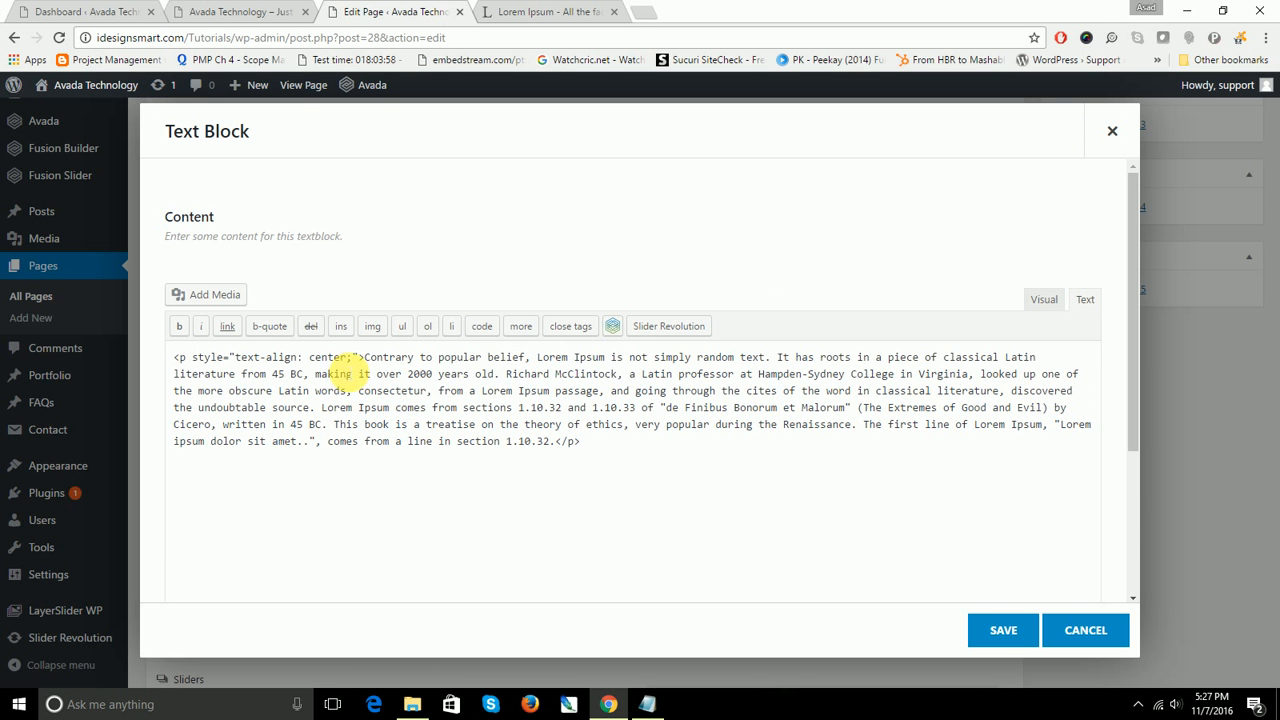
click(355, 360)
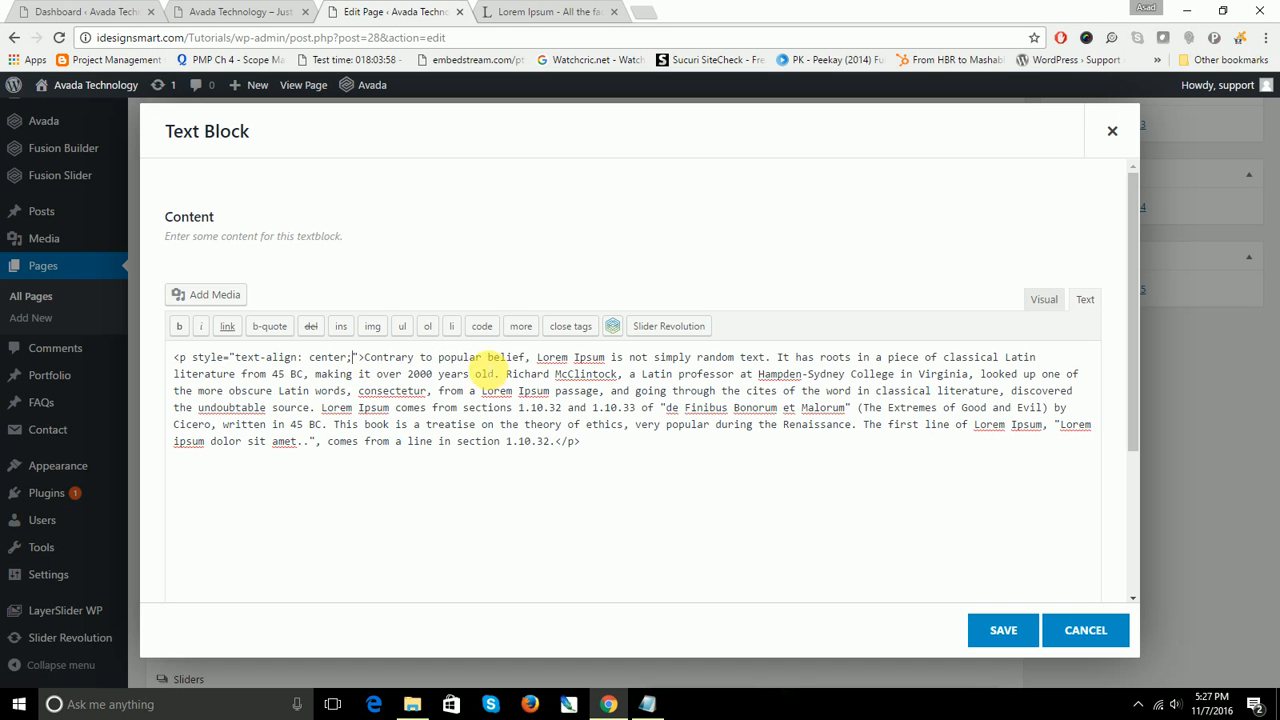
key(ctrl+v)
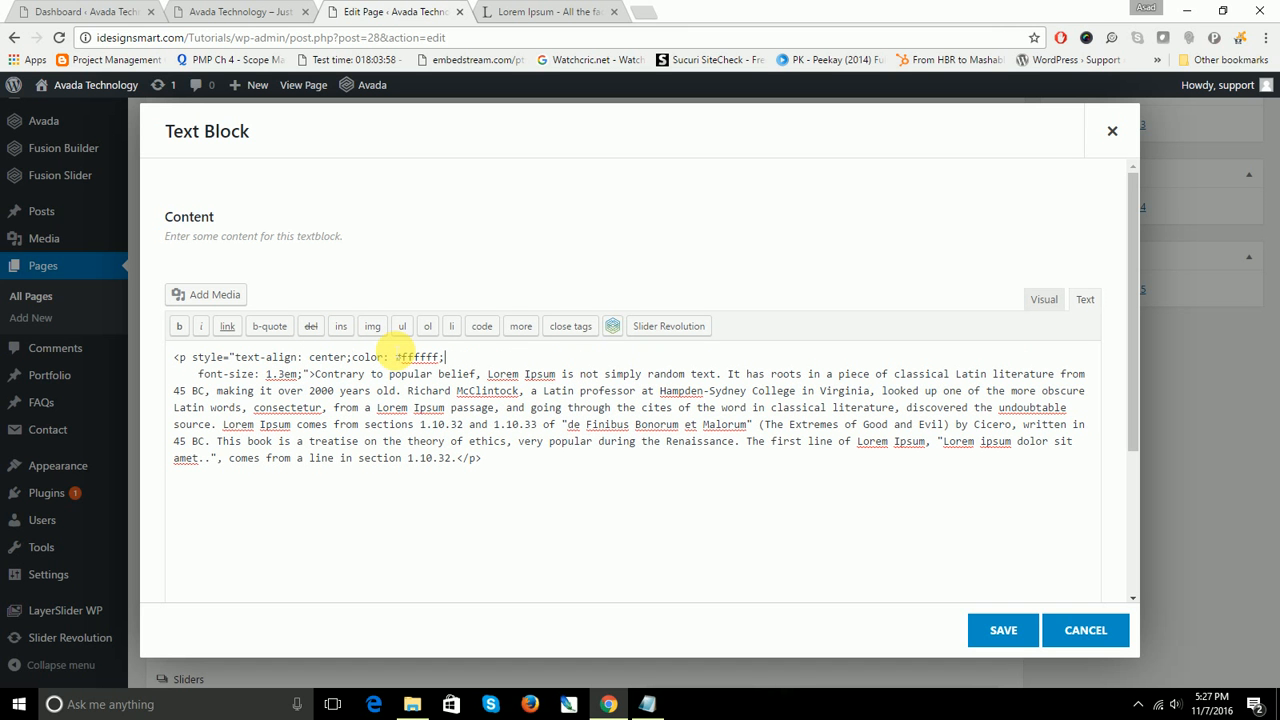
key(Delete)
key(Delete)
key(Delete)
key(Delete)
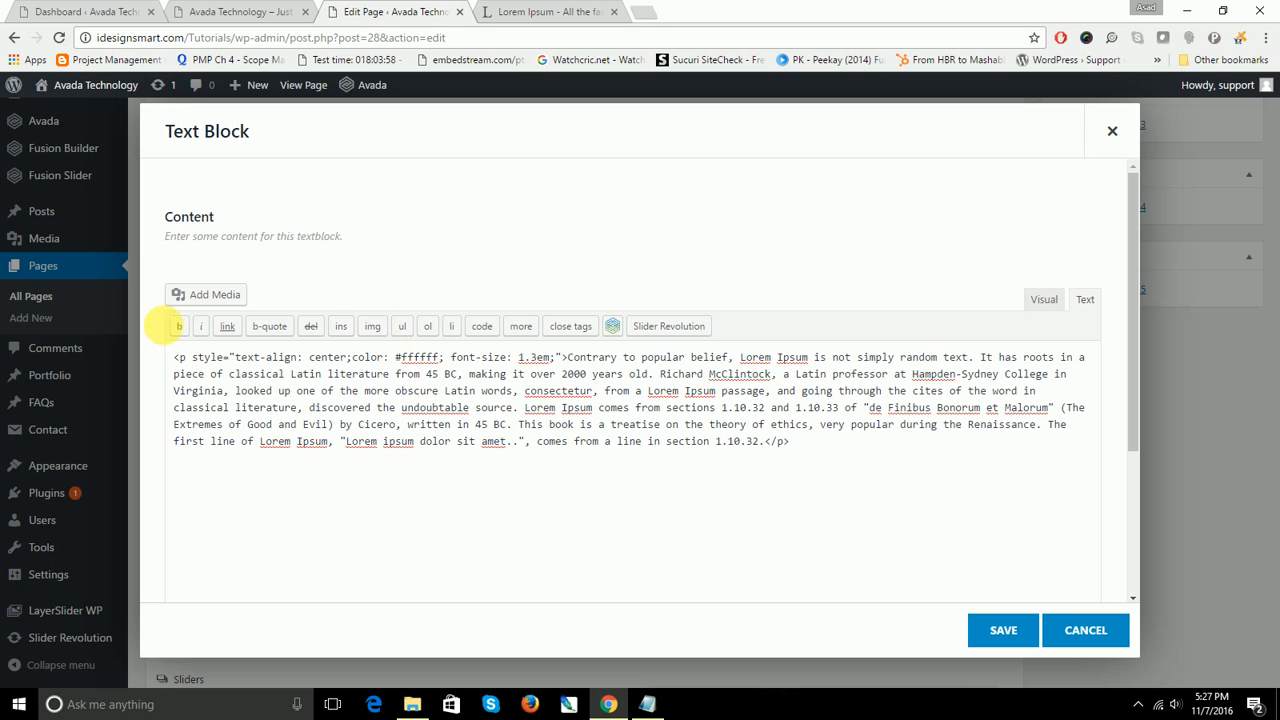
Step: Add an h2 heading "Why Choose Us?" above the paragraph and paste the paragraph's inline style into its tag
click(177, 361)
key(Return)
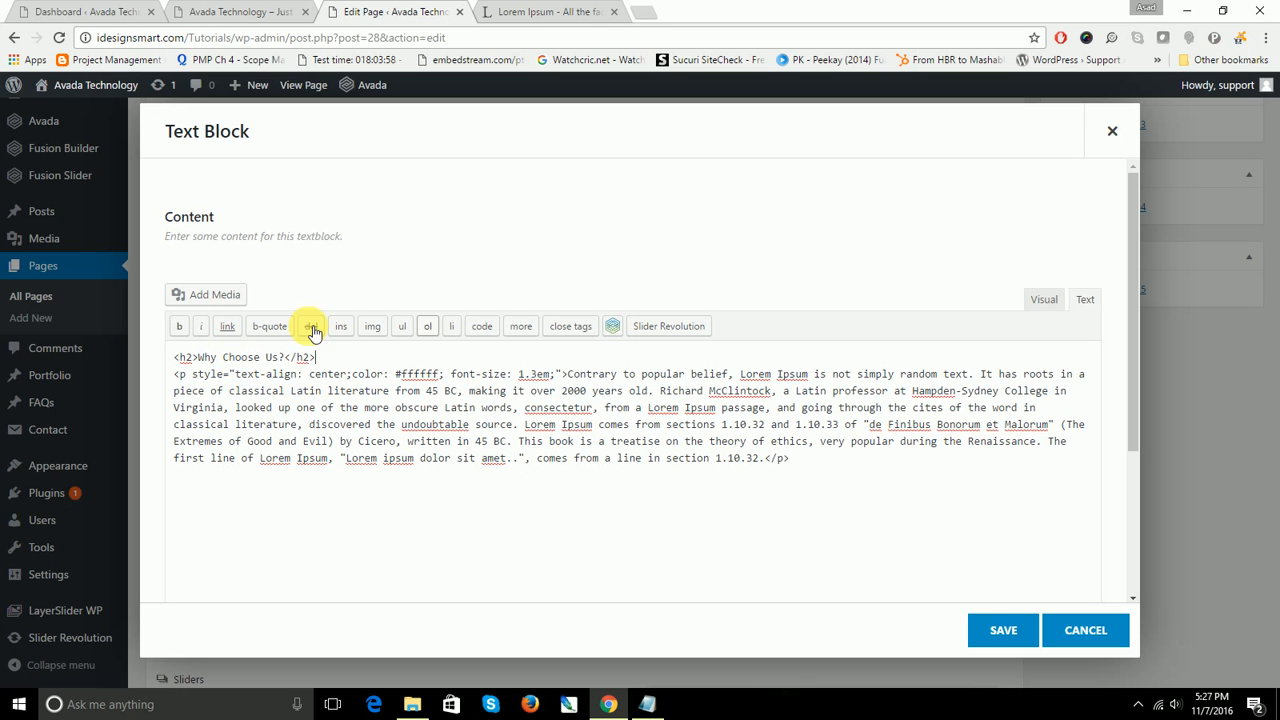
drag(192, 375, 558, 372)
key(ctrl+c)
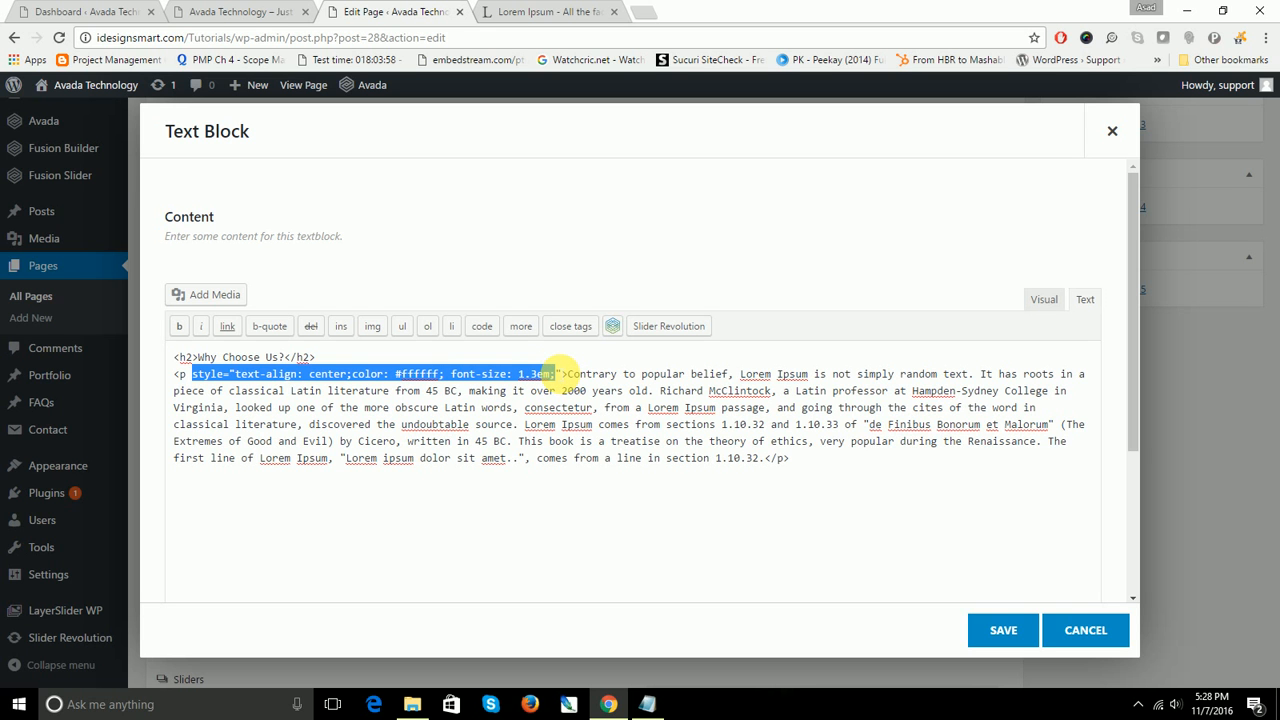
click(189, 361)
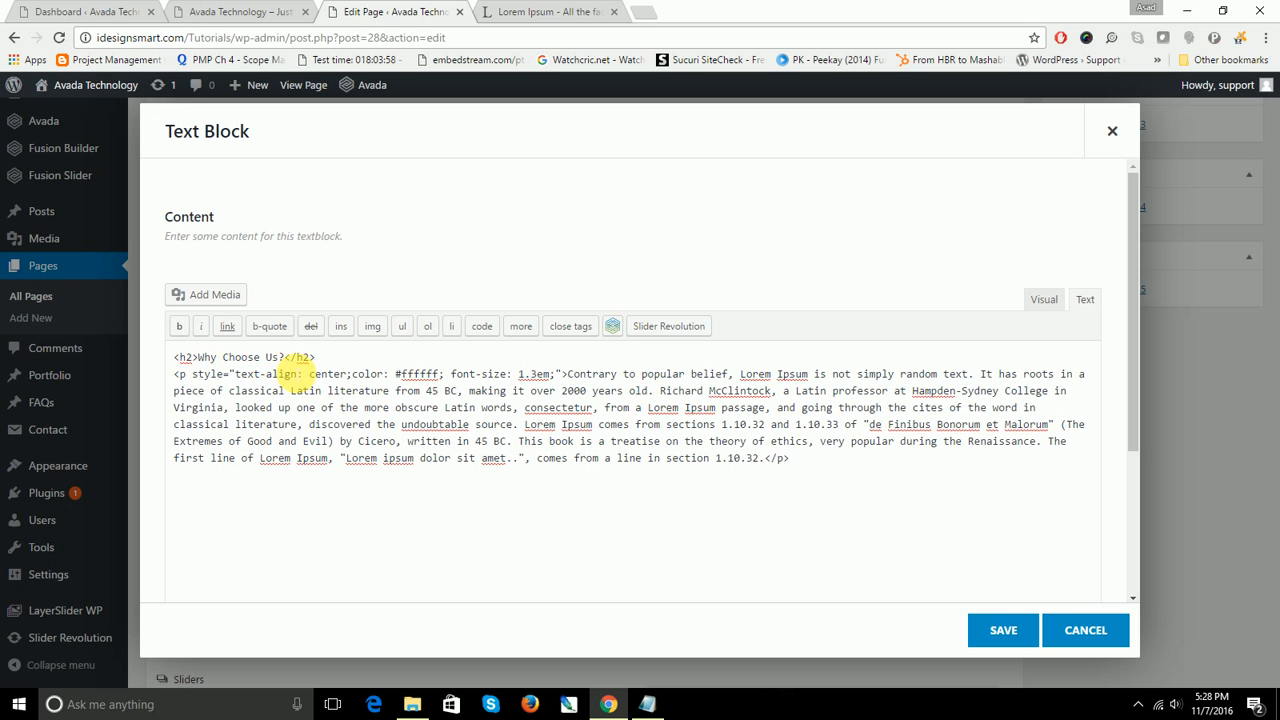
text(style)
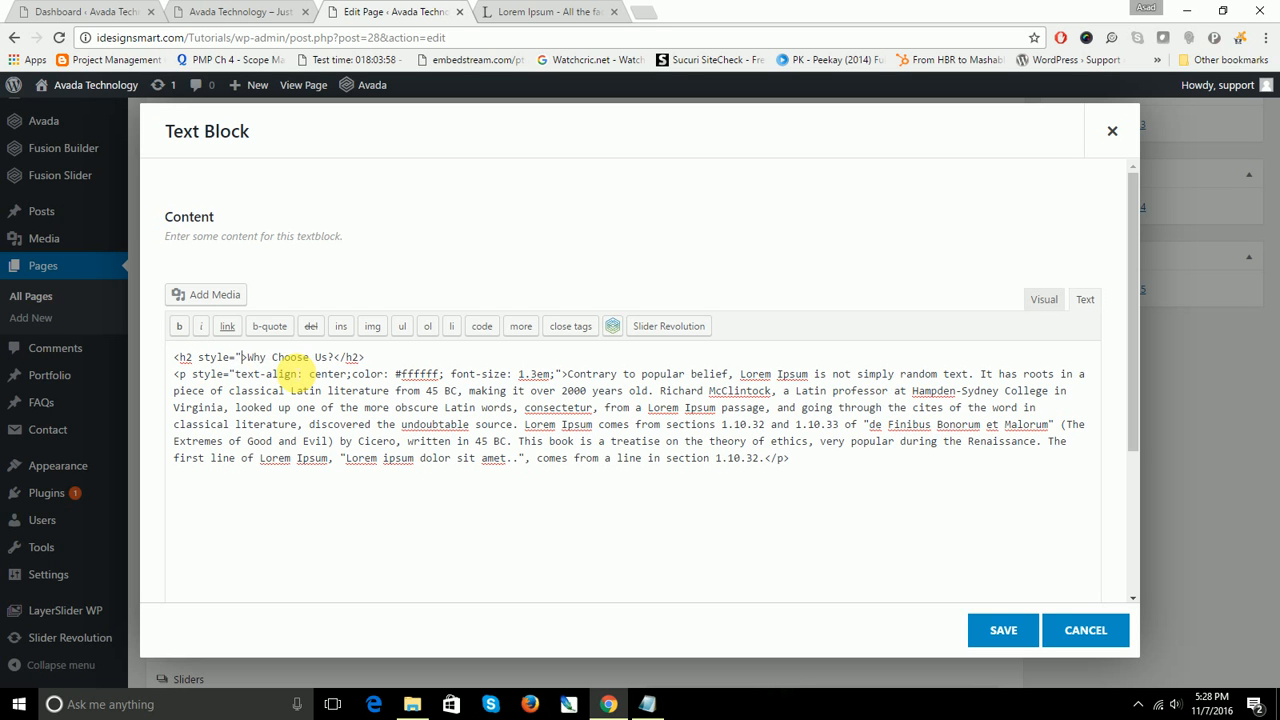
text(=")
key(ctrl+v)
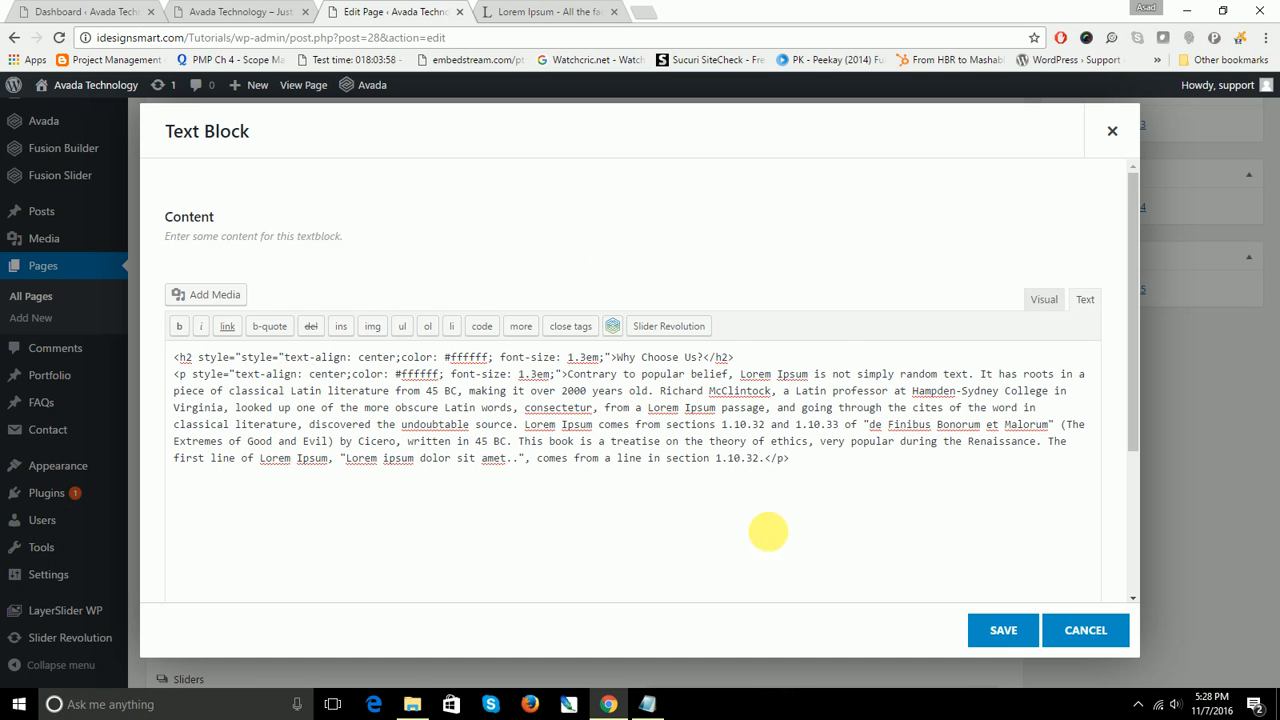
Step: Save the Text Block and update the Technology page
click(1002, 630)
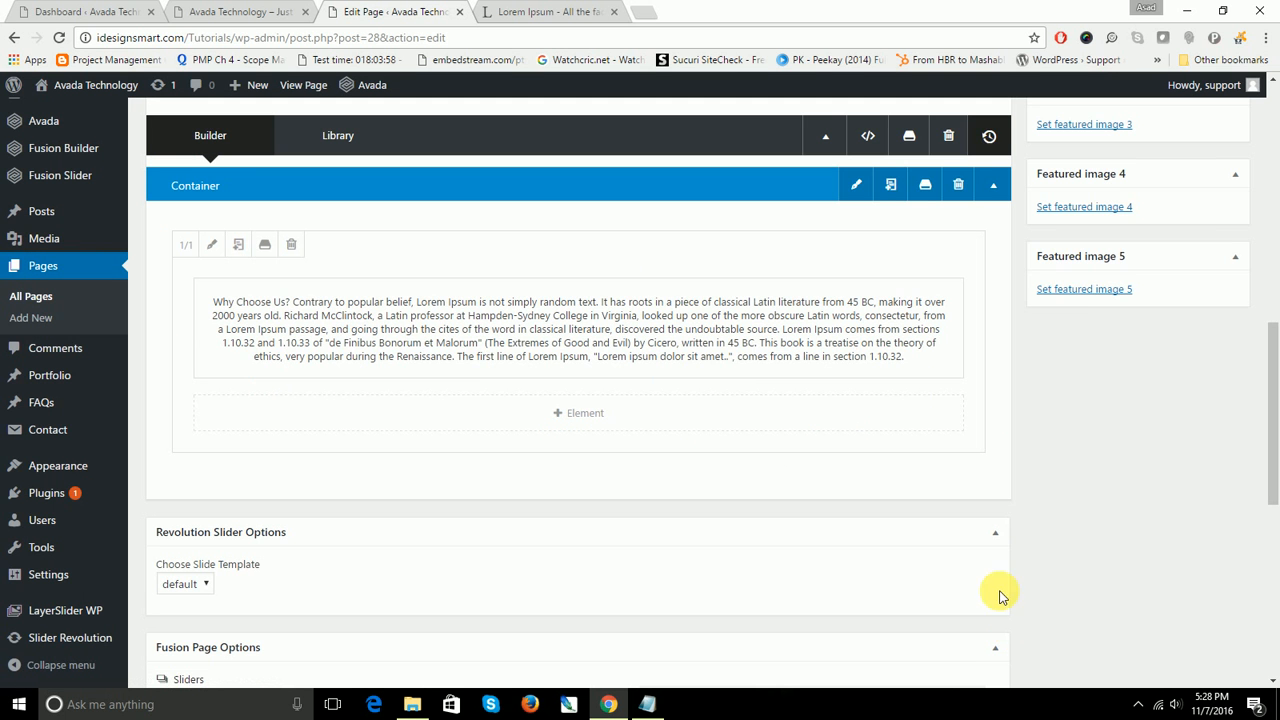
scroll(978, 534, up, 4)
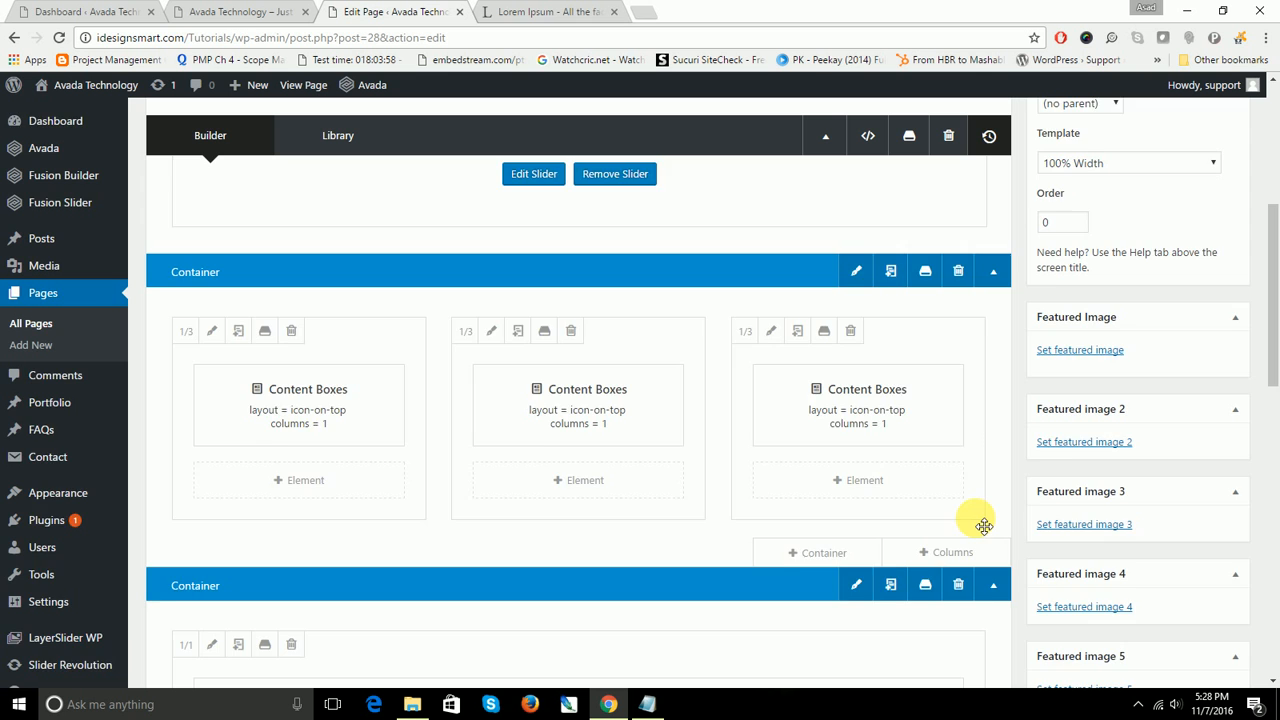
scroll(980, 525, down, 2)
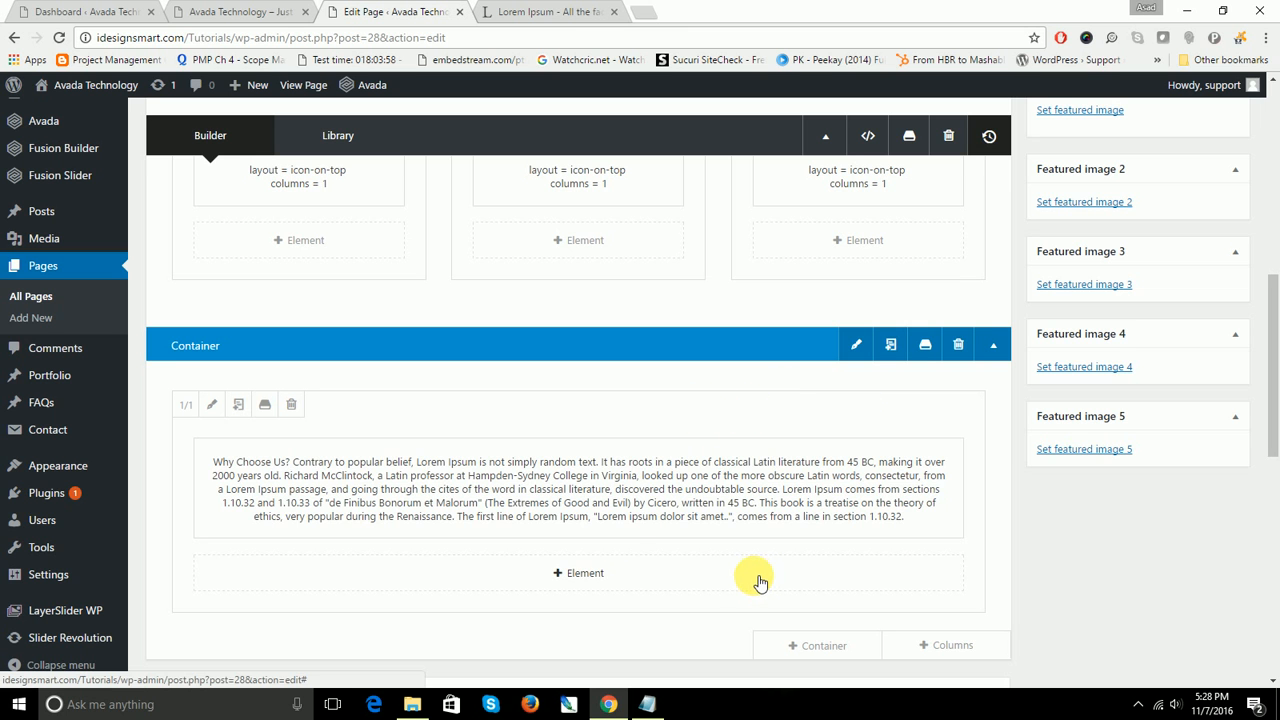
scroll(905, 565, up, 5)
click(1216, 232)
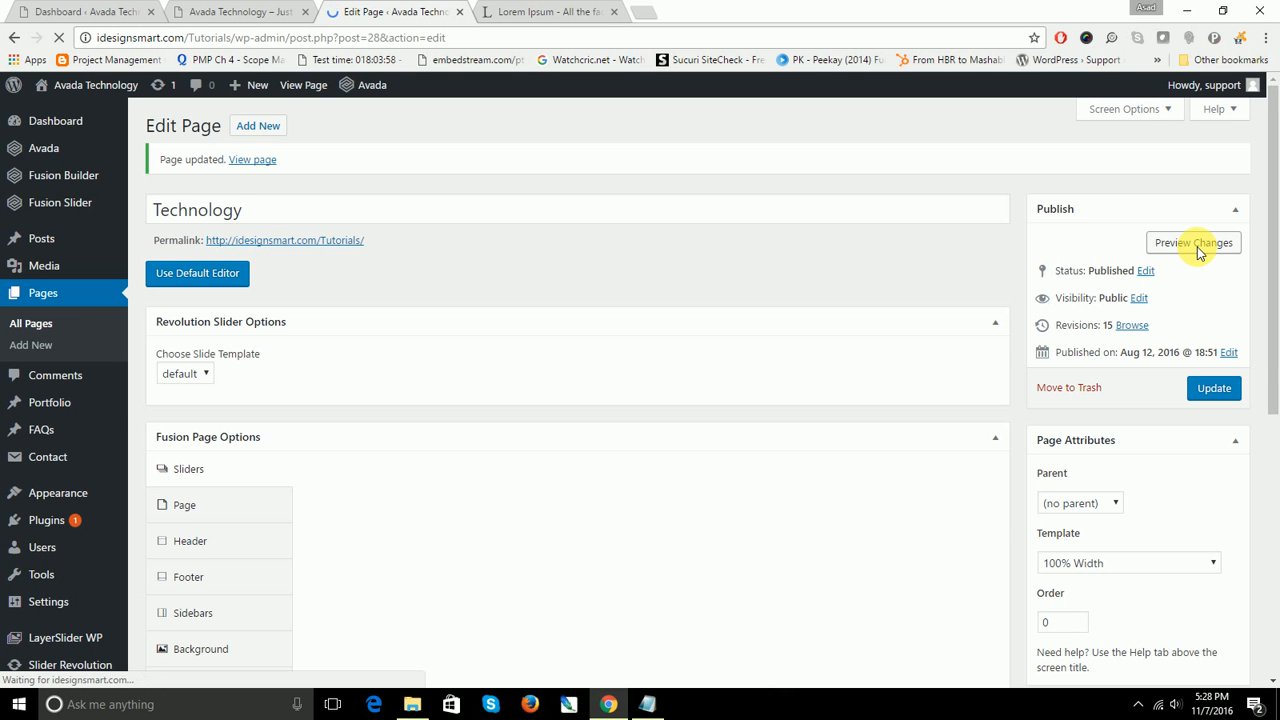
Step: Reload the live Technology page, close the developer tools and check the heading and paragraph over the parallax image
click(193, 8)
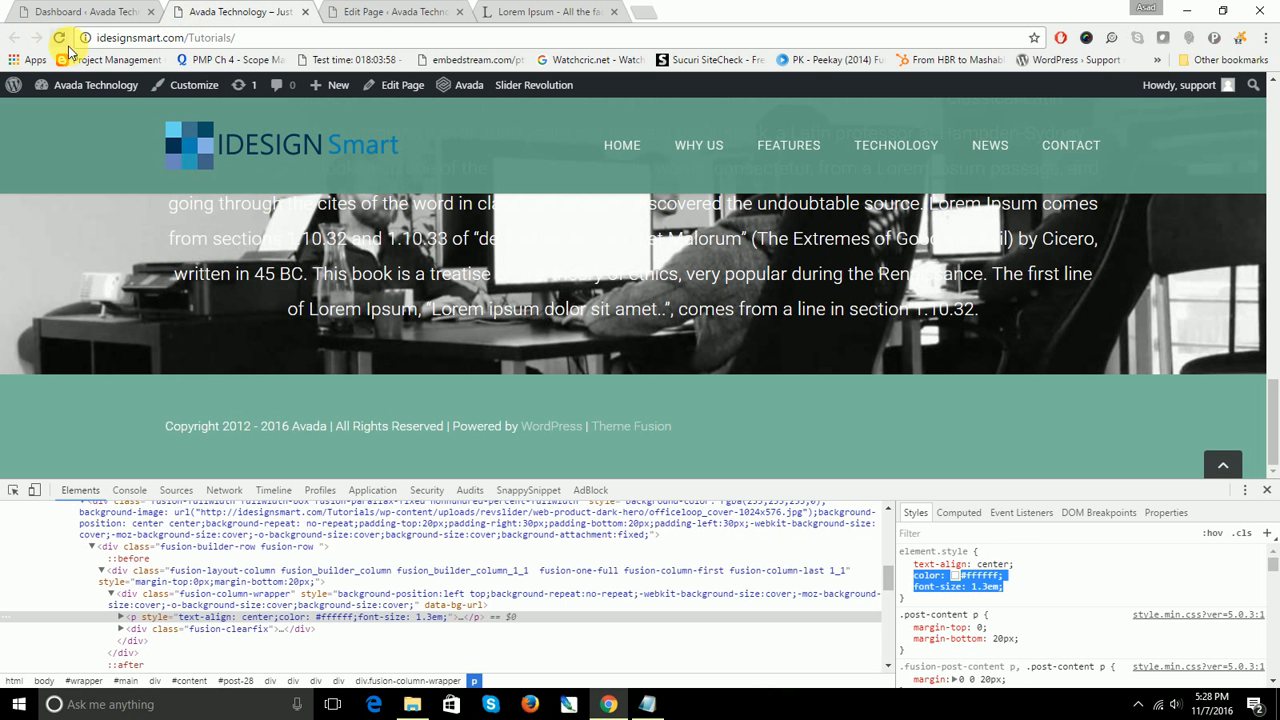
click(60, 38)
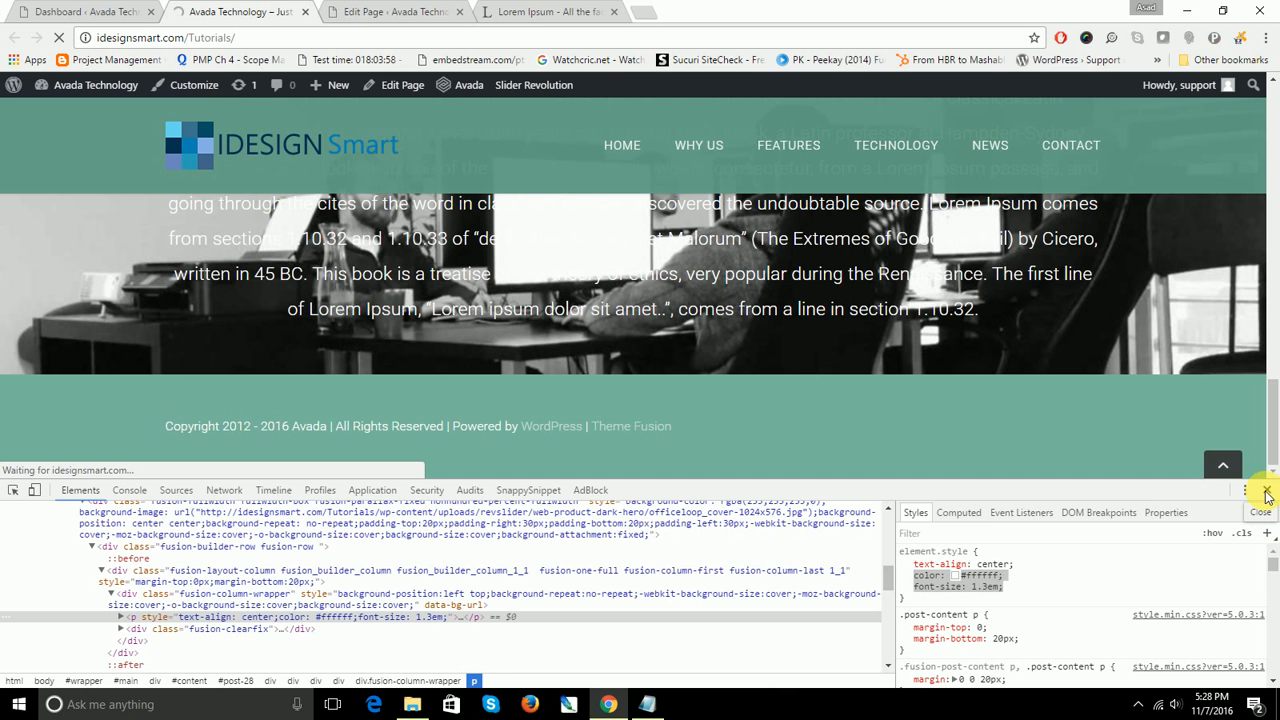
click(1266, 490)
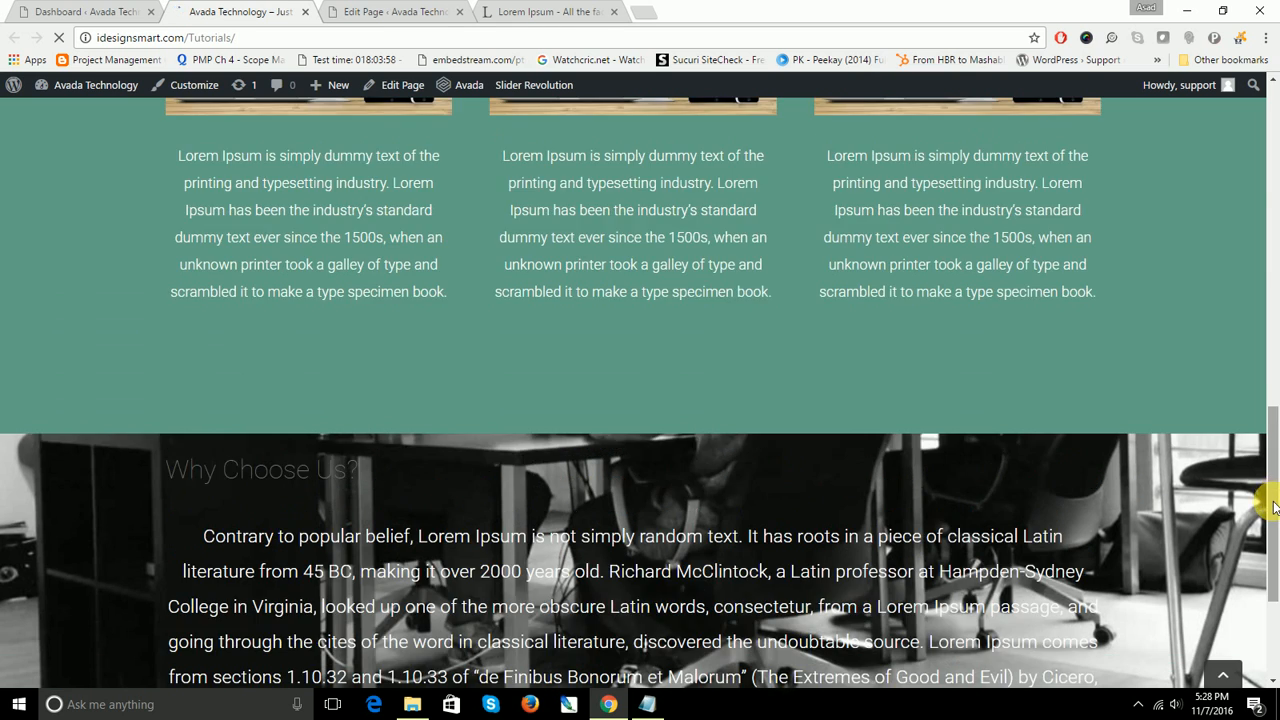
scroll(1266, 451, up, 2)
drag(1272, 505, 1270, 543)
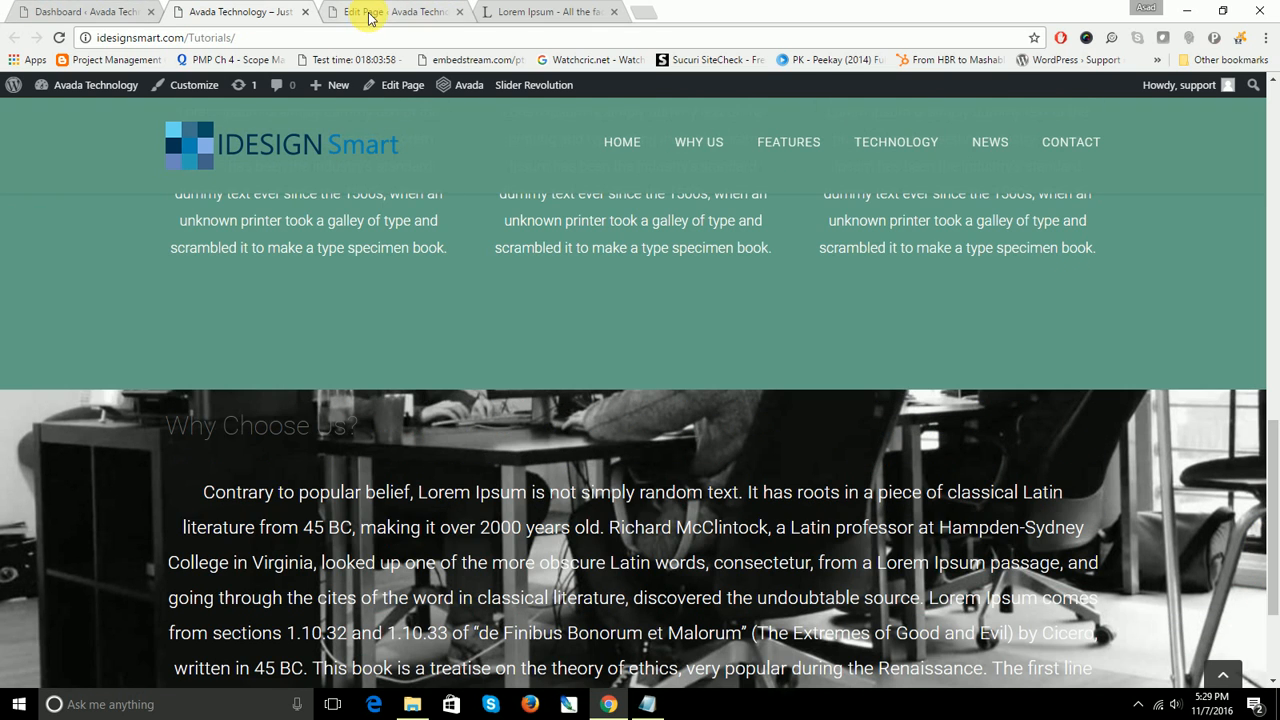
Step: Inspect the "Why Choose Us?" heading's HTML in the developer tools
drag(256, 428, 348, 428)
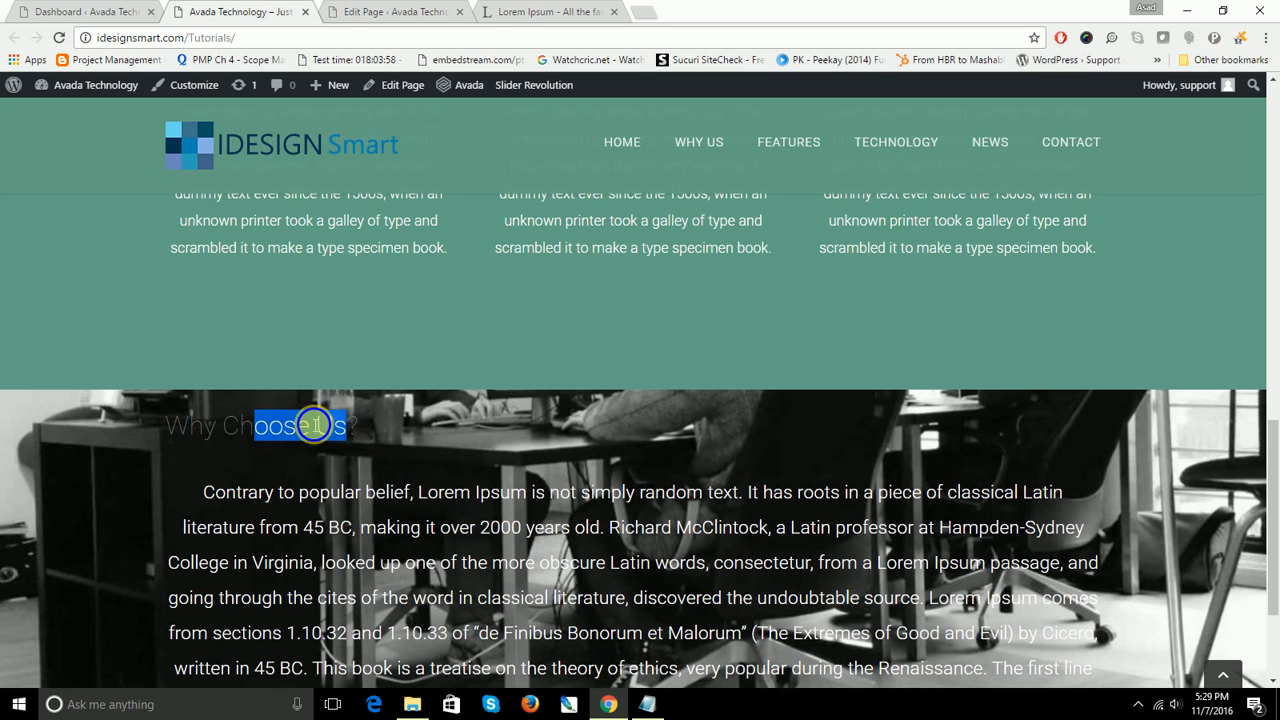
right_click(316, 425)
click(340, 522)
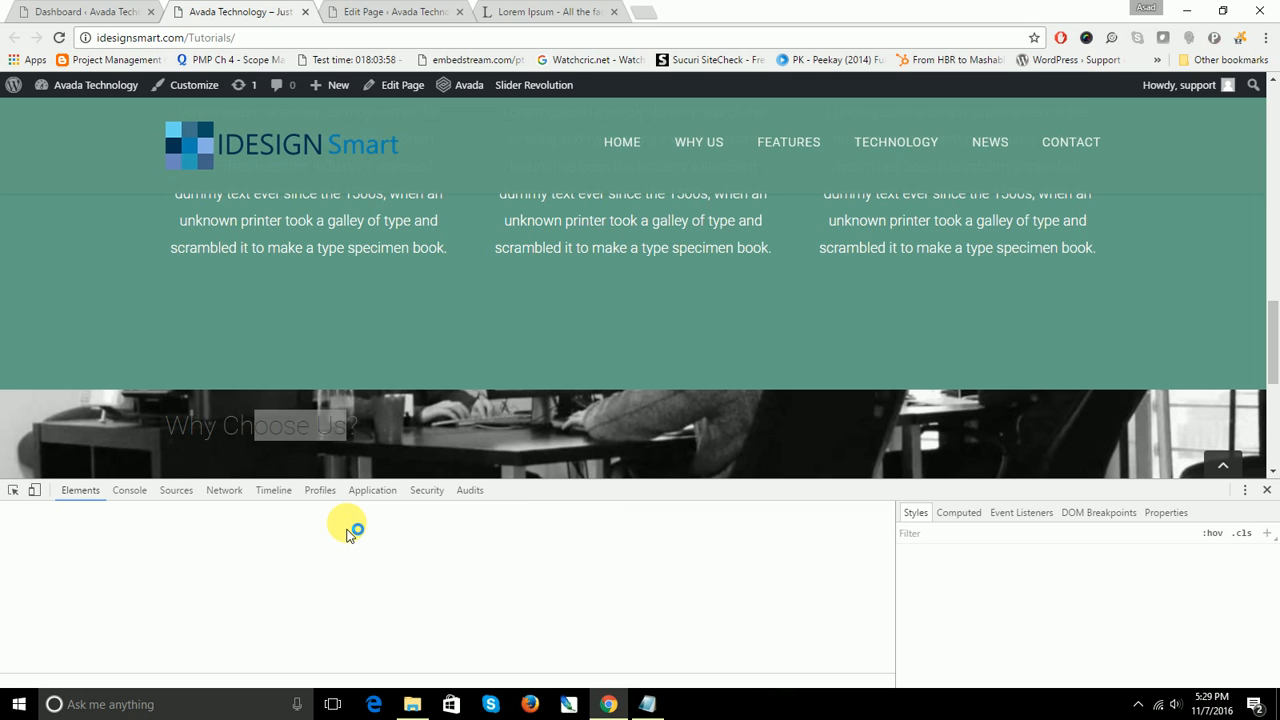
Step: Return to the page editor and open the HTML source of the "Why Choose Us?" Text Block
key(ctrl+Tab)
scroll(560, 435, down, 3)
scroll(566, 443, down, 3)
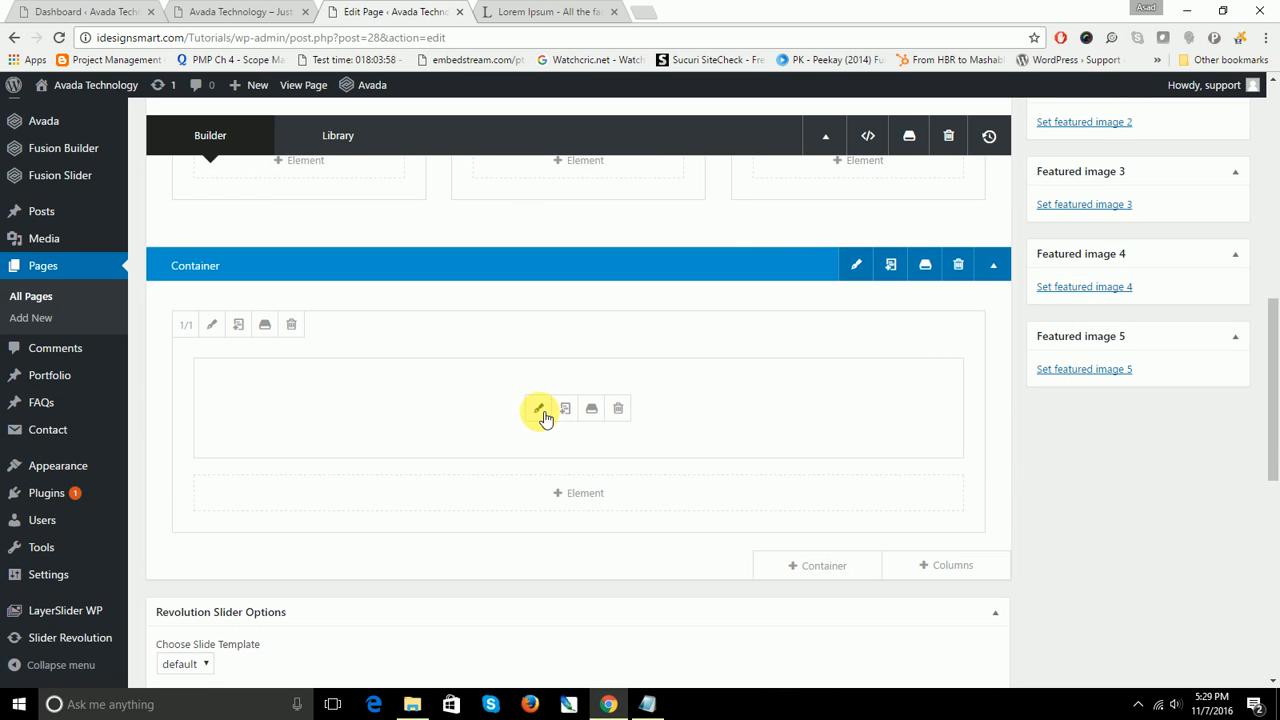
click(539, 411)
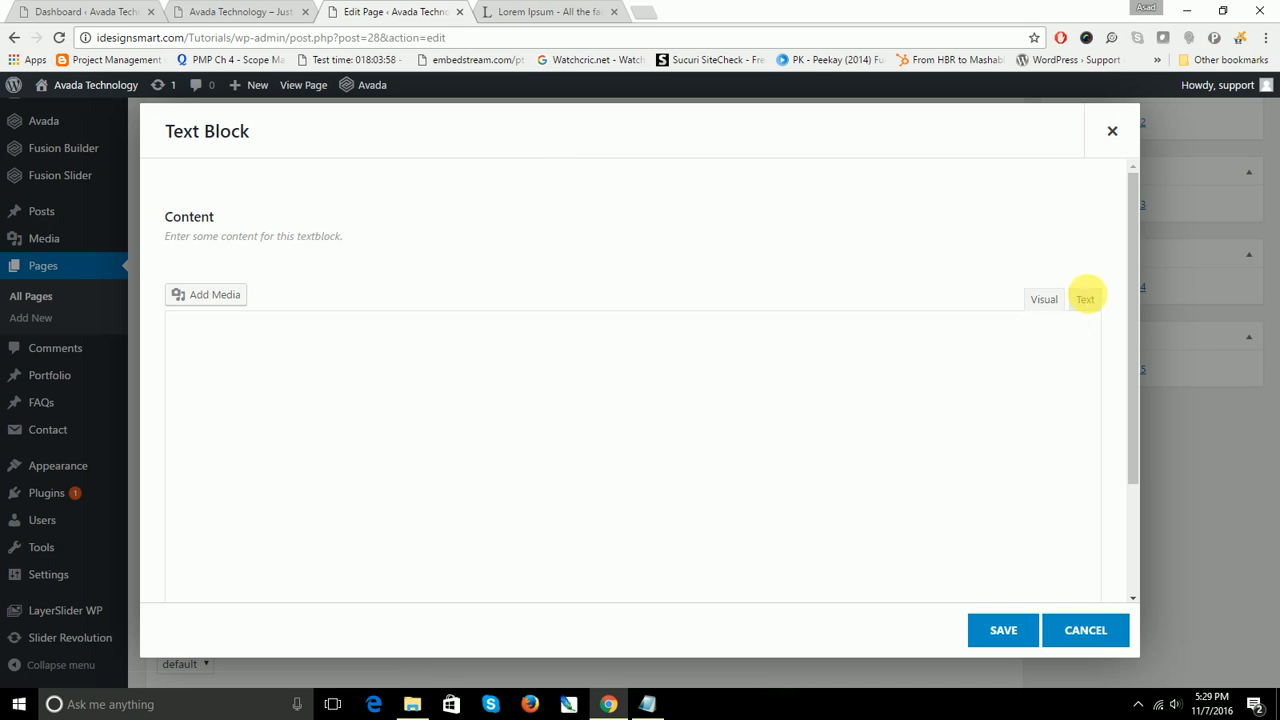
click(1090, 299)
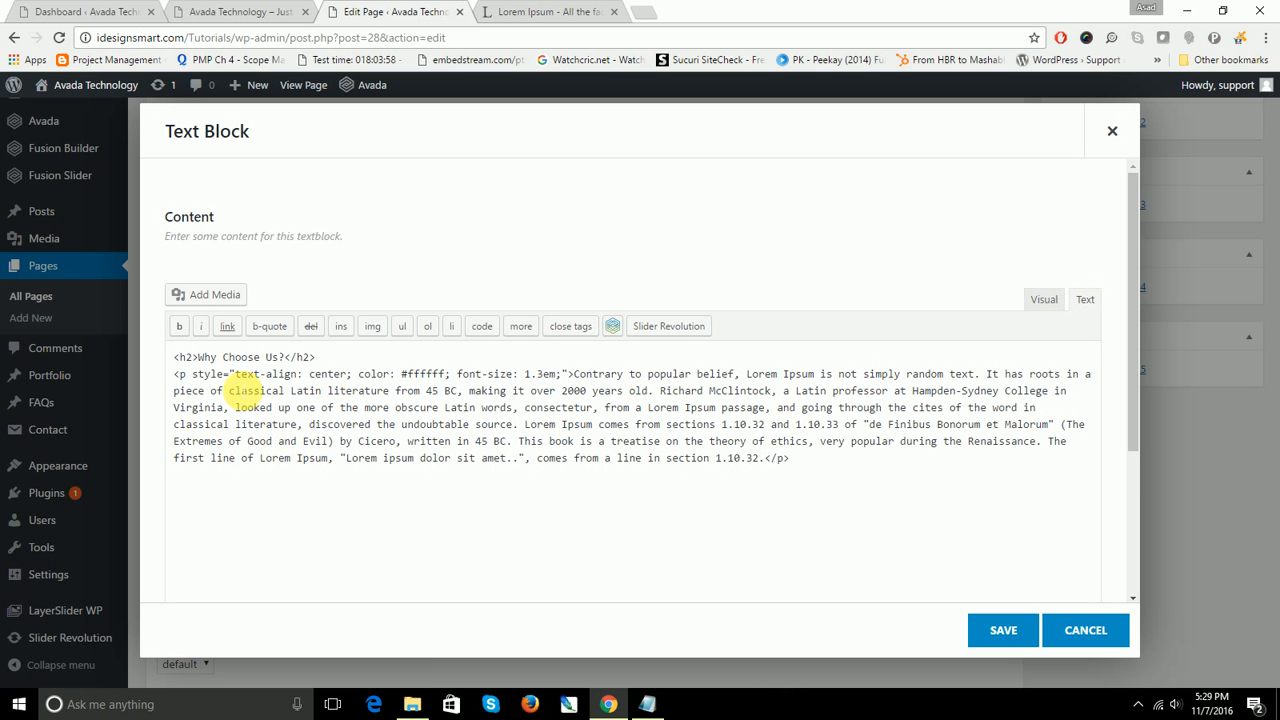
Step: Copy the paragraph's style attribute into the h2 tag so it reads style="text-align: center; color: #ffffff;"
drag(192, 373, 432, 373)
key(ctrl+c)
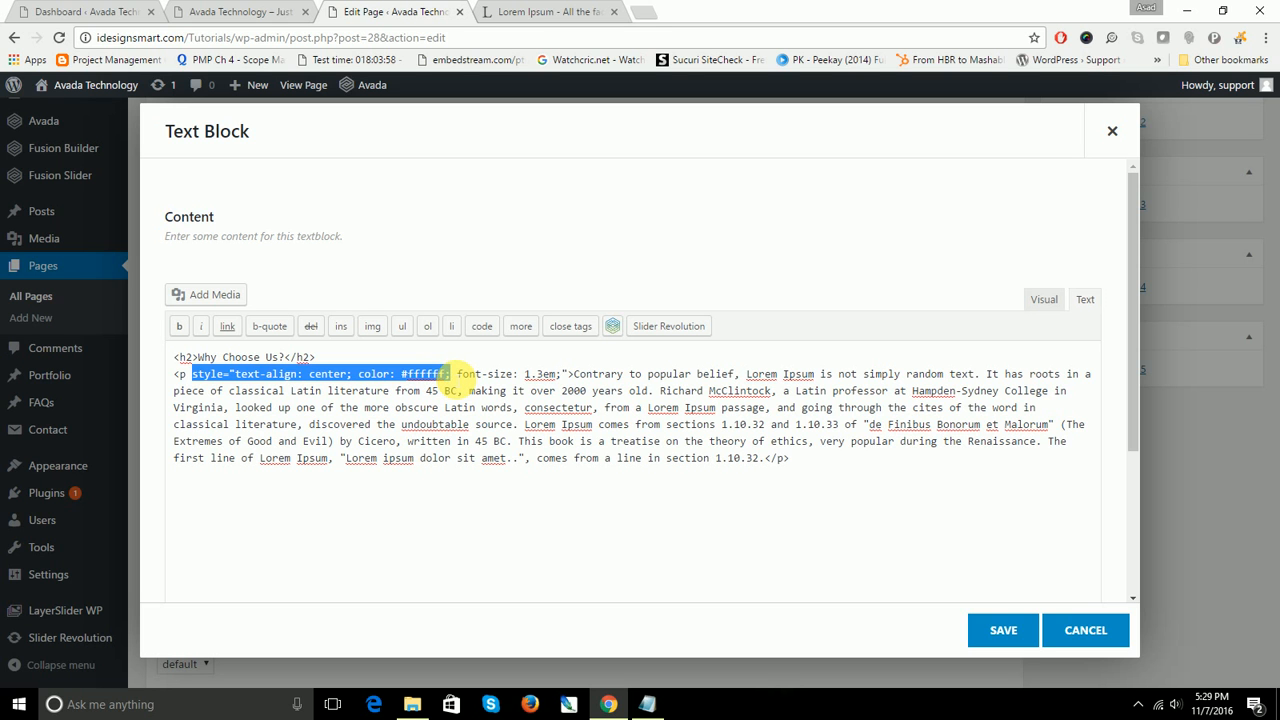
click(193, 357)
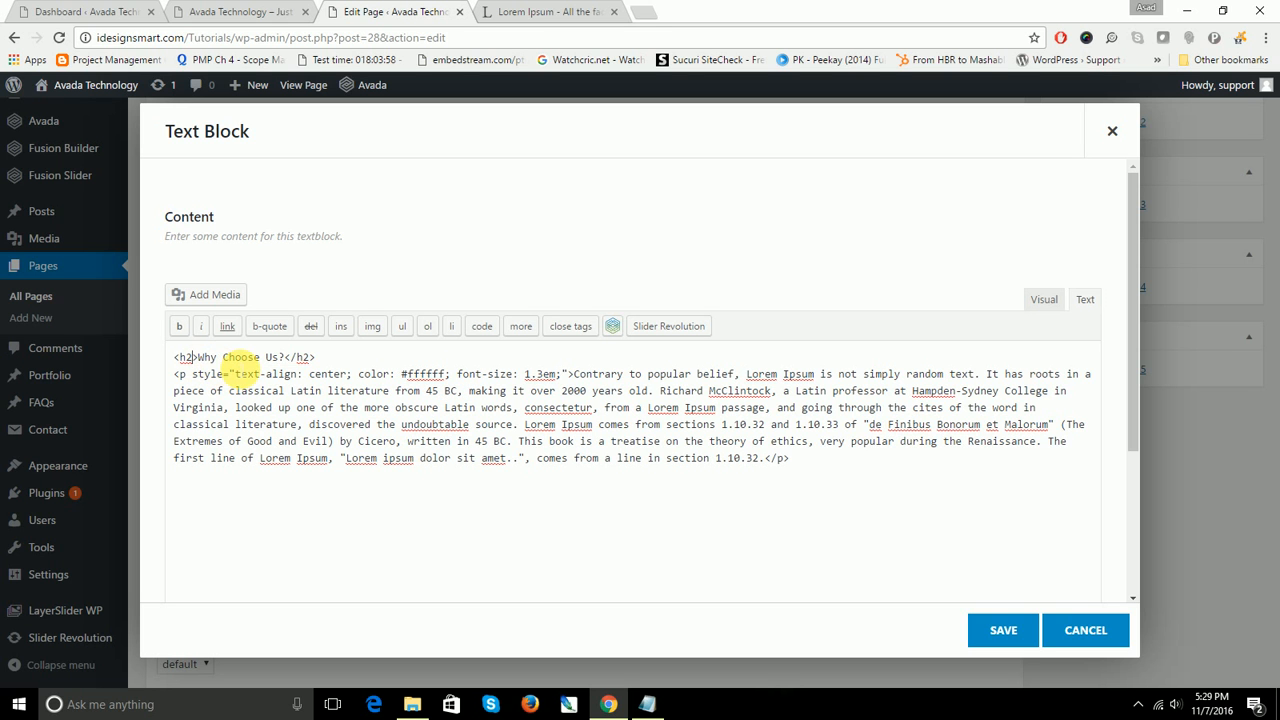
key(ctrl+v)
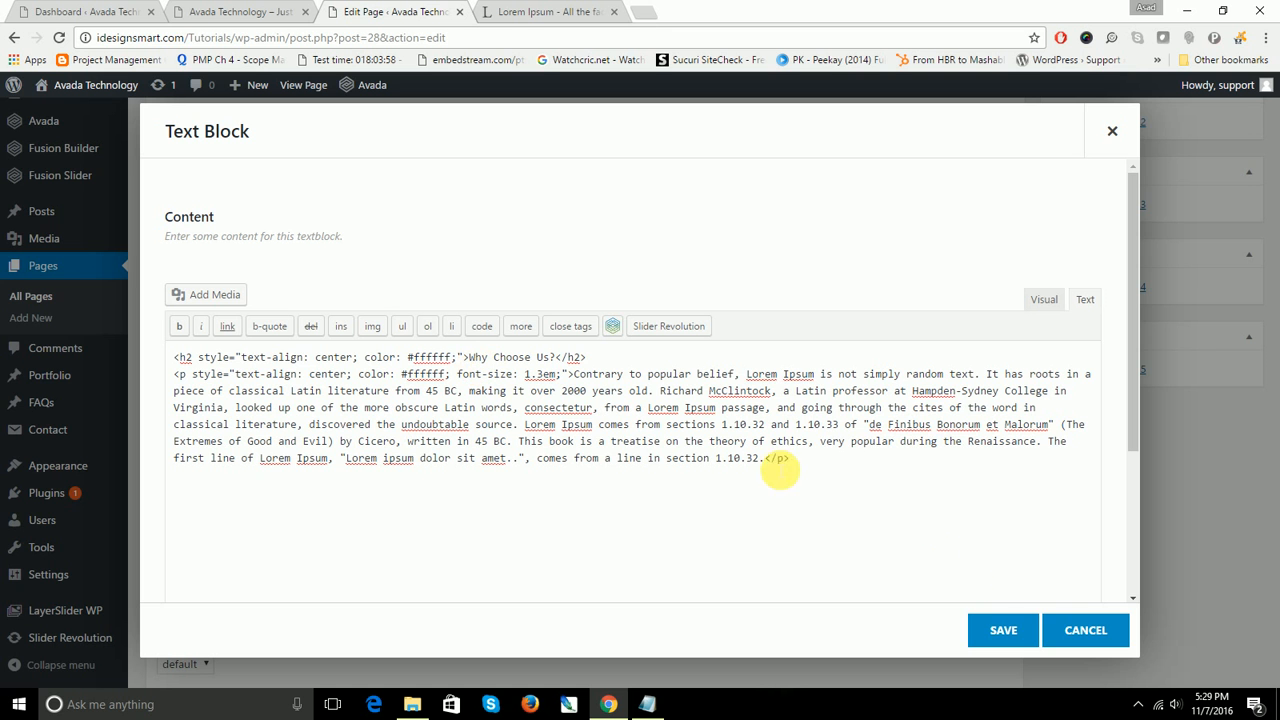
Step: Save the Text Block with the restyled heading and update the Technology page
click(998, 628)
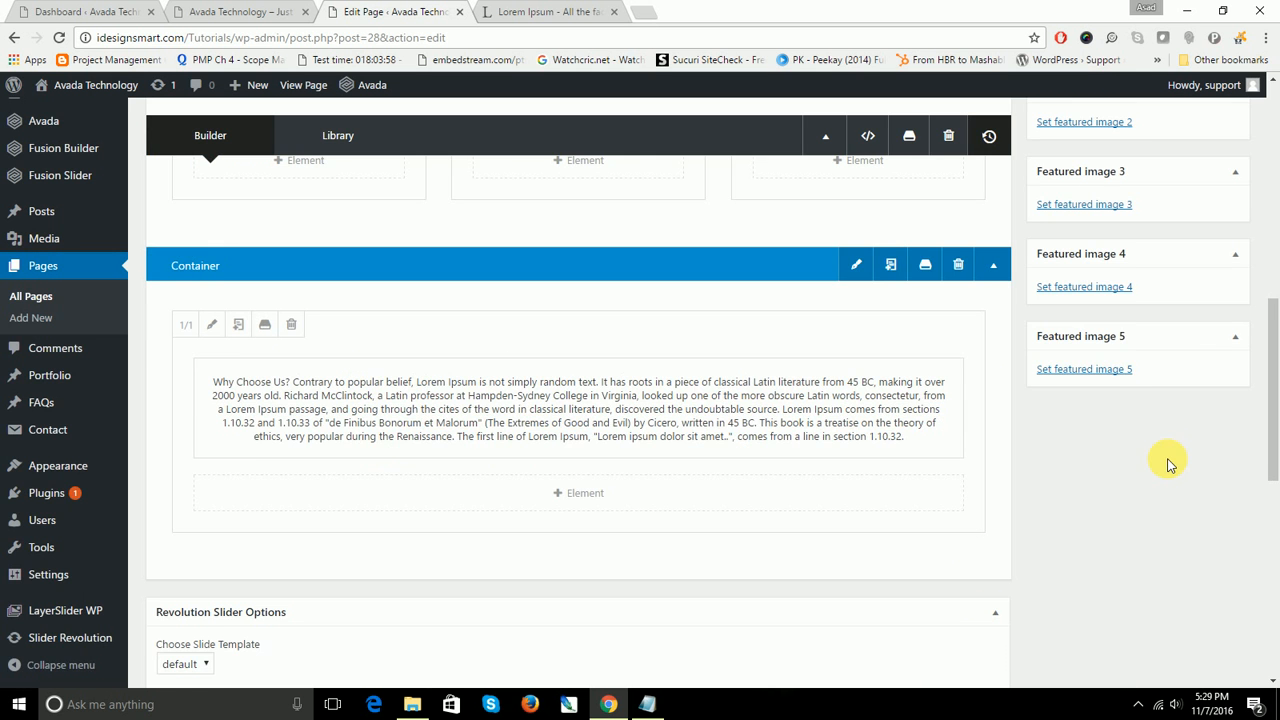
scroll(1166, 457, up, 10)
click(1220, 390)
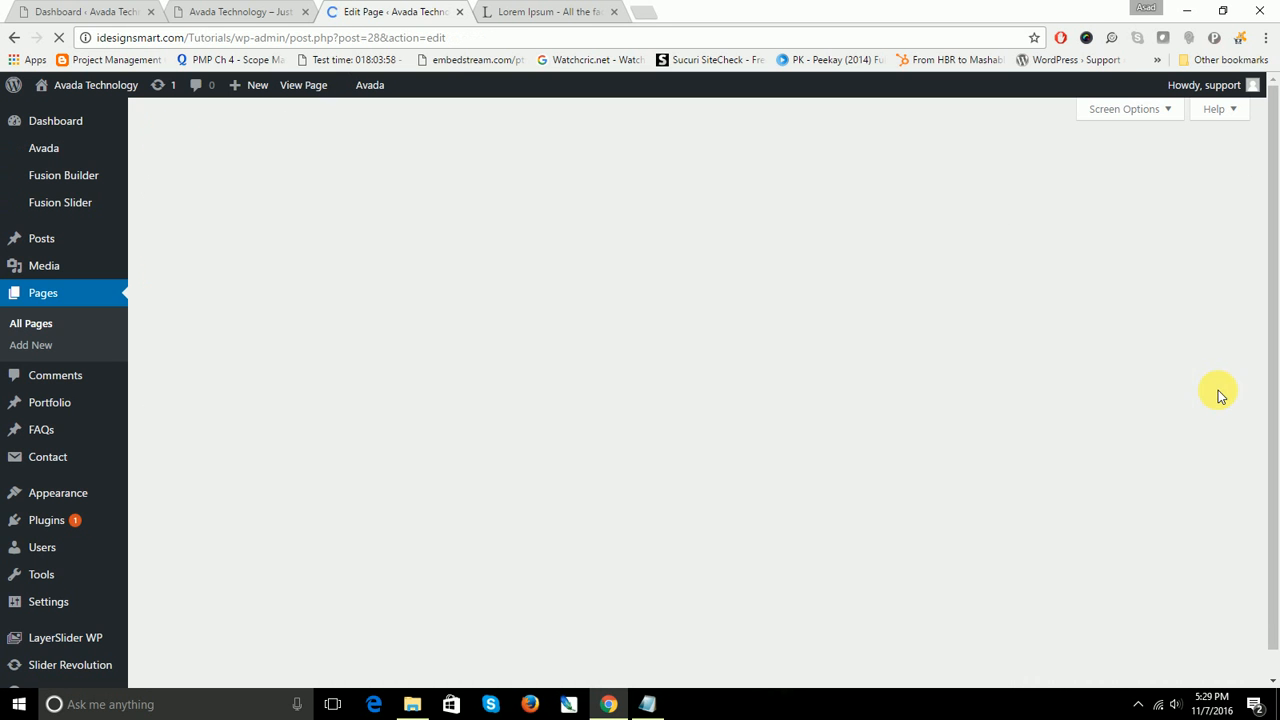
Step: Reload the live page, close the developer tools and review the centered white heading and the parallax section
click(207, 12)
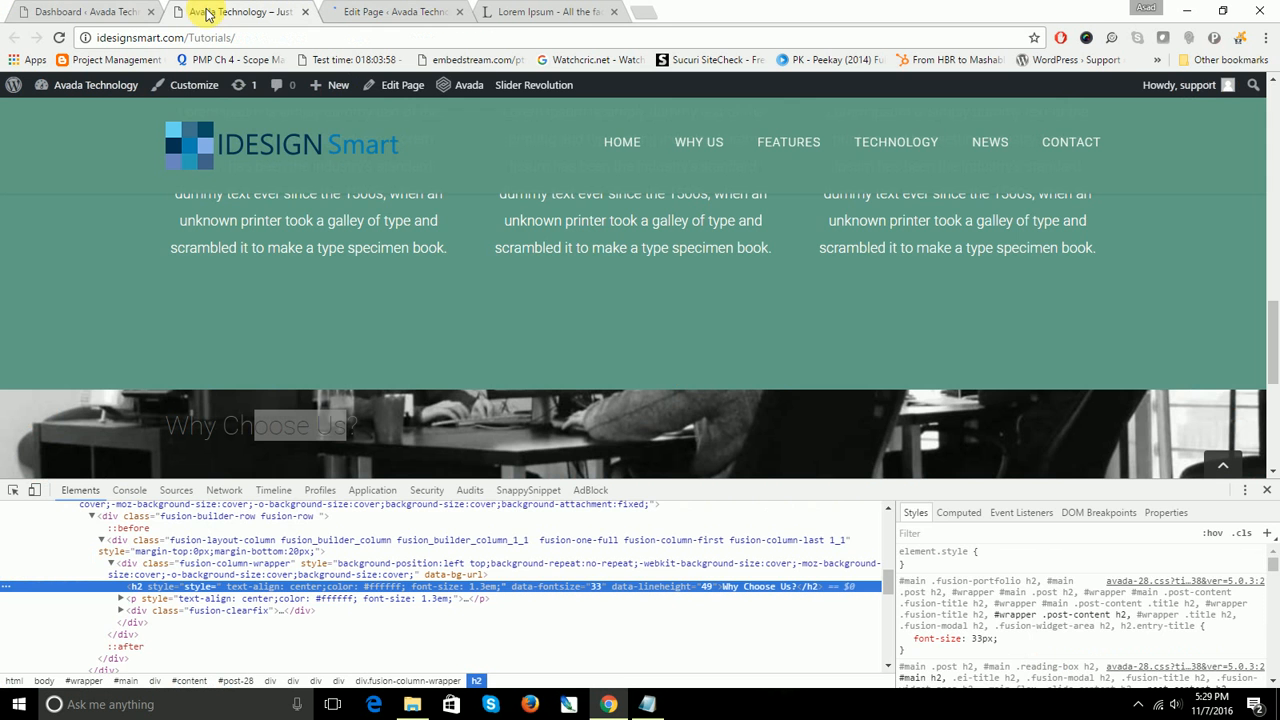
click(57, 42)
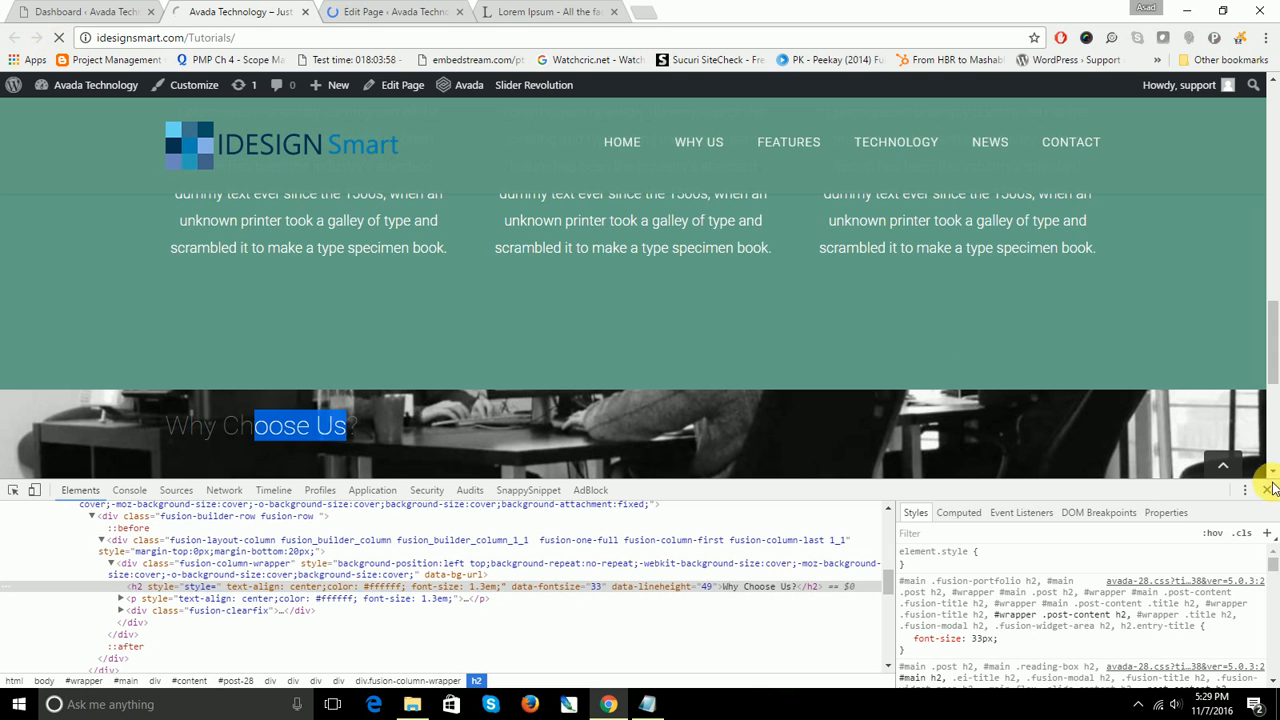
click(1267, 490)
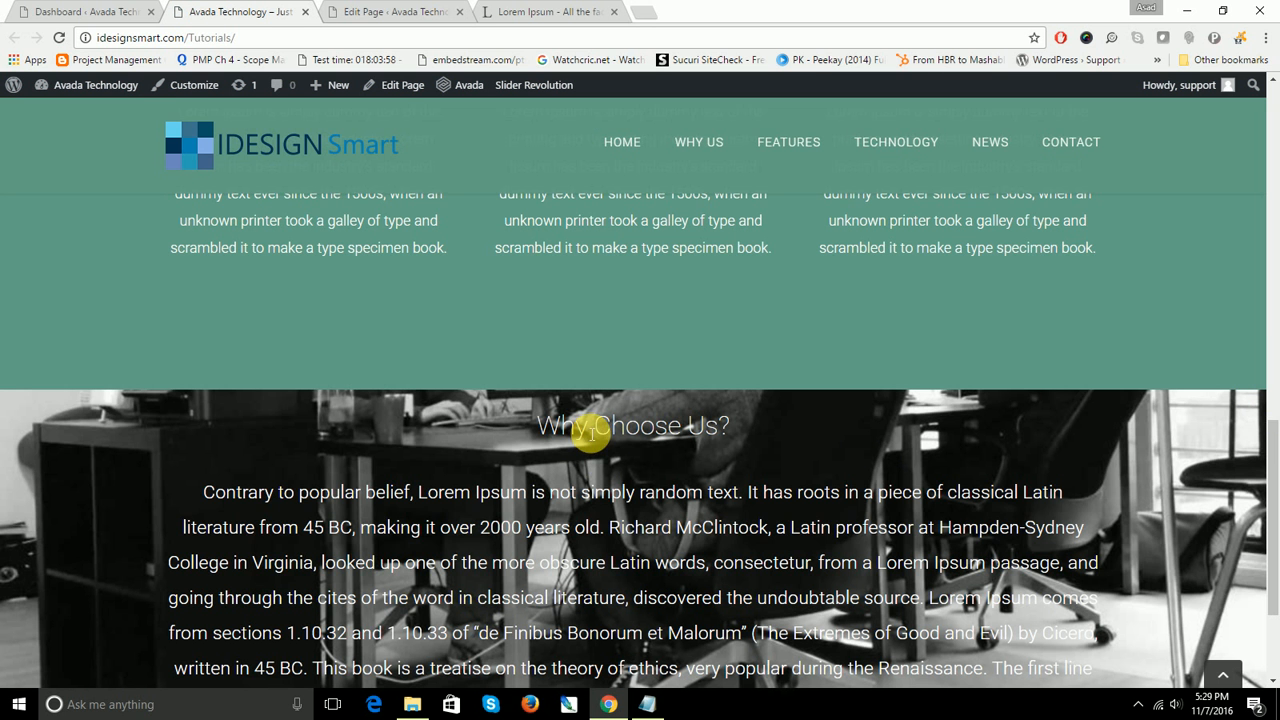
scroll(645, 480, down, 3)
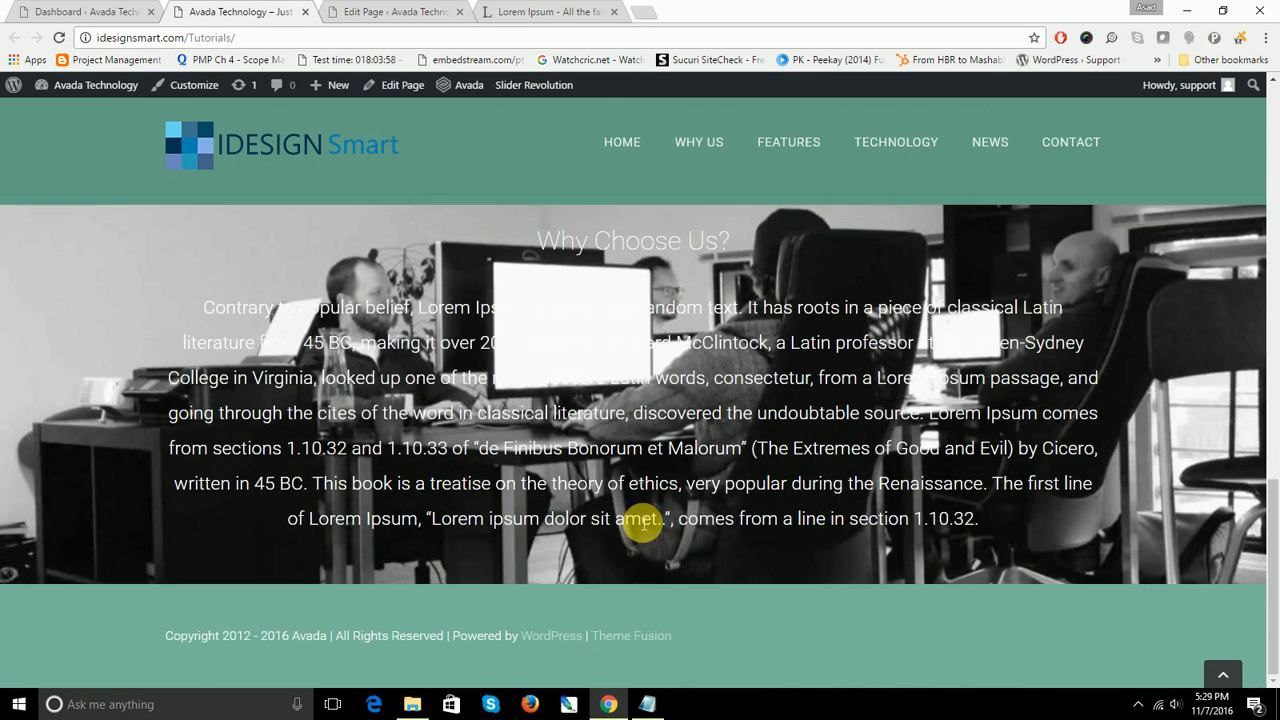
scroll(640, 522, up, 2)
scroll(640, 522, down, 3)
drag(1268, 482, 1200, 585)
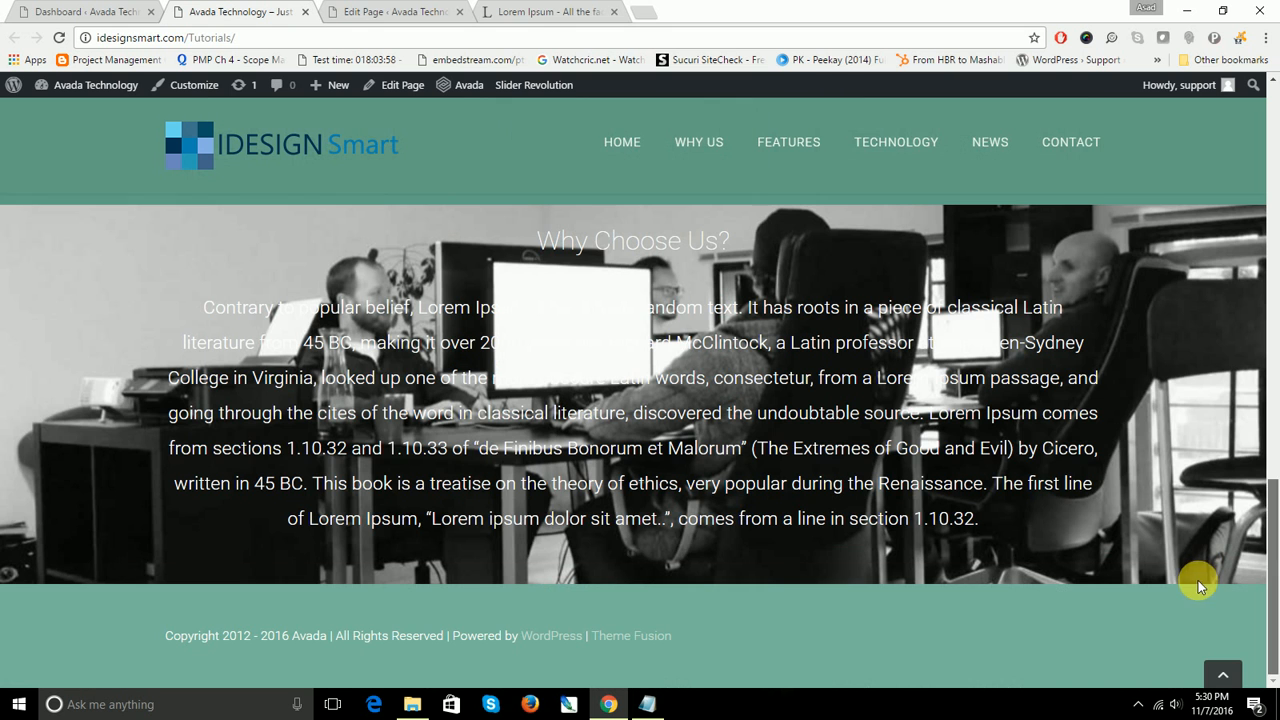
Step: Return to the page editor and add a container with two 1/2 columns below the "Why Choose Us?" container
click(388, 8)
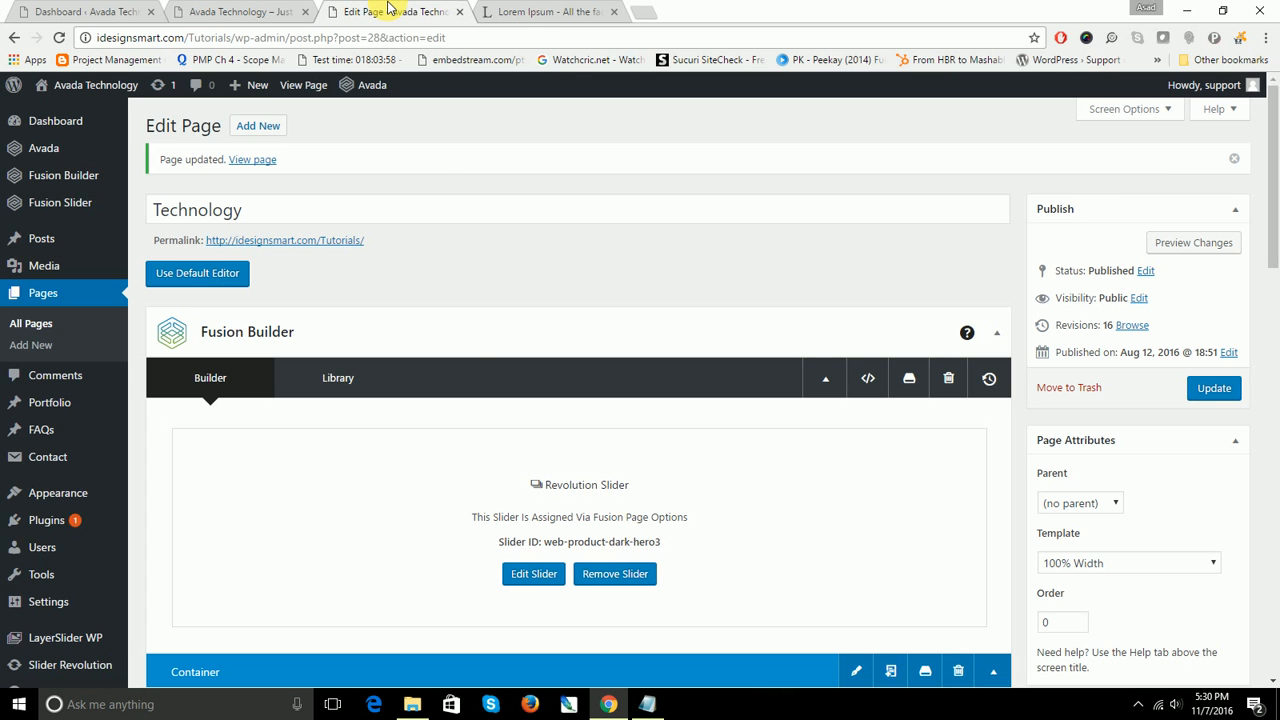
scroll(480, 340, down, 3)
scroll(482, 343, down, 3)
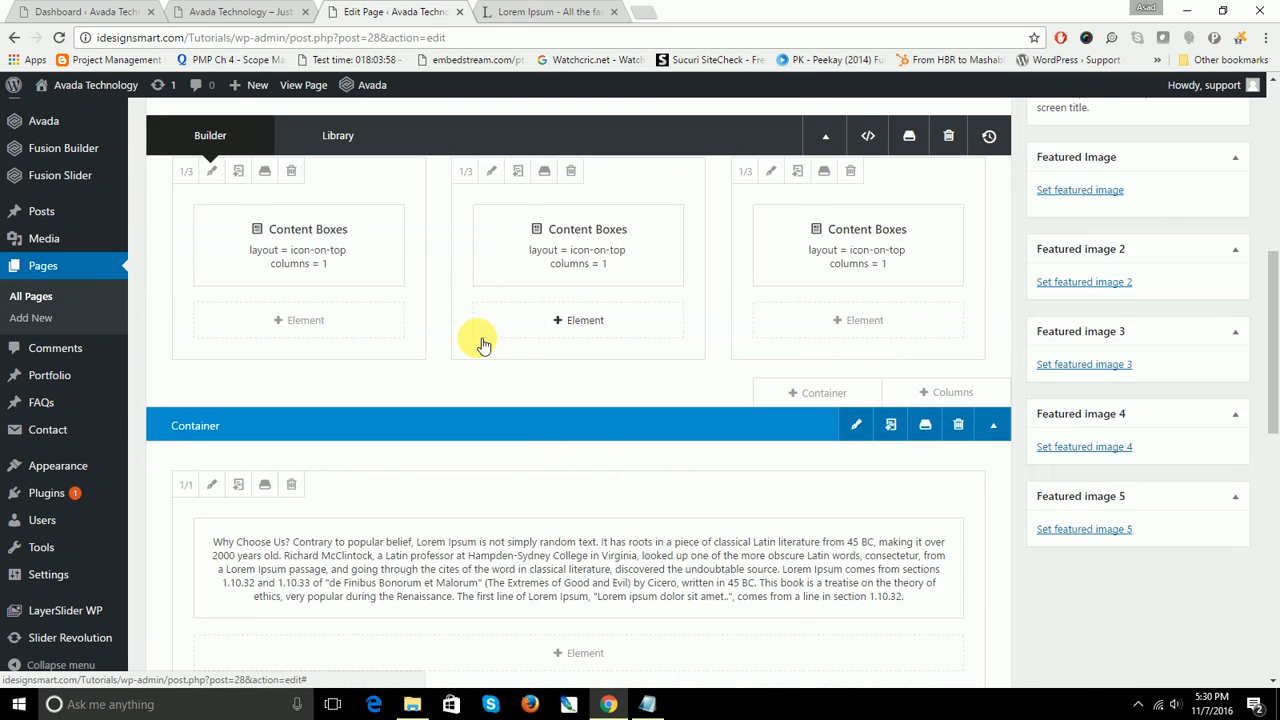
scroll(488, 343, down, 3)
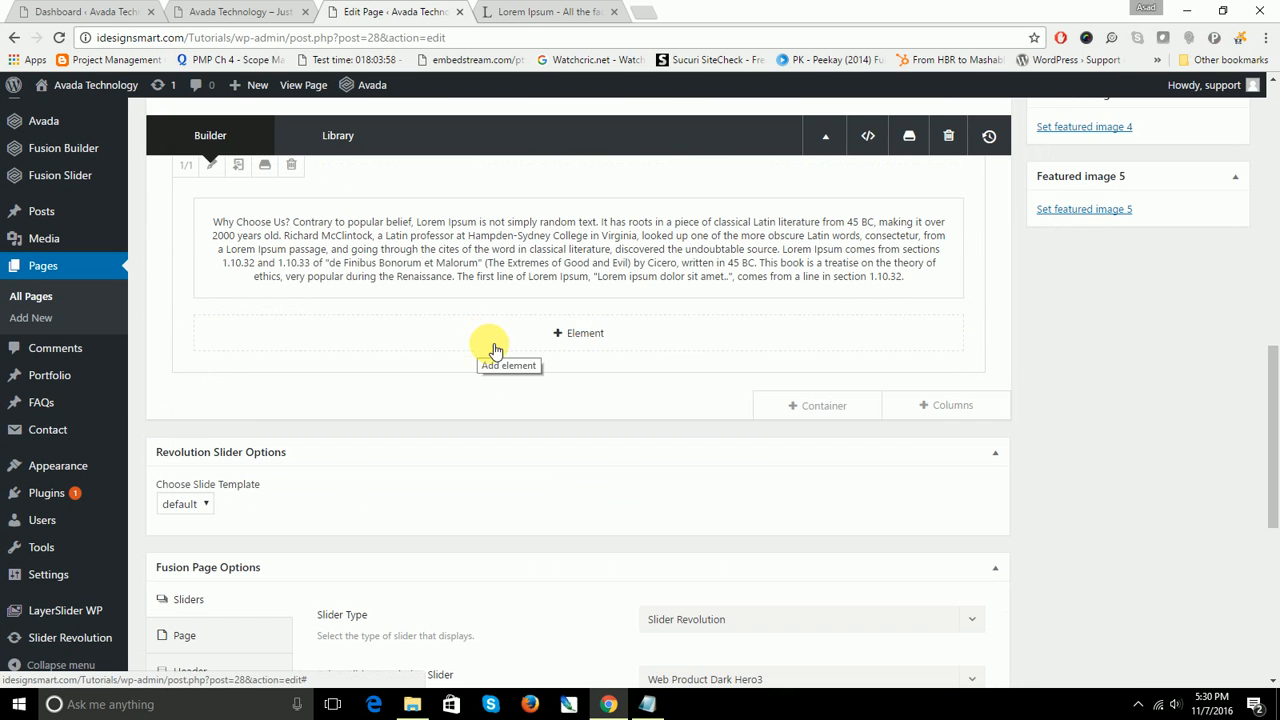
click(828, 406)
click(658, 289)
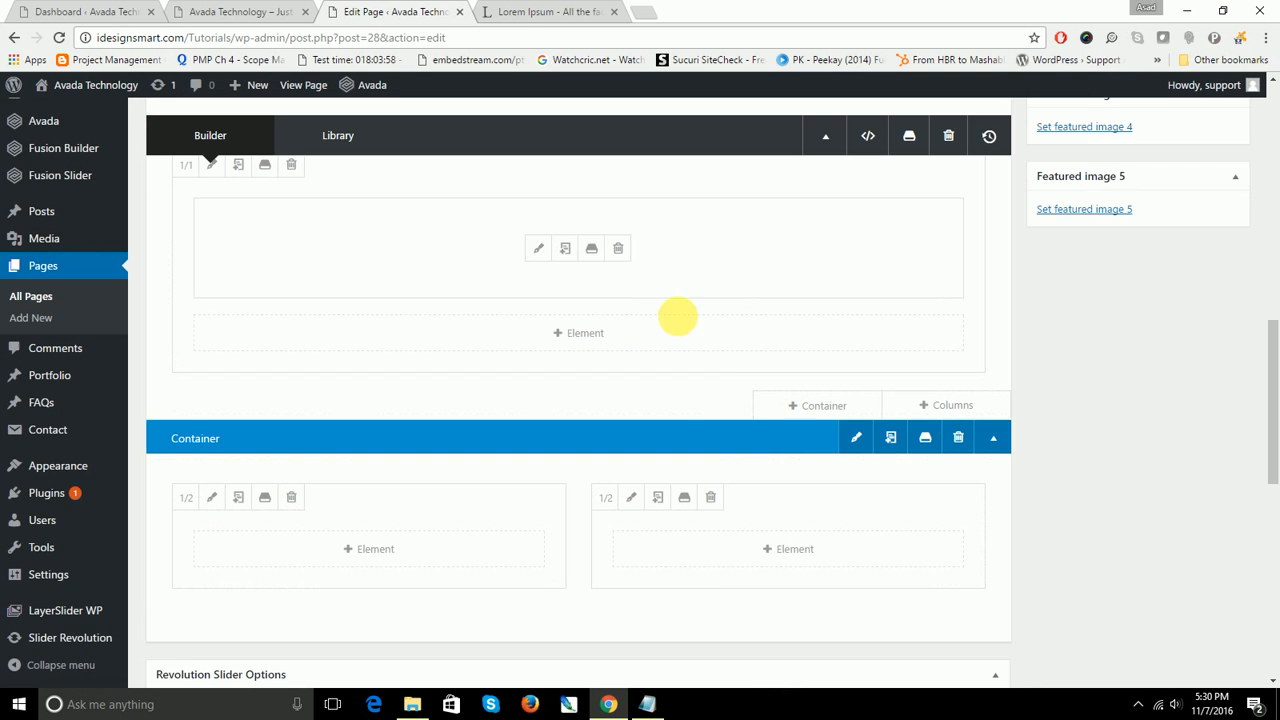
Step: Set 100% Interior Content Width and Set Columns to Equal Height to Yes for the new container and save it
scroll(757, 477, down, 2)
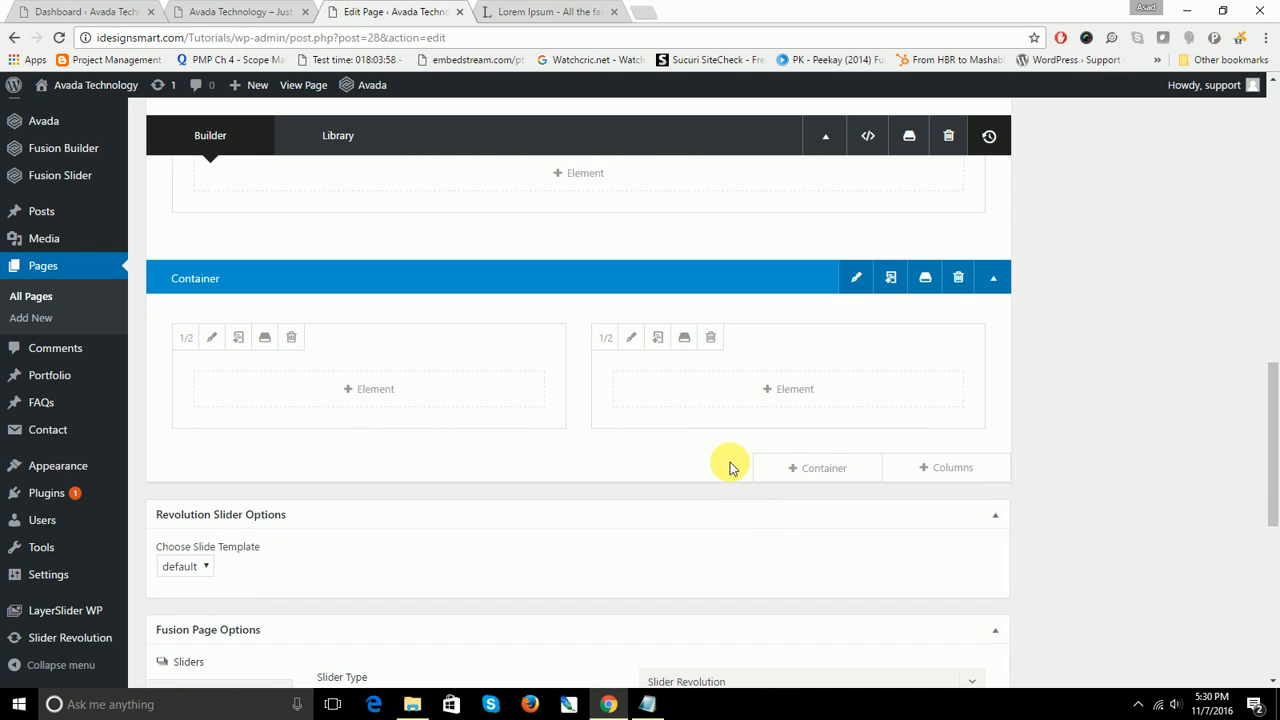
click(856, 277)
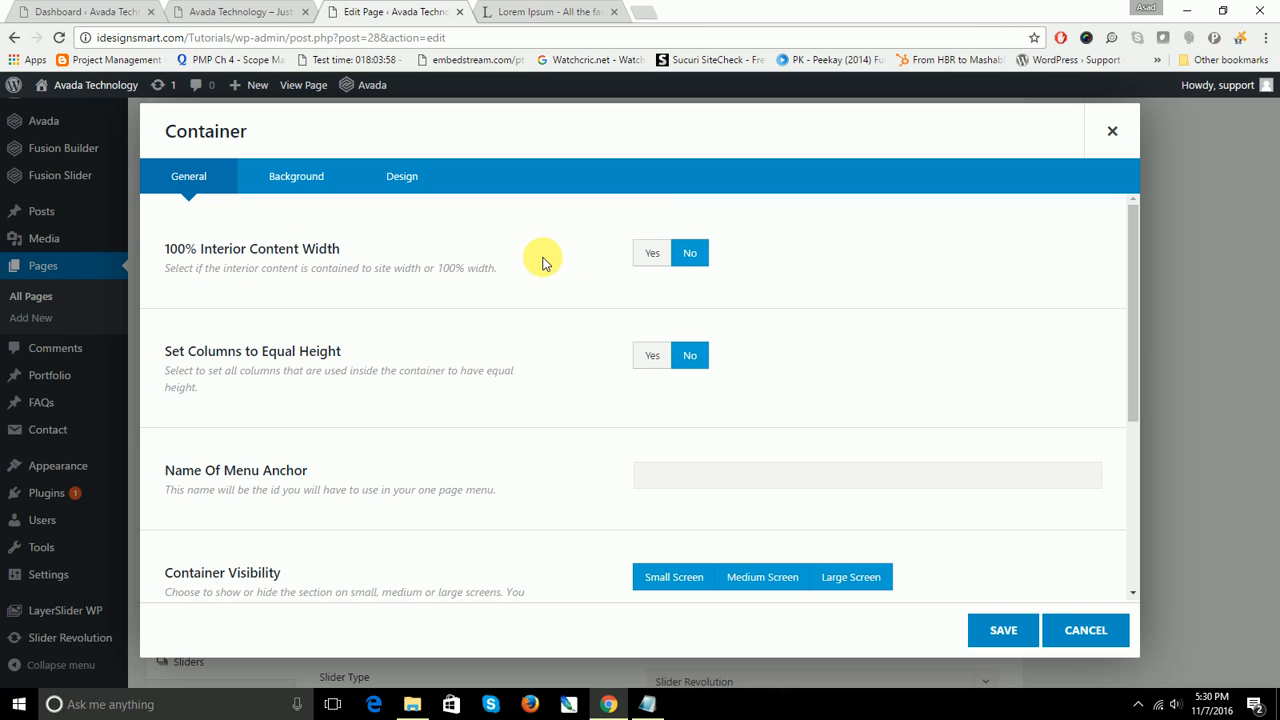
click(655, 253)
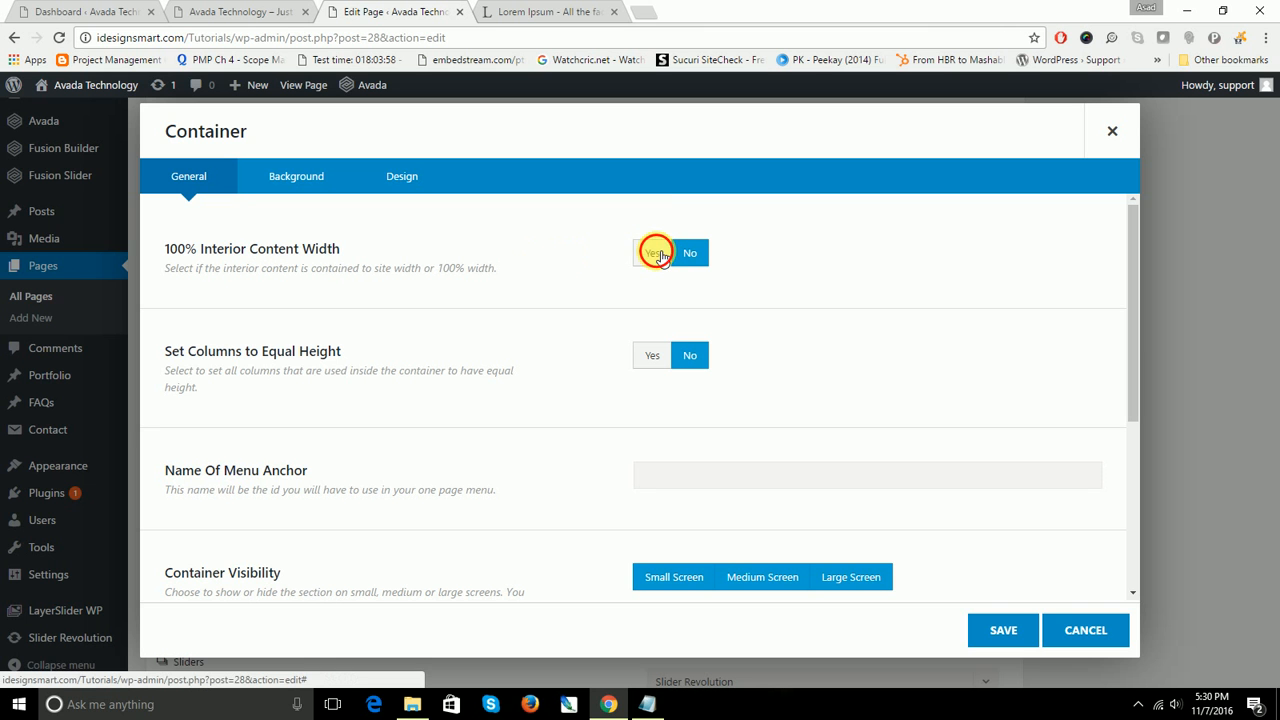
click(655, 357)
scroll(786, 423, down, 3)
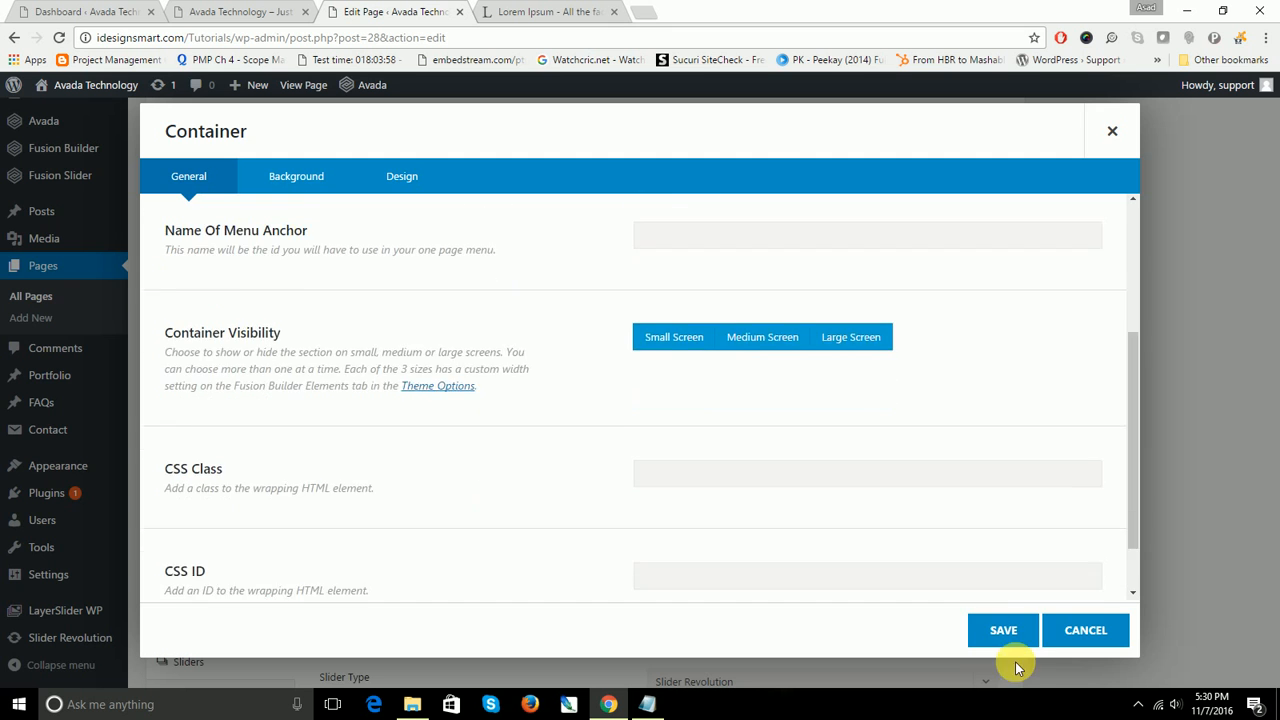
click(1004, 632)
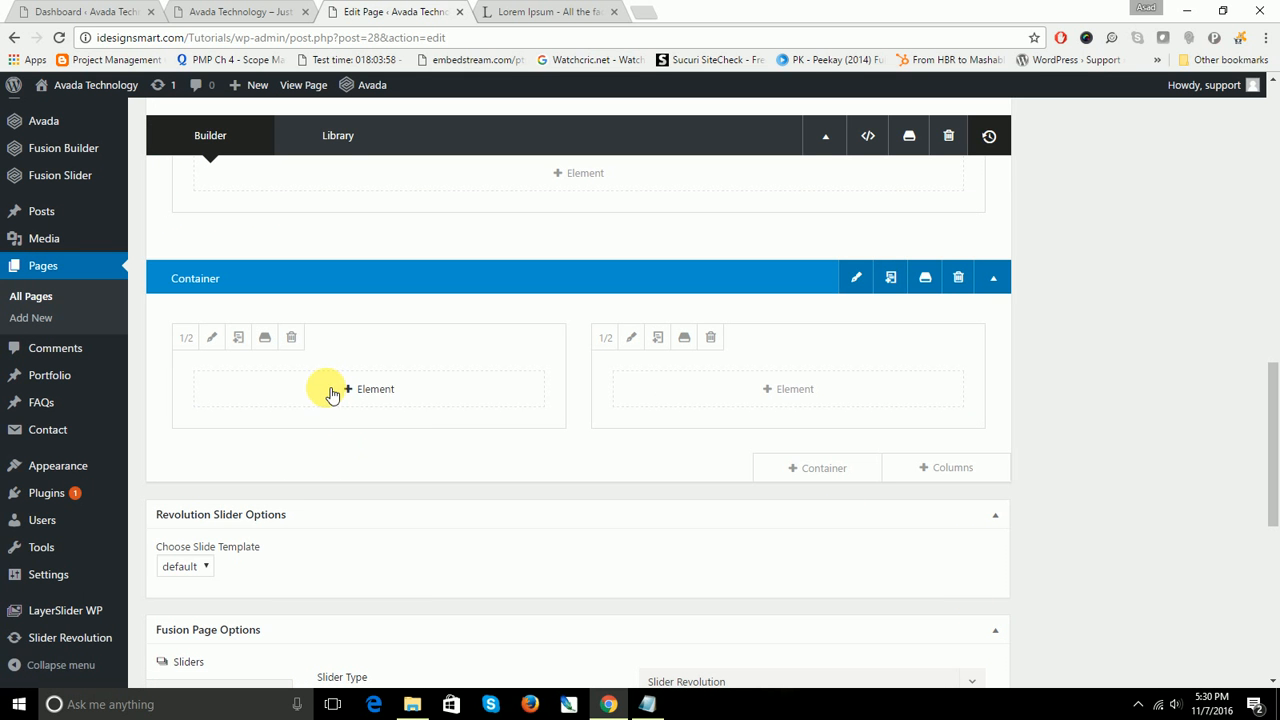
Step: Set Center Content to Yes for the first 1/2 column, give it the background color #03a9f4 and save it
click(213, 343)
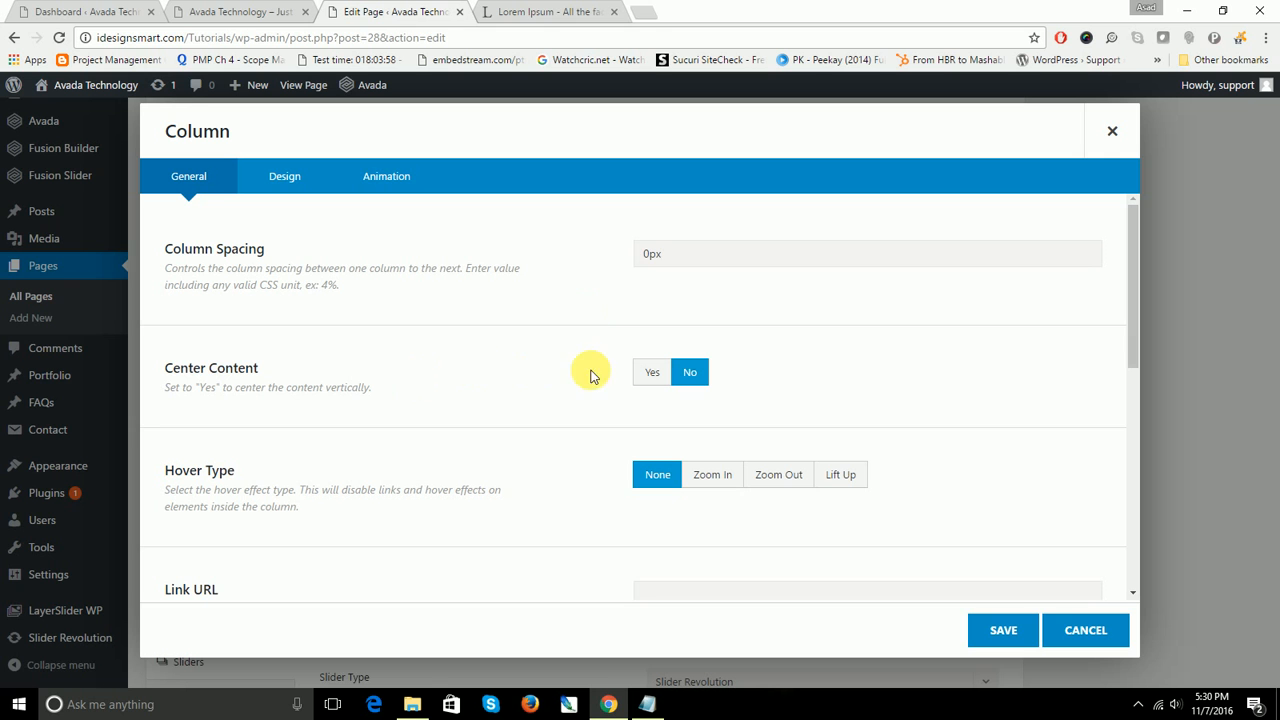
click(660, 373)
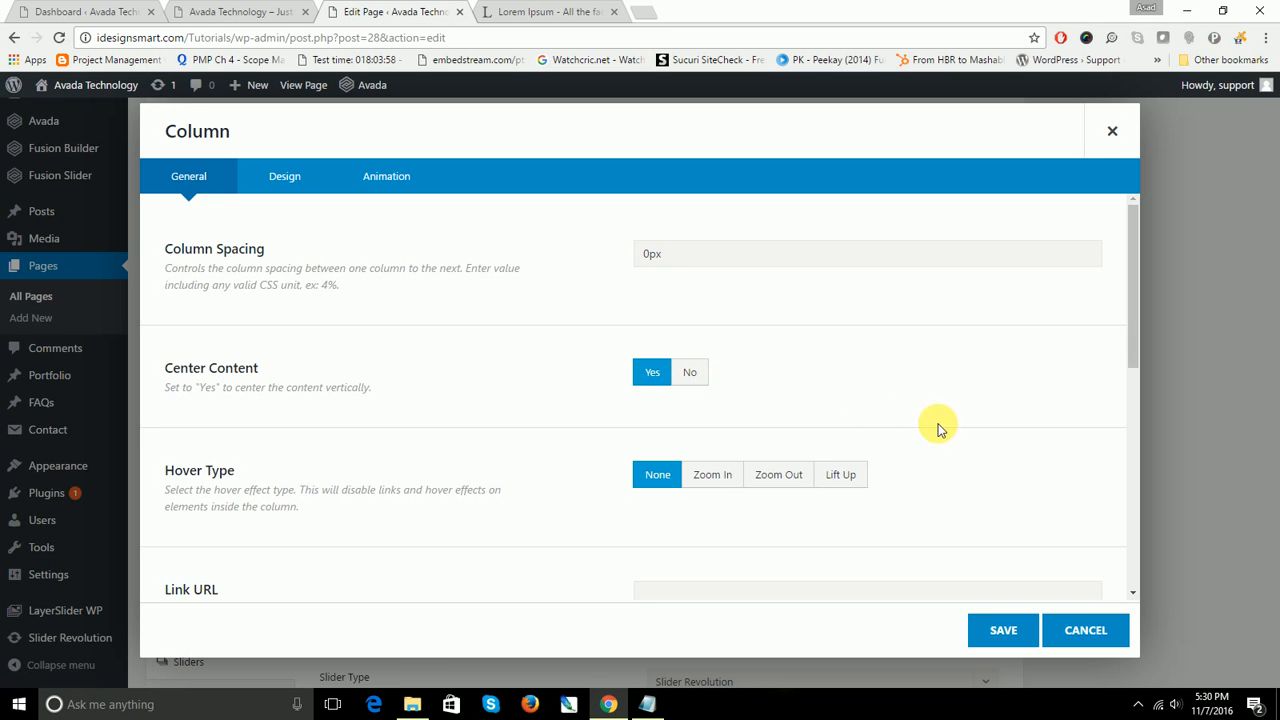
click(306, 184)
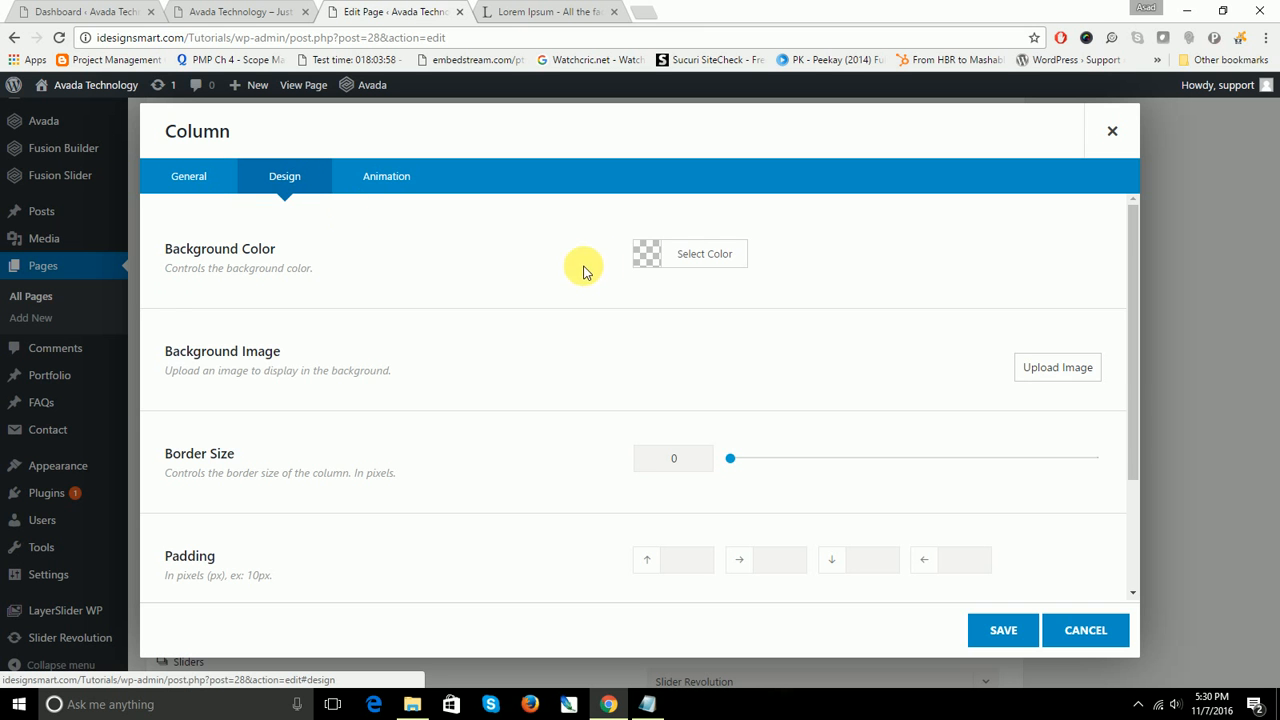
click(659, 263)
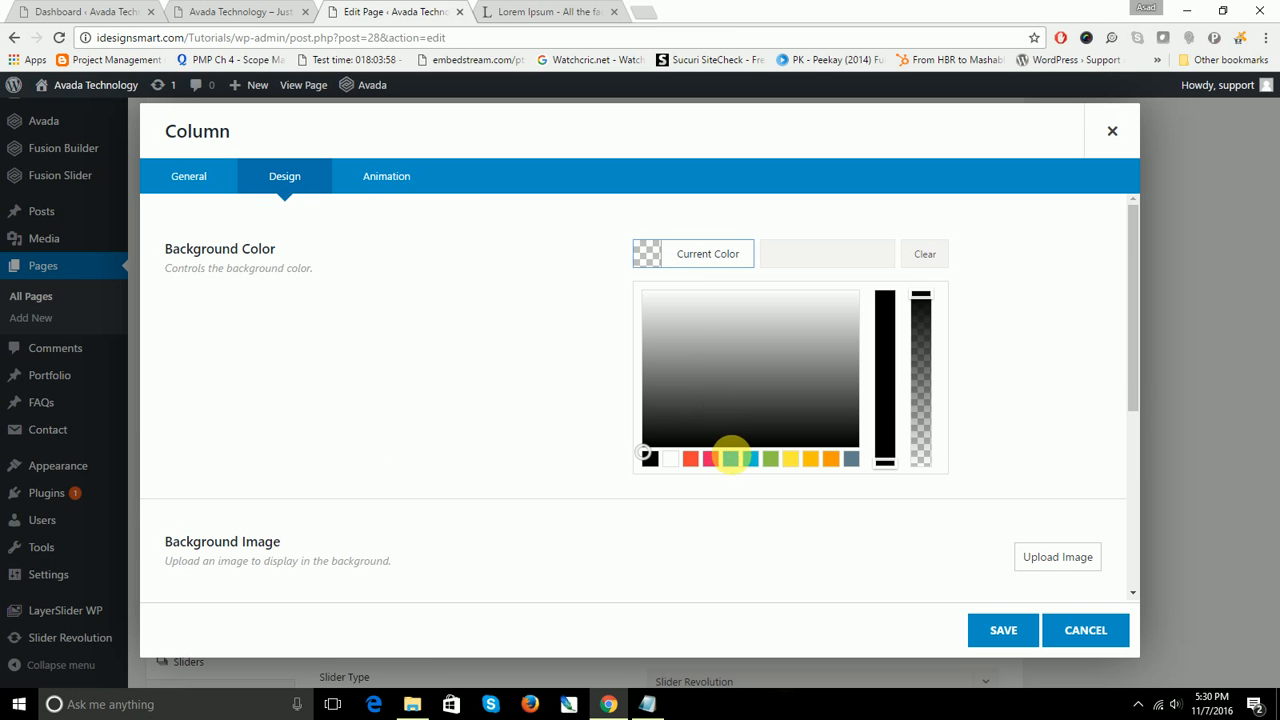
click(738, 461)
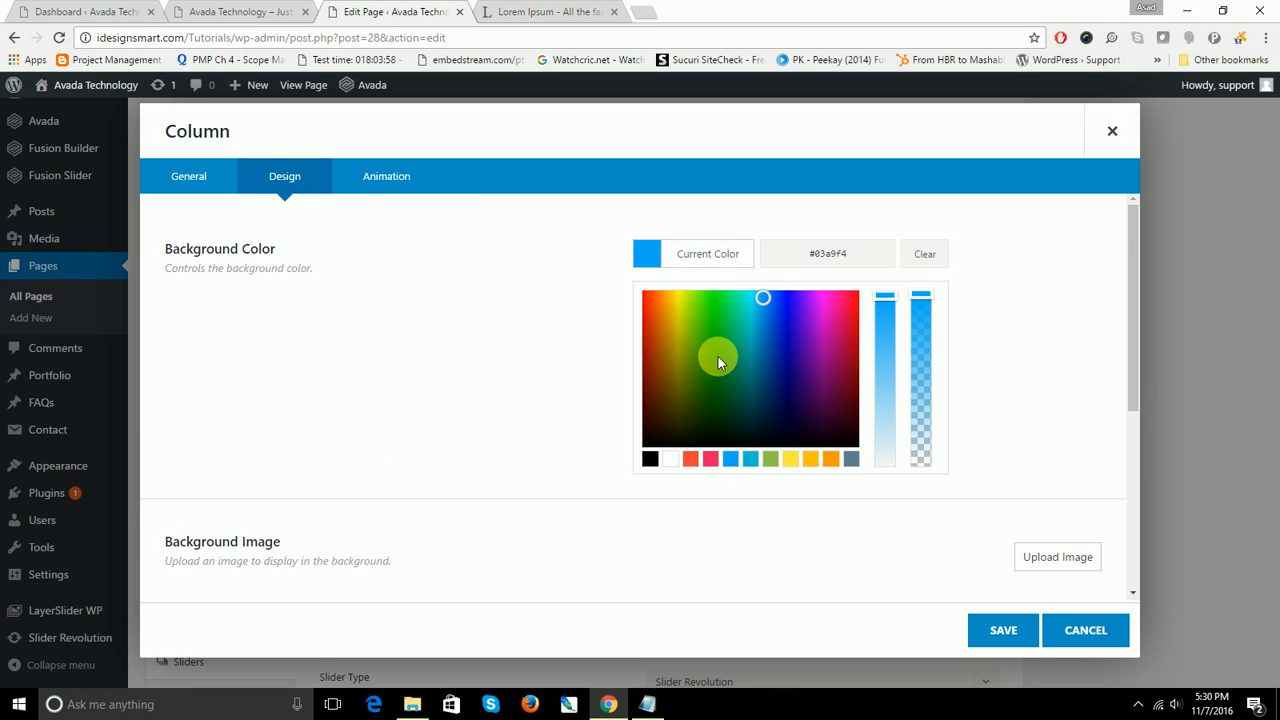
click(765, 298)
drag(861, 257, 798, 260)
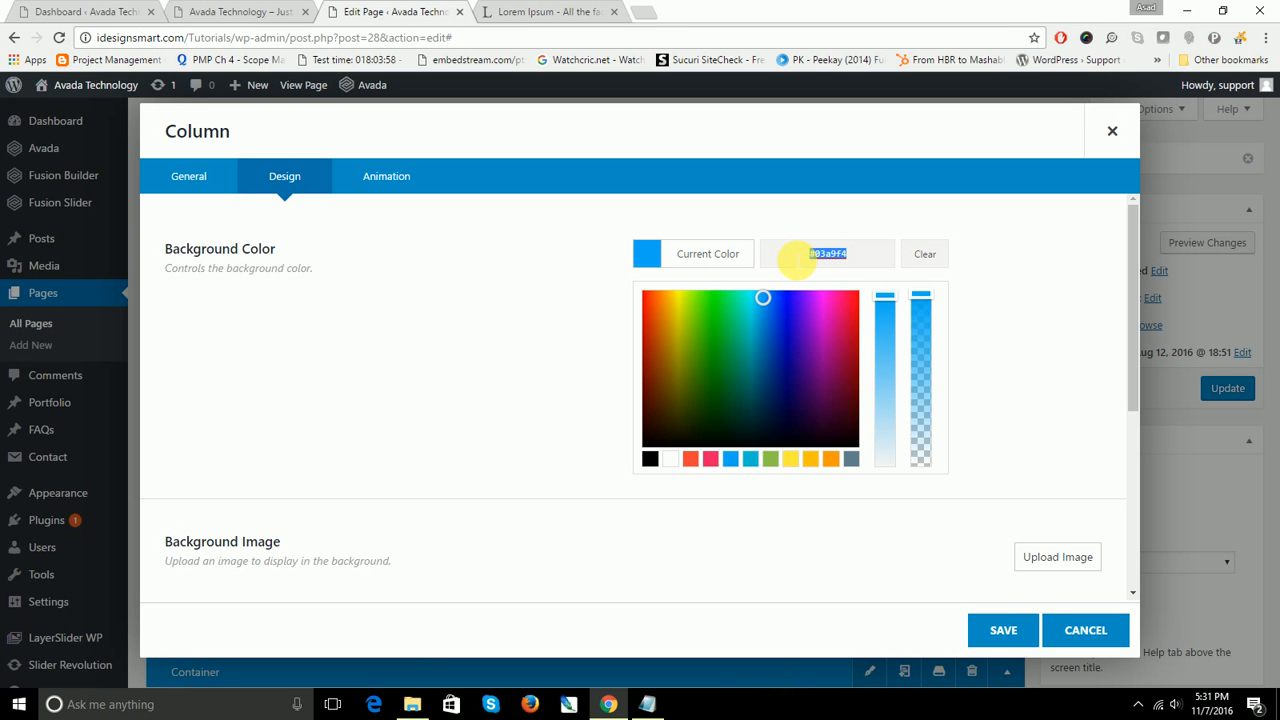
click(1001, 631)
scroll(716, 514, down, 5)
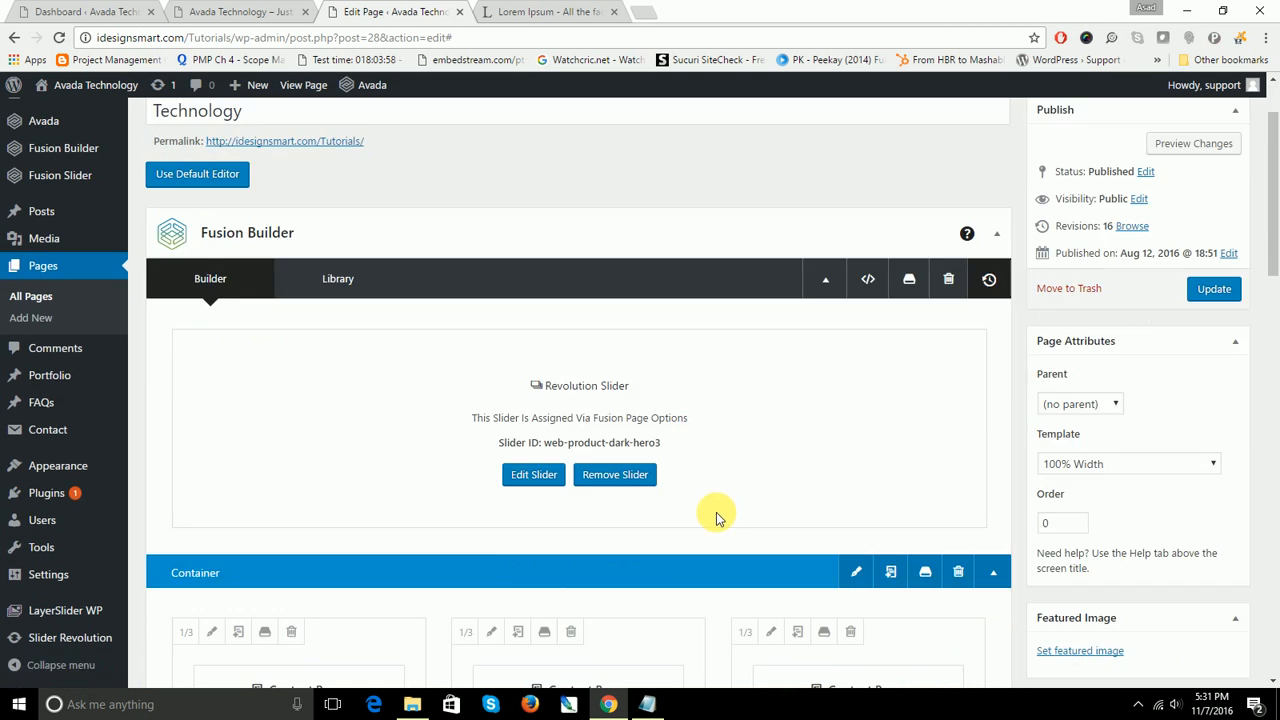
Step: Try to duplicate the first 1/2 column, delete the existing second column and check the remaining second column's background color
scroll(716, 514, down, 6)
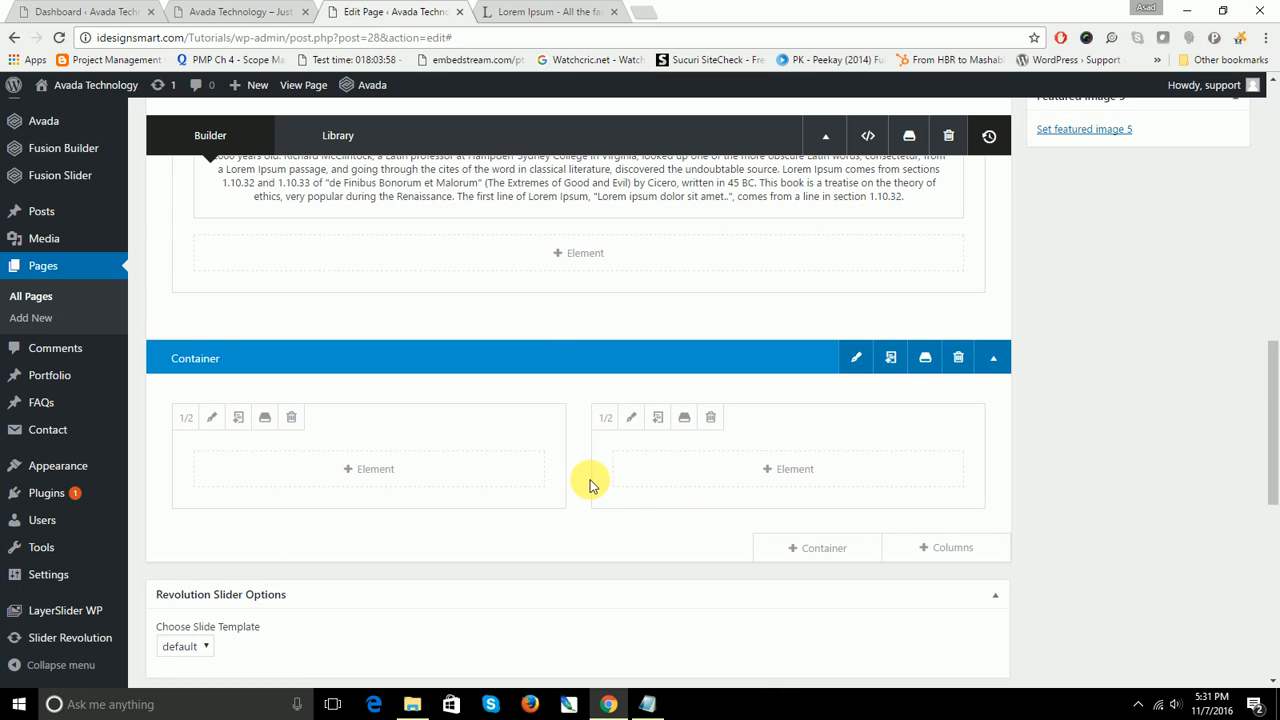
click(238, 417)
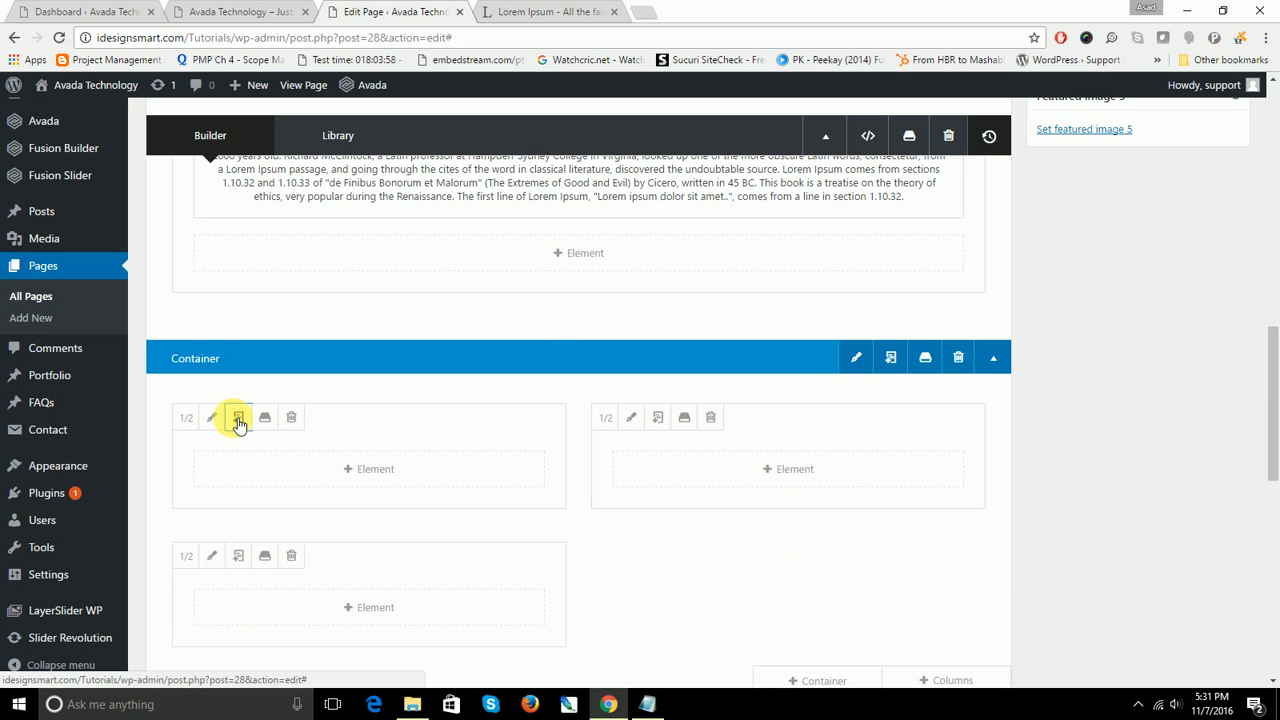
click(711, 418)
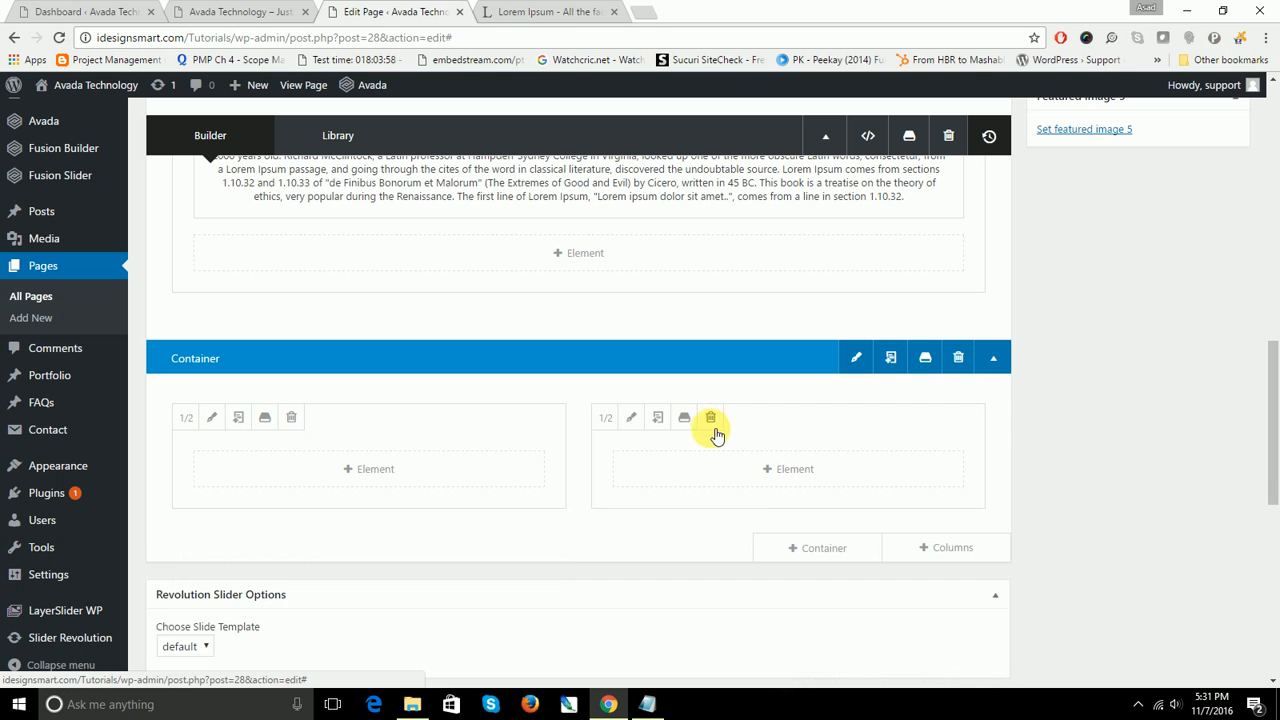
click(633, 418)
click(292, 178)
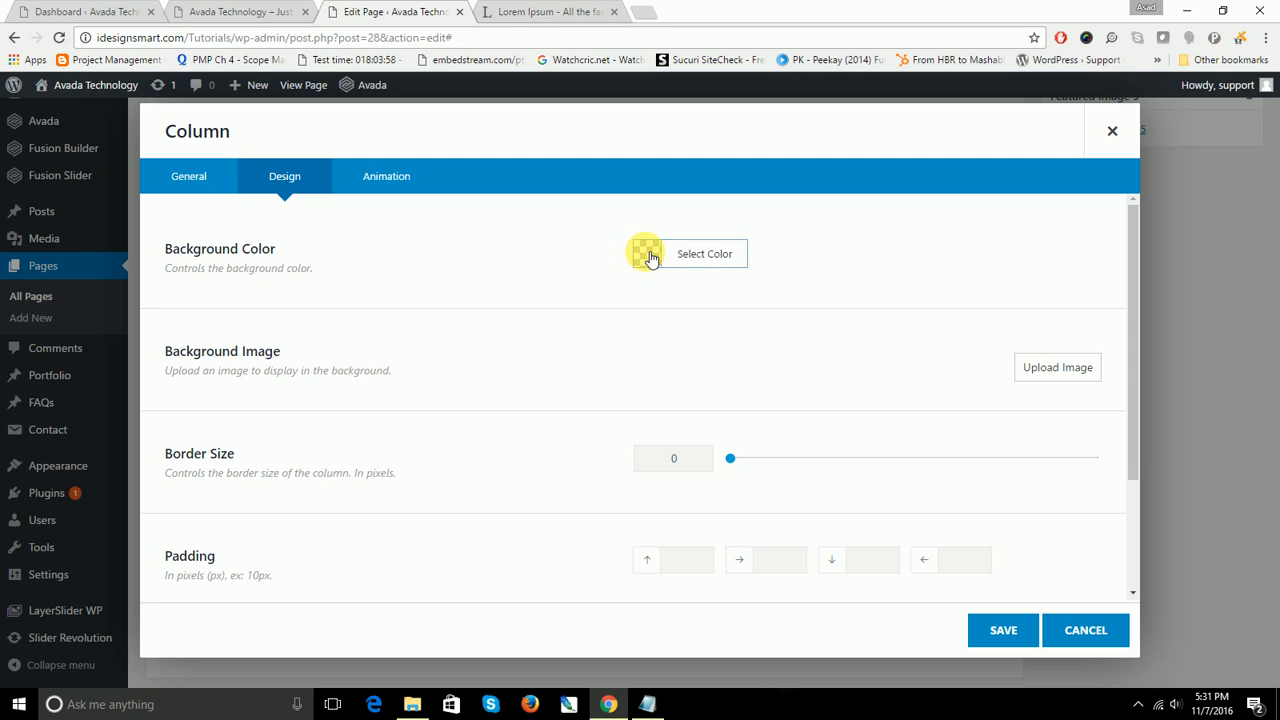
click(648, 255)
click(1100, 630)
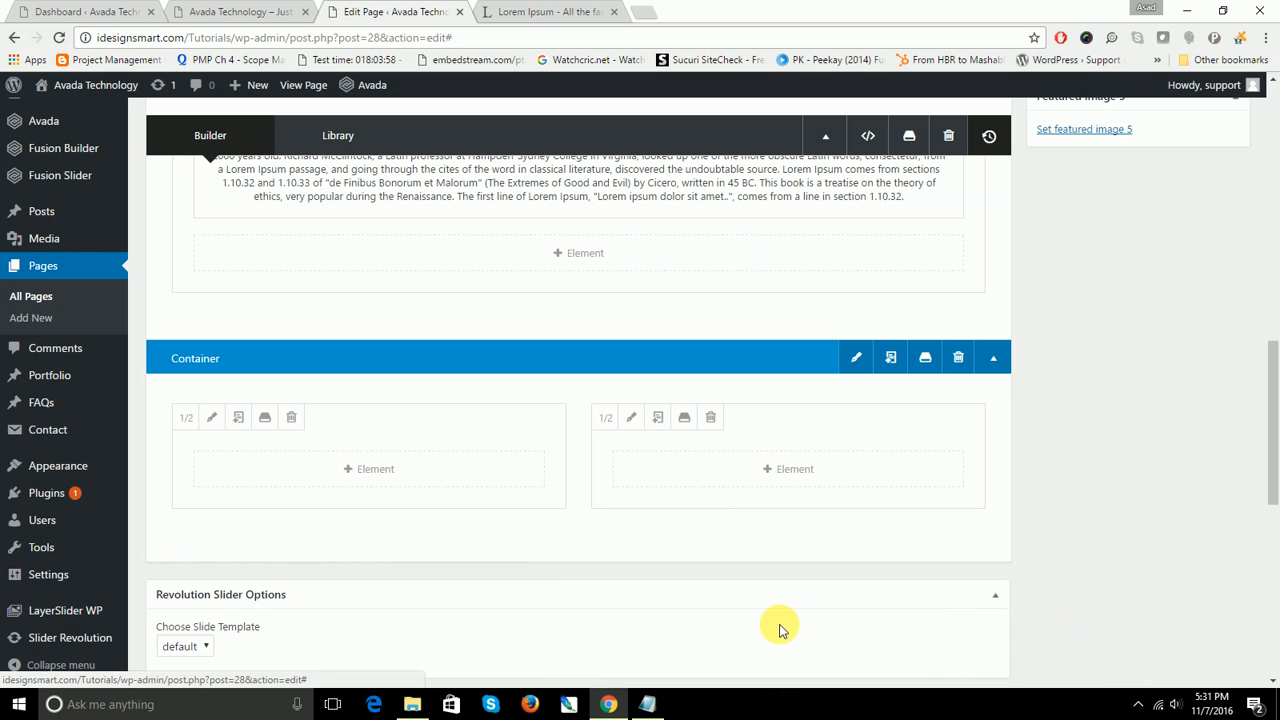
Step: Check the first 1/2 column's settings and replace the second column with a duplicate of the first
click(212, 418)
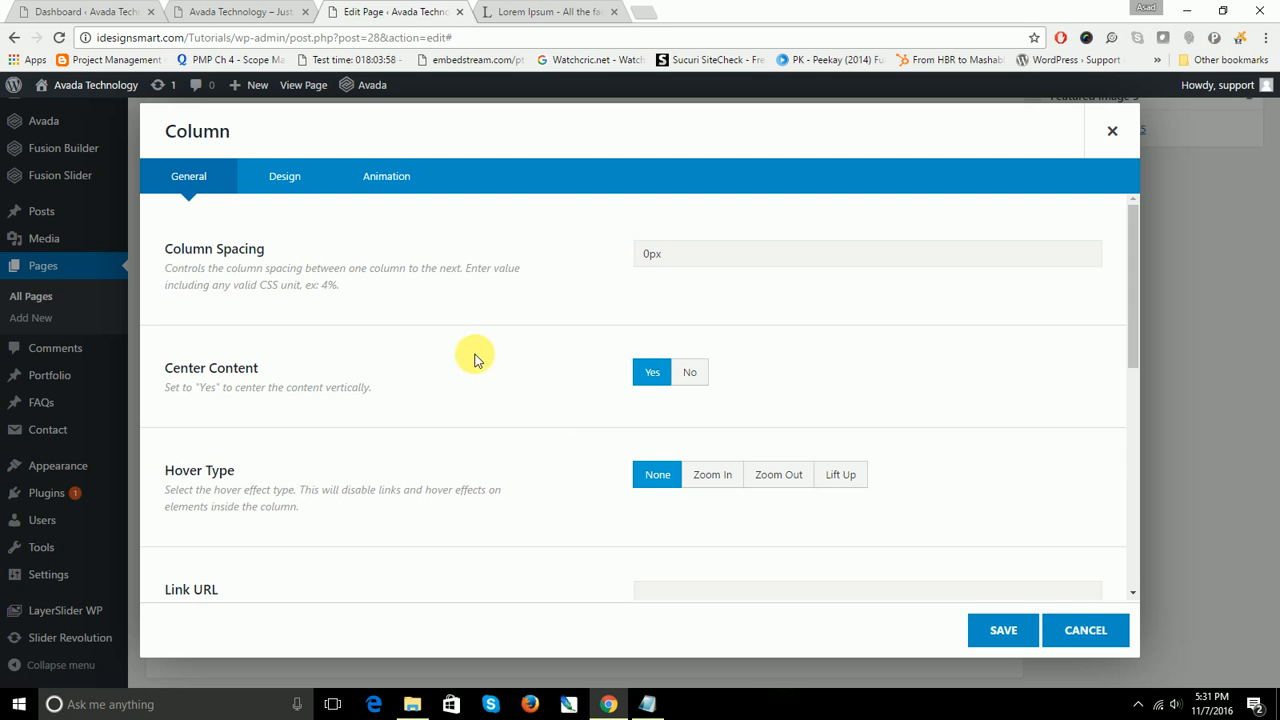
click(1088, 630)
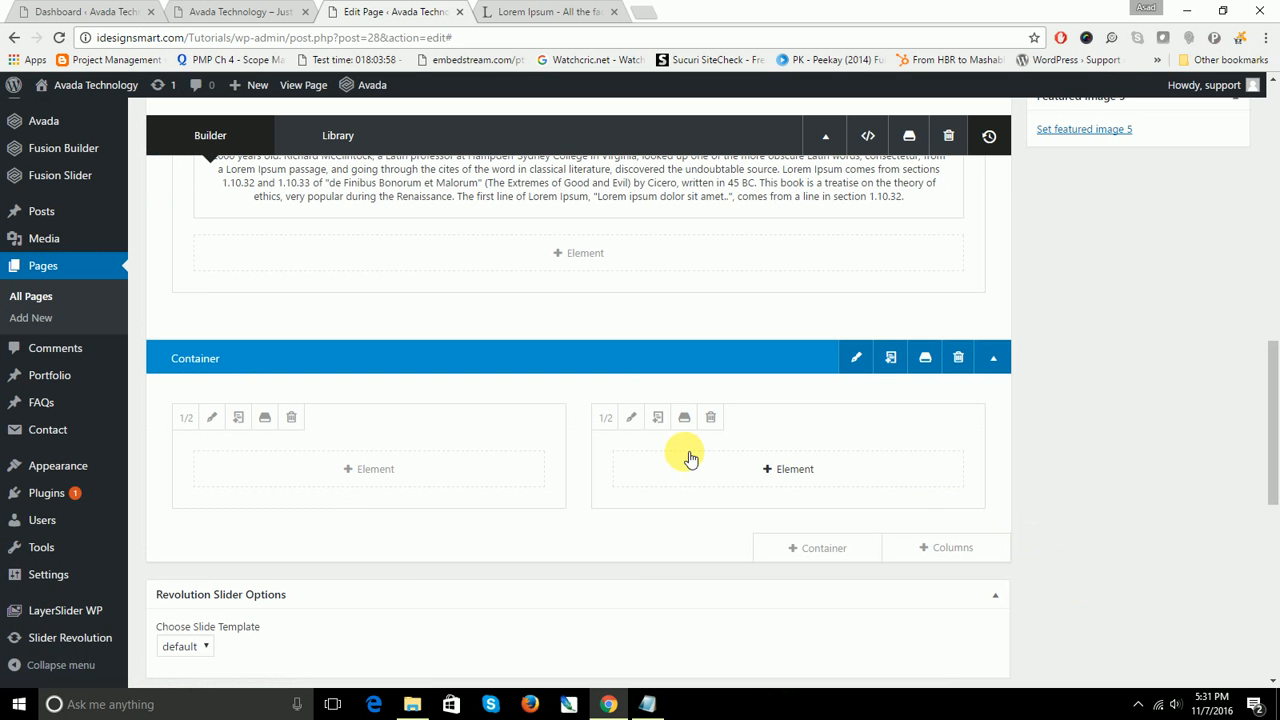
click(708, 420)
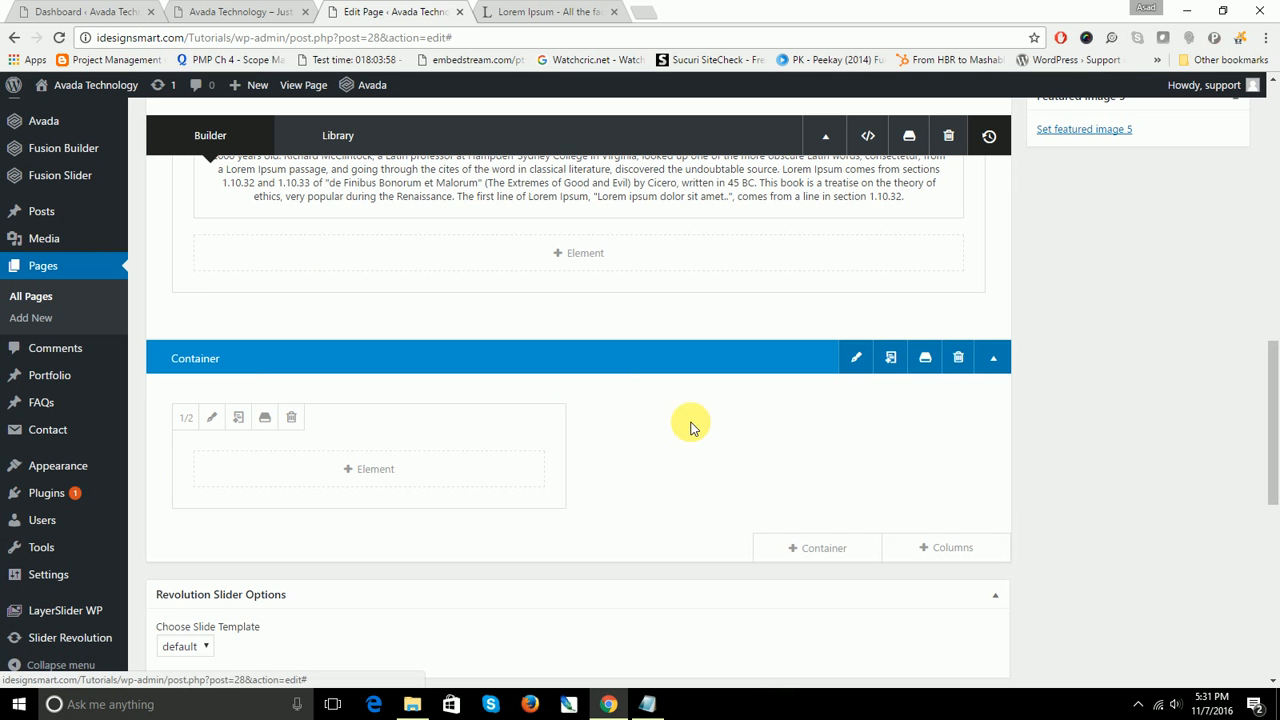
click(240, 419)
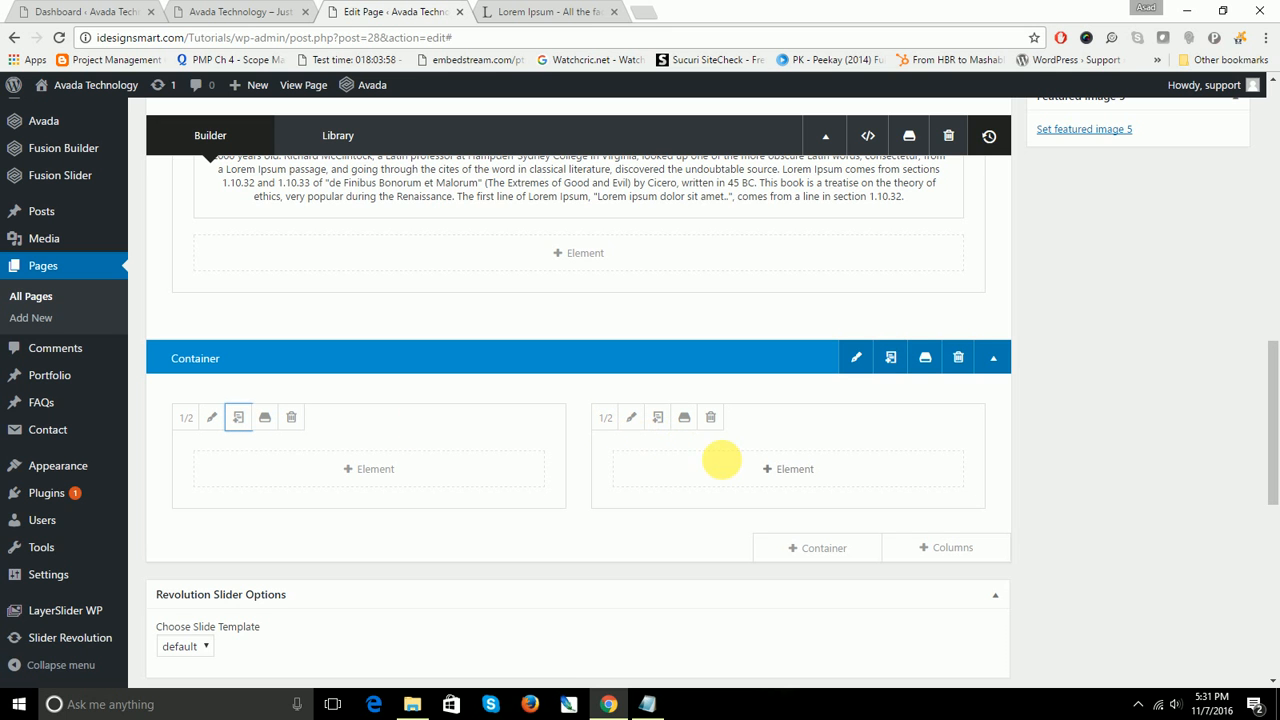
Step: Pick a different background color for the duplicated second 1/2 column and save it
click(632, 418)
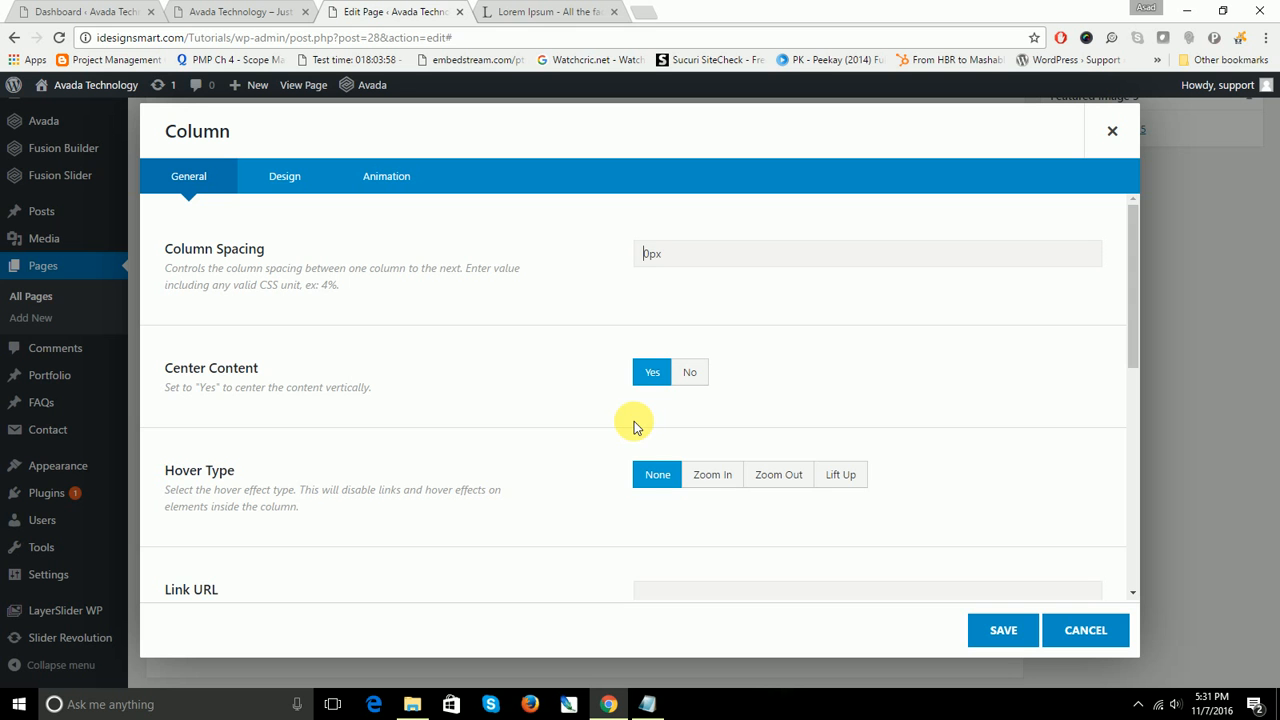
scroll(450, 300, down, 3)
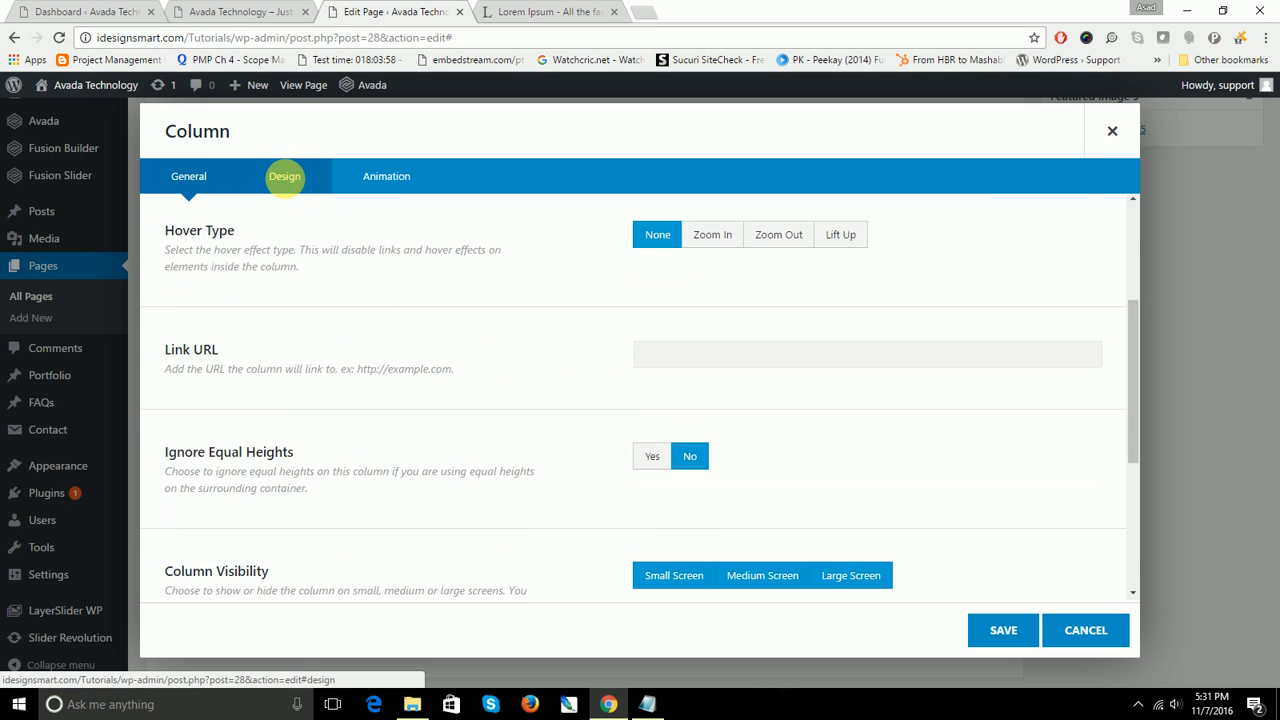
click(298, 188)
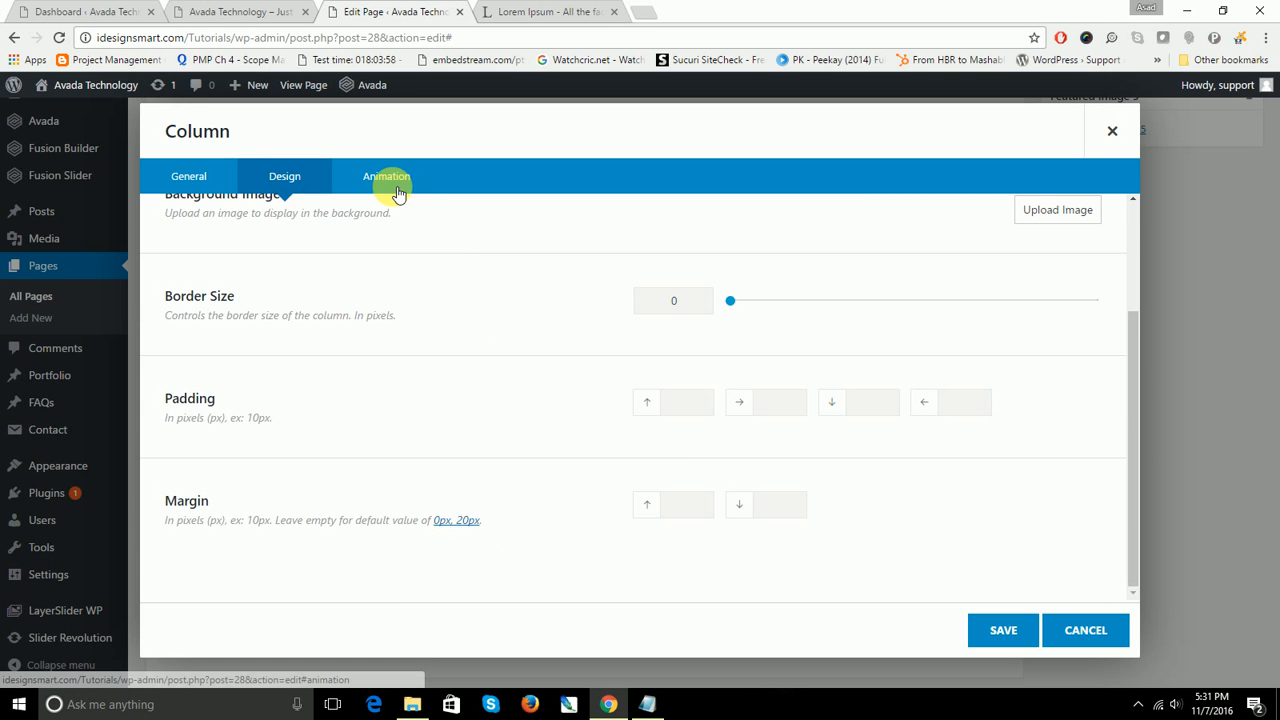
scroll(714, 468, up, 3)
click(645, 254)
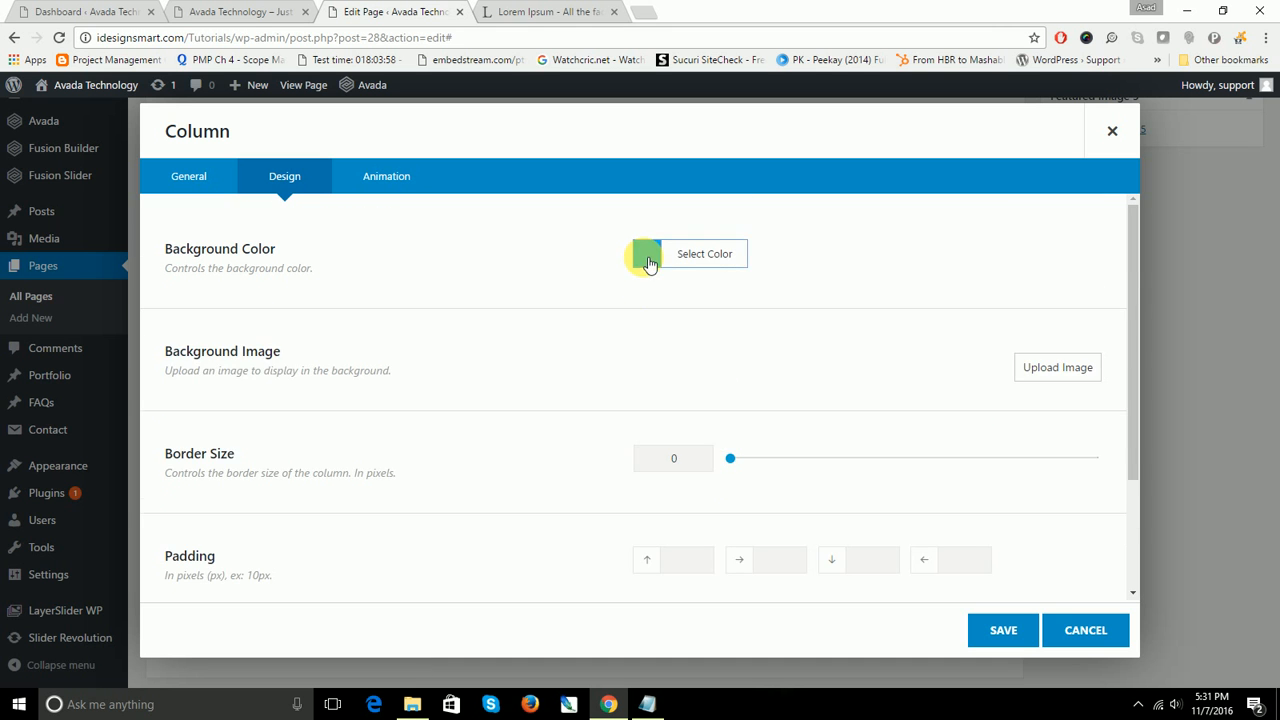
mouse_move(731, 294)
mouse_down()
mouse_move(786, 297)
mouse_move(799, 306)
mouse_move(770, 313)
mouse_move(792, 333)
mouse_move(772, 304)
mouse_up()
click(1002, 634)
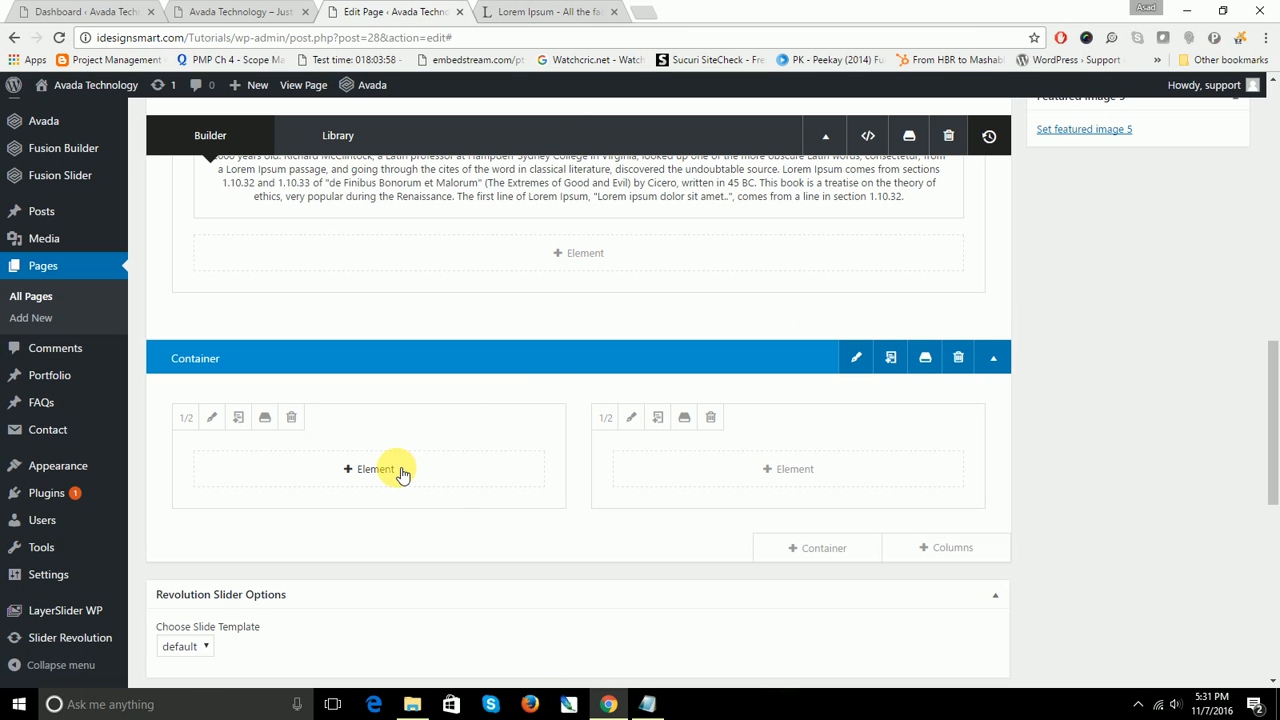
Step: Add an Image Frame element to the first 1/2 column, using the "Major League" football player image from the media library
click(360, 474)
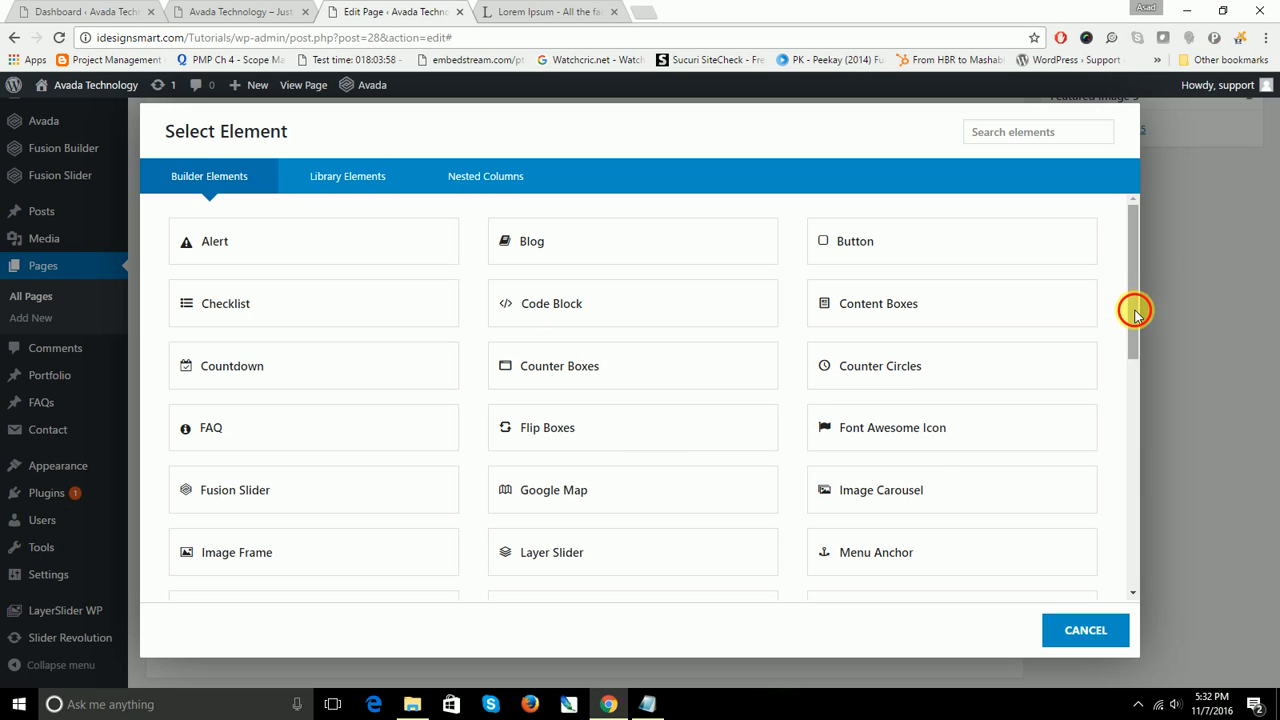
drag(1135, 313, 1135, 381)
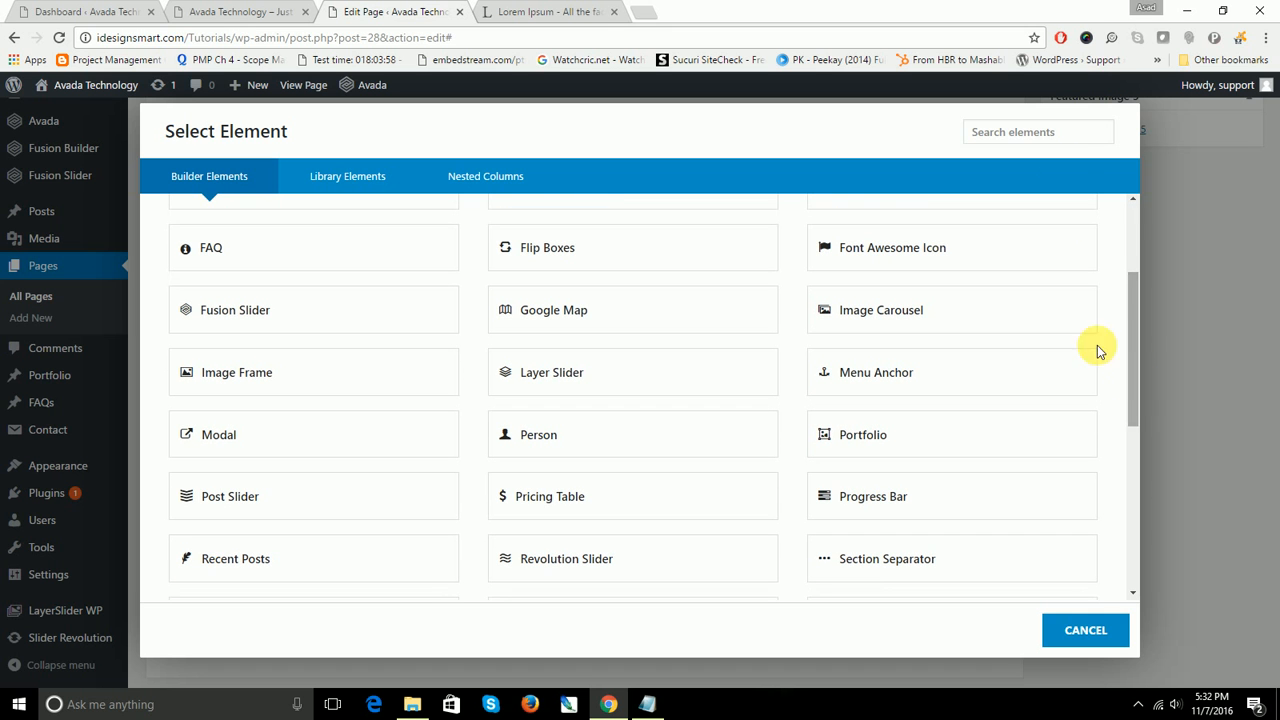
click(1050, 134)
text(i)
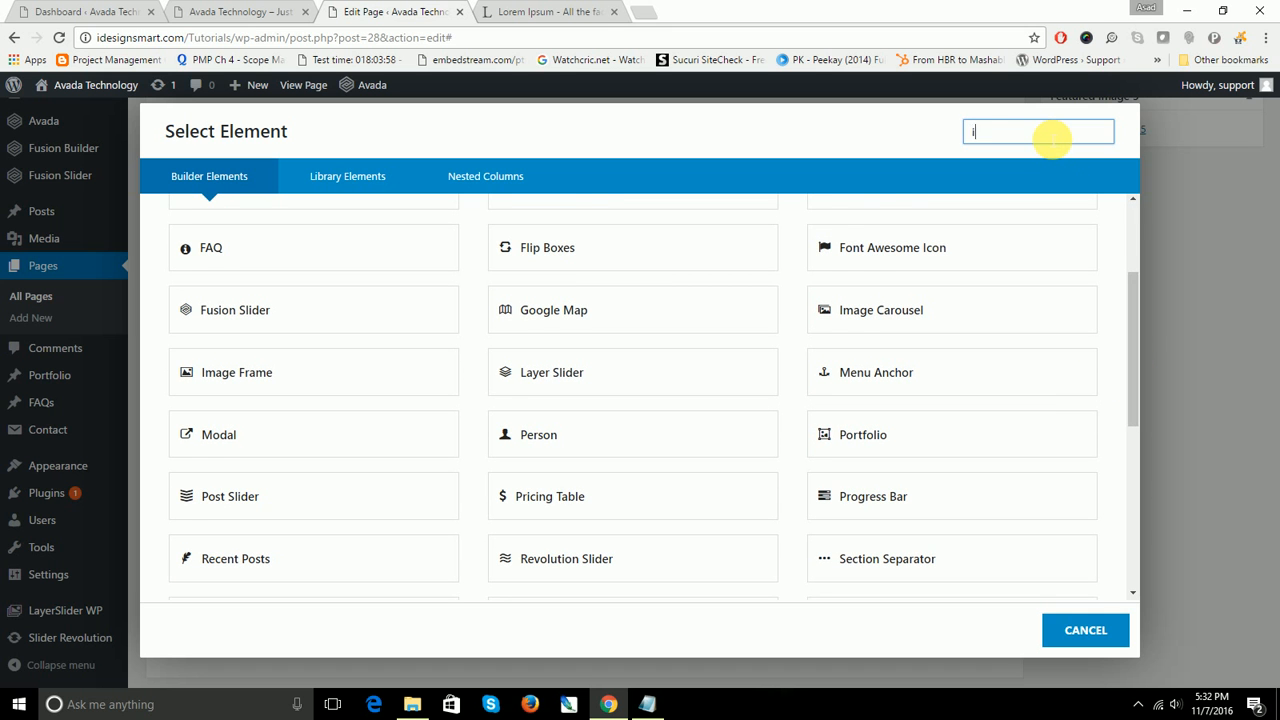
text(mage)
click(556, 246)
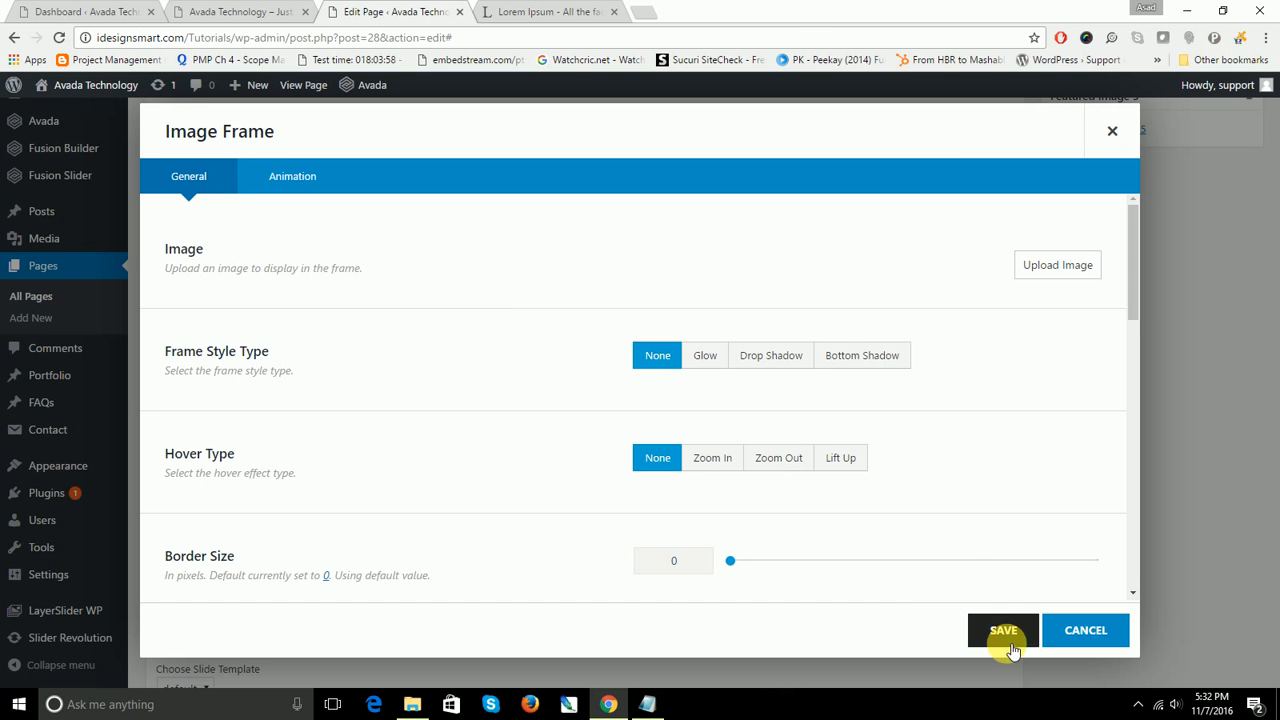
click(1094, 268)
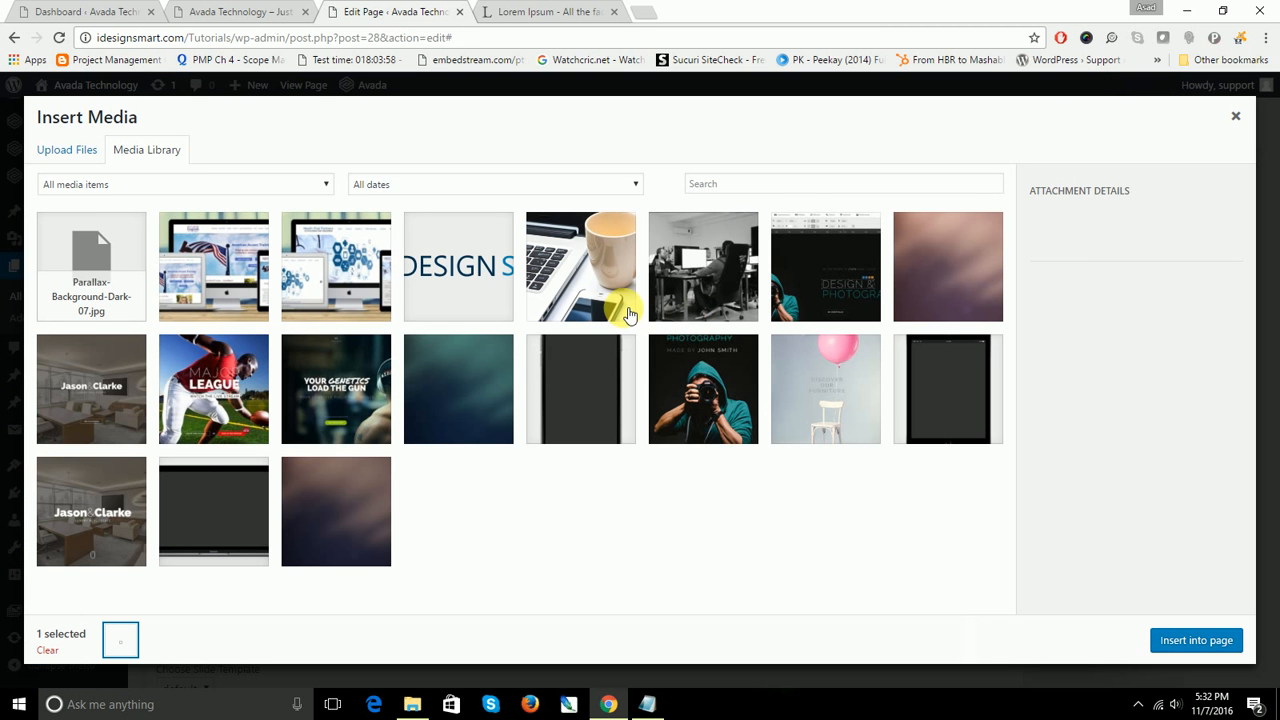
click(222, 388)
click(1190, 640)
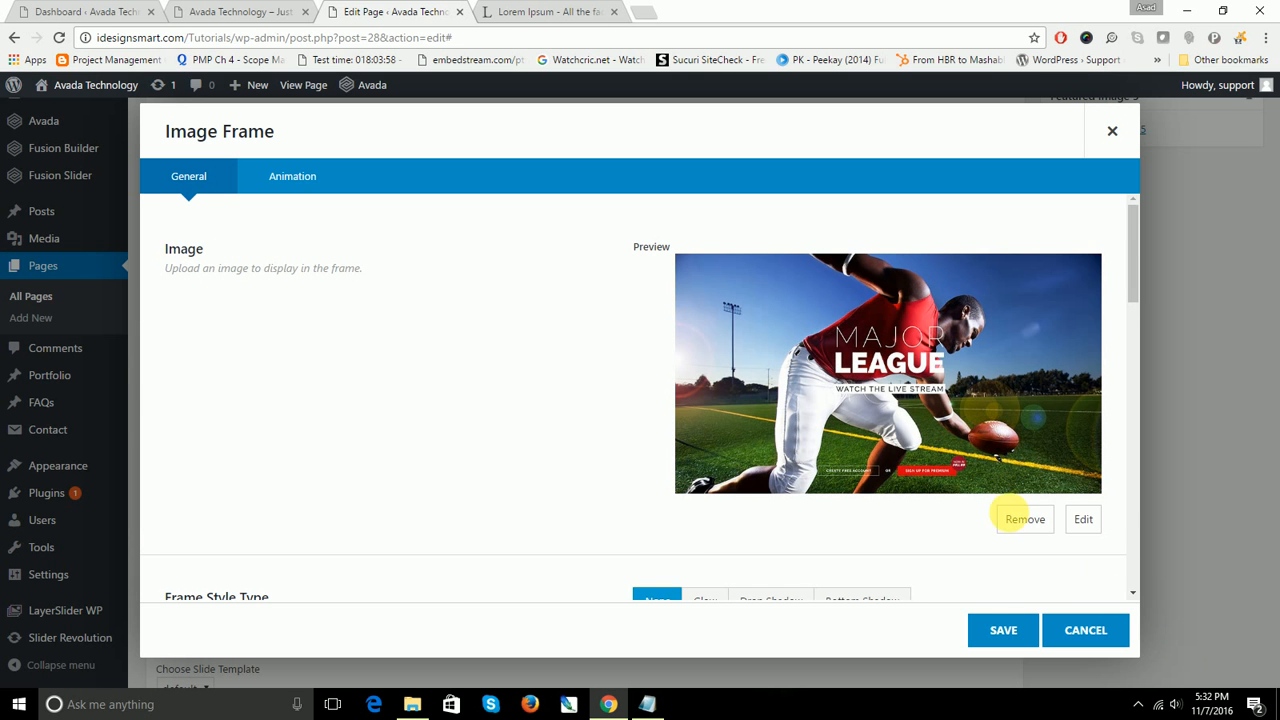
Step: Set the image frame's Hover Type to Zoom In, review its remaining options and save the element
scroll(966, 486, down, 2)
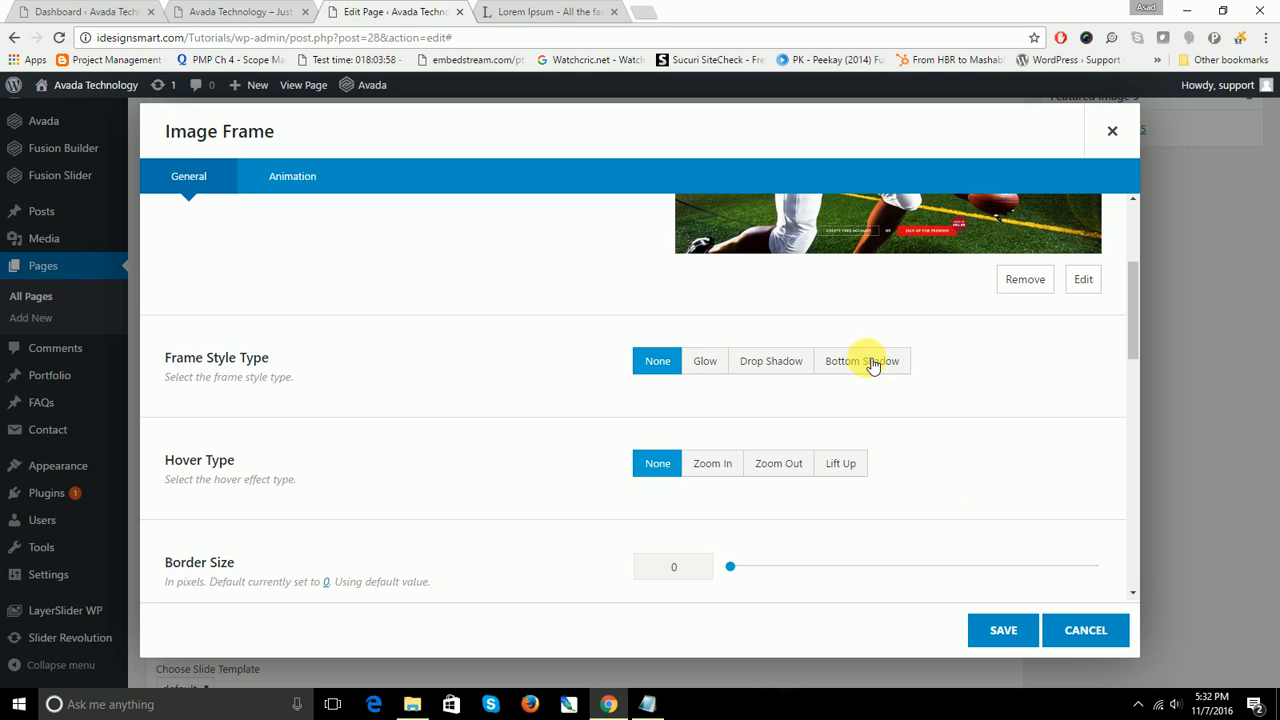
click(724, 466)
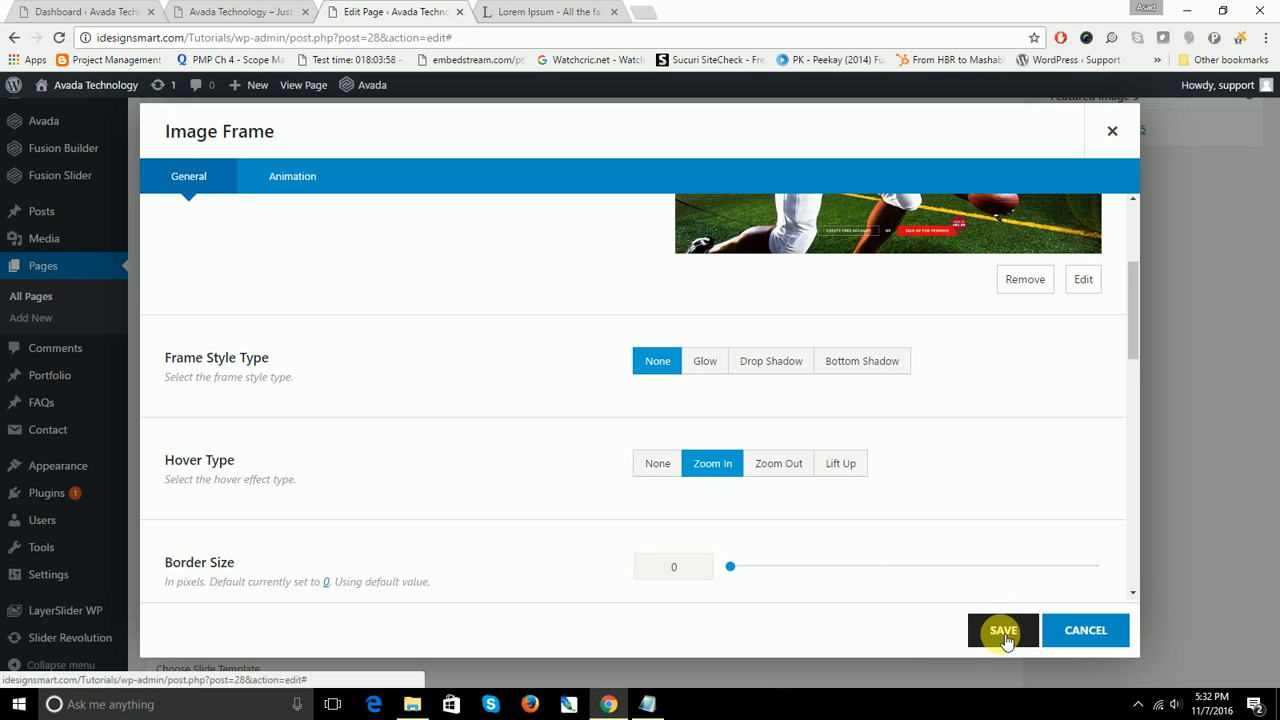
scroll(800, 530, down, 3)
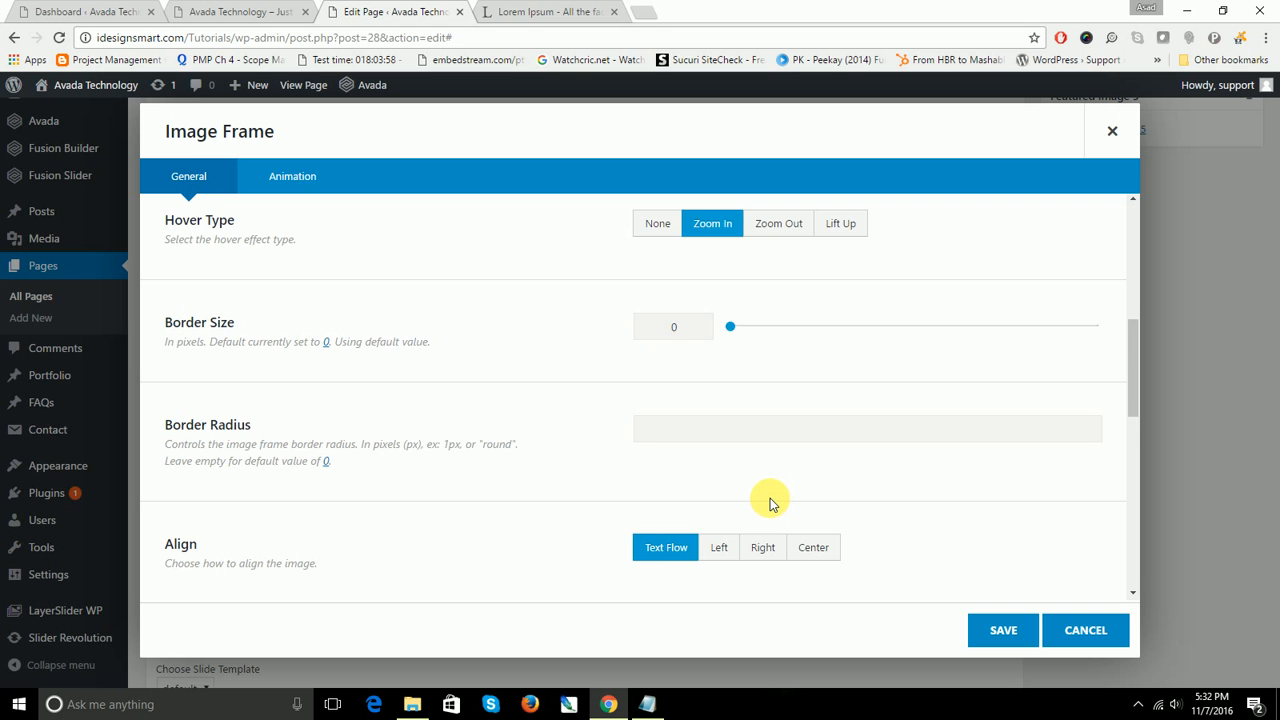
scroll(770, 498, down, 3)
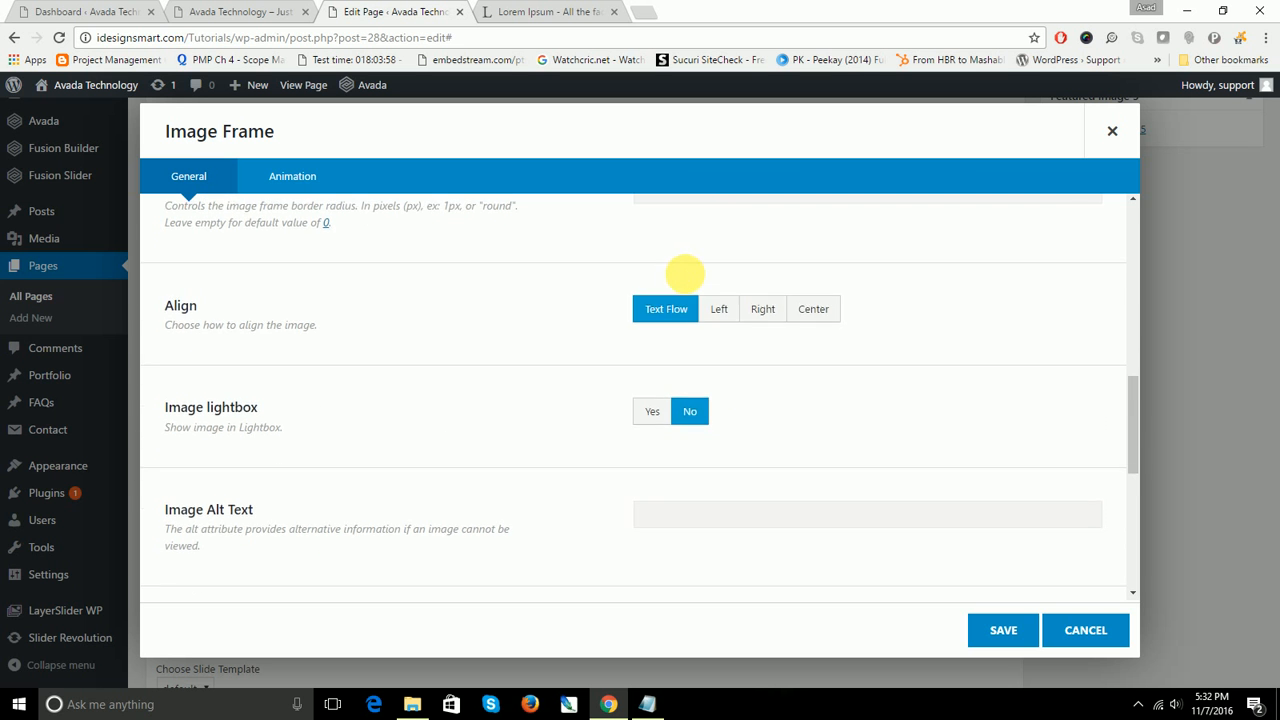
scroll(686, 290, up, 2)
scroll(704, 372, down, 3)
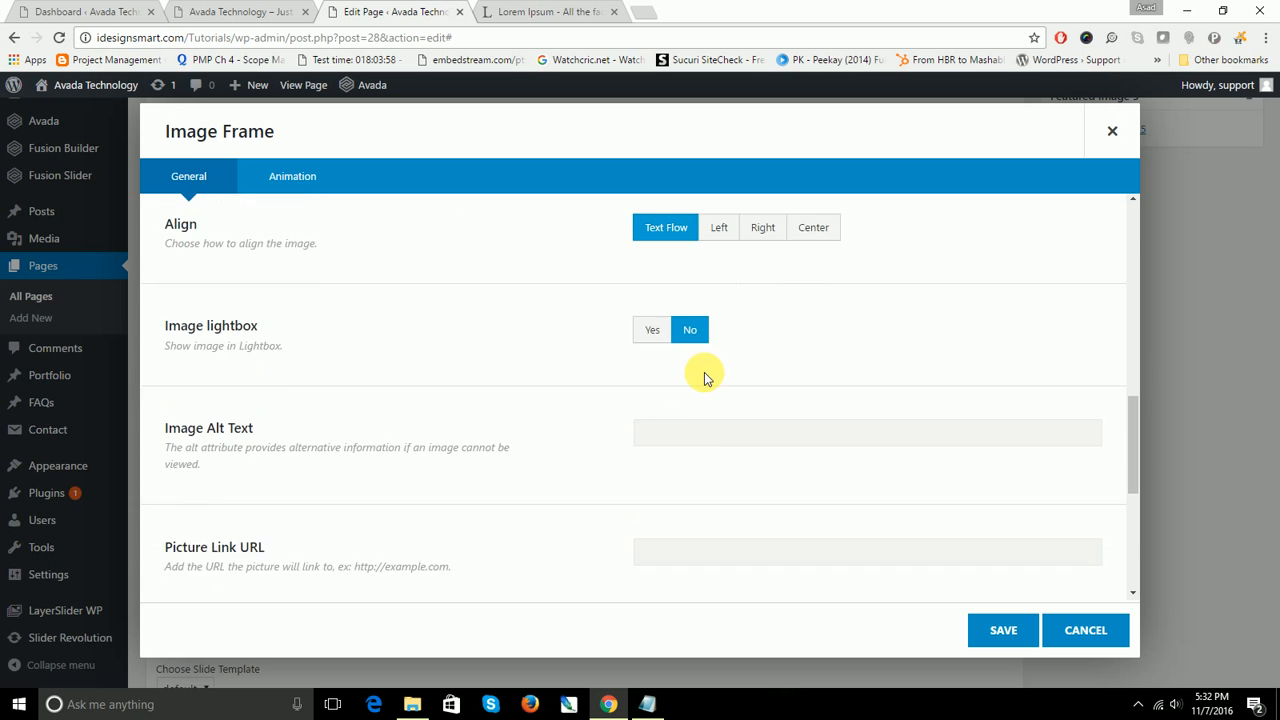
scroll(704, 378, down, 1)
click(1000, 628)
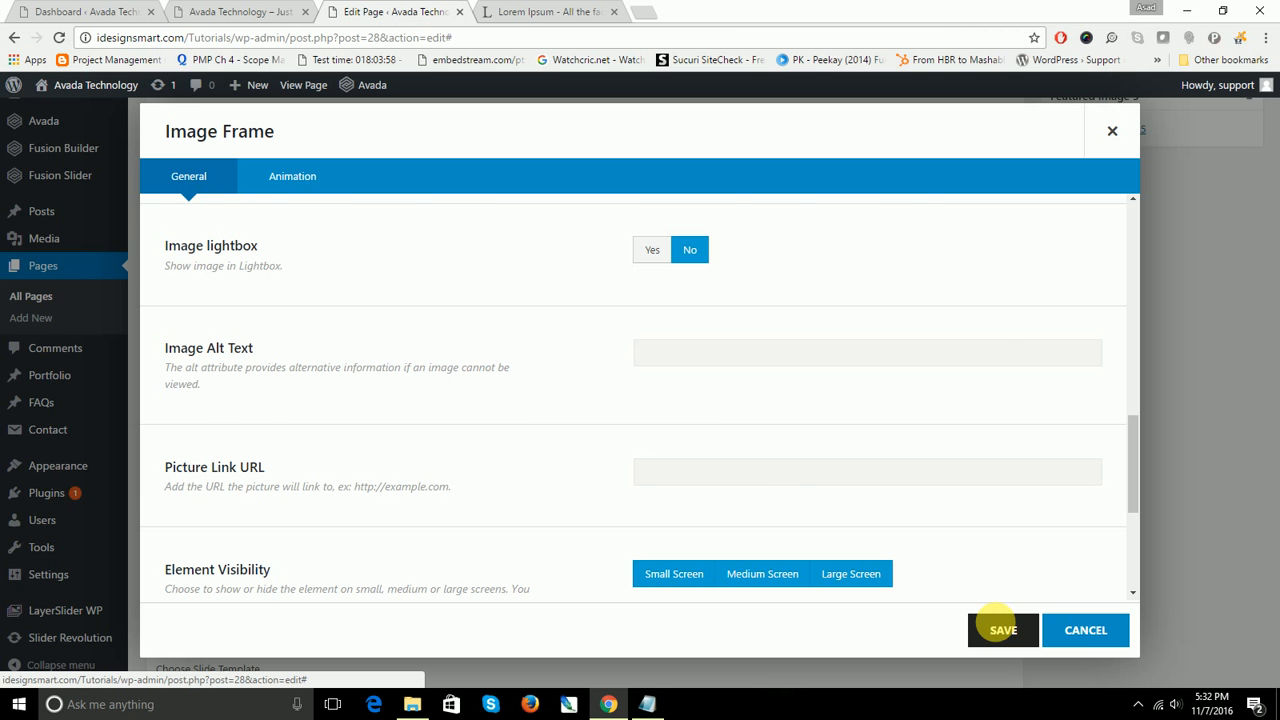
click(1003, 629)
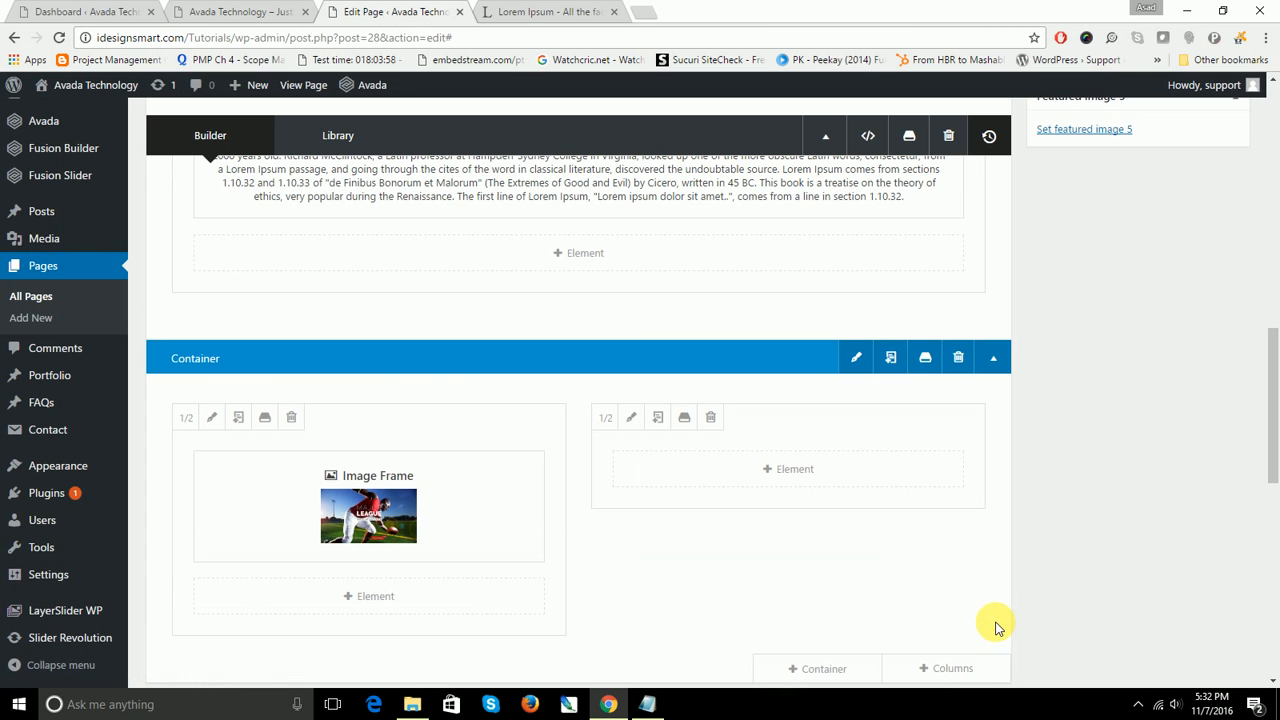
Step: Add a Revolution Slider element with the Web Product Dark Hero3 slider to the second 1/2 column and save it
click(807, 470)
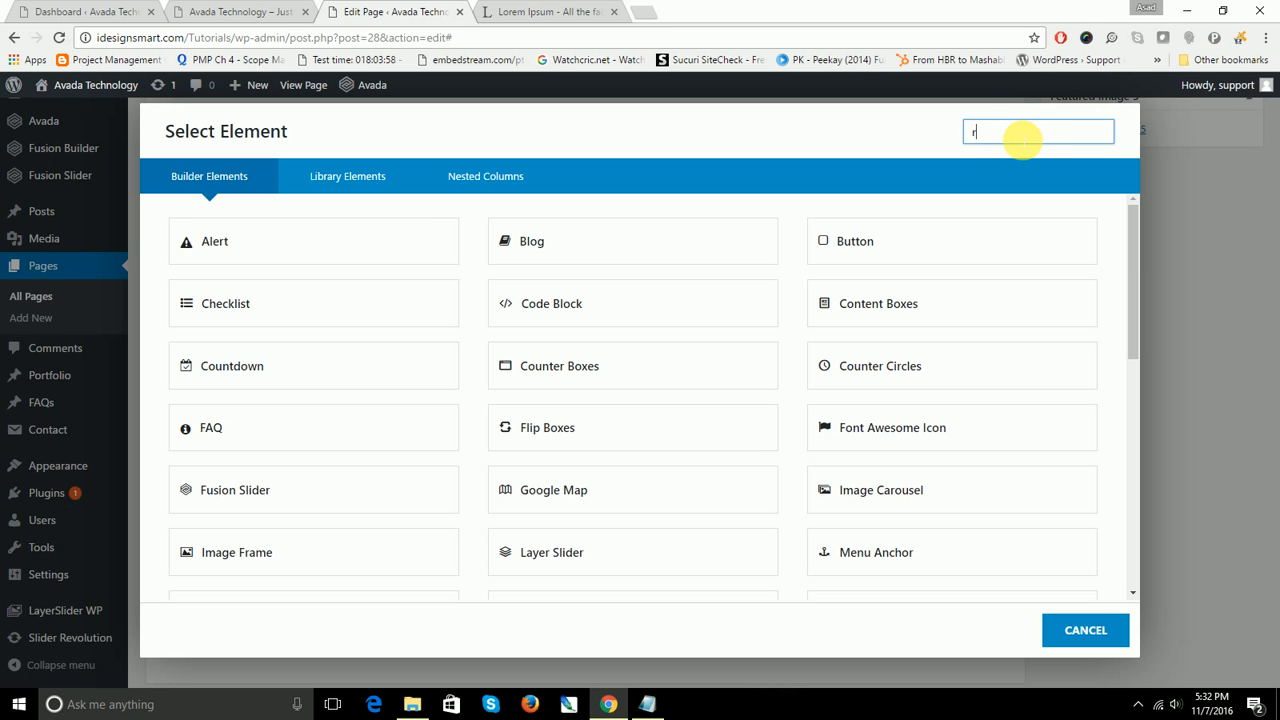
text(evo)
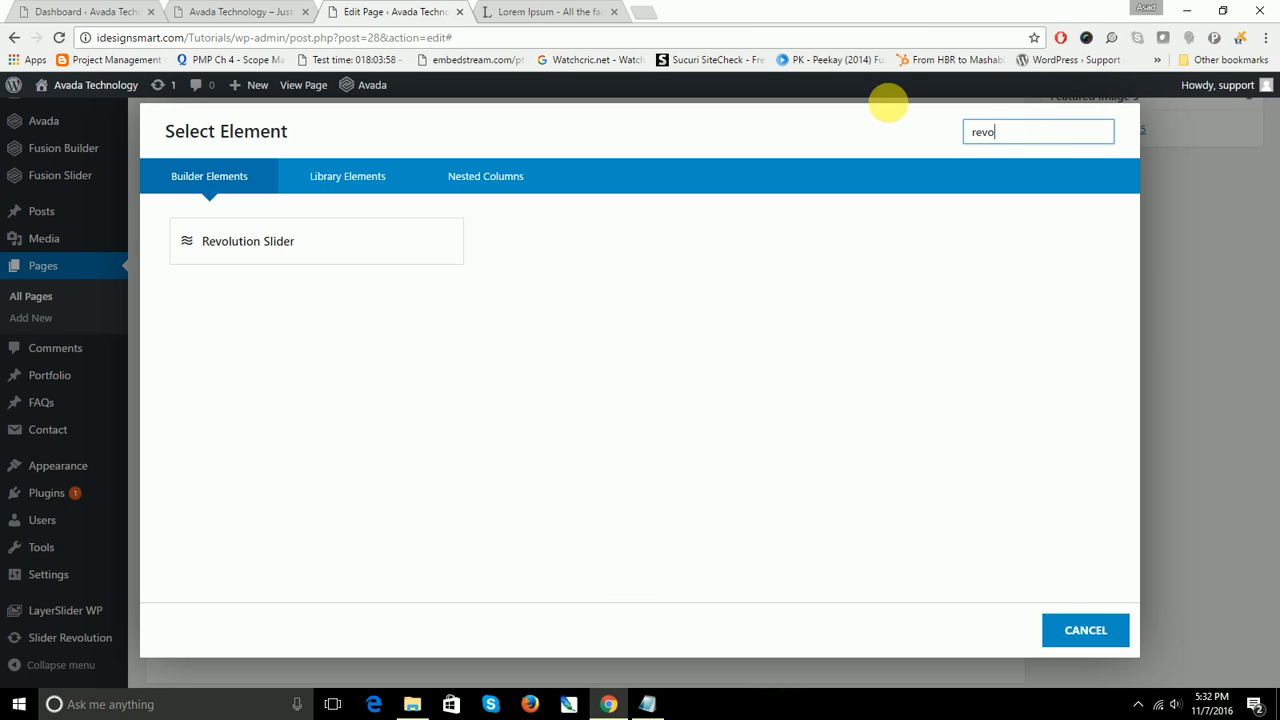
click(343, 253)
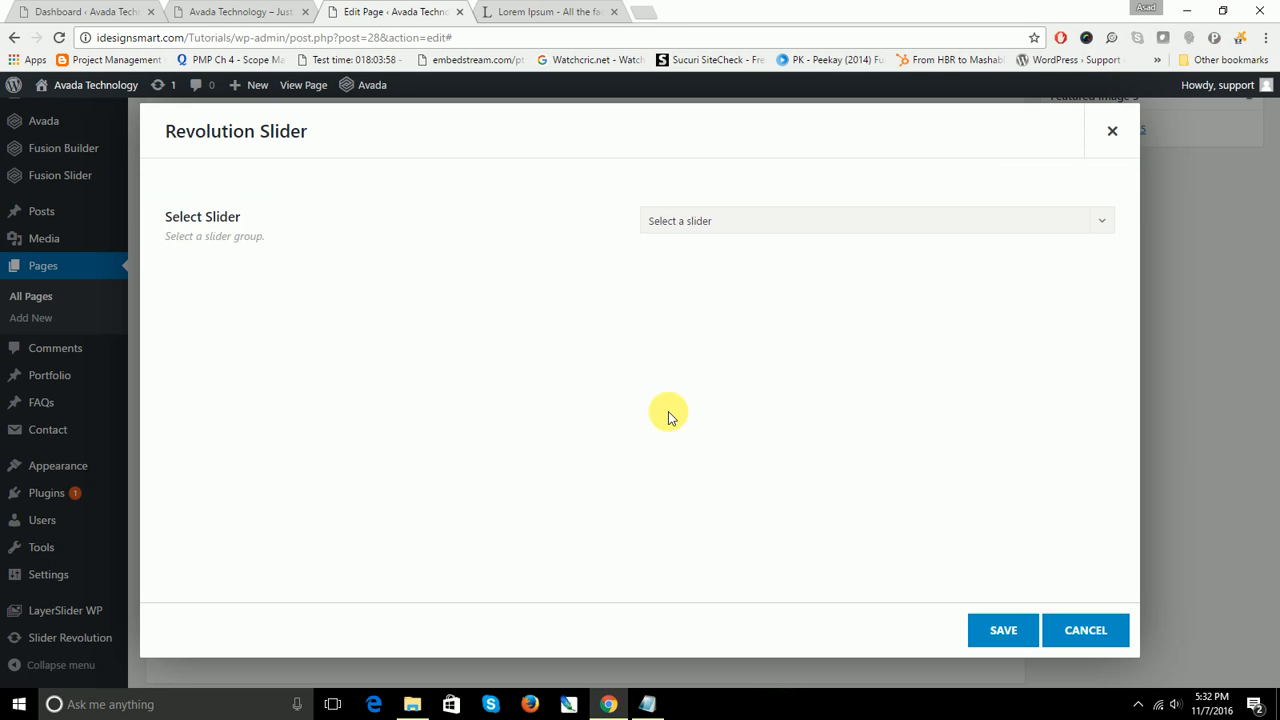
click(864, 216)
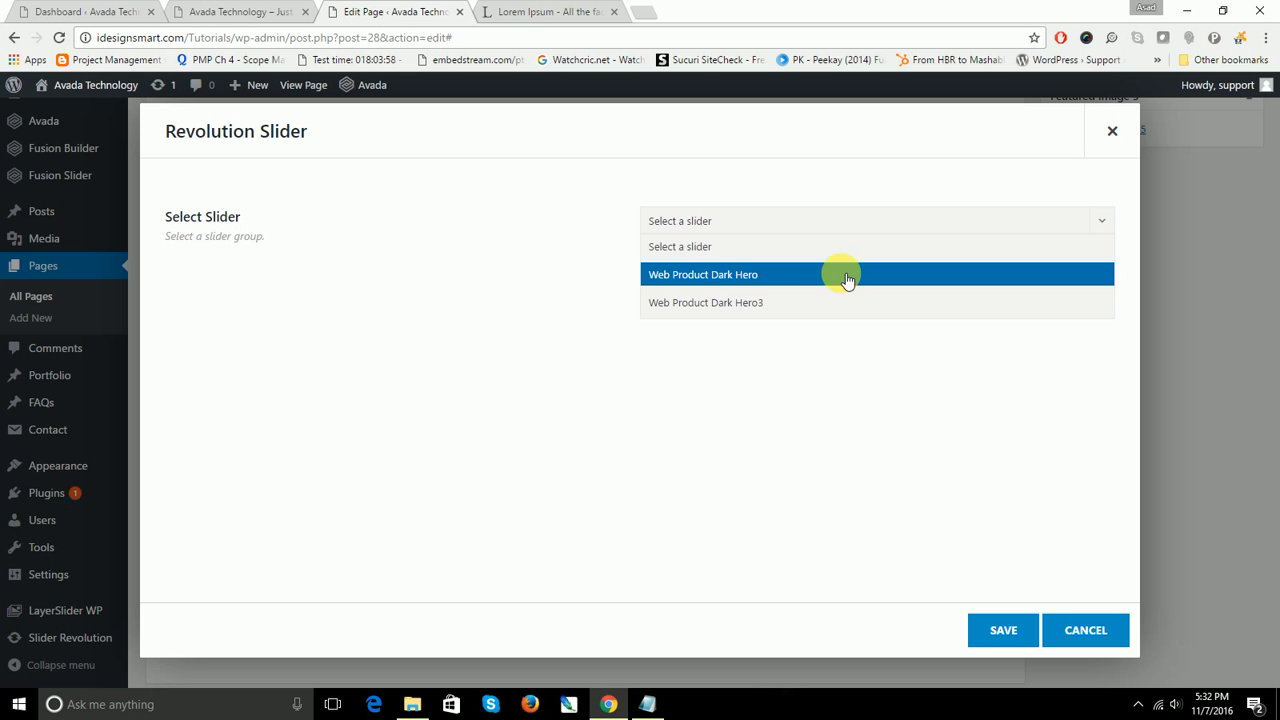
click(842, 312)
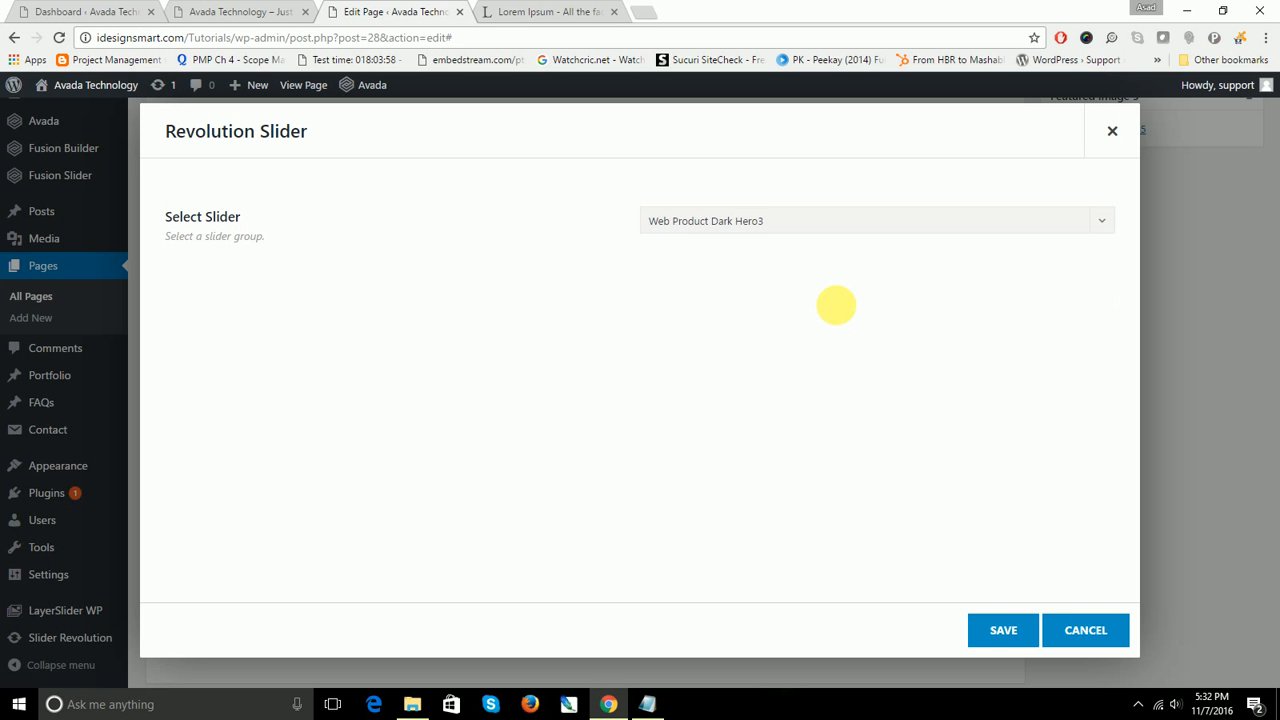
click(988, 631)
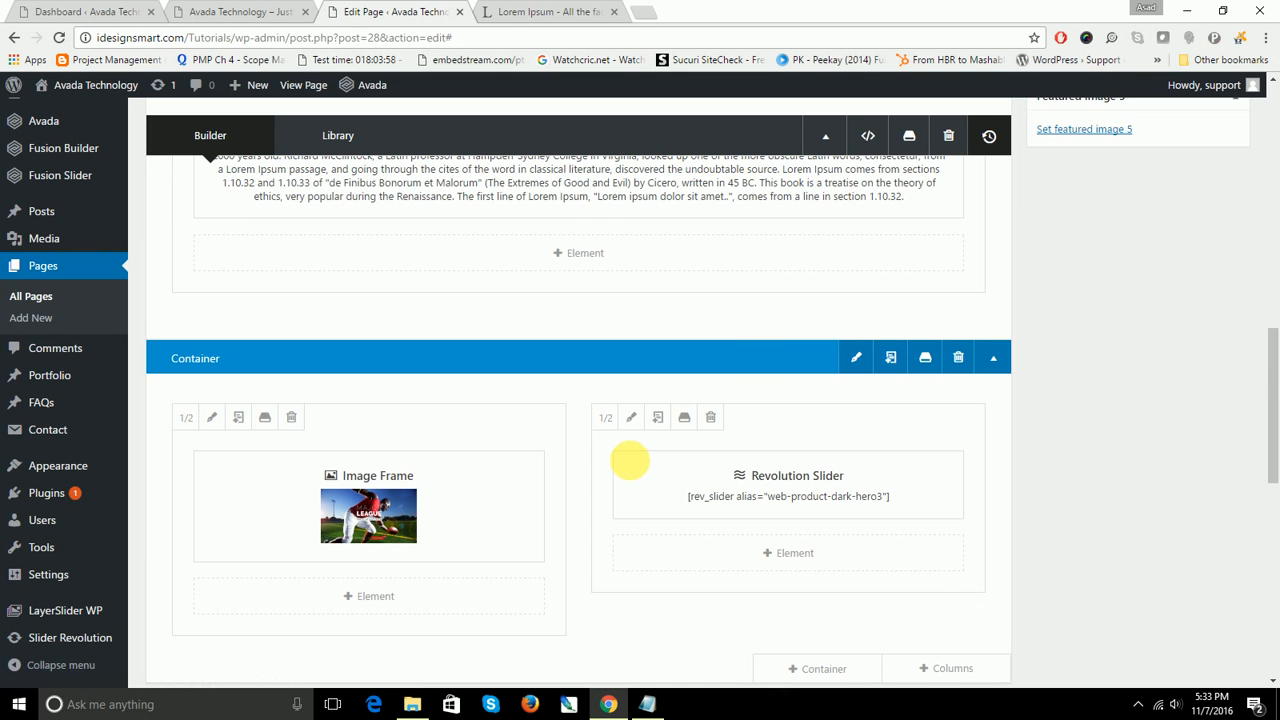
Step: Delete the Revolution Slider element and the second 1/2 column, and clone the Image Frame column in its place
scroll(627, 460, down, 3)
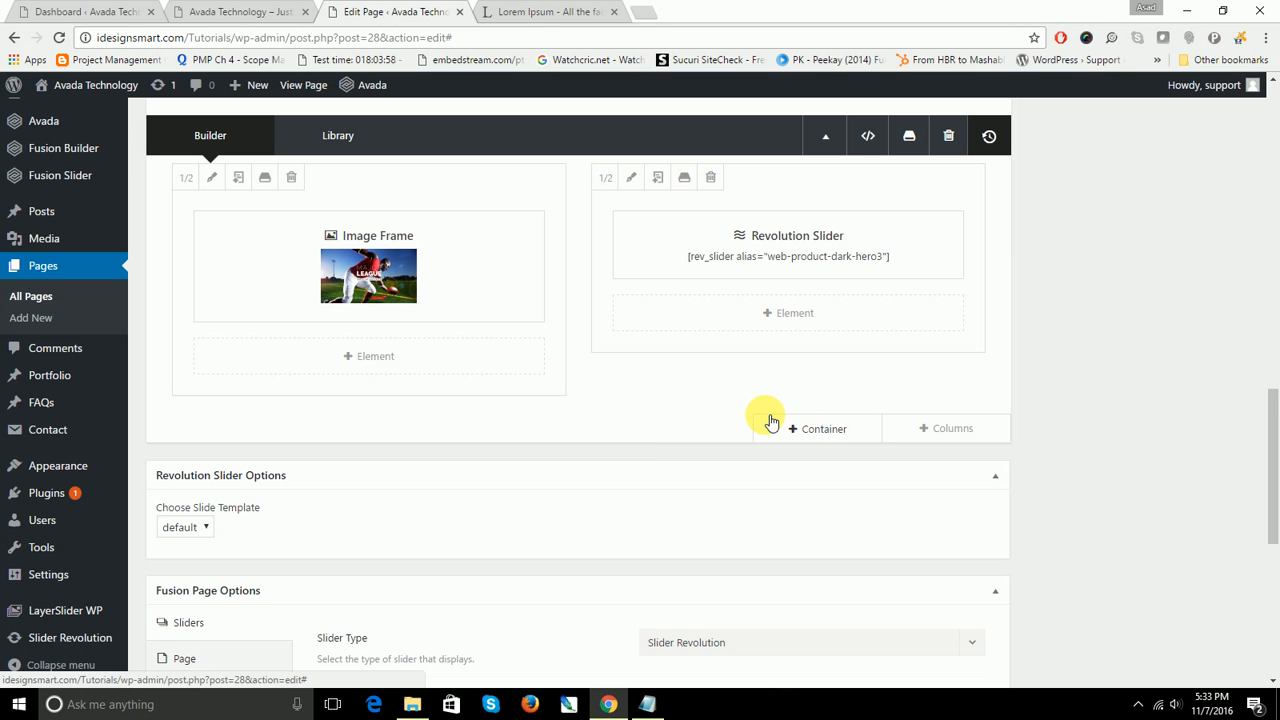
scroll(766, 418, up, 2)
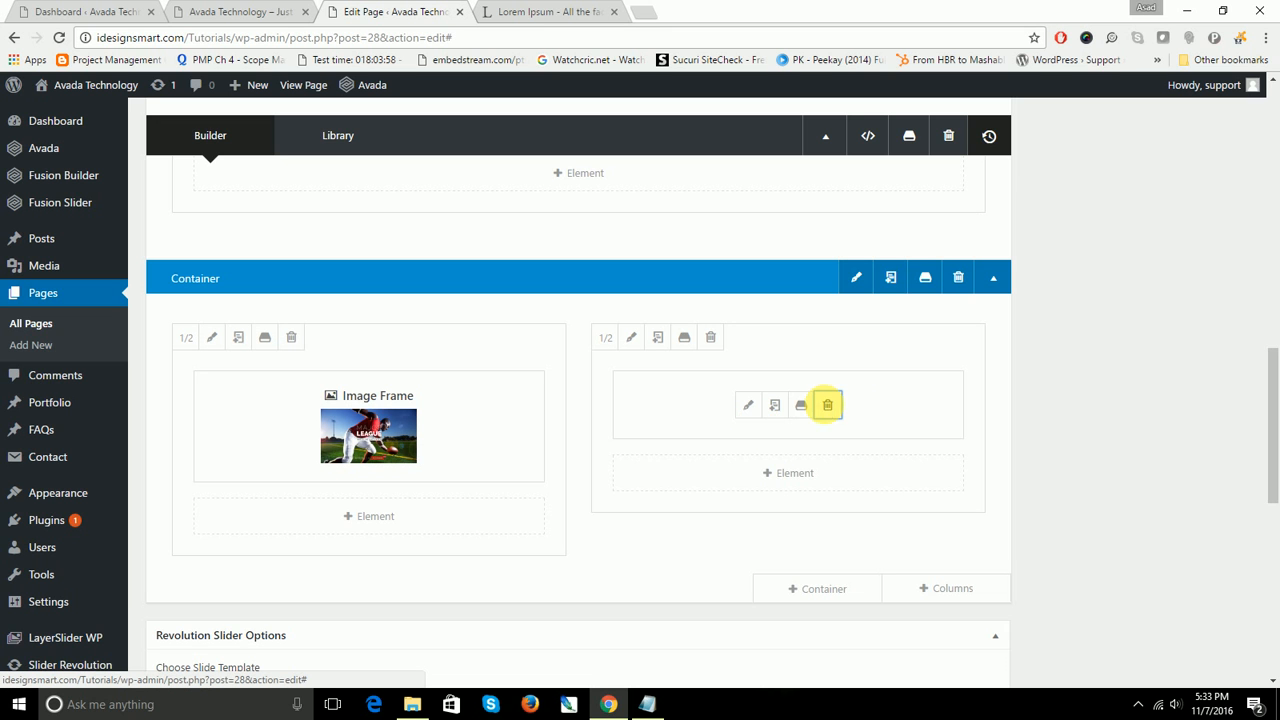
click(828, 404)
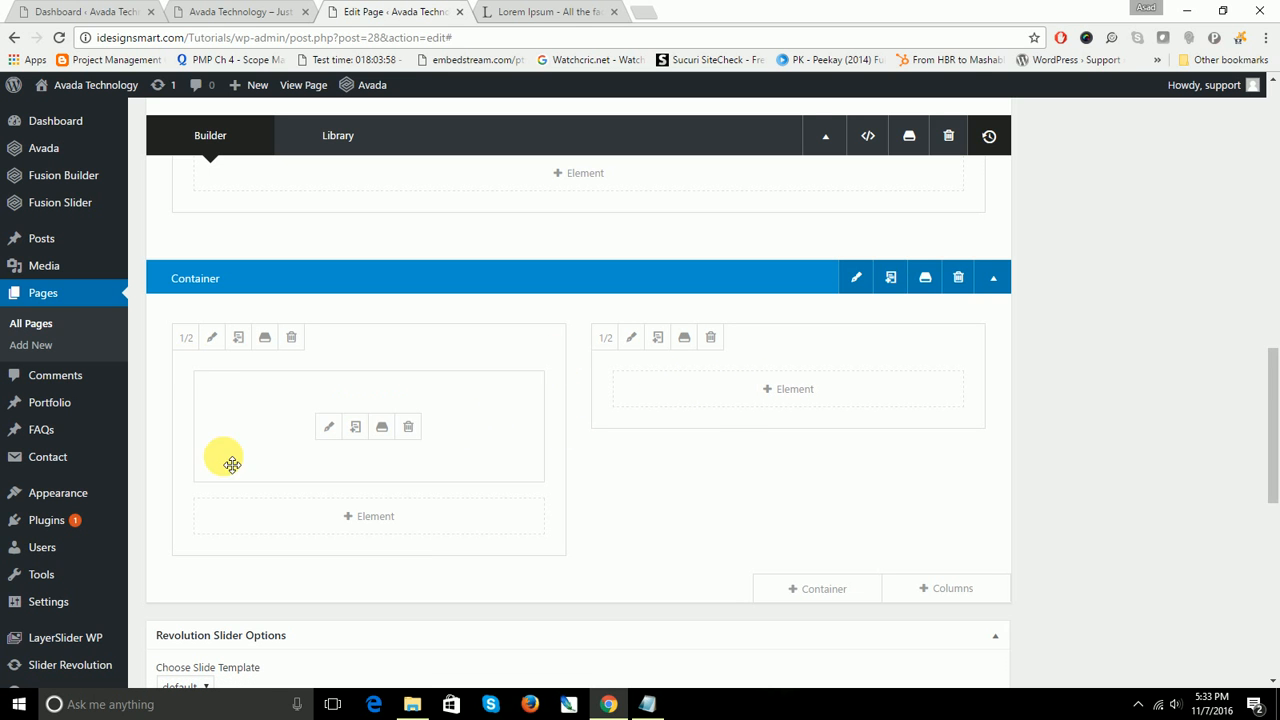
click(720, 344)
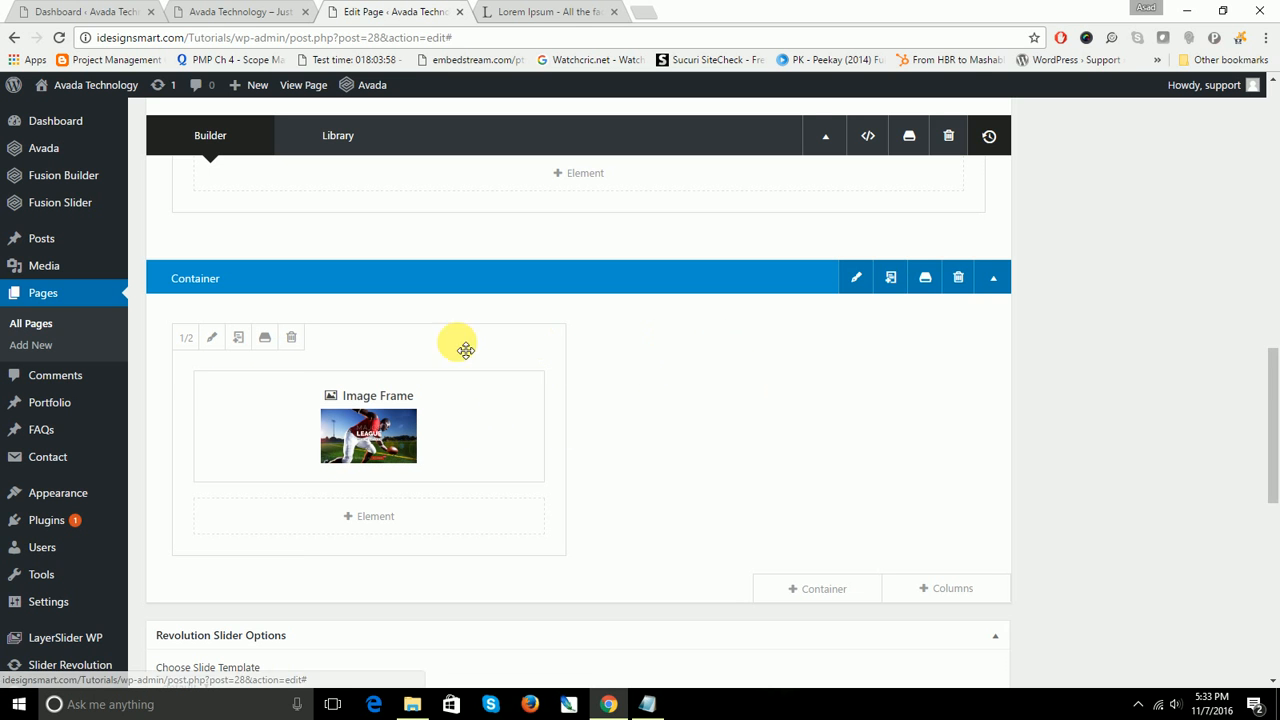
click(239, 340)
scroll(914, 463, down, 3)
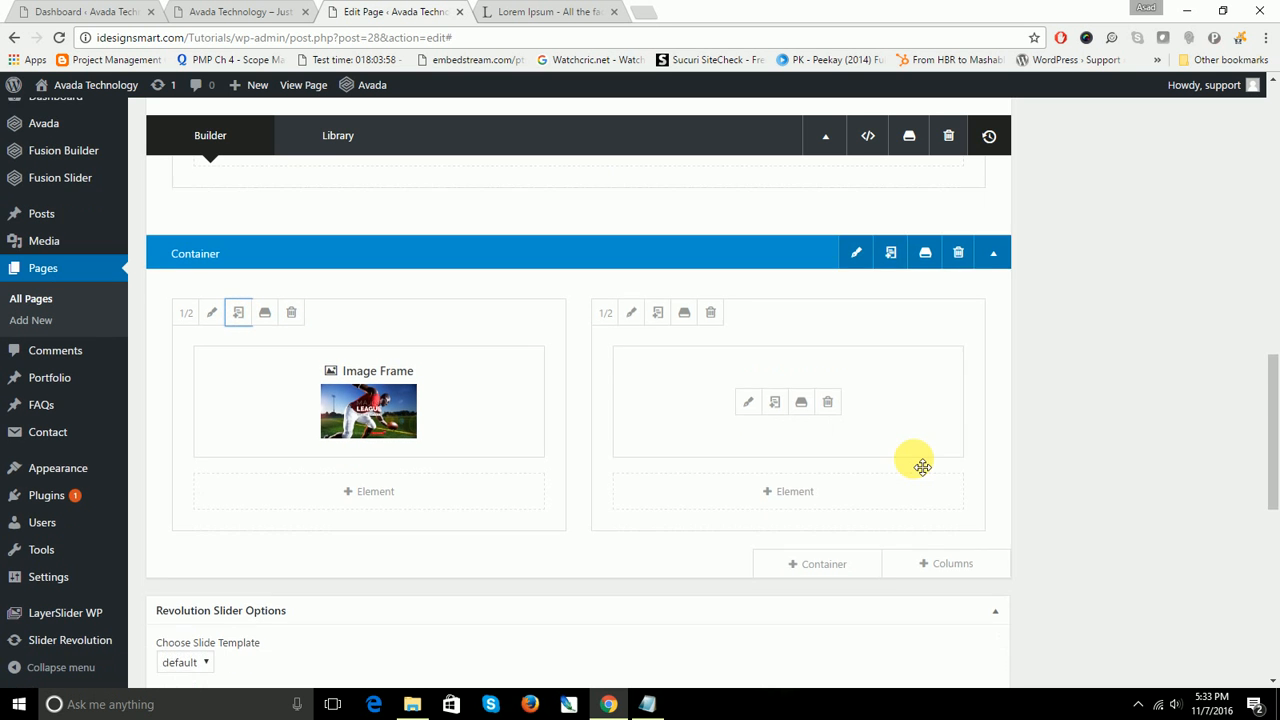
Step: Update the Technology page and reload the live site to check the two image columns
scroll(914, 463, up, 15)
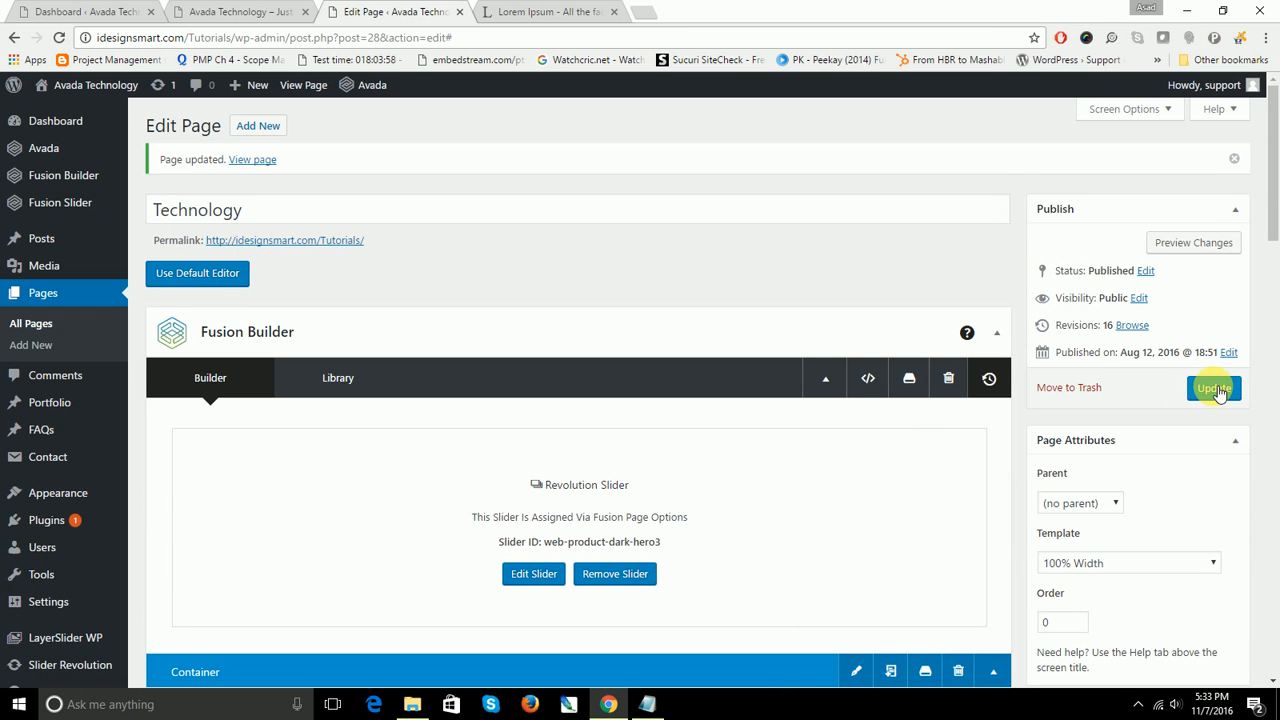
click(1216, 390)
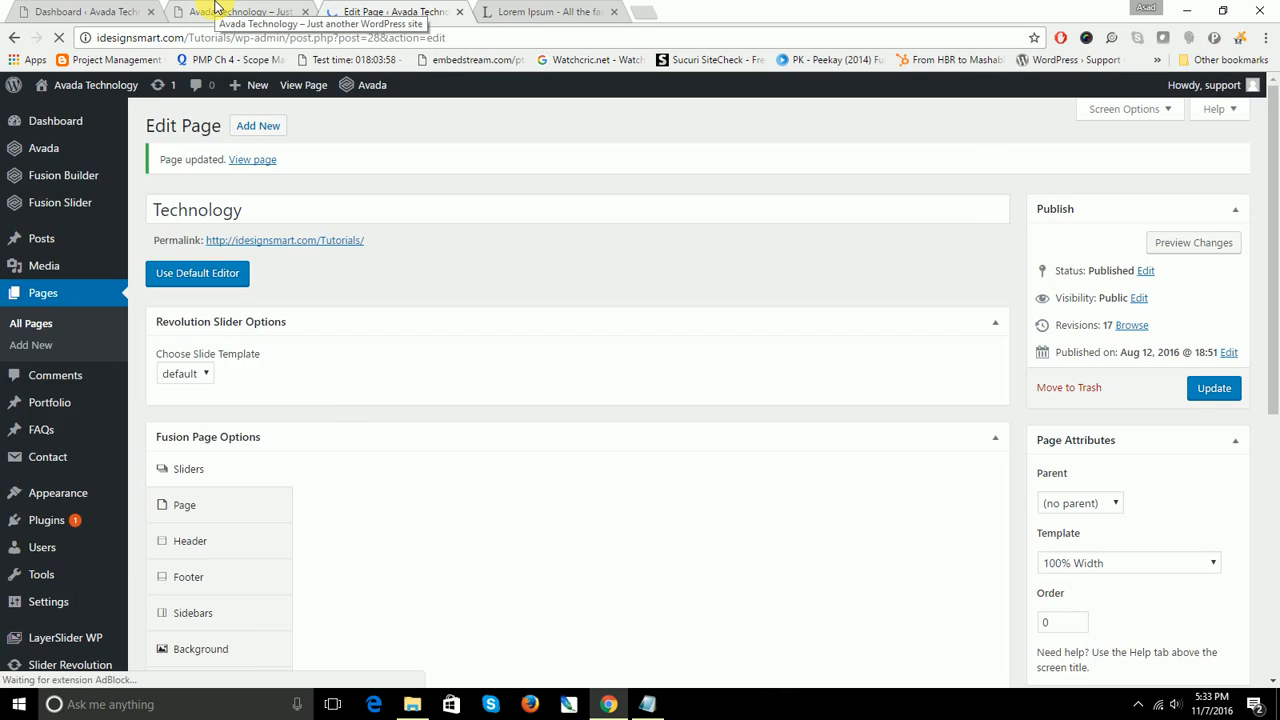
click(203, 12)
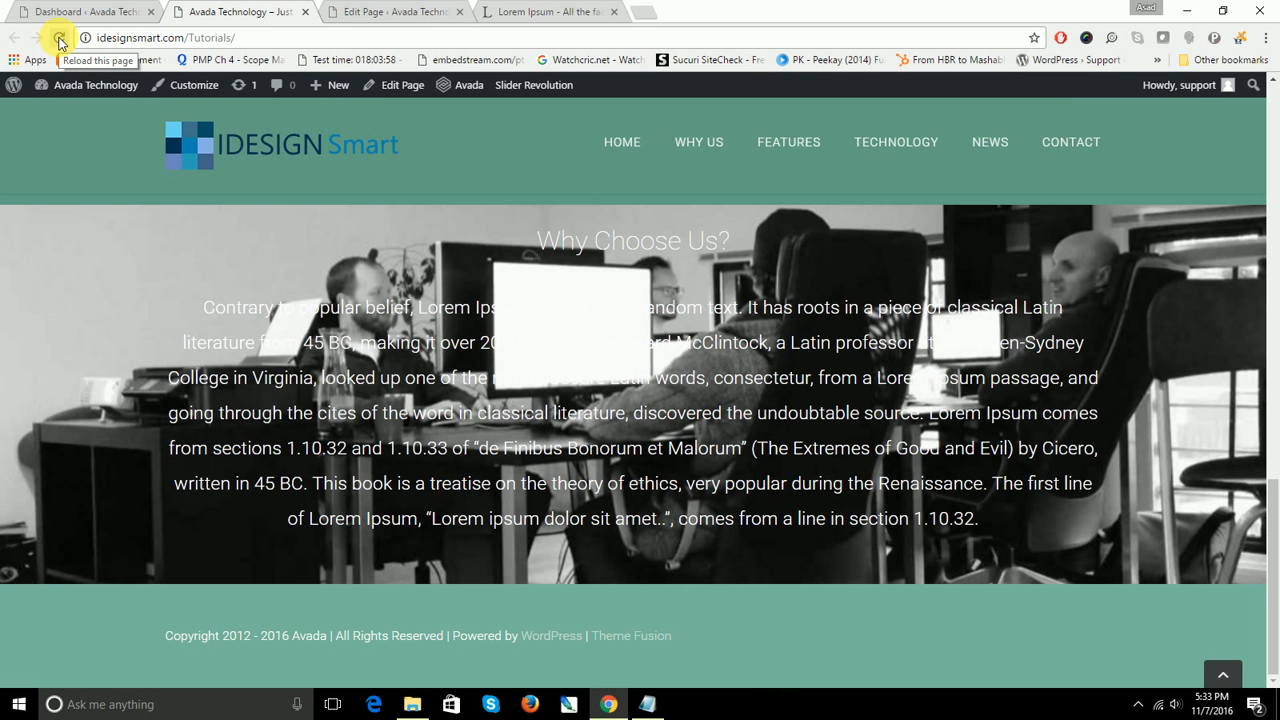
click(59, 38)
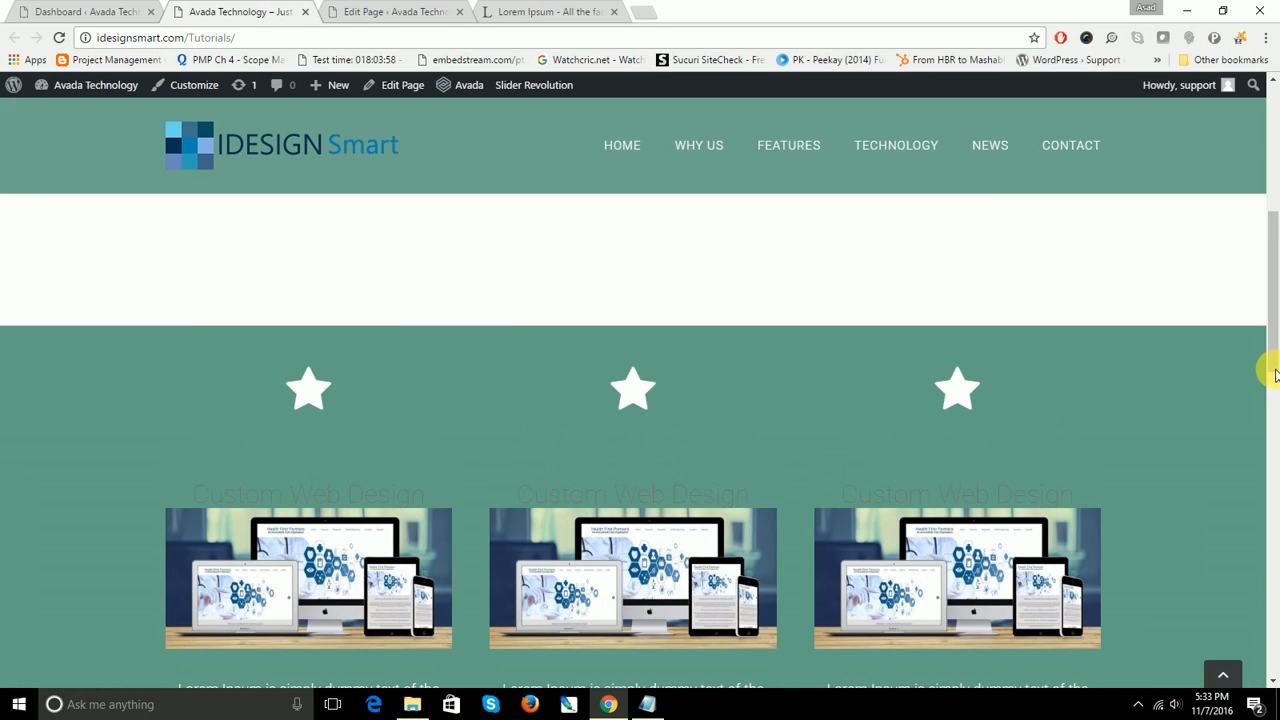
drag(1275, 403, 1228, 650)
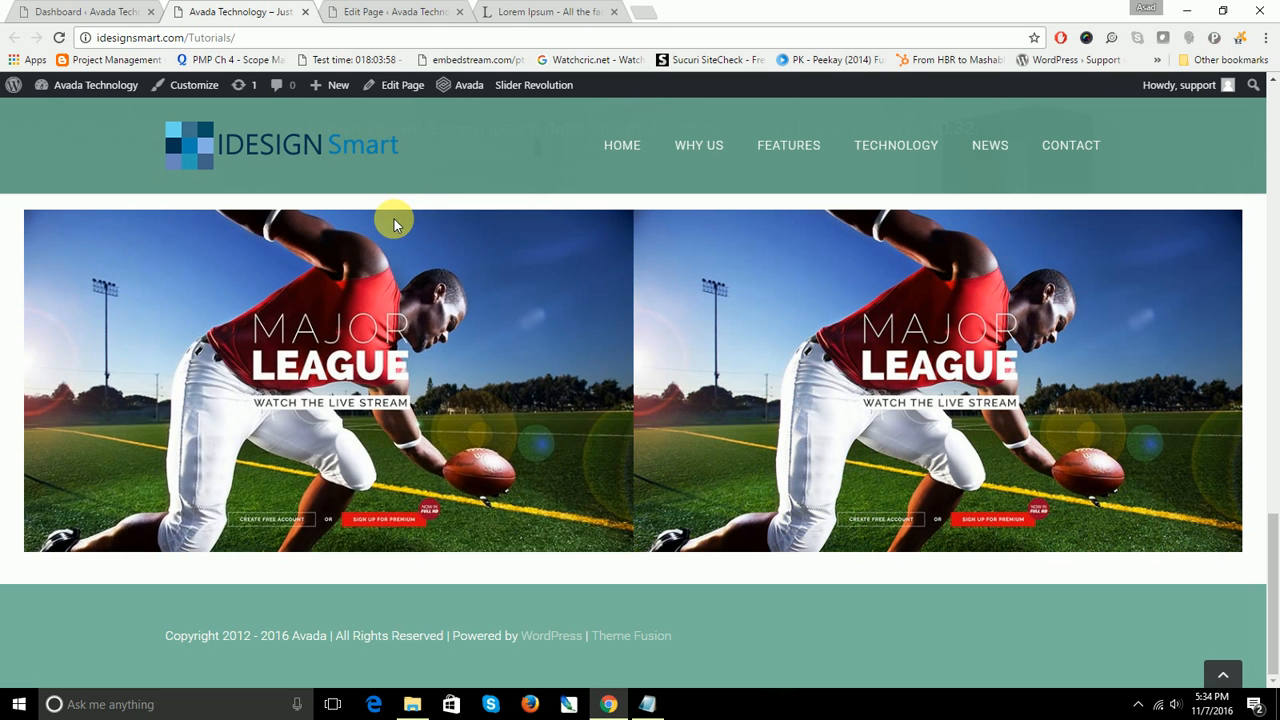
Step: In the page editor, pick the black swatch as the background color of the image columns' container and save it
click(397, 11)
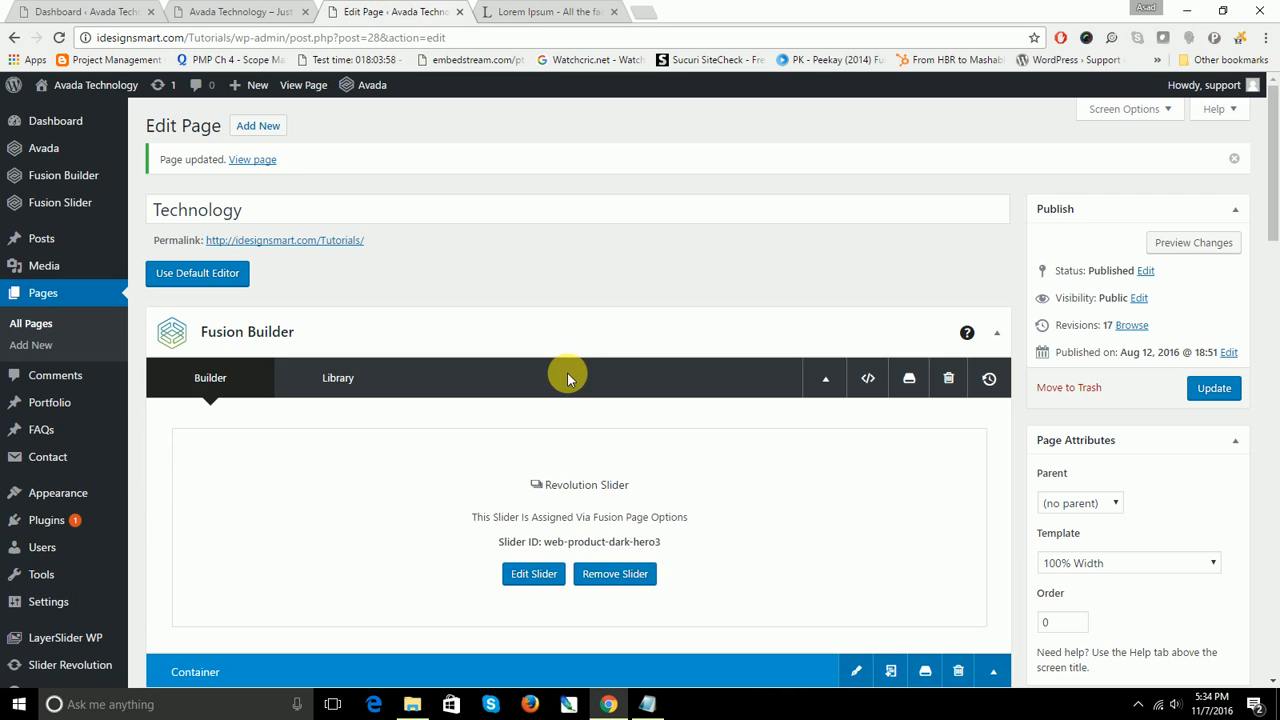
scroll(571, 378, down, 3)
scroll(573, 380, down, 8)
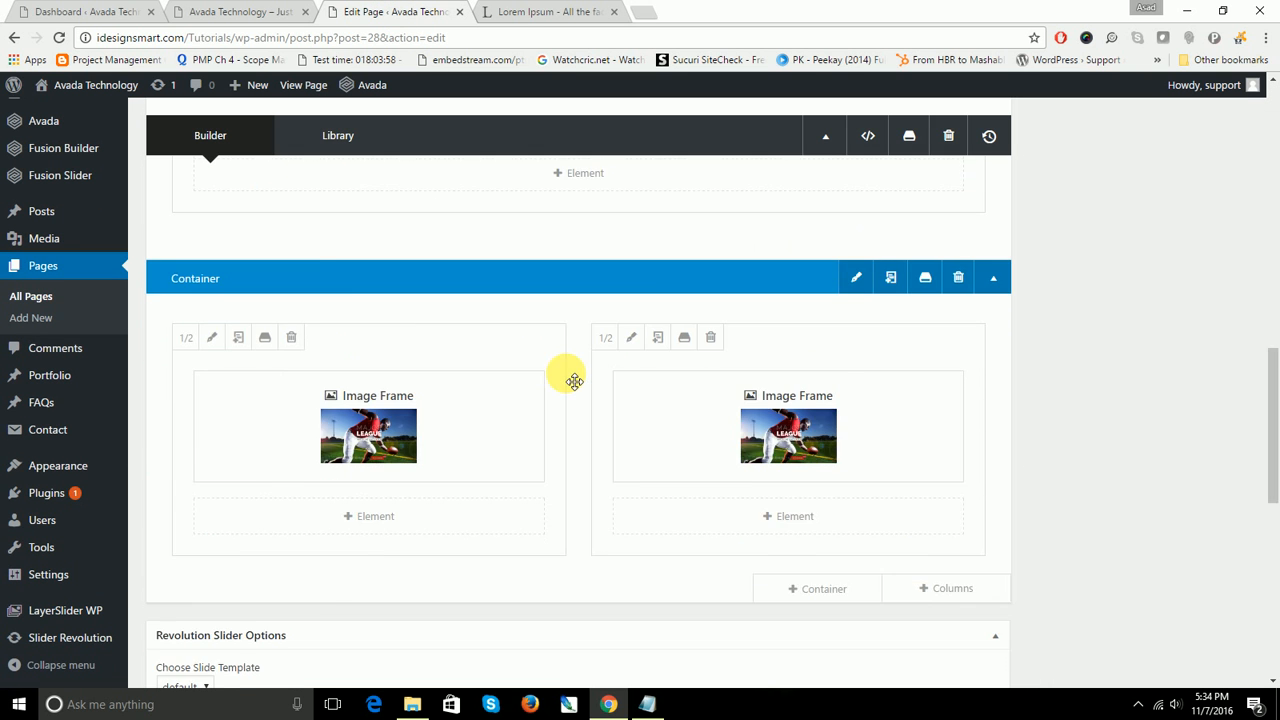
scroll(560, 373, up, 2)
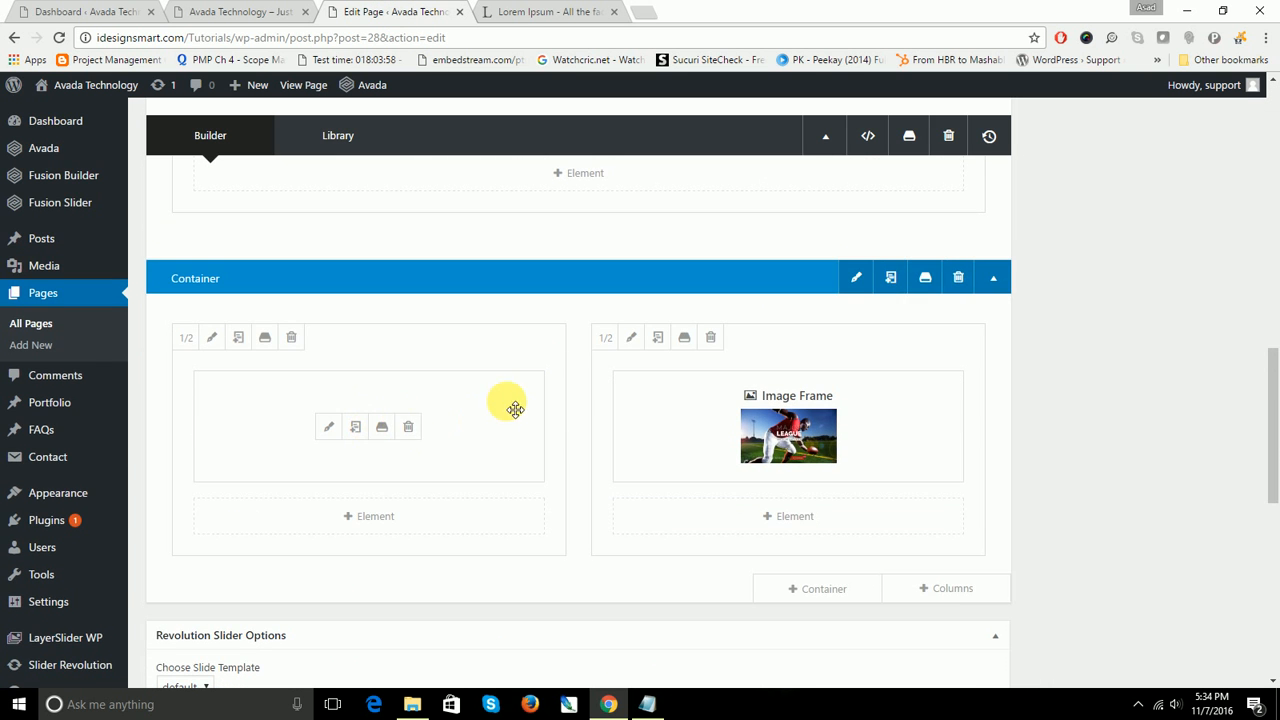
click(858, 276)
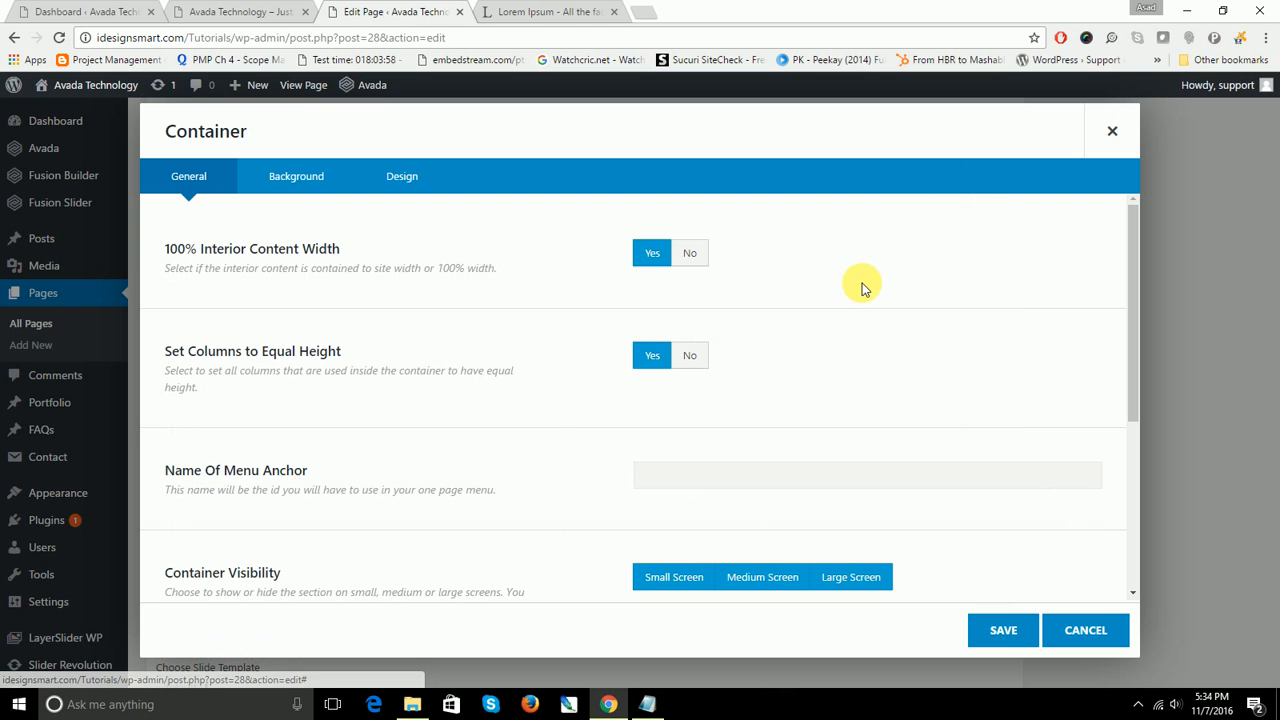
click(296, 176)
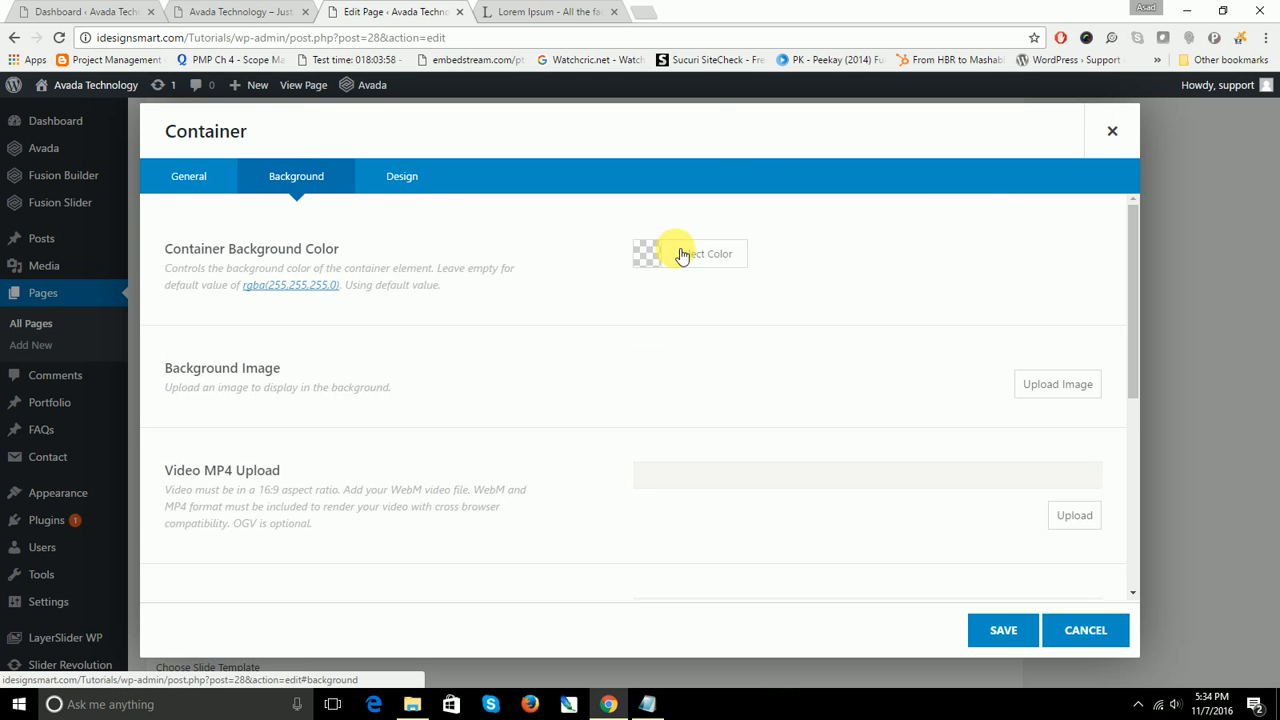
click(704, 256)
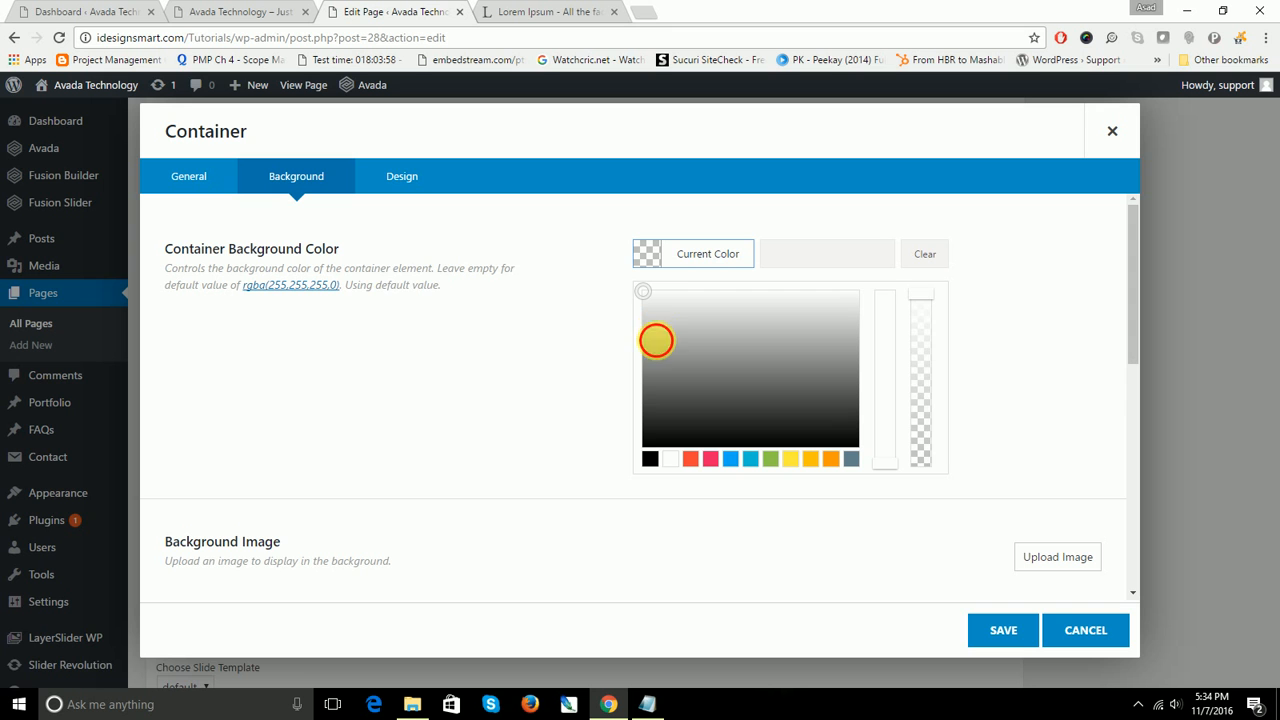
click(651, 458)
click(1000, 624)
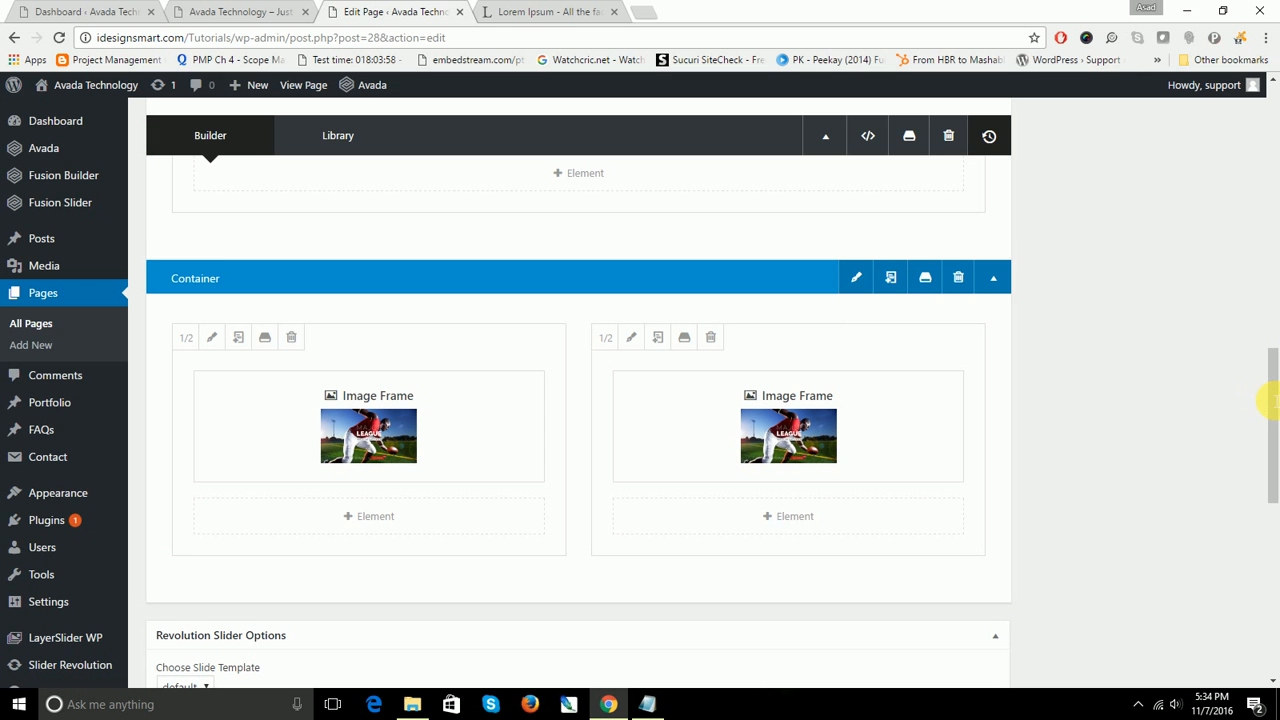
Step: Update the page with the new container background and reload the live site to inspect the image section
drag(1275, 400, 1275, 140)
click(1212, 388)
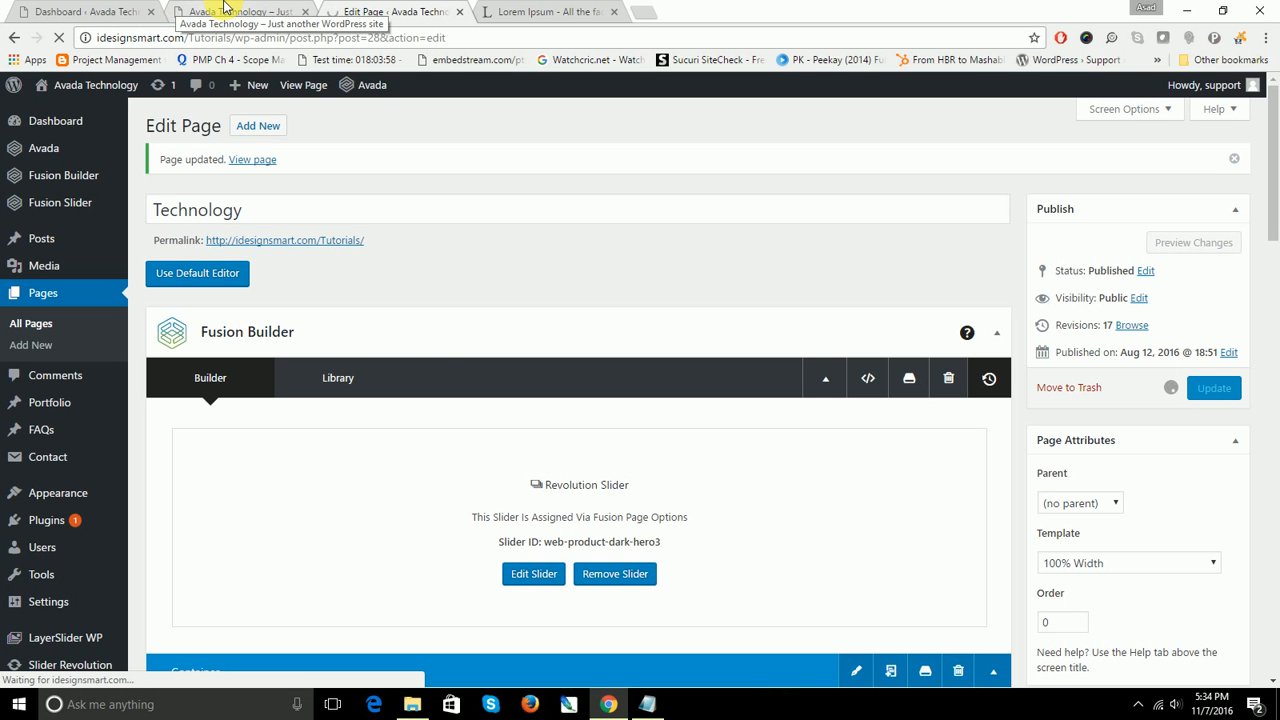
click(224, 6)
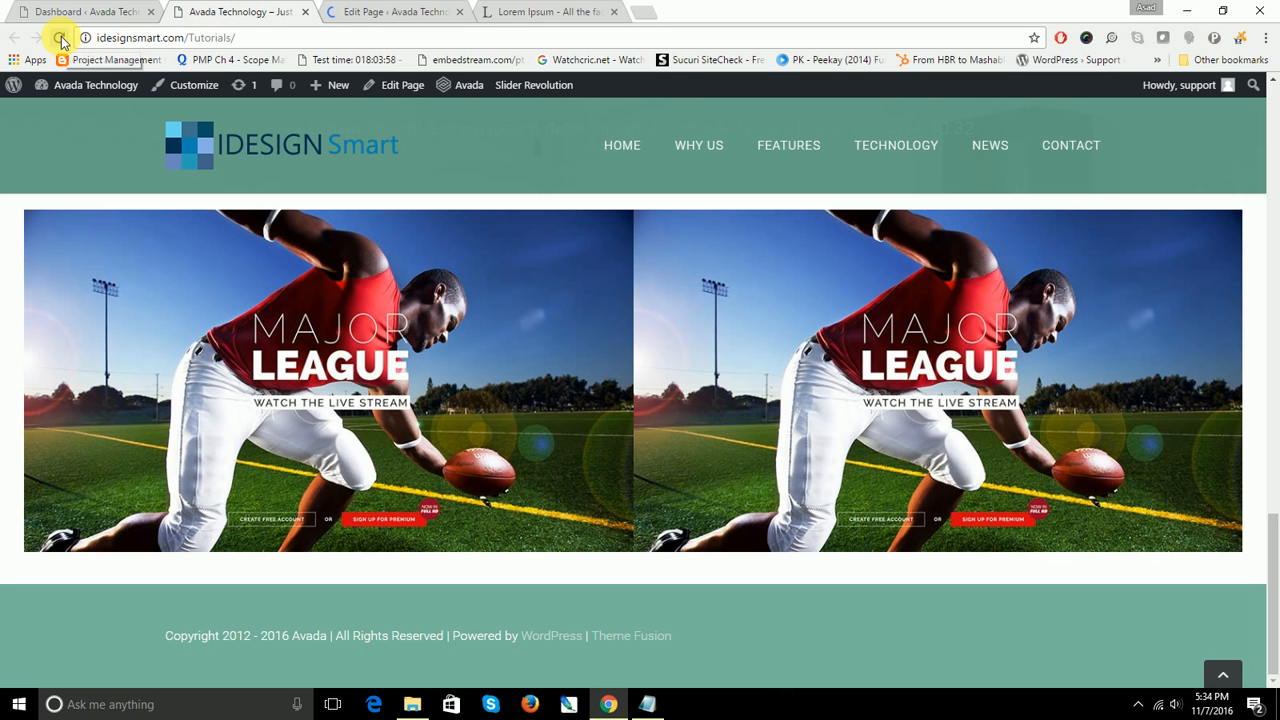
click(60, 38)
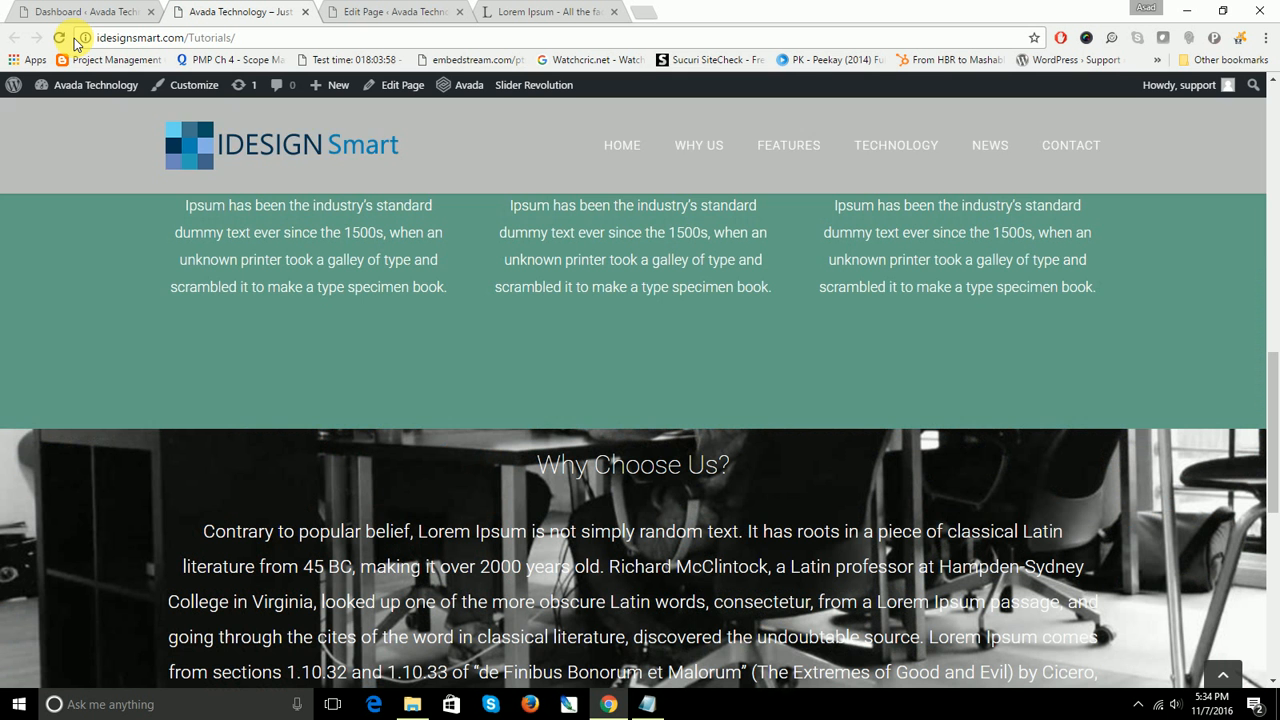
drag(1272, 363, 1262, 478)
Step: Set the image container's top and bottom margins to 0 and its top and bottom padding to 0px, and save it
click(350, 20)
scroll(456, 266, down, 15)
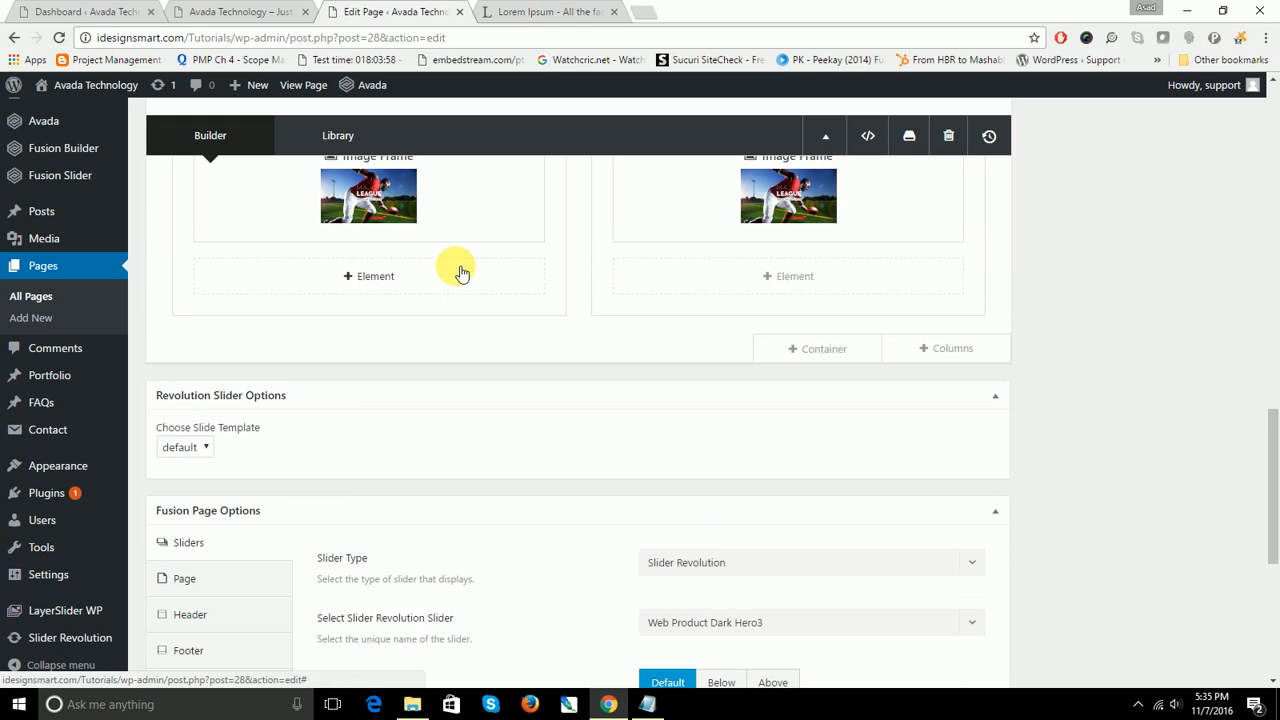
scroll(455, 266, up, 3)
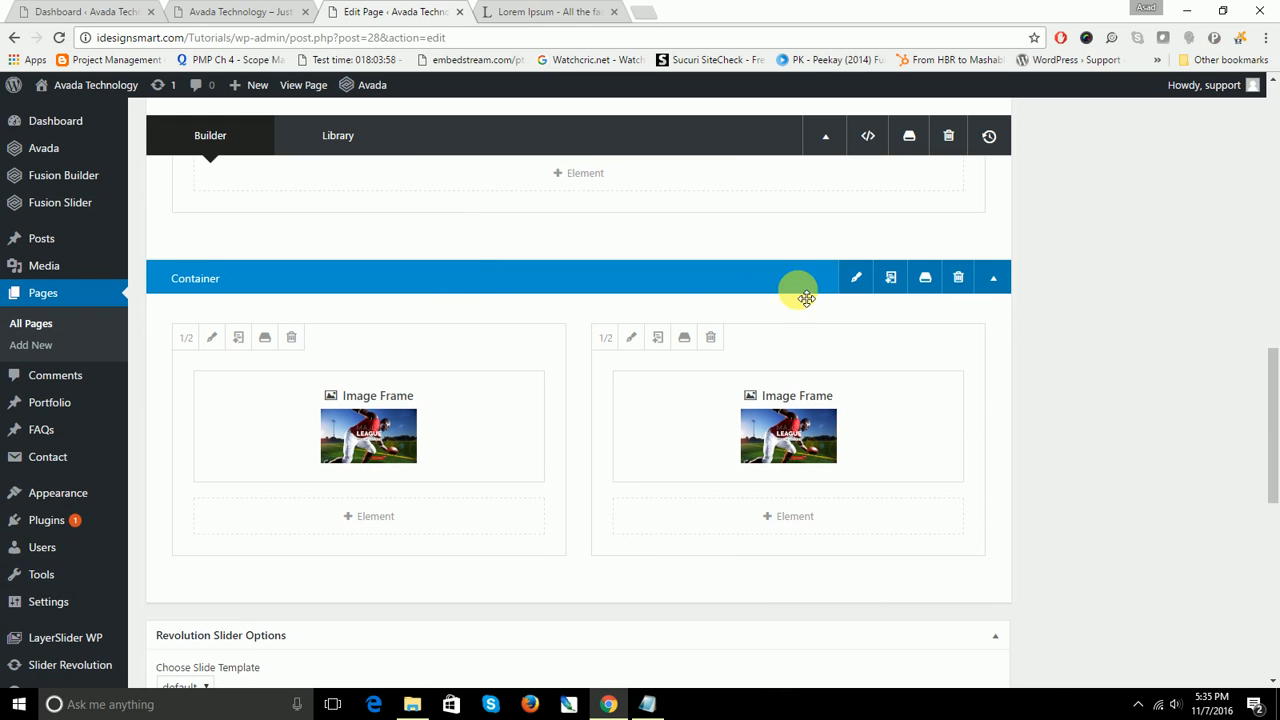
click(857, 280)
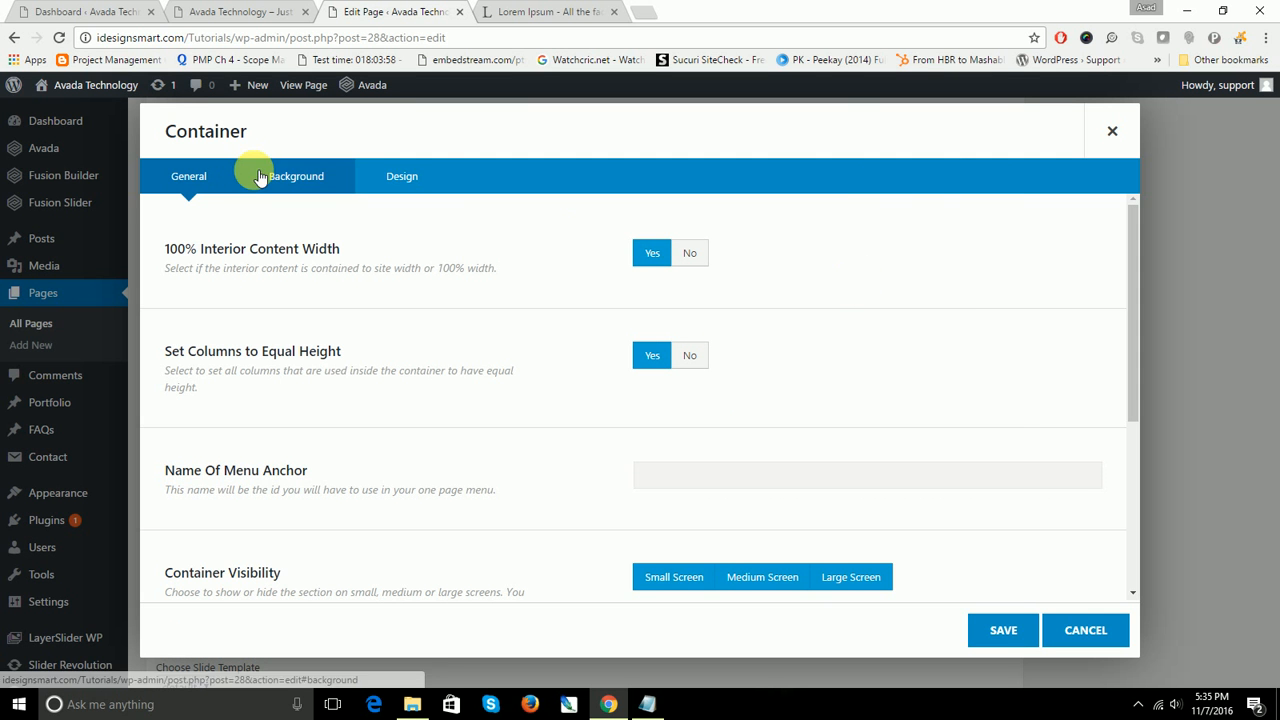
click(385, 176)
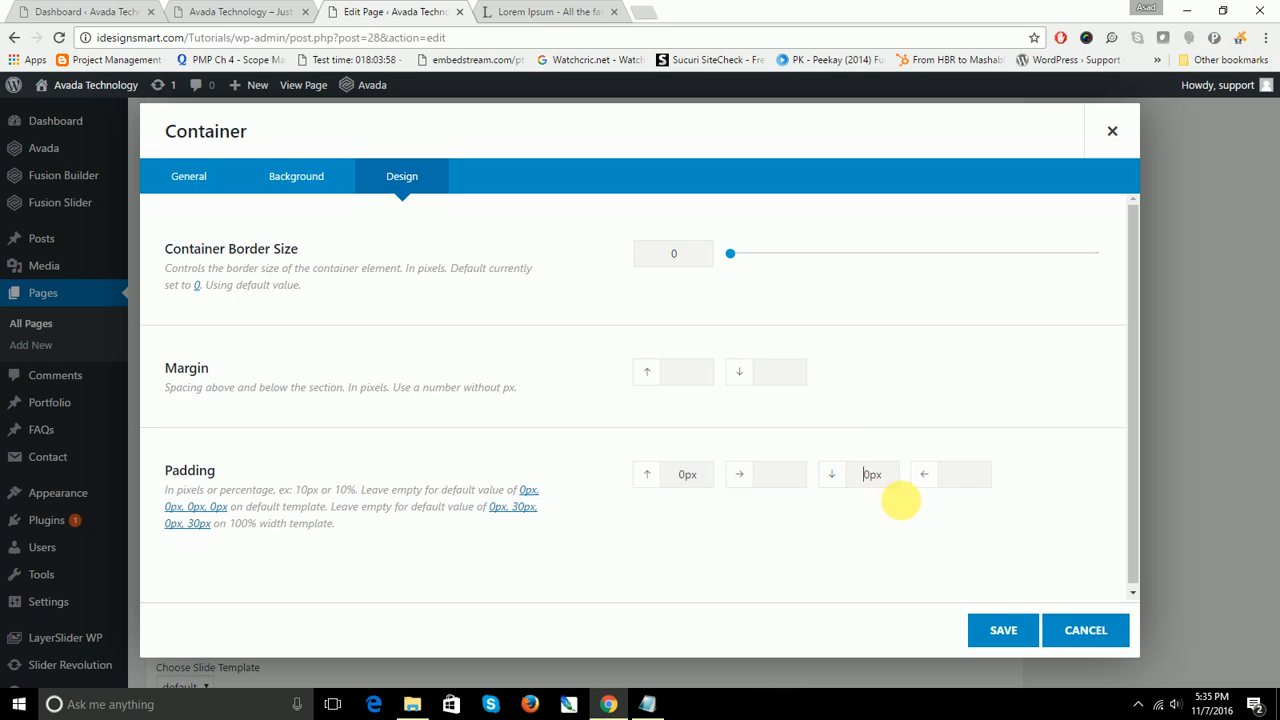
click(701, 379)
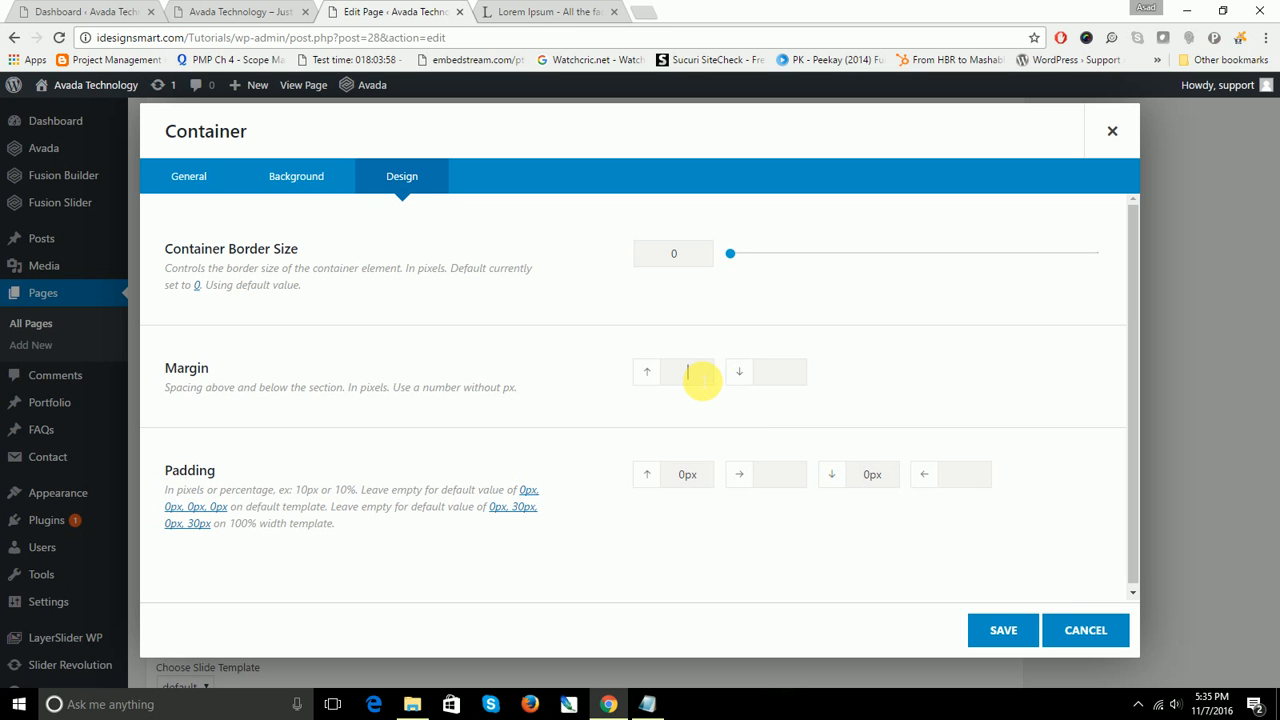
text(0)
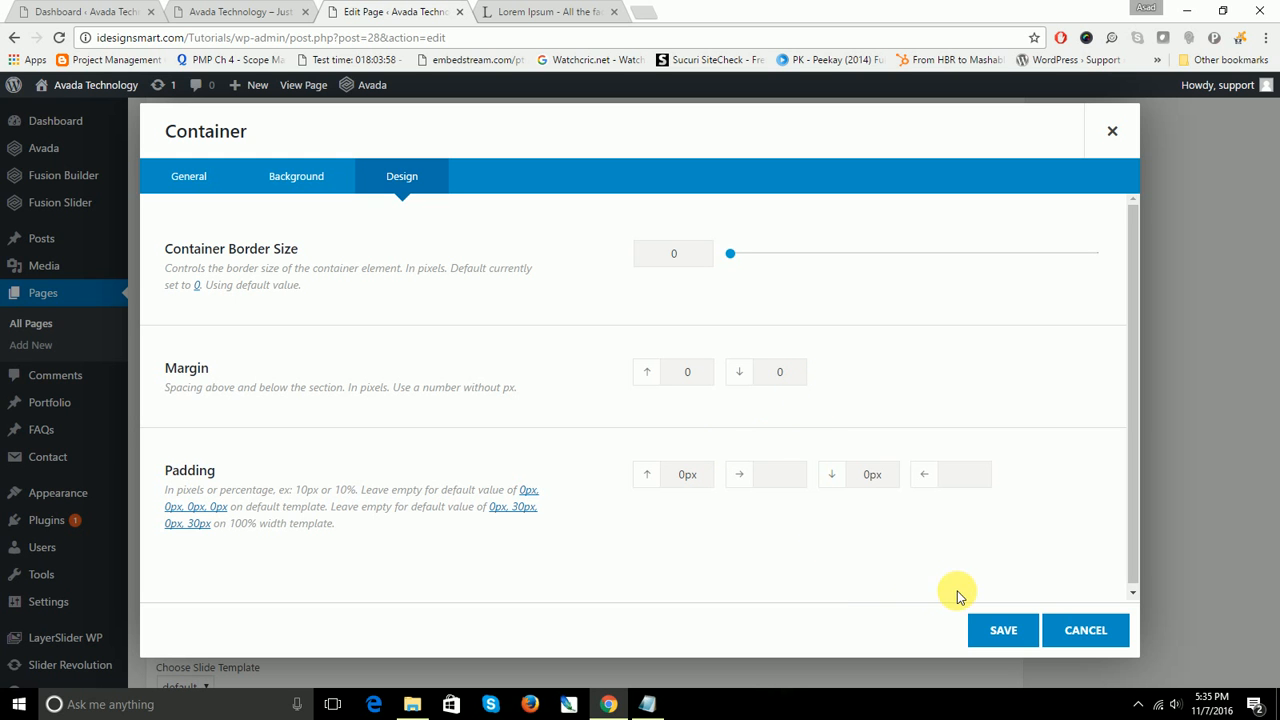
click(1001, 637)
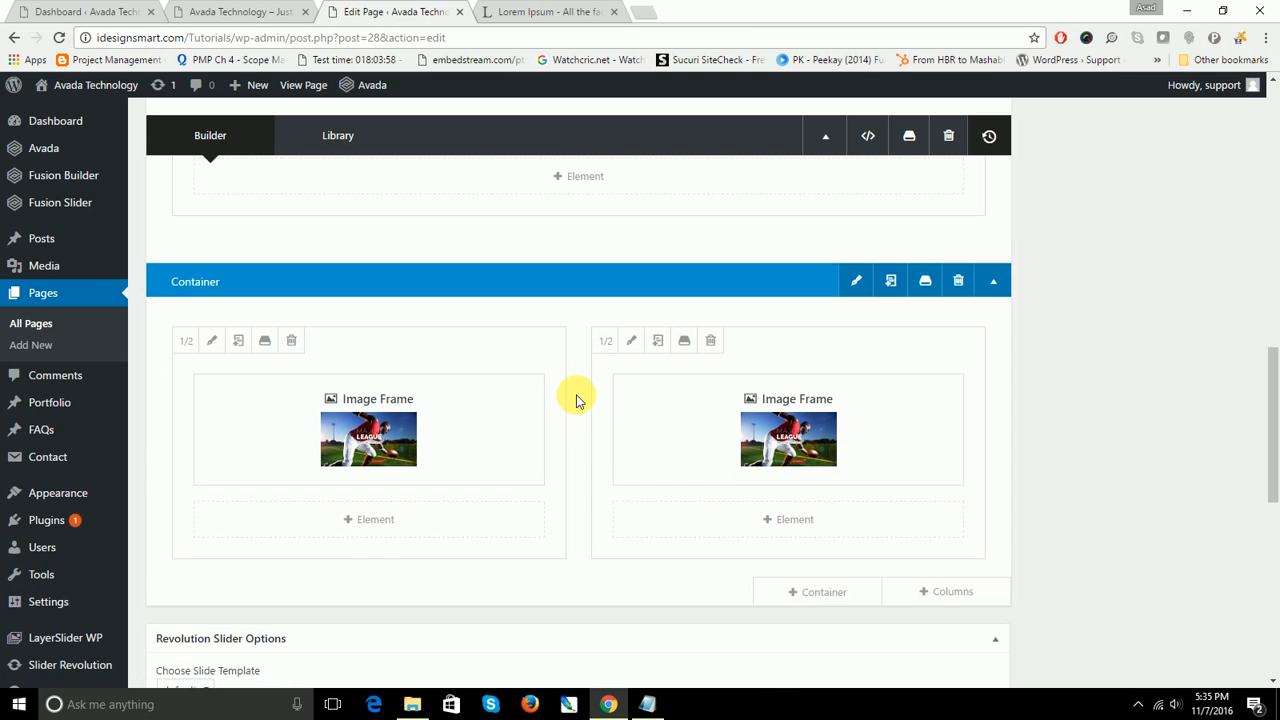
Step: Review the margin and padding settings of the "Why Choose Us?" text container and save it
scroll(571, 394, up, 3)
scroll(576, 400, up, 1)
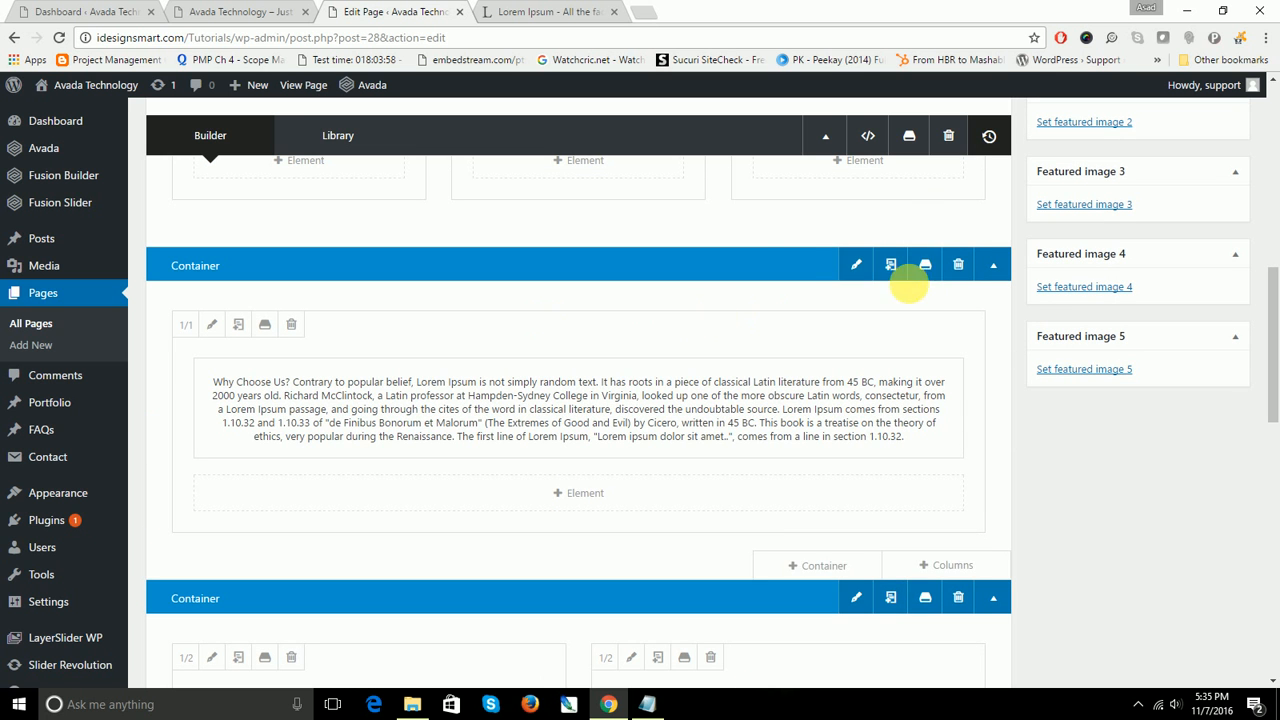
click(860, 266)
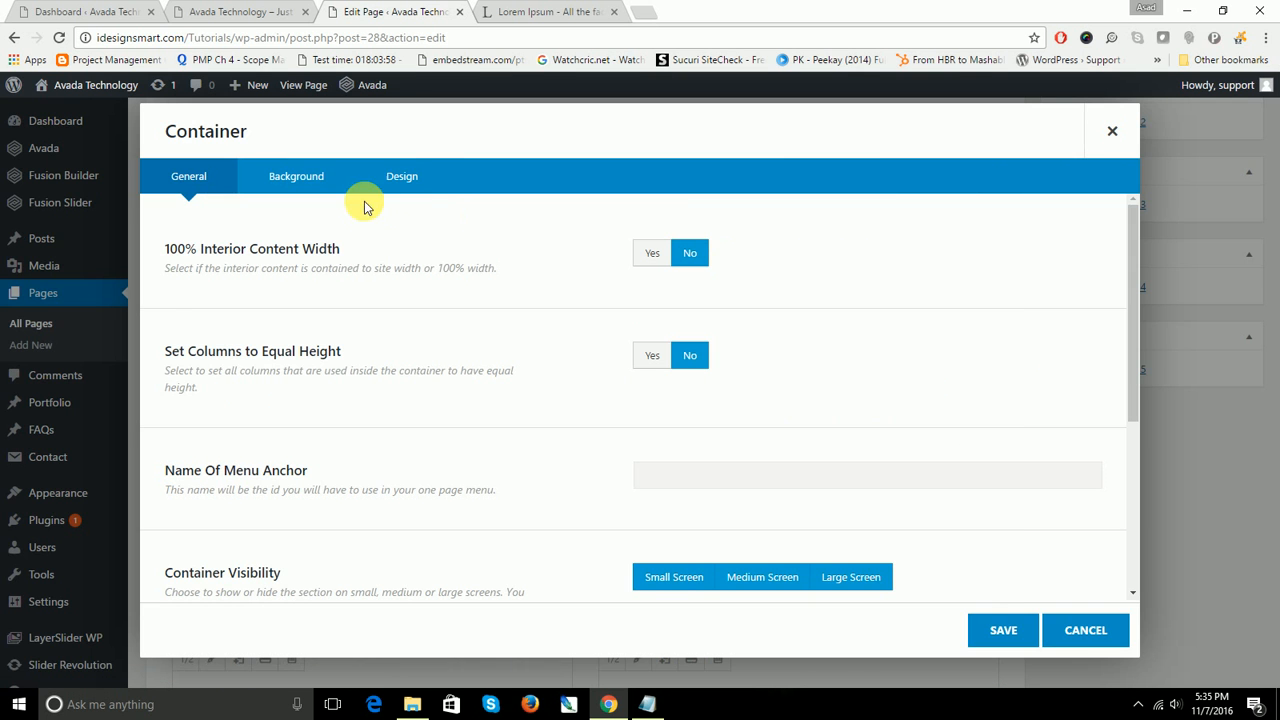
click(410, 177)
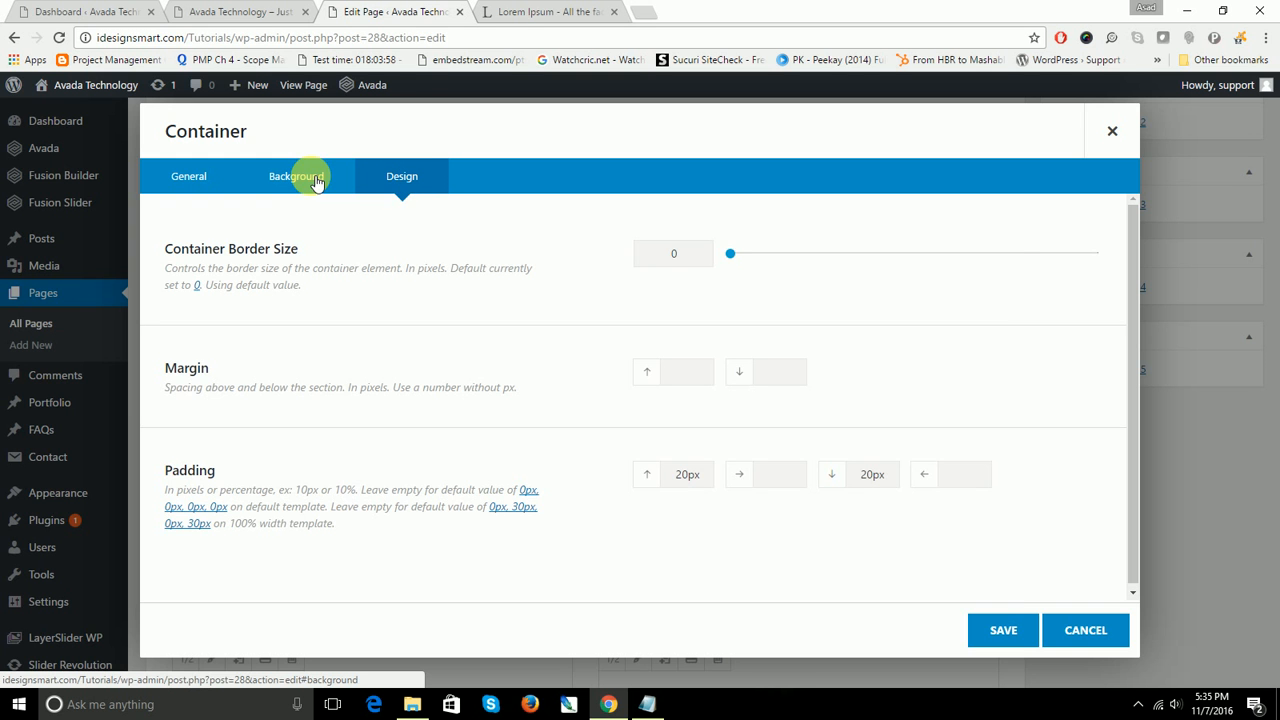
click(1000, 625)
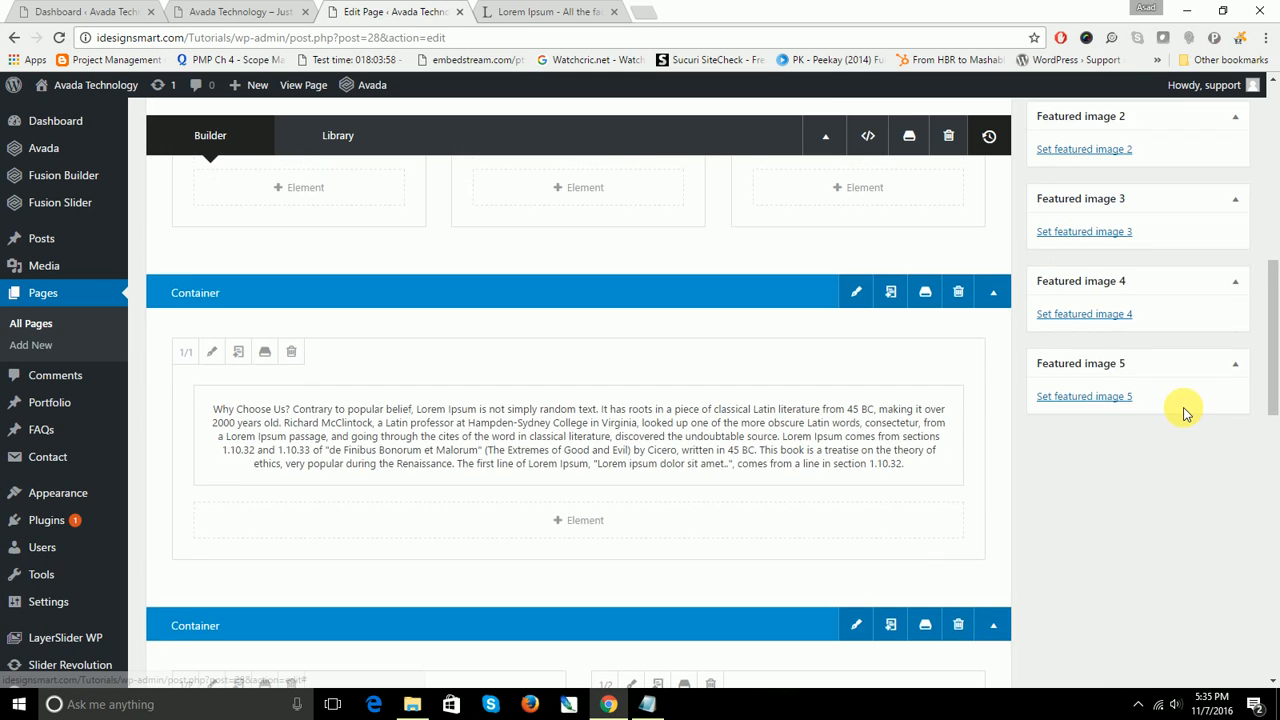
Step: Update the page and reload the live site to check the spacing around the image columns
scroll(1185, 413, up, 10)
click(1200, 389)
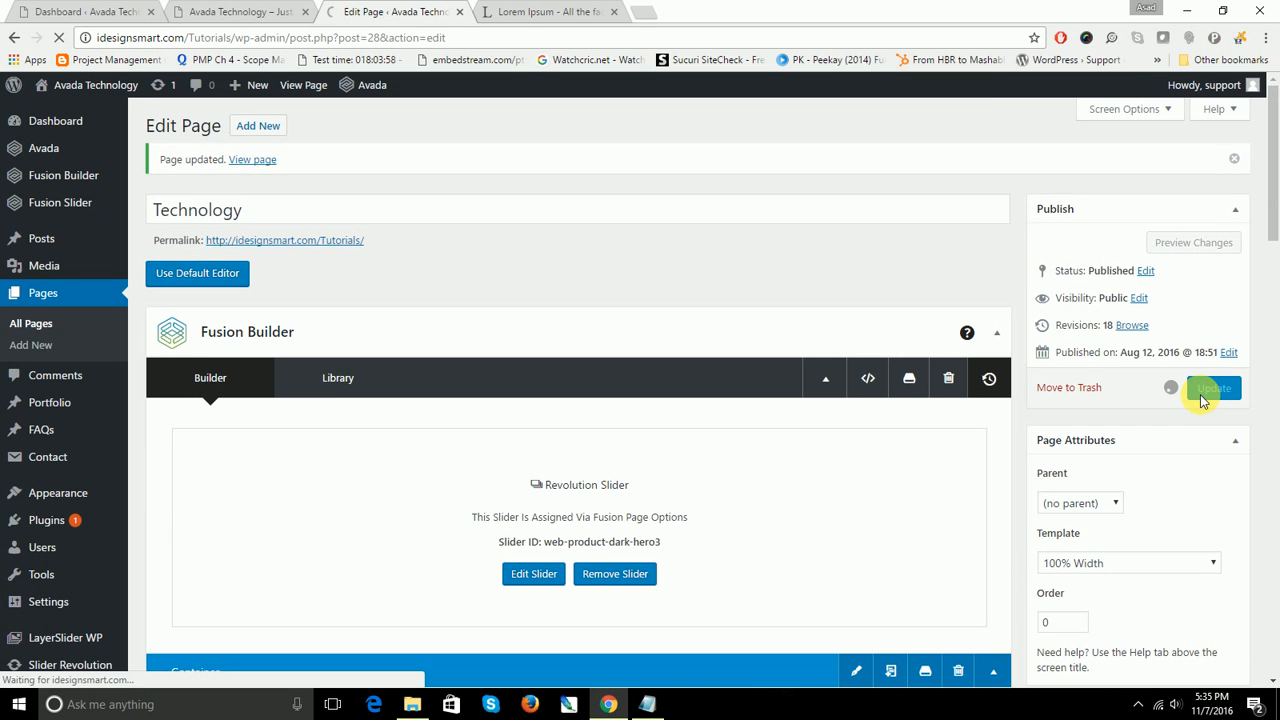
click(234, 8)
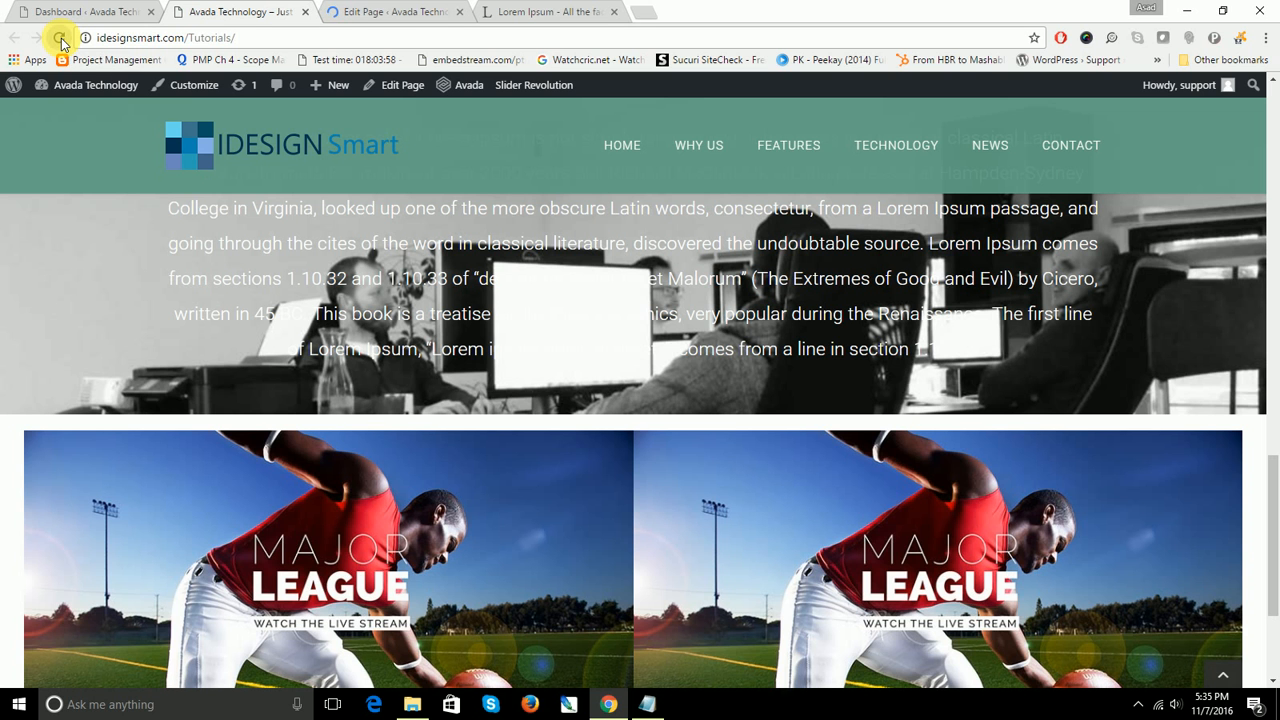
click(61, 39)
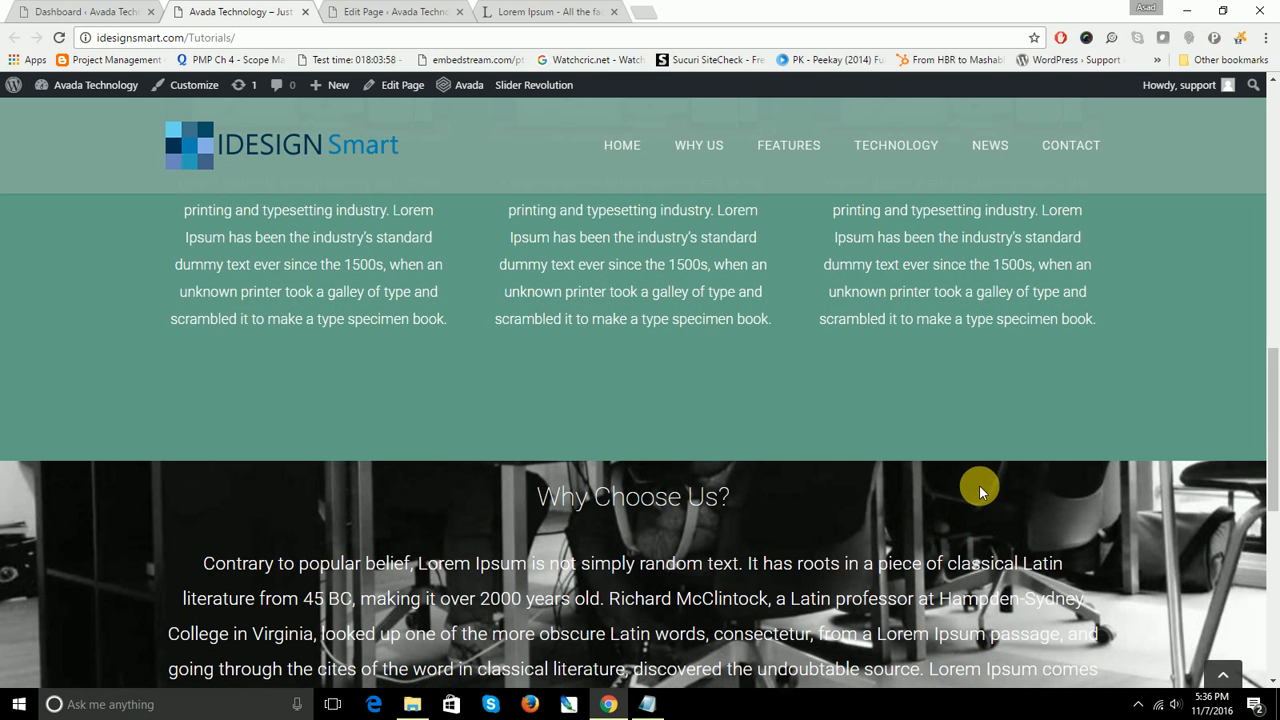
scroll(963, 470, down, 6)
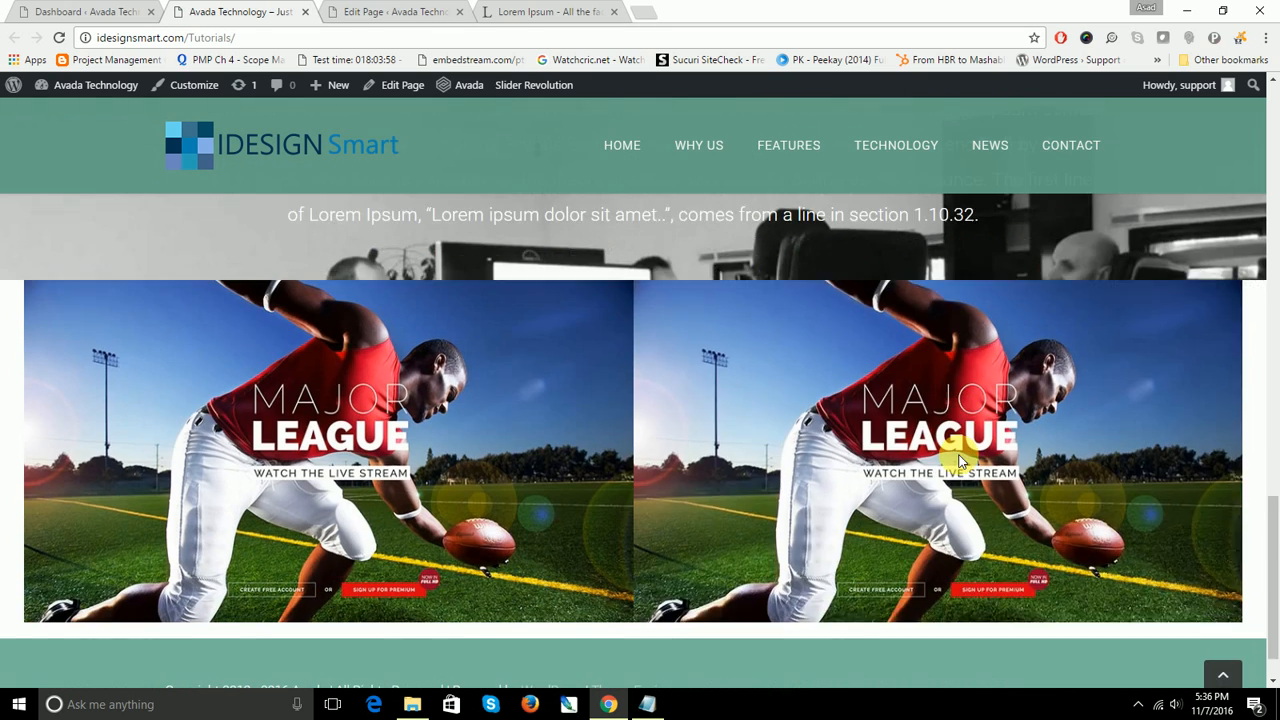
Step: Choose the black swatch as the container background color of the two-image container
scroll(960, 462, down, 1)
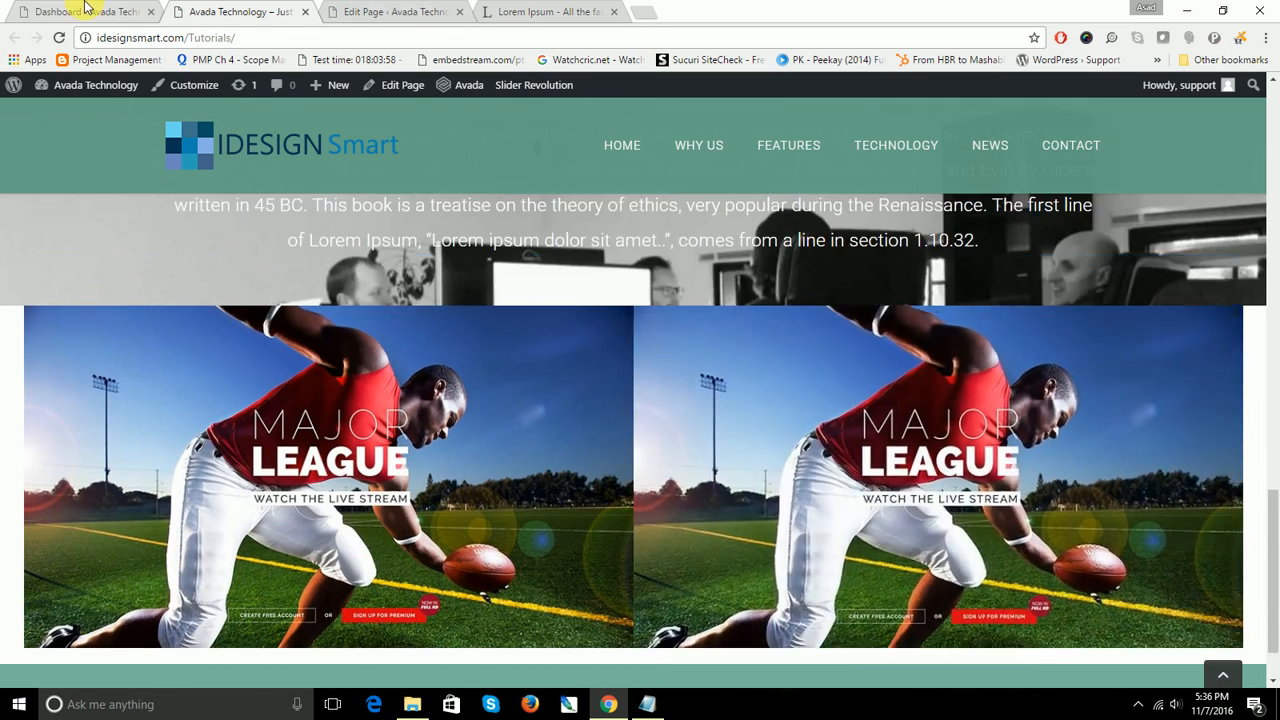
click(400, 11)
scroll(668, 328, down, 10)
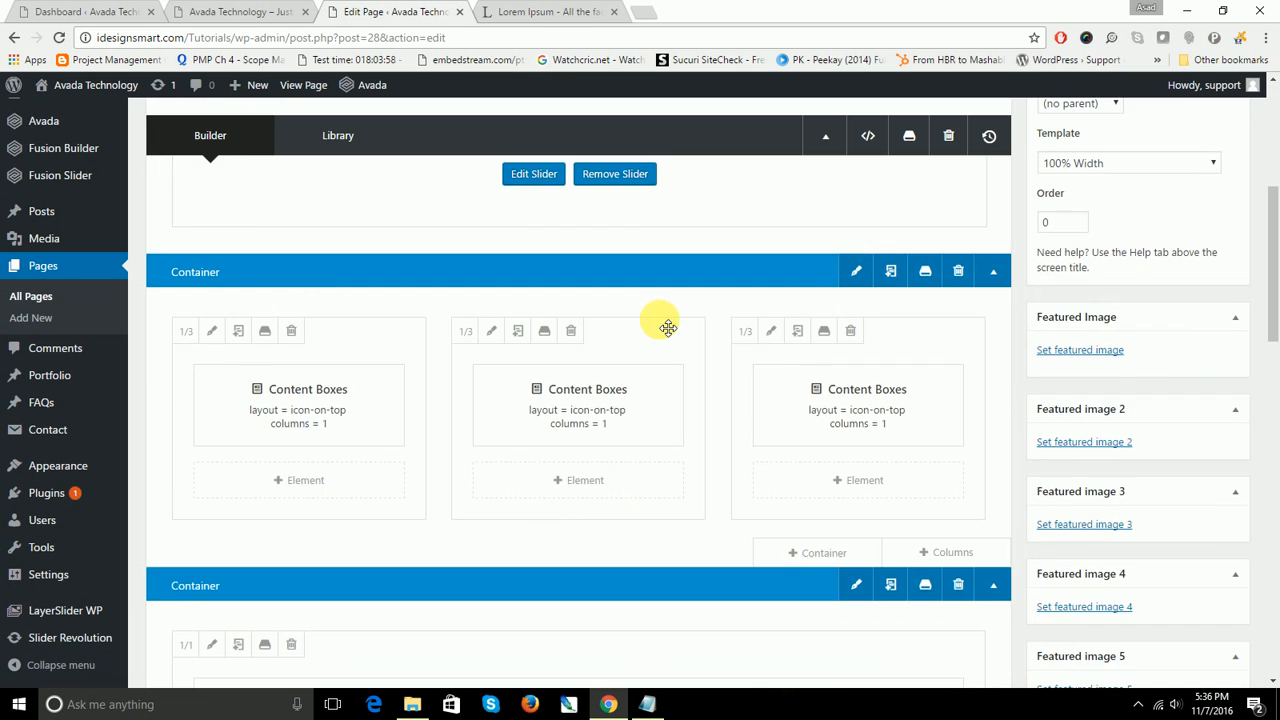
scroll(660, 322, down, 1)
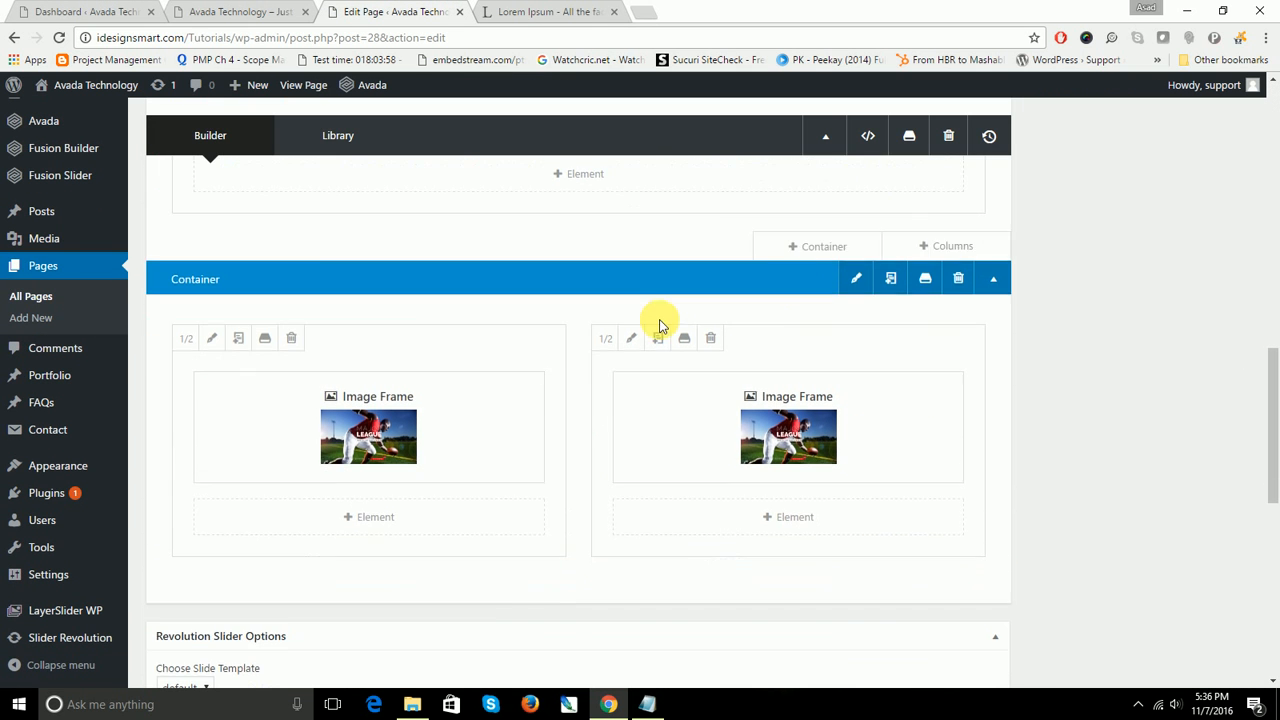
click(857, 279)
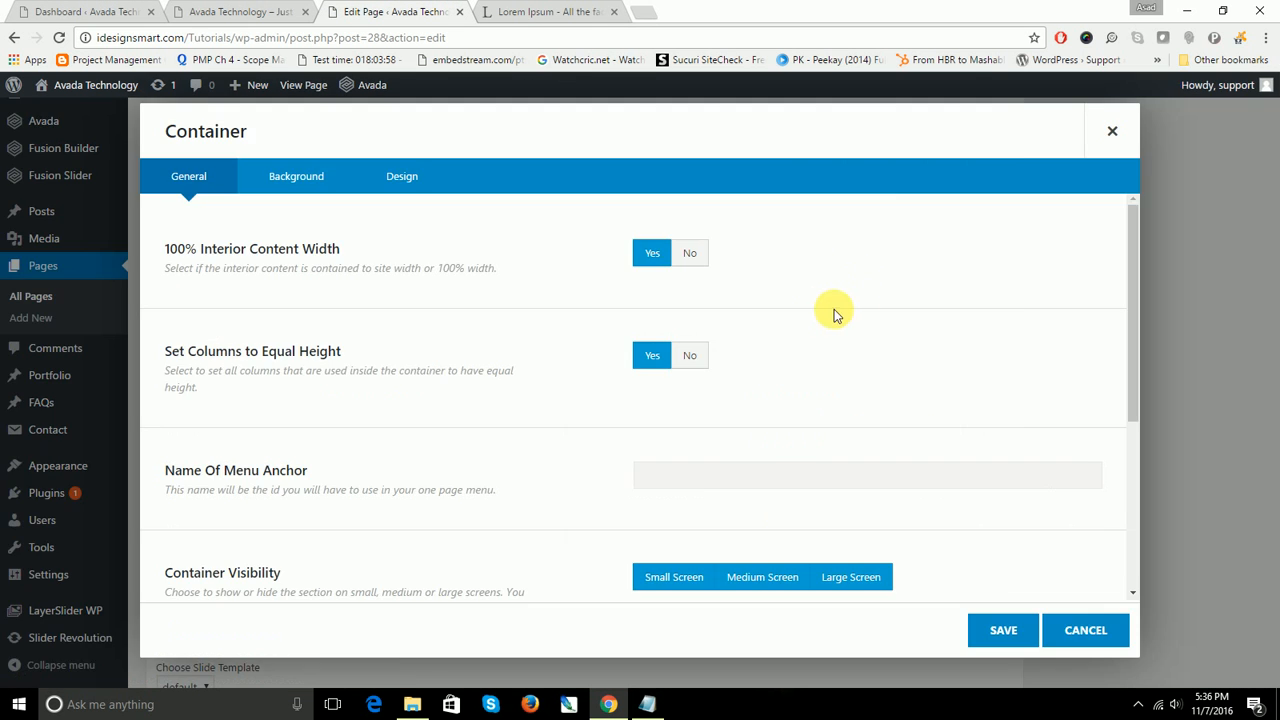
click(290, 174)
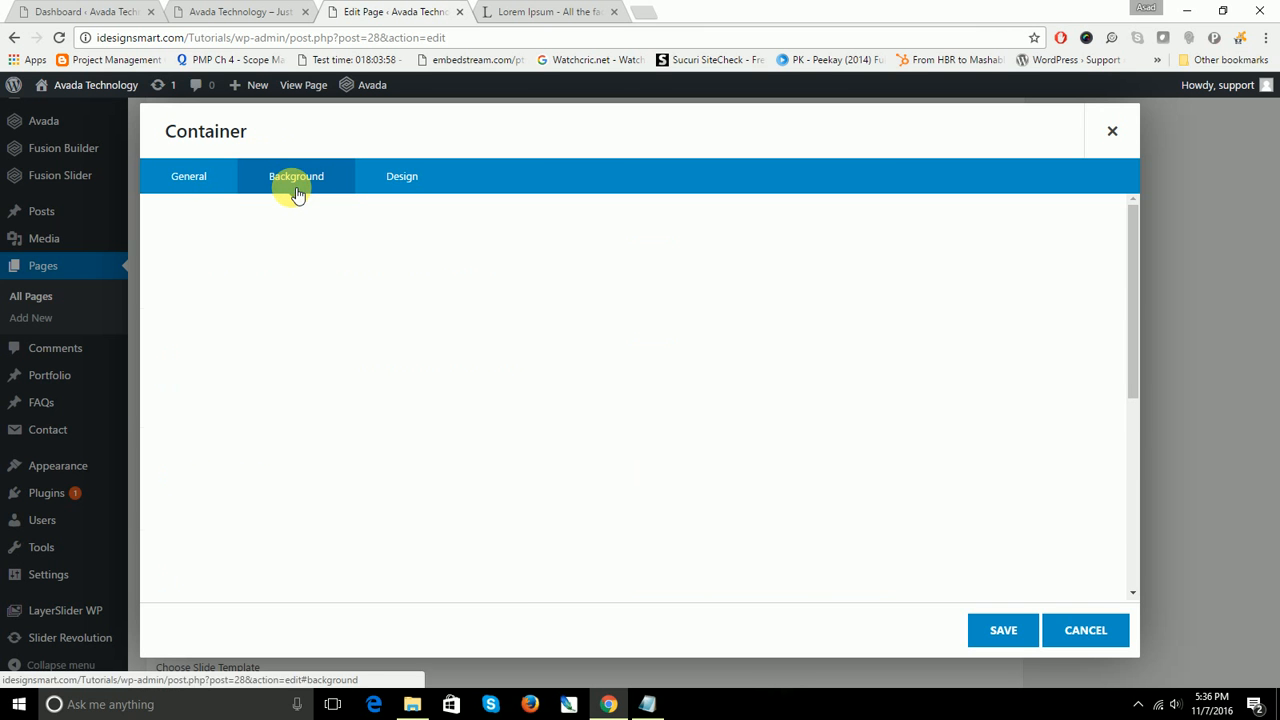
click(655, 258)
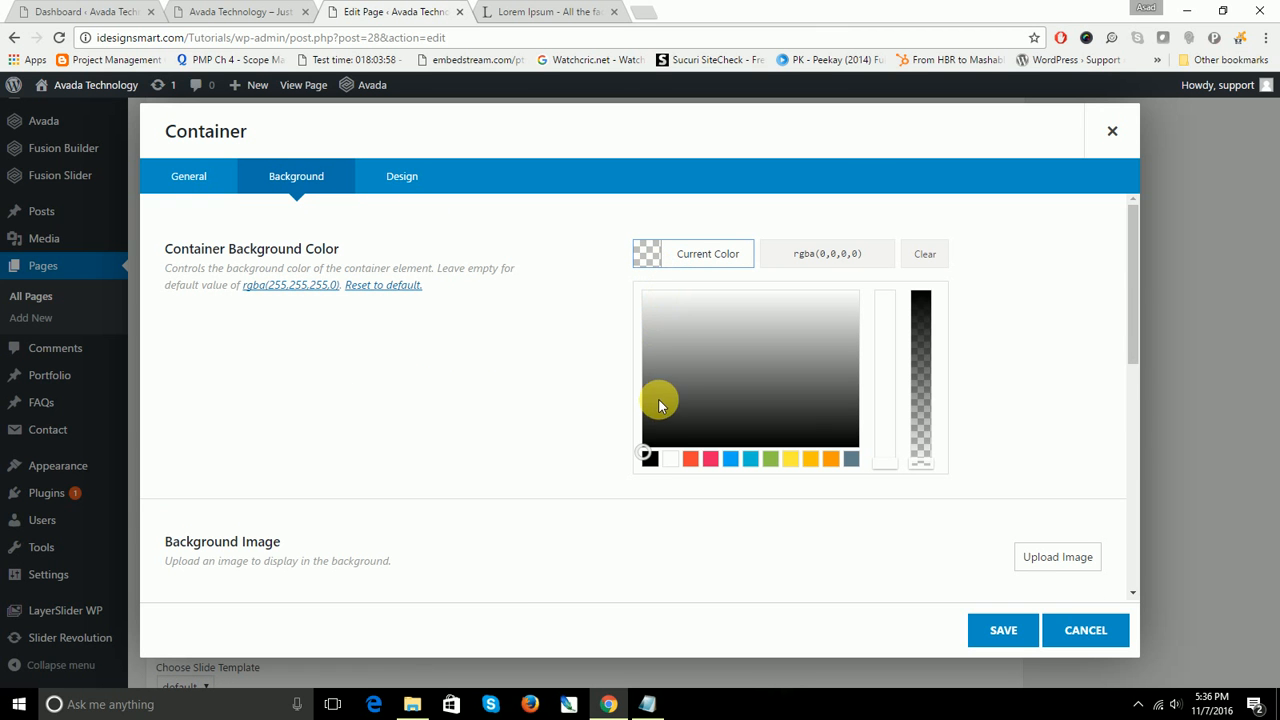
click(654, 460)
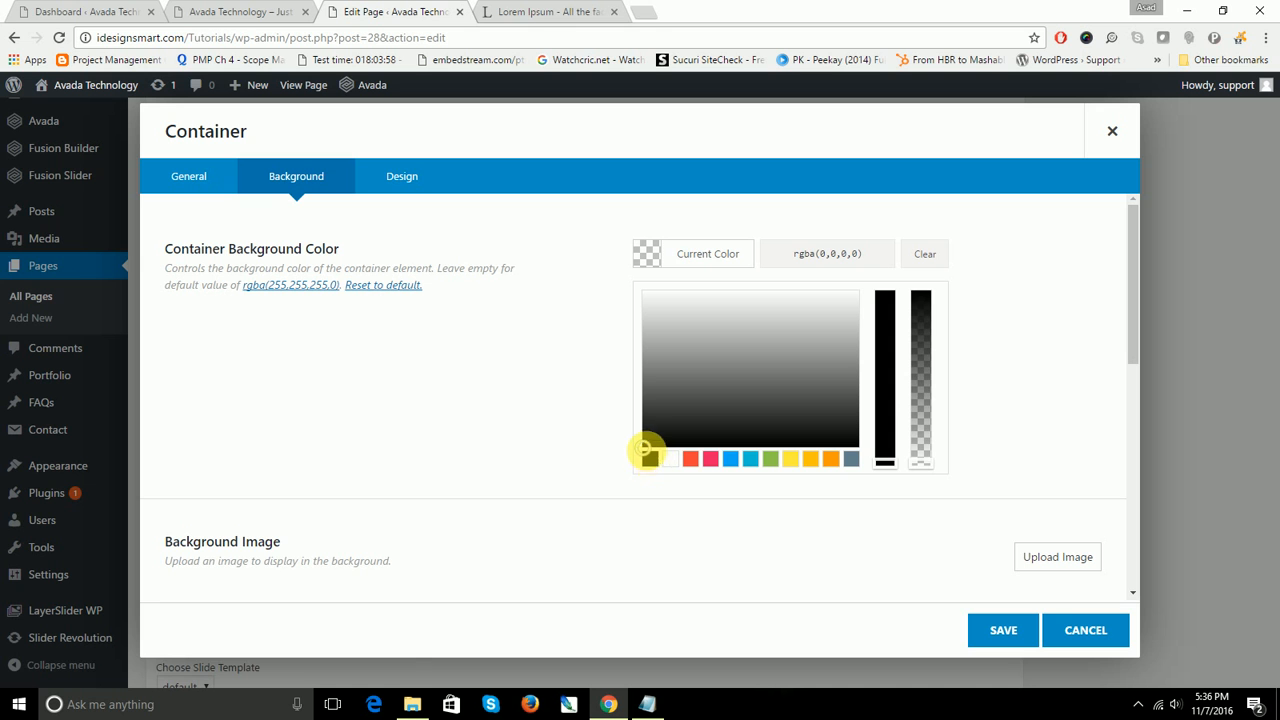
Step: Raise the image container's background color to full opacity, giving solid #000000, and save the container
click(1006, 434)
click(704, 253)
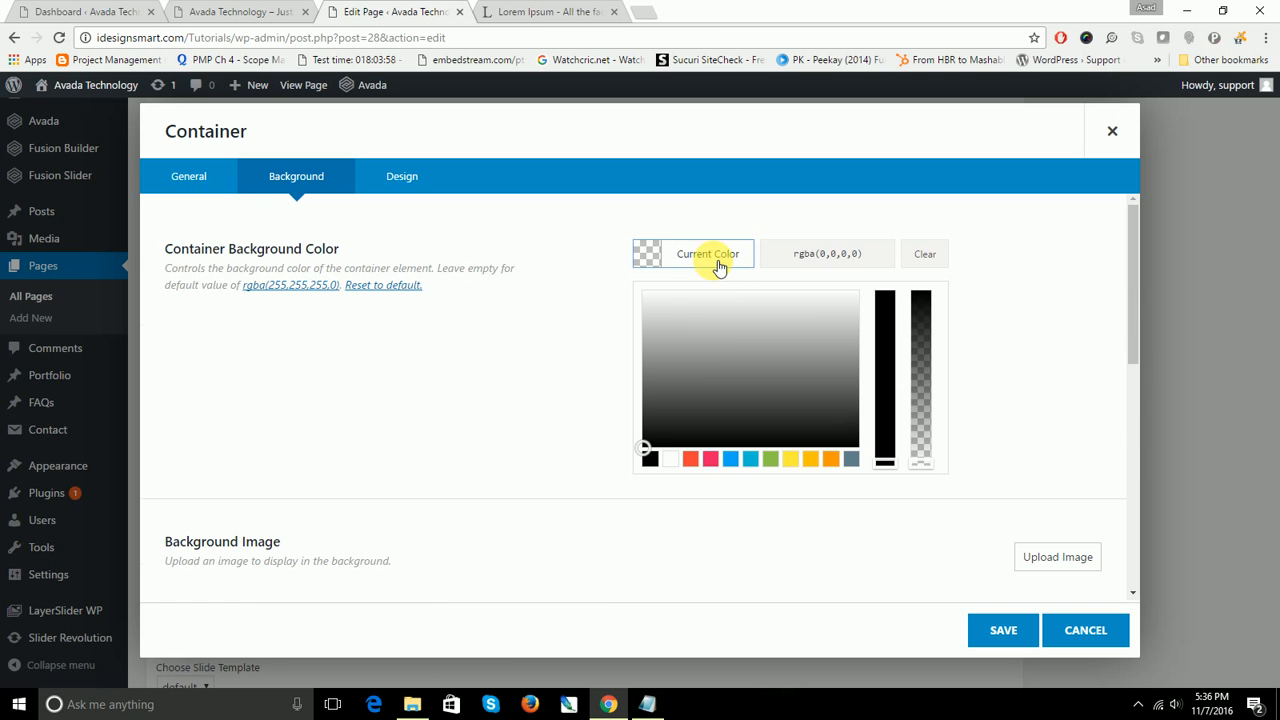
mouse_move(689, 360)
mouse_down()
mouse_move(641, 472)
mouse_move(634, 463)
mouse_up()
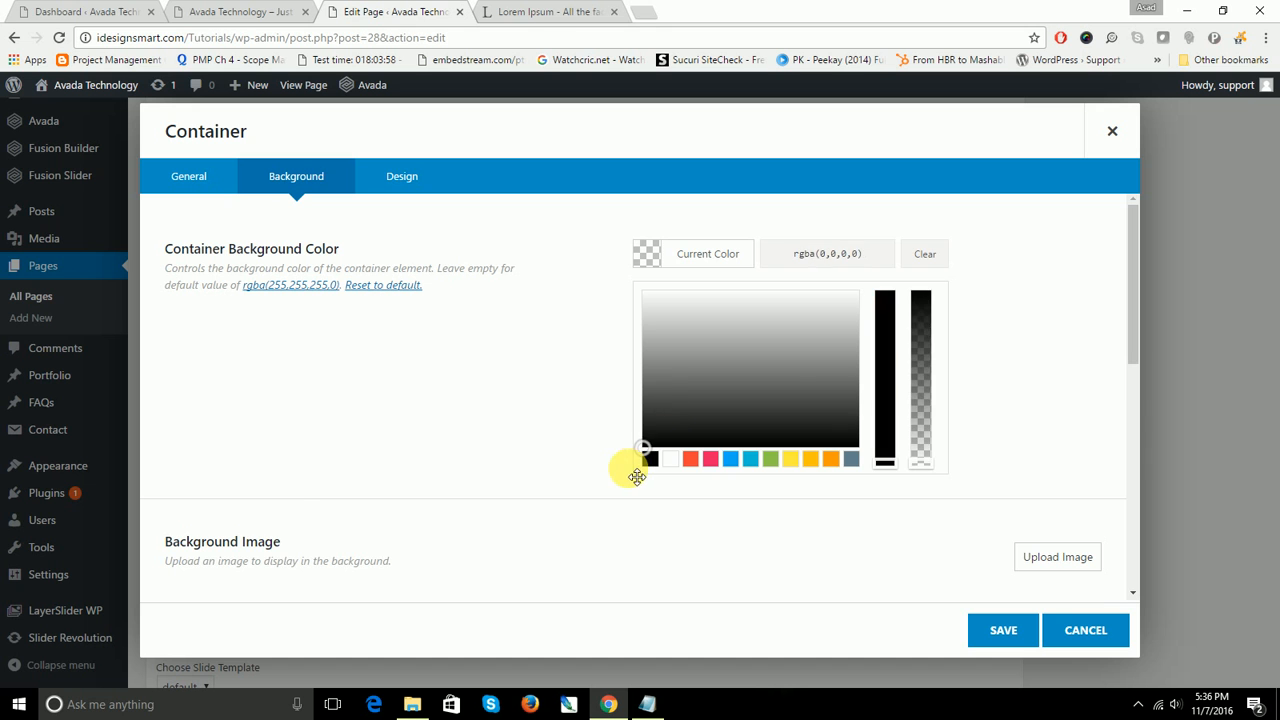
click(897, 430)
click(700, 256)
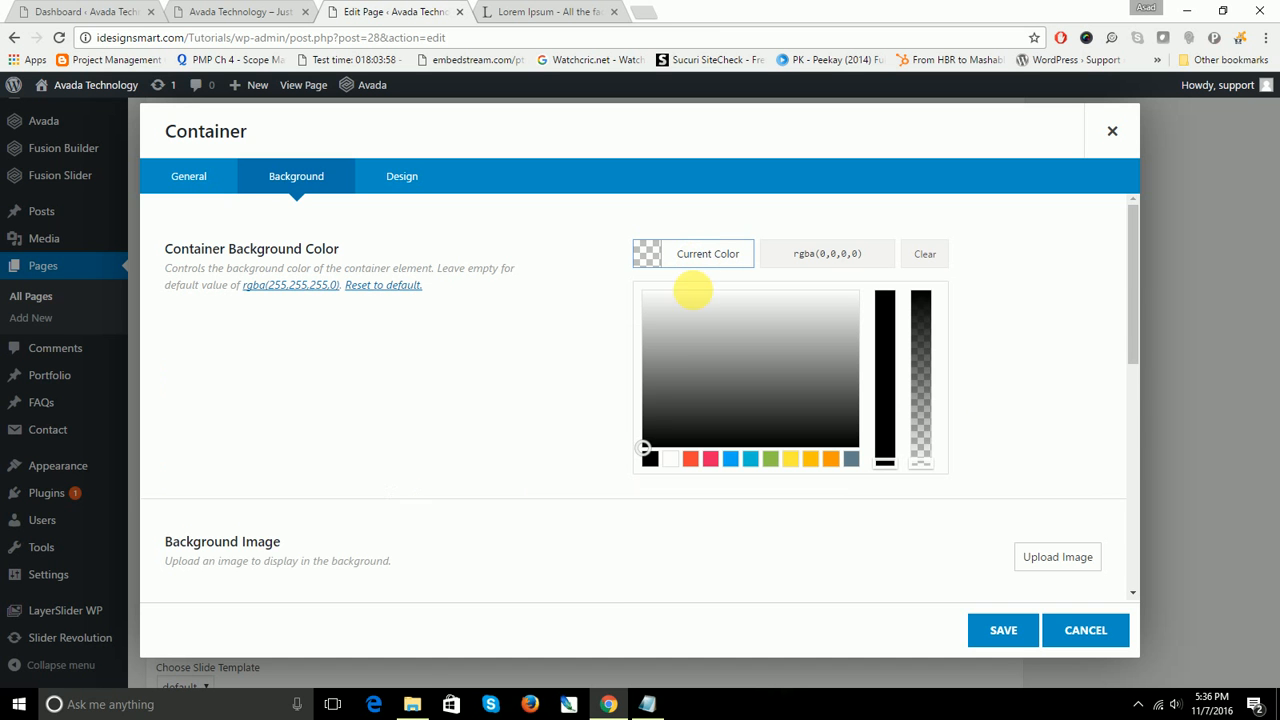
drag(920, 457, 930, 287)
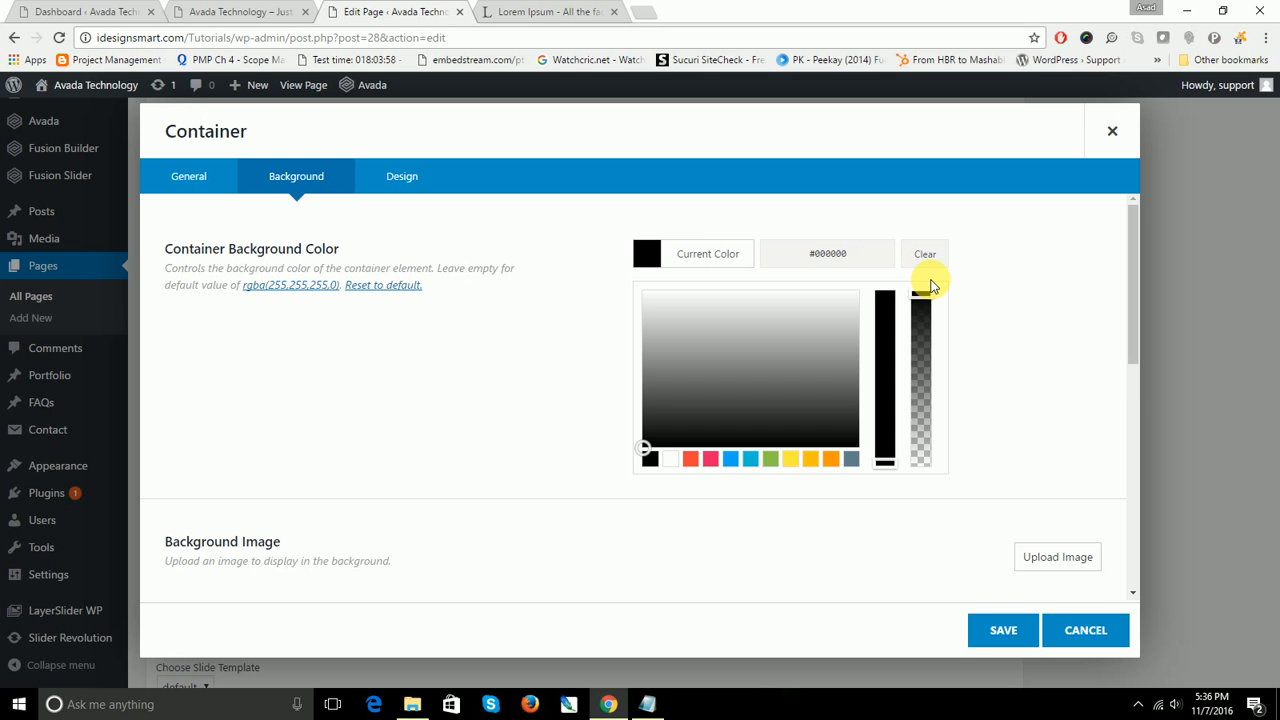
click(1015, 293)
click(994, 629)
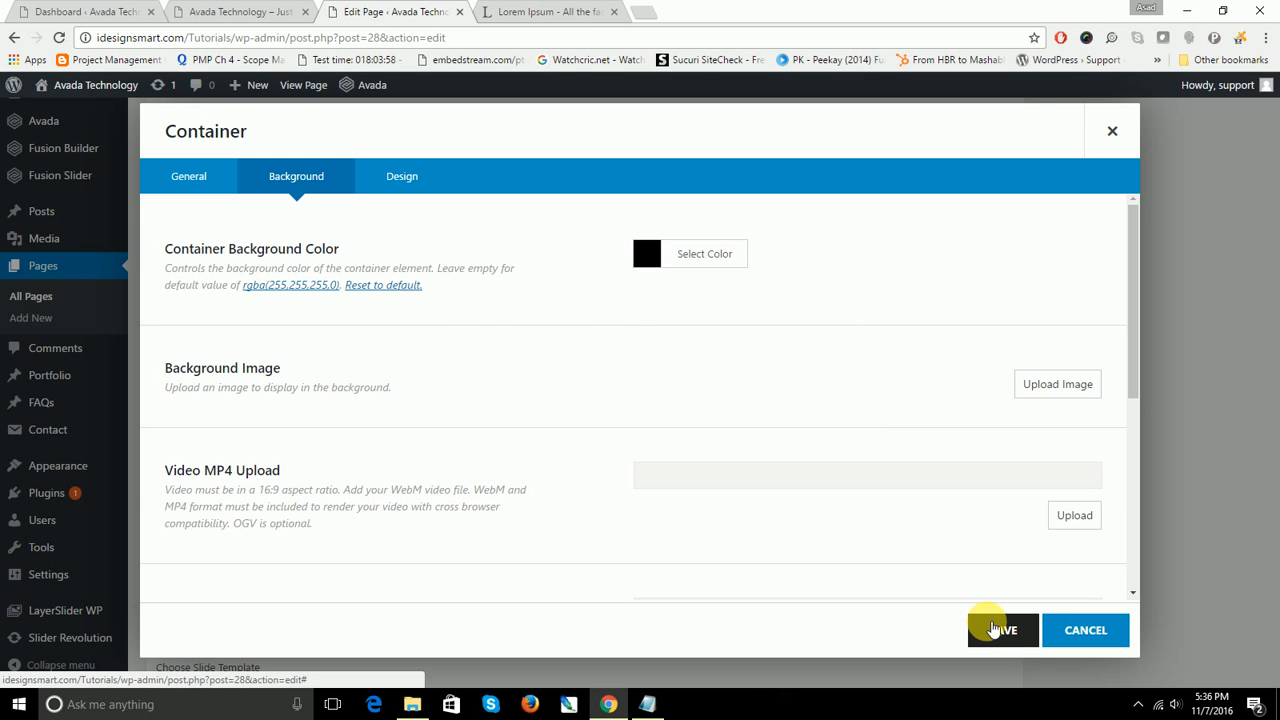
Step: Update the page and reload the live site to inspect the black background around the image columns
scroll(945, 235, up, 15)
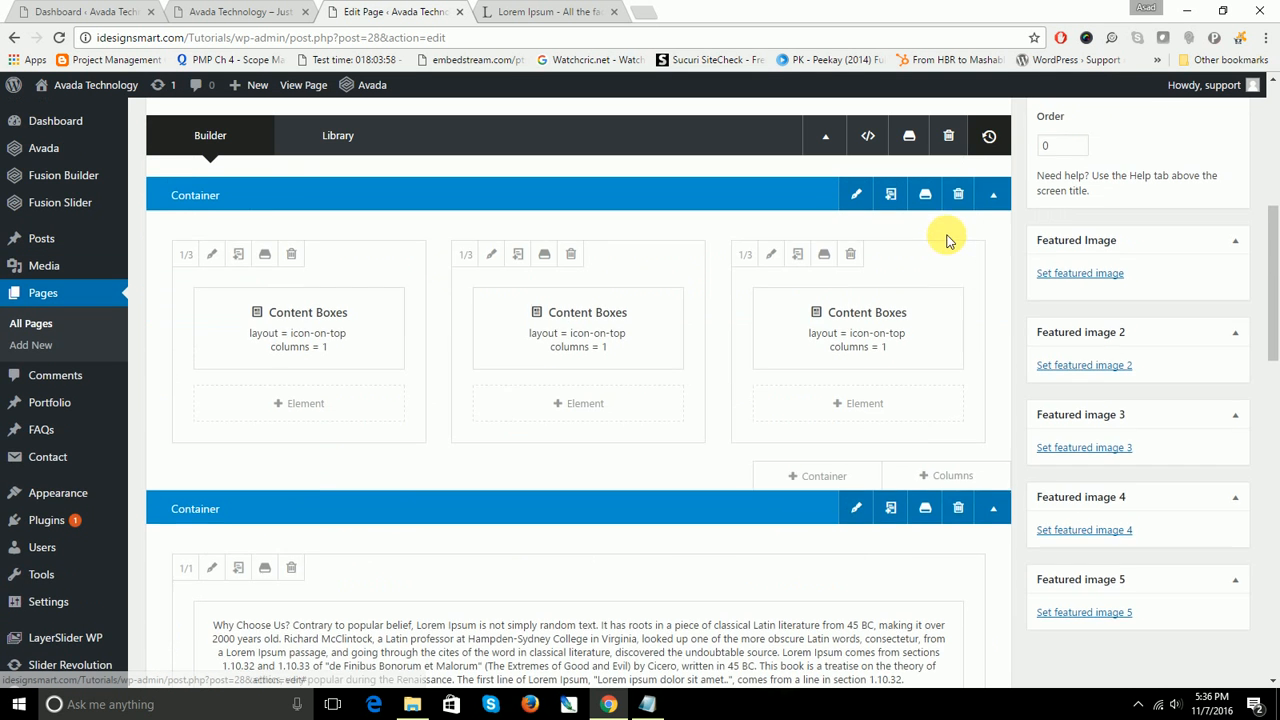
click(1234, 393)
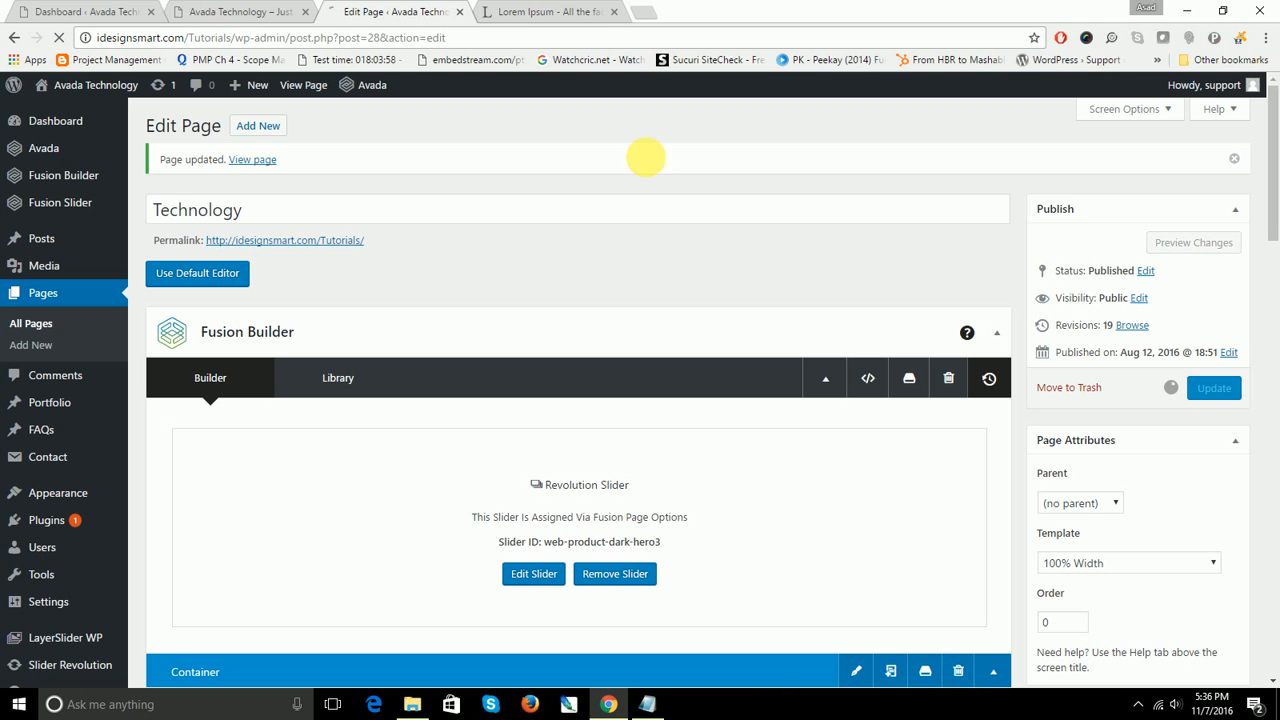
click(193, 7)
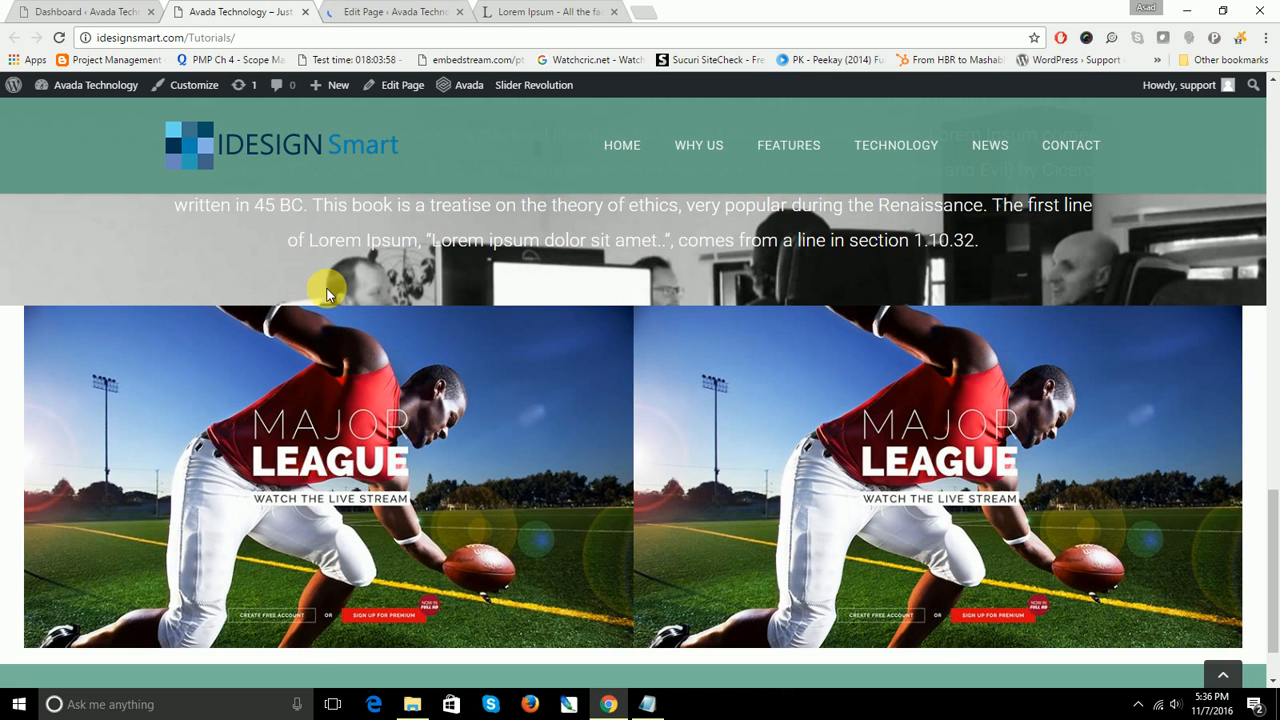
scroll(971, 385, up, 4)
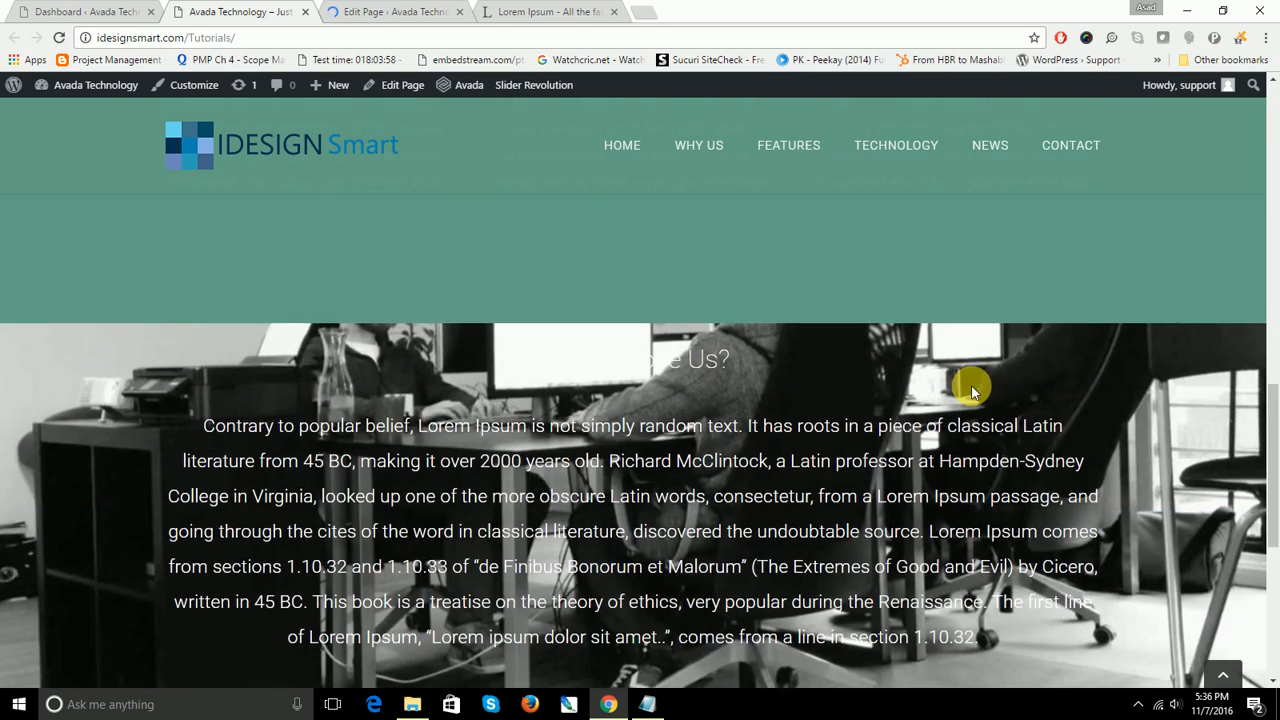
scroll(971, 385, down, 5)
scroll(934, 304, up, 1)
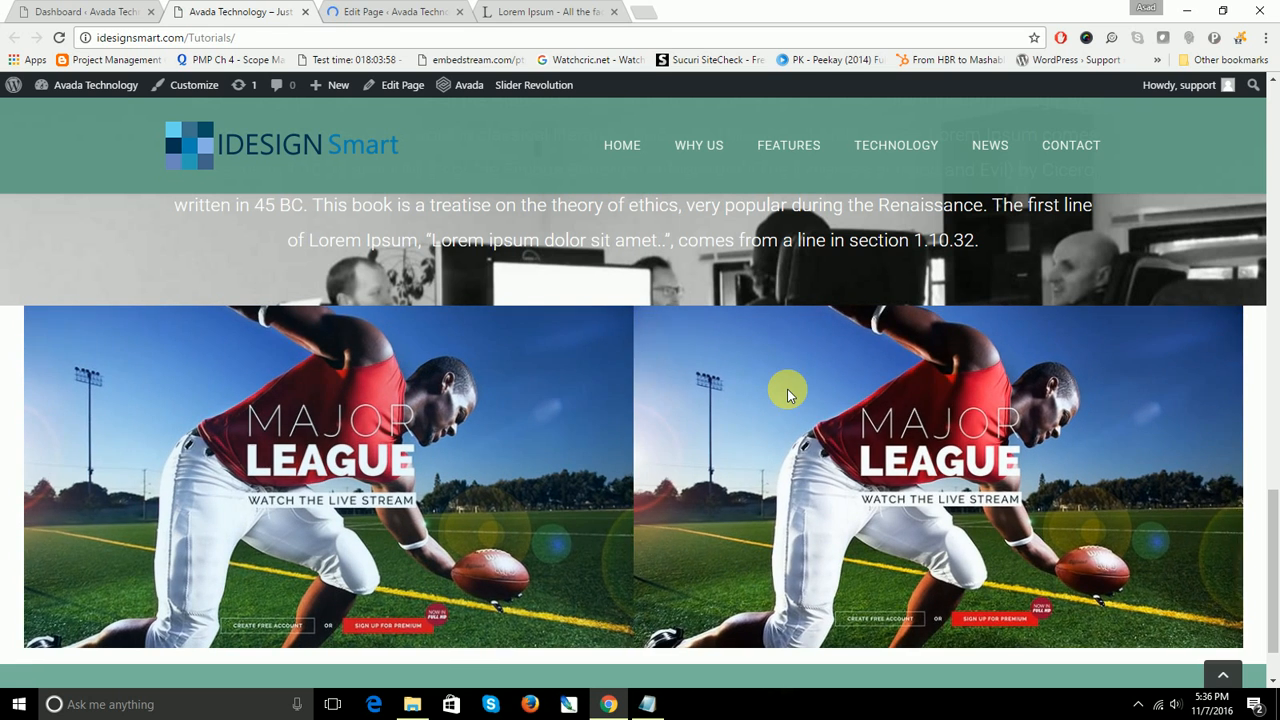
click(60, 38)
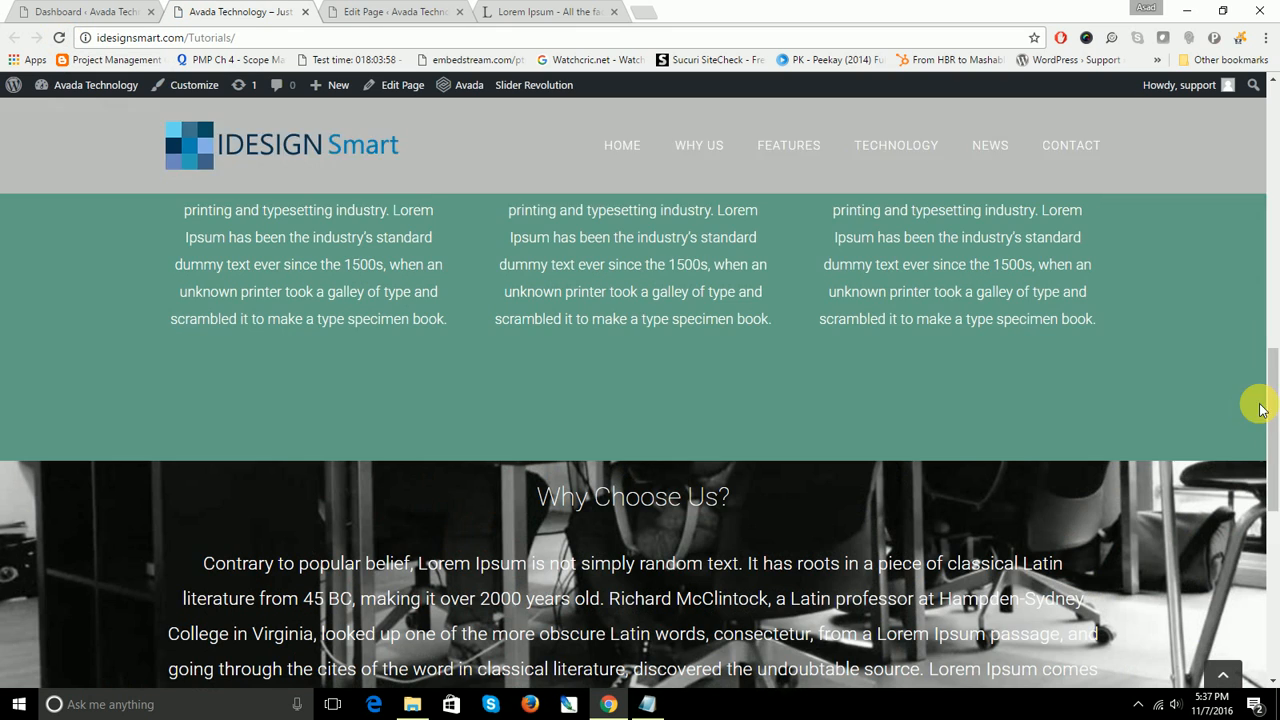
drag(1272, 448, 1266, 583)
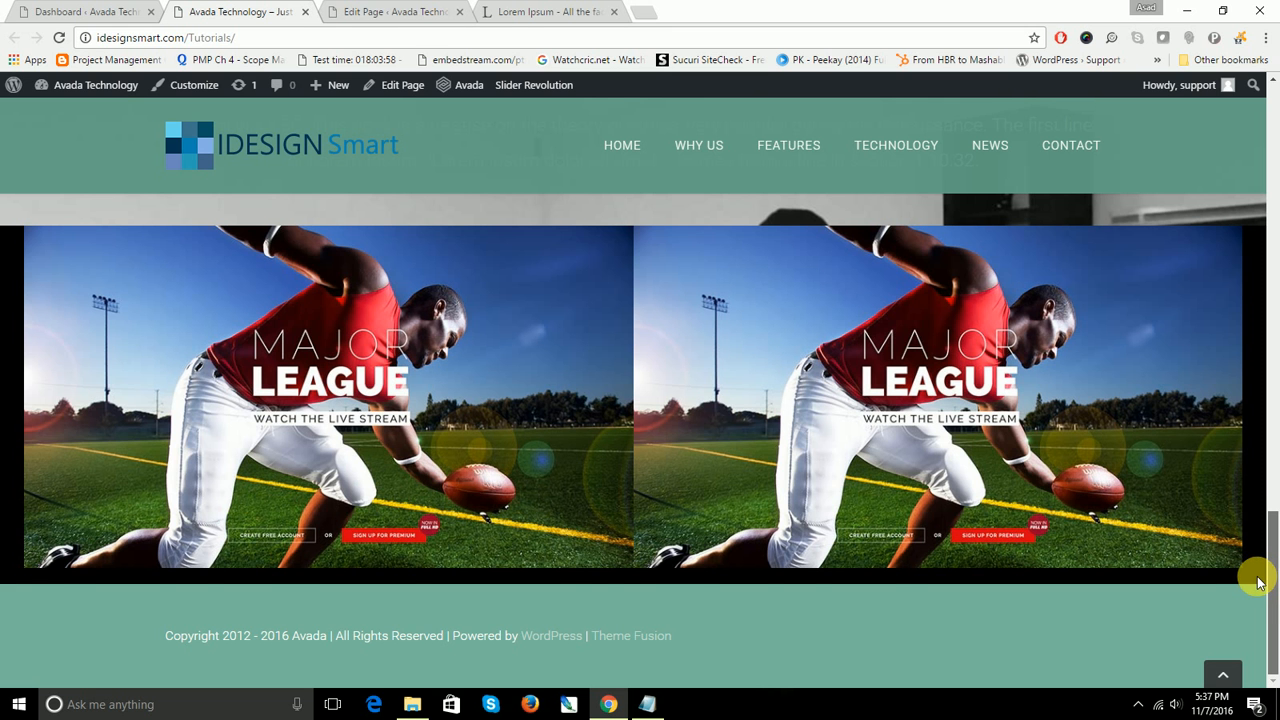
drag(1262, 590, 1274, 368)
drag(1278, 236, 1237, 620)
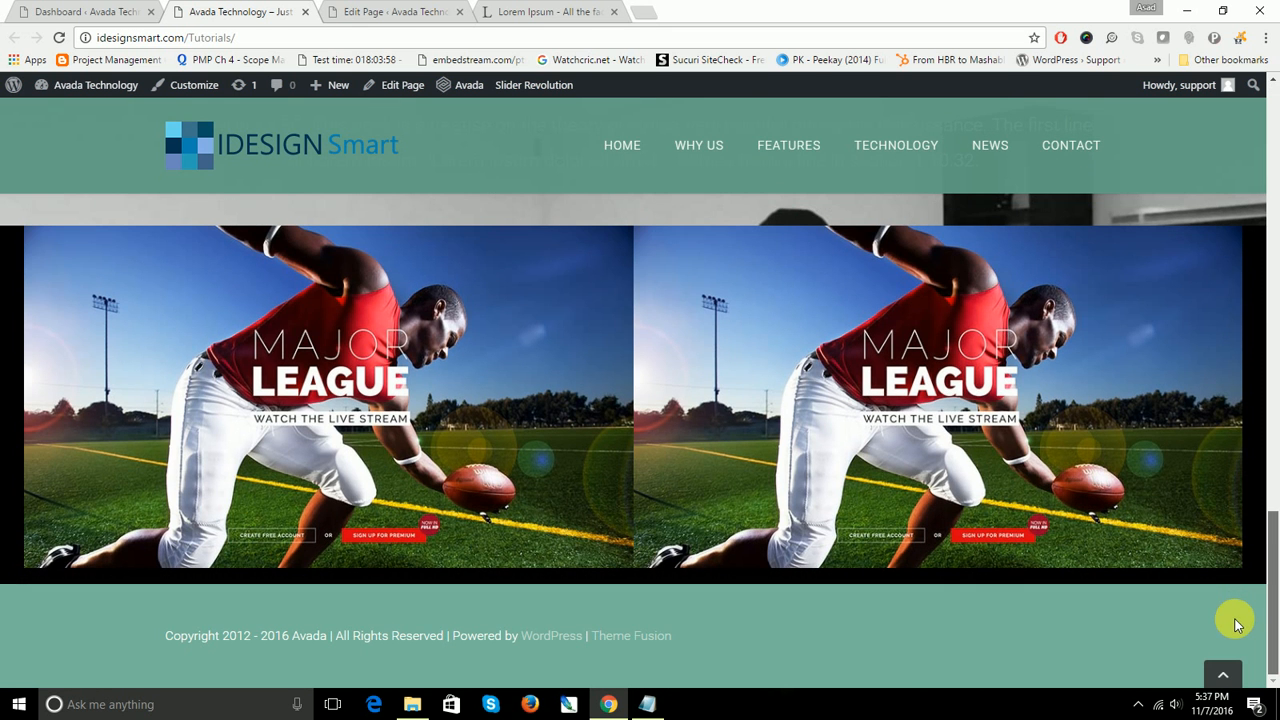
Step: Look through the builder elements and nested column layouts available for the "Why Choose Us?" column, and close the list without adding any
click(349, 10)
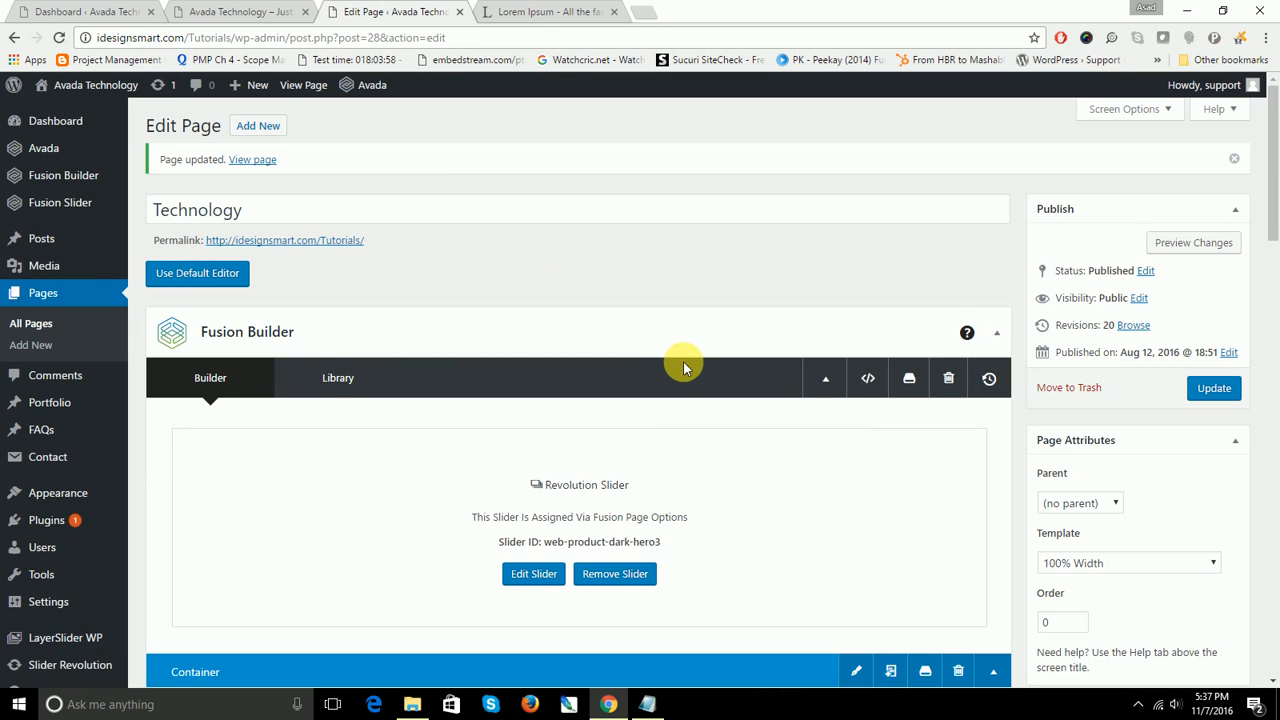
scroll(683, 365, down, 7)
scroll(683, 362, down, 2)
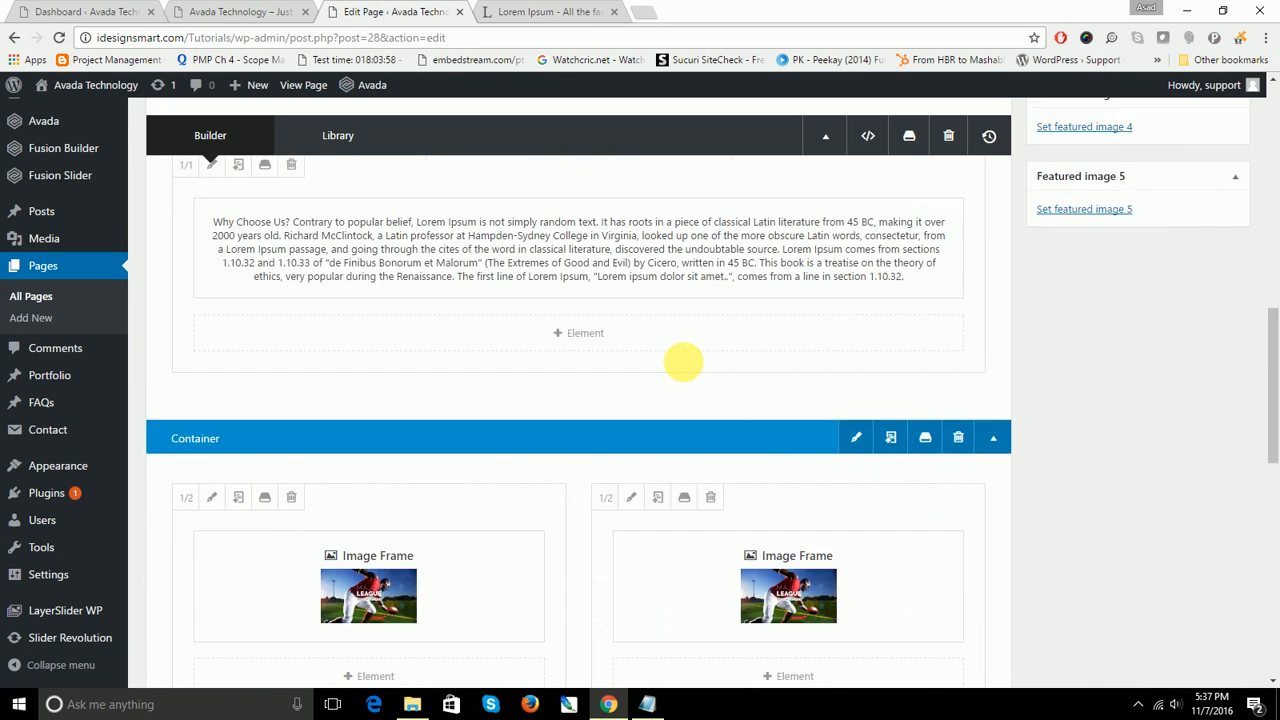
scroll(680, 360, up, 2)
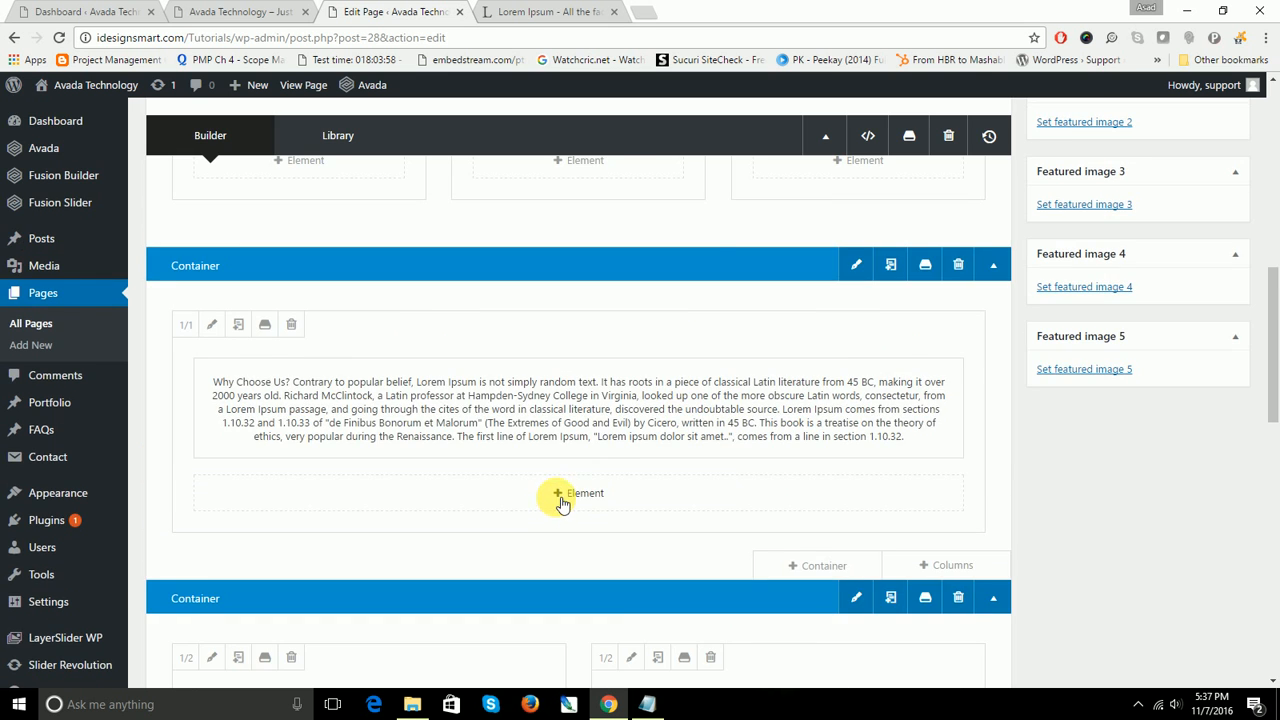
click(558, 496)
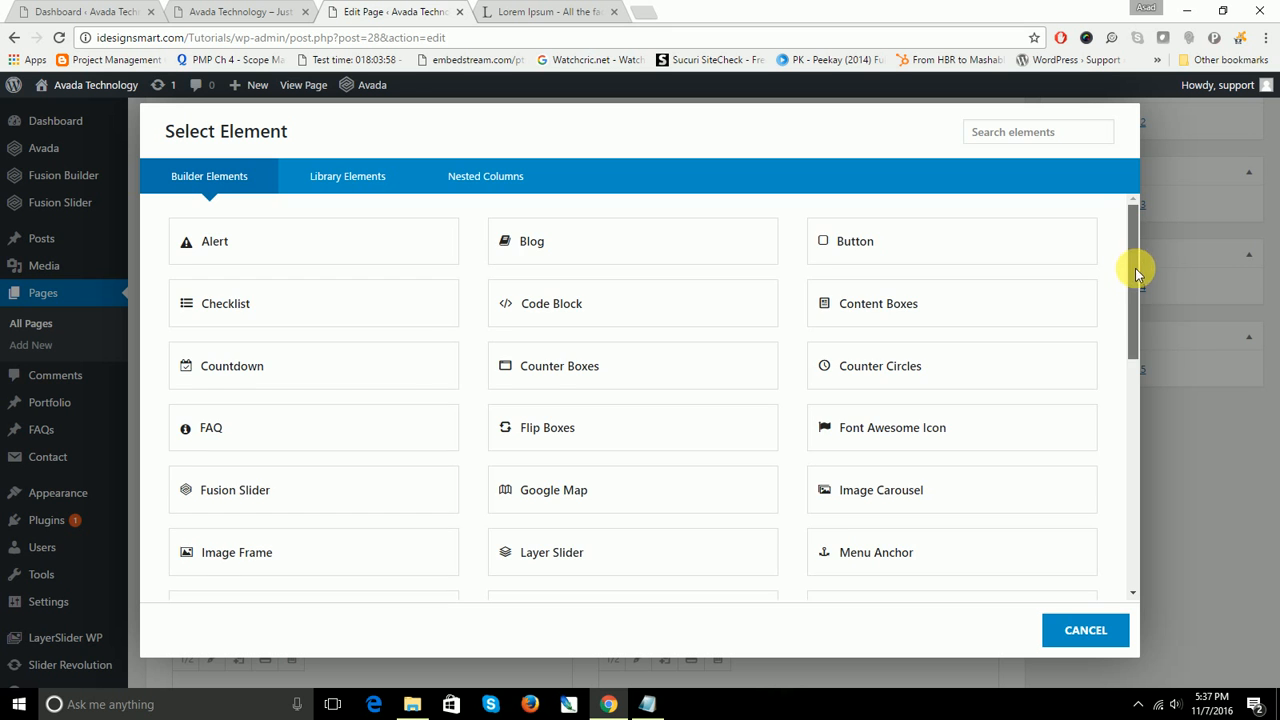
drag(1134, 268, 1137, 327)
scroll(1135, 332, down, 2)
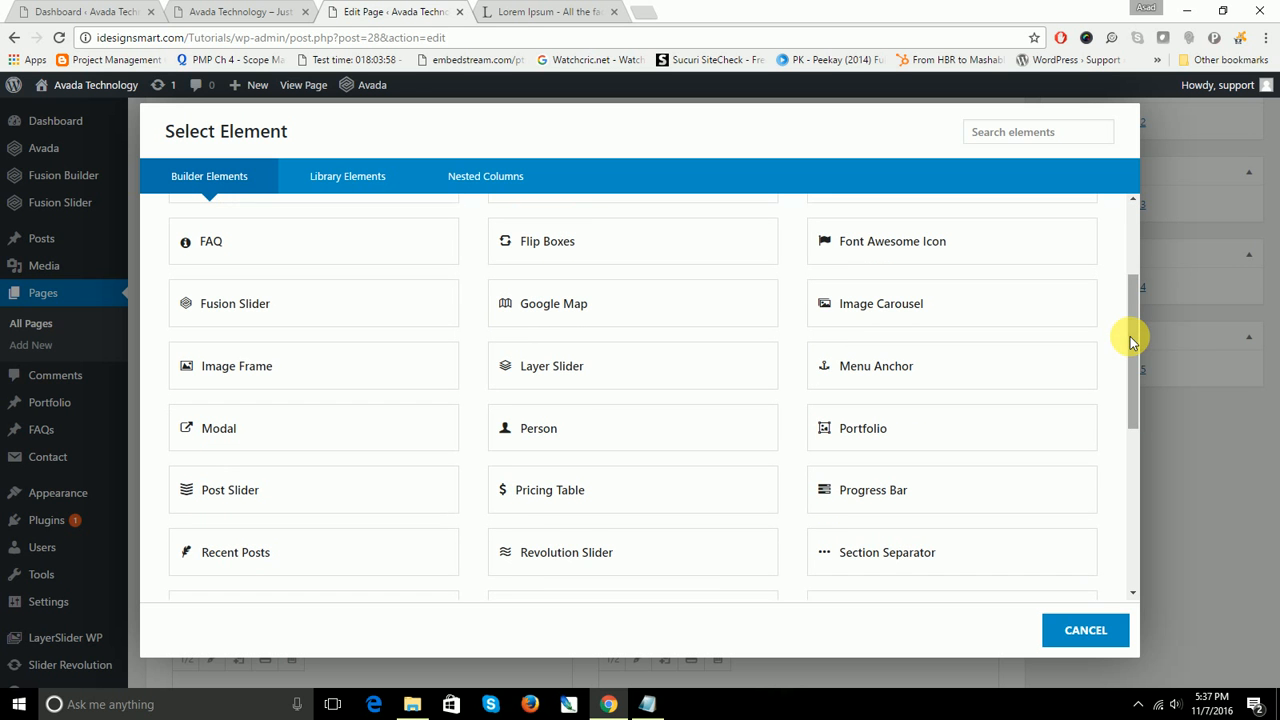
scroll(1135, 360, down, 1)
scroll(1135, 357, down, 1)
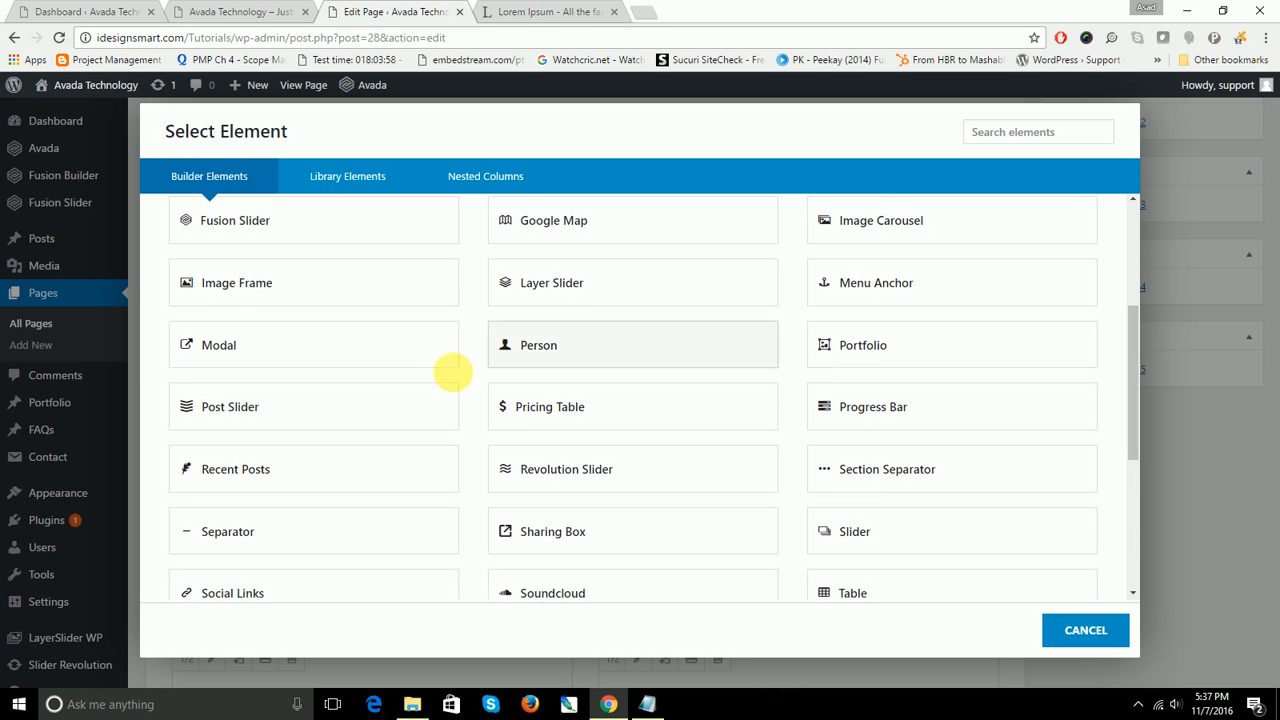
scroll(529, 463, down, 3)
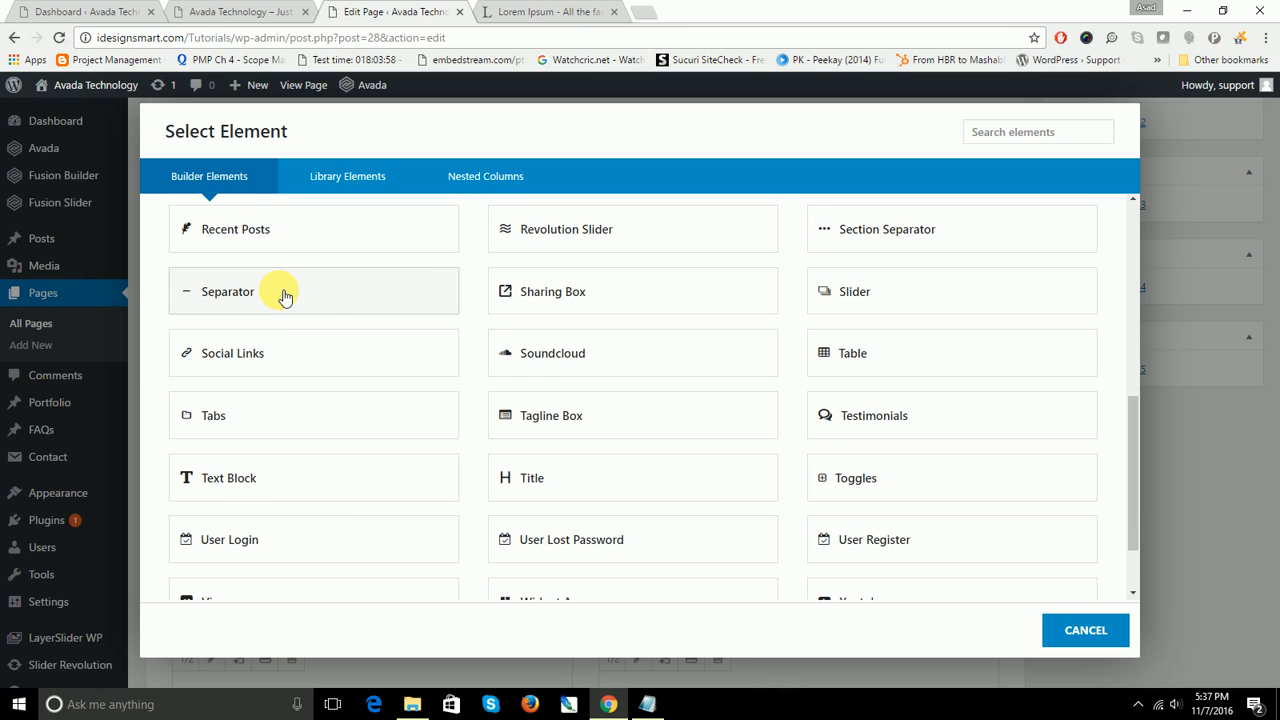
drag(1133, 433, 1134, 434)
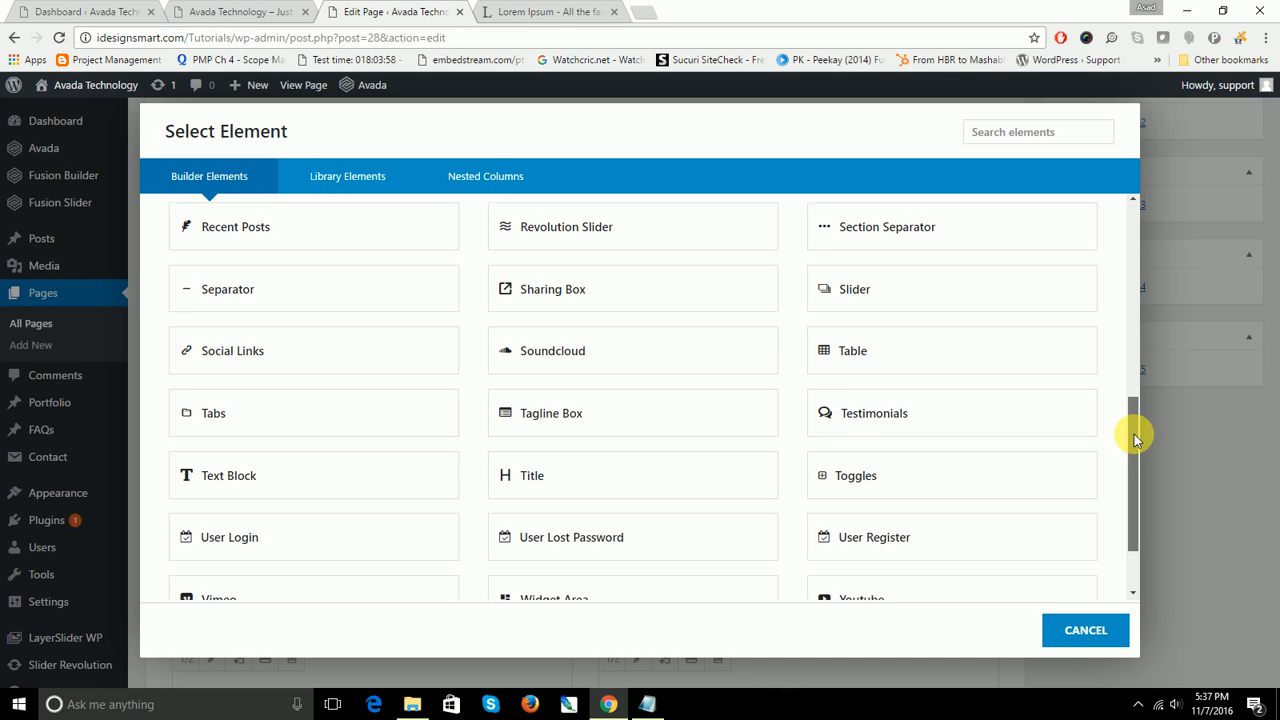
scroll(1135, 440, down, 1)
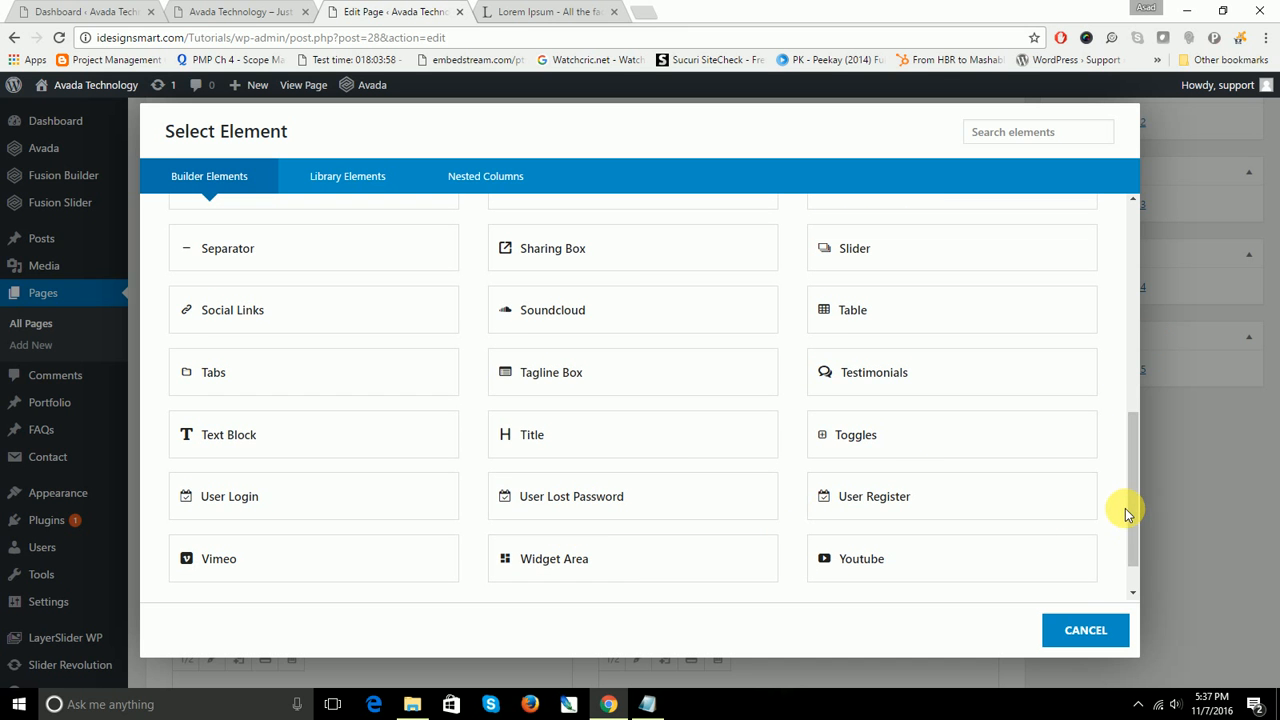
drag(1133, 510, 1155, 215)
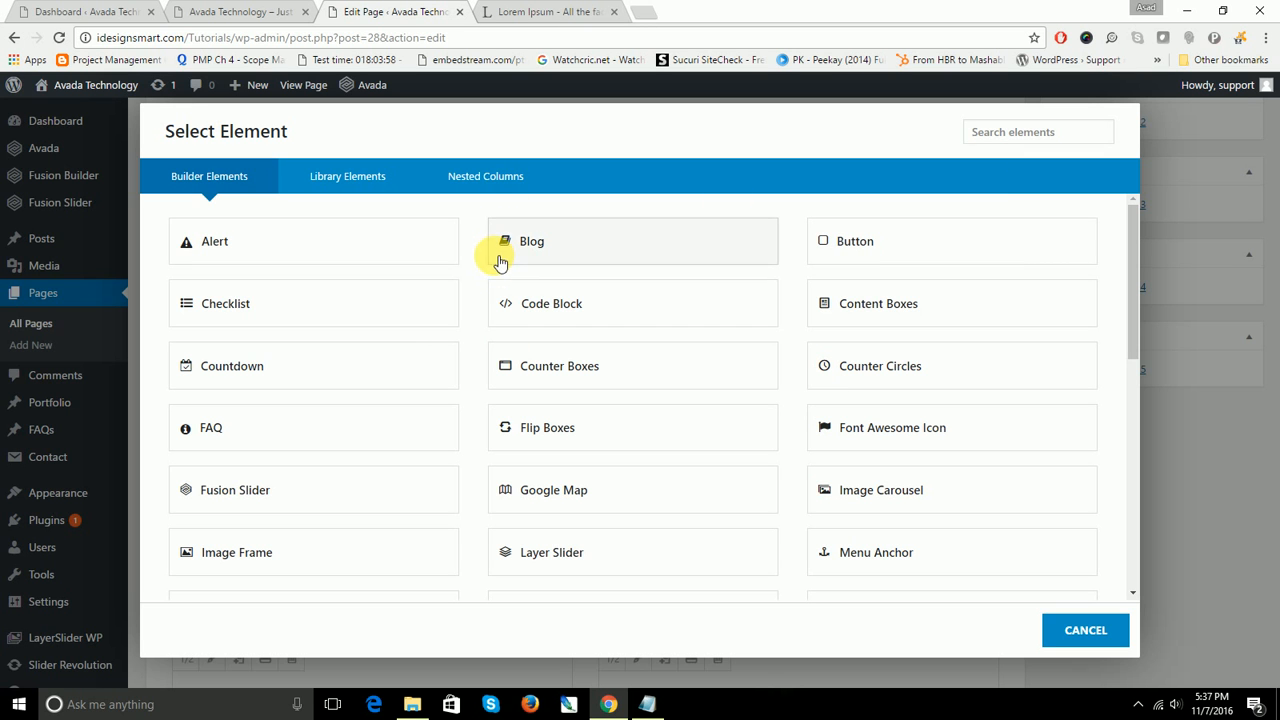
click(470, 182)
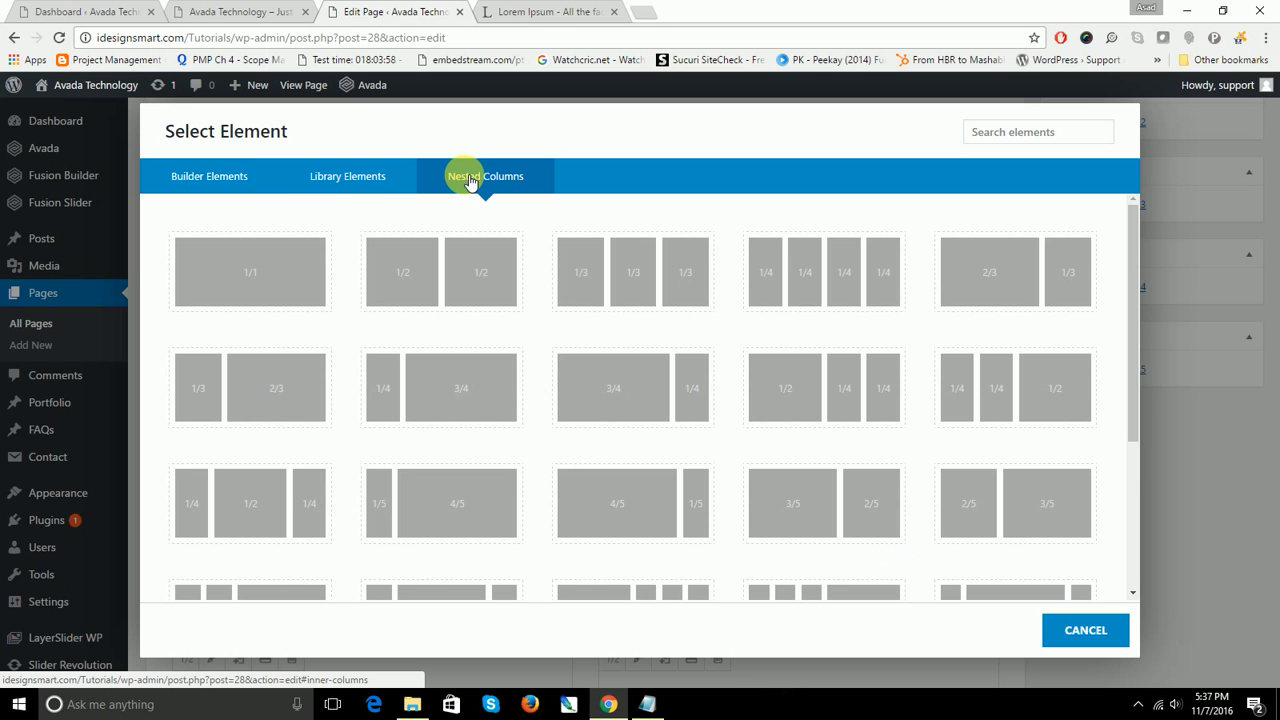
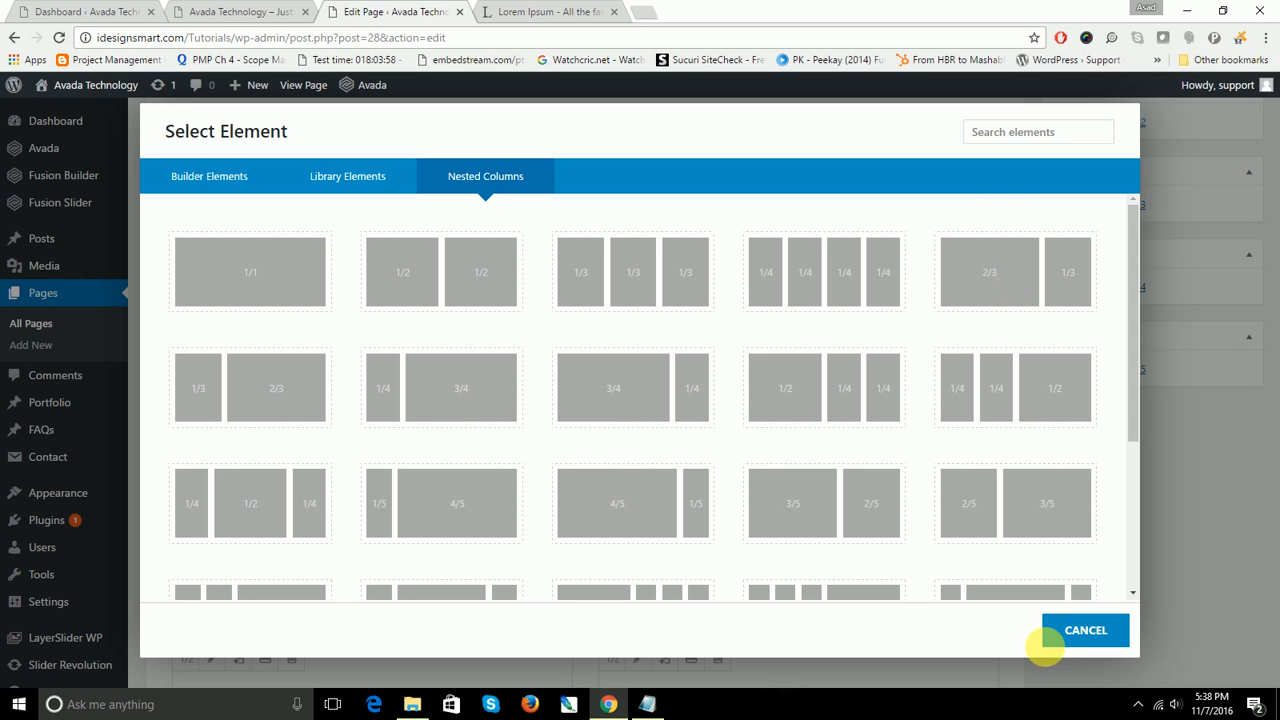
click(1086, 630)
Step: Look over the Fusion Page Options and image container in the editor, and review the content boxes on the live site
scroll(767, 450, down, 10)
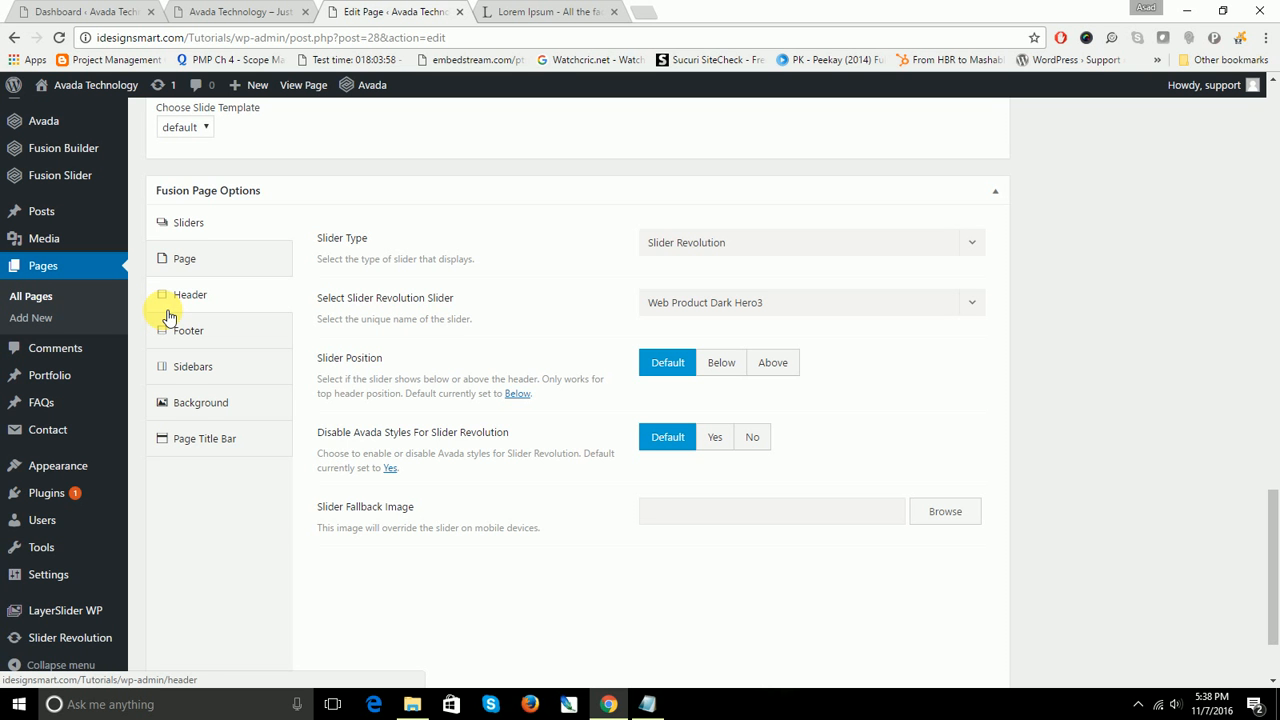
scroll(557, 343, up, 5)
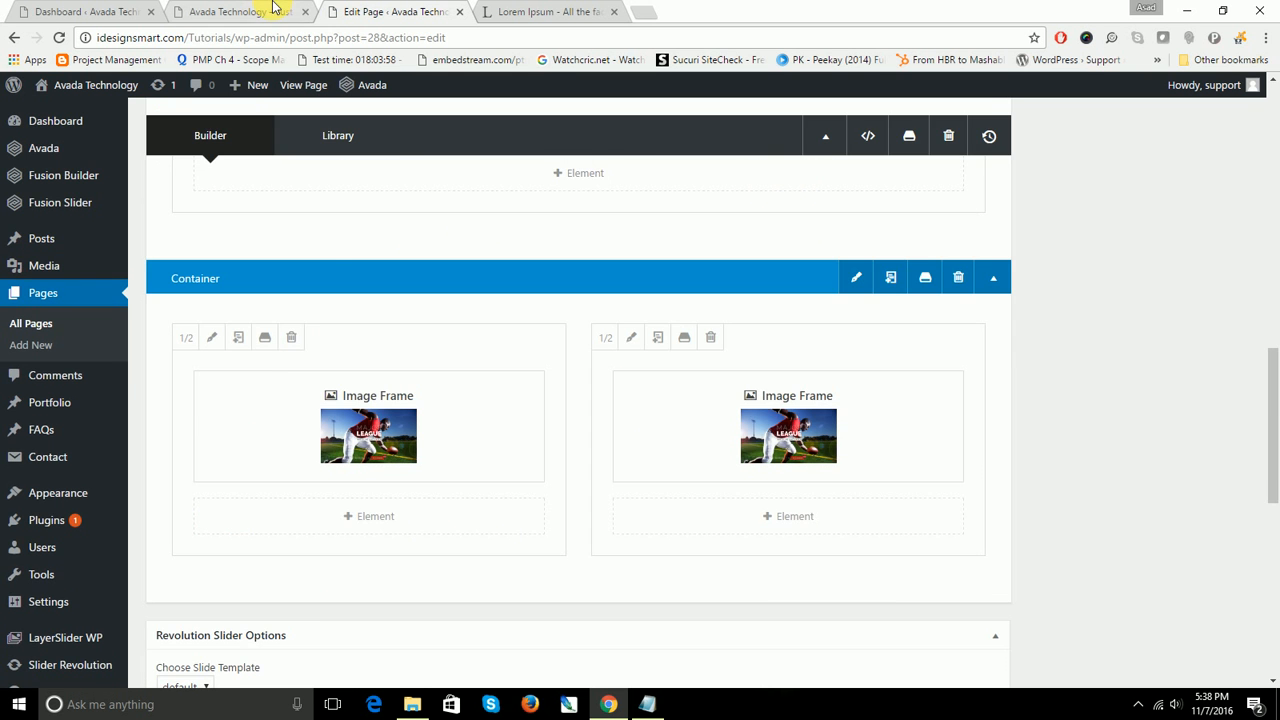
click(275, 10)
scroll(726, 395, up, 10)
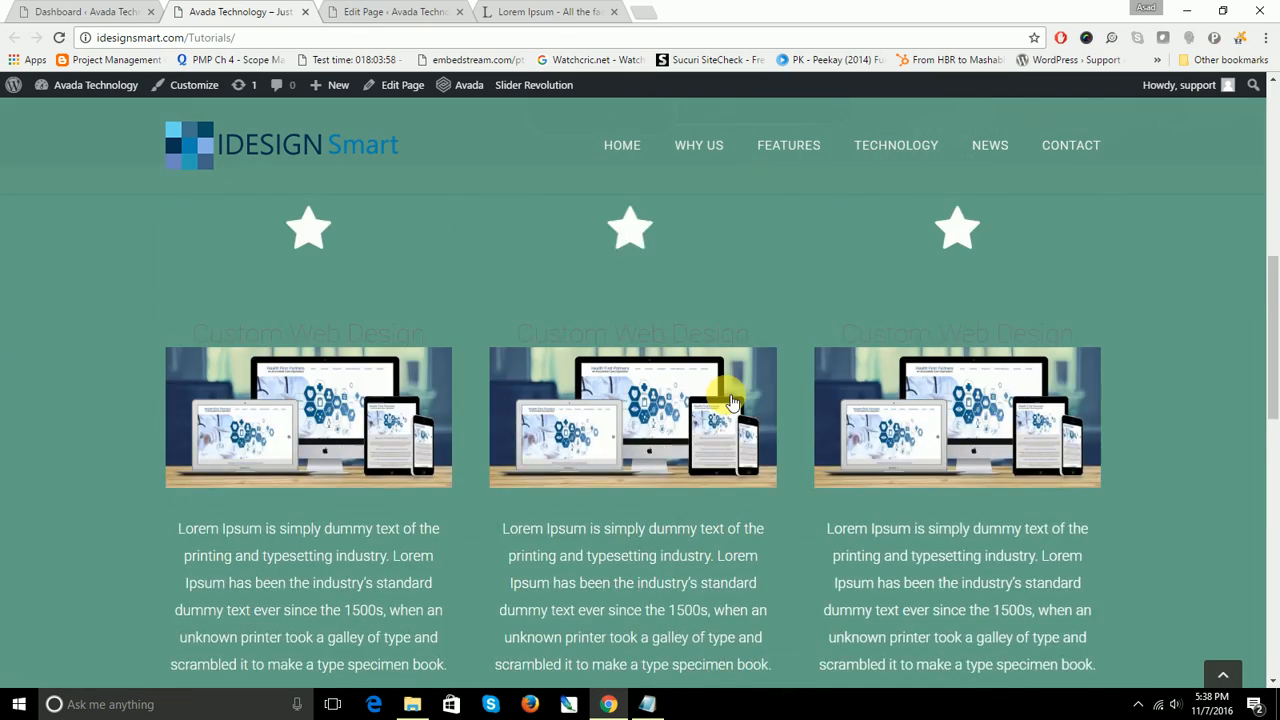
Step: Switch the Technology page to the default editor, delete all of its content code, and update the page
scroll(731, 400, up, 5)
scroll(726, 395, down, 8)
scroll(726, 395, down, 7)
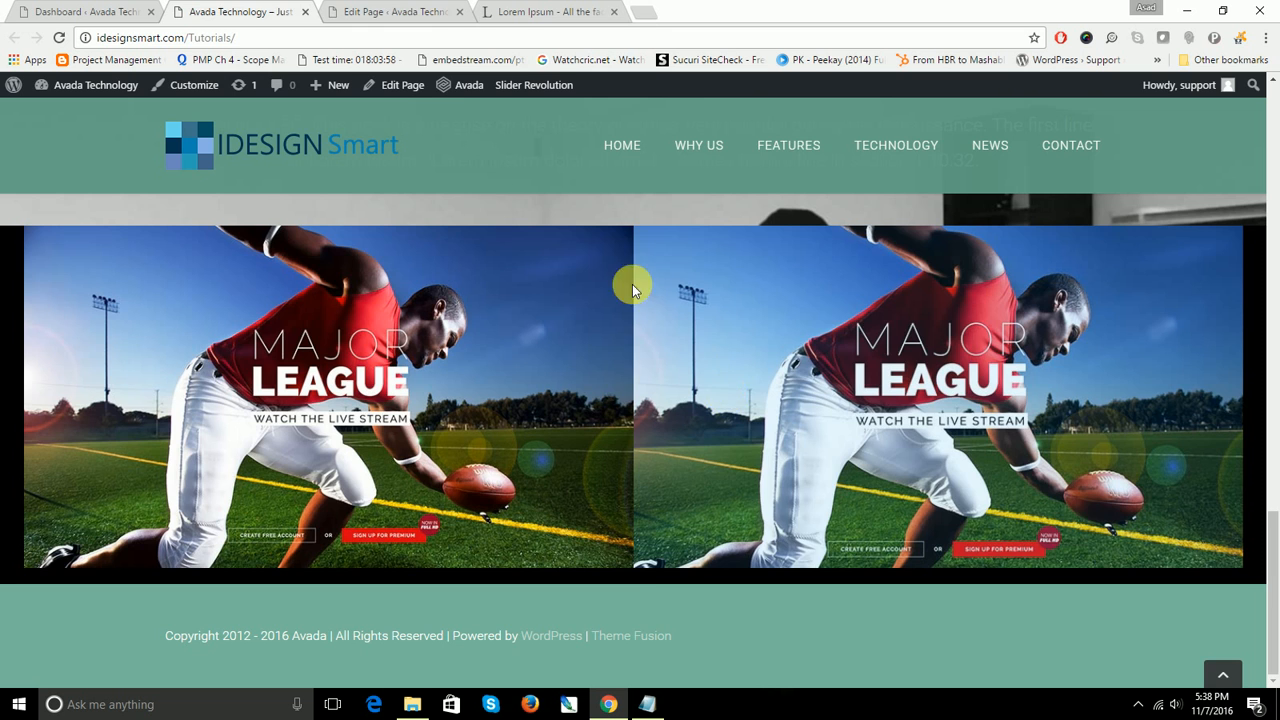
click(425, 13)
drag(1272, 370, 1263, 153)
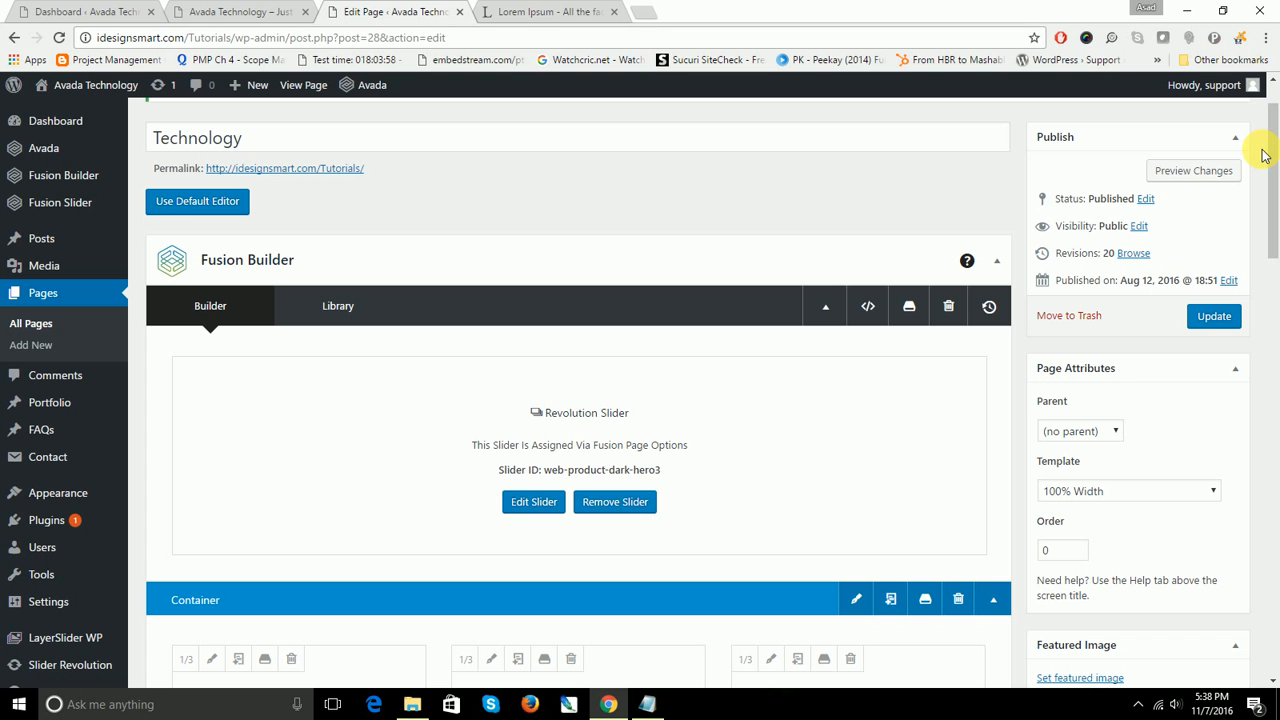
click(195, 204)
drag(157, 307, 492, 712)
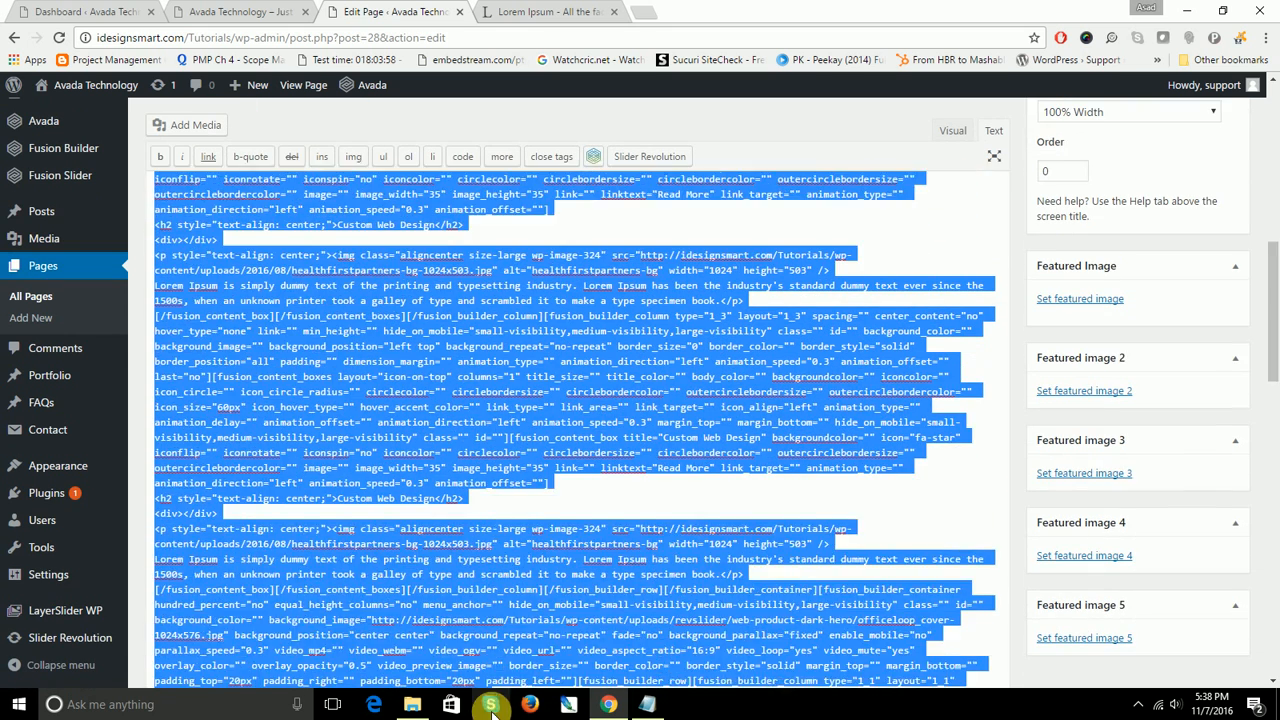
key(Delete)
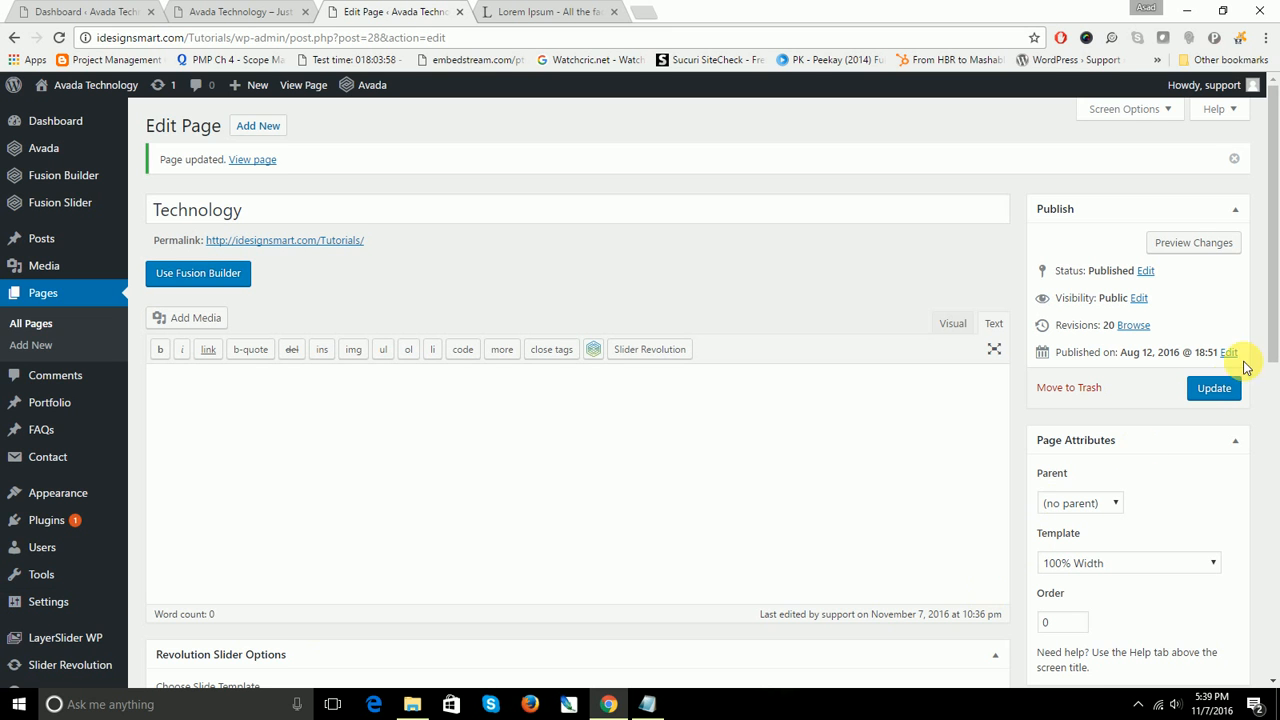
click(1210, 388)
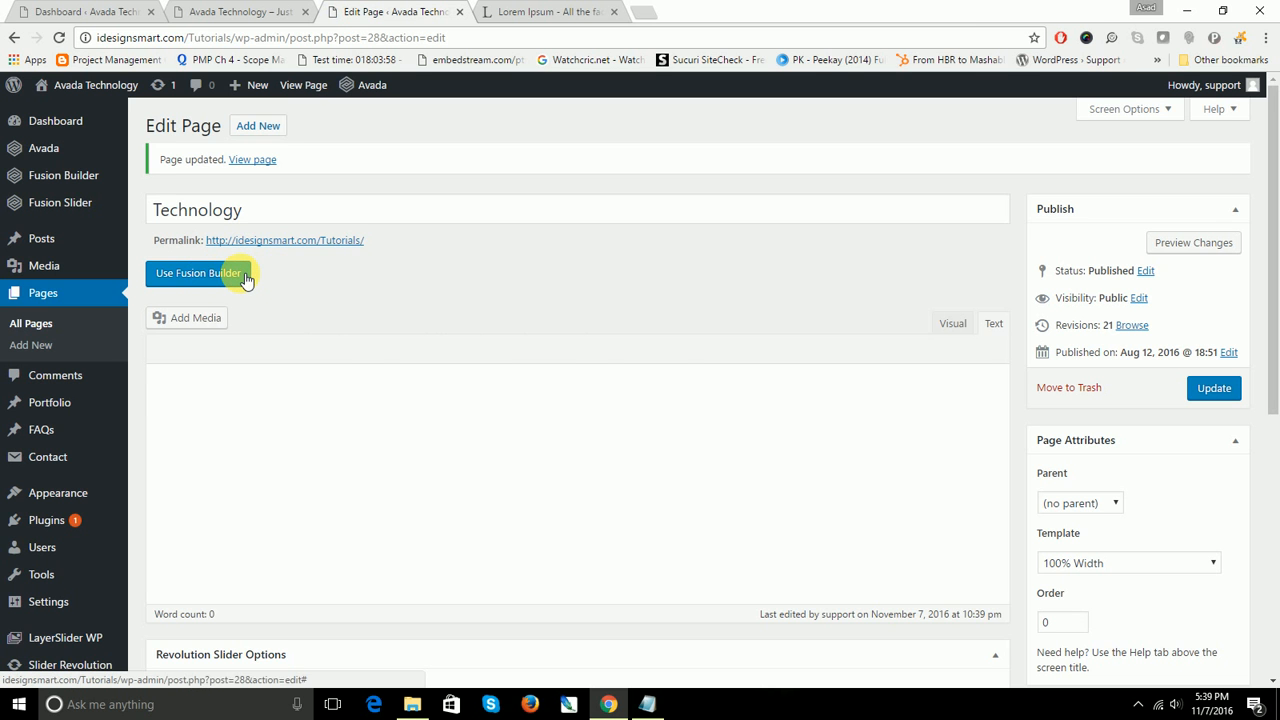
Step: Switch the emptied page back to Fusion Builder
click(244, 276)
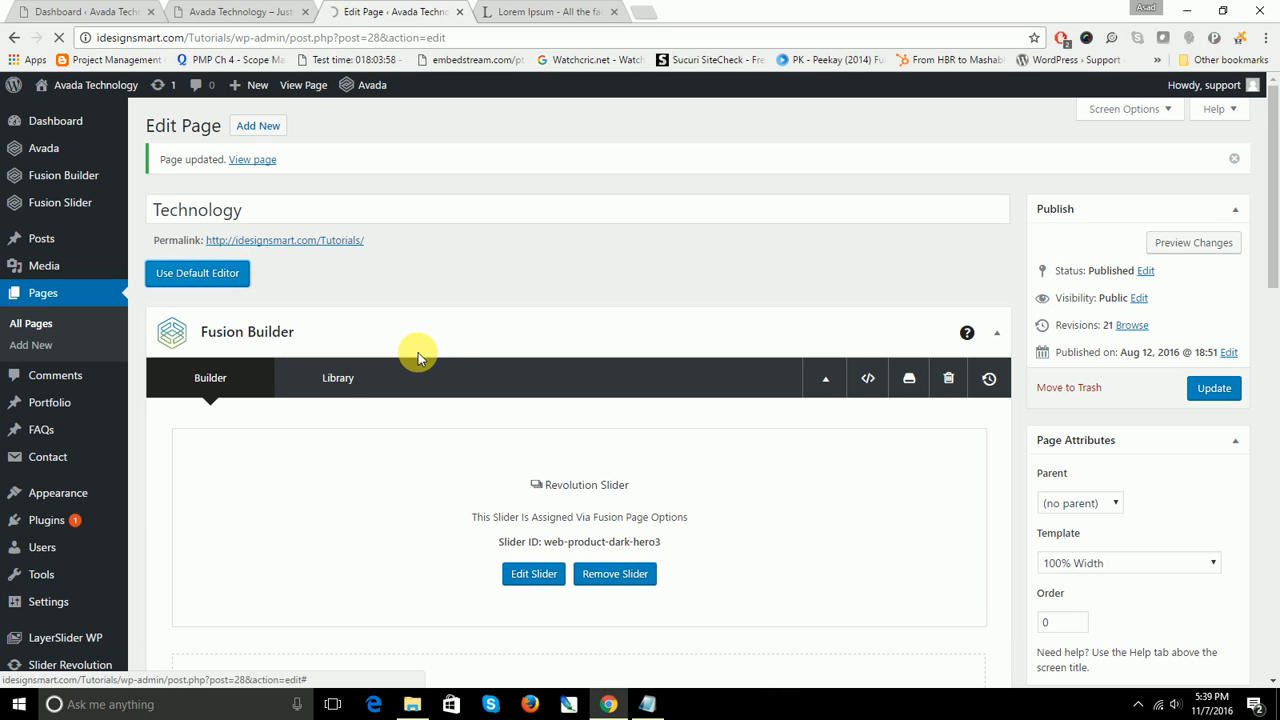
scroll(450, 355, down, 2)
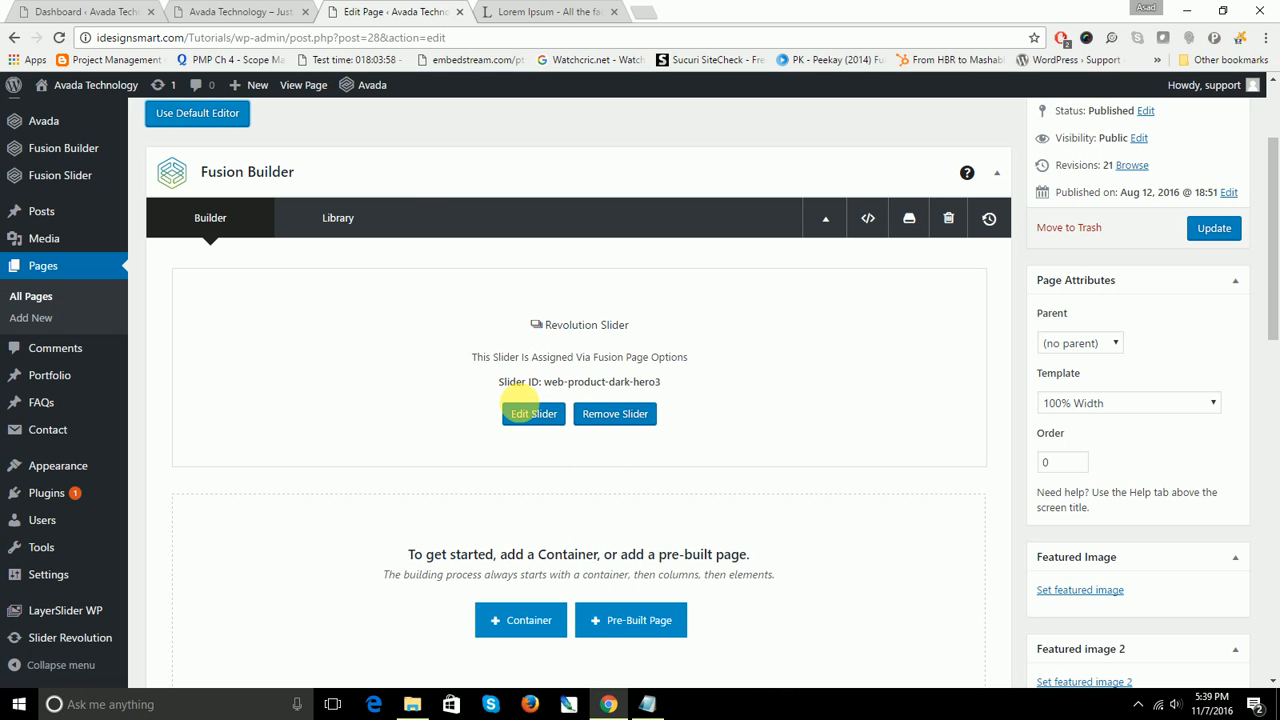
scroll(466, 314, up, 2)
scroll(466, 314, down, 3)
scroll(380, 260, up, 2)
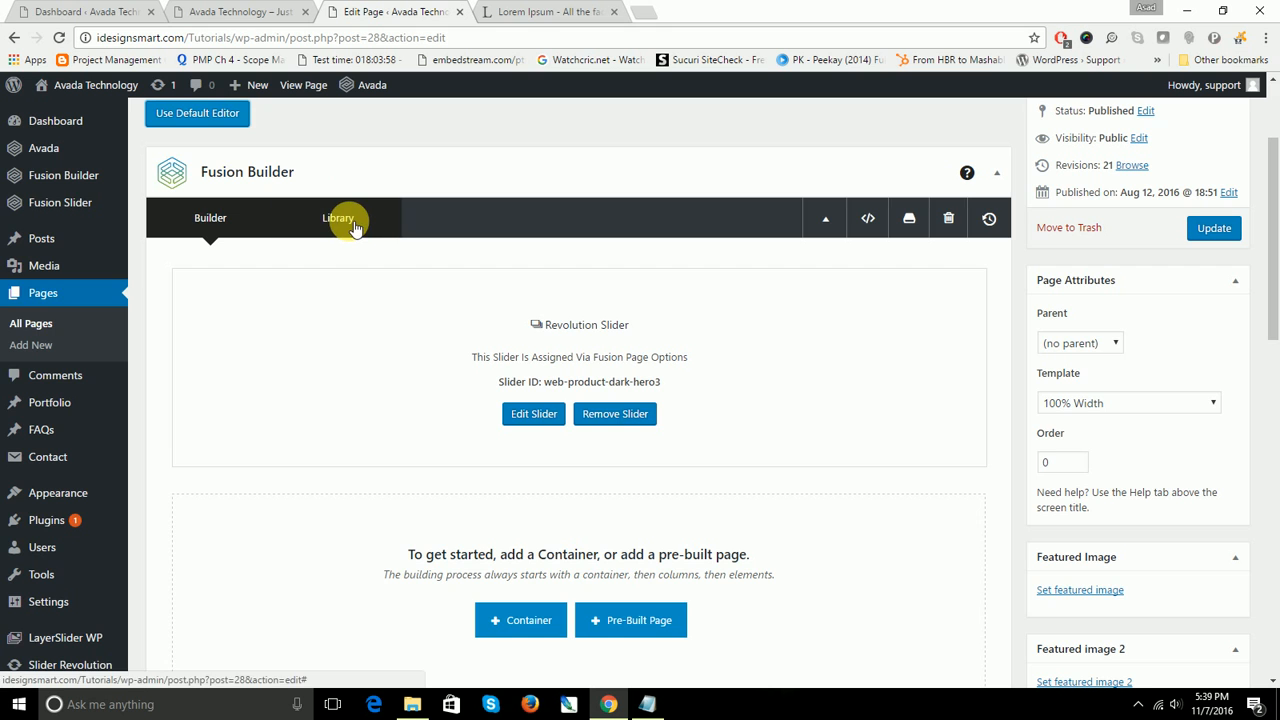
Step: Open the builder library and look through its saved templates, containers, columns and elements
click(349, 219)
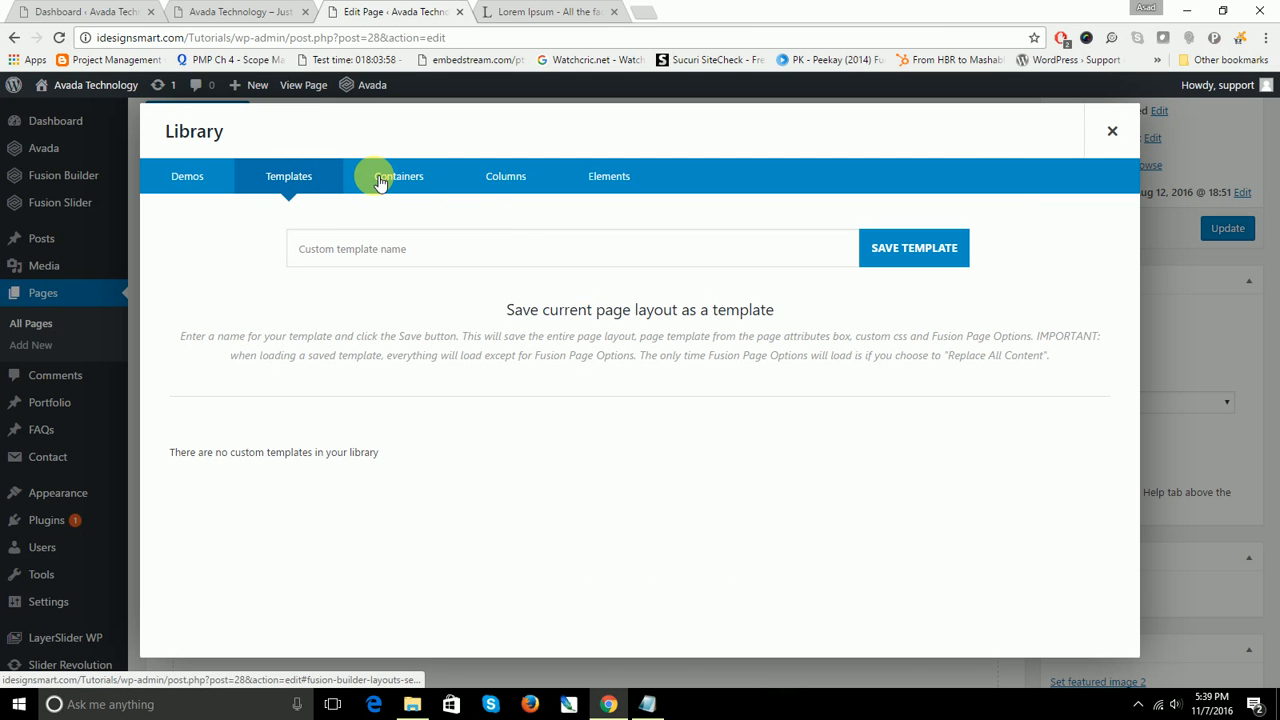
click(379, 181)
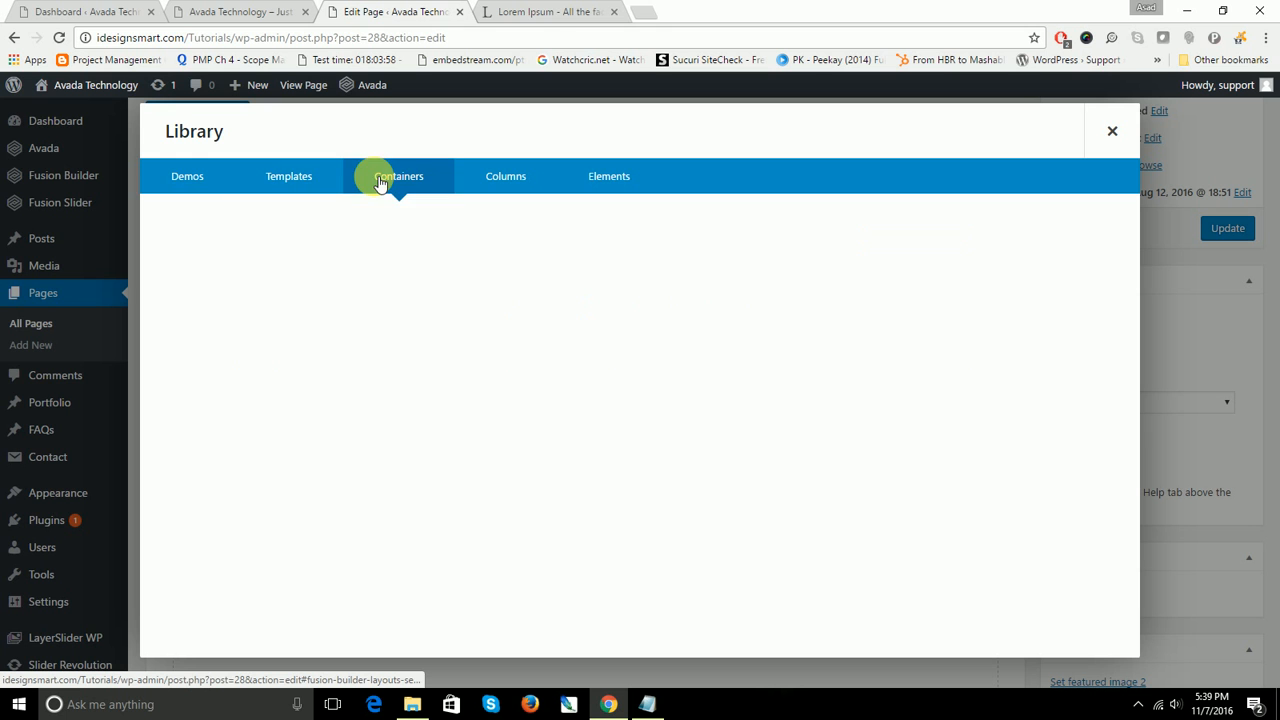
click(487, 183)
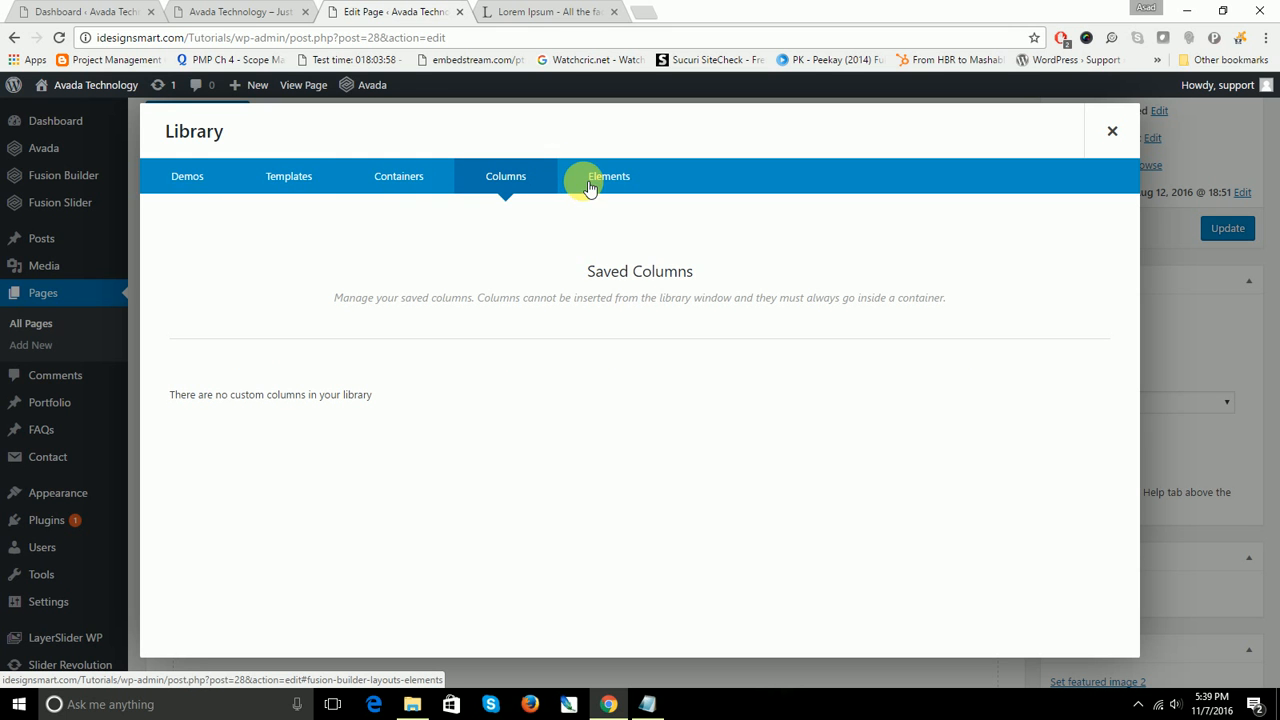
click(587, 189)
Step: Load the Homepage of the Avada Landing Product demo from the library and accept replacing the page's content
click(193, 182)
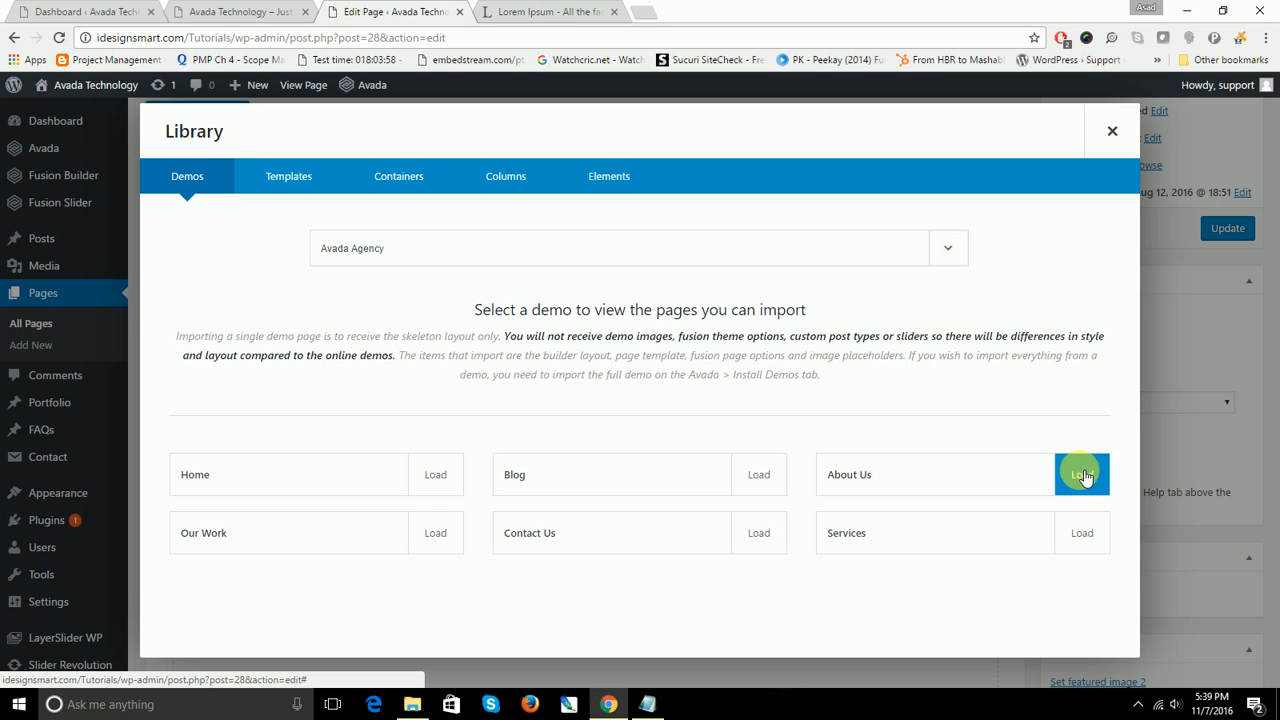
click(607, 252)
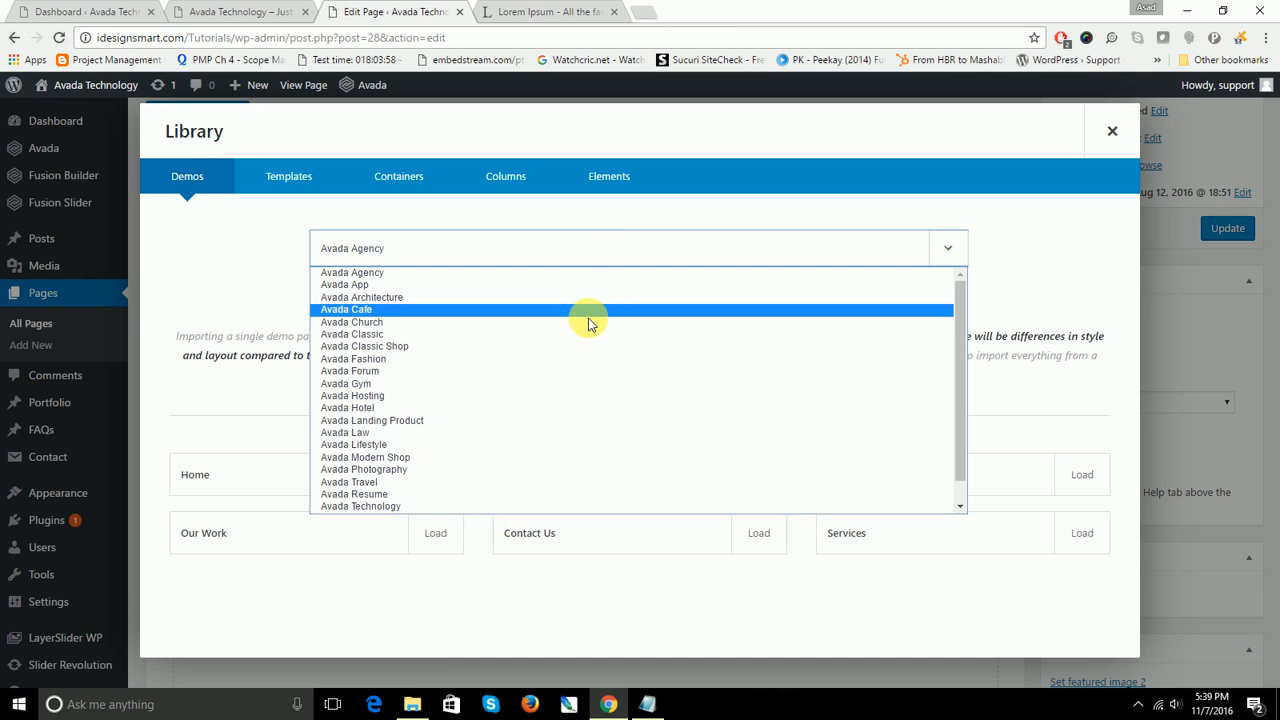
drag(959, 326, 966, 352)
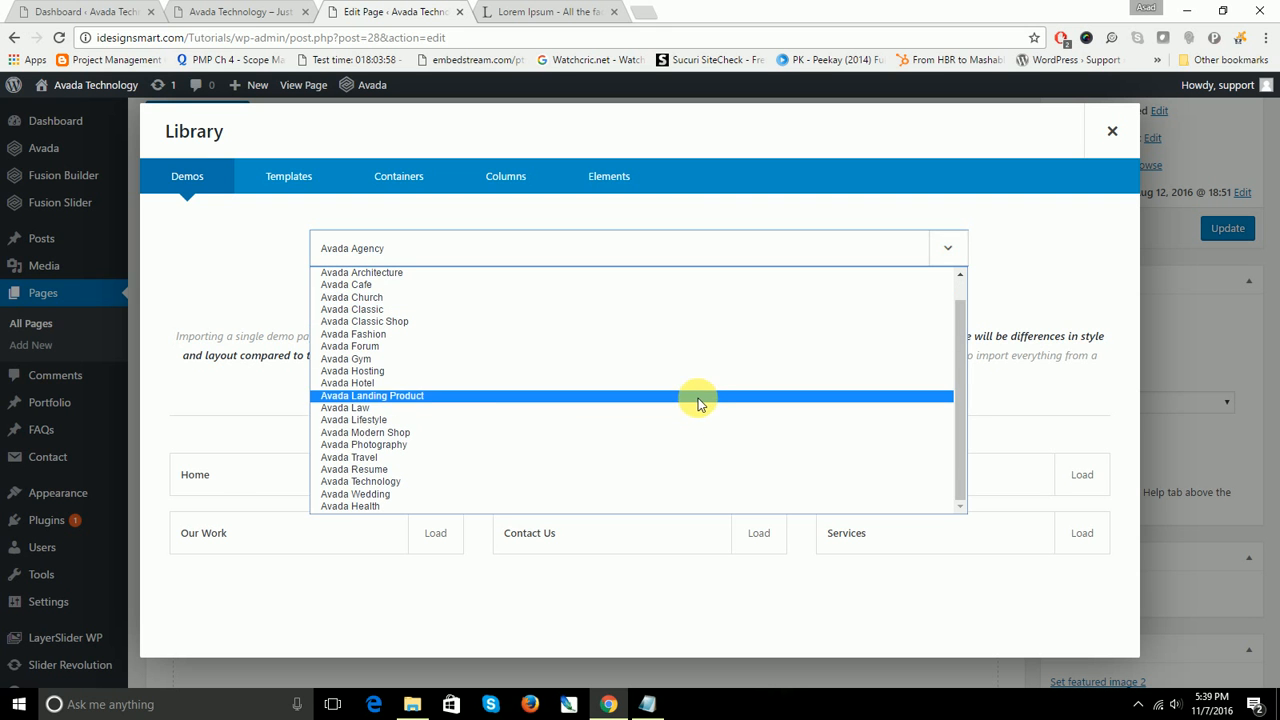
click(698, 397)
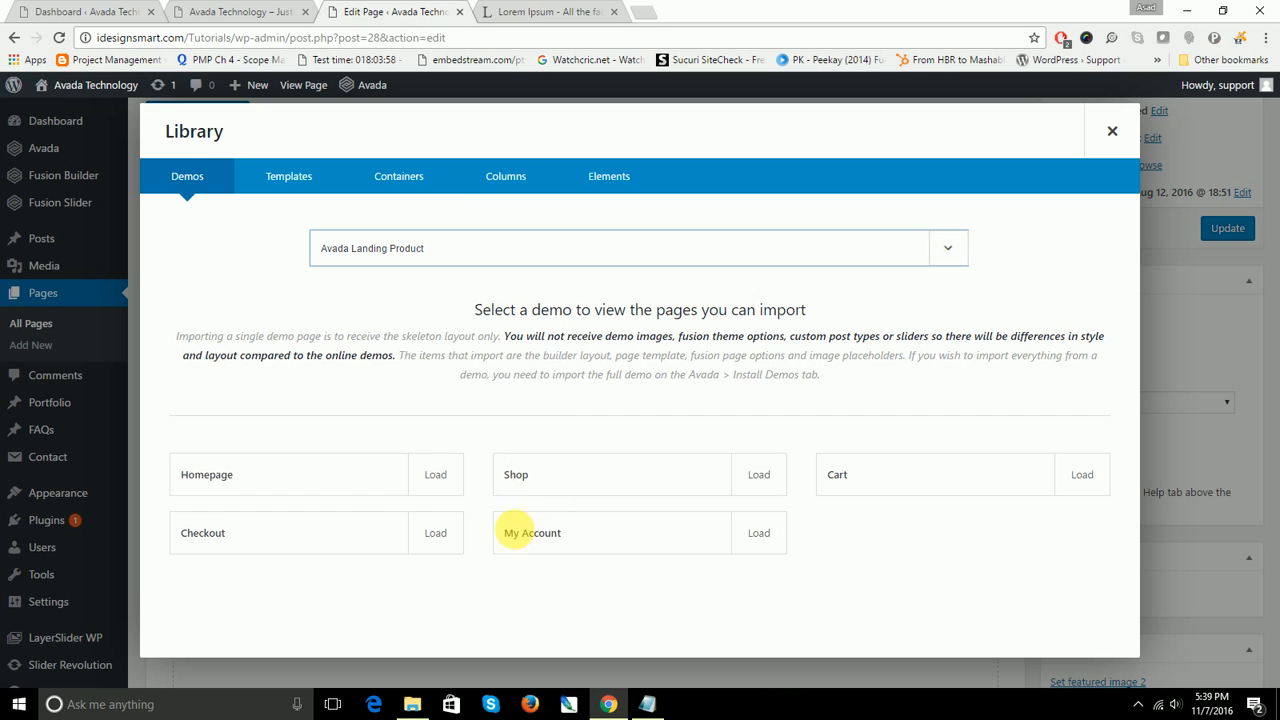
click(440, 476)
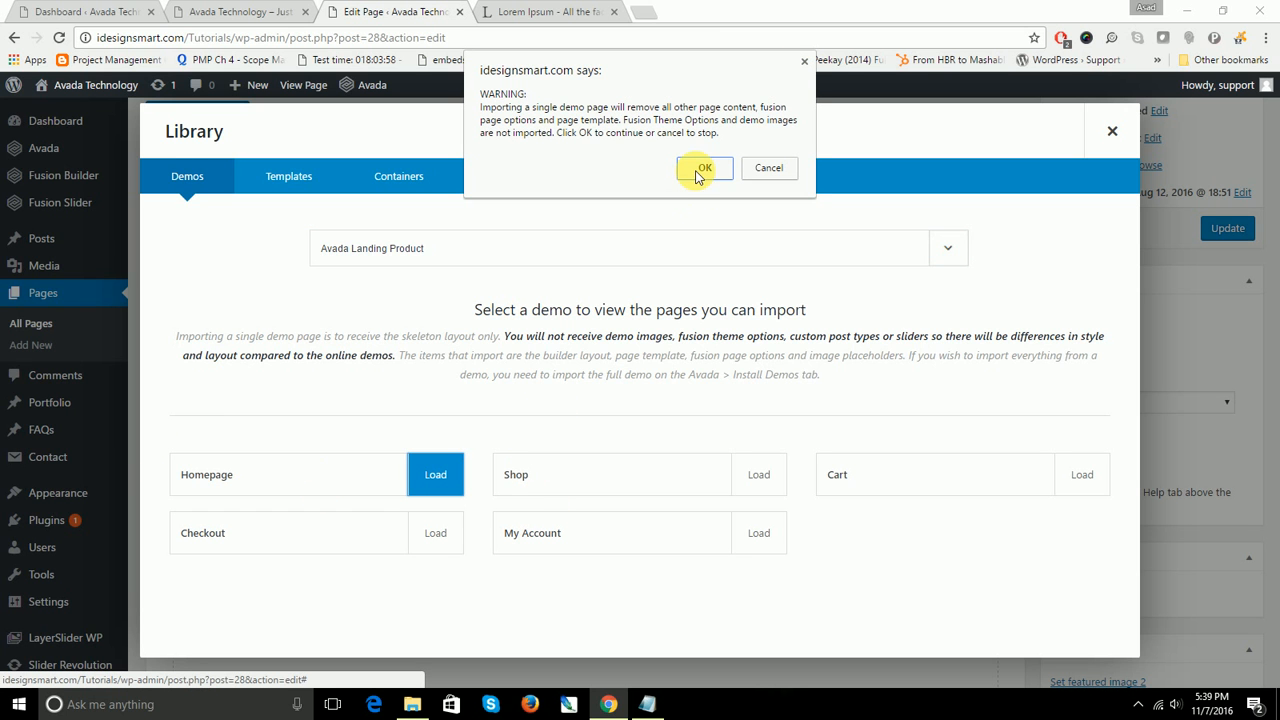
click(701, 170)
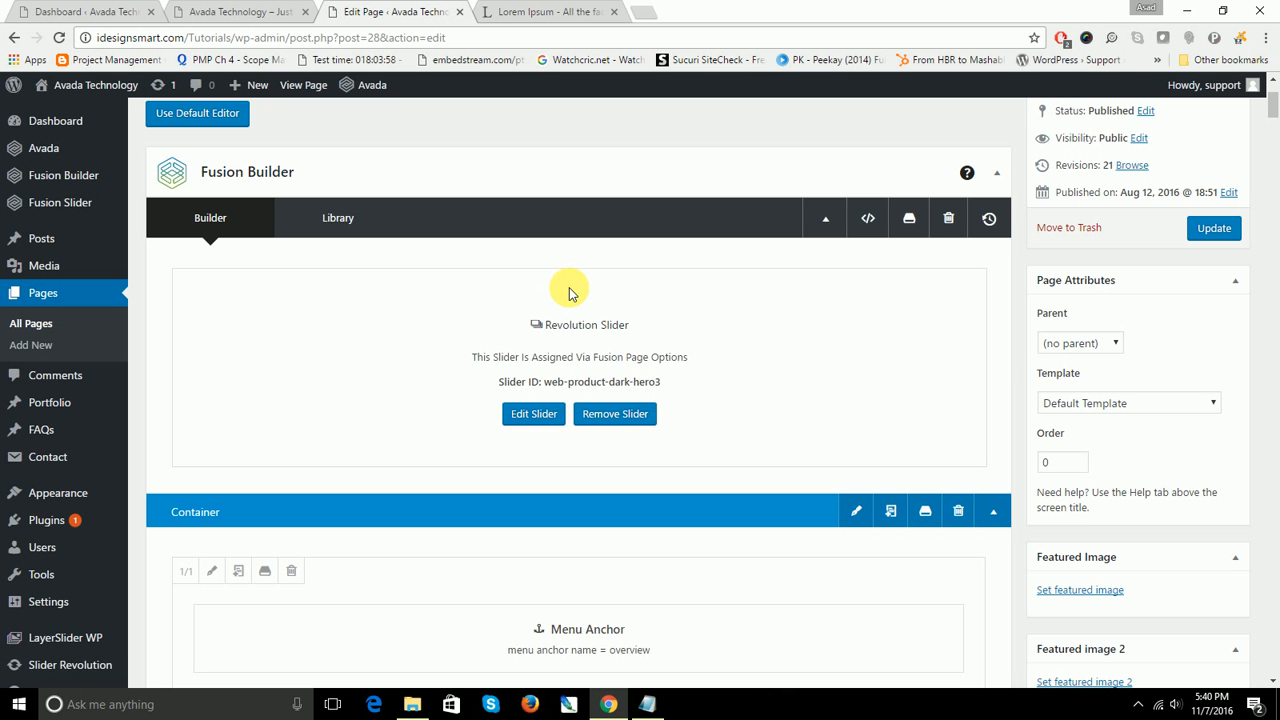
Step: Look over the imported demo containers in the builder and update the page
scroll(645, 447, down, 5)
scroll(645, 446, down, 4)
scroll(640, 442, up, 3)
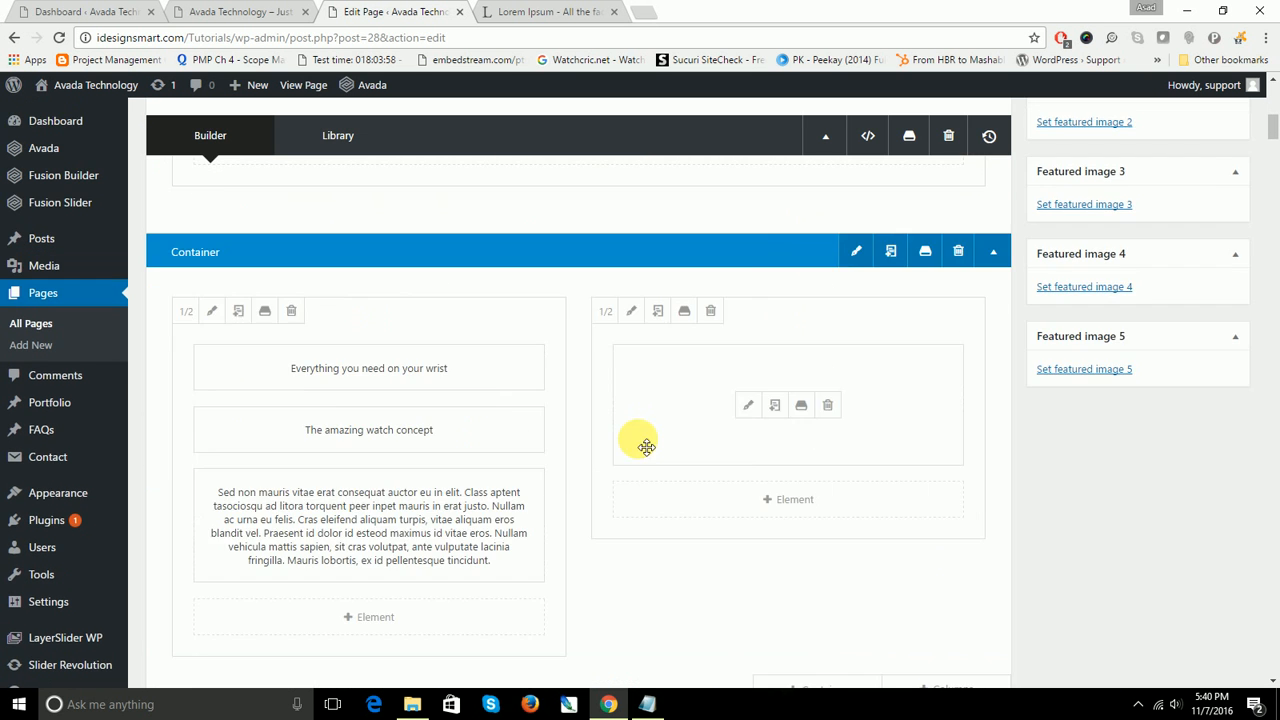
scroll(640, 442, up, 7)
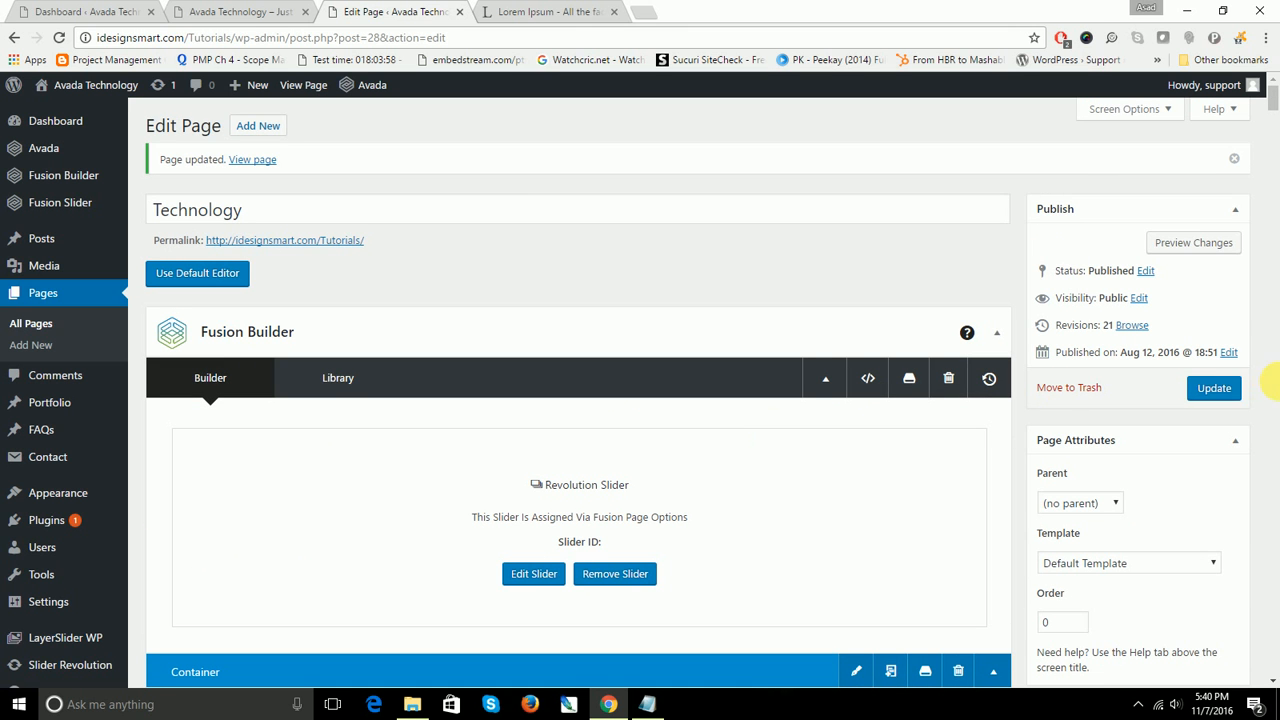
click(1219, 388)
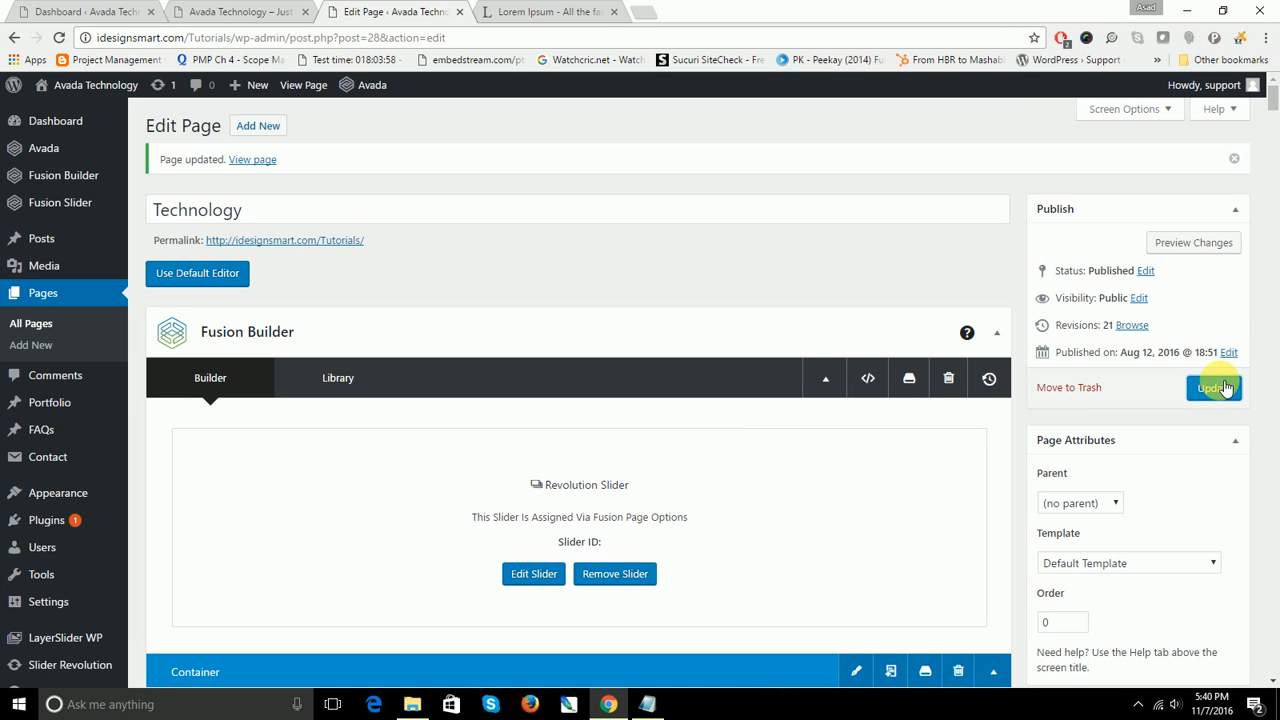
click(1224, 388)
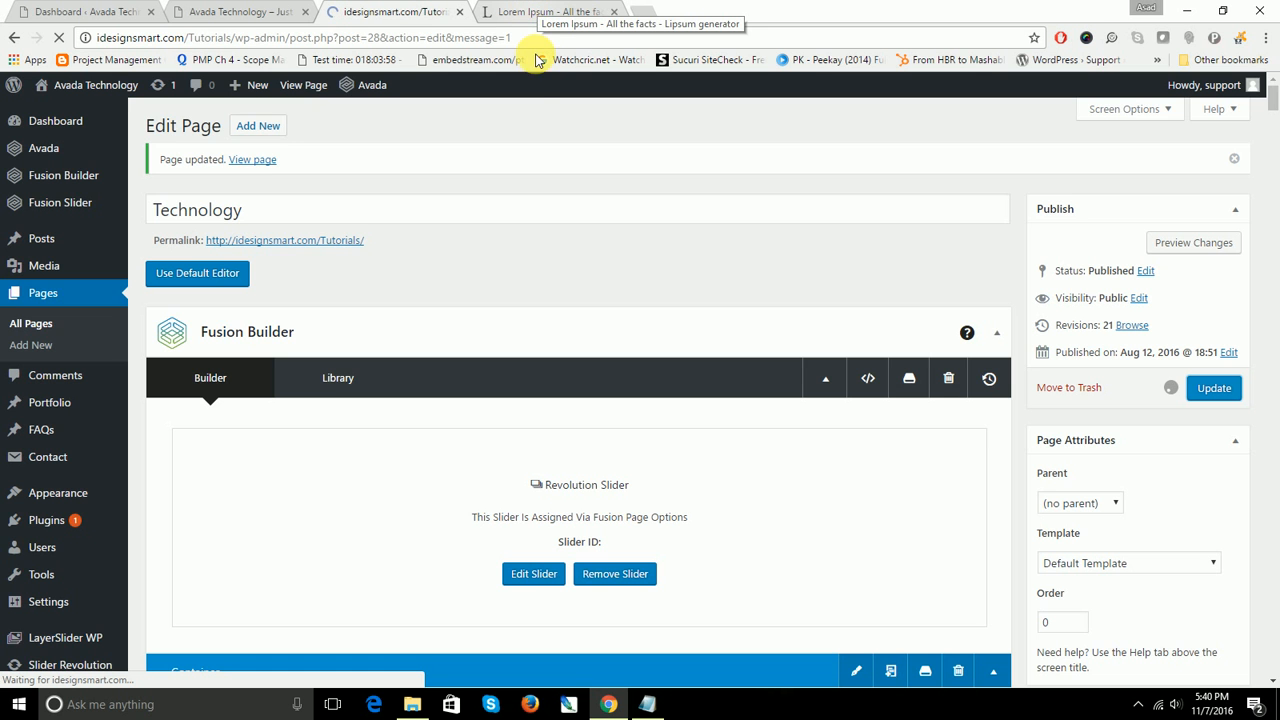
scroll(725, 490, down, 4)
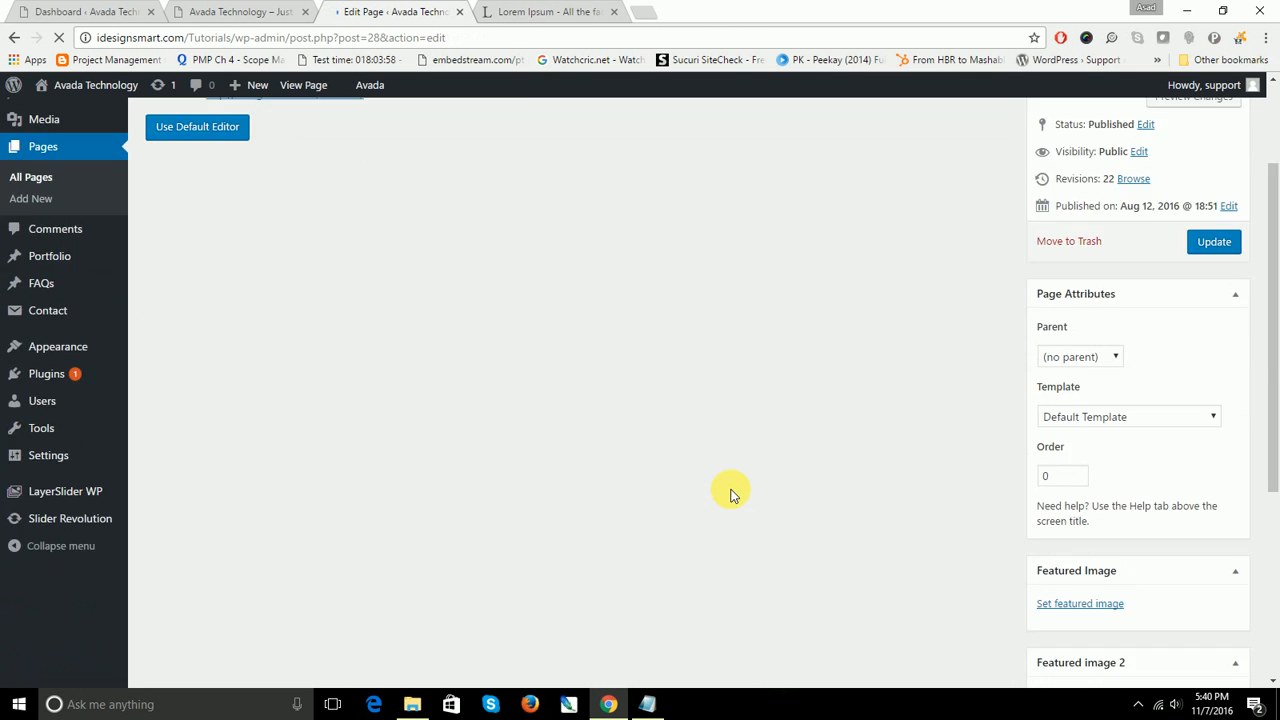
Step: Examine the imported demo layout on the live site, including the app columns and the placeholder images
click(212, 10)
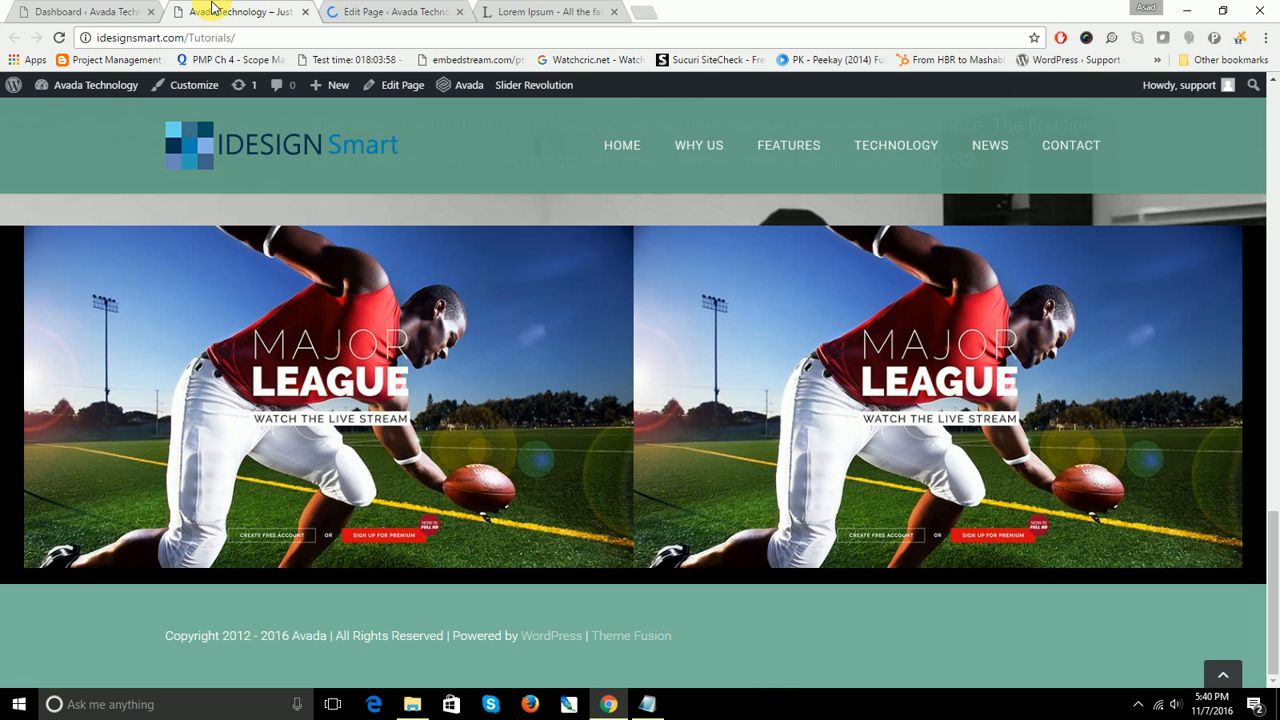
scroll(400, 340, up, 5)
scroll(400, 340, up, 5)
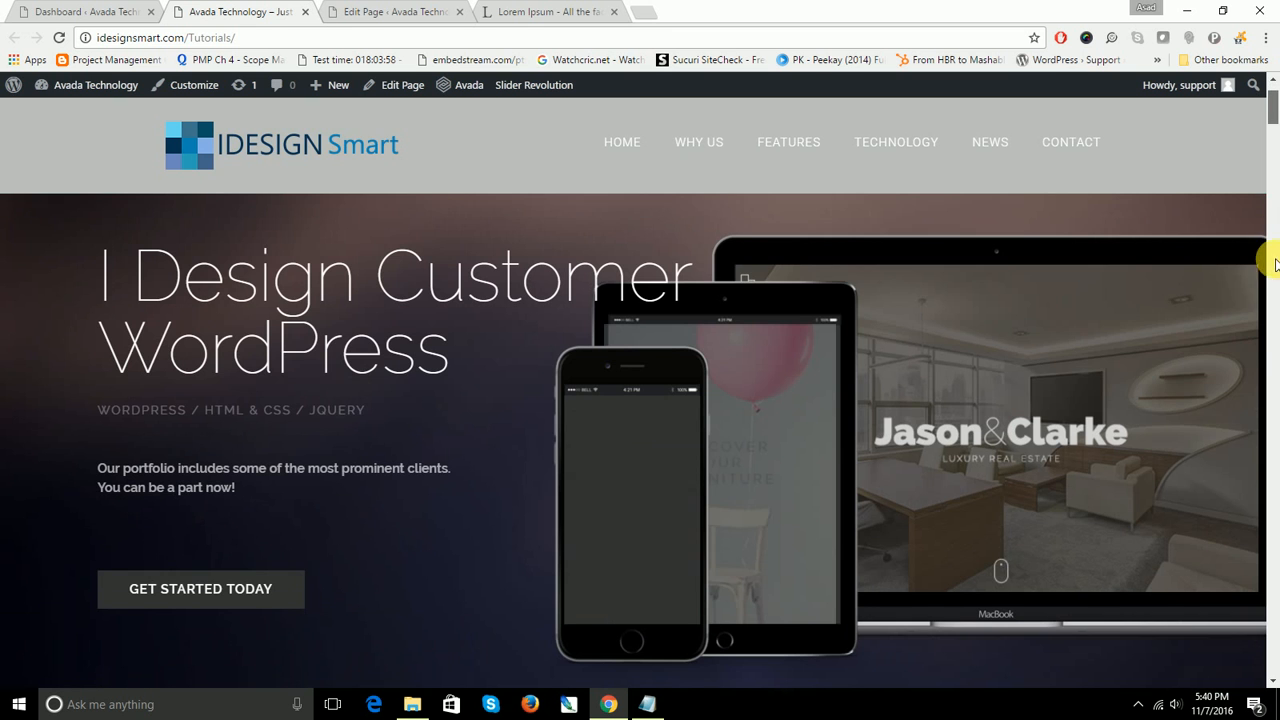
drag(1273, 113, 1252, 205)
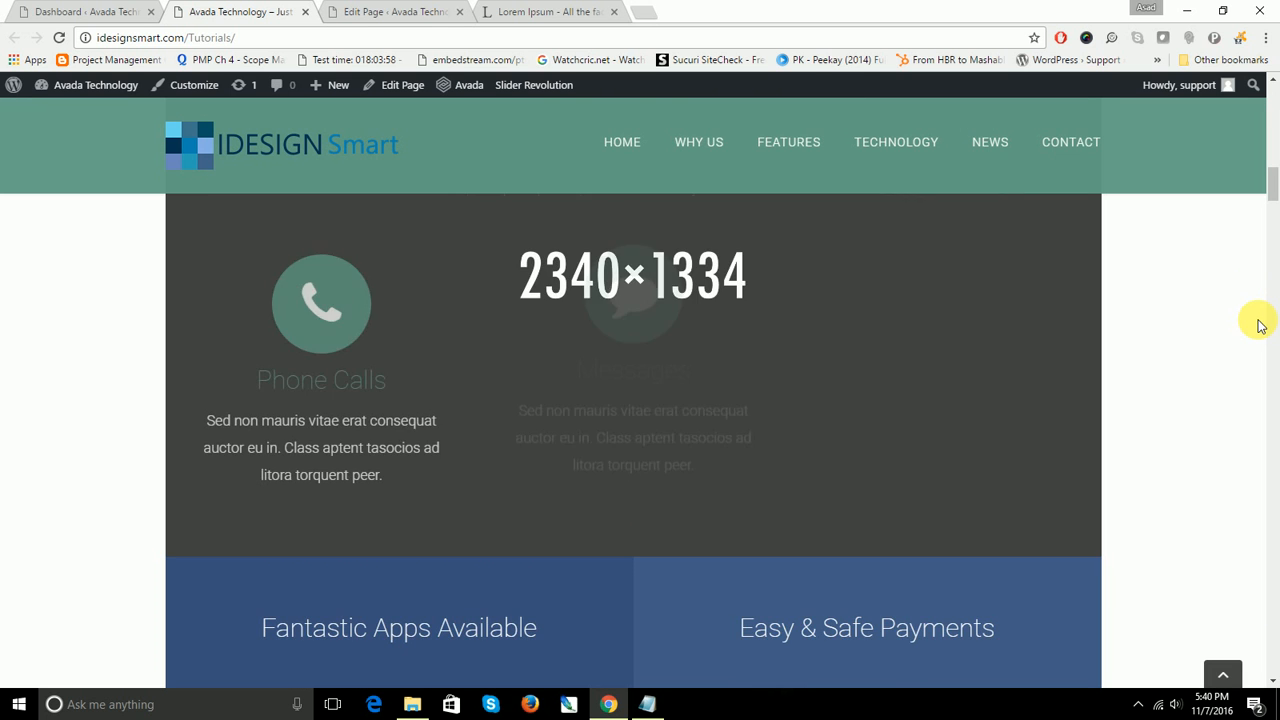
scroll(1256, 323, down, 4)
scroll(1258, 325, down, 3)
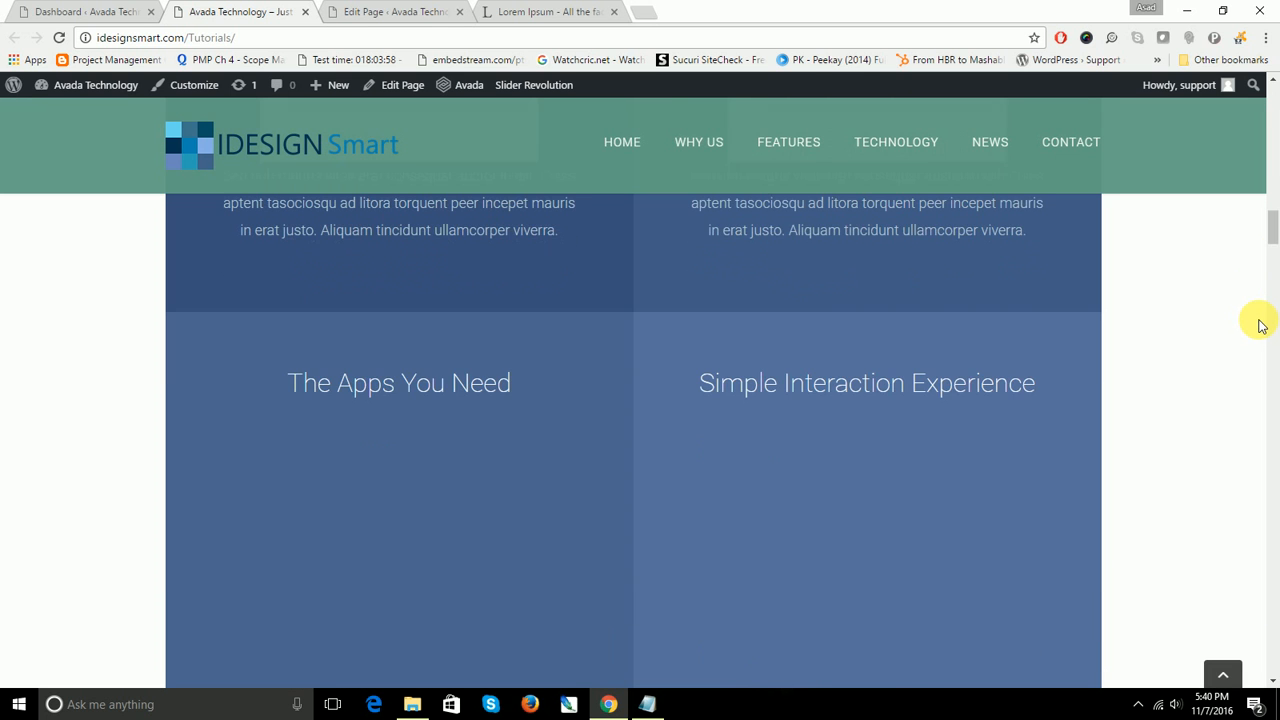
drag(1270, 225, 1270, 245)
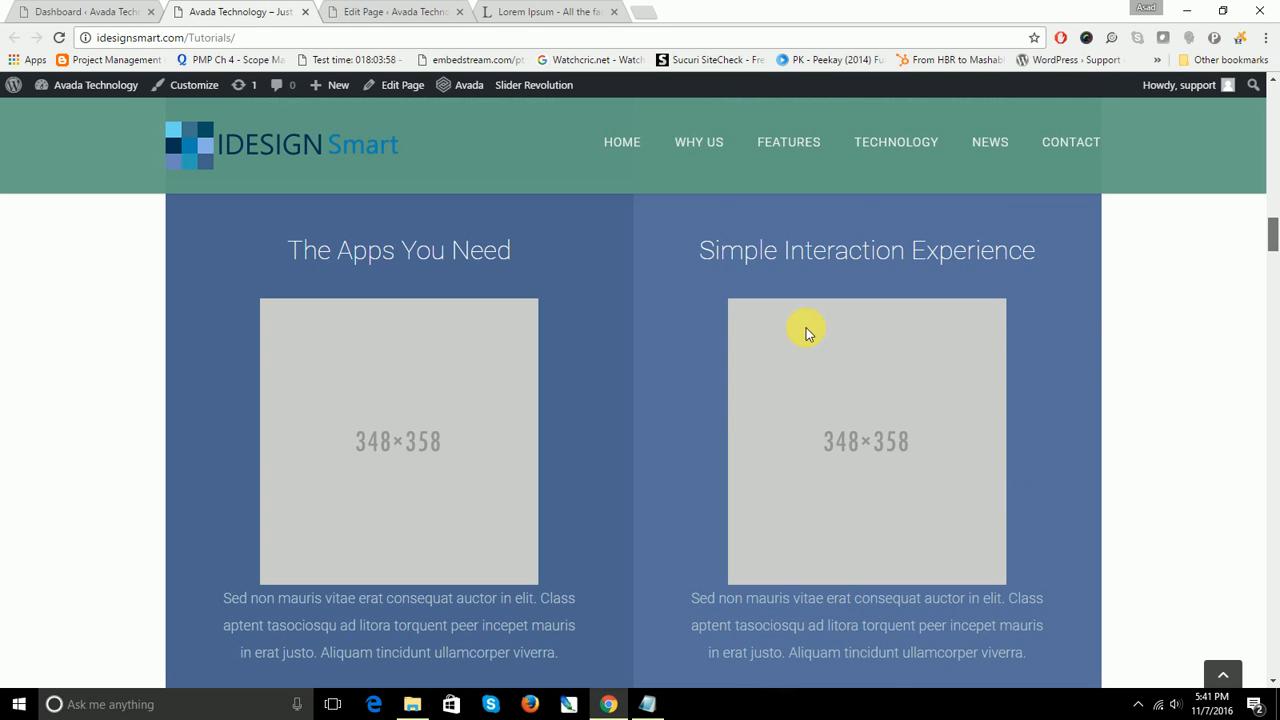
drag(1273, 245, 1268, 149)
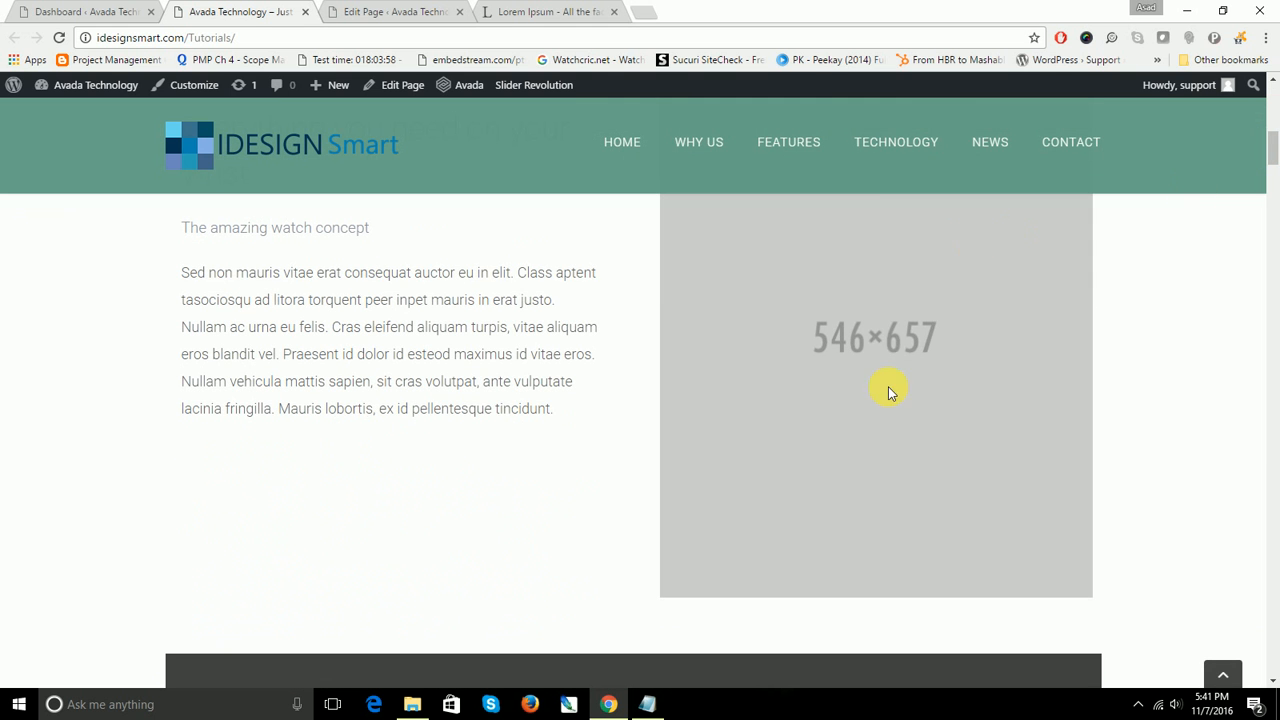
scroll(224, 388, up, 2)
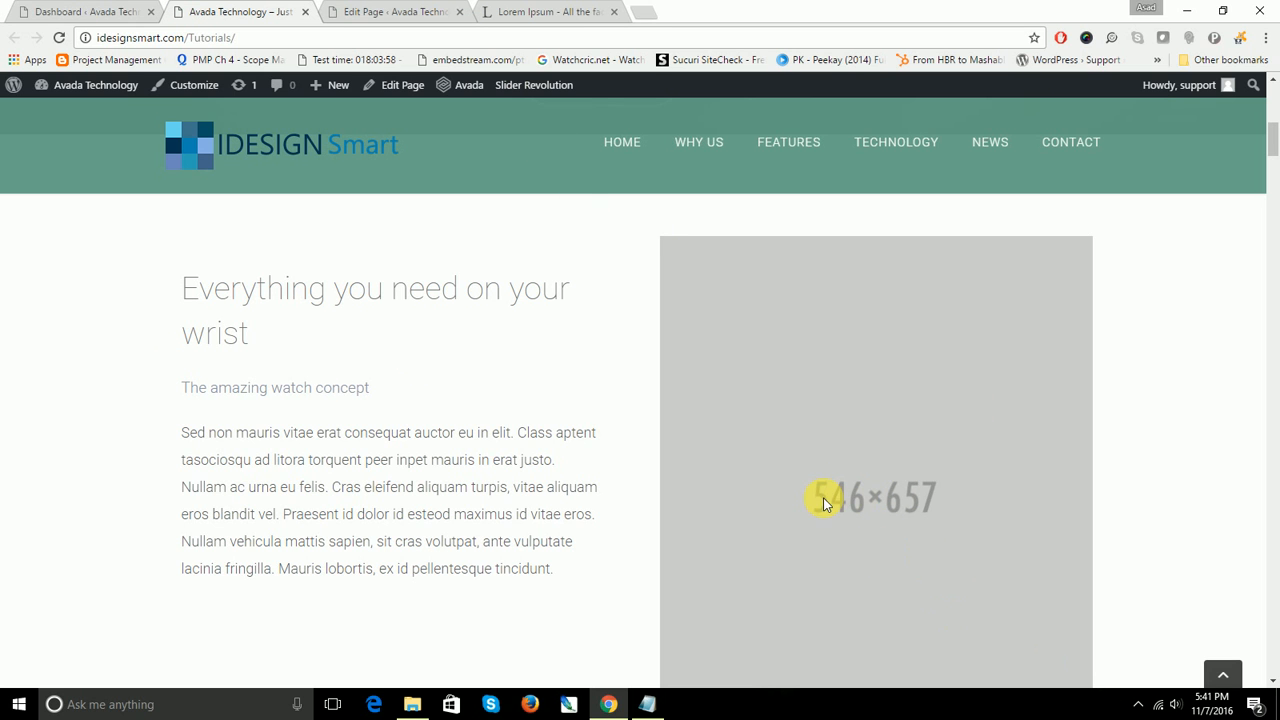
Step: Replace the placeholder in the image frame beside "Everything you need on your wrist" with the laptop and coffee mug photo, and save the element
click(362, 9)
scroll(980, 495, down, 3)
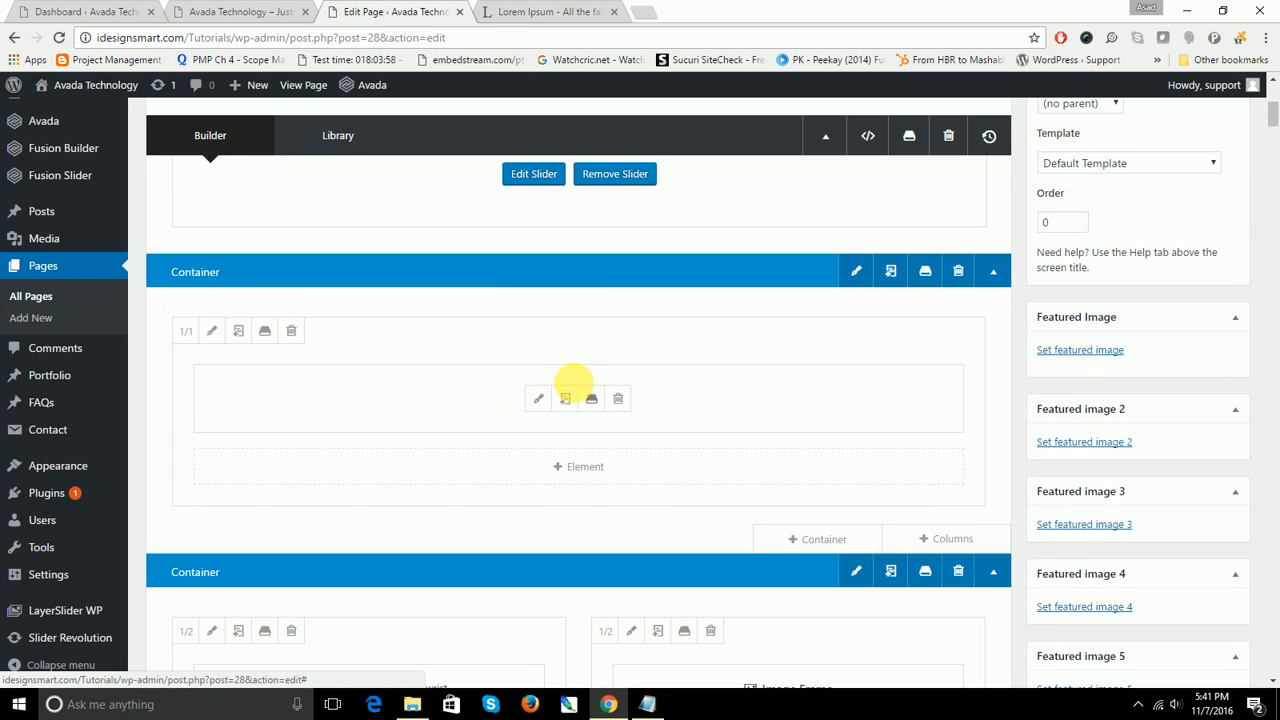
scroll(600, 412, down, 2)
click(752, 487)
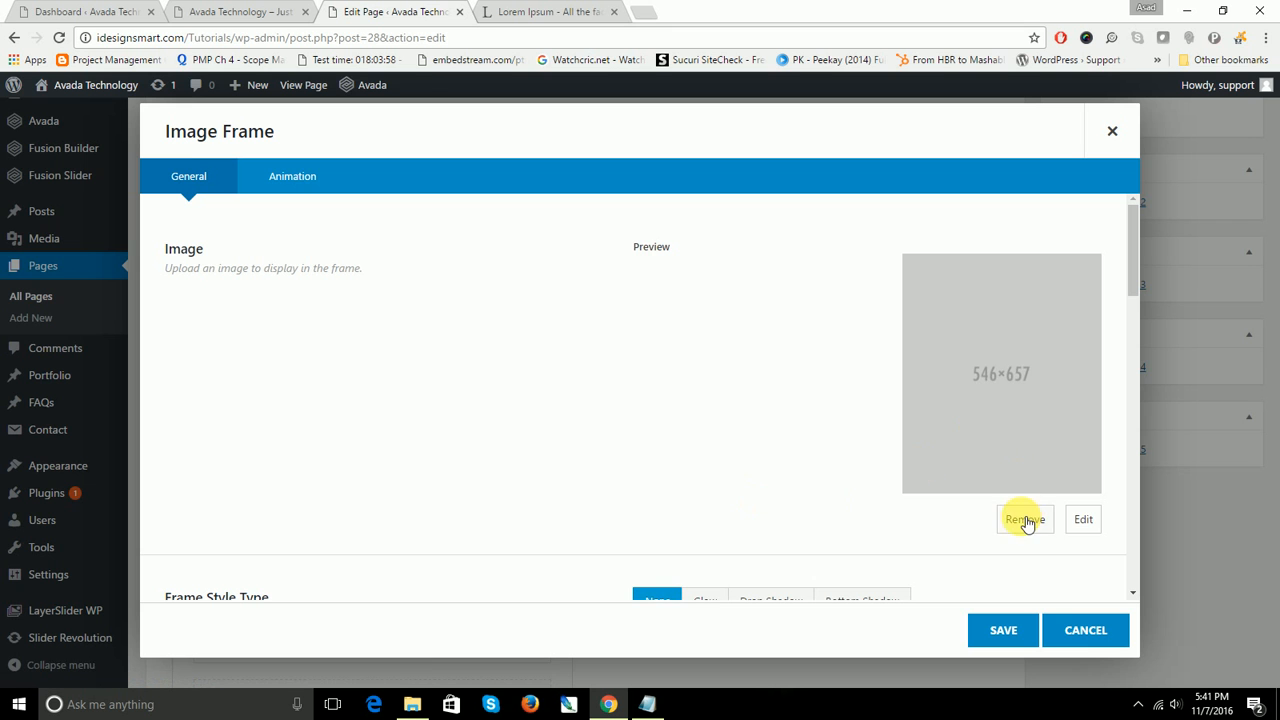
click(1024, 521)
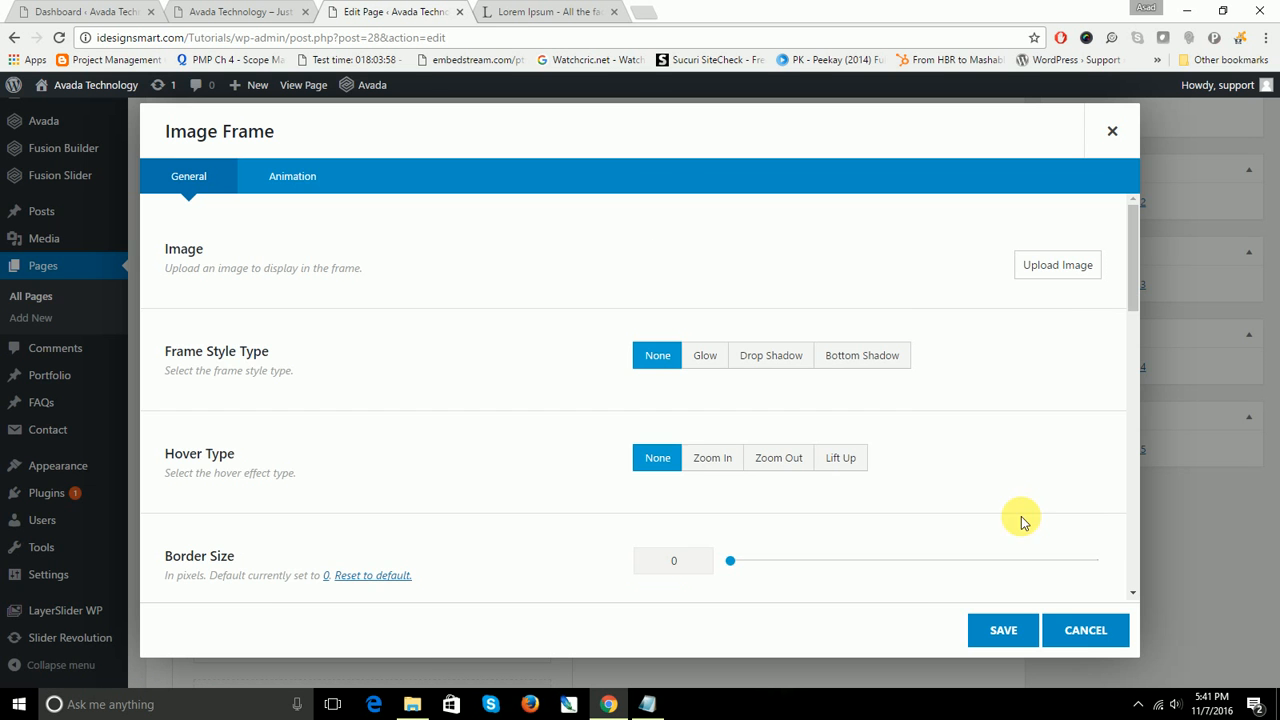
click(1054, 265)
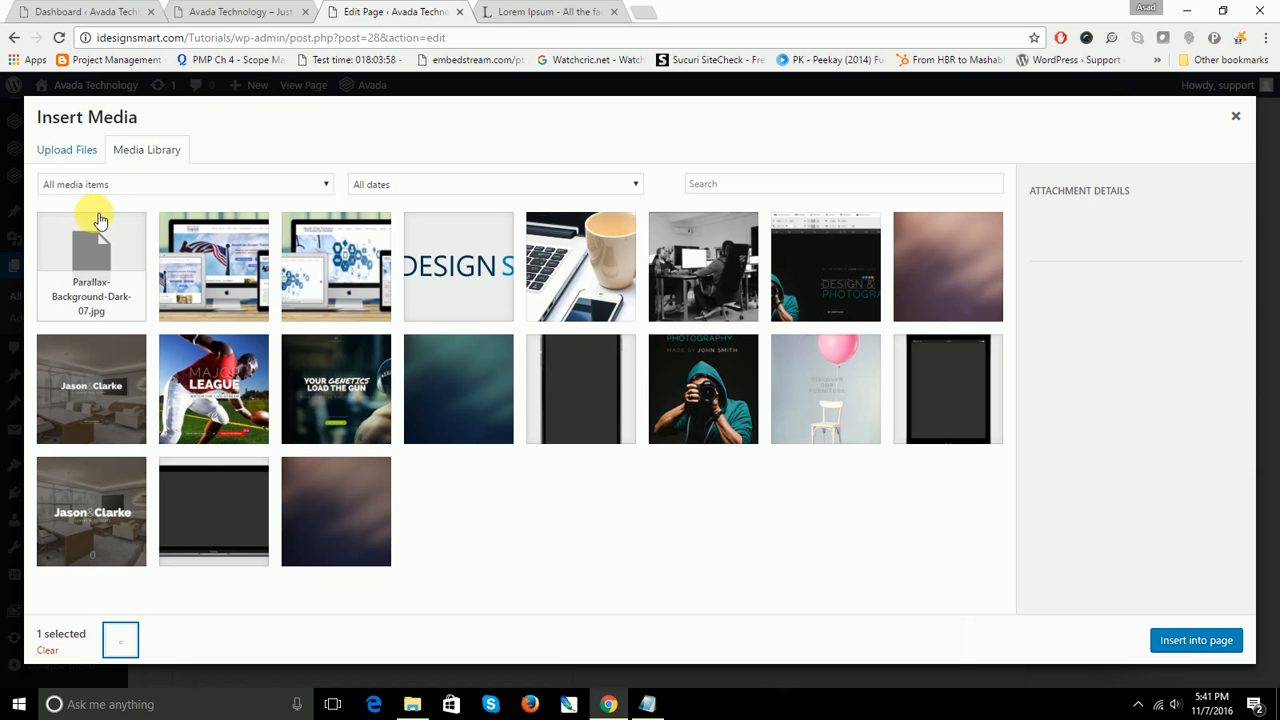
click(590, 255)
click(1213, 644)
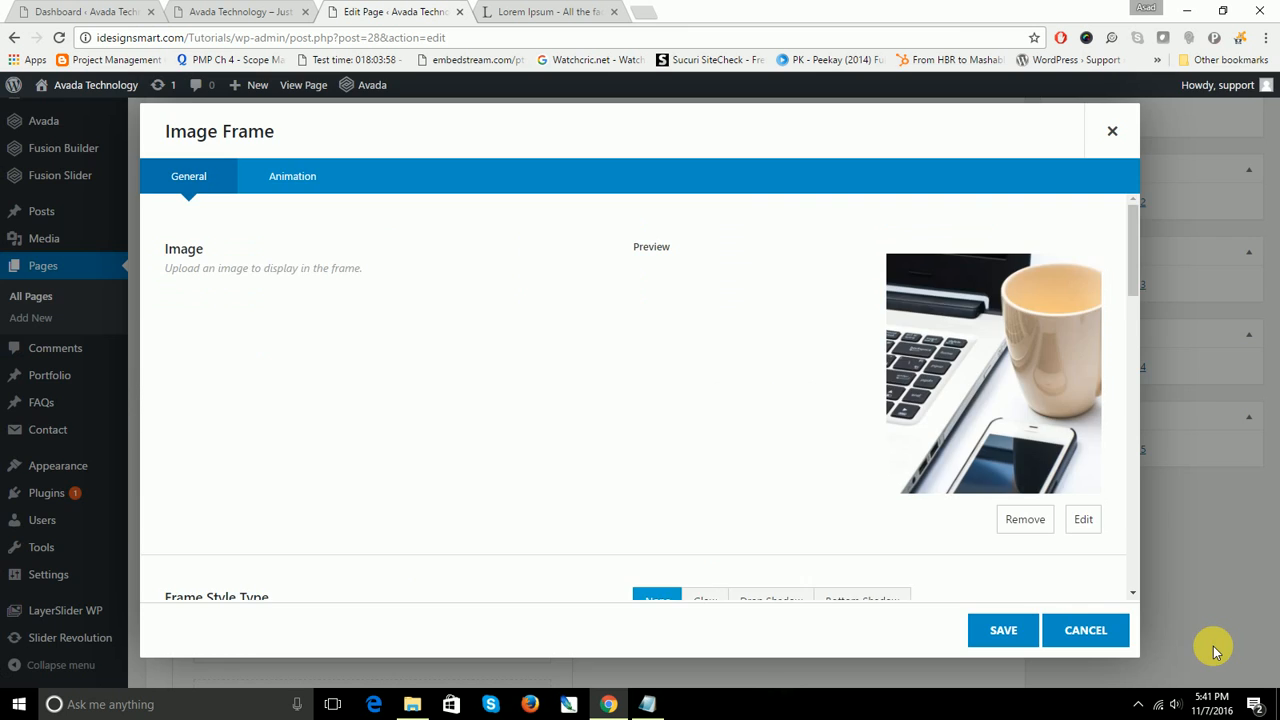
click(985, 632)
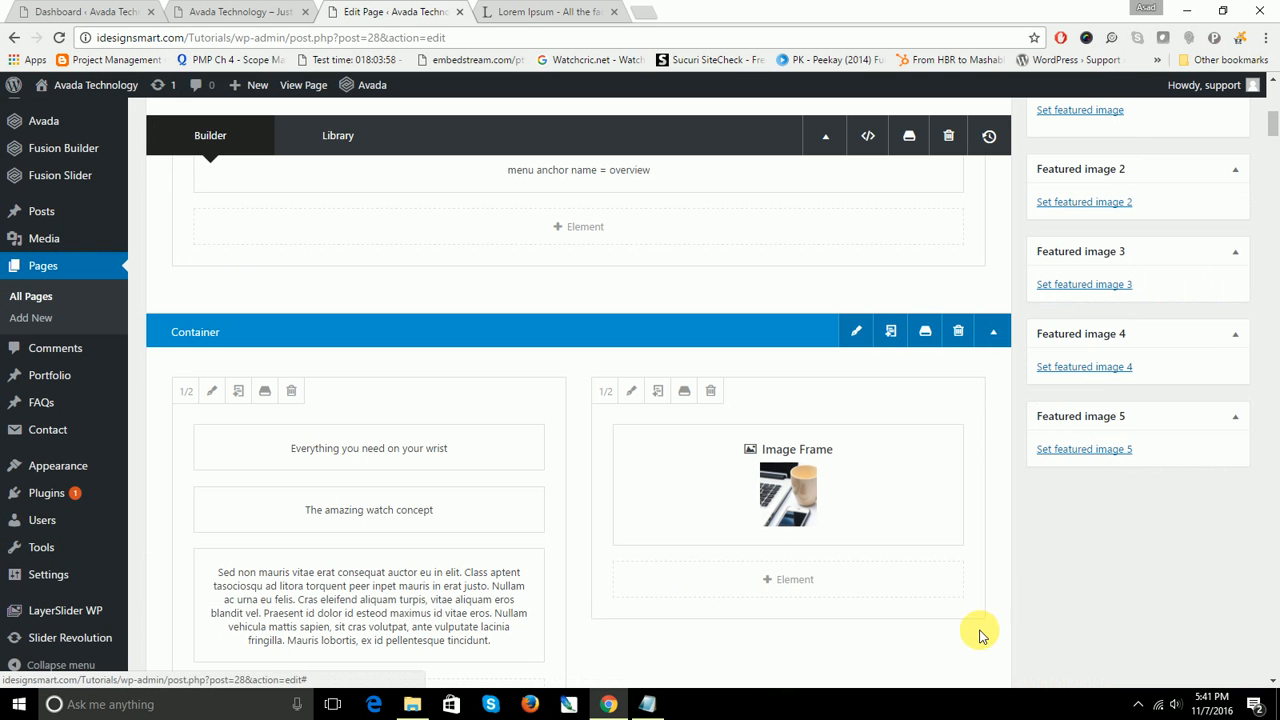
Step: Update the Technology page with the new image, set its template to 100% Width, and update it again
drag(1270, 135, 1272, 100)
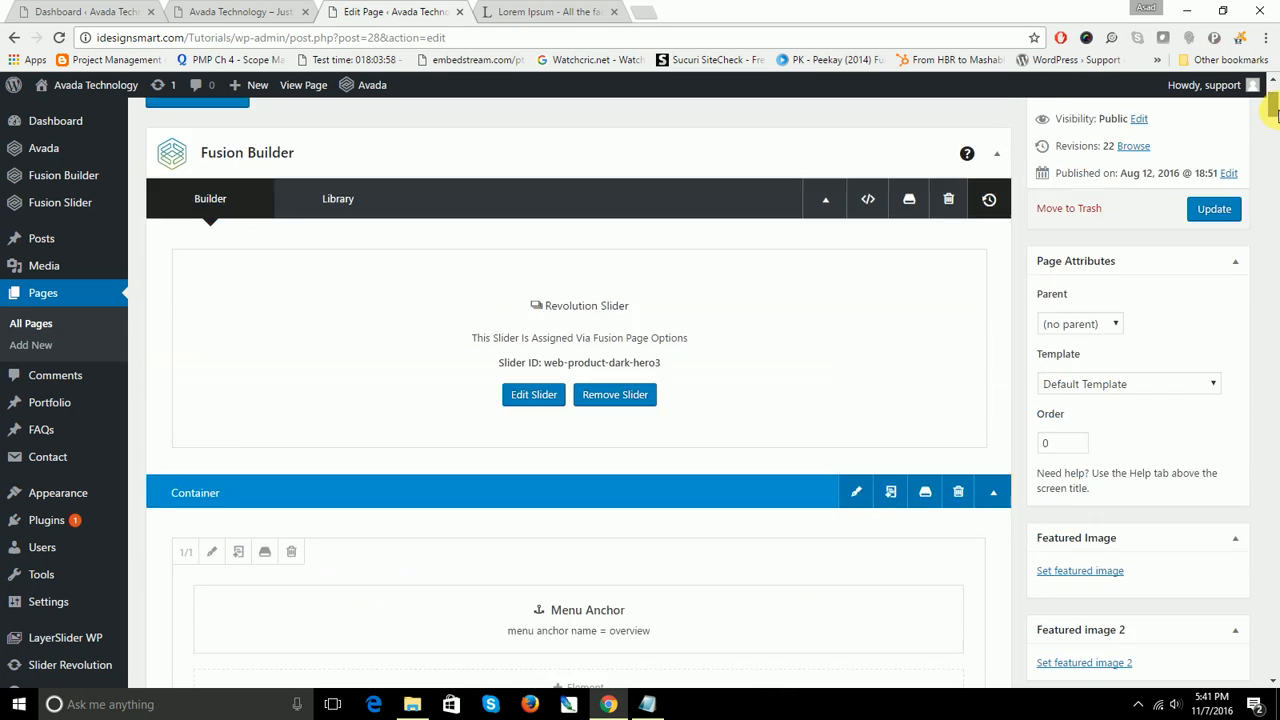
click(1205, 291)
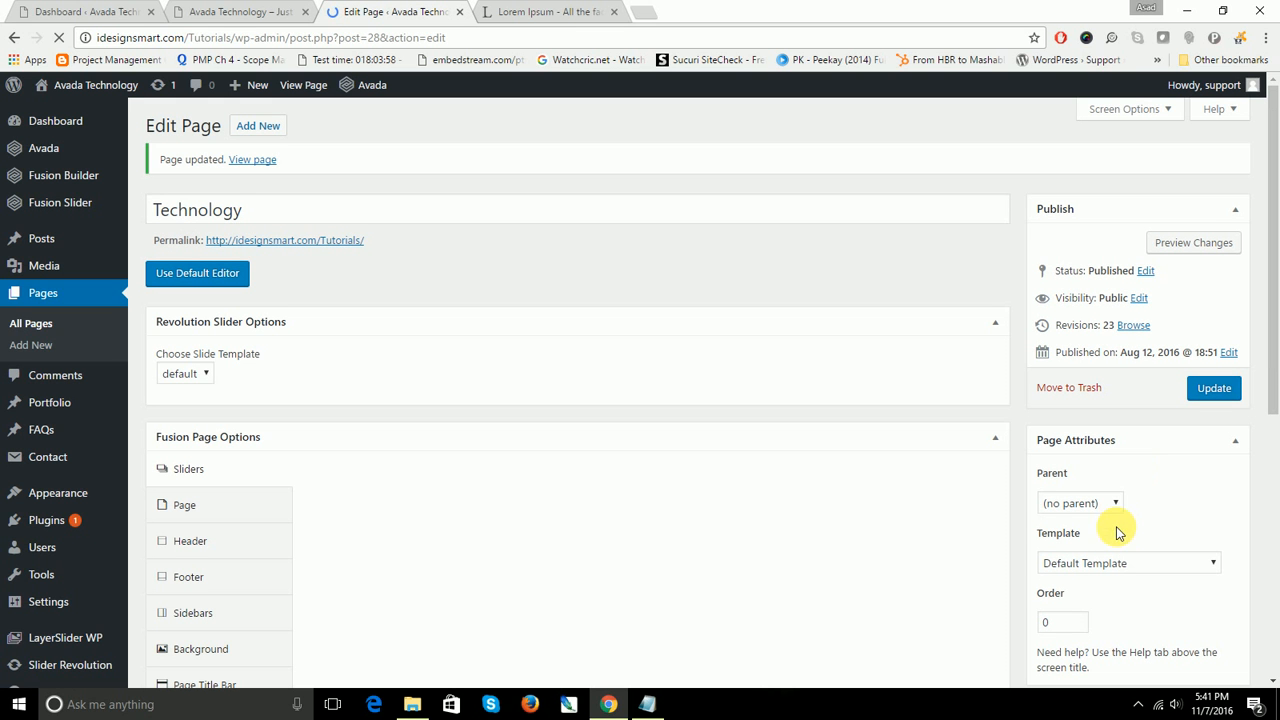
click(1216, 562)
click(1153, 598)
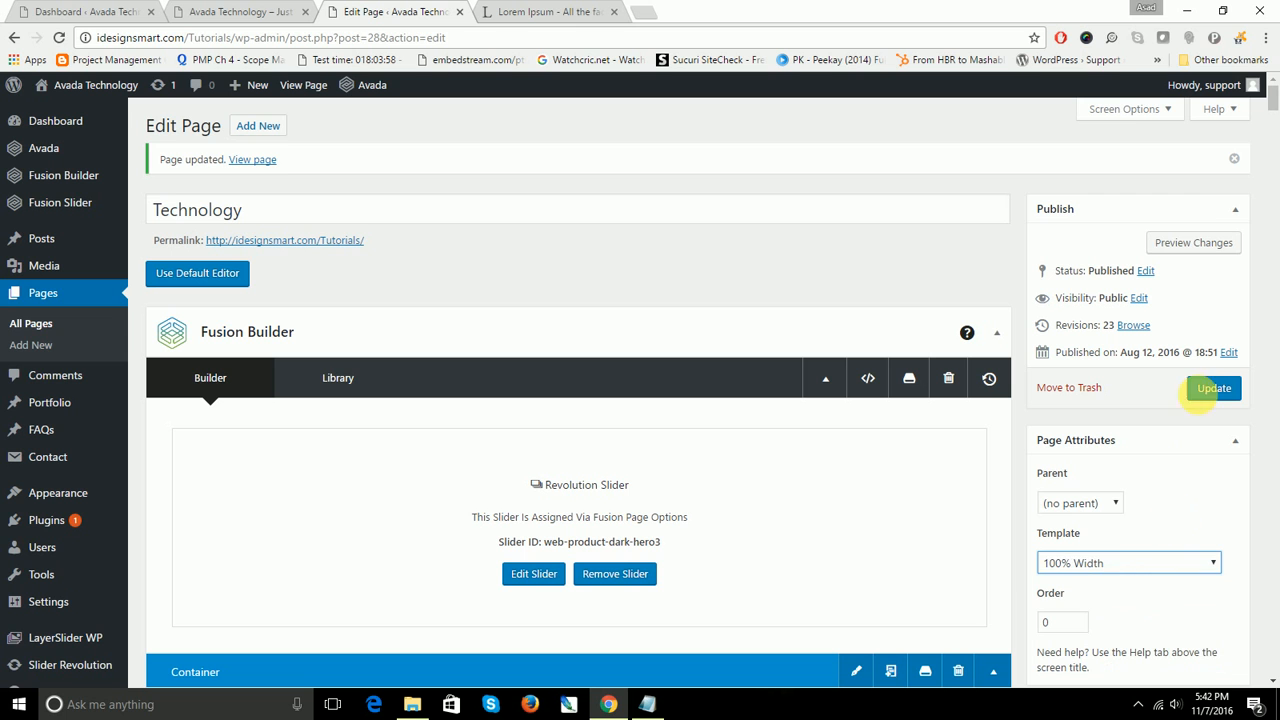
click(1214, 388)
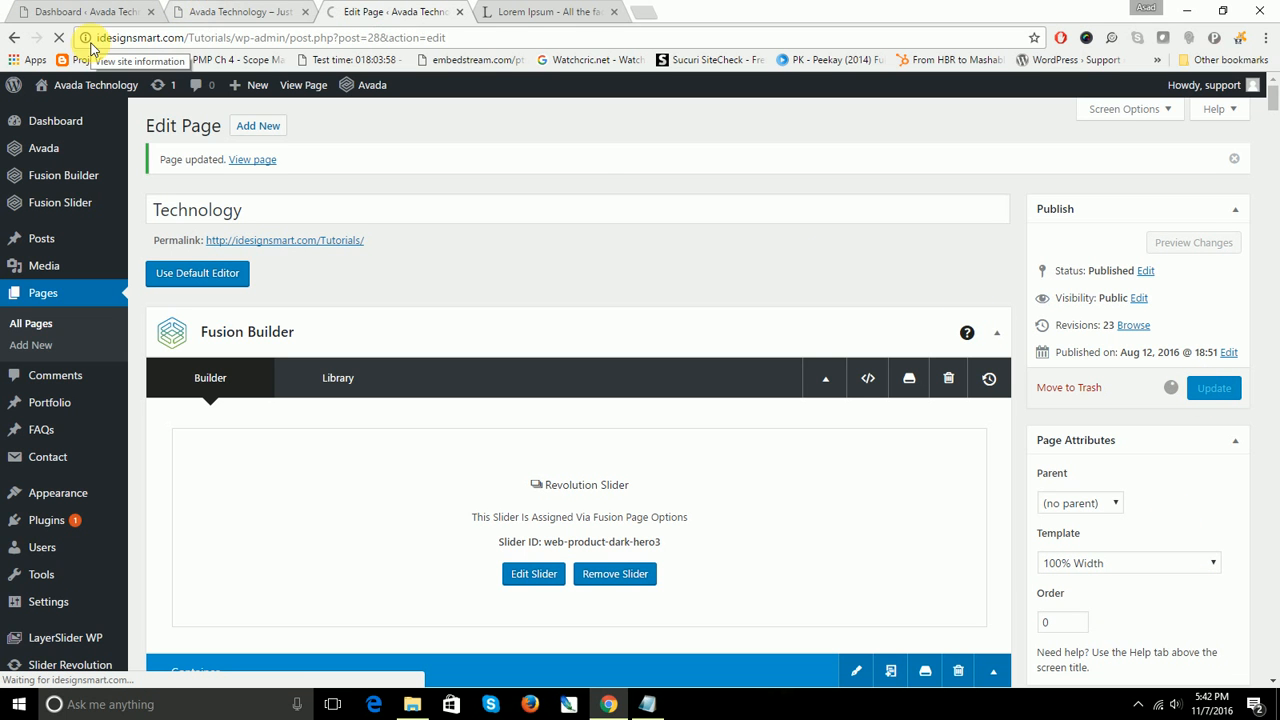
Step: Reload the live page and check the replaced photo, full-width sections and placeholders down to "Say hello to Flux OS"
click(288, 11)
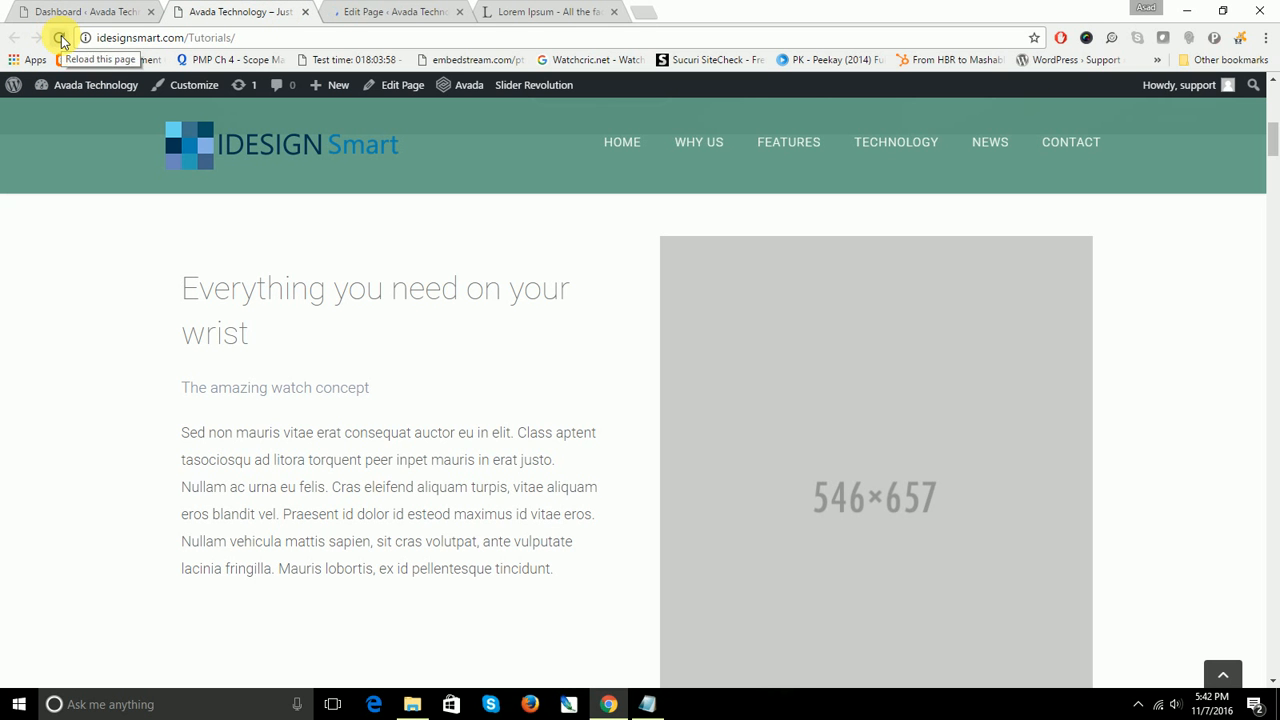
click(60, 38)
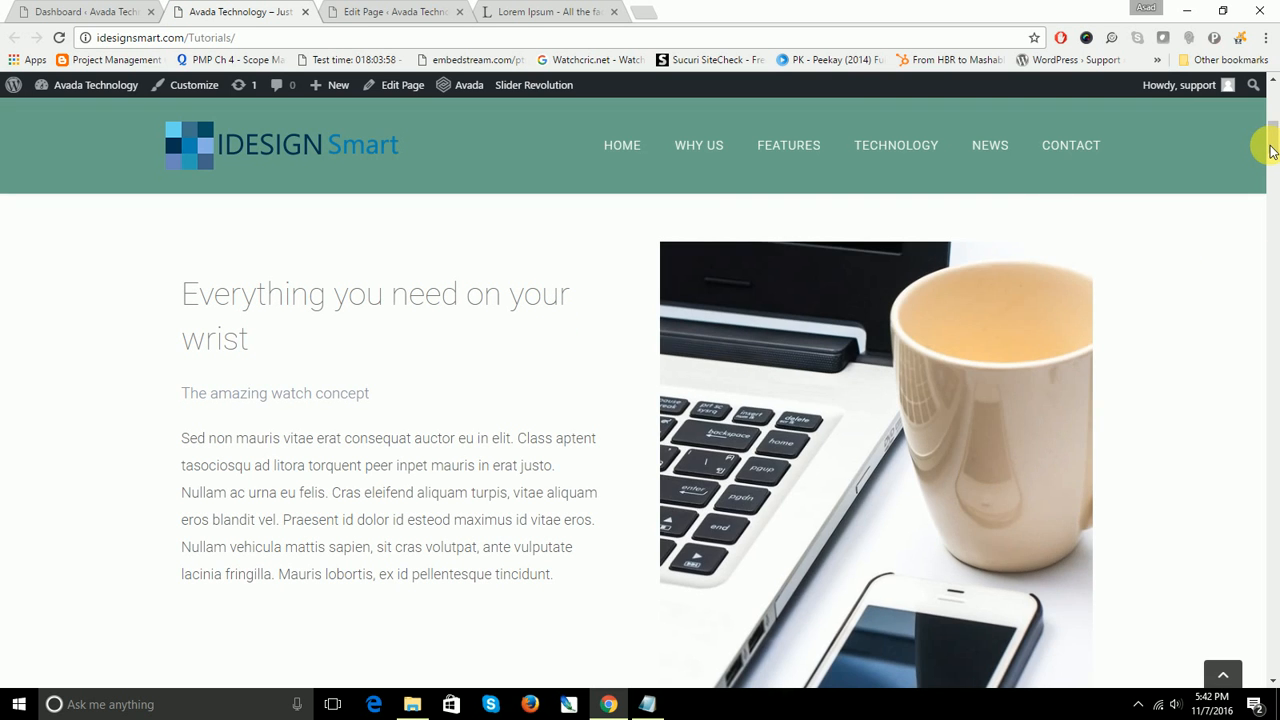
drag(1270, 148, 1266, 176)
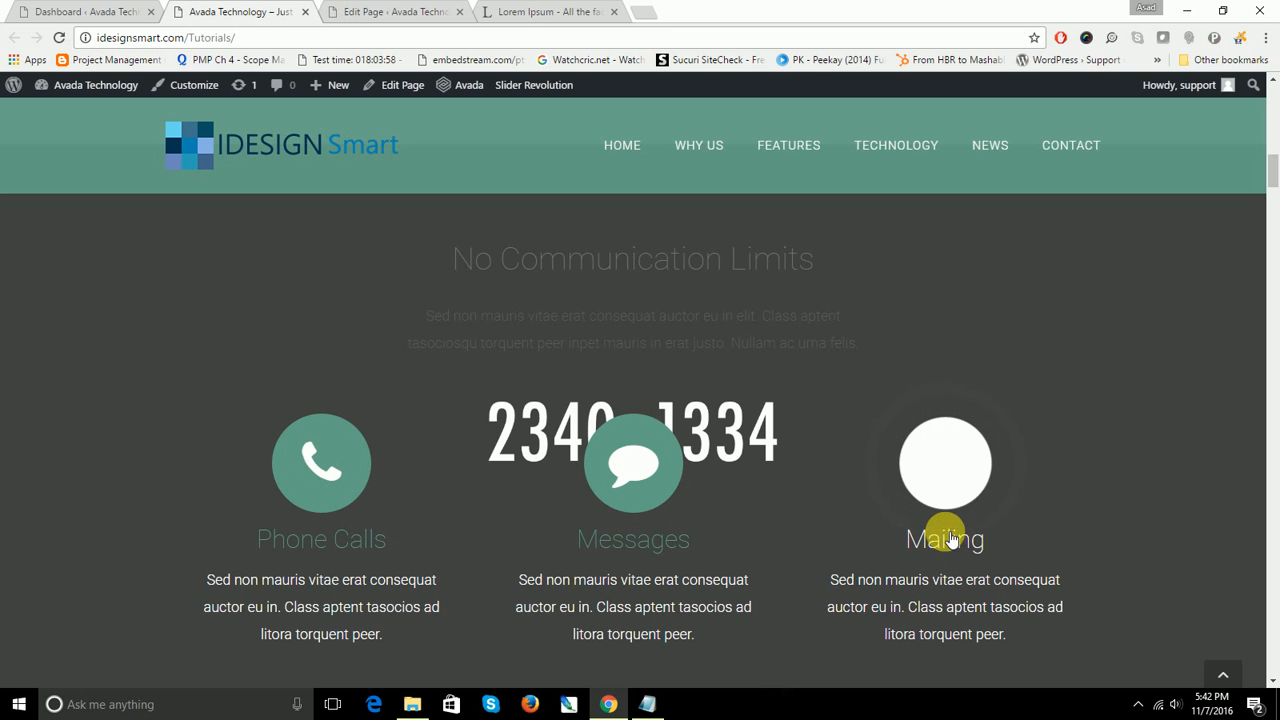
scroll(943, 534, down, 9)
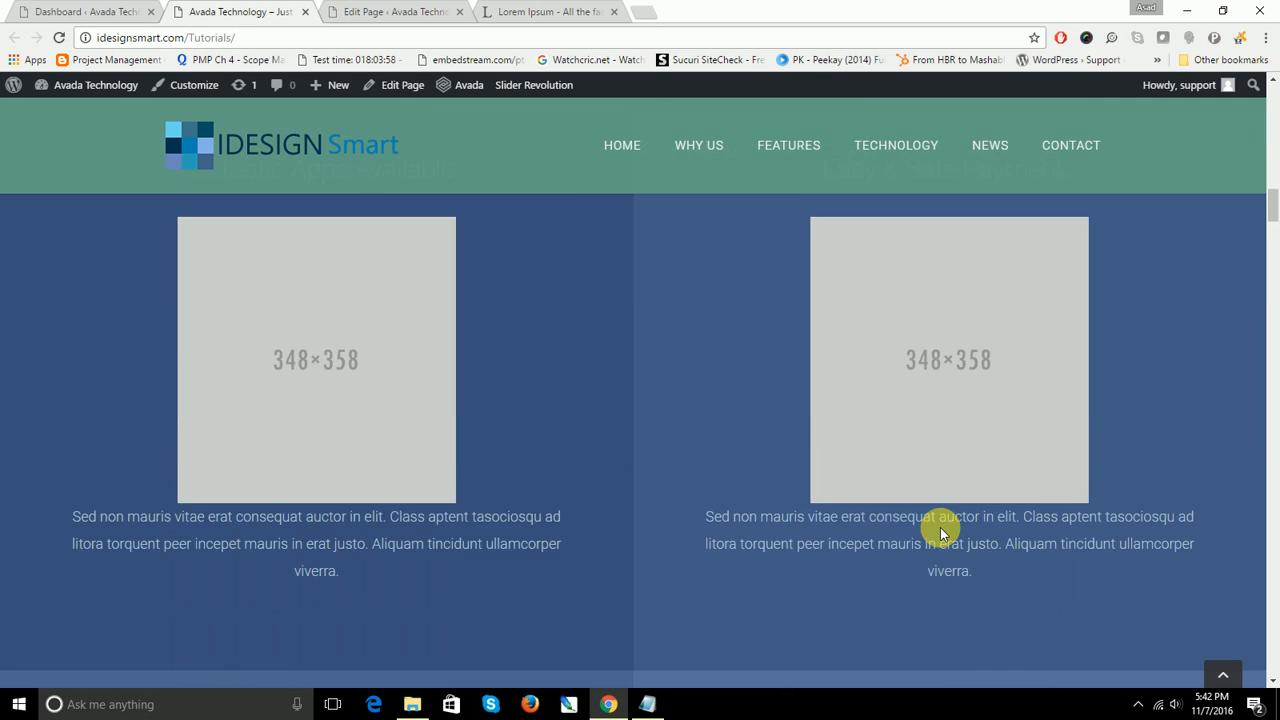
scroll(940, 530, down, 14)
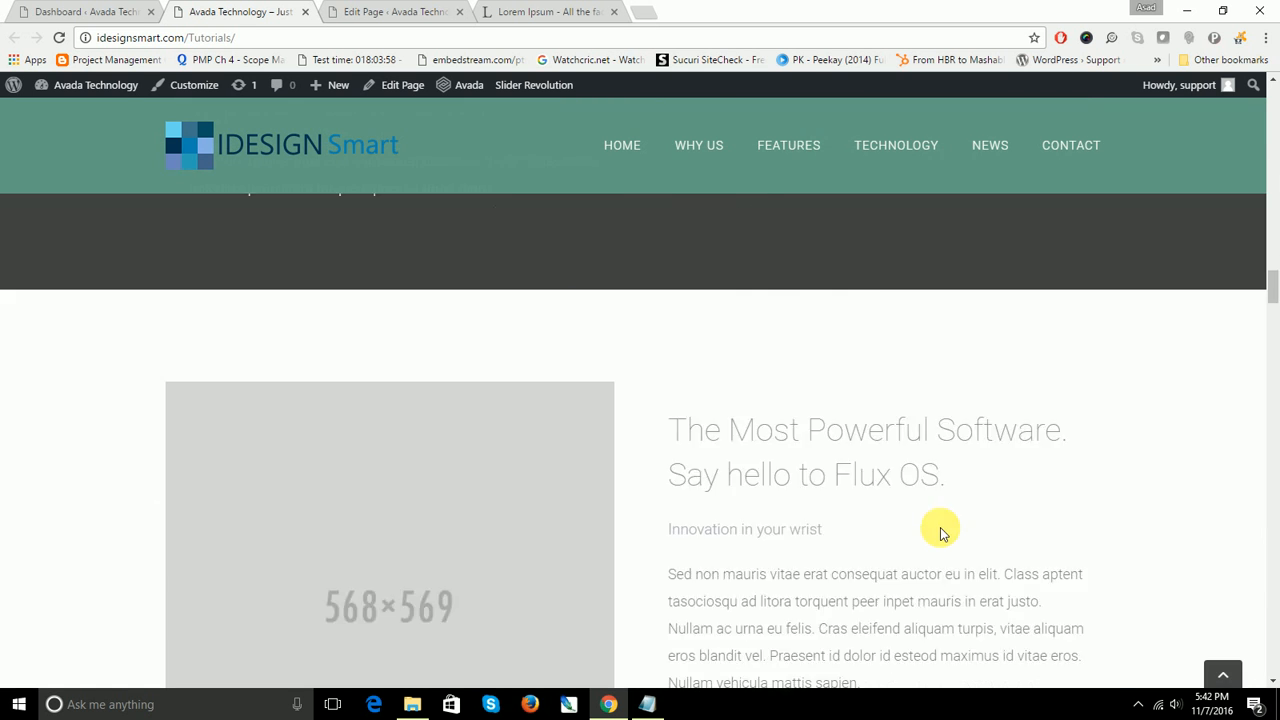
scroll(940, 533, down, 1)
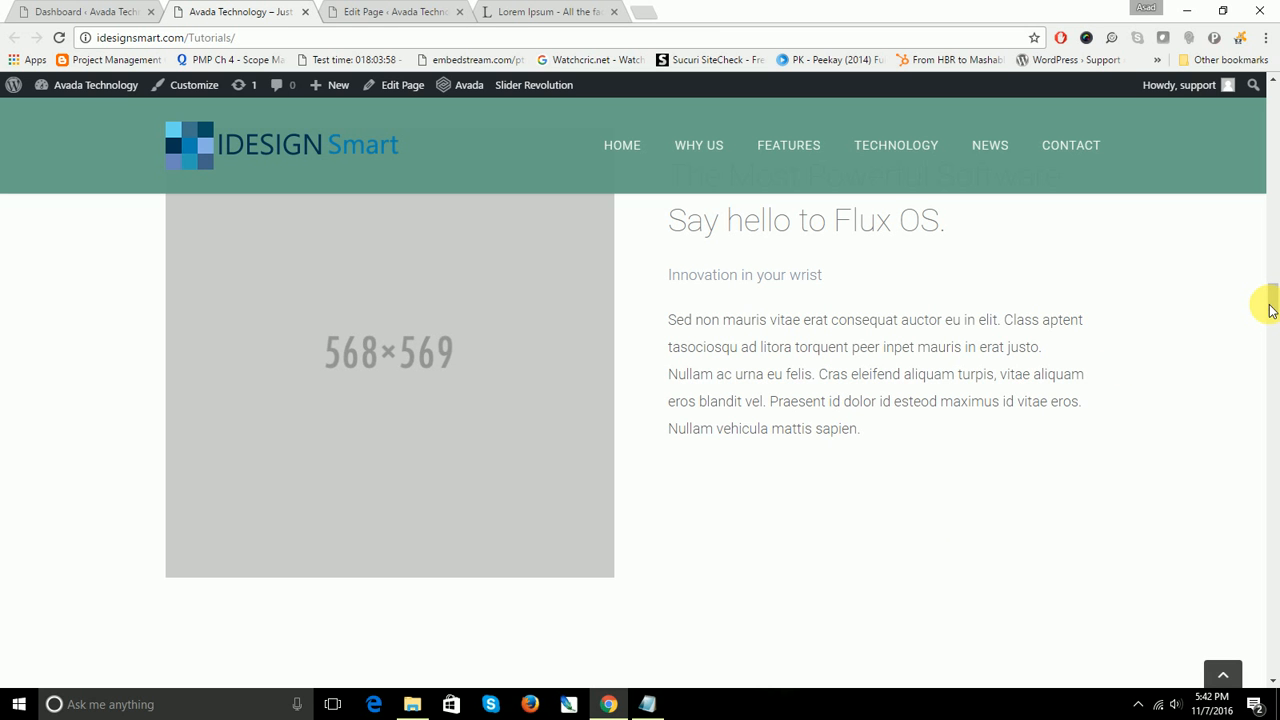
Step: Examine the live page's slider and header while scrolling, and the sections down to "Explore! You will love it."
drag(1273, 303, 1266, 128)
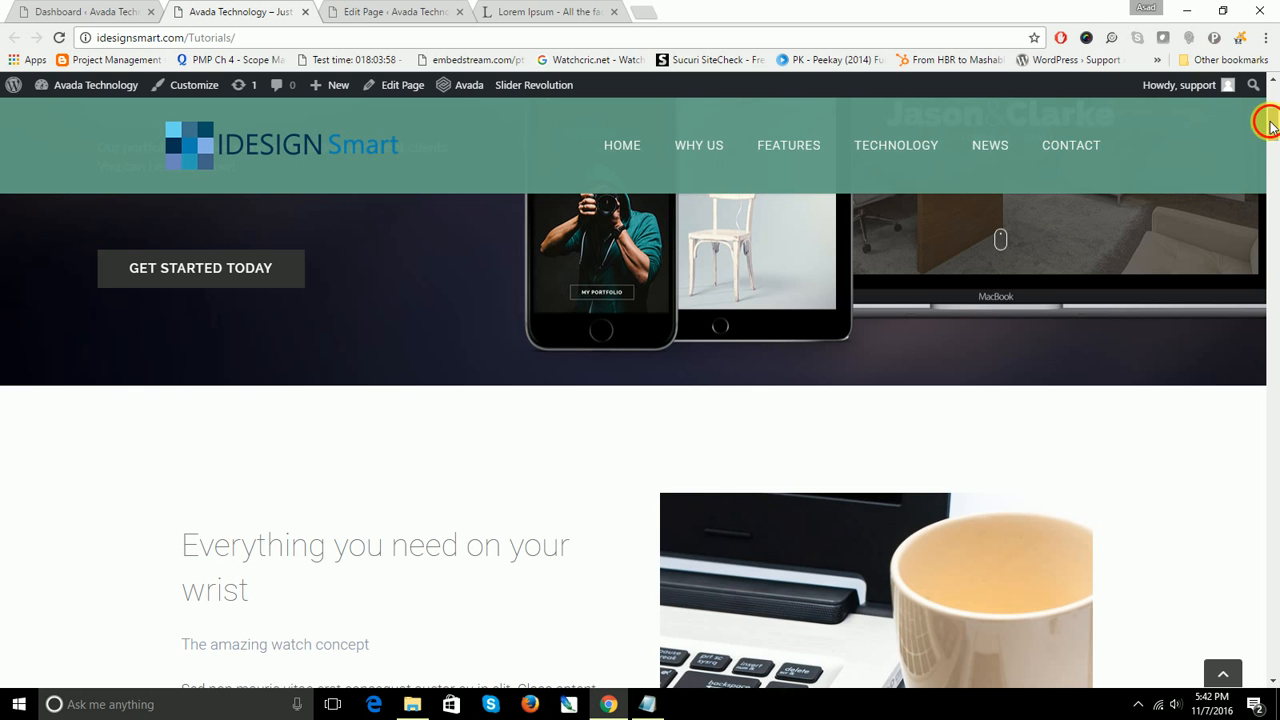
click(1272, 92)
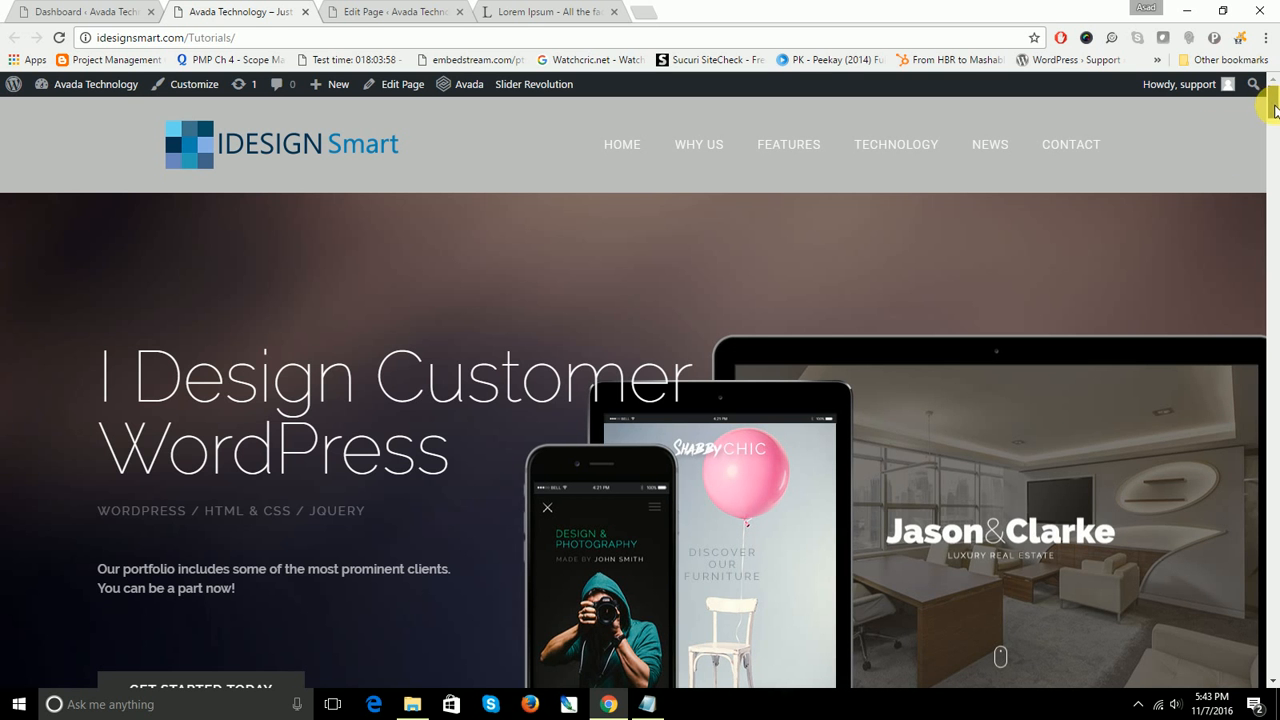
scroll(1272, 105, down, 8)
scroll(1266, 140, up, 7)
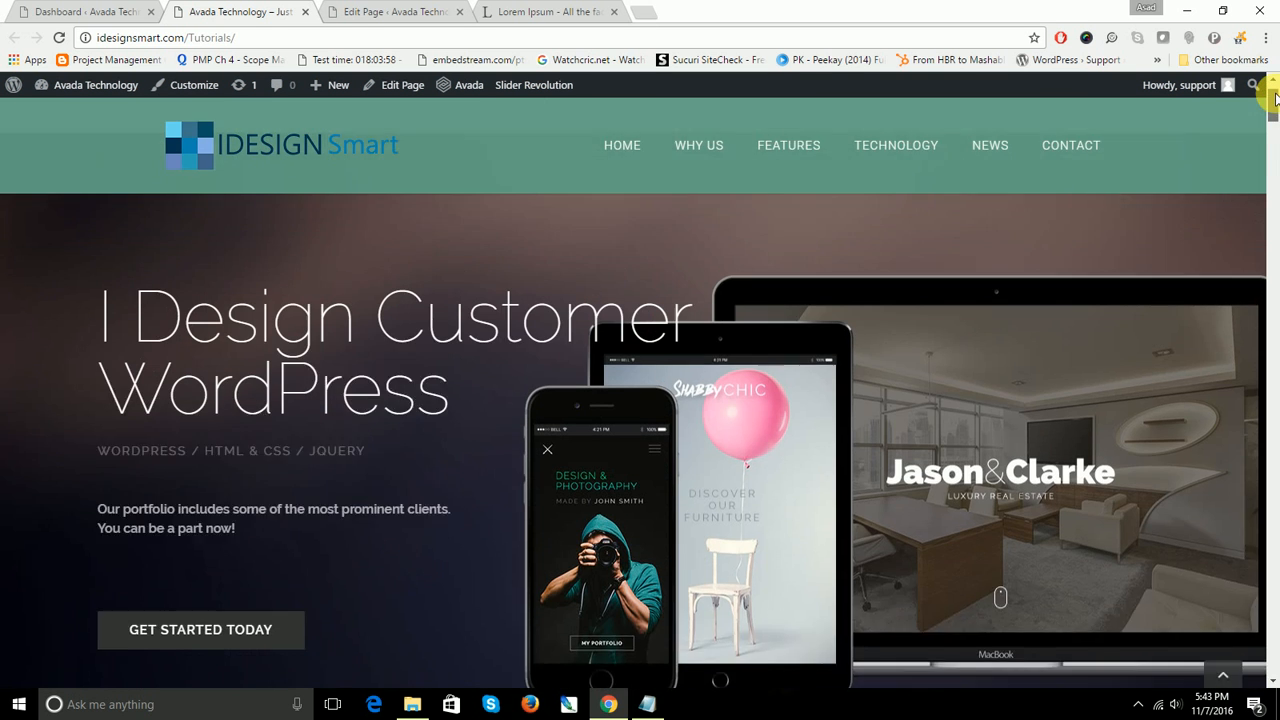
drag(1275, 96, 1275, 94)
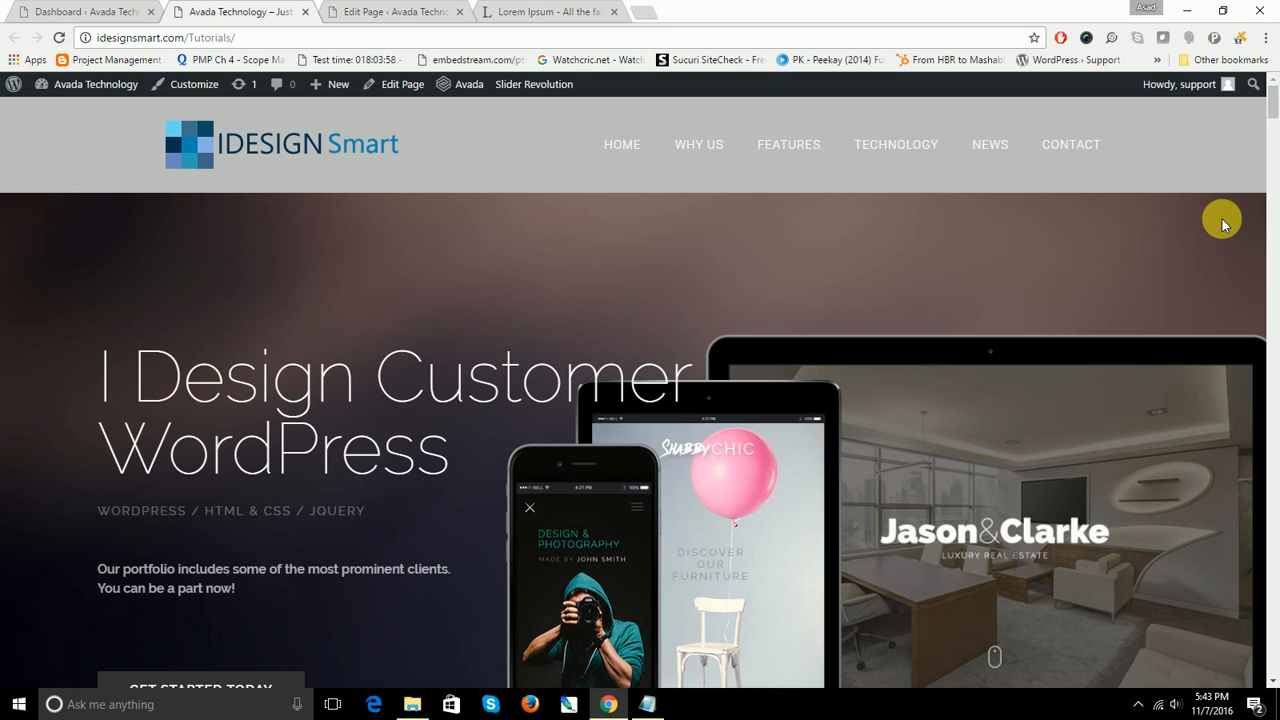
drag(1274, 100, 1275, 128)
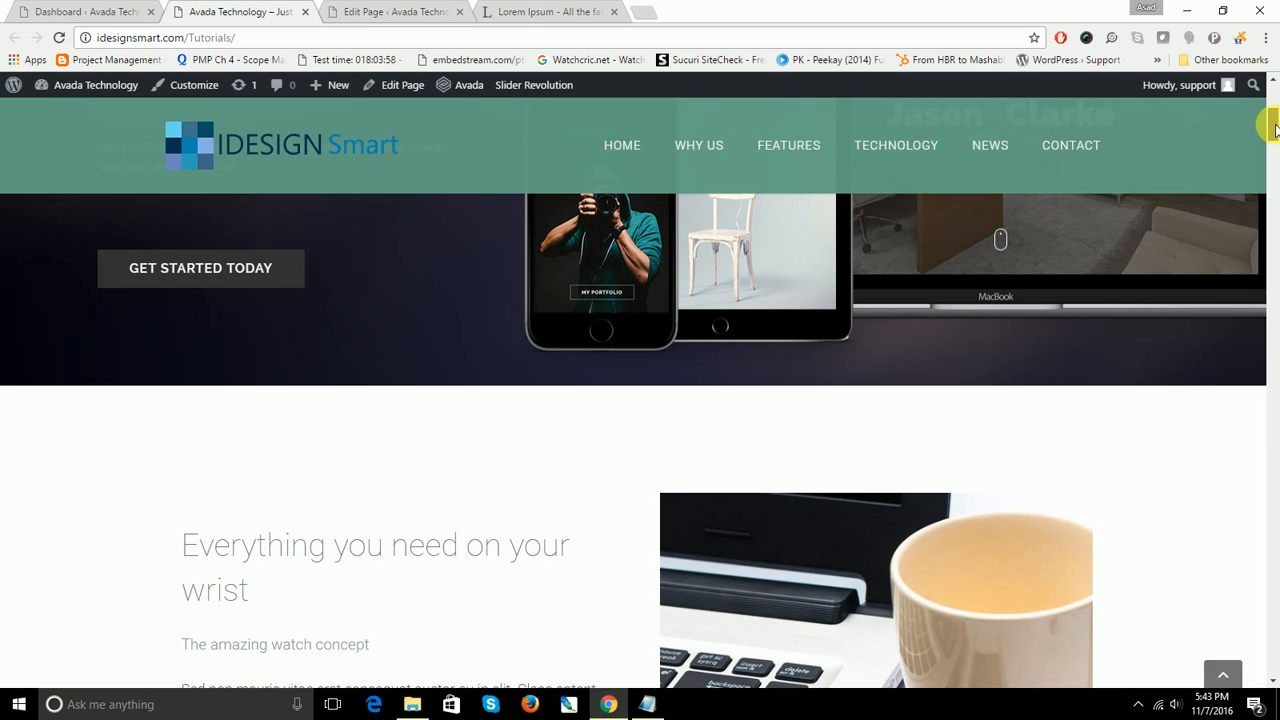
scroll(1276, 175, up, 4)
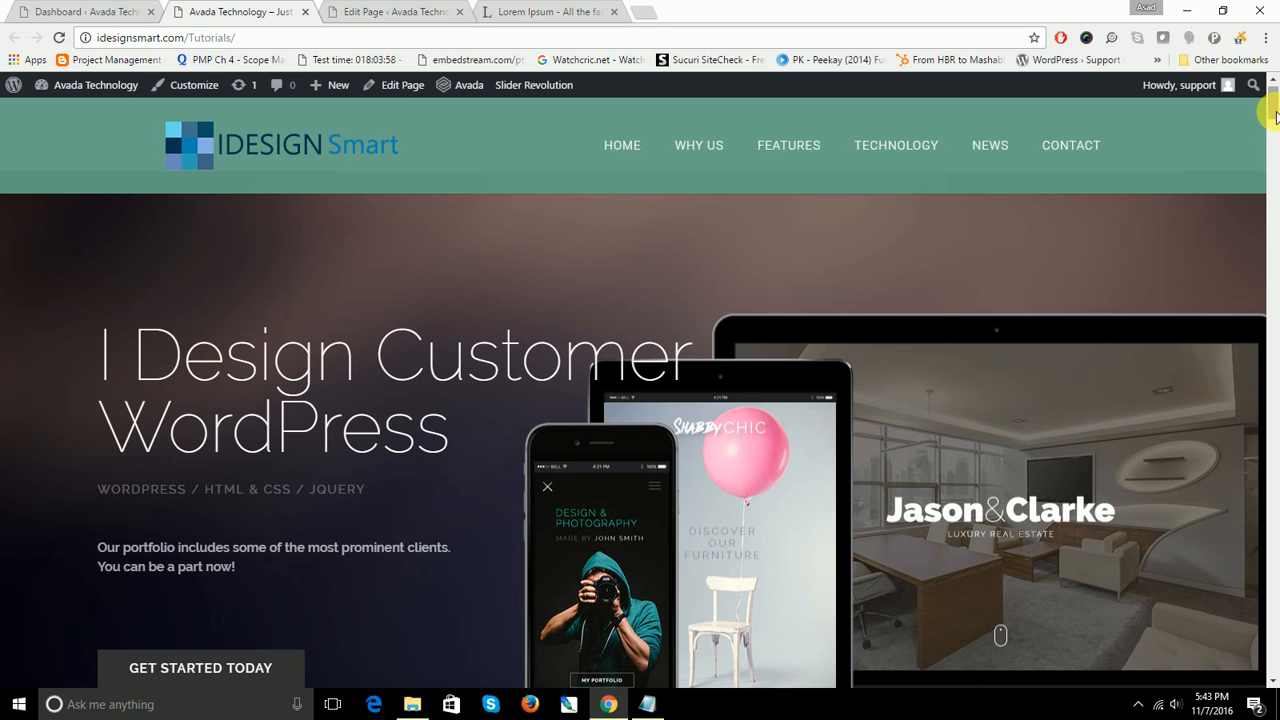
drag(1275, 117, 1271, 270)
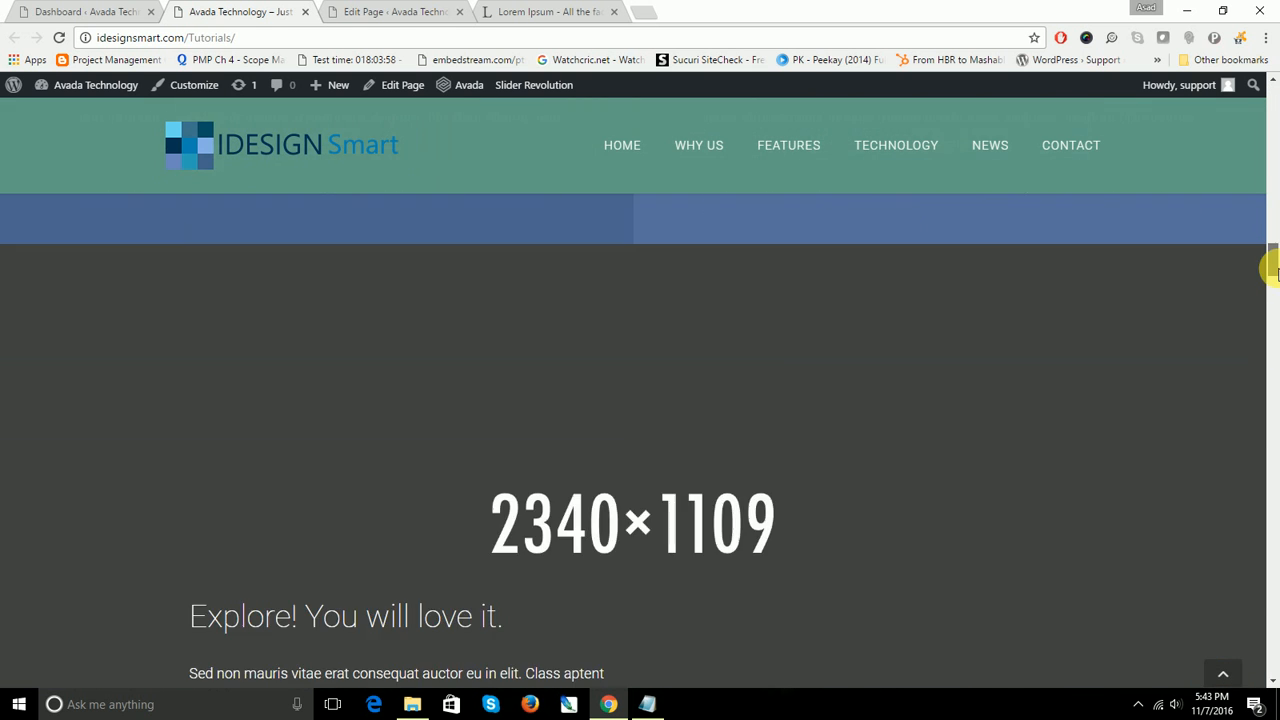